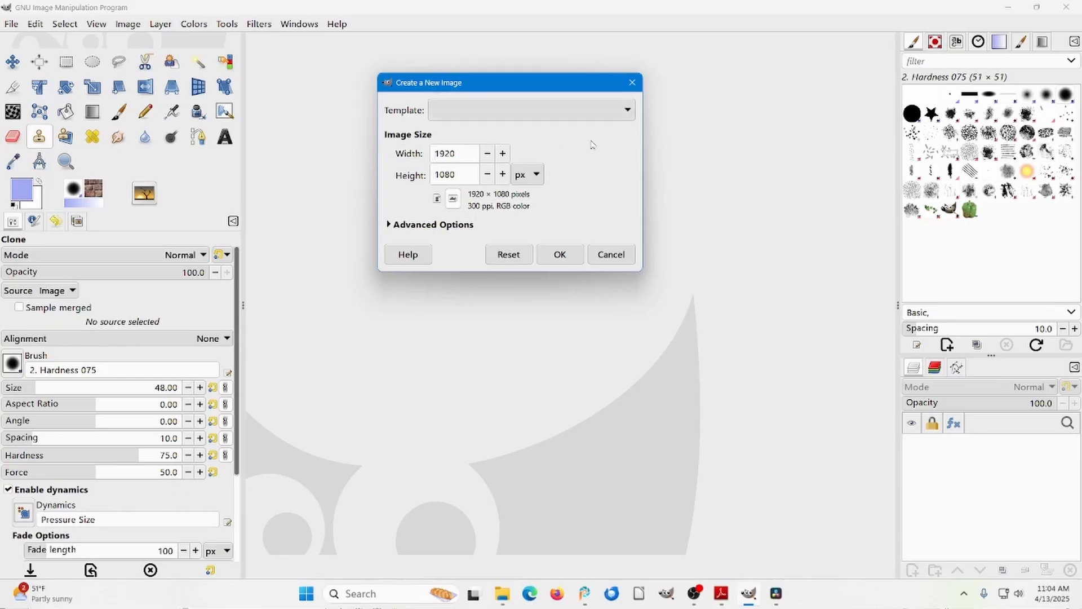
Create a new image from the Display 16:9 1920×1080 (Full HD 1080p) template, reviewing the advanced options before confirming.
click(628, 116)
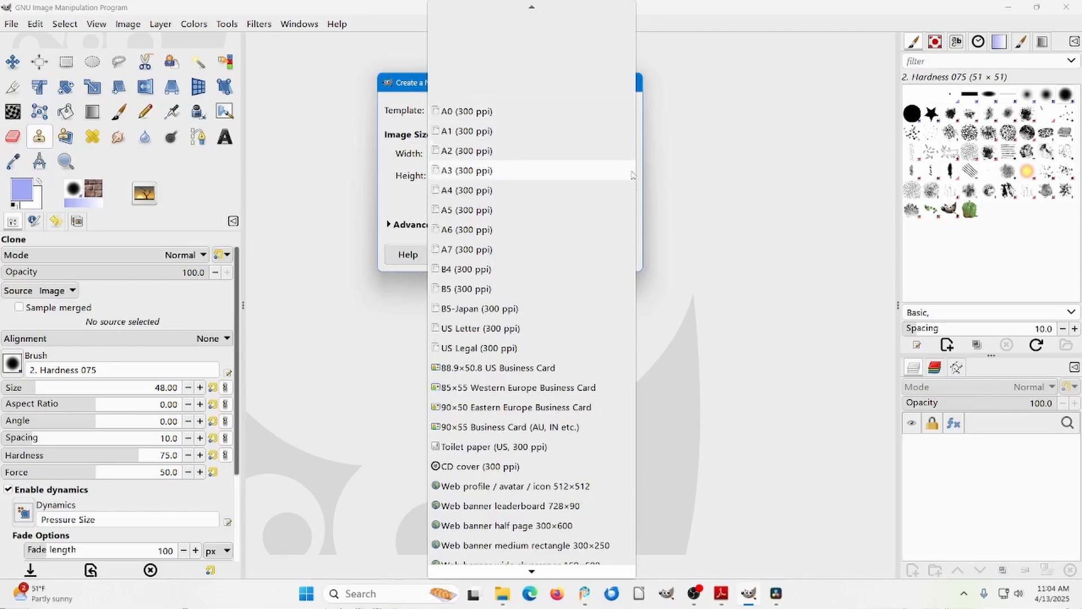
mouse_move(531, 571)
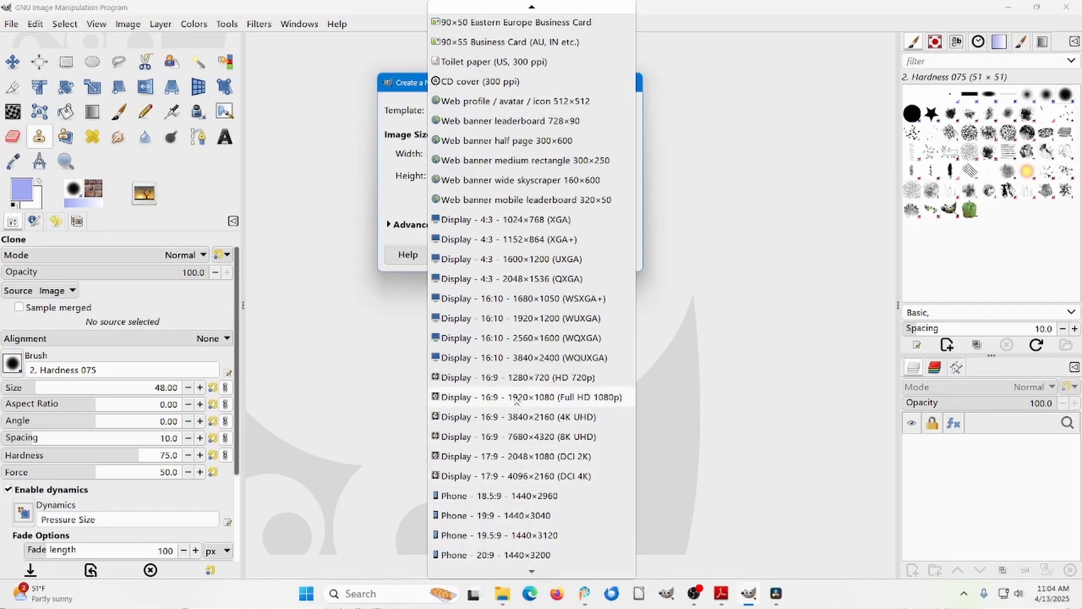
click(516, 397)
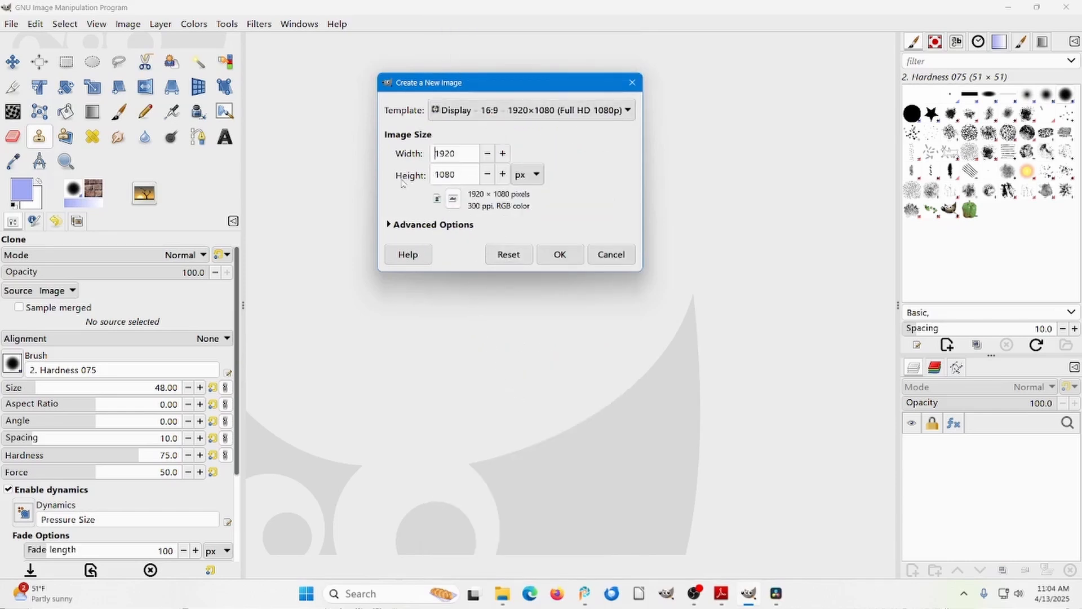
click(389, 224)
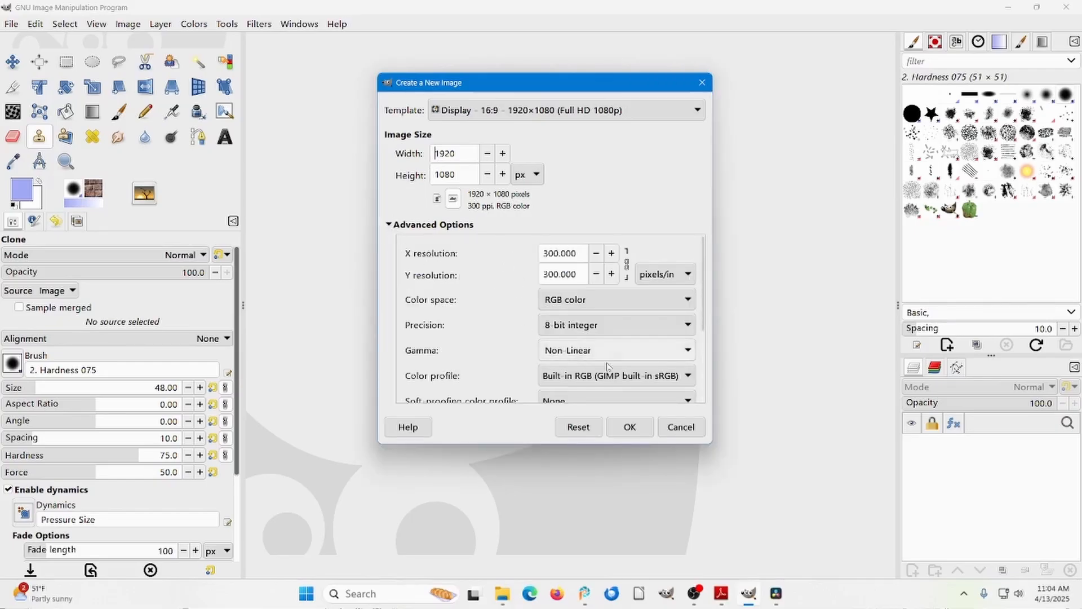
scroll(705, 332, down, 1)
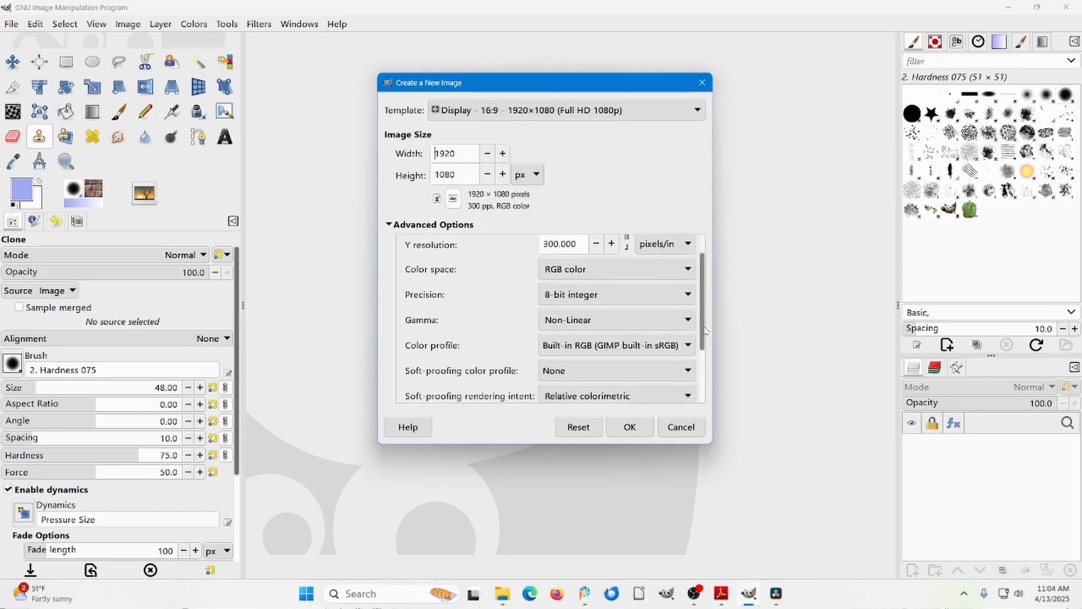
scroll(705, 332, down, 3)
scroll(702, 265, up, 5)
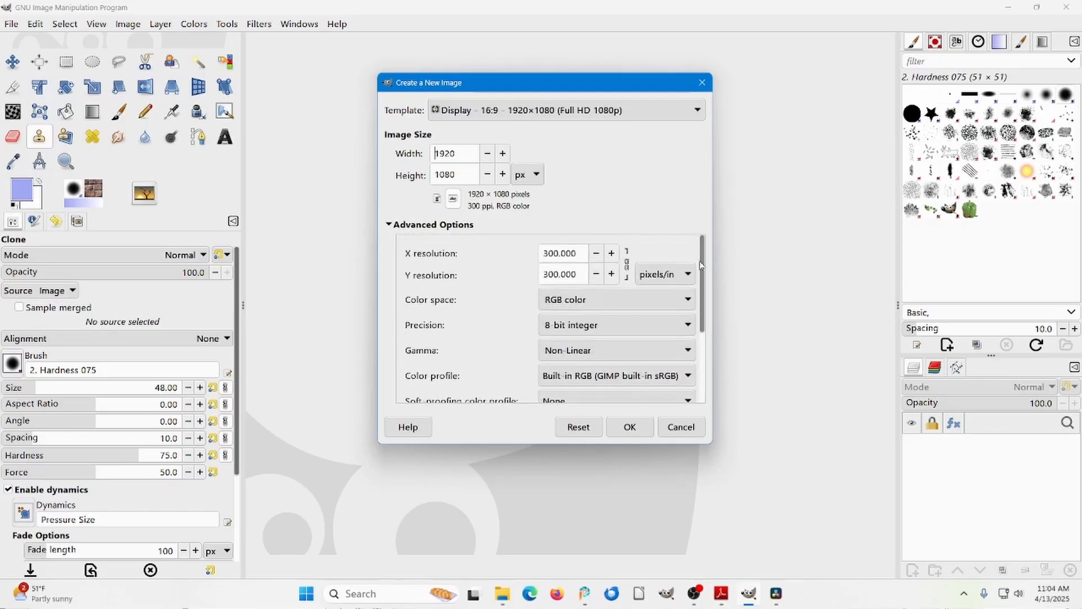
click(399, 225)
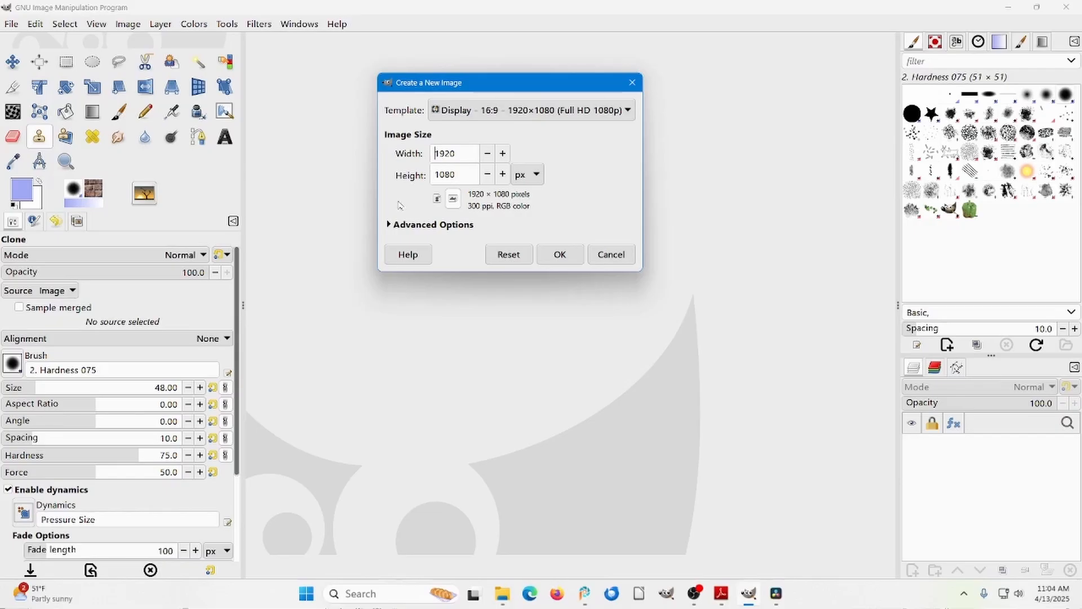
click(558, 255)
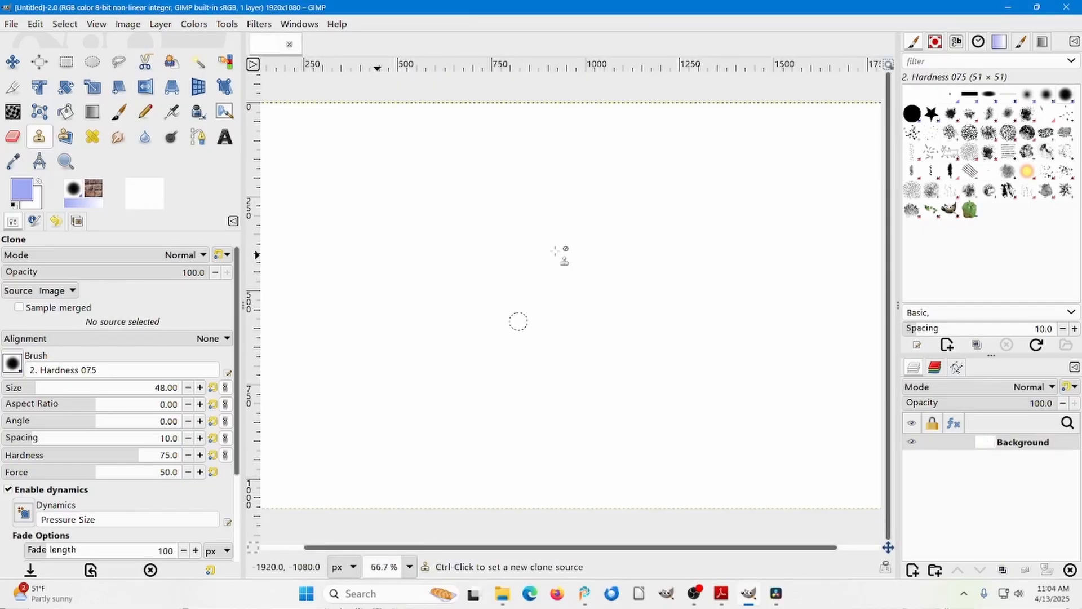
Reset the foreground and background colors to the default black and white.
key(d)
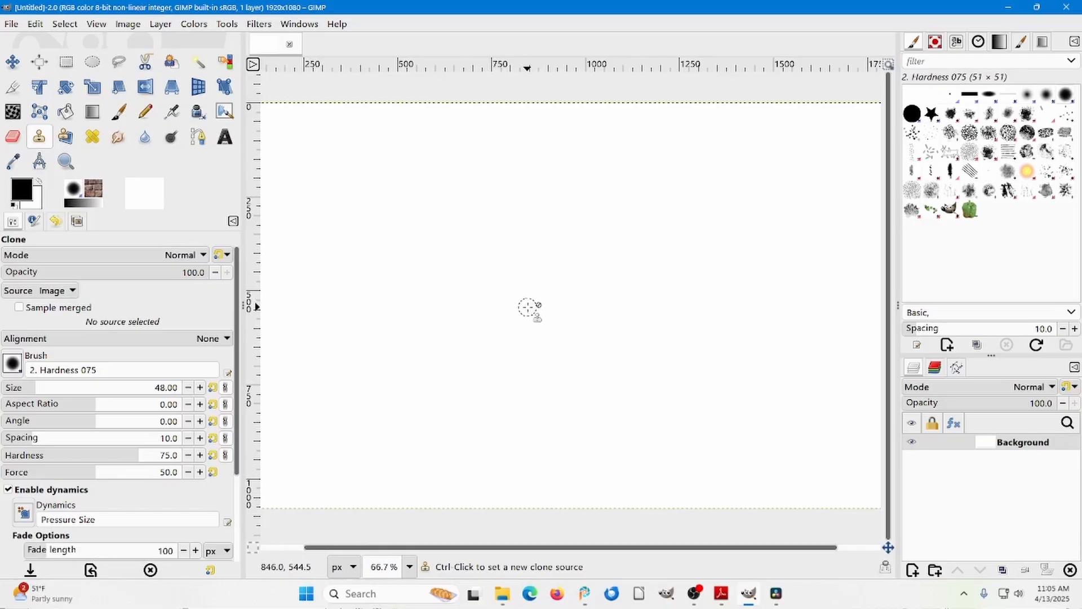
Zoom the canvas out to 33.3% and back in to 100%.
scroll(528, 307, down, 1)
scroll(528, 307, down, 1)
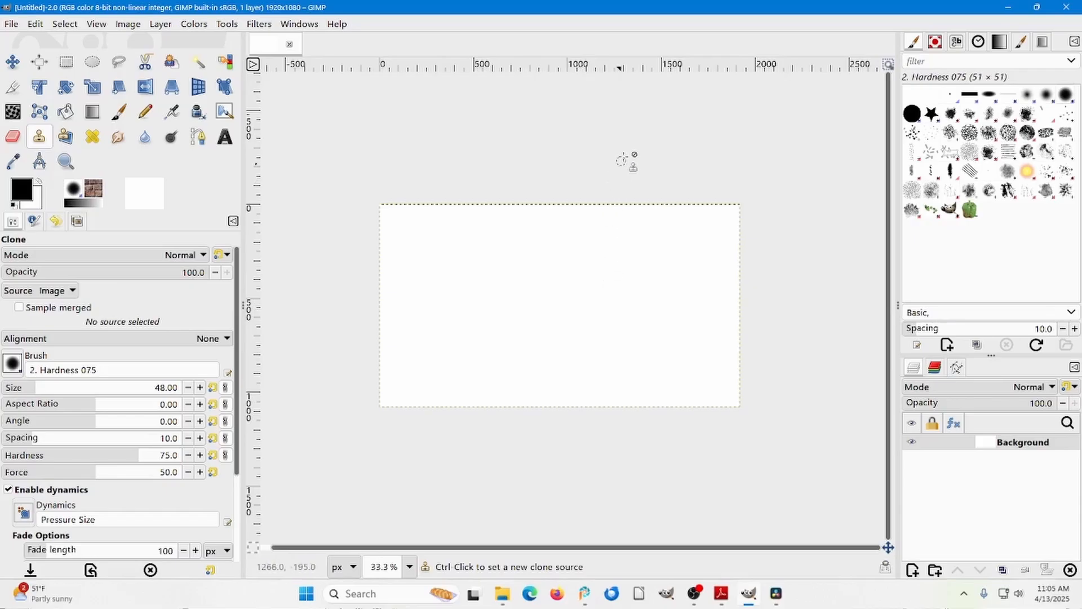
scroll(624, 153, up, 1)
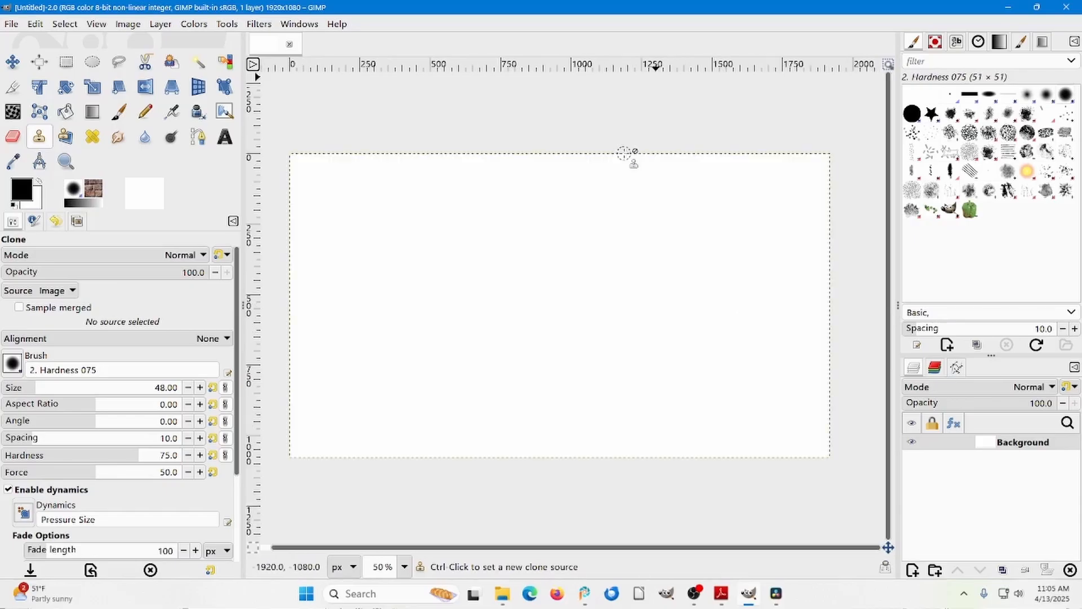
scroll(624, 153, up, 1)
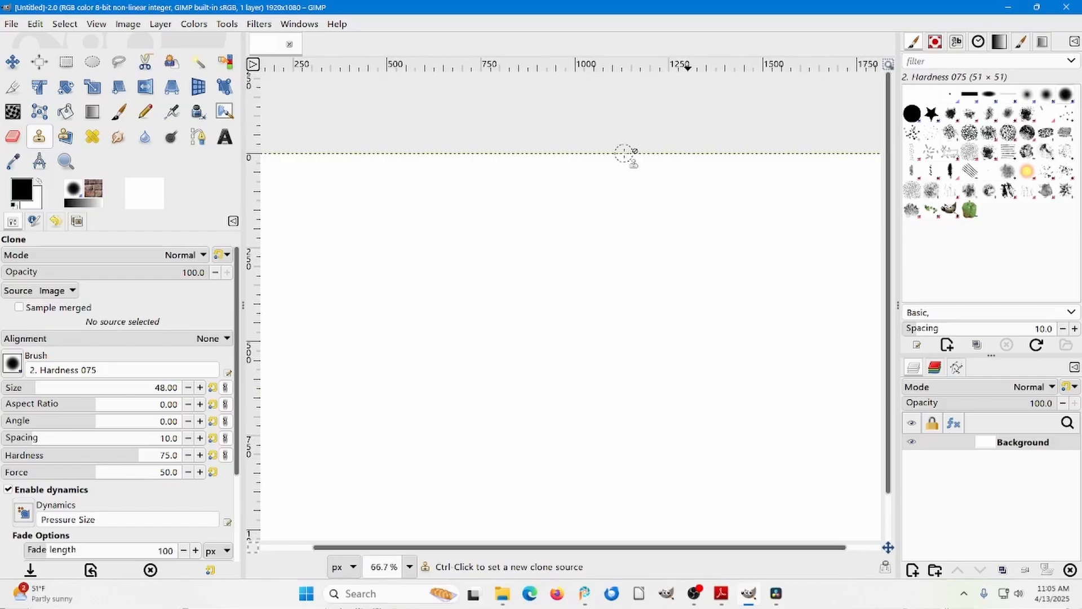
scroll(624, 153, up, 1)
Review the preset zoom factors, view the canvas at 1600% and 100%, and finish with the whole image at 50%.
click(194, 24)
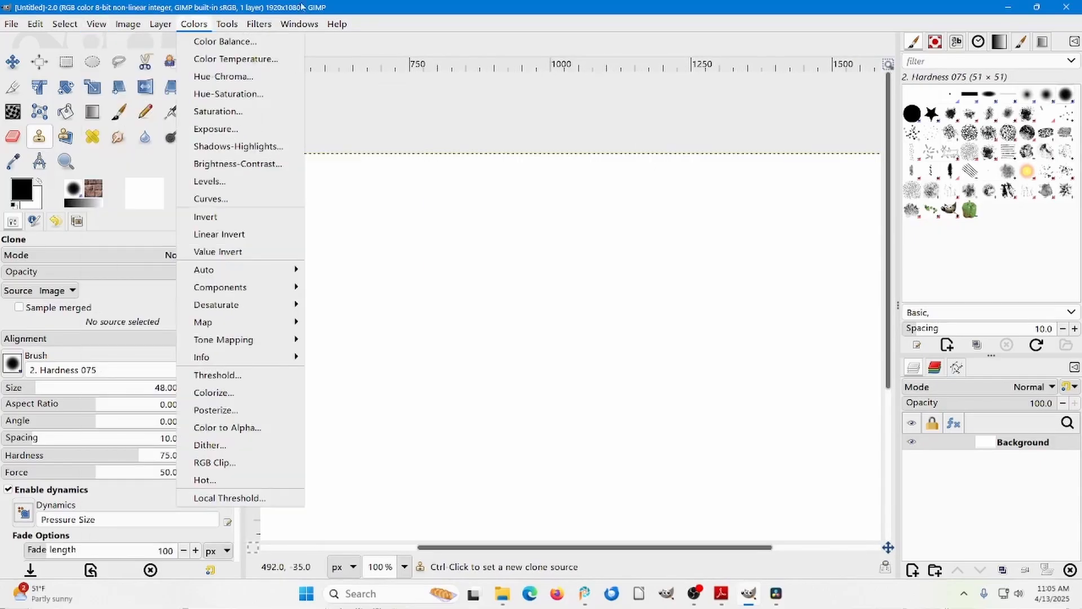
click(90, 24)
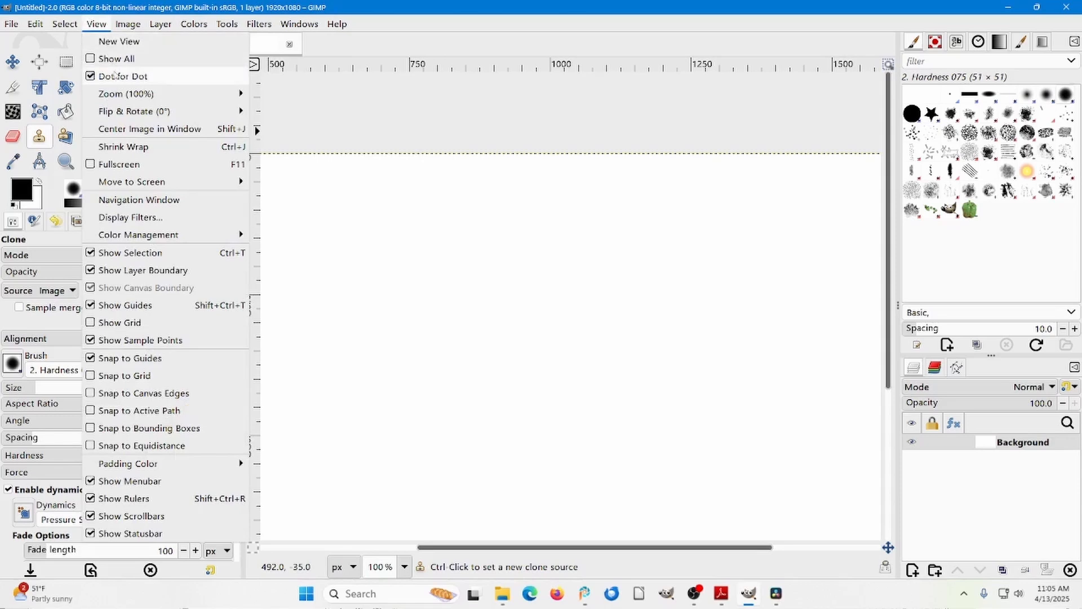
mouse_move(123, 92)
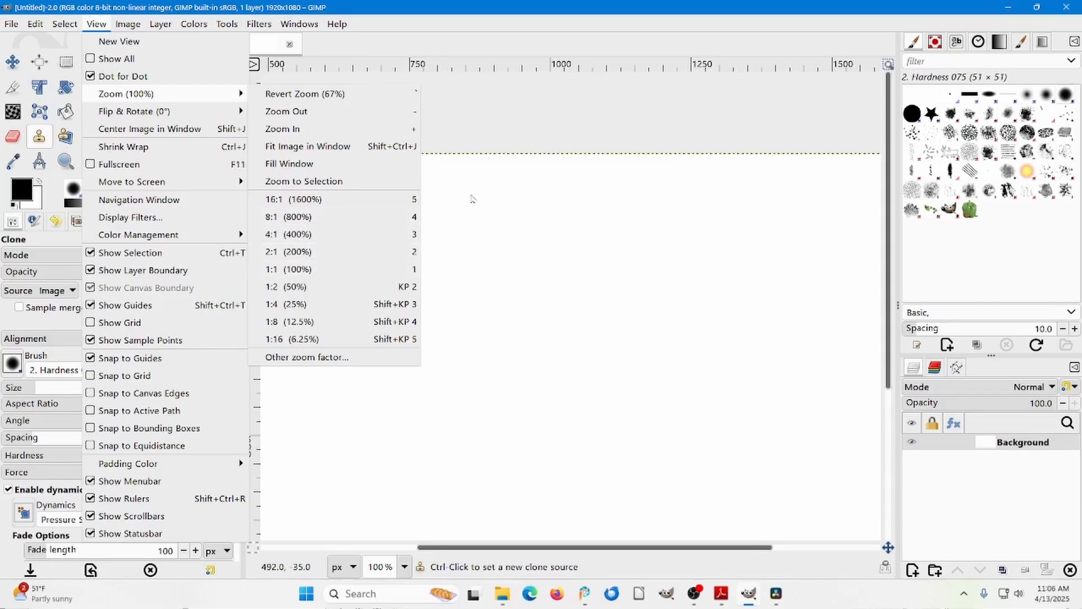
click(468, 211)
key(5)
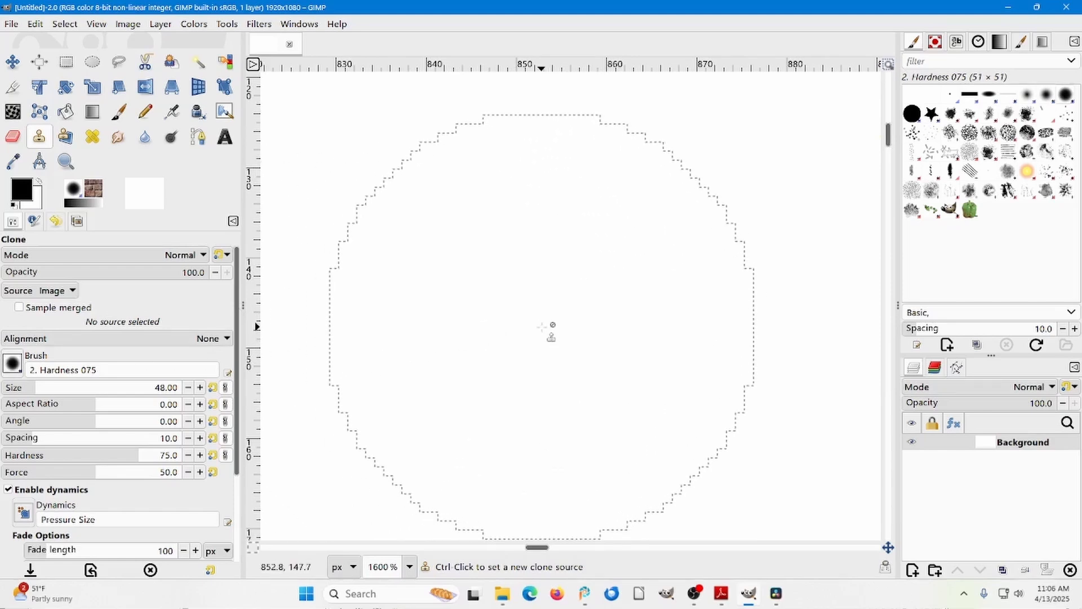
key(1)
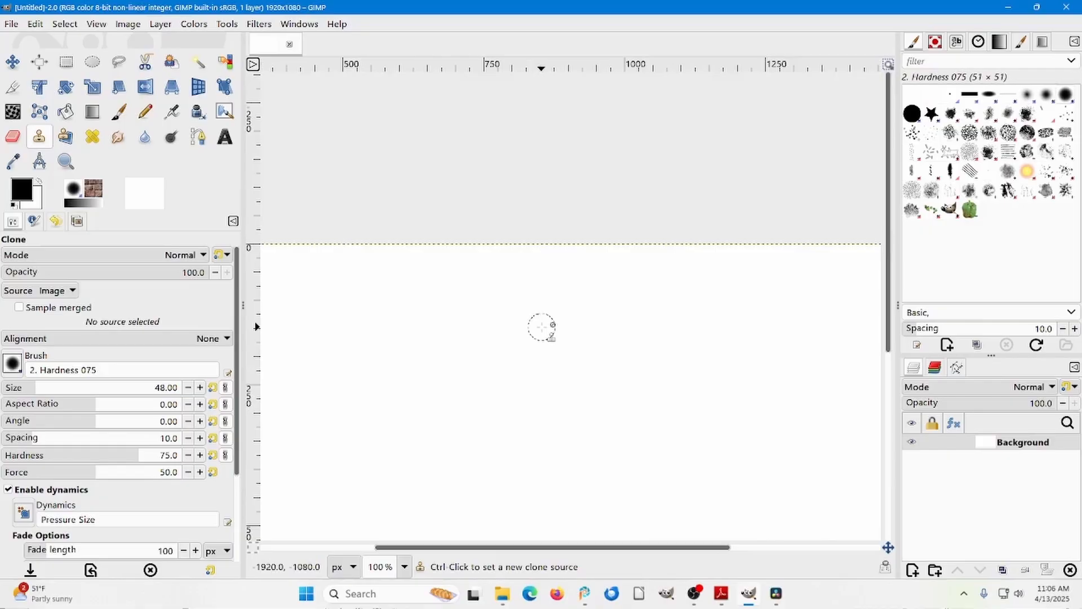
key(minus)
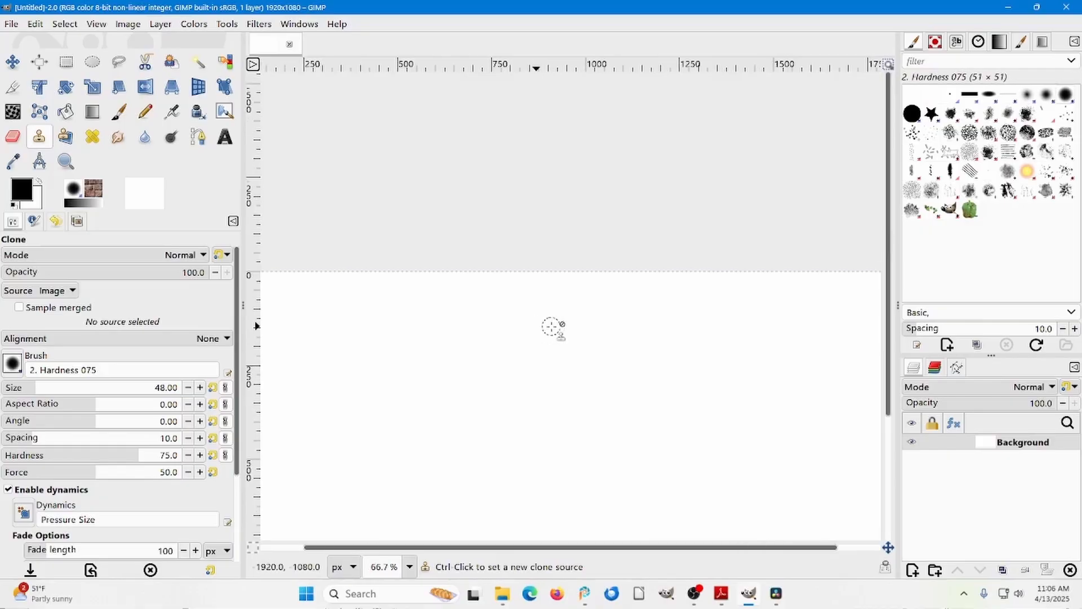
key(minus)
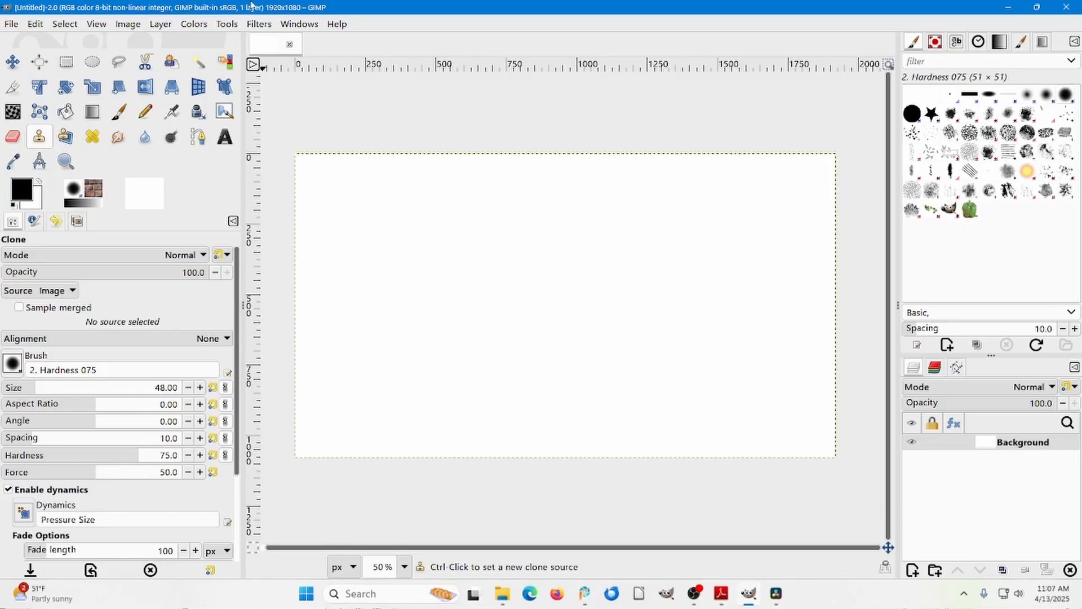
Save the image as draw-1.xcf in the Gimp 3 practice-1 folder.
click(11, 24)
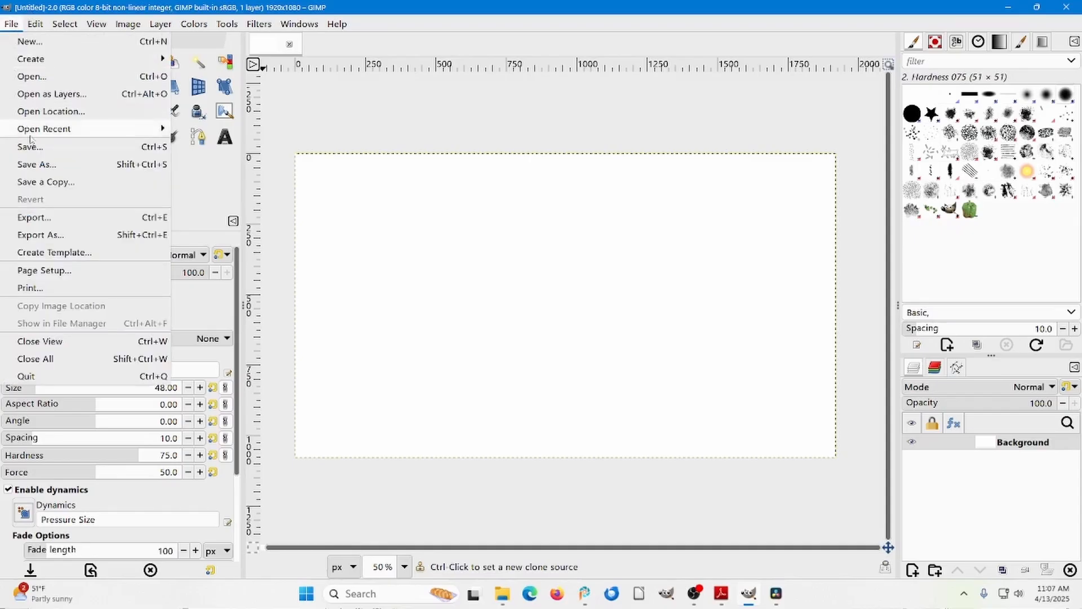
click(37, 164)
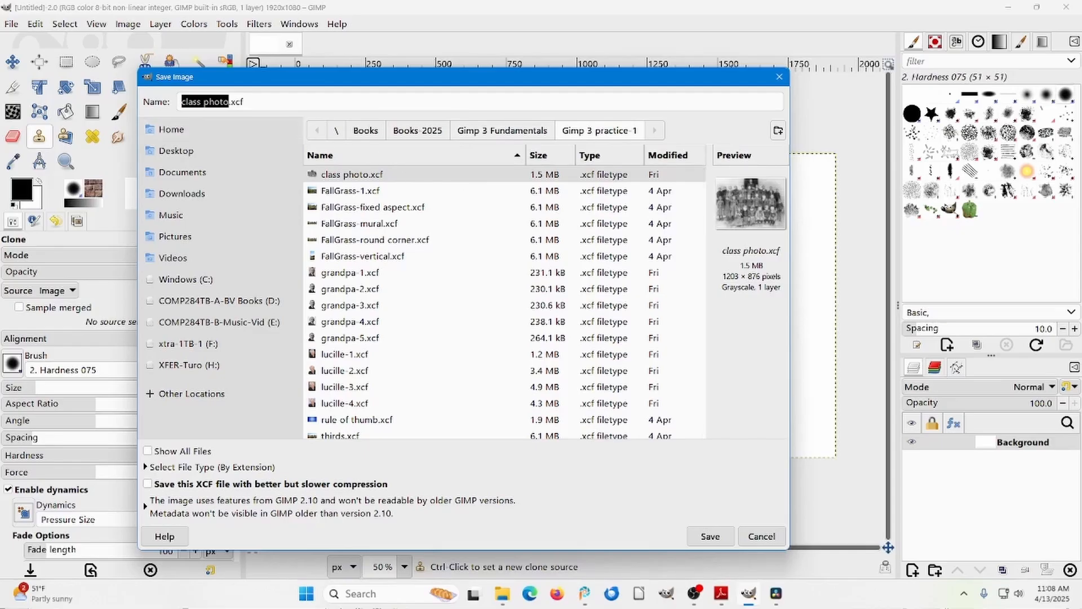
text(draw 1)
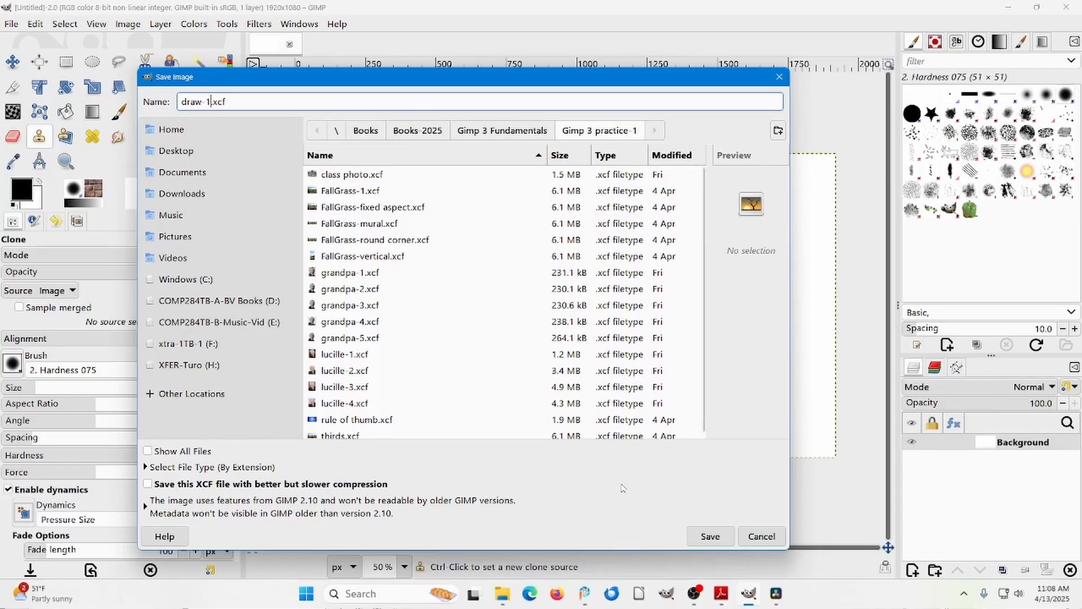
click(706, 537)
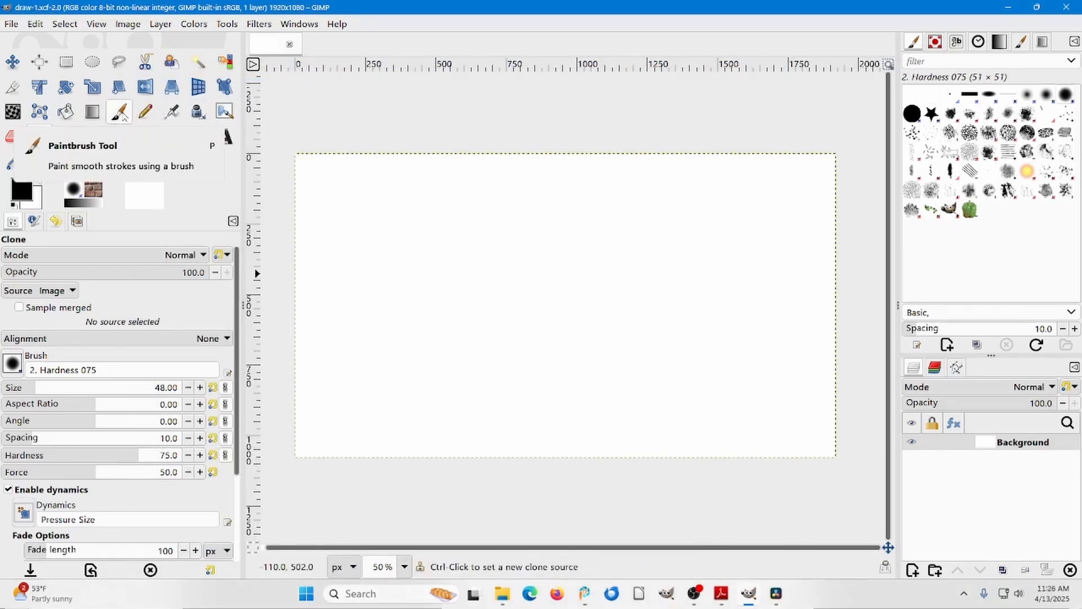
Activate the Paintbrush tool and look through its available brushes.
click(119, 112)
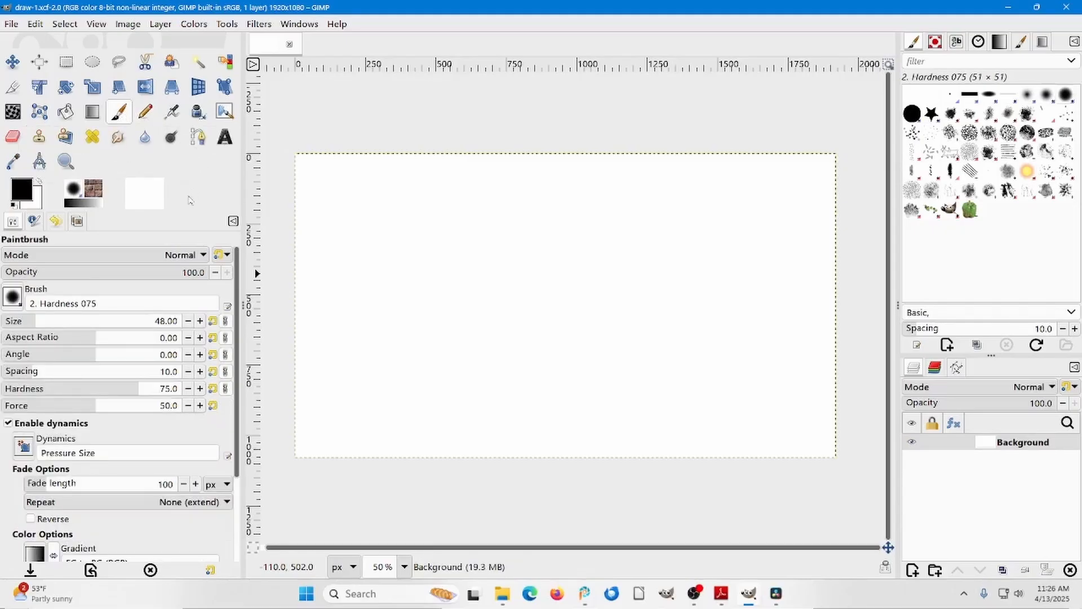
click(12, 297)
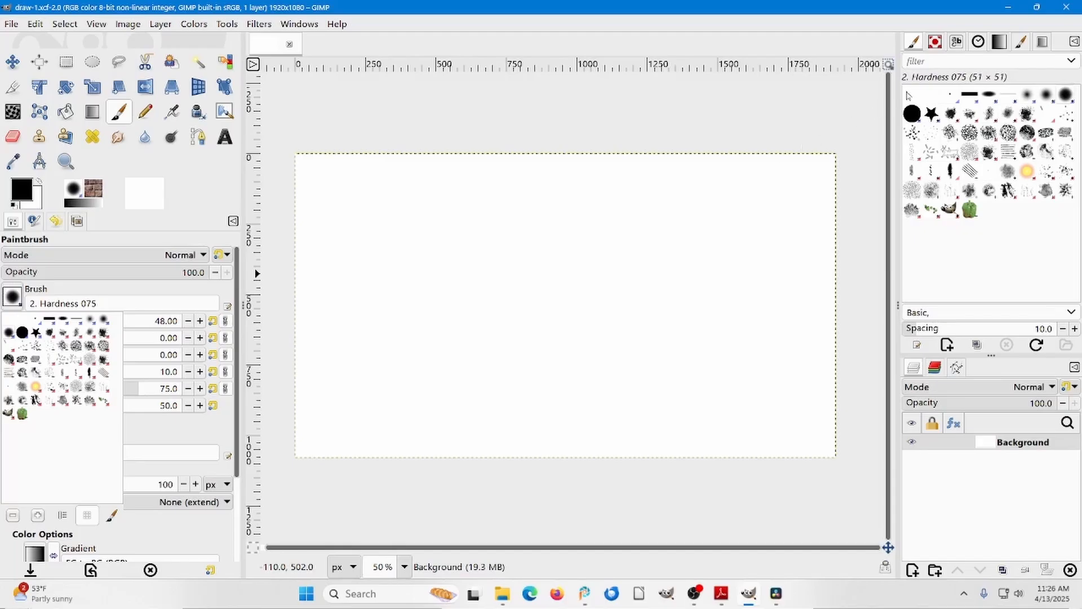
click(918, 50)
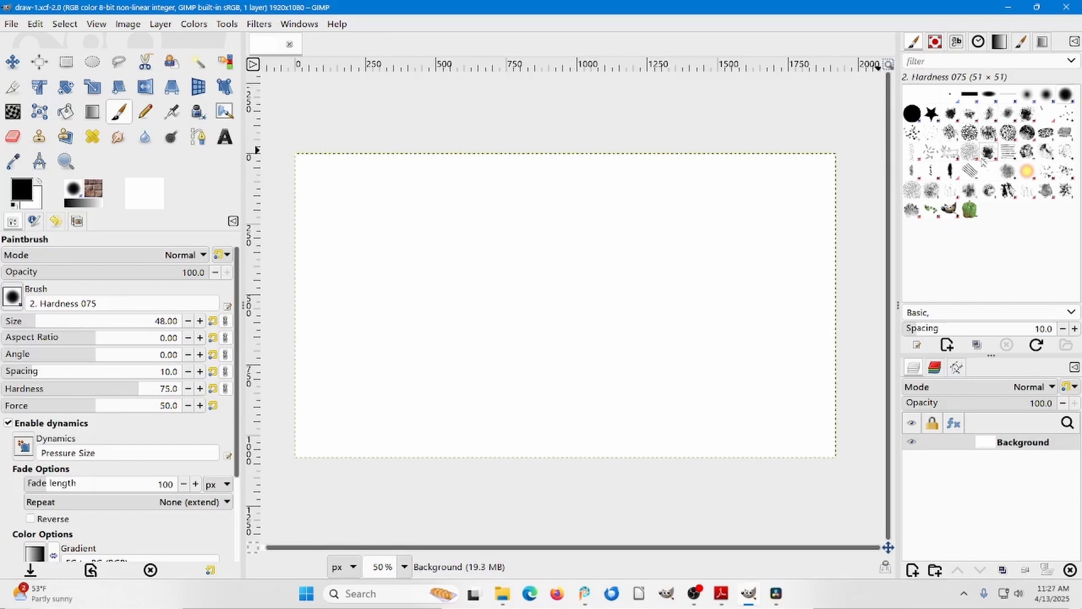
click(12, 296)
click(12, 296)
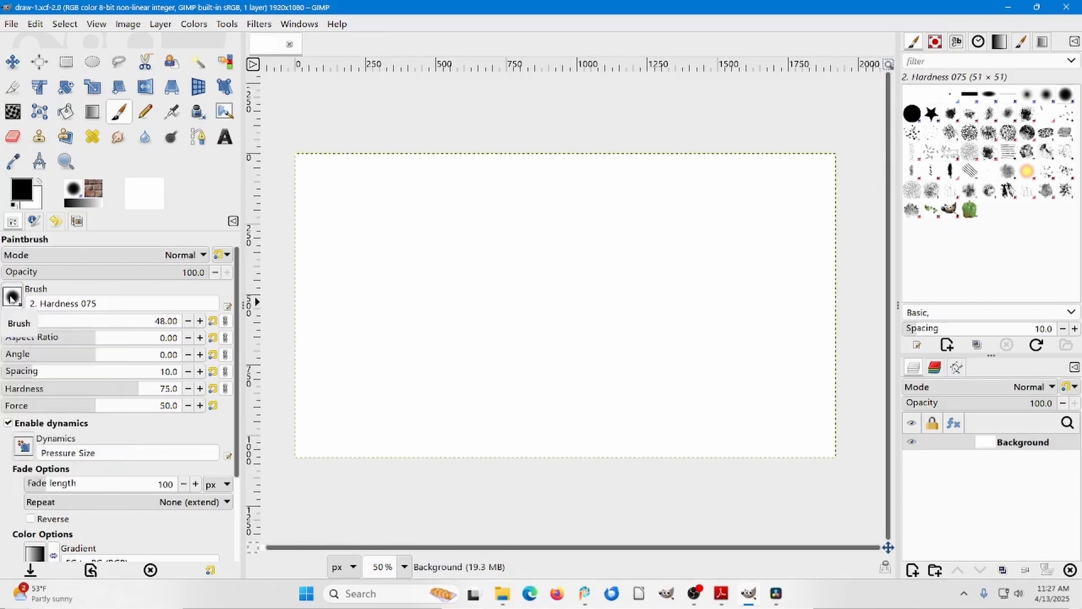
Try the 2. Hardness 050, Chalk 02 and Pencil Scratch brushes, and settle on 2. Hardness 025.
click(1047, 95)
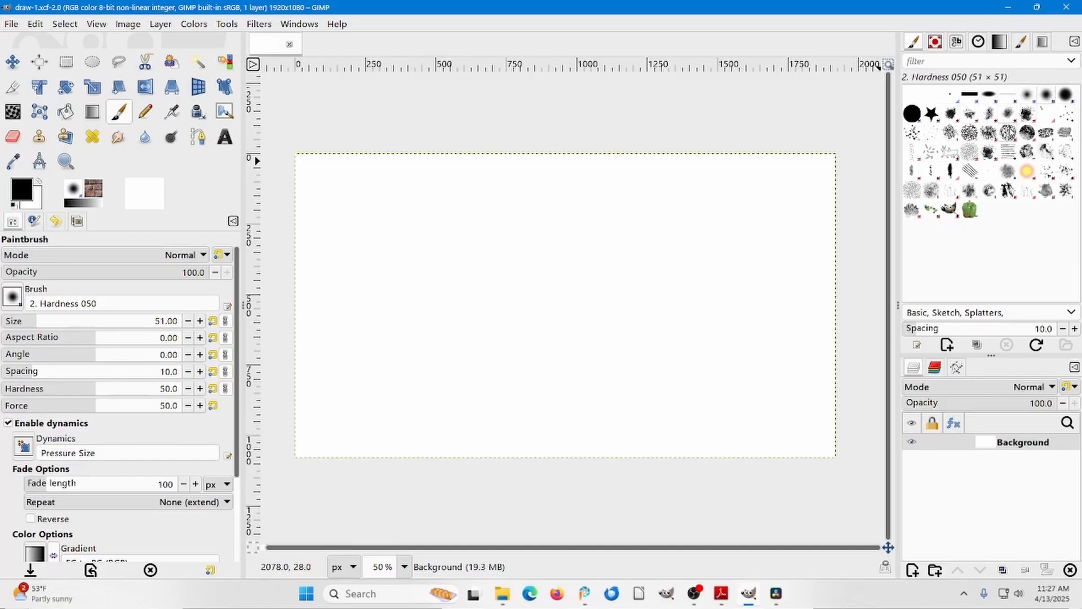
click(1009, 133)
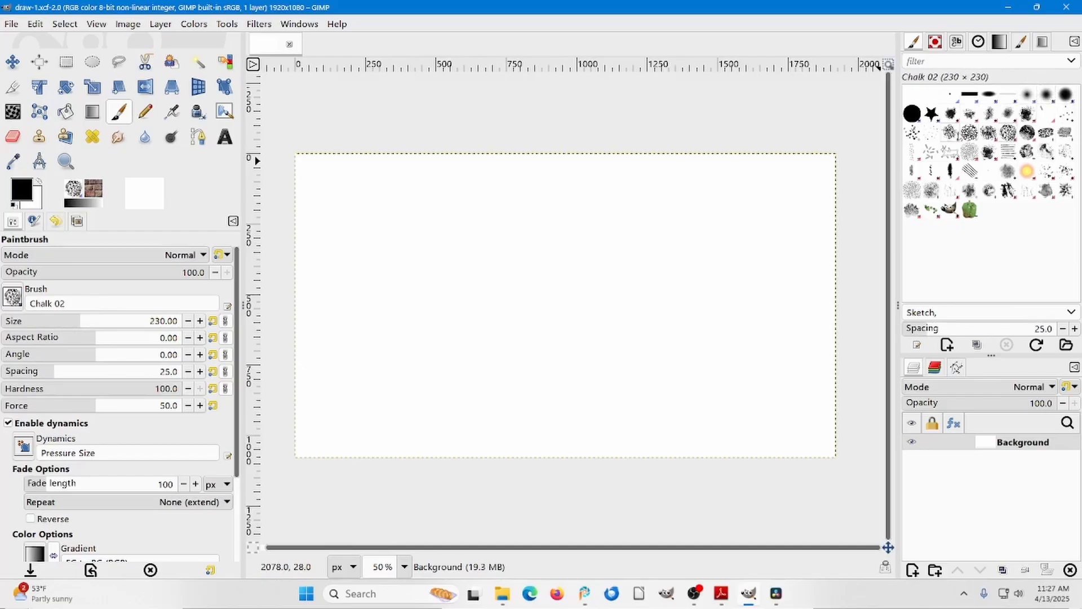
click(971, 174)
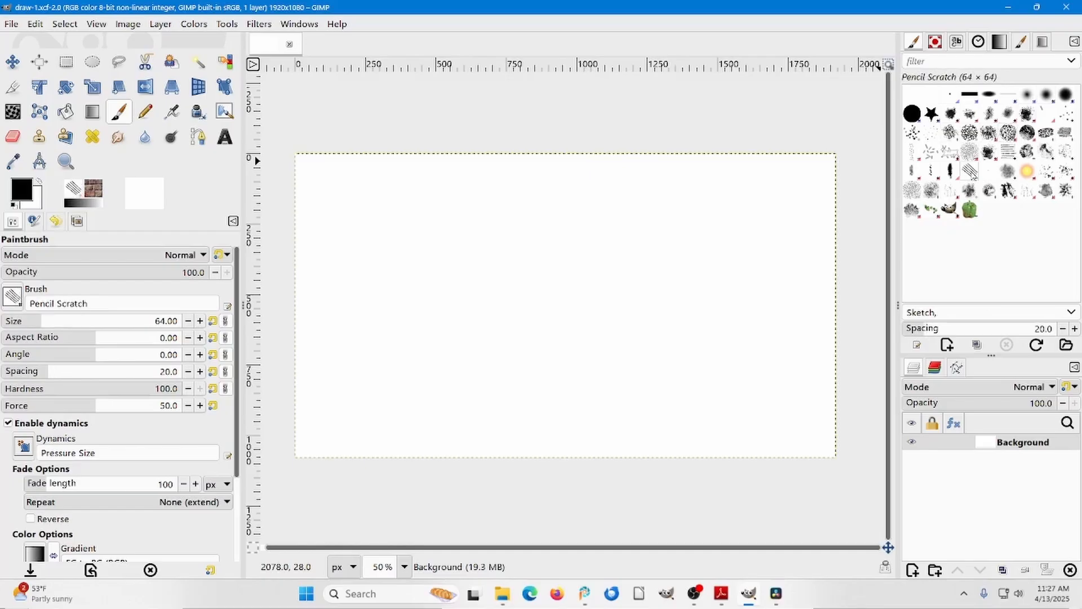
click(1028, 95)
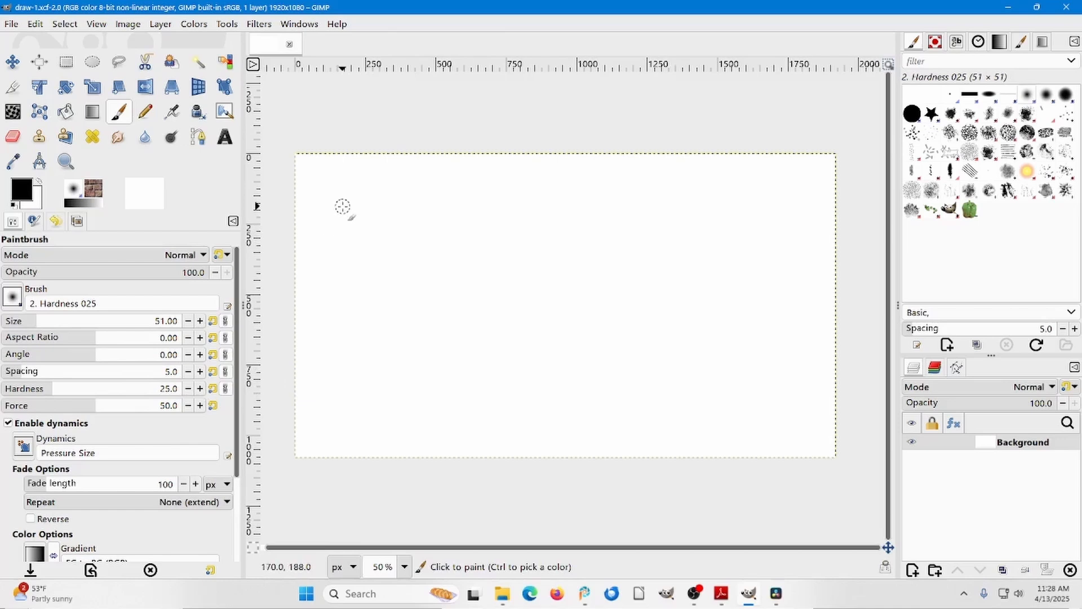
Paint a wavy freehand stroke across the upper canvas, with a straight horizontal line below it and a straight vertical line along the canvas's left side.
mouse_move(351, 208)
mouse_down()
mouse_move(435, 199)
mouse_move(475, 217)
mouse_move(508, 198)
mouse_move(601, 217)
mouse_move(643, 184)
mouse_move(680, 205)
mouse_move(725, 210)
mouse_up()
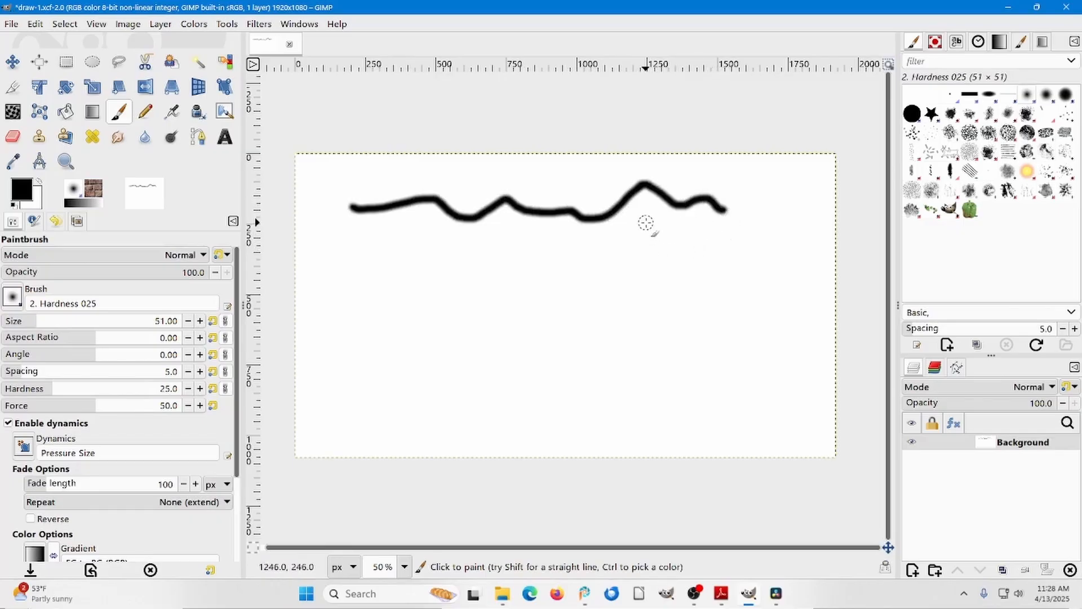
click(353, 245)
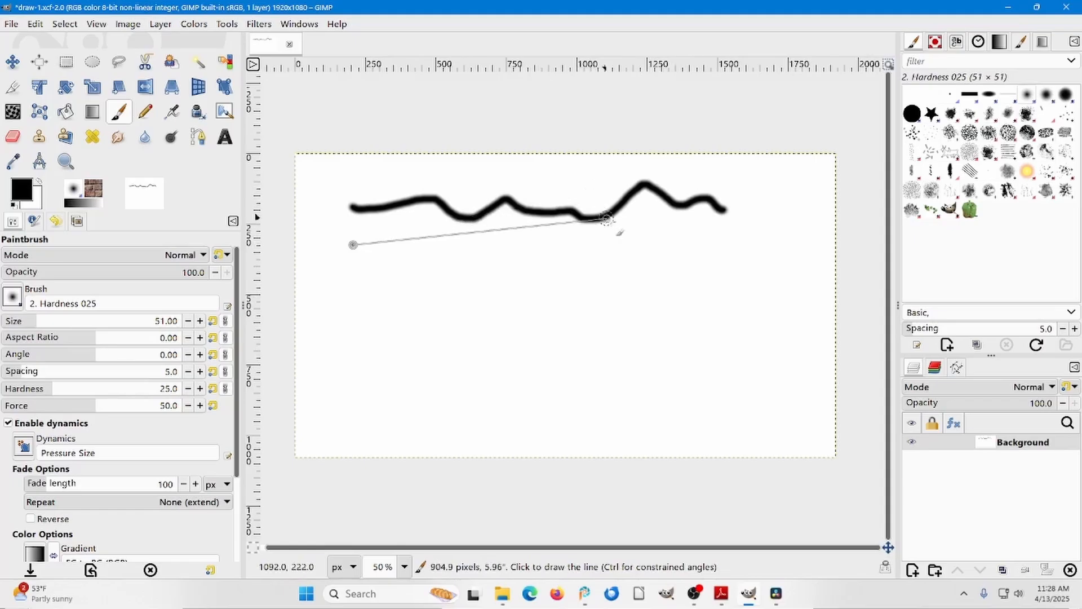
shift+click(727, 239)
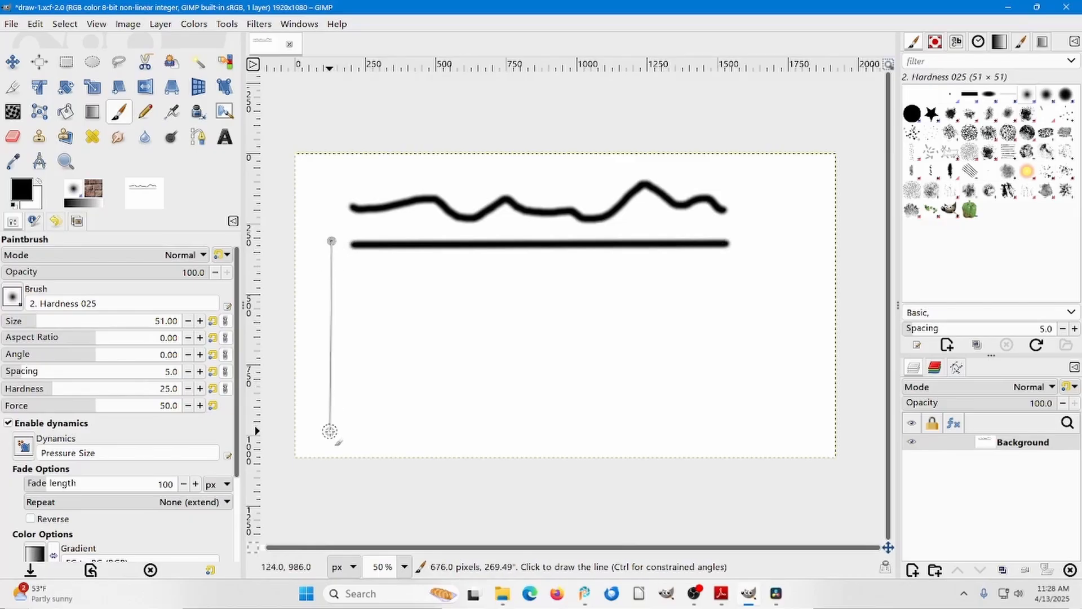
shift+click(329, 432)
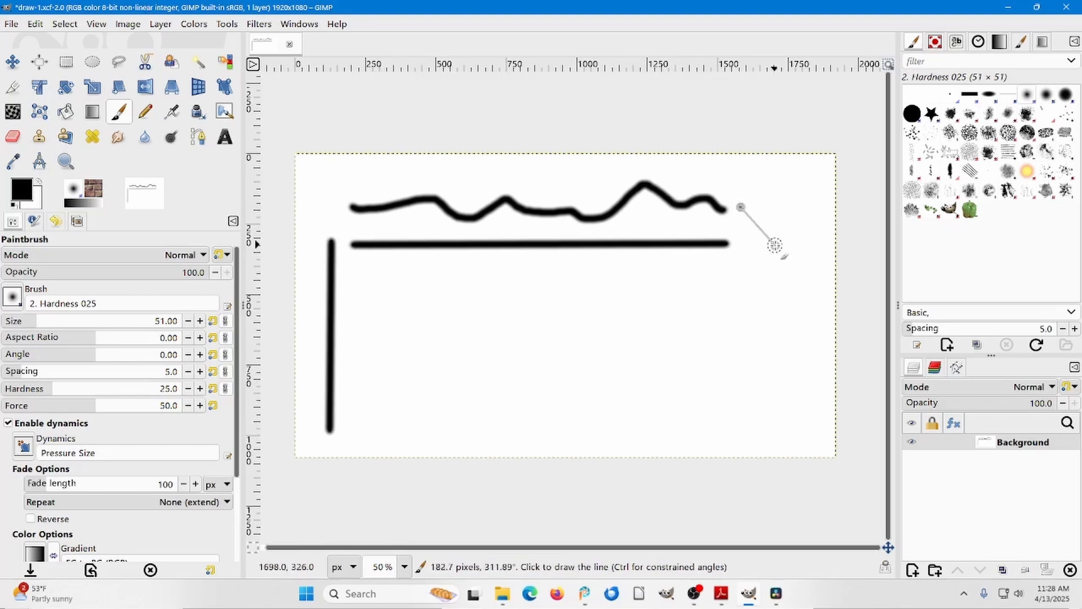
Finish a short diagonal straight line sloping down beyond the right end of the wavy stroke.
shift+click(796, 245)
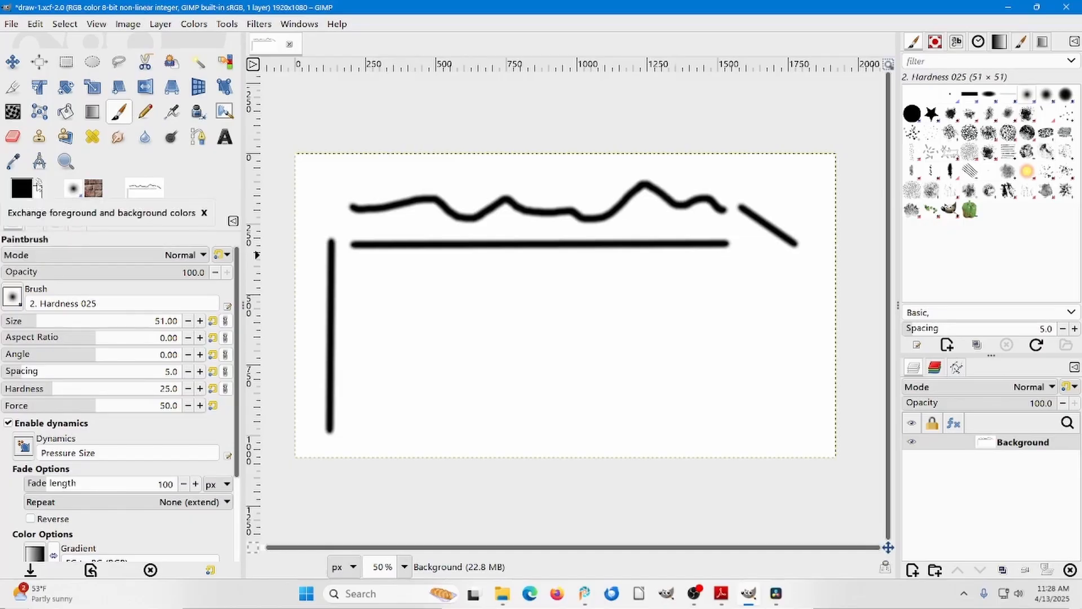
Swap the foreground and background colors and paint white strokes across the wavy stroke and the horizontal line near their left ends.
click(38, 181)
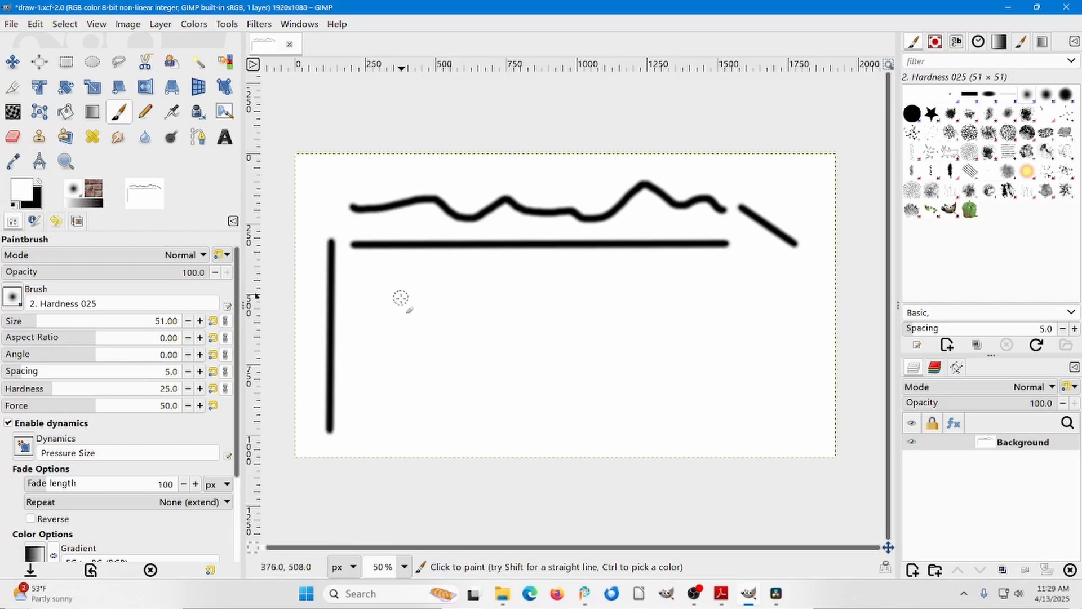
drag(380, 193, 390, 254)
drag(398, 212, 411, 249)
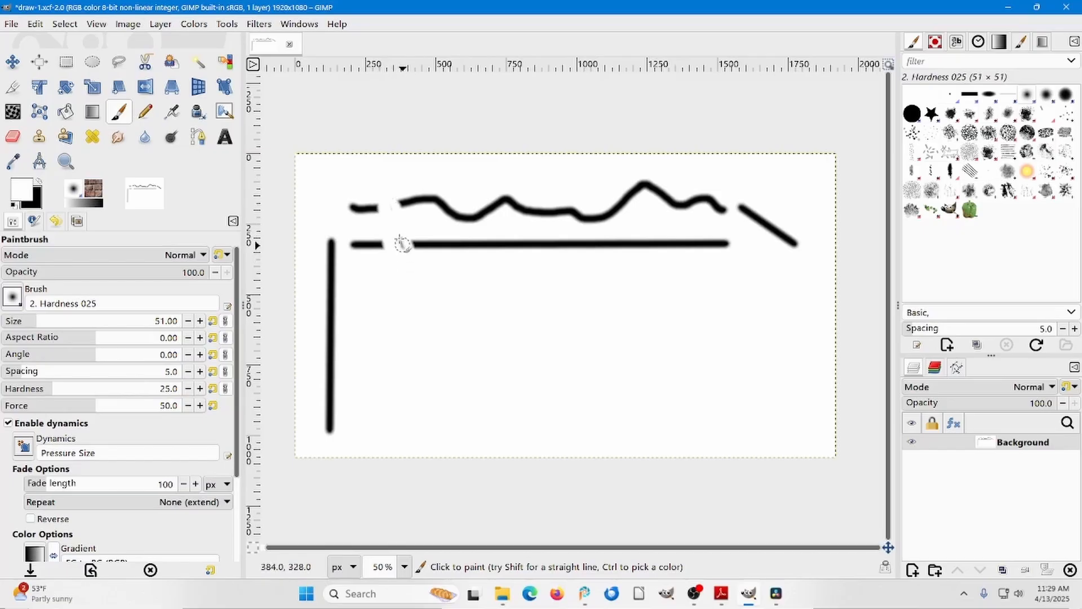
Undo the white strokes and swap the foreground and background colors back to black over white.
key(ctrl+z)
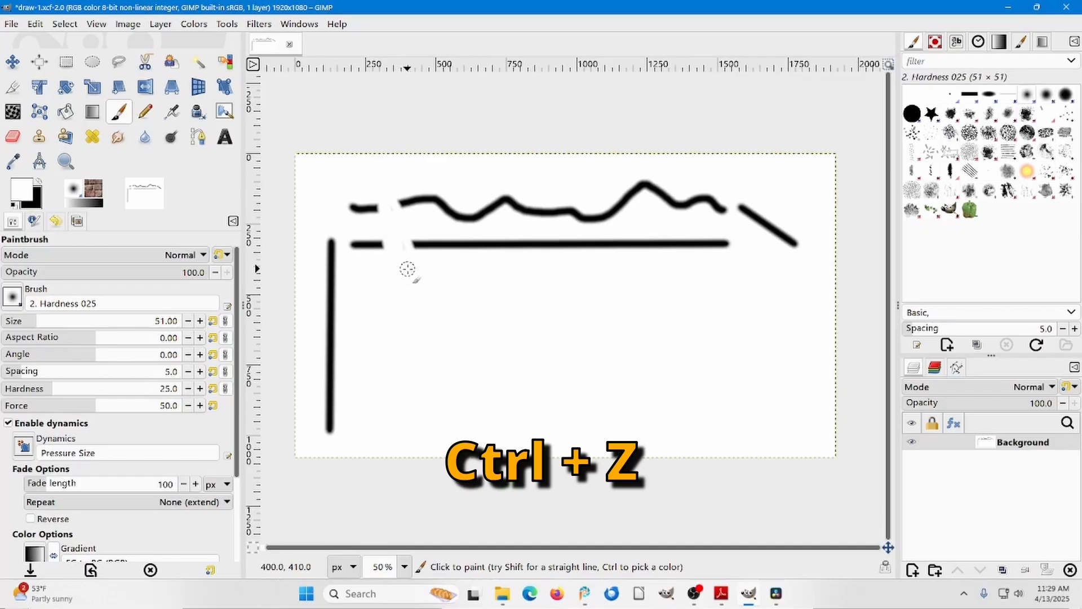
key(ctrl)
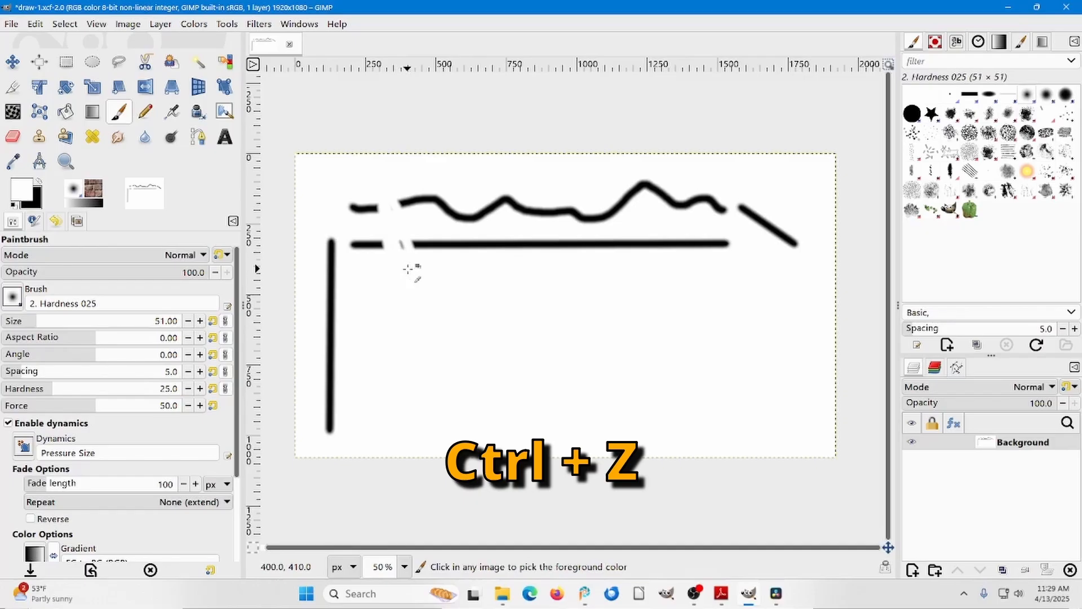
key(ctrl+z)
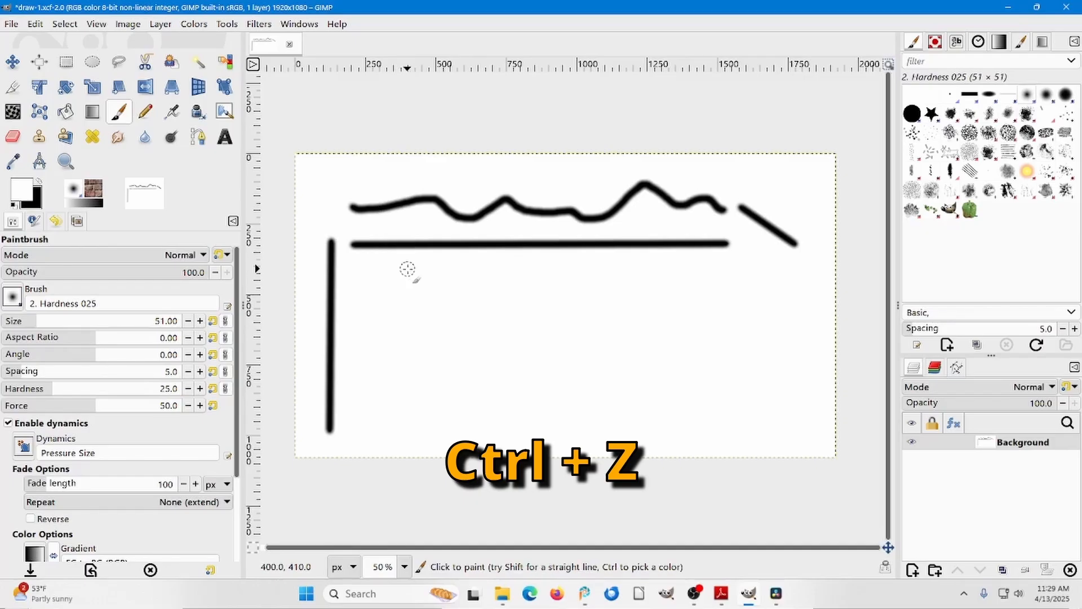
click(40, 184)
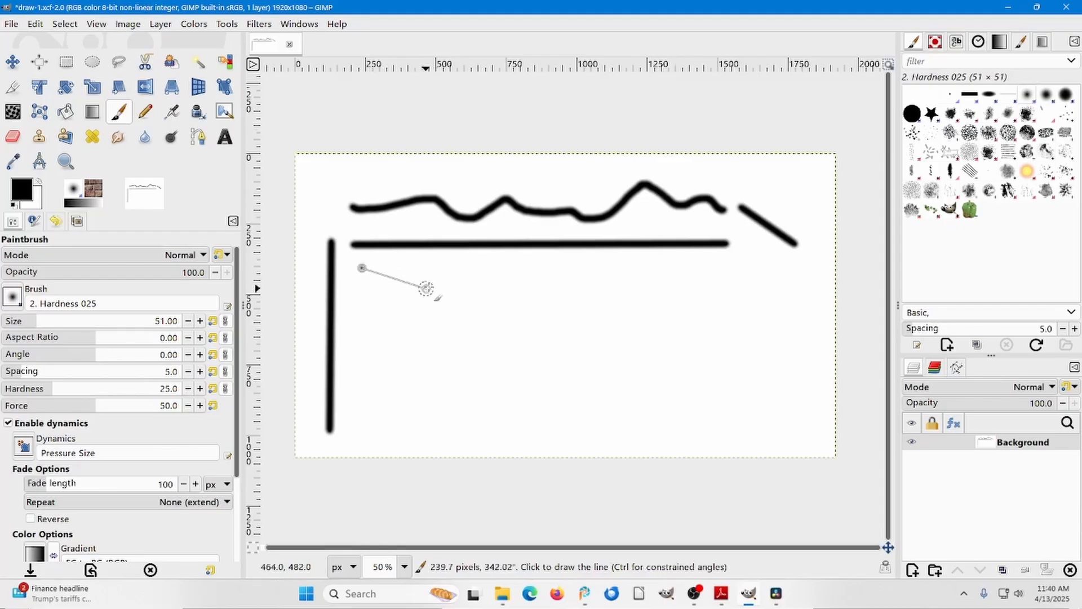
Paint a zigzag of connected straight segments below the horizontal line, and a short wavy freehand stroke with a straight segment to its right.
click(452, 268)
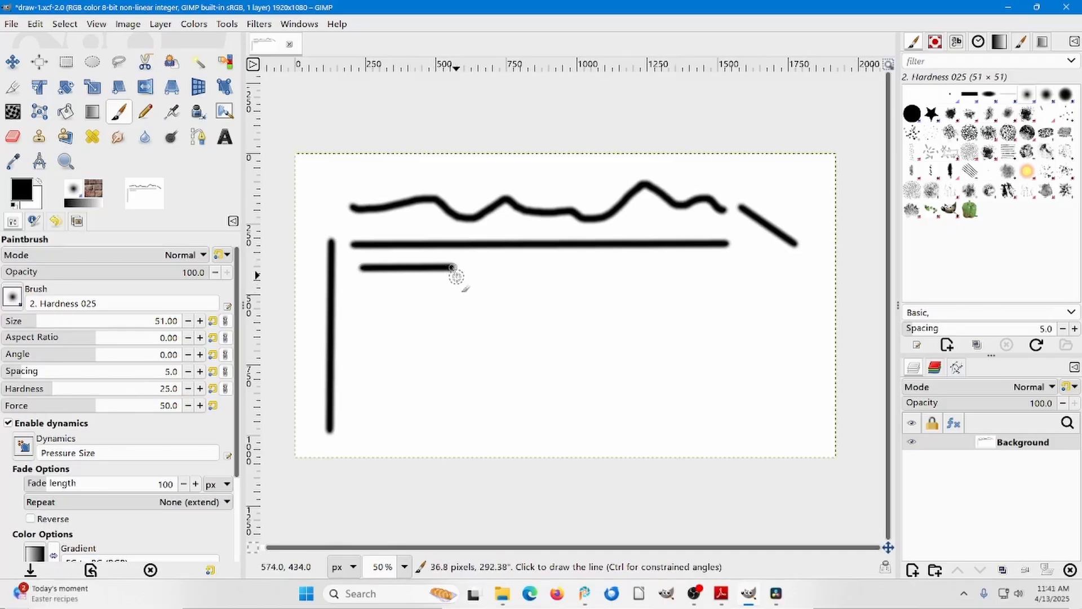
click(480, 296)
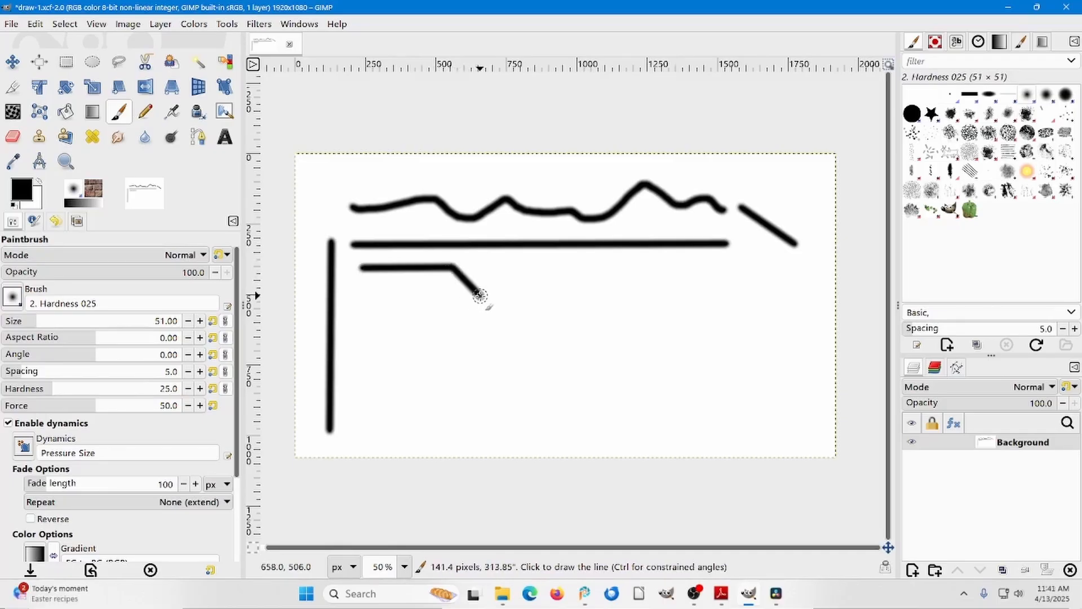
click(509, 280)
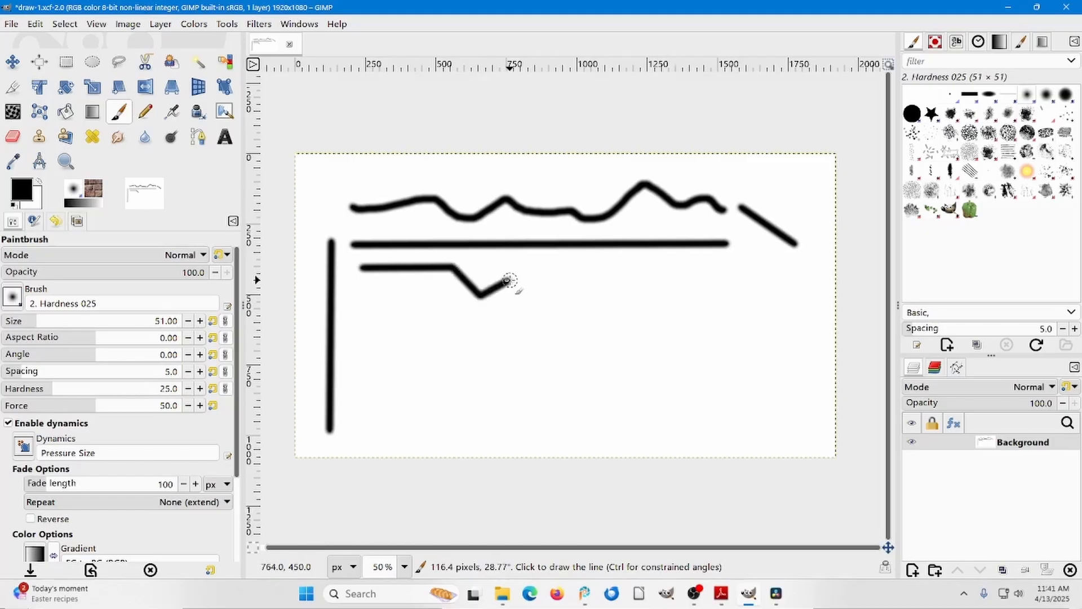
click(544, 260)
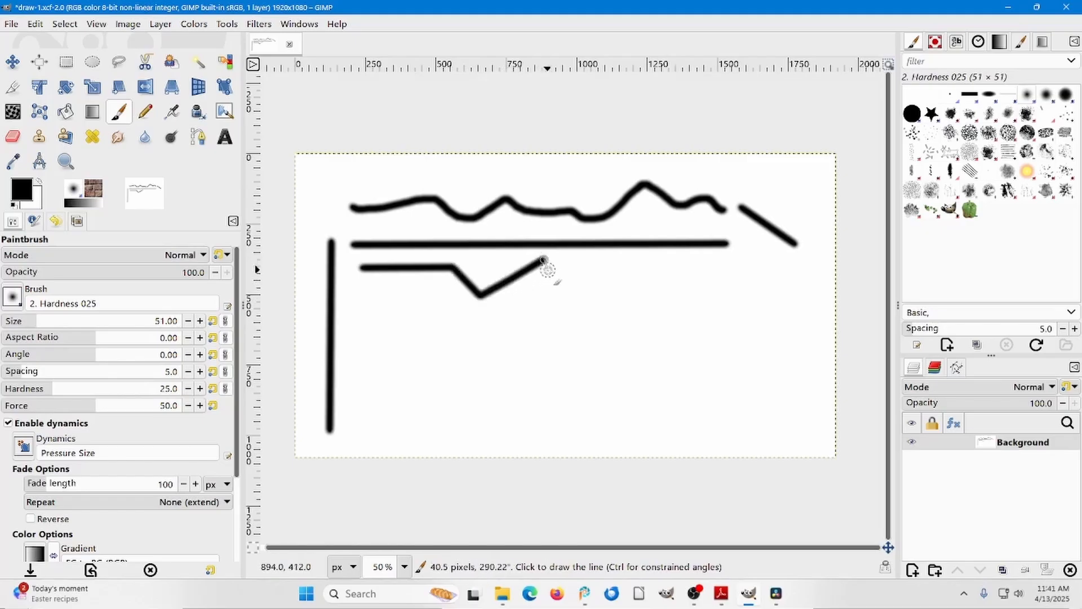
click(556, 287)
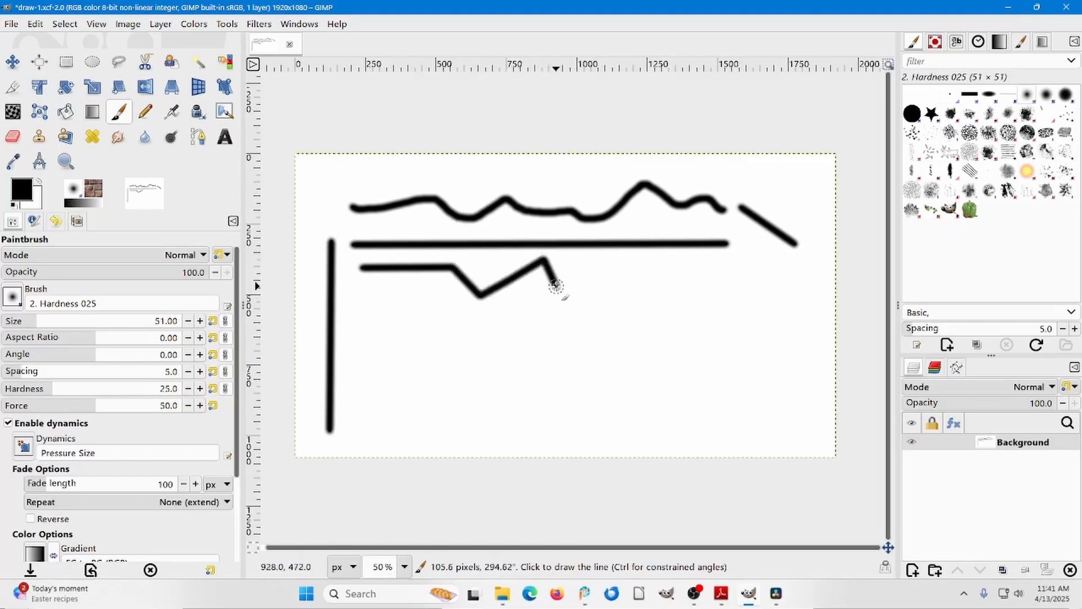
click(590, 277)
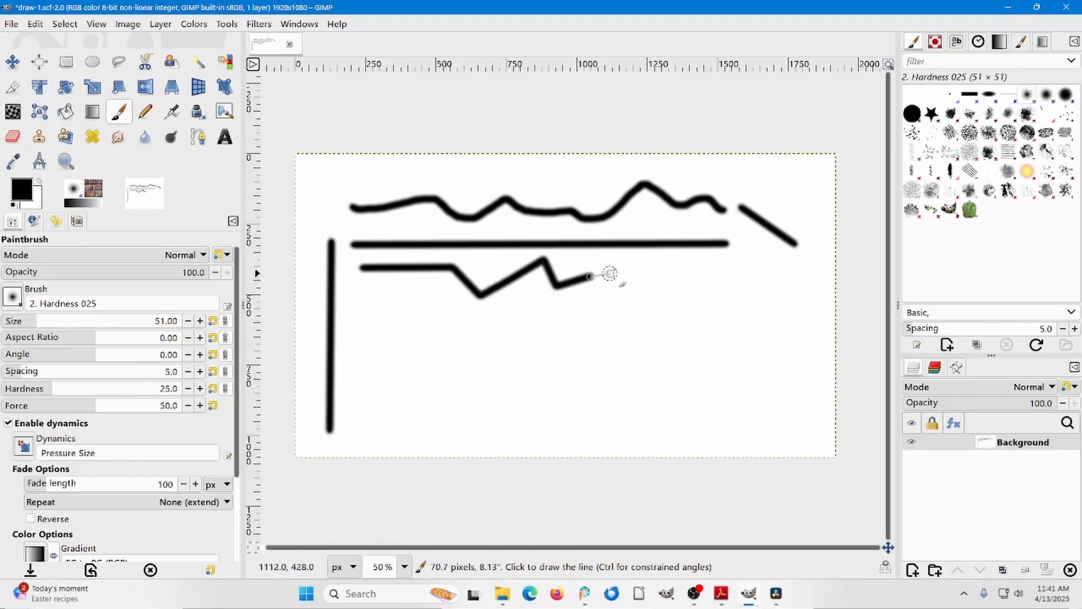
click(647, 286)
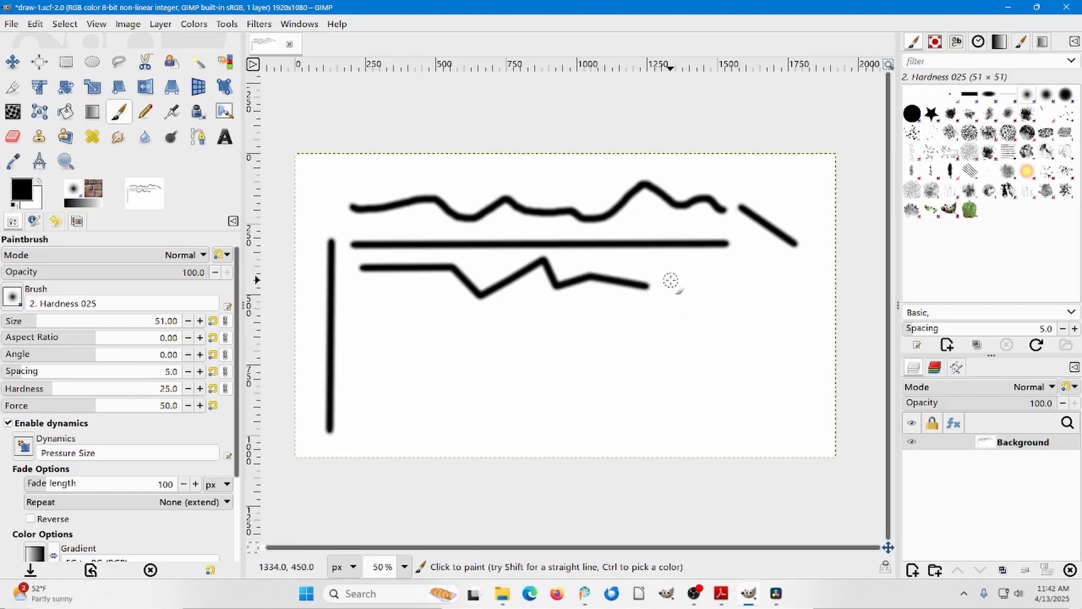
mouse_move(671, 281)
mouse_down()
mouse_move(722, 267)
mouse_move(732, 280)
mouse_move(762, 276)
mouse_up()
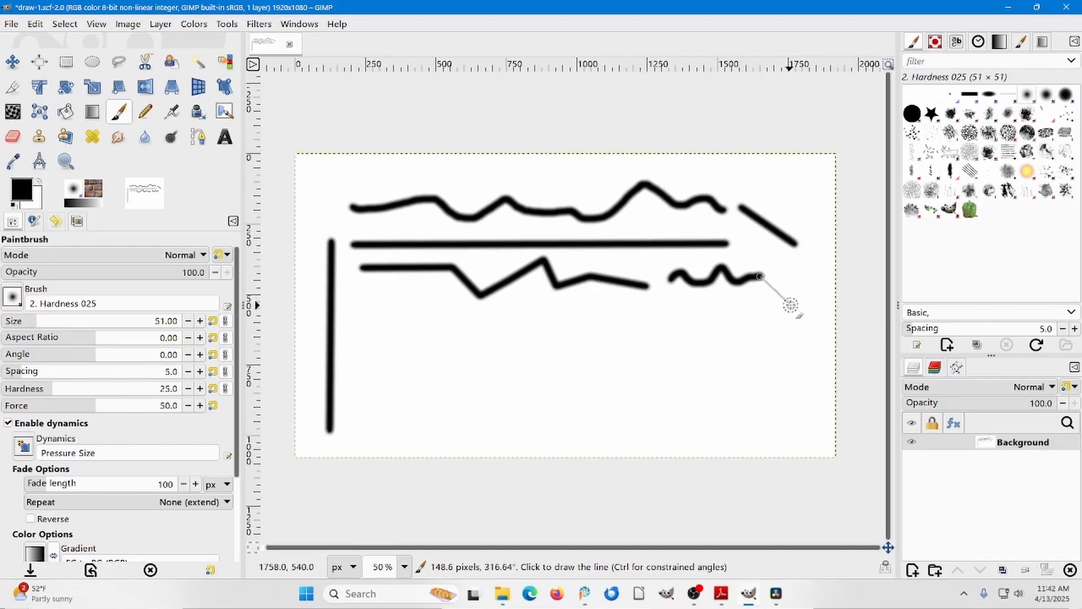
shift+click(764, 244)
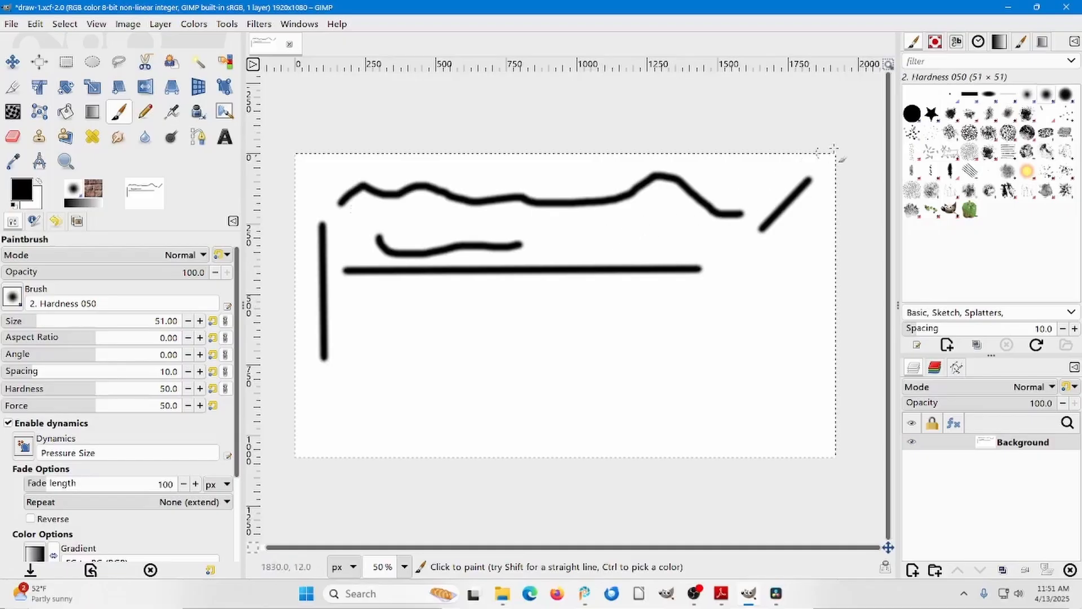
Paint a thin wavy stroke with the 1. Pixel brush, and an angular stroke and a looped stroke with 2. Block 01 below the horizontal line.
click(952, 94)
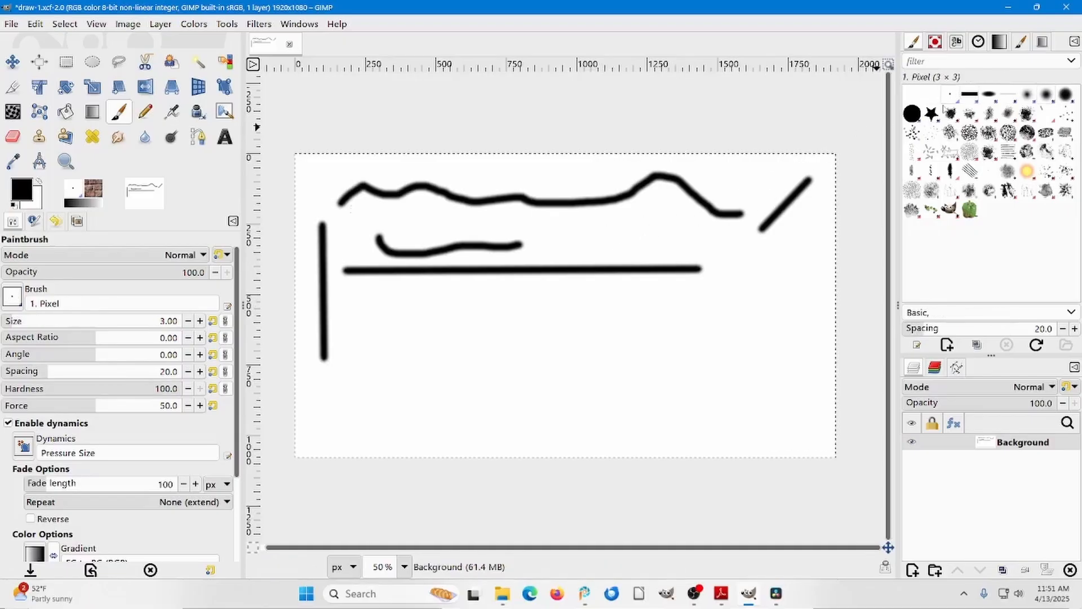
mouse_move(420, 289)
mouse_down()
mouse_move(449, 311)
mouse_move(482, 292)
mouse_move(572, 296)
mouse_up()
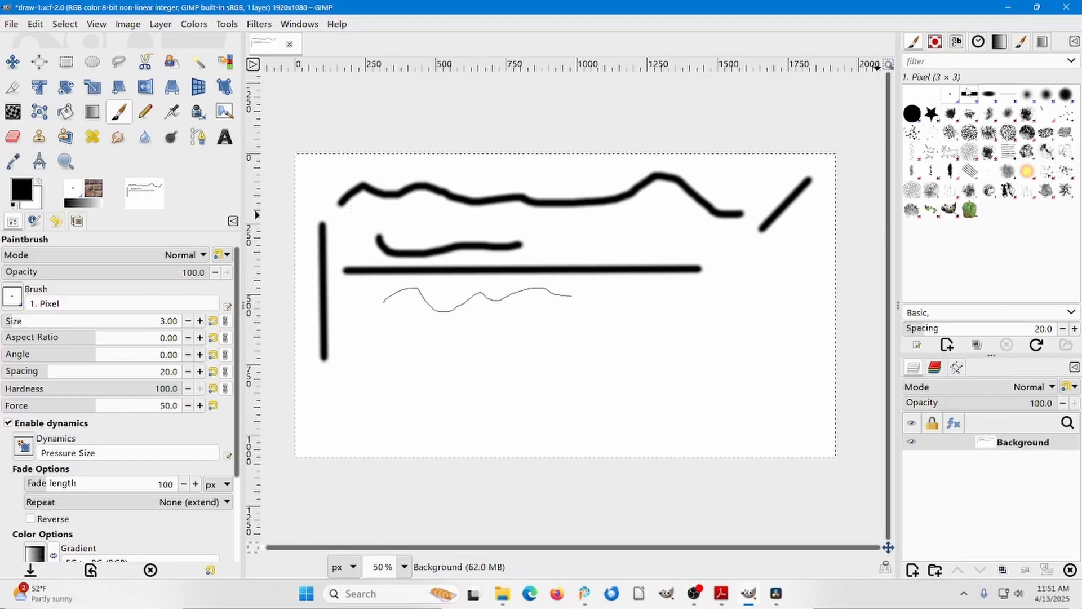
click(969, 93)
mouse_move(485, 317)
mouse_down()
mouse_move(537, 316)
mouse_move(535, 363)
mouse_up()
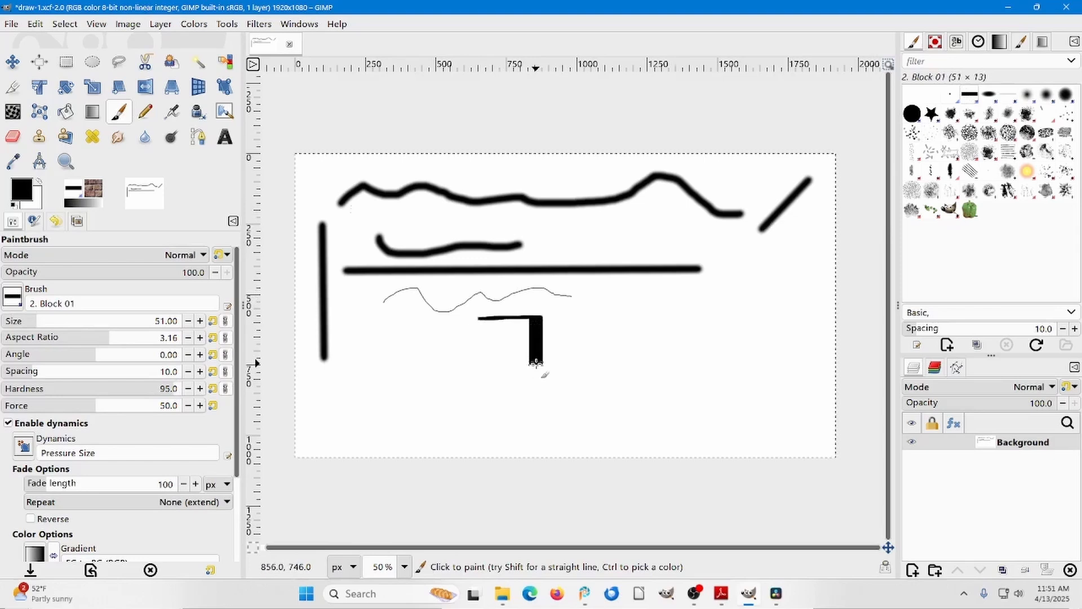
drag(535, 362, 616, 368)
mouse_move(609, 291)
mouse_down()
mouse_move(650, 321)
mouse_move(668, 300)
mouse_move(654, 297)
mouse_move(608, 347)
mouse_move(593, 350)
mouse_move(583, 337)
mouse_move(650, 349)
mouse_up()
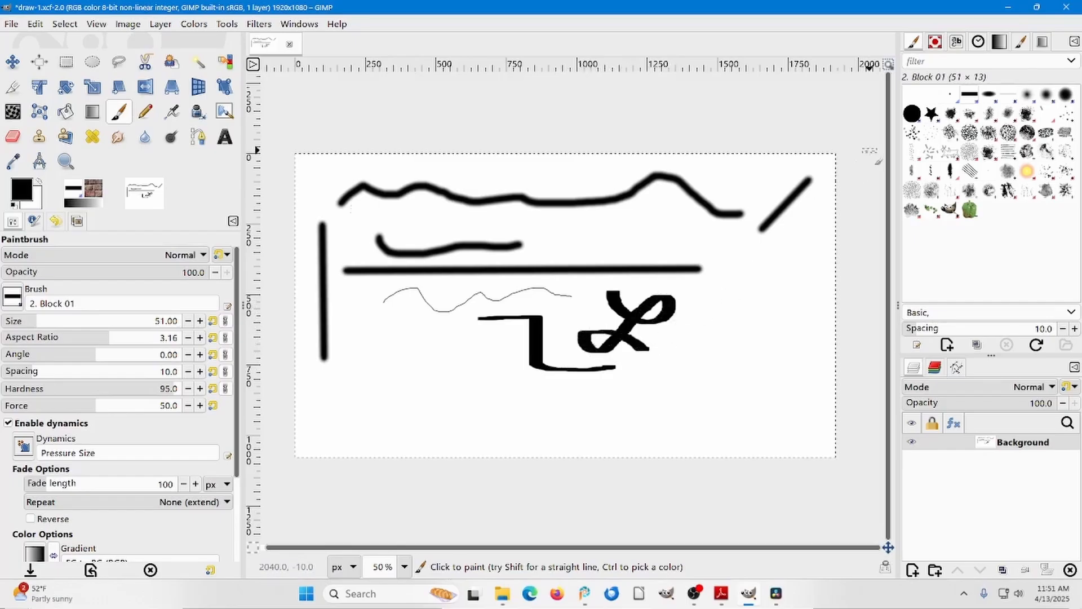
Paint a V-shaped stroke with the 2. Block 02 brush and a textured stroke with Acrylic 02 above it on the canvas's right half.
click(989, 96)
mouse_move(700, 303)
mouse_down()
mouse_move(749, 312)
mouse_move(759, 356)
mouse_move(780, 353)
mouse_move(800, 309)
mouse_up()
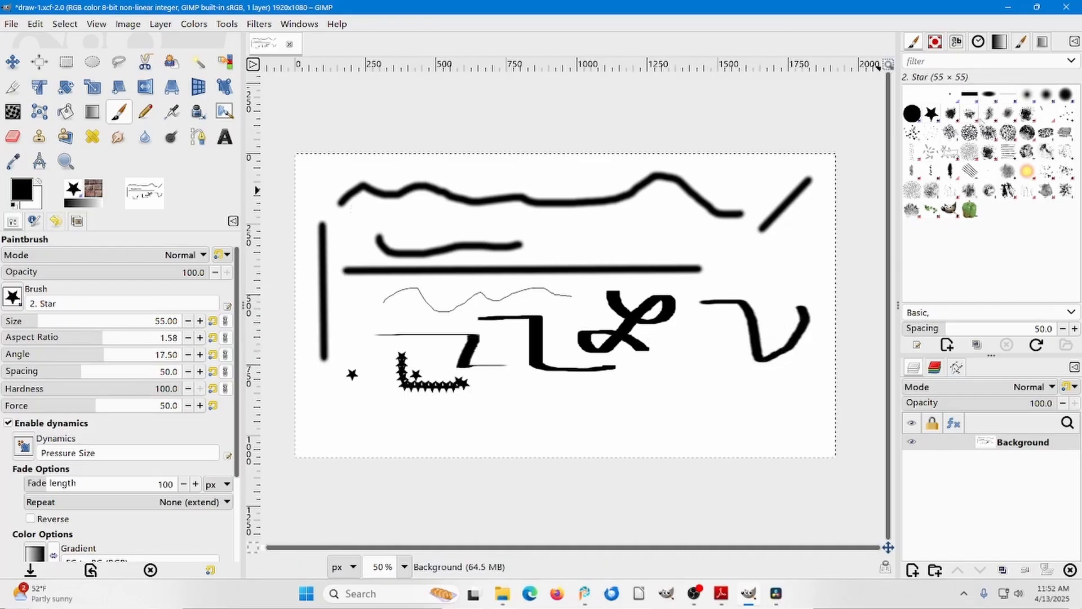
click(971, 115)
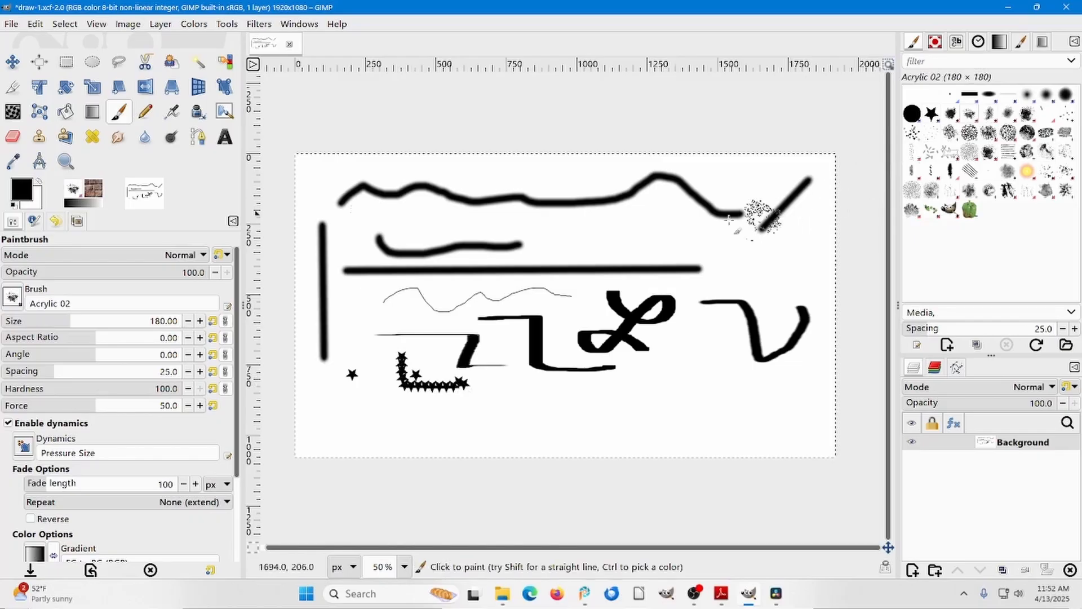
drag(616, 226, 694, 238)
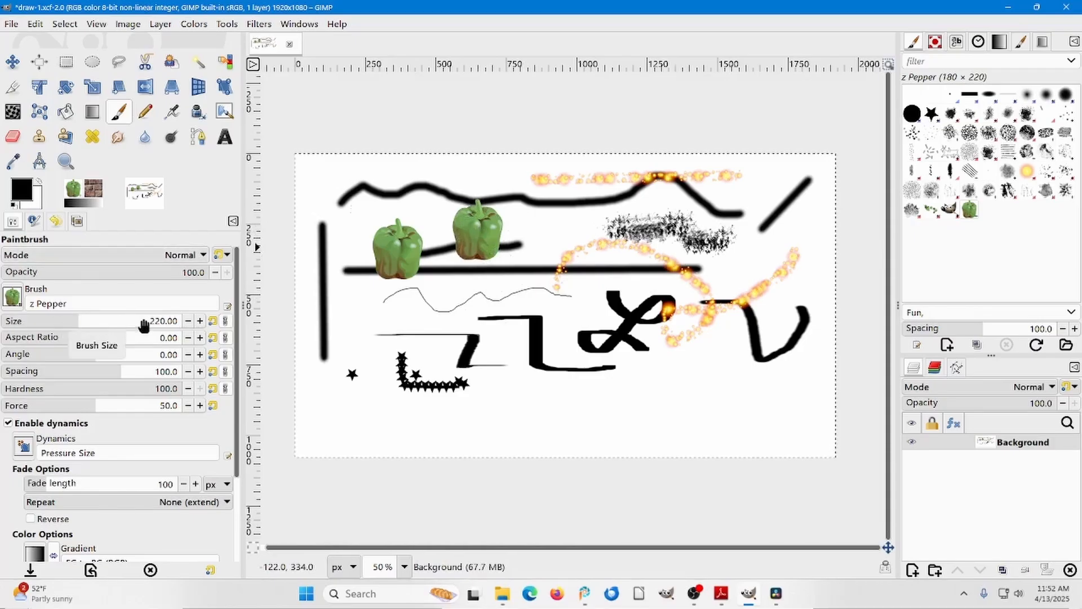
Reduce the z Pepper brush size to 87 and stamp a small pepper beside the large ones.
drag(143, 326, 155, 324)
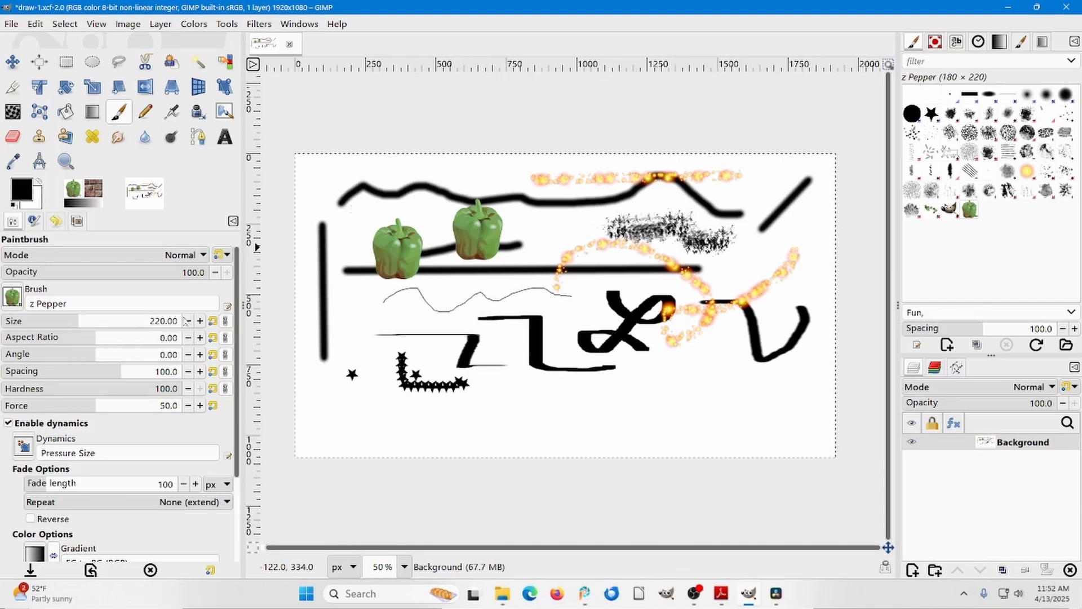
drag(82, 323, 44, 321)
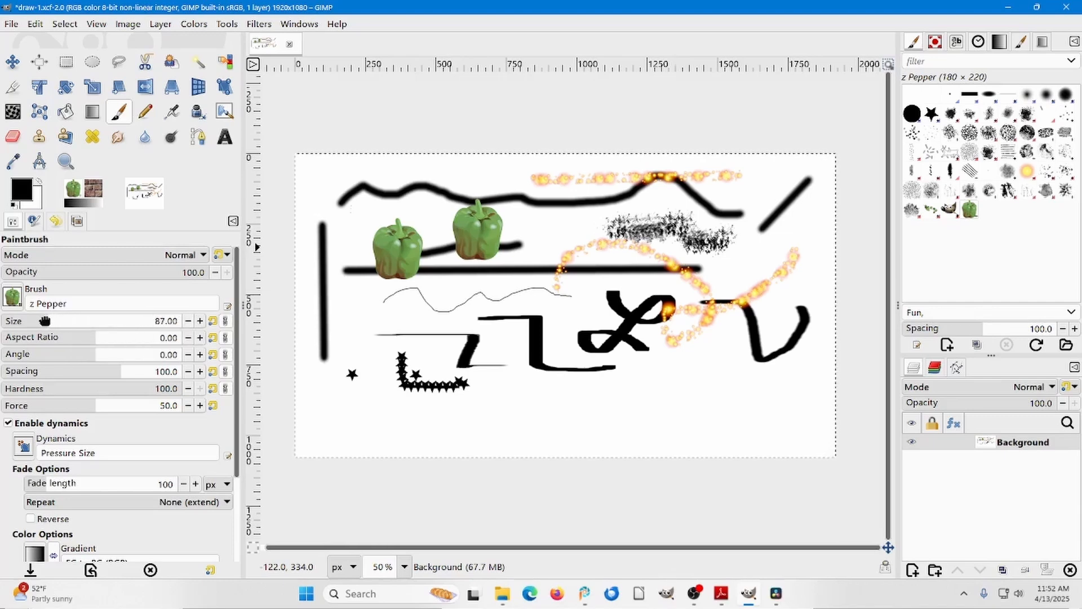
click(520, 230)
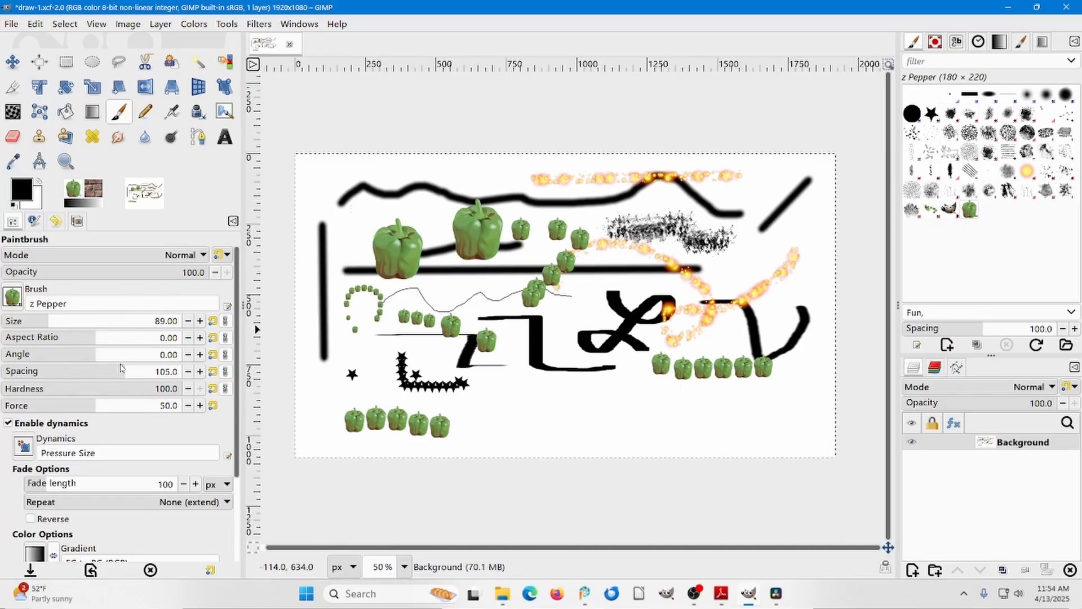
Set the brush spacing to 391 and paint a row of widely spaced peppers along the lower canvas.
drag(120, 374, 244, 367)
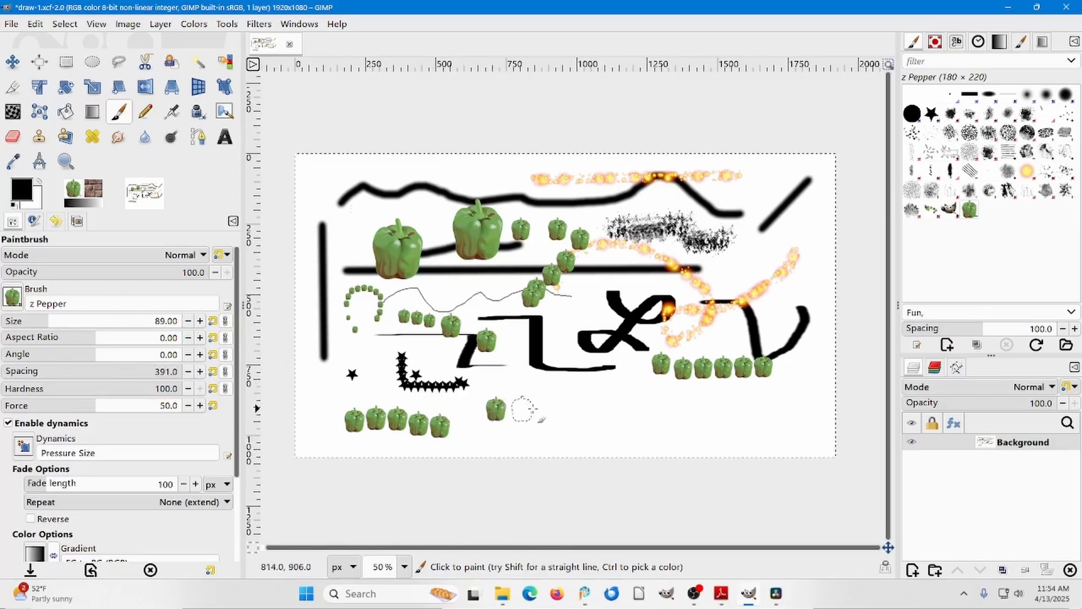
click(573, 410)
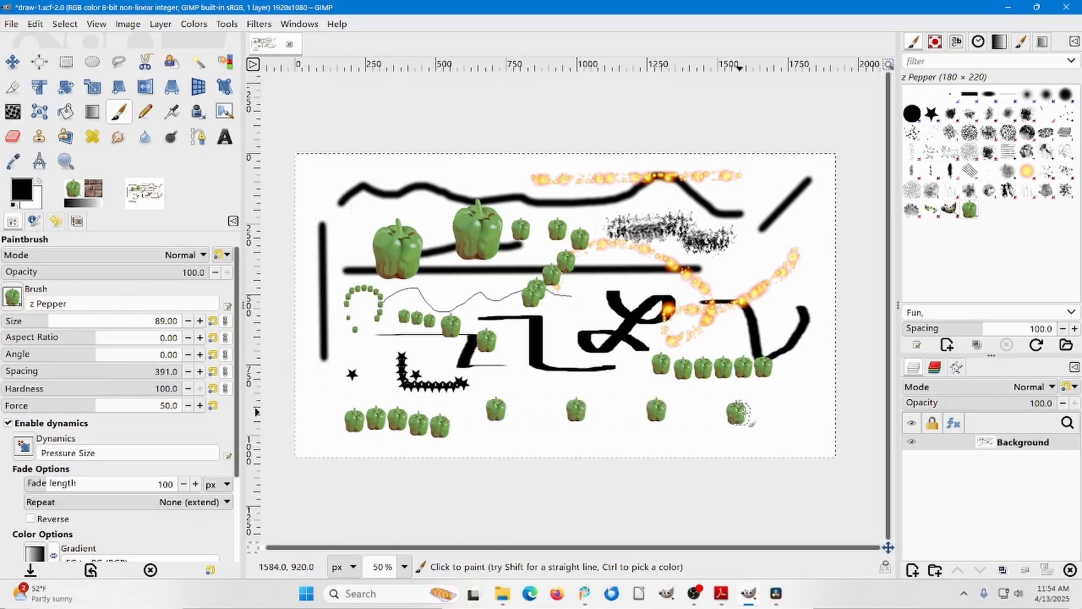
click(736, 412)
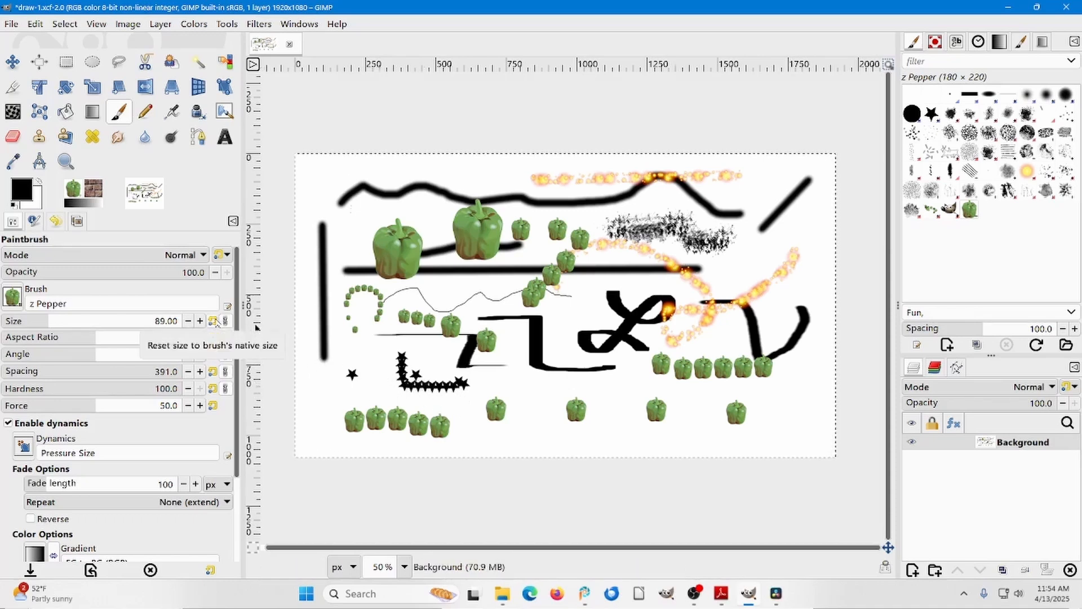
Reset the z Pepper brush's size and spacing to their native values and stamp two large peppers near the canvas center.
click(212, 321)
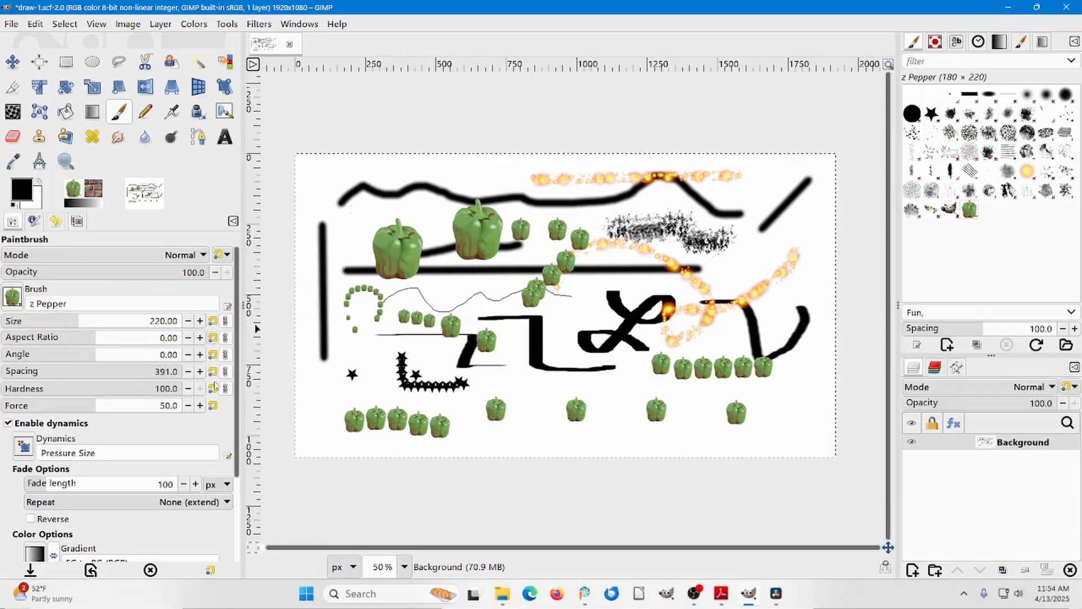
click(213, 372)
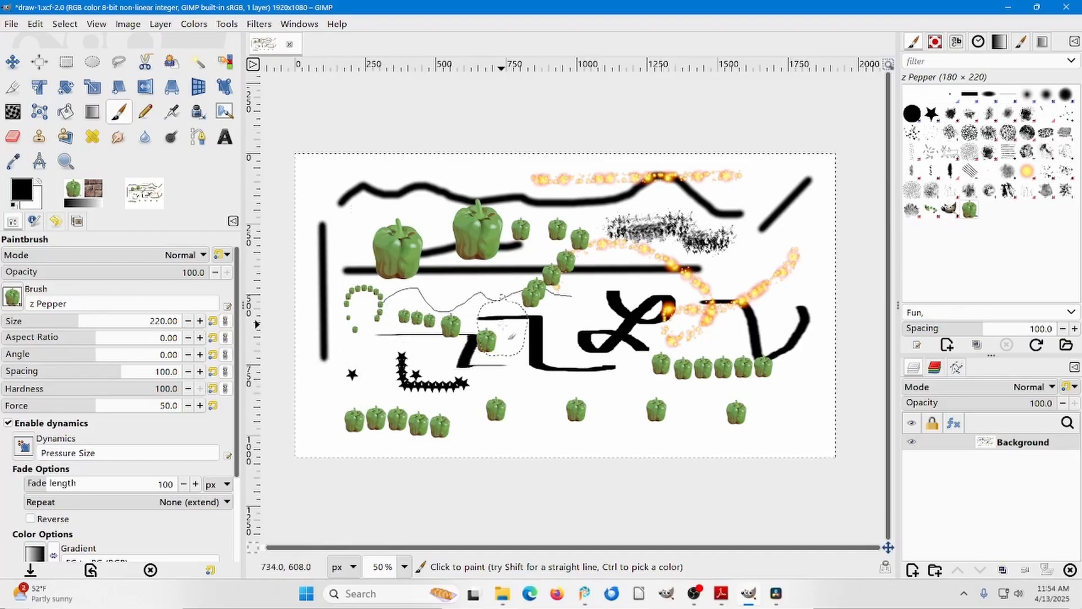
click(554, 359)
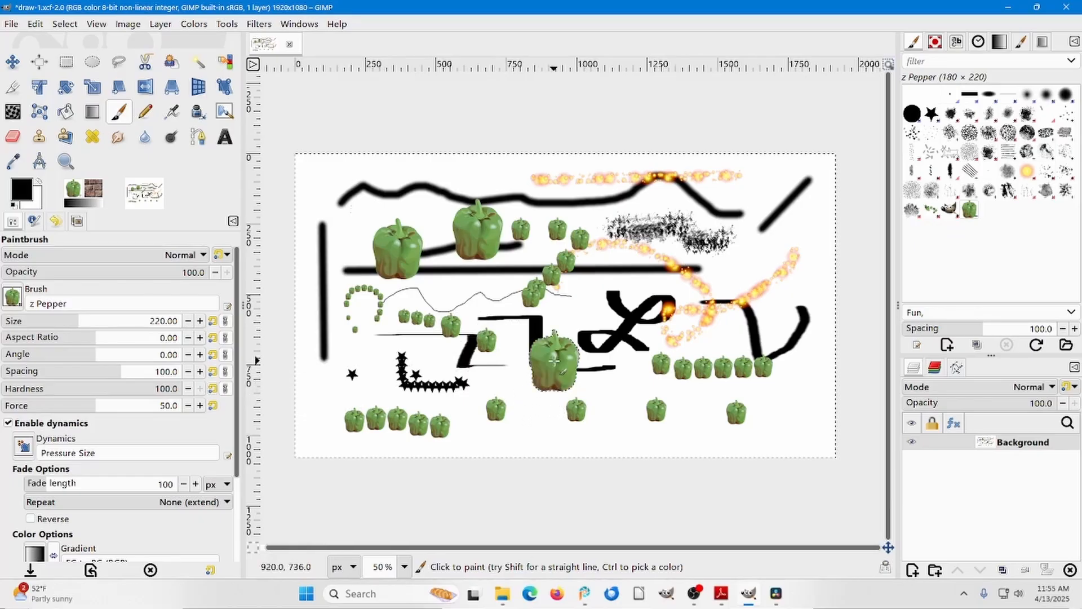
click(636, 294)
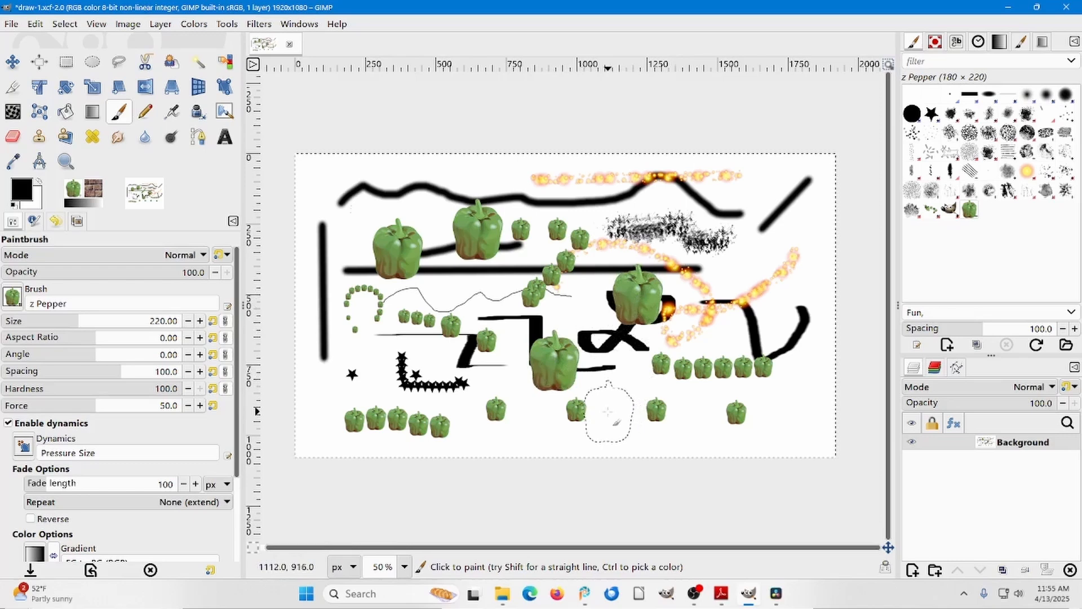
Delete everything painted on the Background layer to leave a blank white canvas.
key(ctrl)
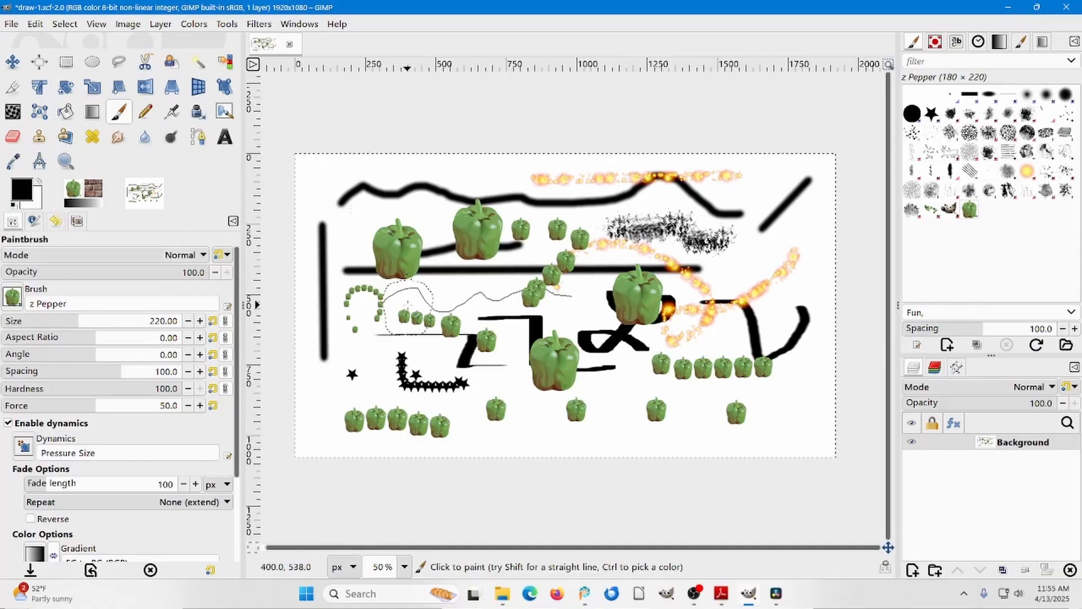
key(Delete)
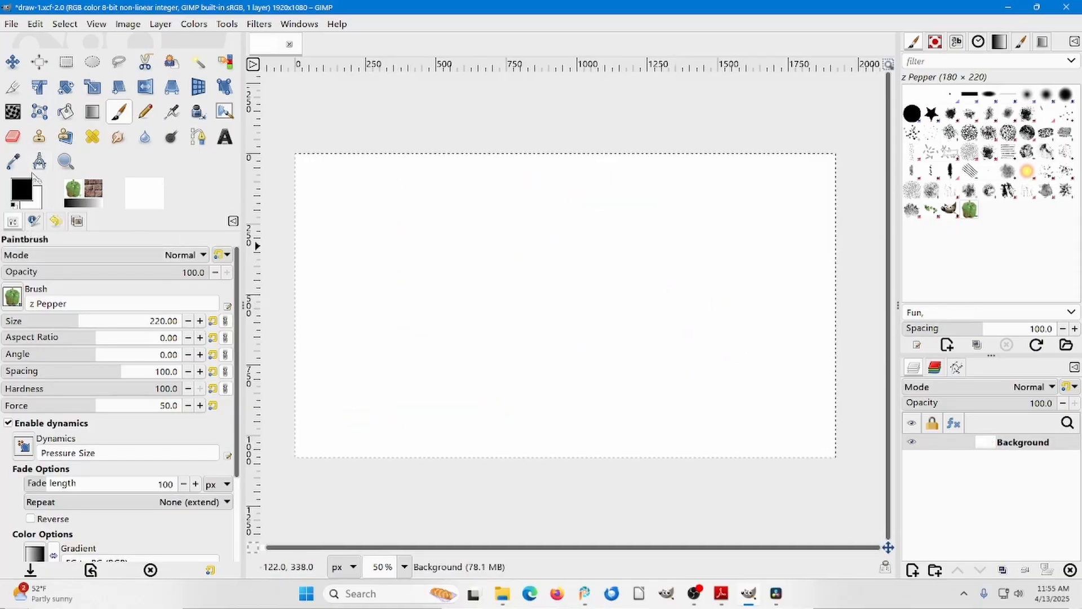
Set the background color to dark red, bb2727.
click(35, 207)
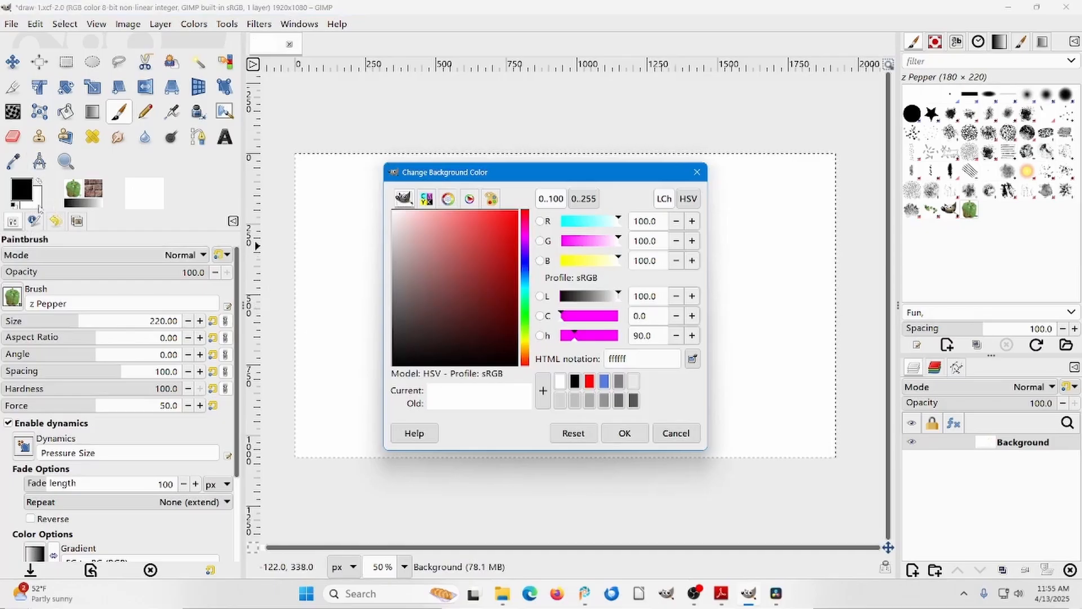
click(491, 252)
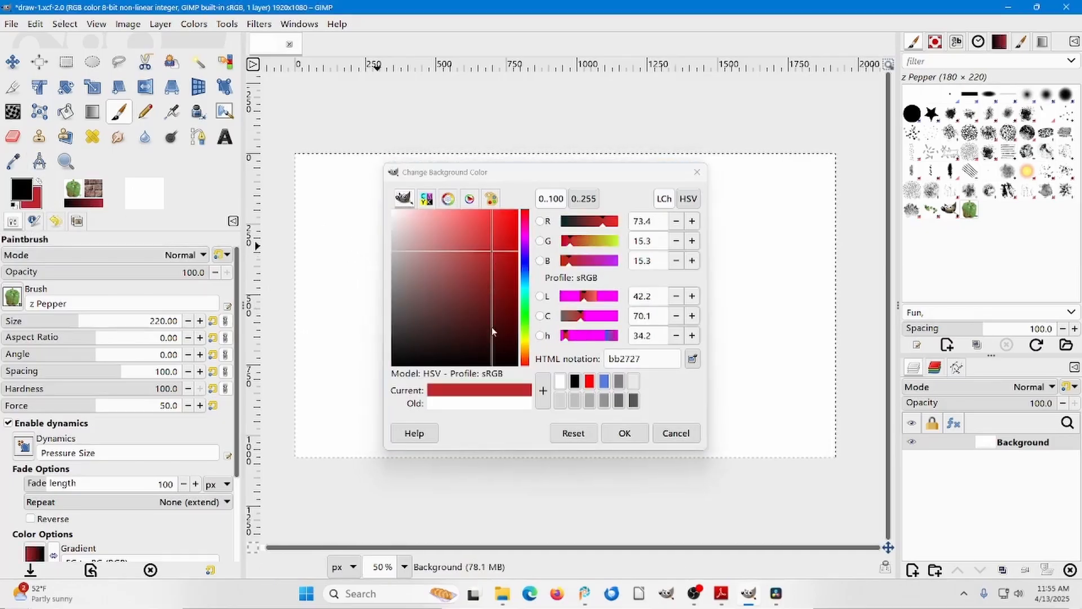
click(627, 435)
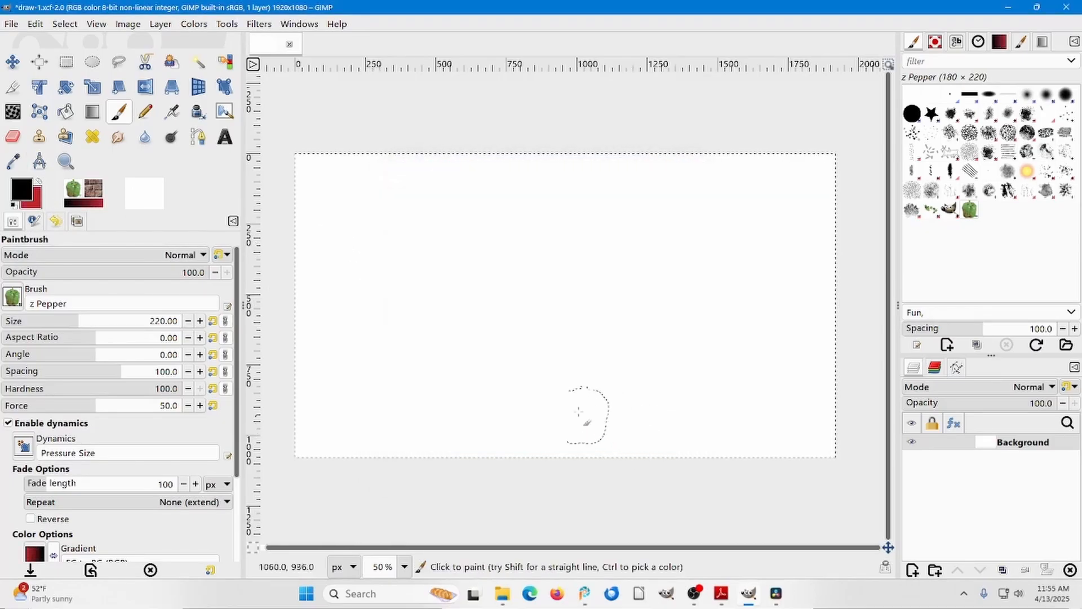
Paint a wavy row of peppers across the upper canvas, and stamp several GEGL goat figures around them.
mouse_move(405, 206)
mouse_down()
mouse_move(411, 256)
mouse_move(543, 225)
mouse_move(652, 277)
mouse_up()
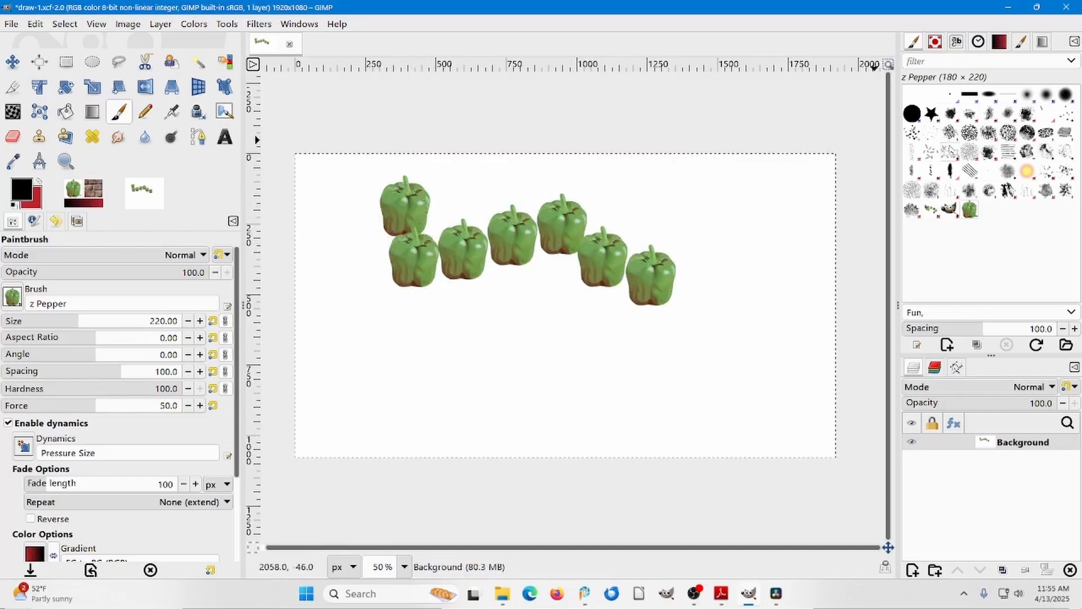
click(952, 153)
mouse_move(665, 200)
mouse_down()
mouse_move(664, 234)
mouse_move(586, 297)
mouse_move(429, 320)
mouse_move(413, 340)
mouse_up()
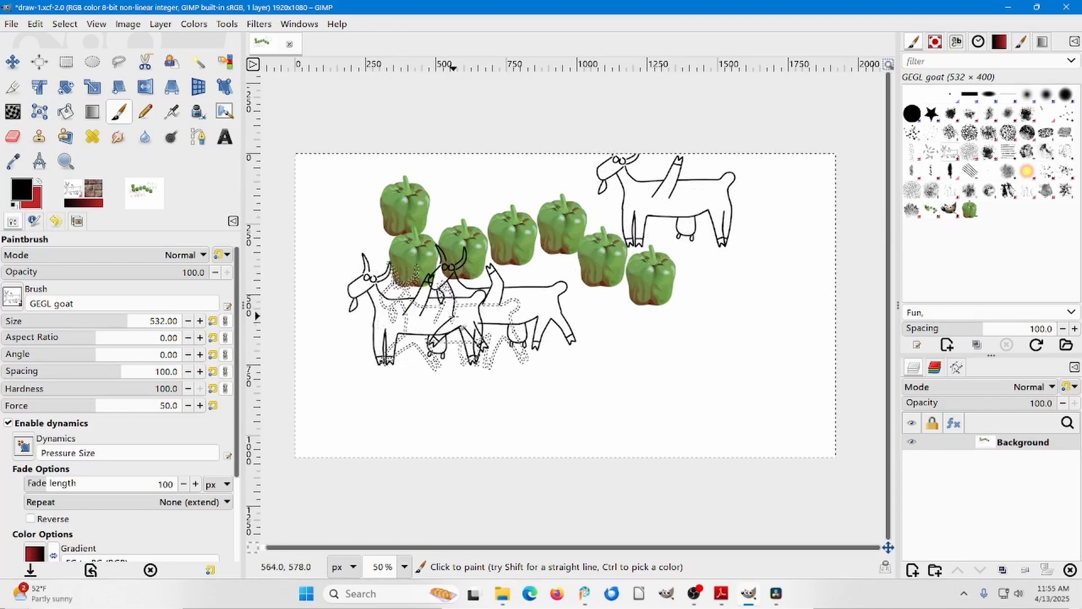
Fill the Background layer with the dark red background color and stamp three black GEGL goats on it.
key(ctrl)
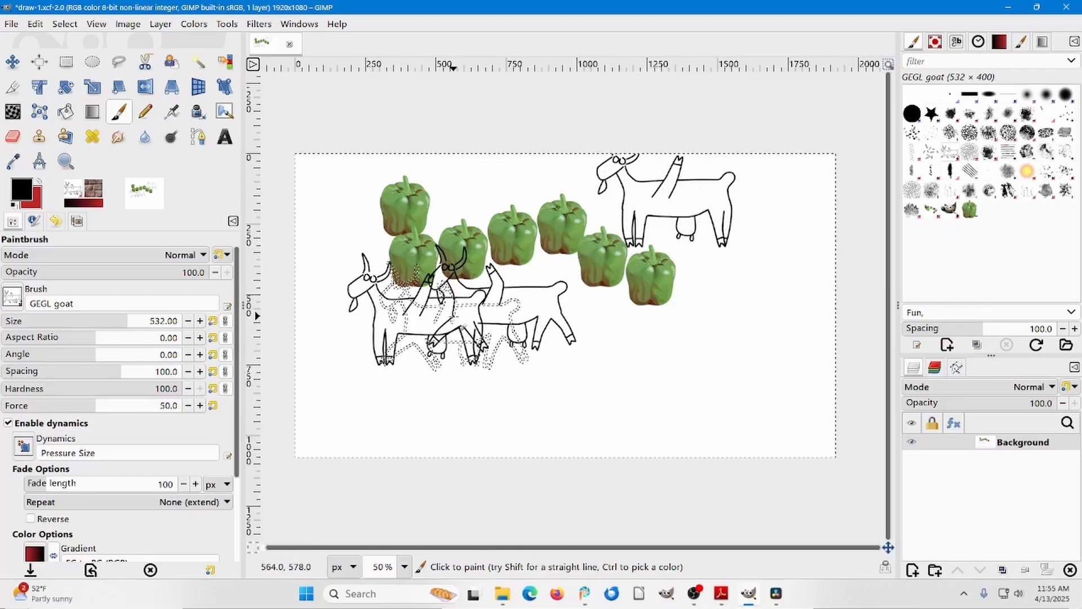
key(ctrl+period)
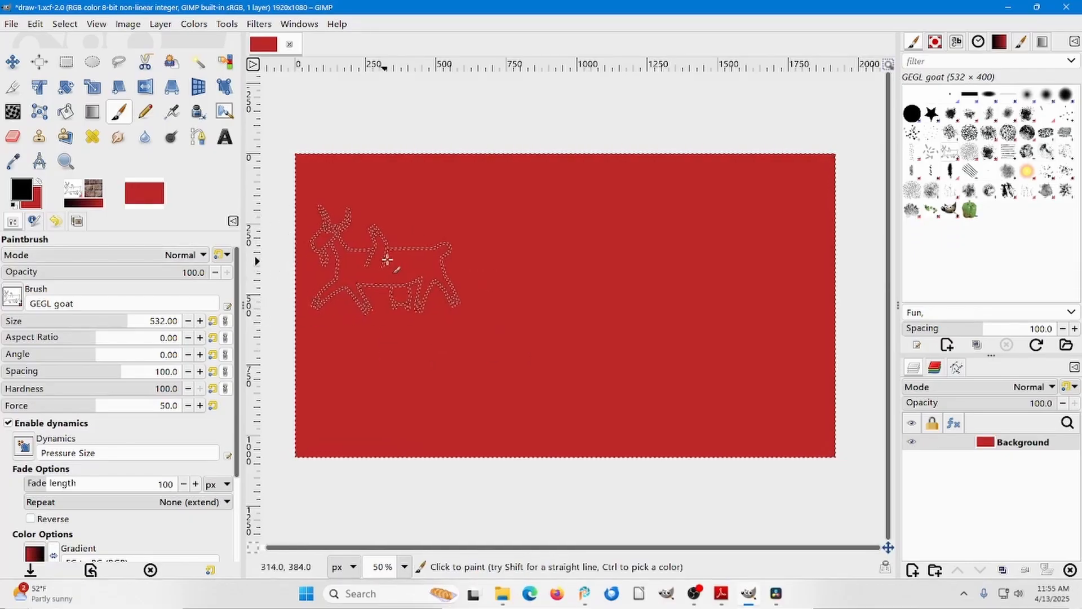
click(514, 264)
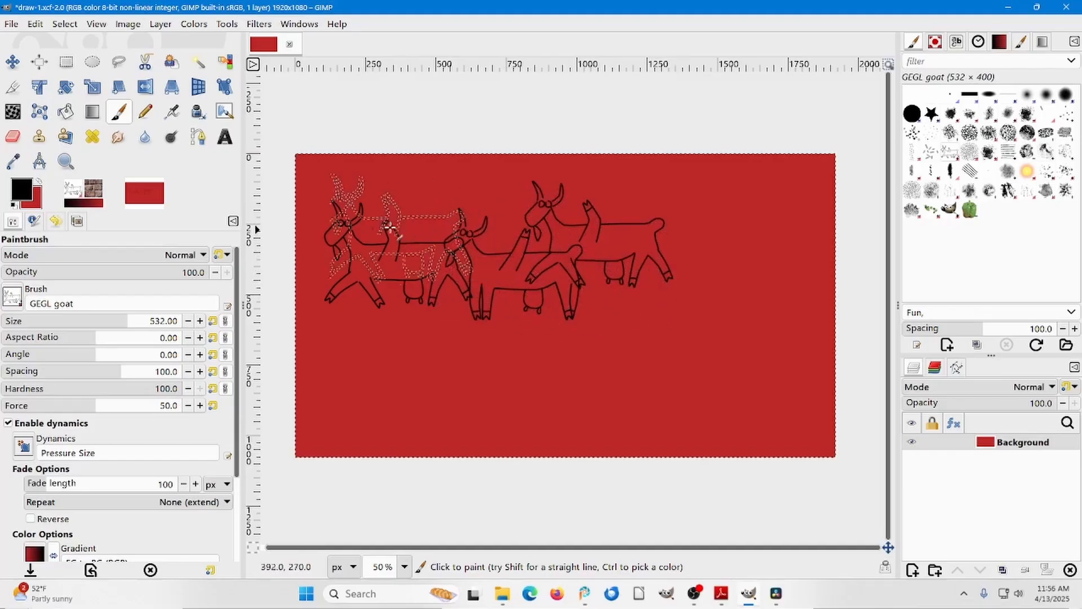
Restore the default black and white colors and clear the Background layer to blank white.
click(14, 206)
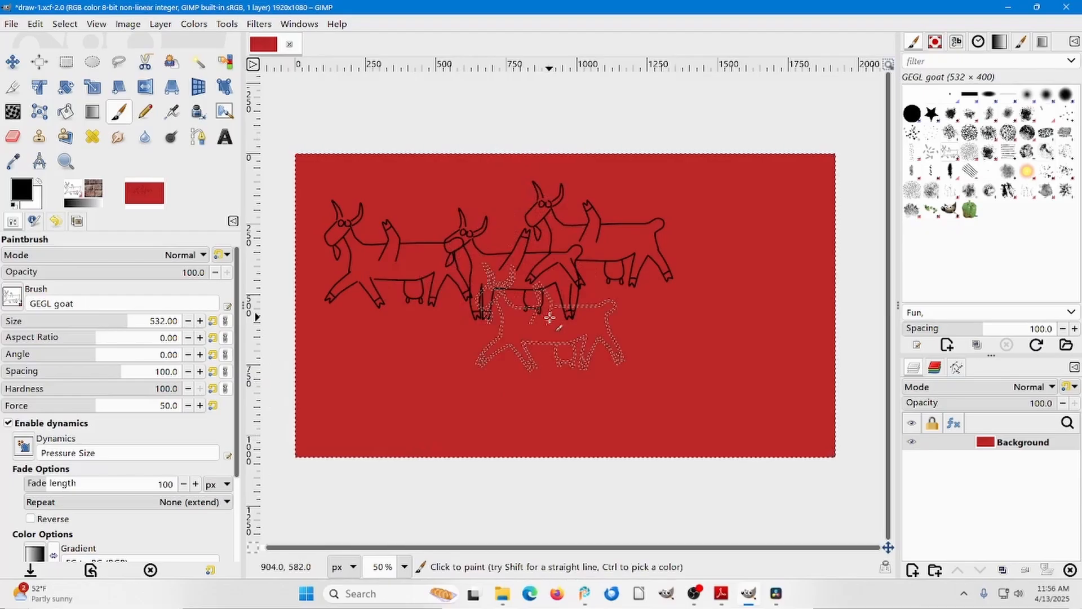
key(Delete)
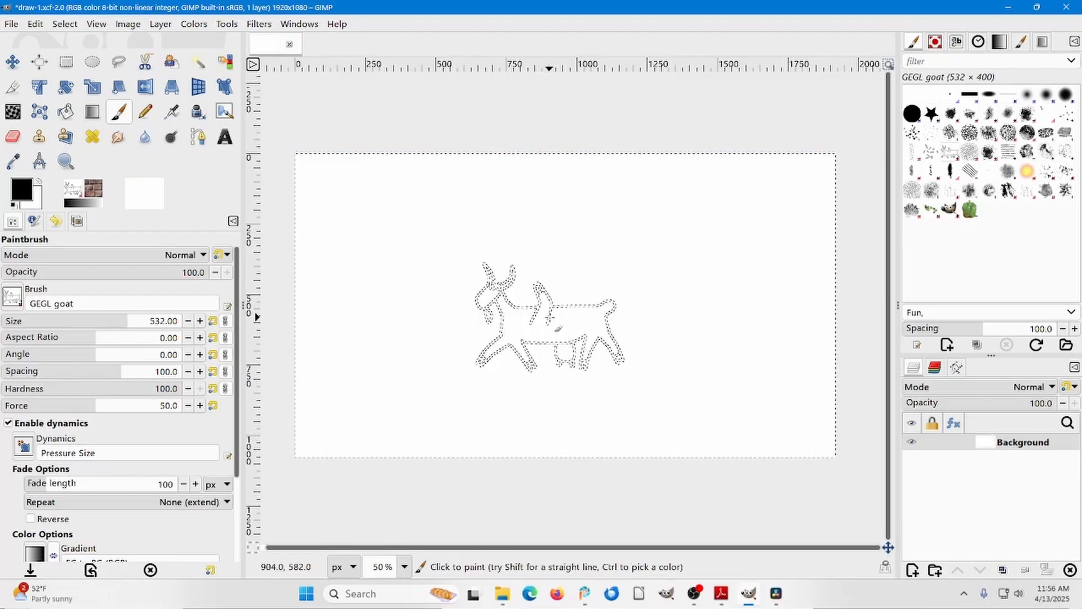
click(989, 94)
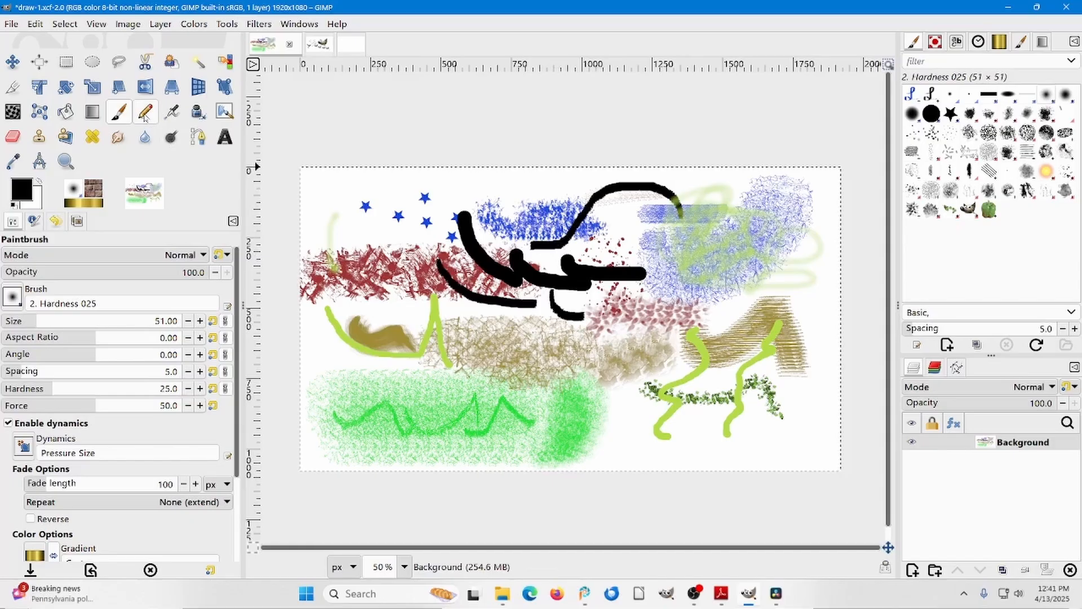
Draw a black Pencil stroke with the 2. Hardness 025 brush and add black patches with the Acrylic 01 brush.
click(144, 117)
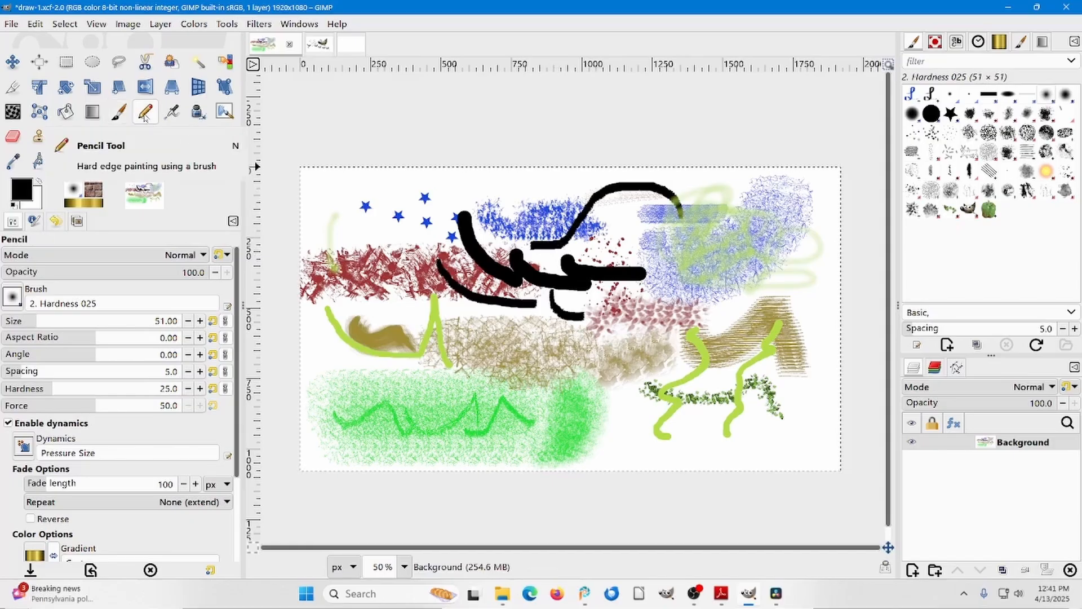
mouse_move(367, 217)
mouse_down()
mouse_move(403, 234)
mouse_move(439, 221)
mouse_move(431, 252)
mouse_move(389, 285)
mouse_up()
click(970, 114)
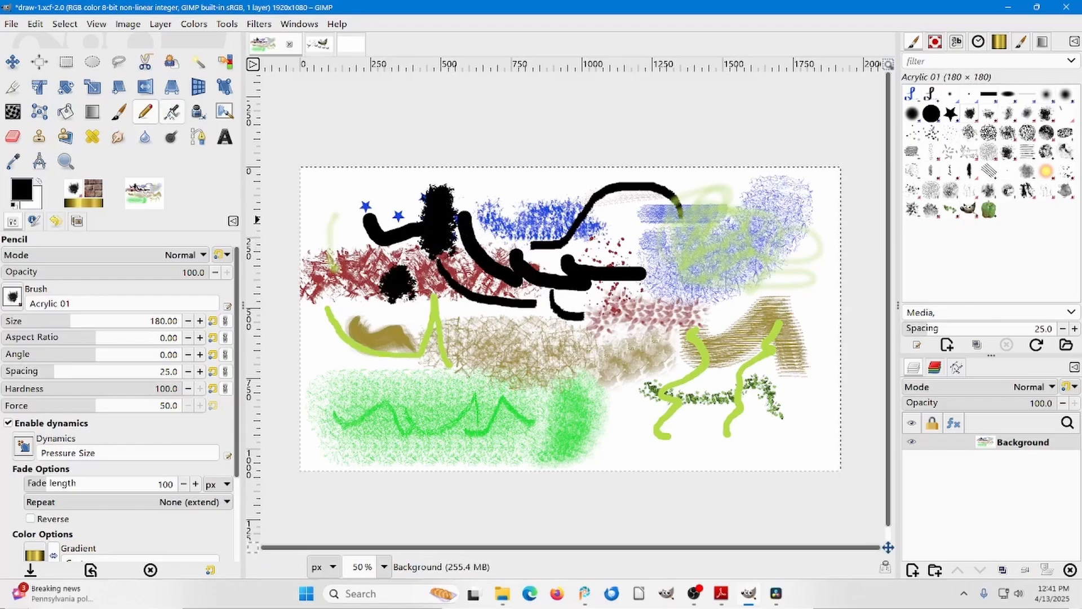
Activate the Airbrush tool and set the foreground color to red, ca4f4f.
click(172, 113)
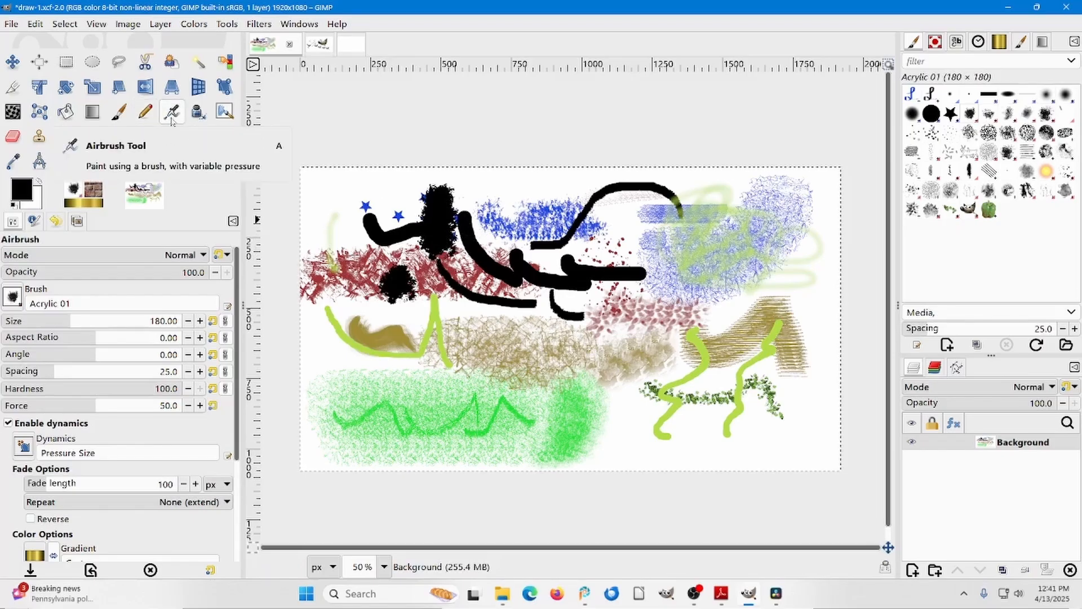
click(23, 191)
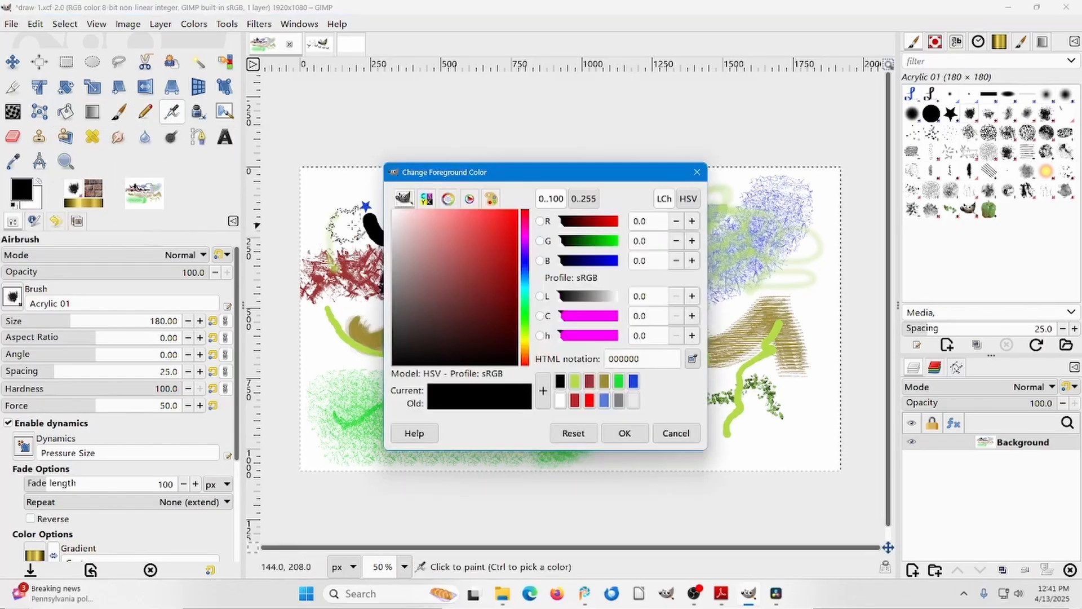
click(468, 242)
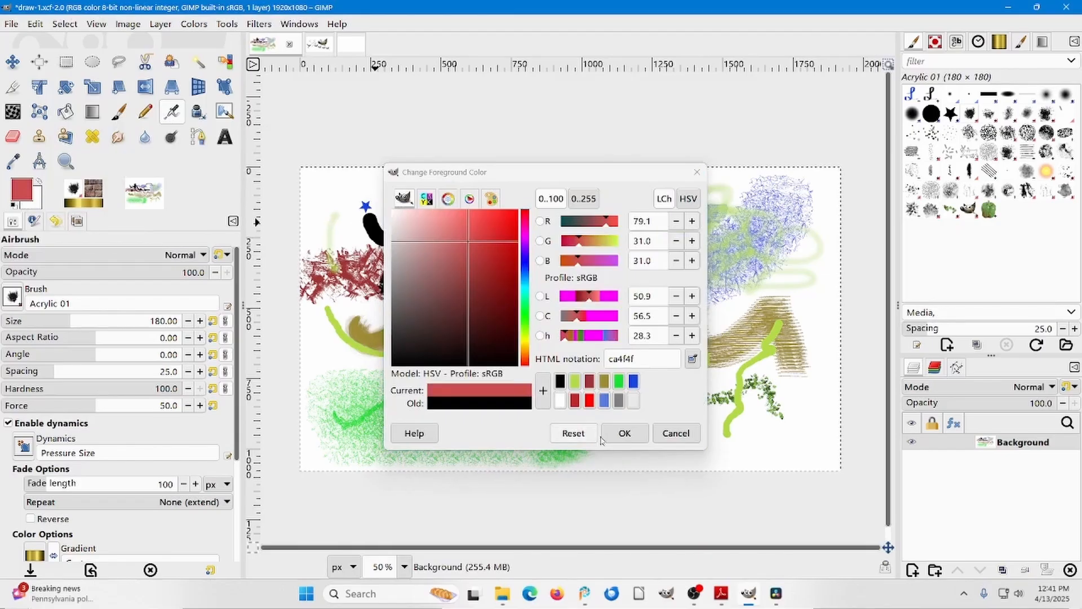
click(621, 433)
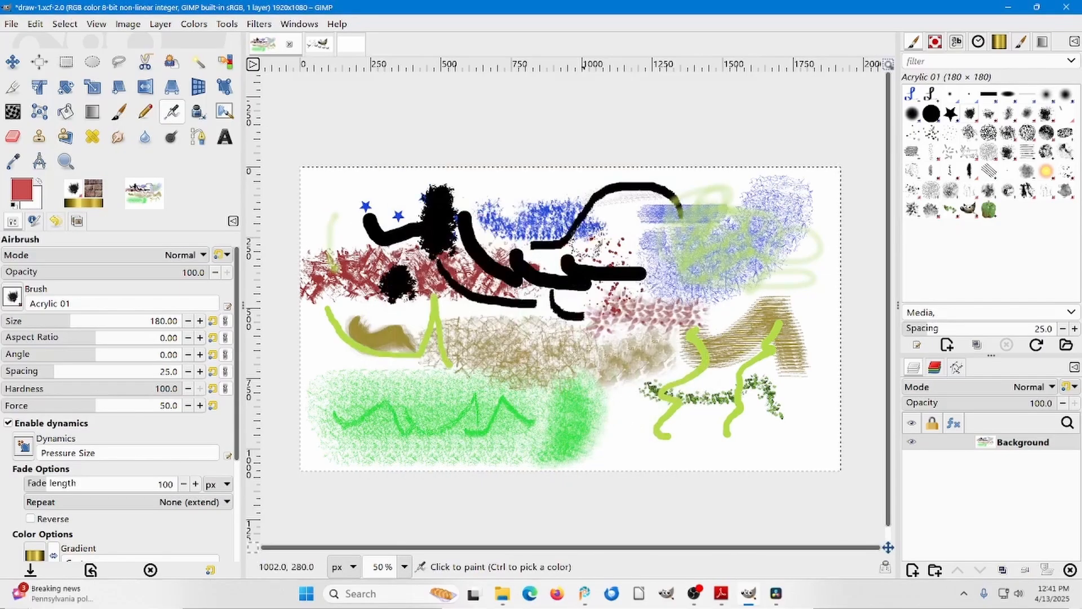
Airbrush soft red strokes over the drawing with the Acrylic 01 brush, and a denser patch with the 2. Hardness 075 brush.
mouse_move(583, 247)
mouse_down()
mouse_move(609, 217)
mouse_move(599, 240)
mouse_move(604, 268)
mouse_move(575, 279)
mouse_up()
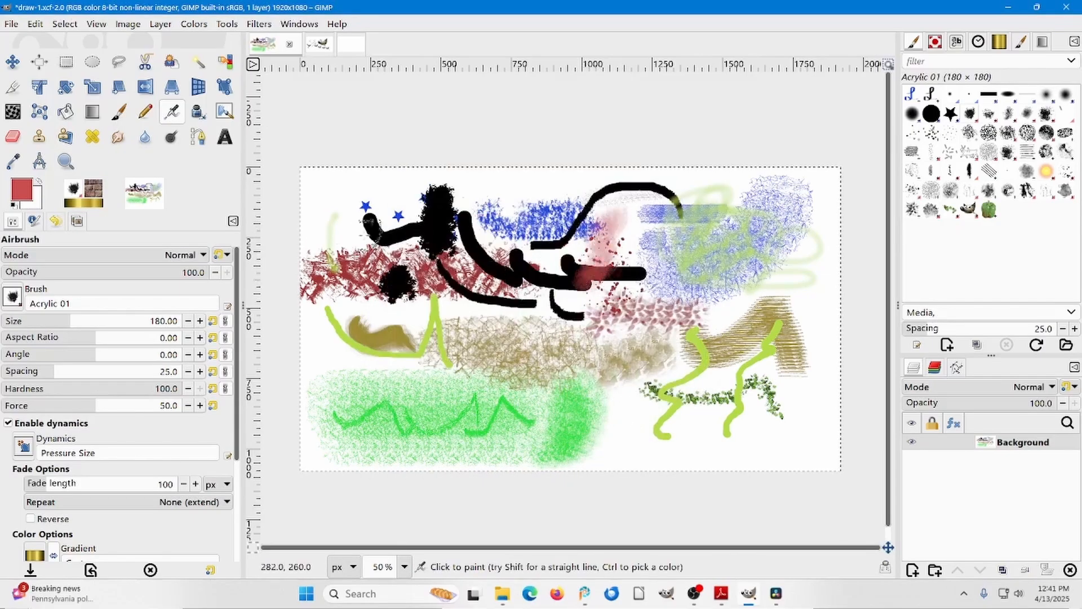
mouse_move(364, 225)
mouse_down()
mouse_move(336, 261)
mouse_move(344, 313)
mouse_move(366, 318)
mouse_move(387, 300)
mouse_move(398, 331)
mouse_move(434, 353)
mouse_move(412, 320)
mouse_up()
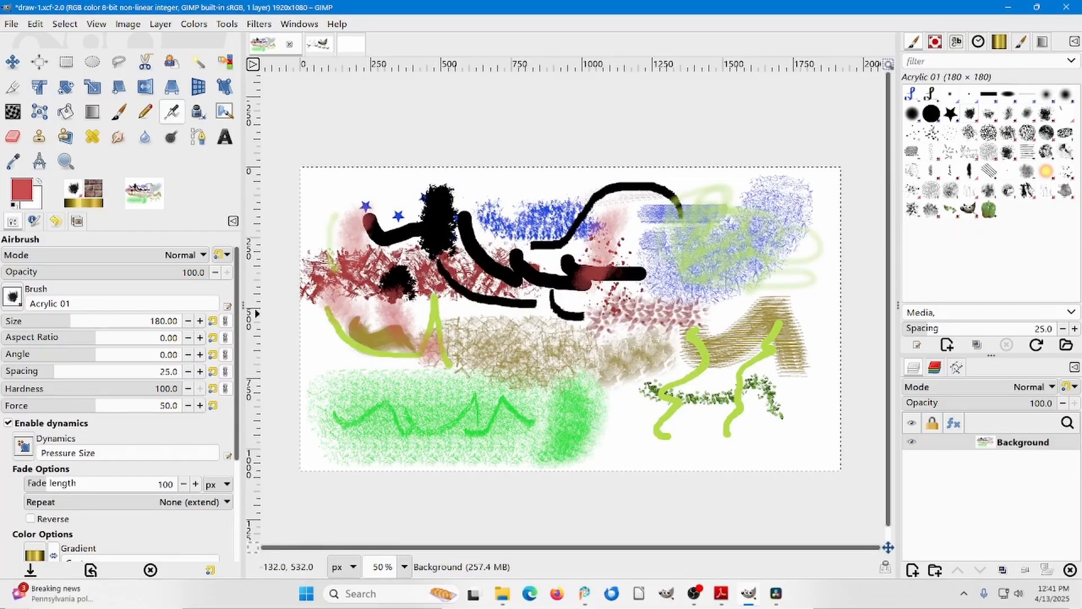
click(912, 113)
mouse_move(406, 343)
mouse_down()
mouse_move(385, 395)
mouse_move(378, 389)
mouse_move(383, 406)
mouse_move(366, 373)
mouse_move(382, 390)
mouse_move(367, 387)
mouse_move(373, 377)
mouse_move(383, 383)
mouse_move(373, 389)
mouse_up()
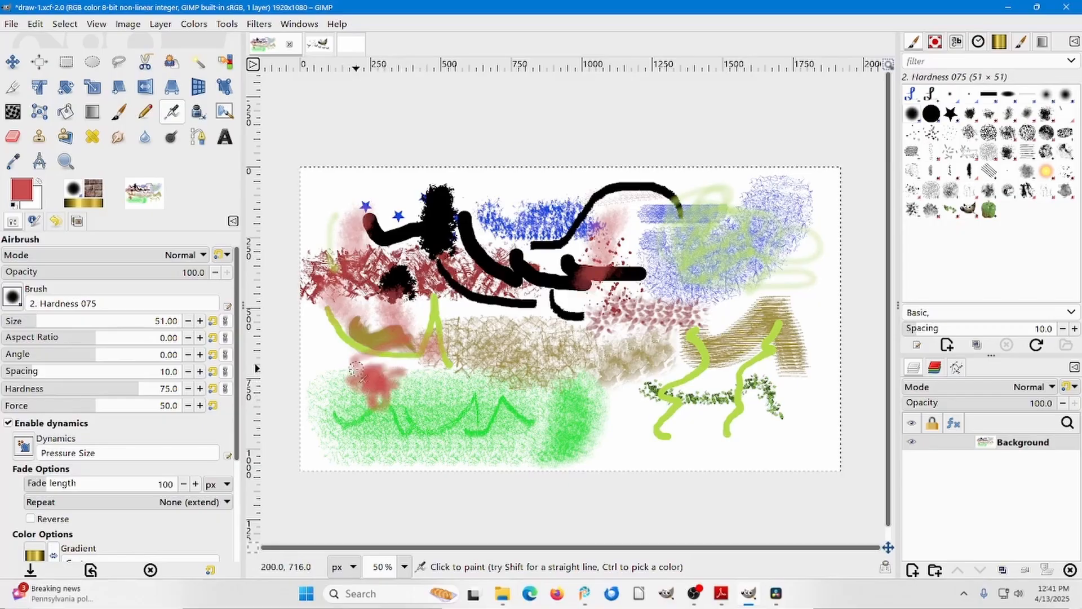
In the blank untitled image, draw a wavy red Ink stroke, and a black one beneath it using the default colors.
click(199, 112)
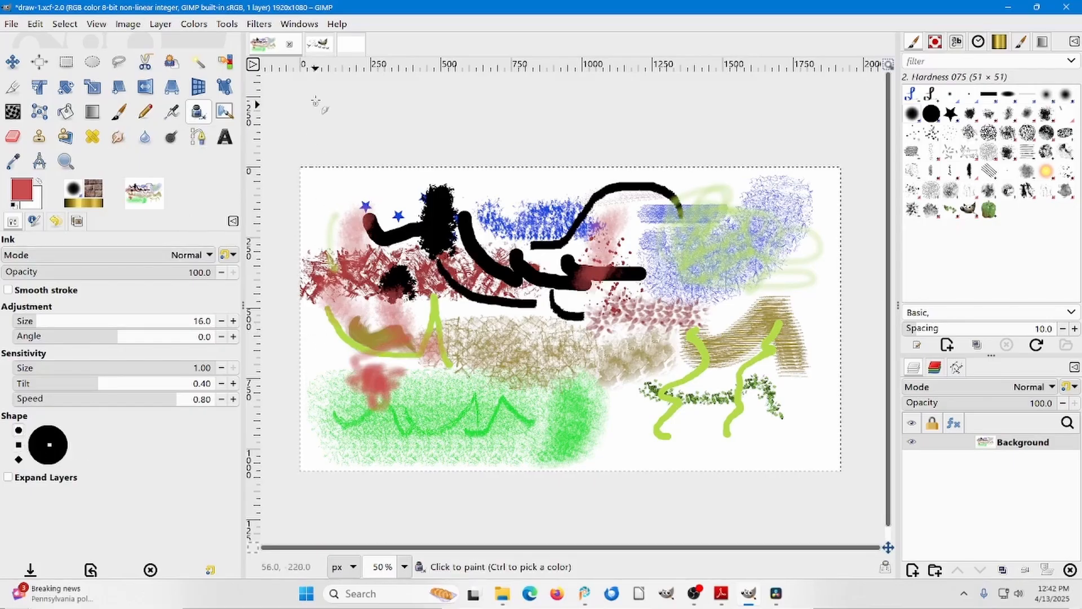
click(350, 45)
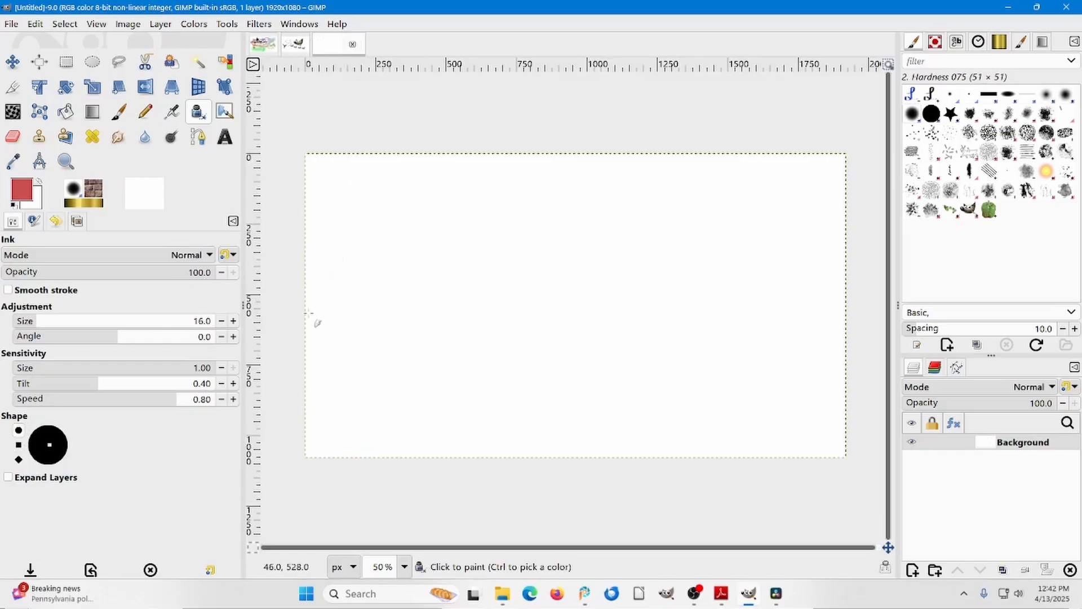
mouse_move(376, 241)
mouse_down()
mouse_move(403, 209)
mouse_move(478, 220)
mouse_move(522, 196)
mouse_move(591, 212)
mouse_up()
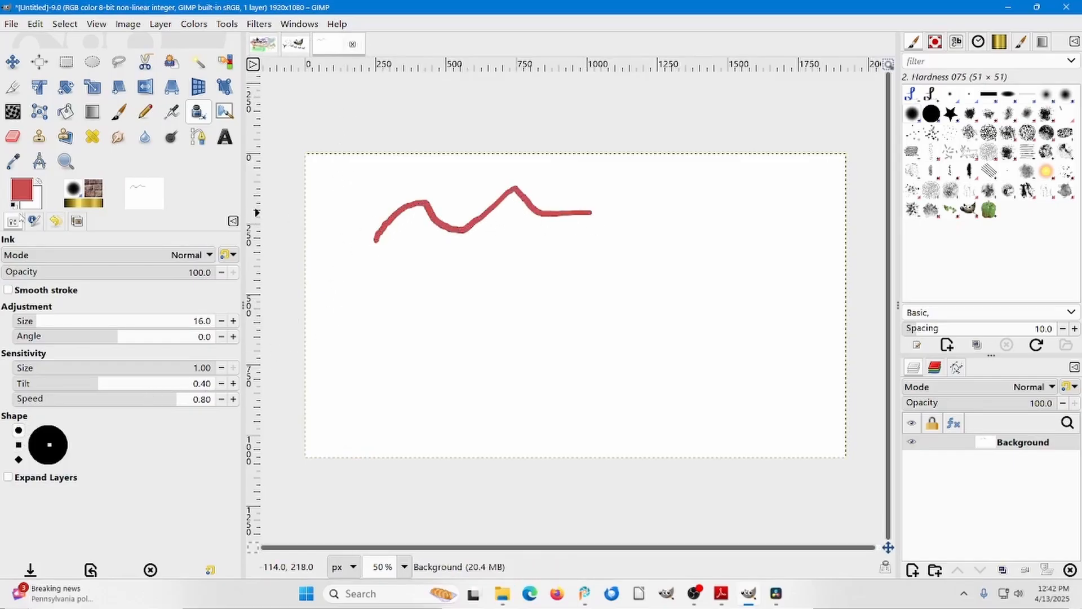
click(14, 205)
mouse_move(410, 252)
mouse_down()
mouse_move(451, 242)
mouse_move(486, 255)
mouse_move(551, 228)
mouse_up()
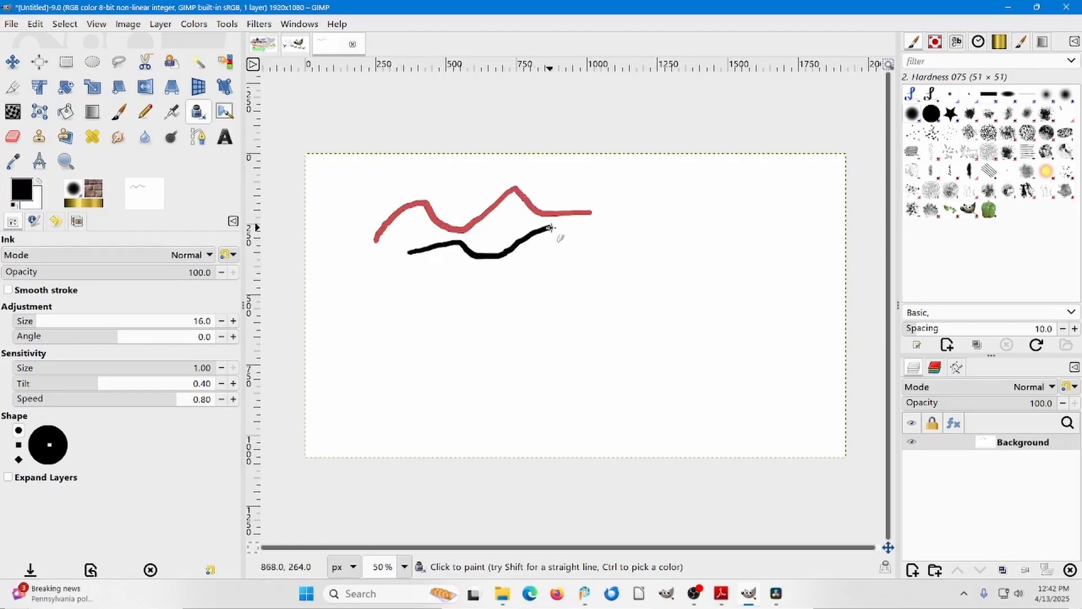
Draw two crossing black Ink strokes with the square nib and a zigzag stroke with the diamond nib.
click(19, 445)
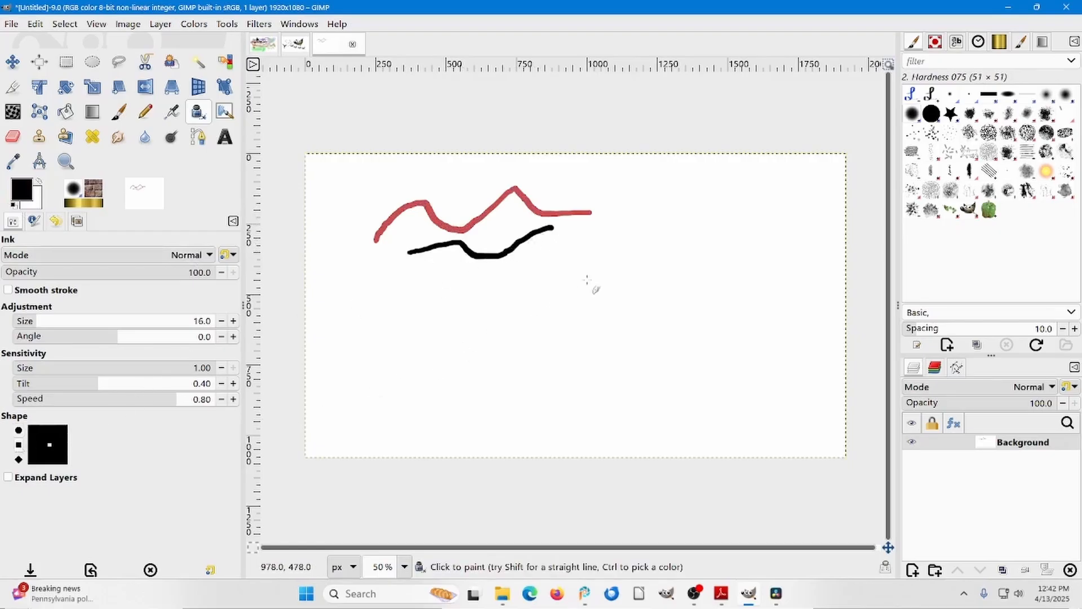
mouse_move(646, 203)
mouse_down()
mouse_move(649, 282)
mouse_move(732, 276)
mouse_up()
mouse_move(730, 240)
mouse_down()
mouse_move(702, 331)
mouse_move(636, 316)
mouse_up()
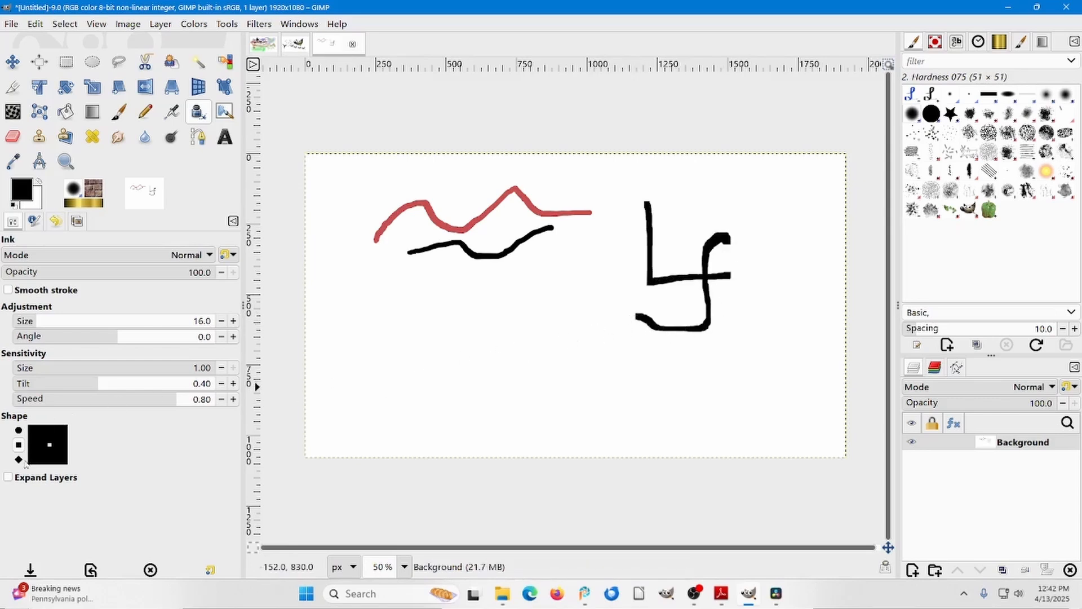
click(18, 459)
mouse_move(362, 280)
mouse_down()
mouse_move(391, 317)
mouse_move(437, 284)
mouse_move(447, 295)
mouse_move(522, 285)
mouse_move(497, 347)
mouse_up()
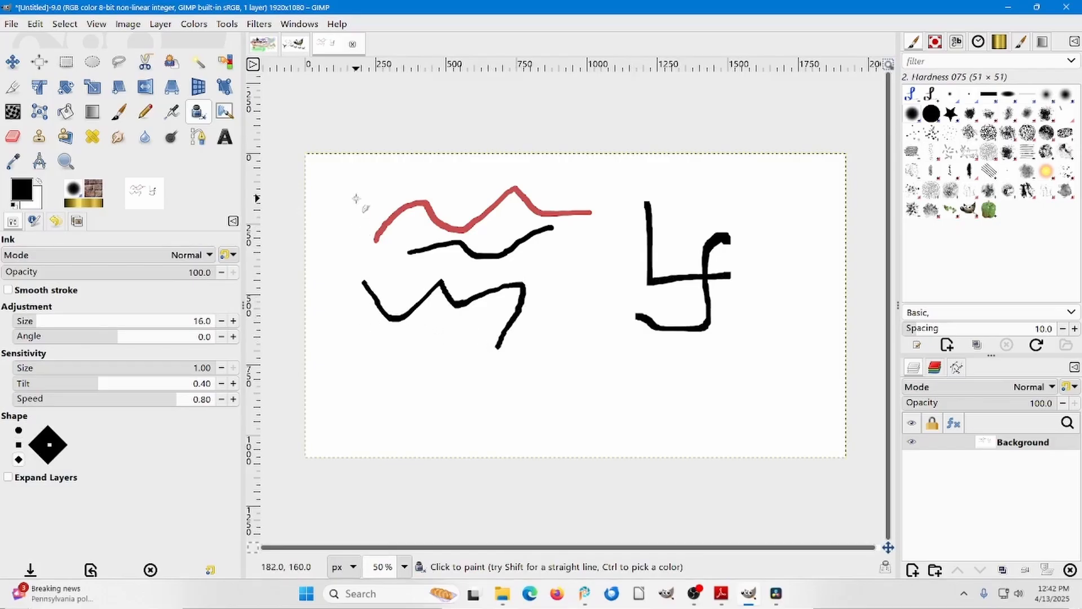
Paint soft black watercolor strokes over the ink lines using the MyPaint Brush tool and the watercolor 02 paint brush.
click(226, 114)
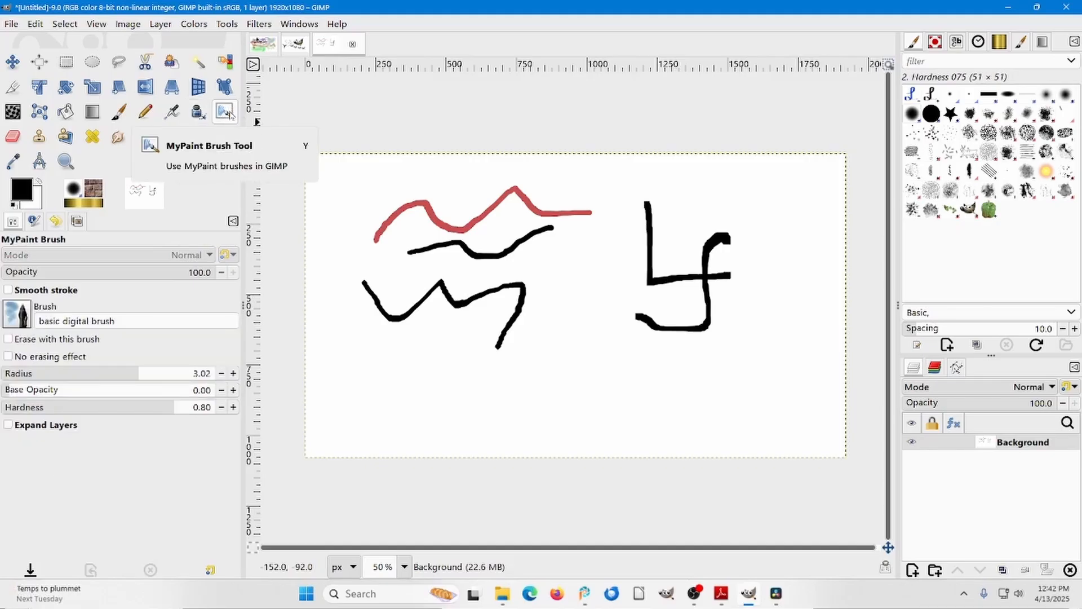
click(17, 314)
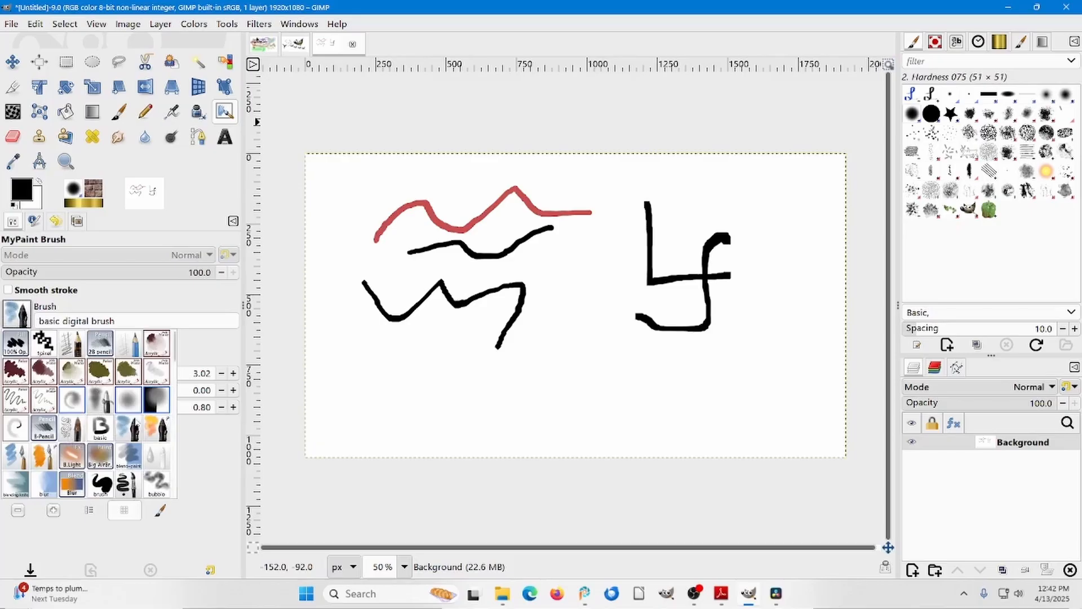
drag(174, 353, 173, 493)
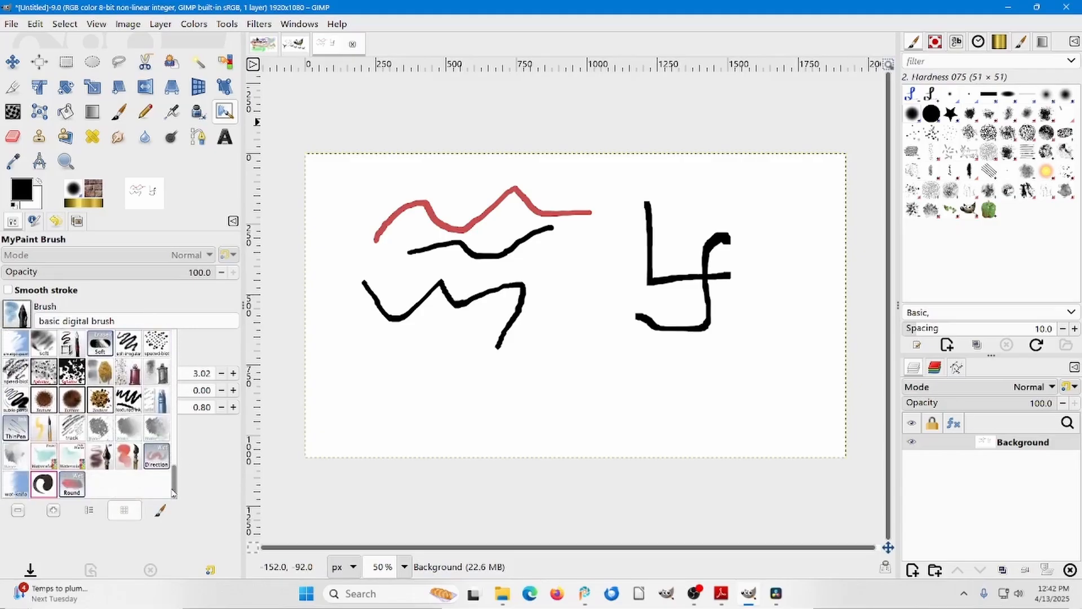
click(37, 458)
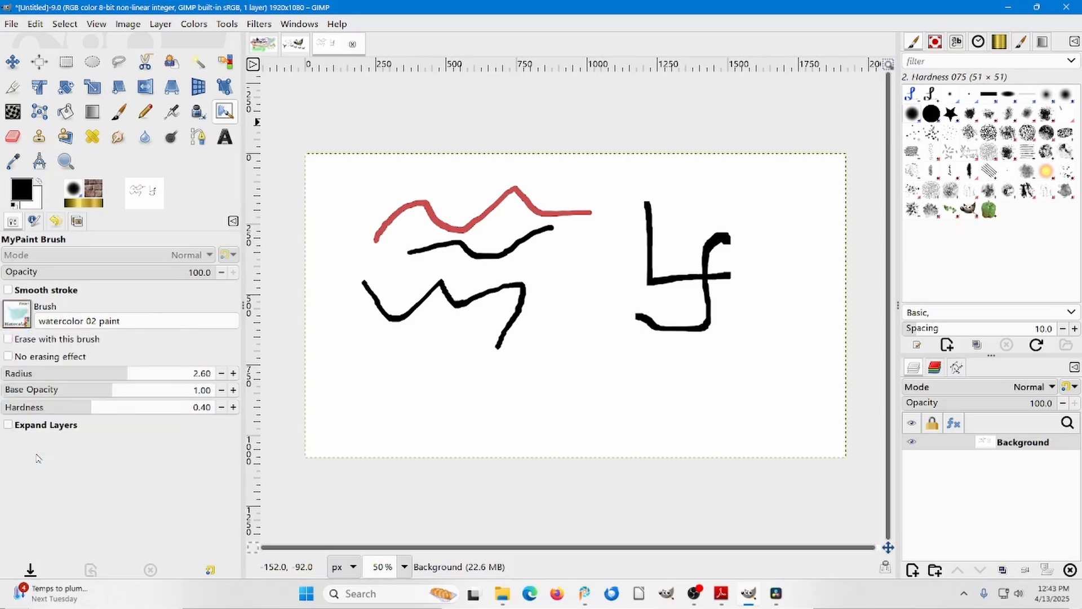
mouse_move(367, 314)
mouse_down()
mouse_move(395, 298)
mouse_move(396, 325)
mouse_move(418, 310)
mouse_move(493, 347)
mouse_up()
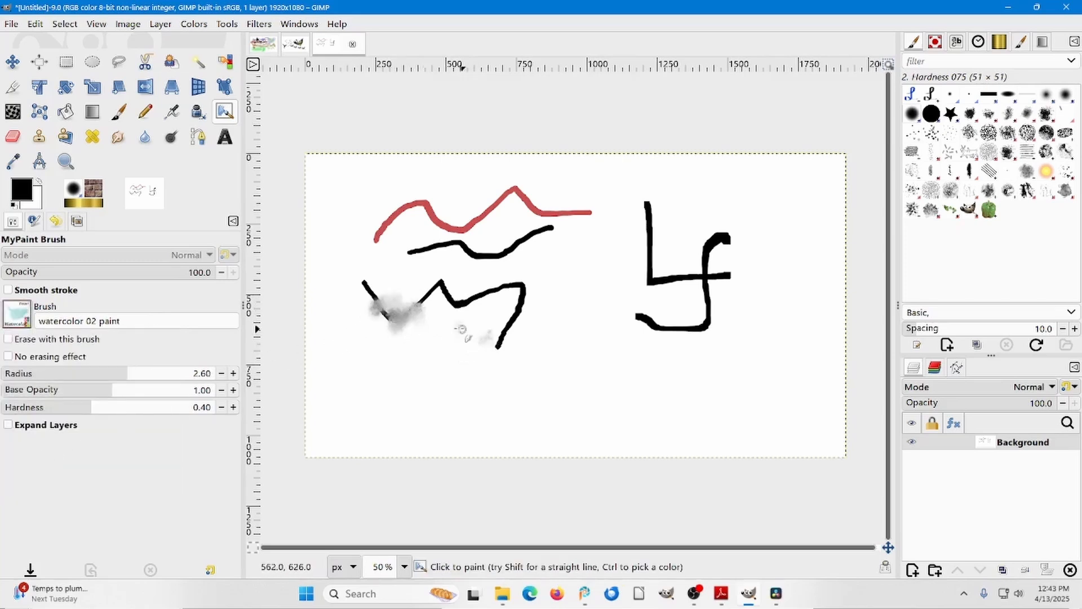
drag(459, 230, 444, 342)
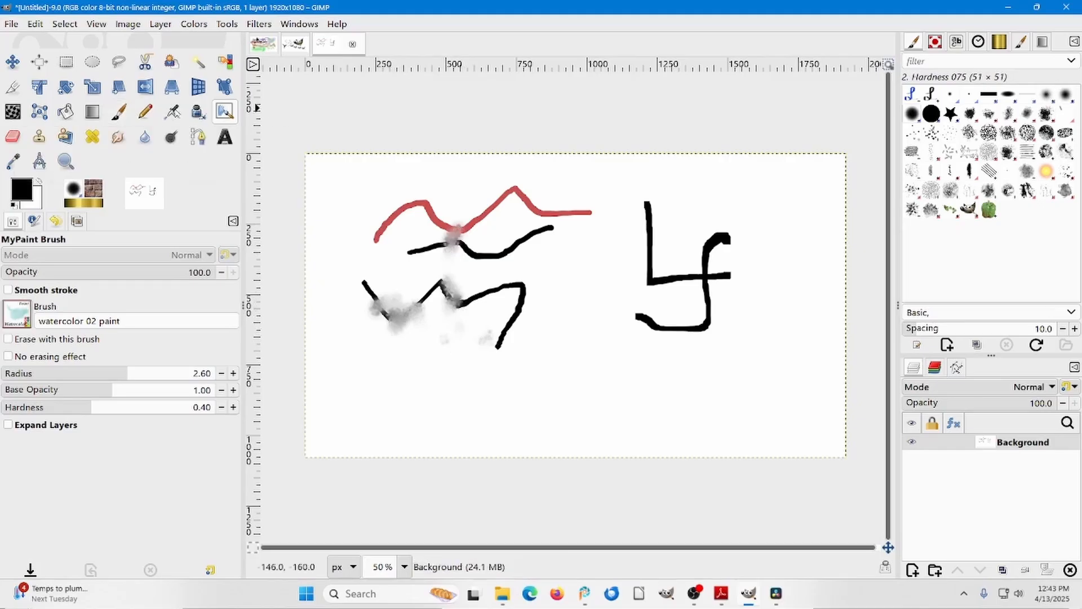
Review the options of the Paintbrush, Pencil, Airbrush, Ink and MyPaint Brush tools in turn.
click(120, 114)
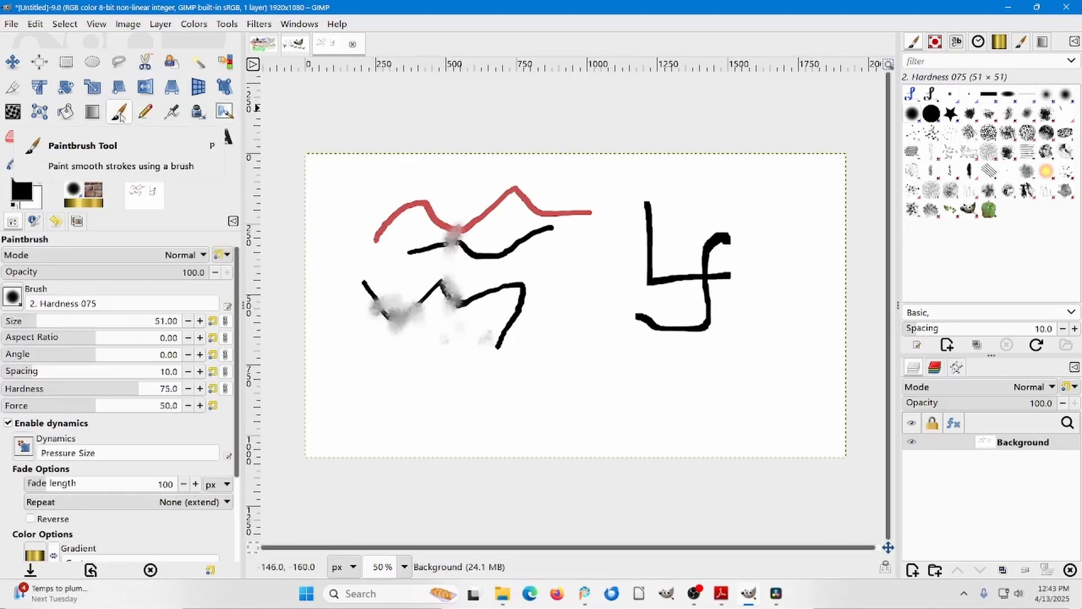
click(146, 114)
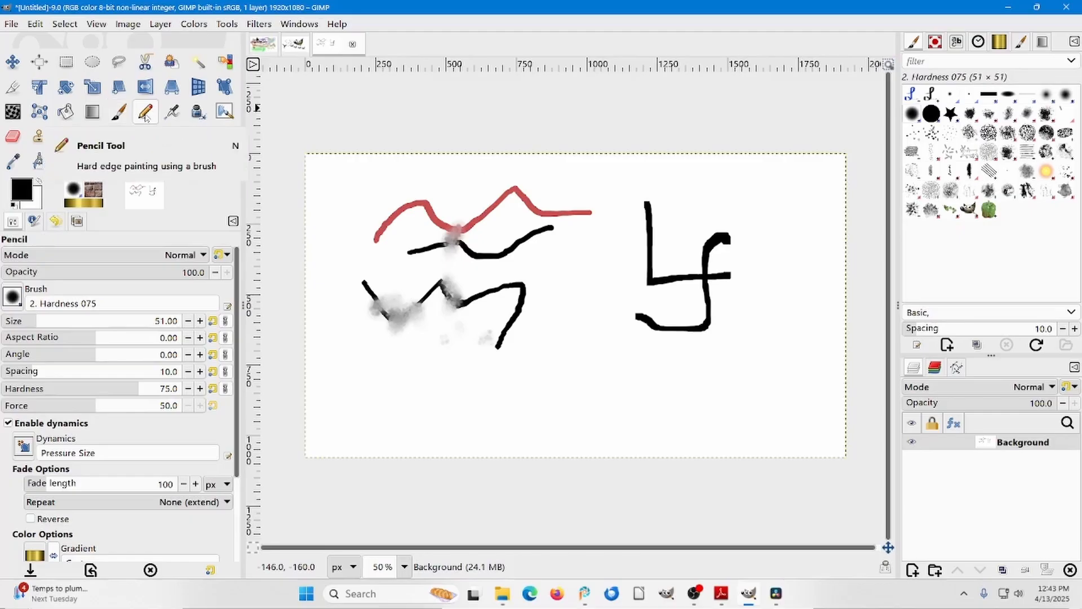
click(172, 113)
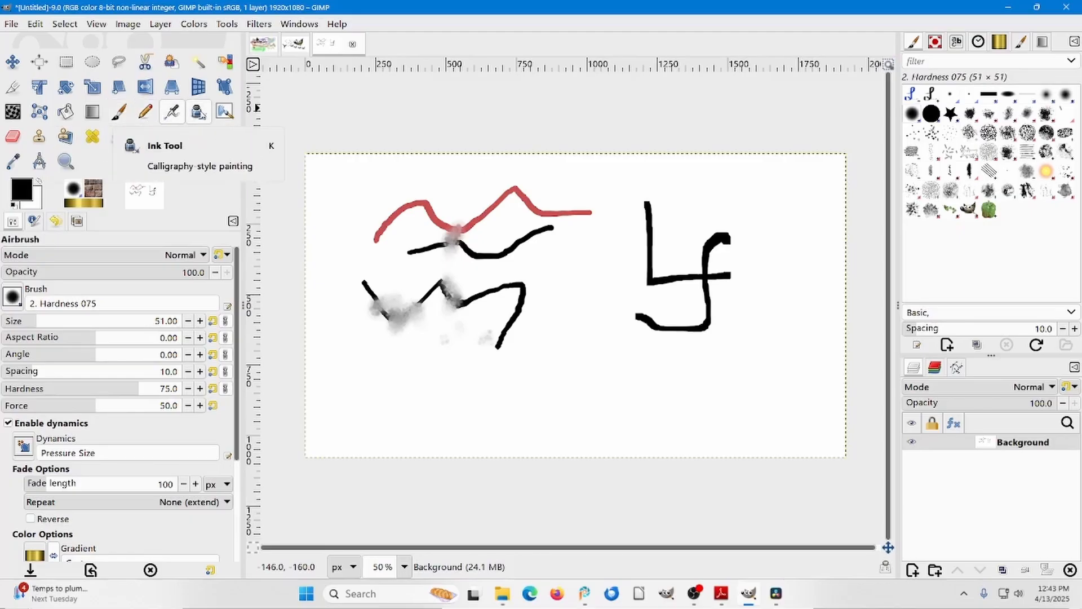
click(199, 112)
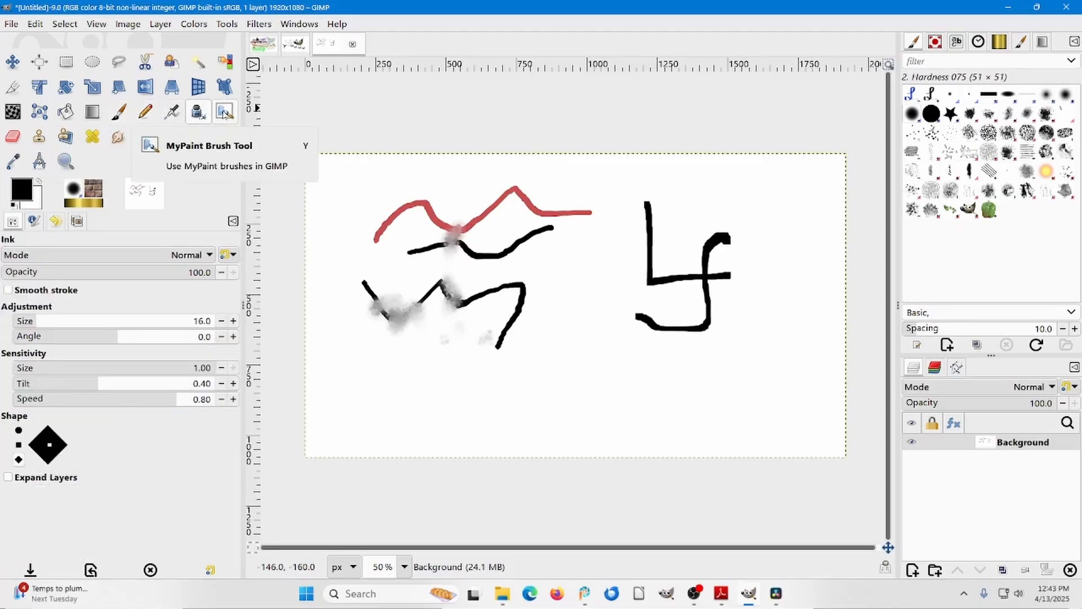
click(224, 114)
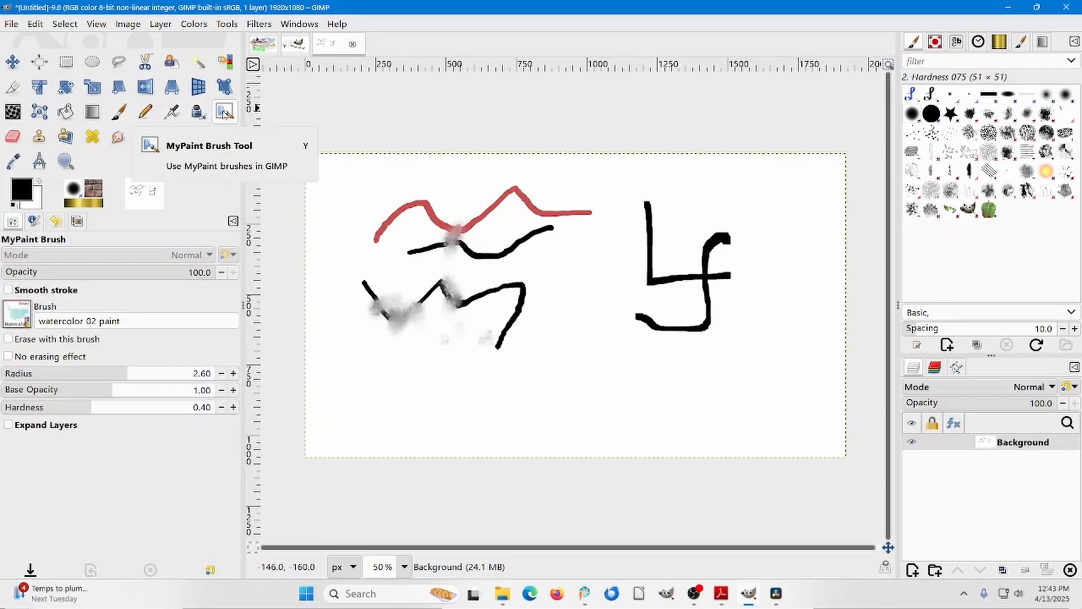
click(20, 309)
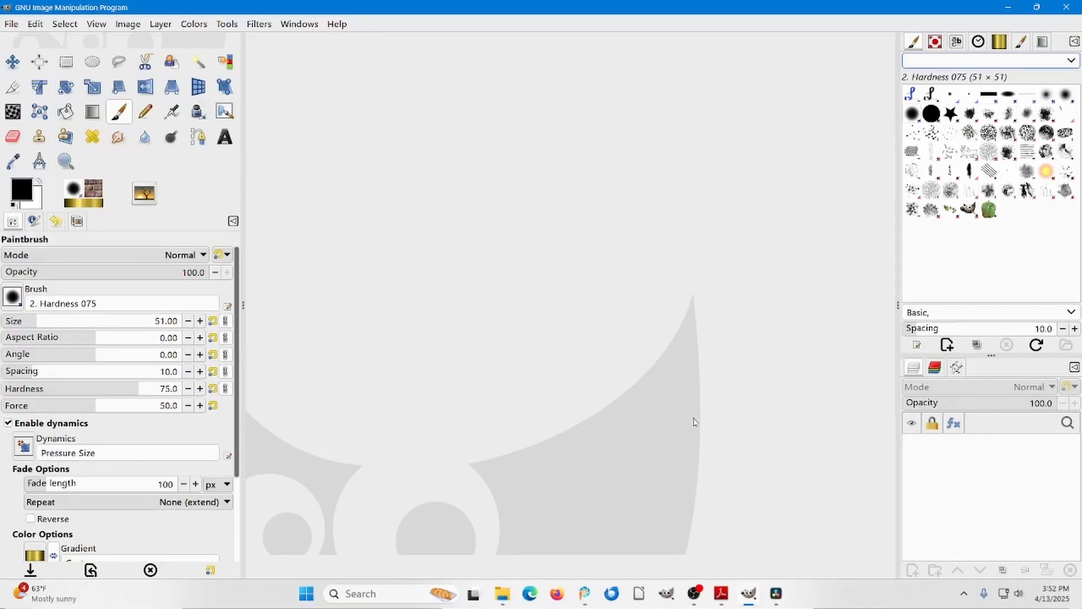
Copy the Figure 18 Clouds picture from the sample book PDF in Adobe Reader and paste it into GIMP as a new image.
click(717, 589)
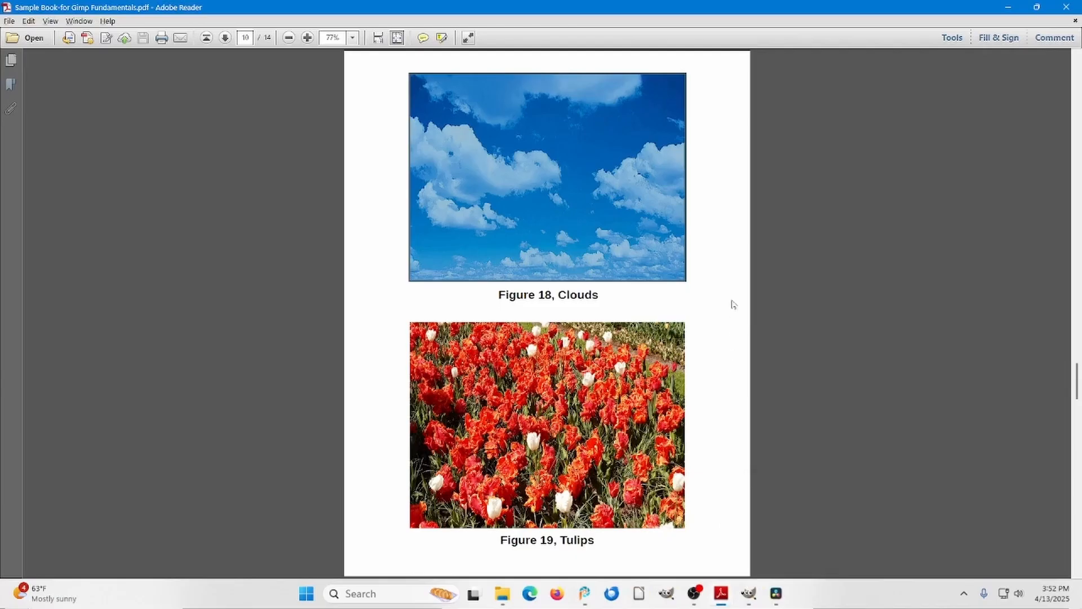
click(546, 191)
right_click(546, 191)
click(566, 197)
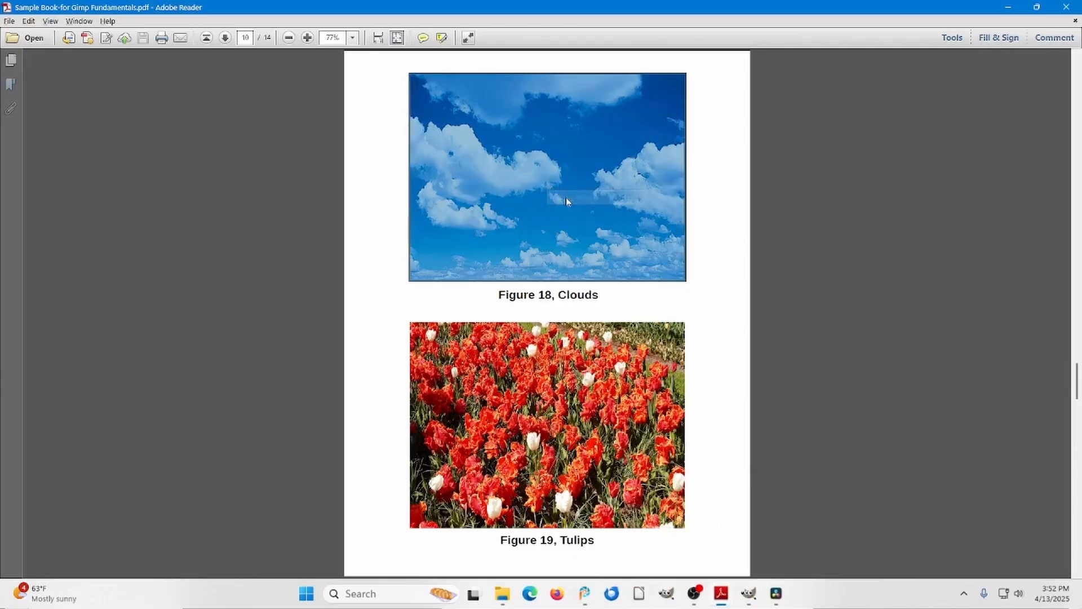
click(748, 593)
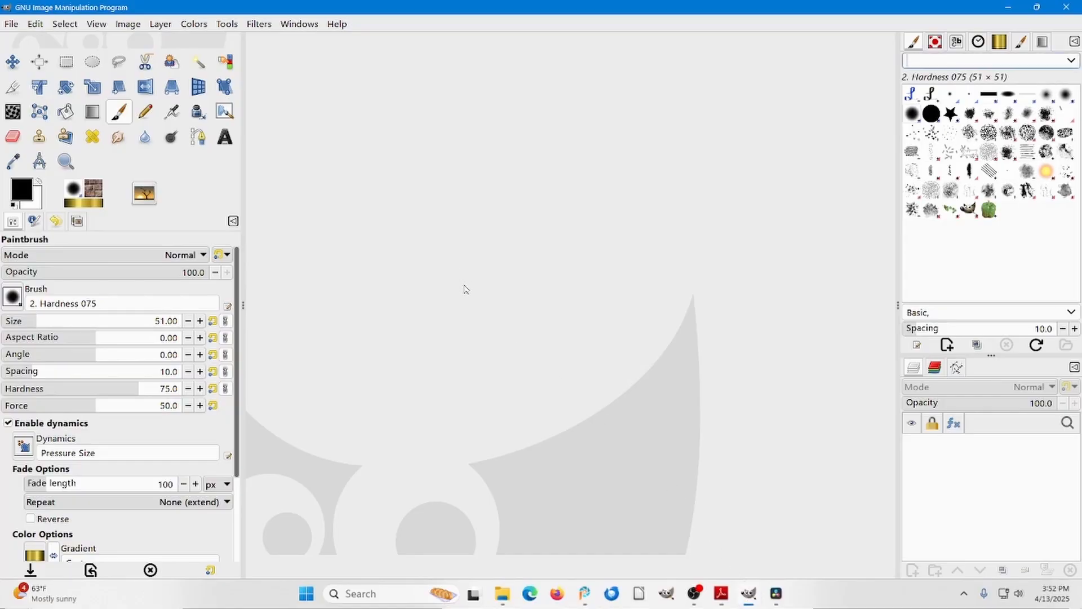
key(ctrl+shift+v)
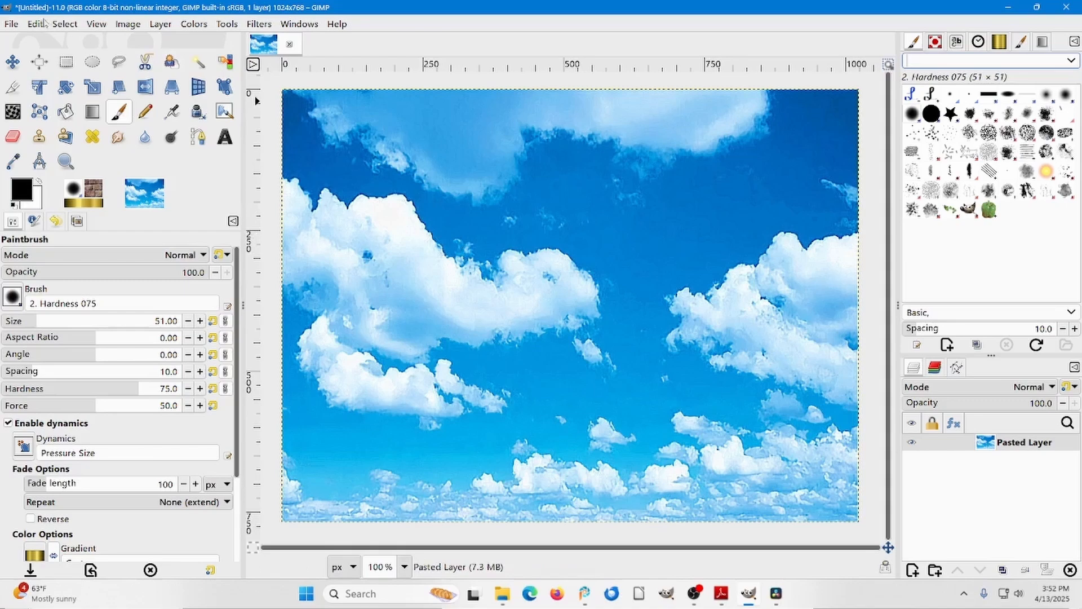
Save the clouds image as Text tool.xcf in the Gimp 3 practice-1 folder.
click(11, 23)
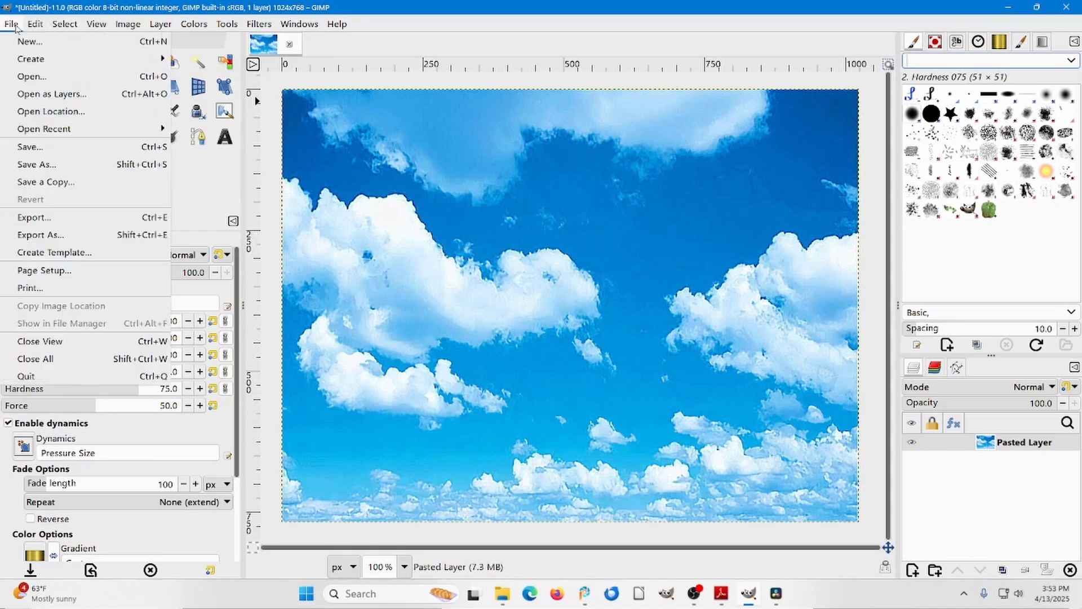
click(37, 165)
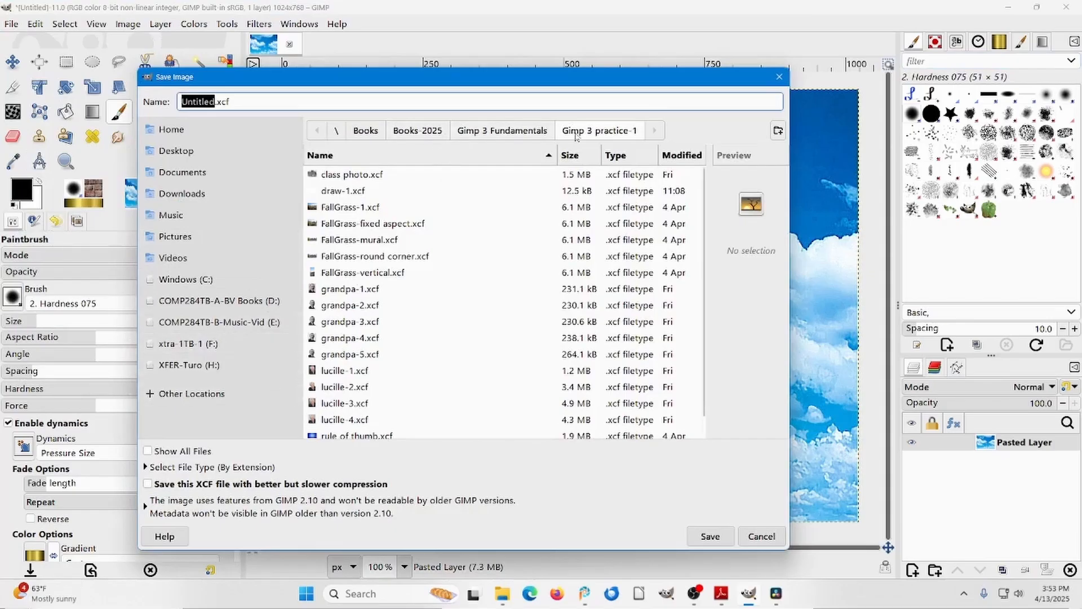
click(189, 102)
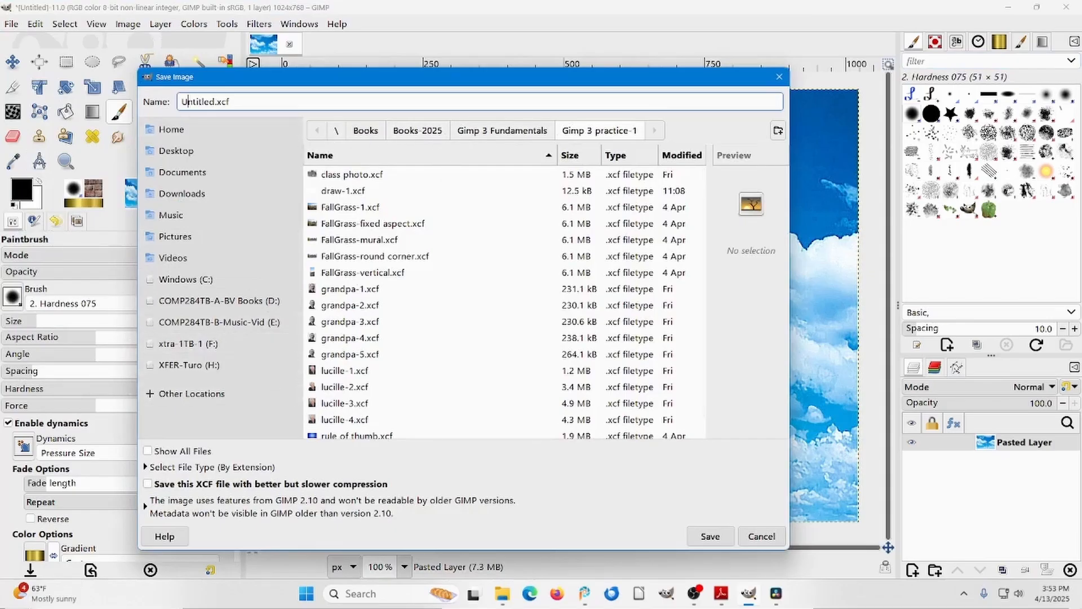
double_click(189, 102)
text(Tex)
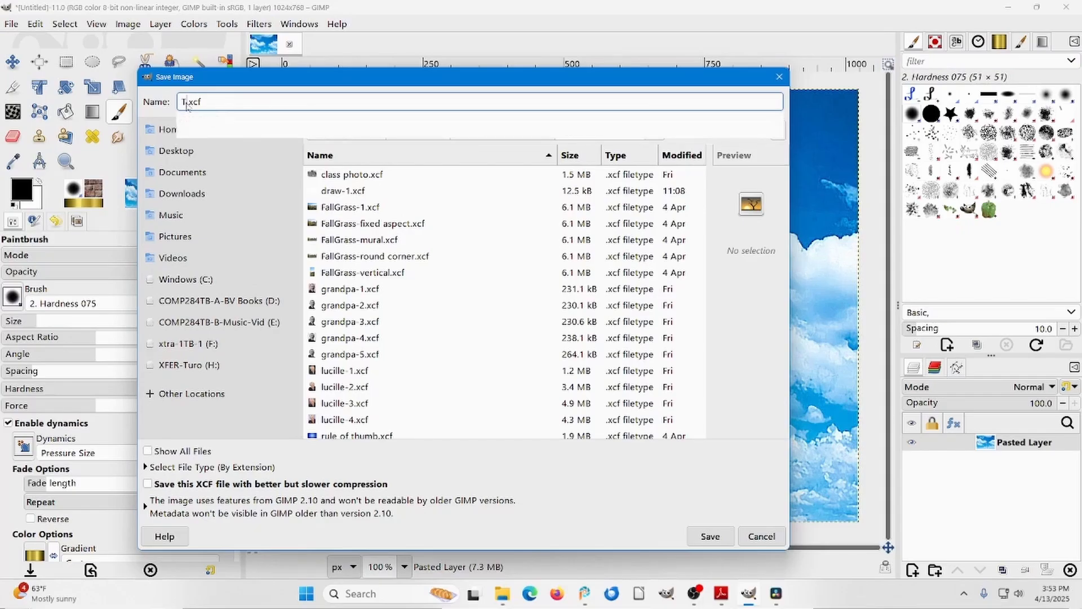
text(t )
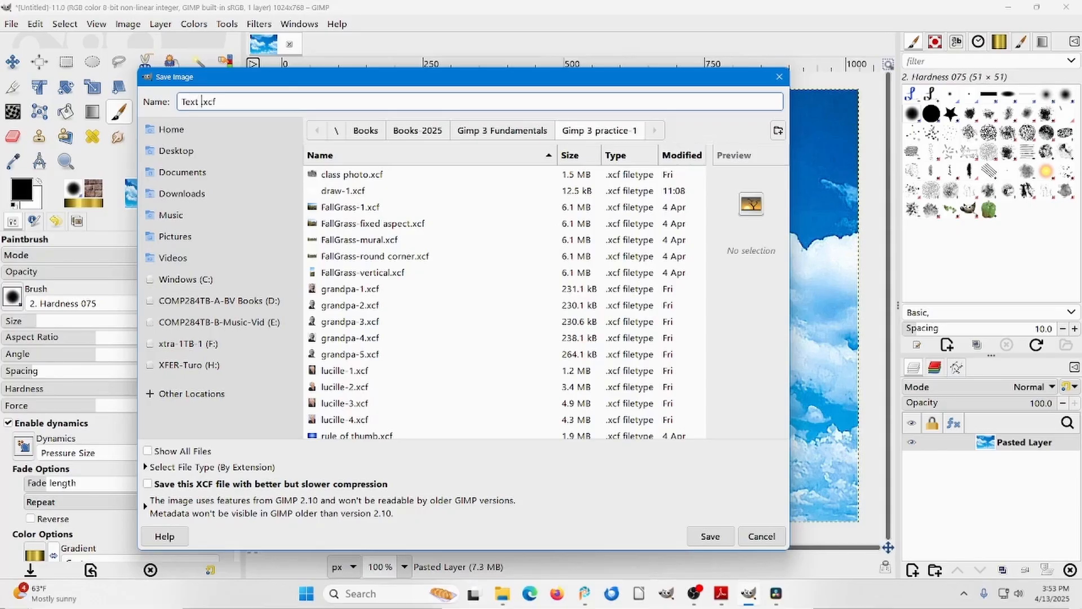
text(tool)
key(Return)
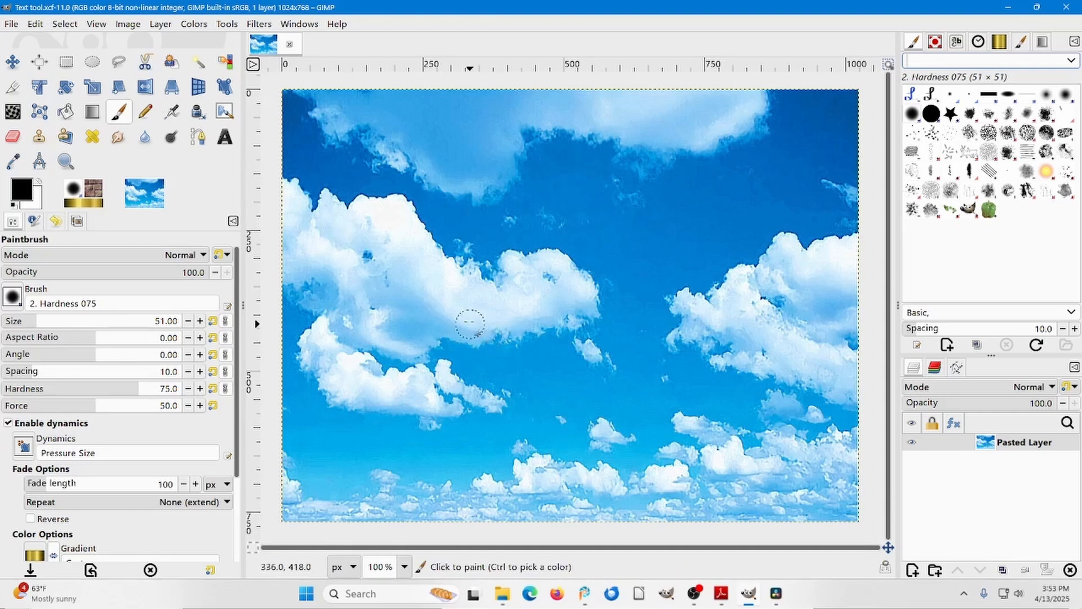
Activate the Text tool, show the font list, and set the text size to 60 px and the color to red (ff0000).
click(225, 141)
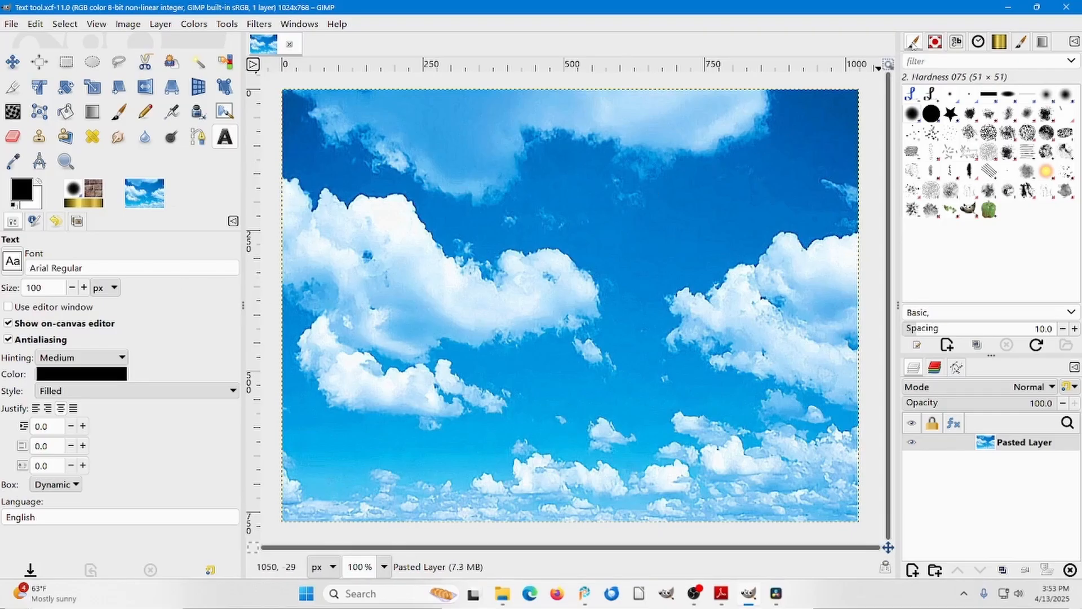
click(957, 43)
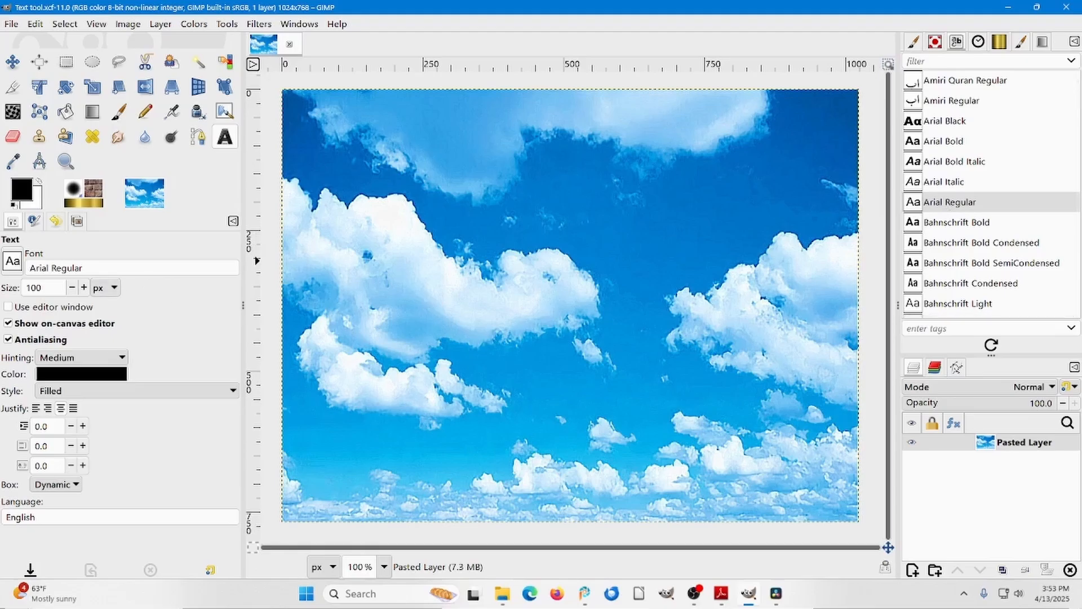
drag(44, 288, 25, 288)
text(60)
click(98, 375)
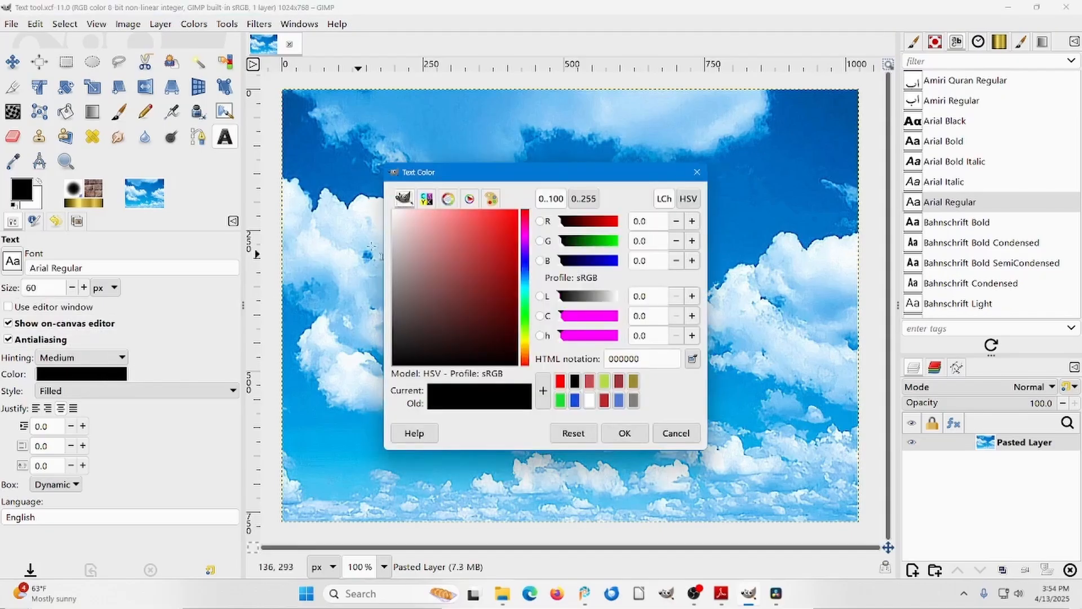
click(500, 222)
drag(500, 222, 518, 209)
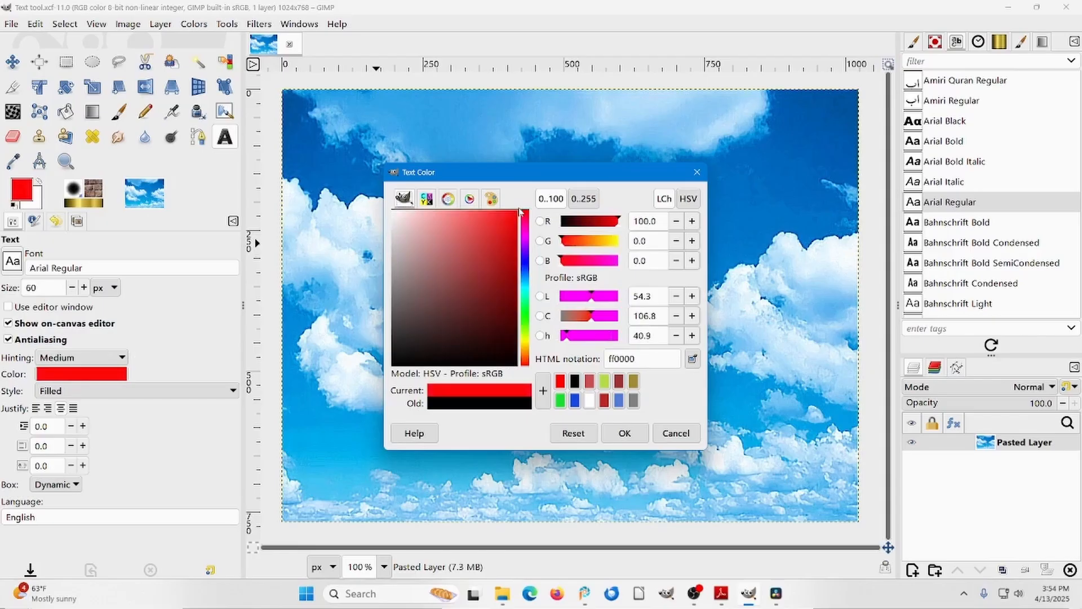
click(624, 432)
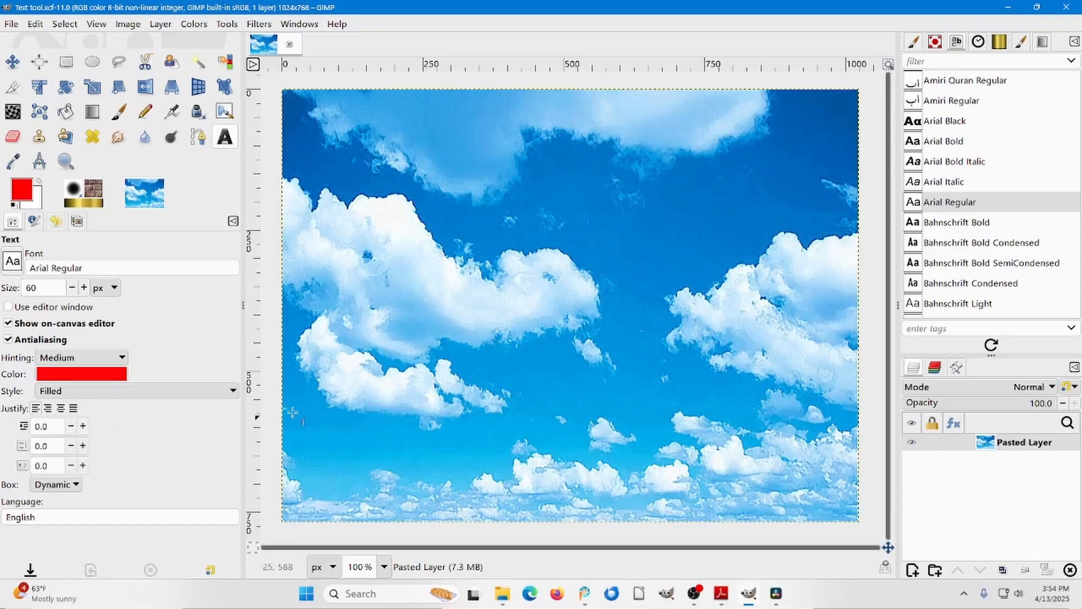
Add the text "This is some sample text" across the clouds, starting near the image's left side below mid-height.
click(329, 318)
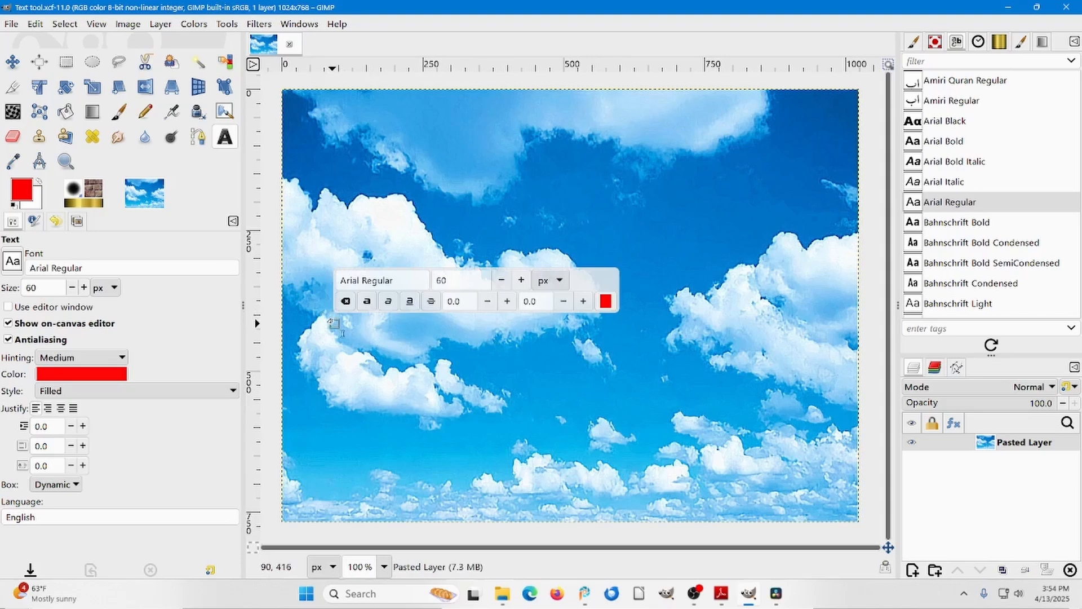
text(T)
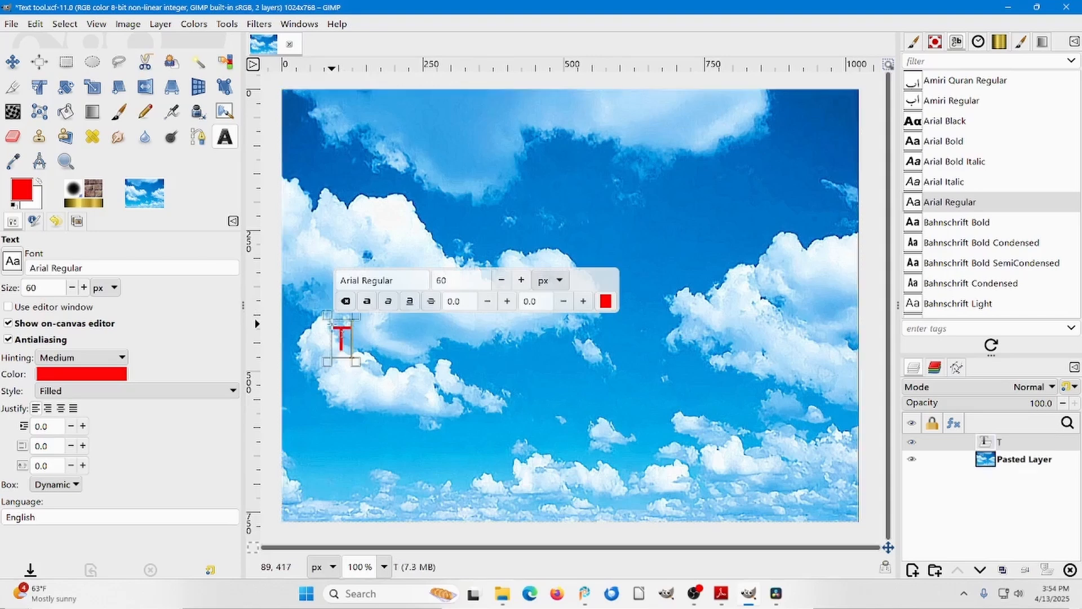
text(his i)
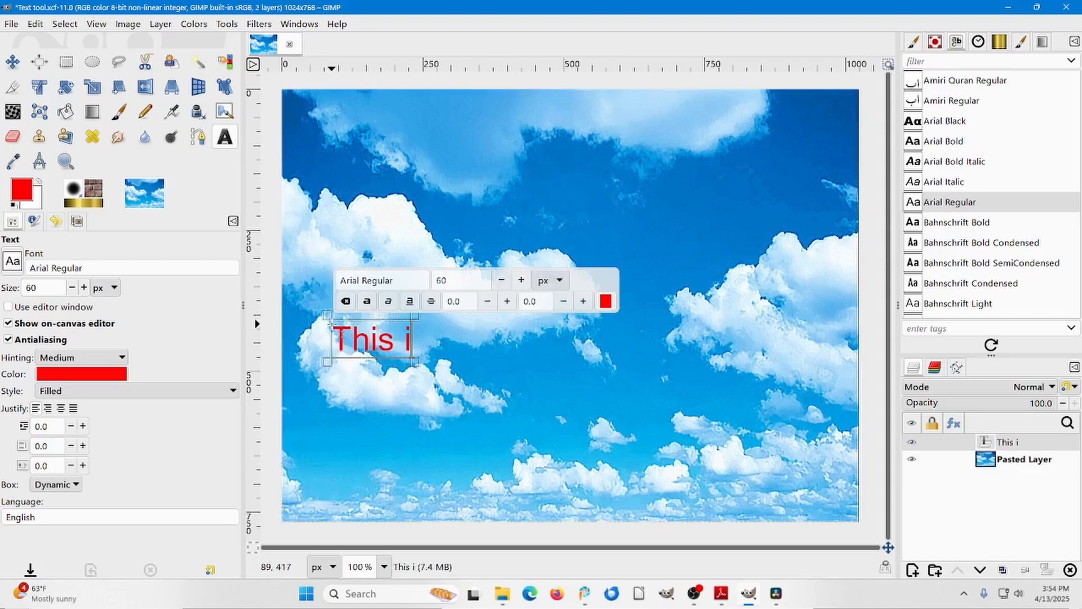
text(s s)
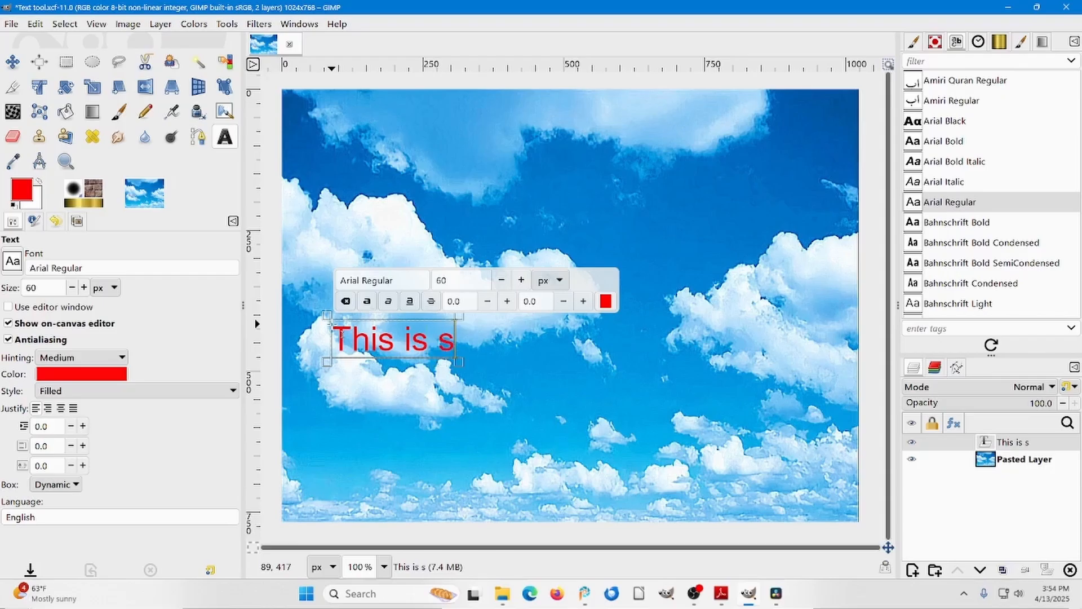
text(ome sa)
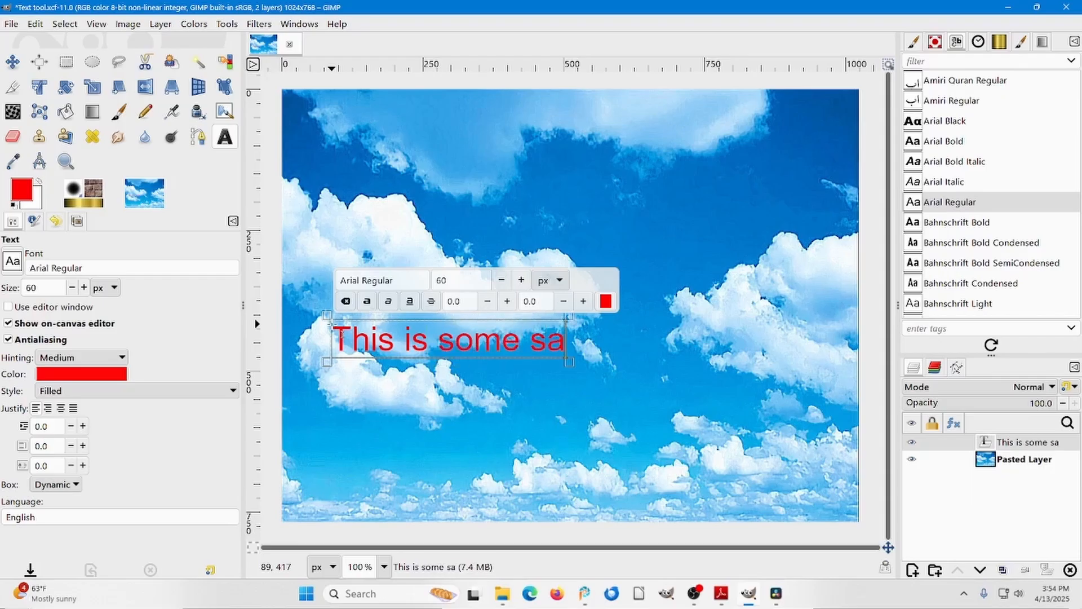
text(mple tex)
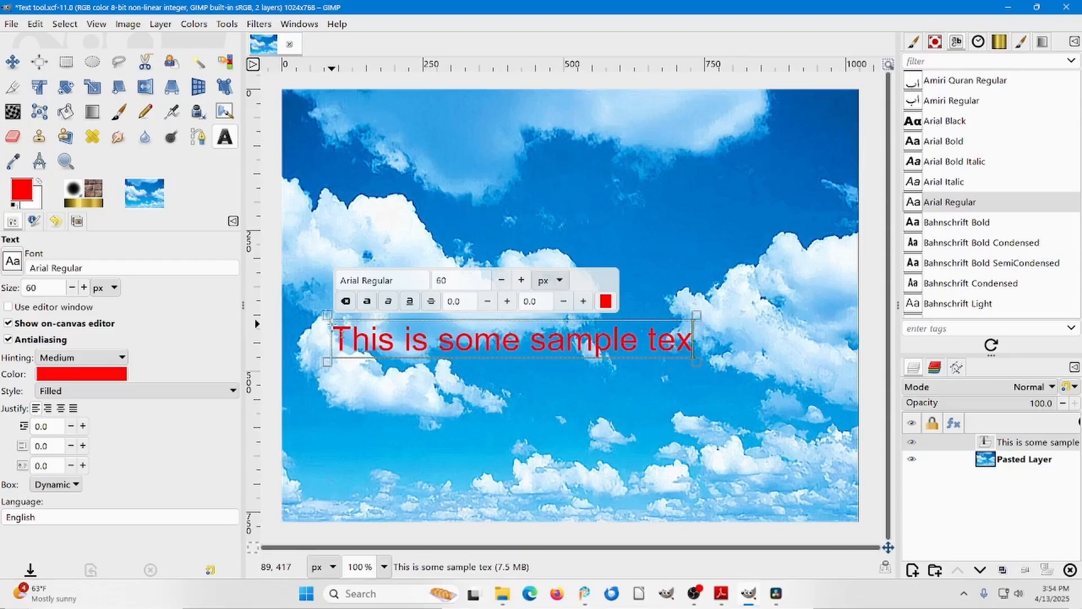
text(t)
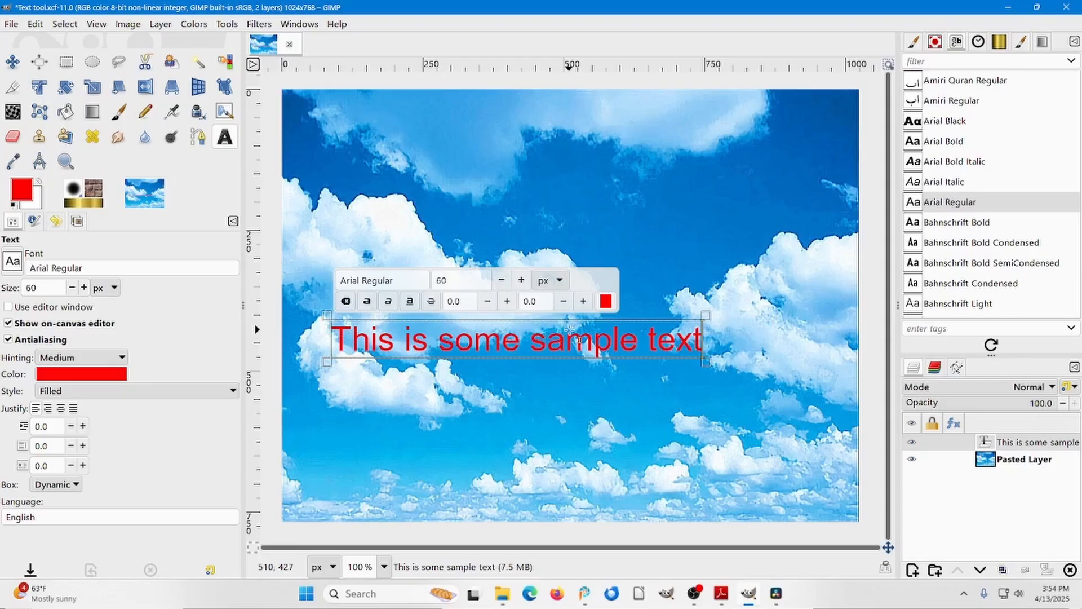
Select the entire sample text and make it bold.
triple_click(518, 334)
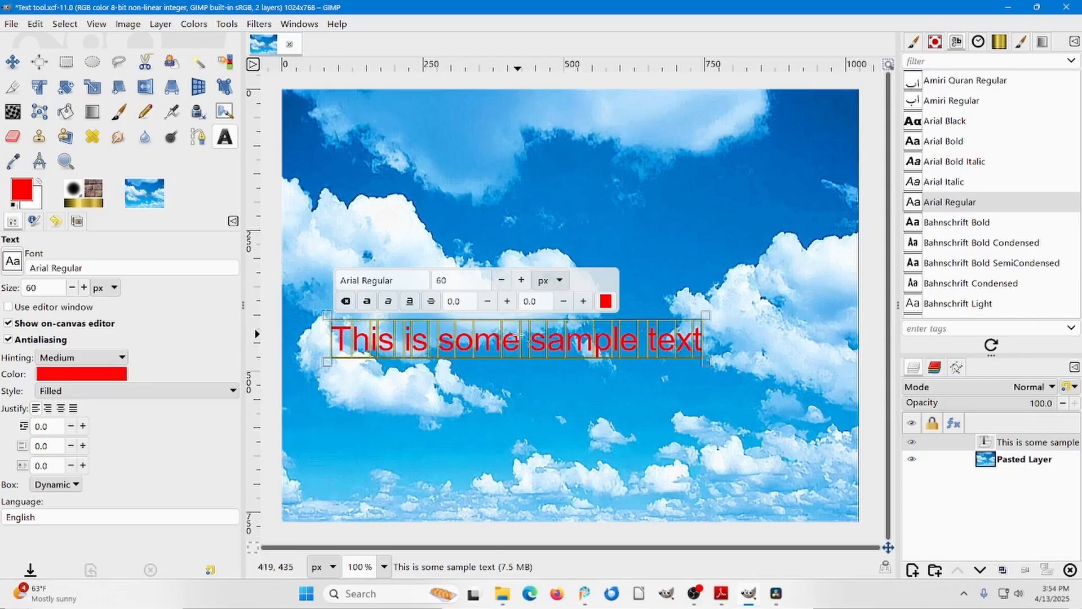
click(518, 334)
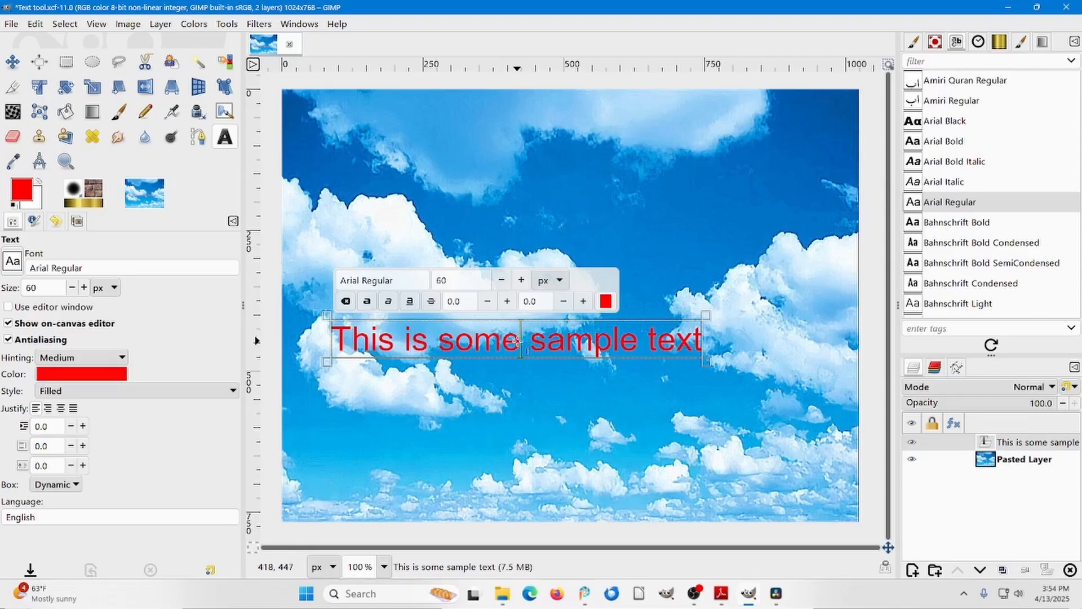
key(ctrl+a)
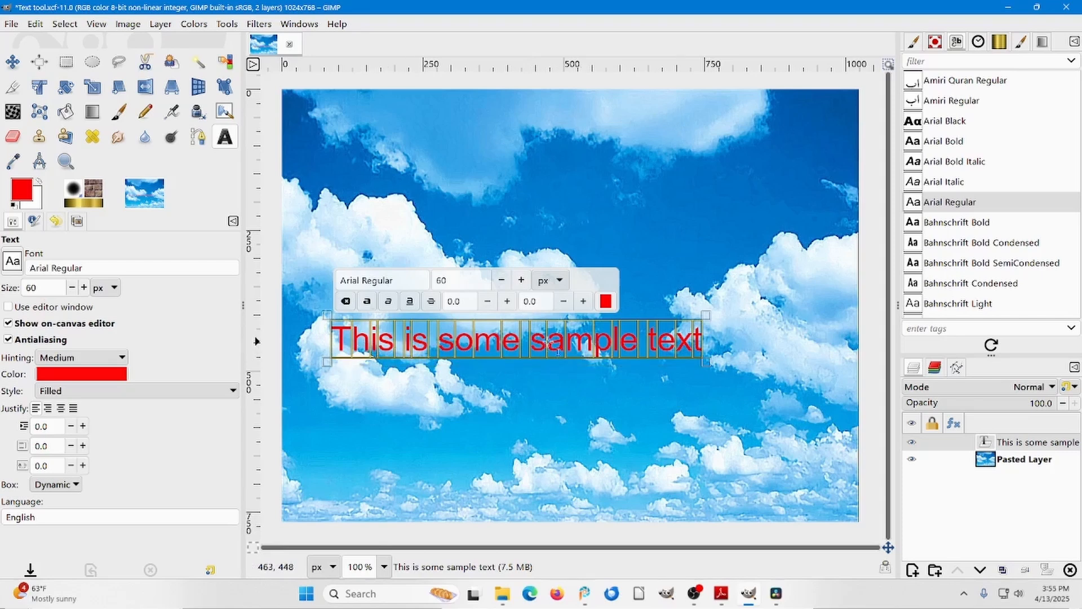
click(366, 301)
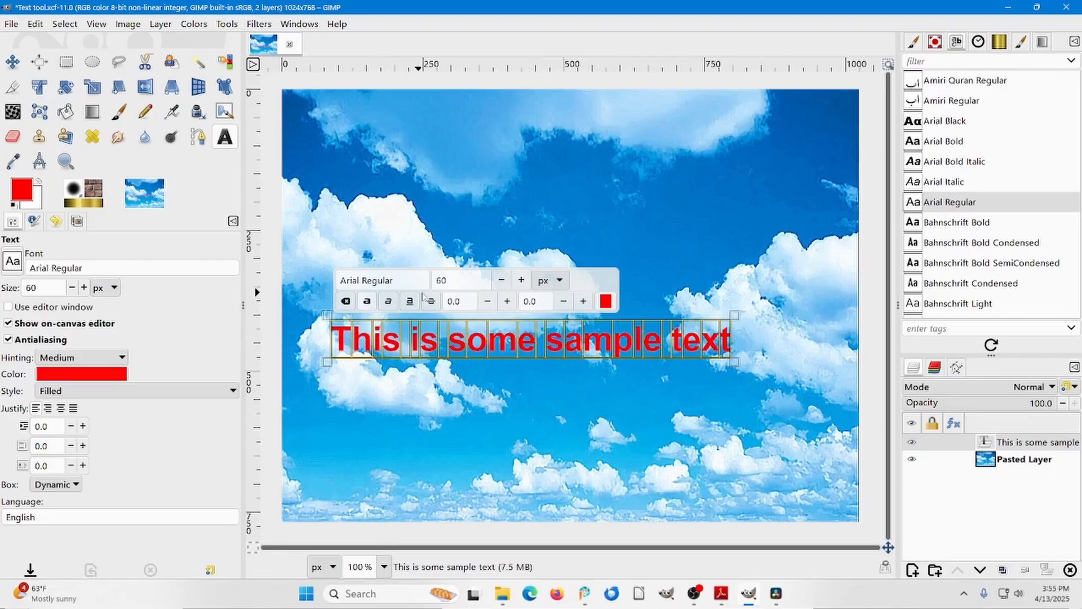
Increase the size of the selected sample text to 67 px.
click(514, 281)
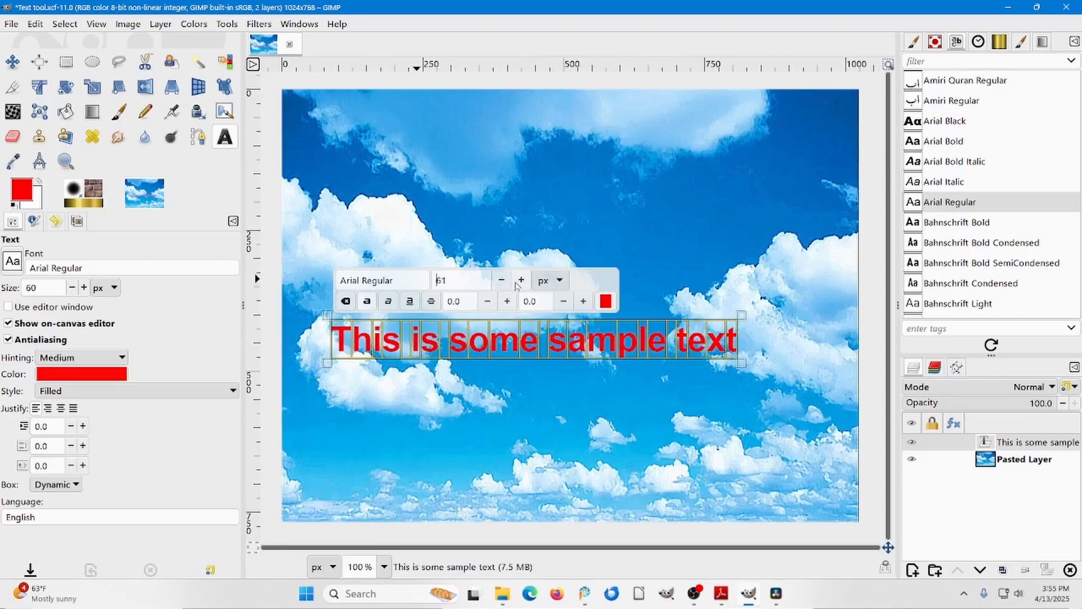
click(513, 281)
click(513, 282)
click(513, 282)
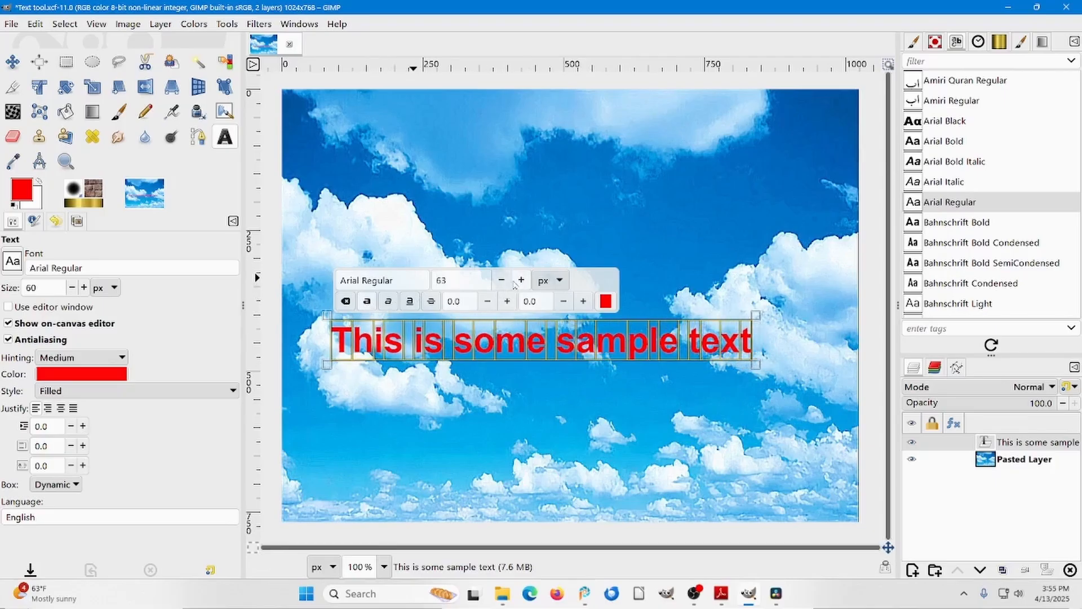
click(519, 282)
click(519, 281)
click(519, 281)
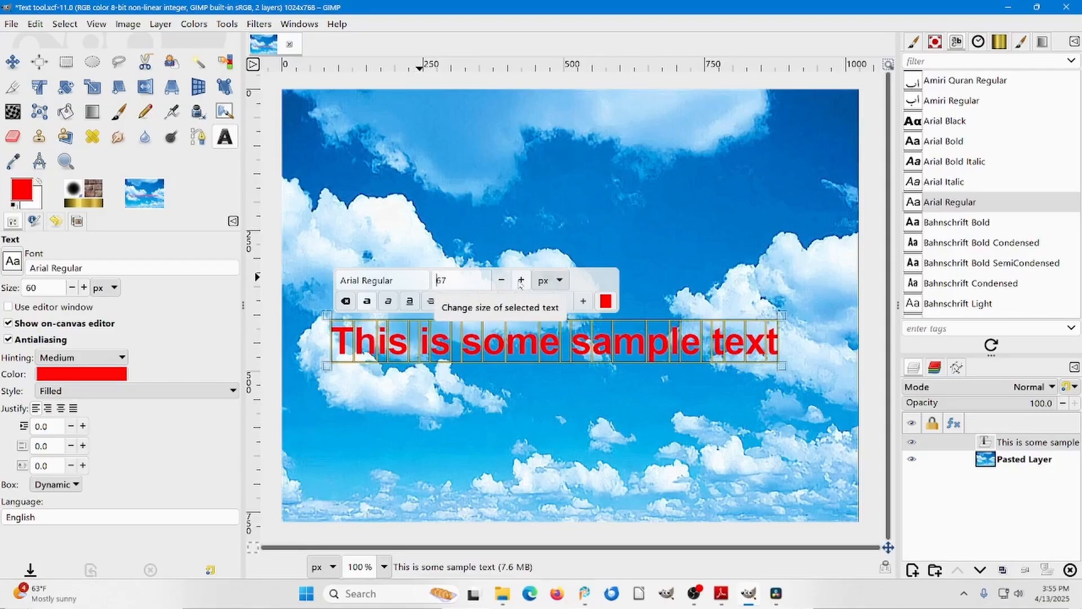
Increase the size of the selected sample text to 80 px.
click(519, 281)
click(520, 282)
click(519, 281)
click(520, 282)
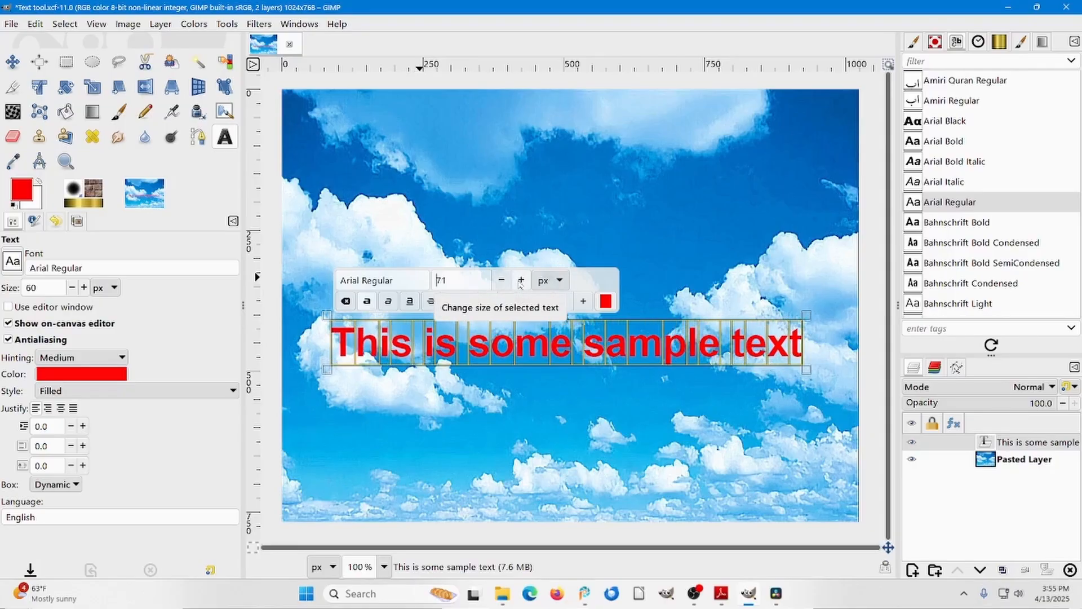
click(520, 282)
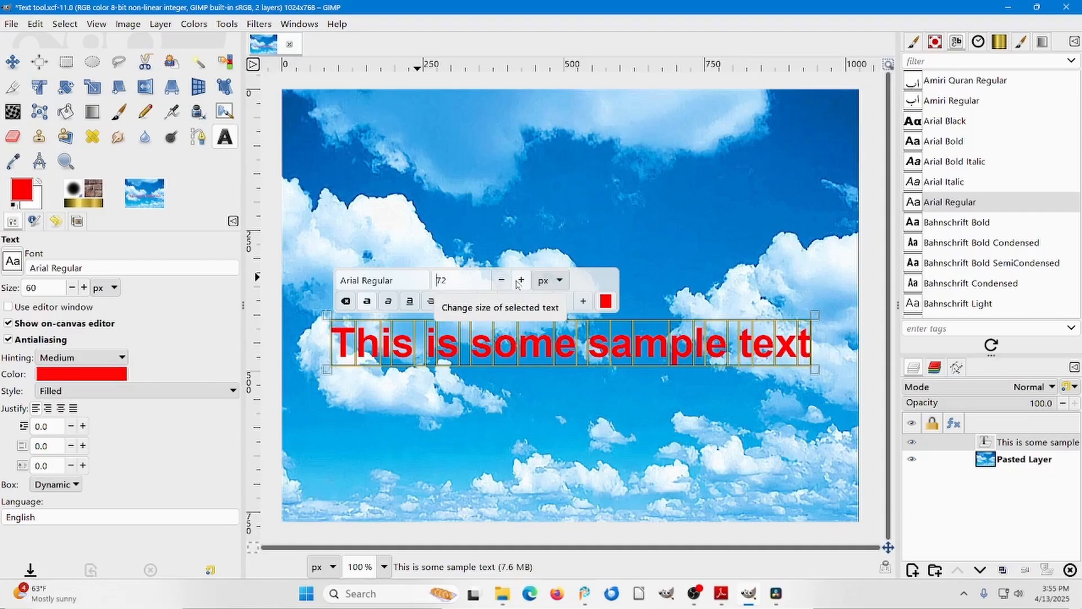
click(519, 281)
click(520, 281)
click(520, 281)
click(520, 281)
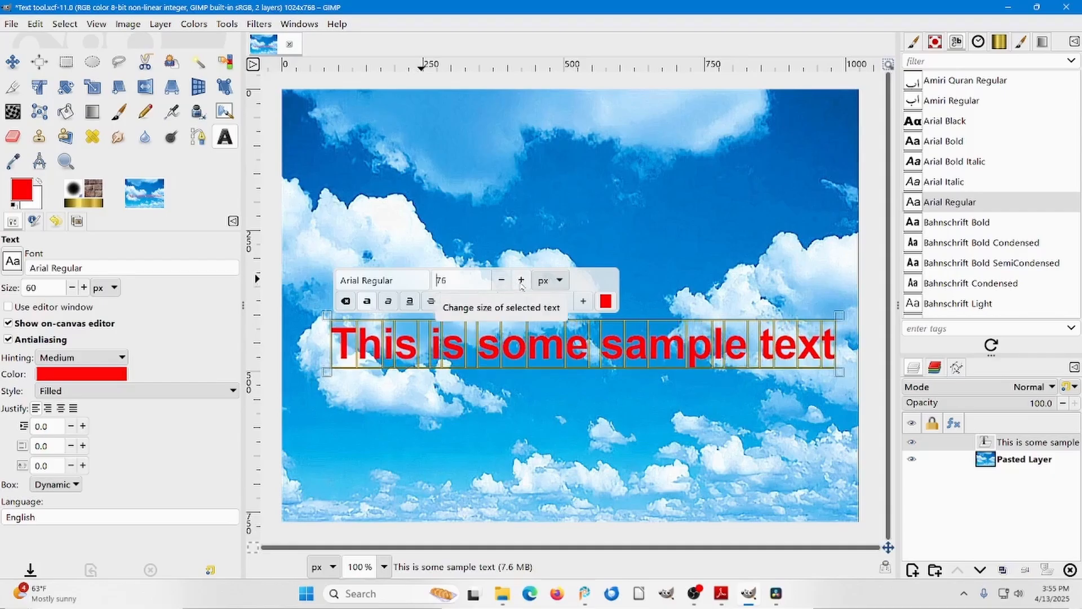
click(521, 281)
click(521, 281)
click(520, 281)
click(521, 281)
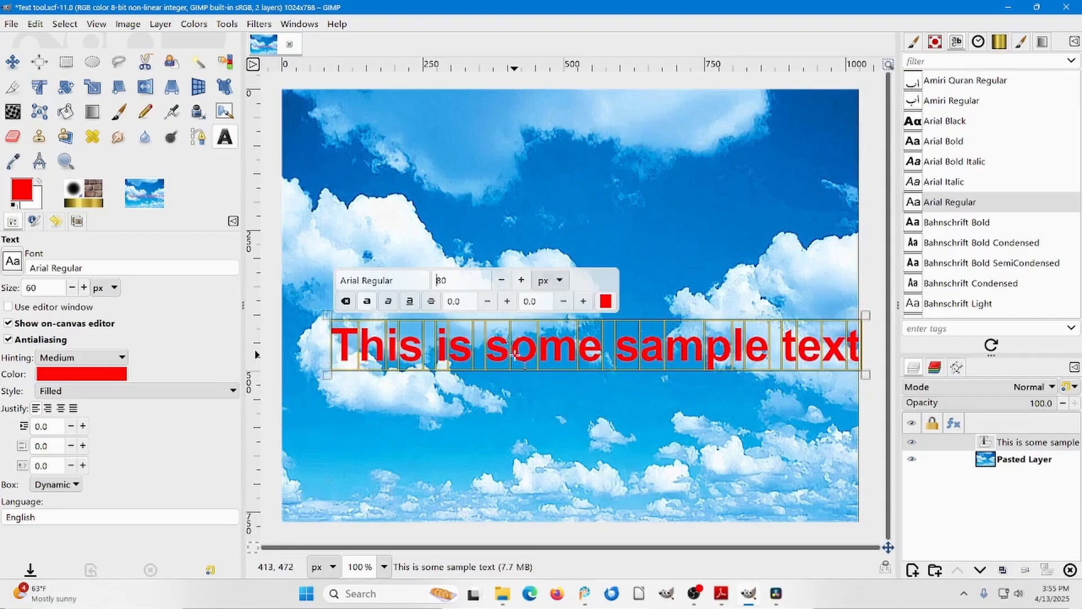
Shift the sample text left so it fits within the image, and move its layer slightly upward with the Move tool.
drag(516, 354, 495, 354)
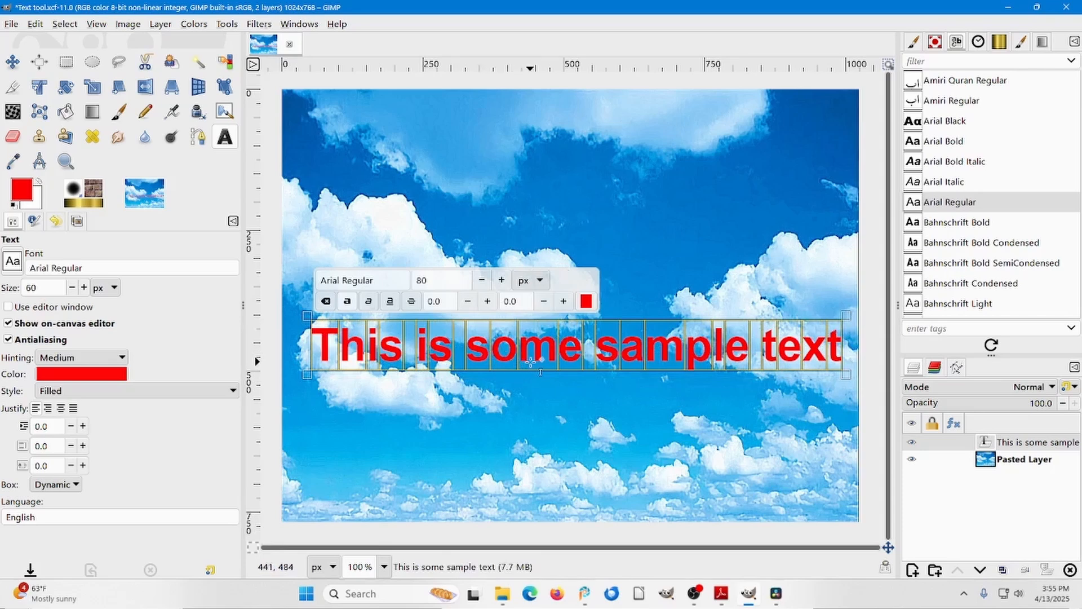
drag(531, 362, 528, 362)
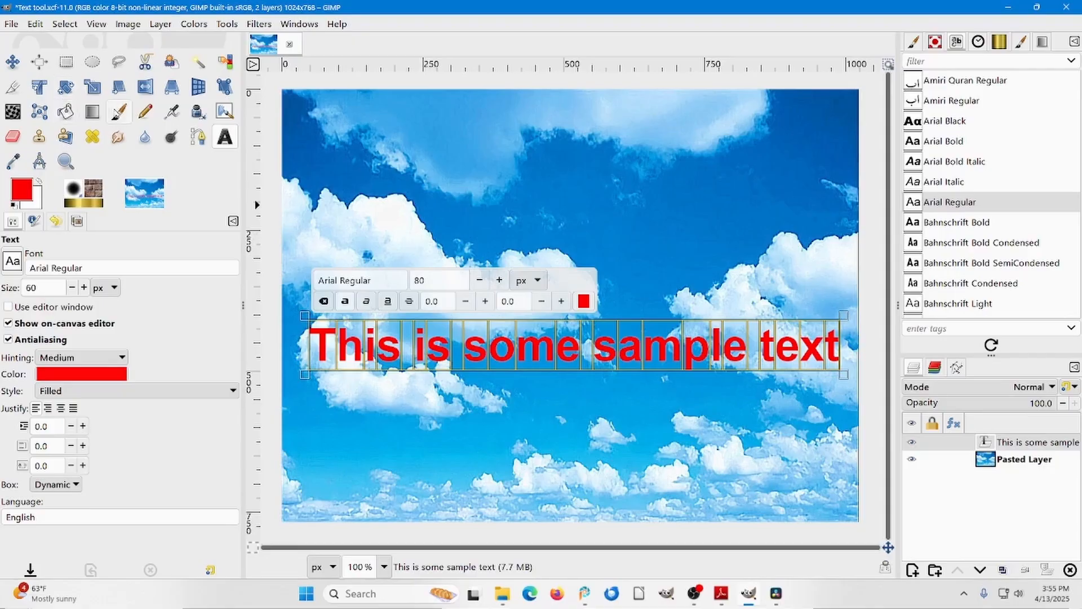
click(13, 61)
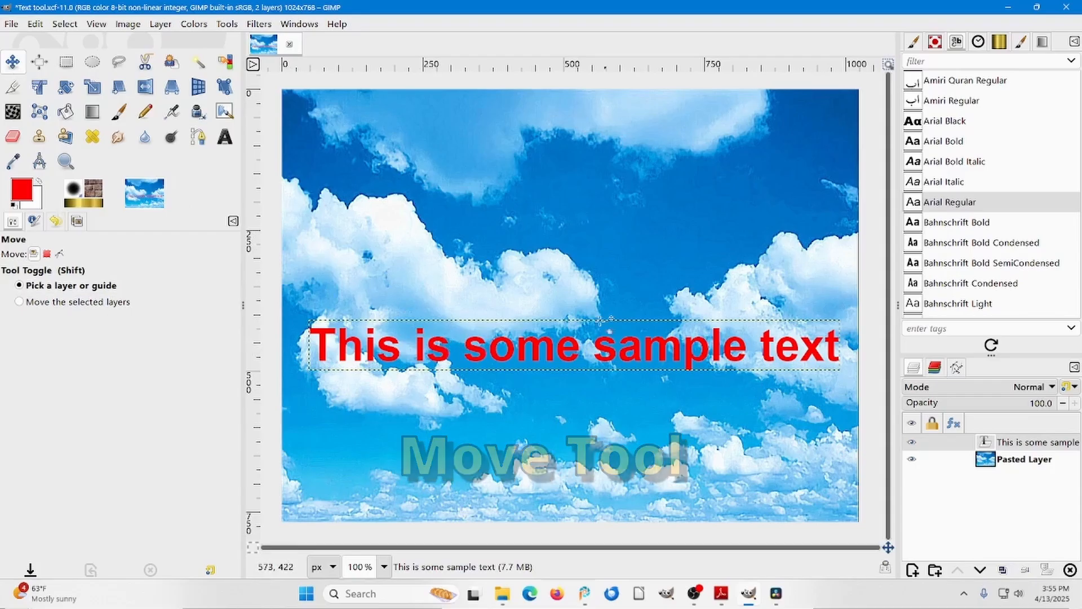
drag(568, 355, 563, 326)
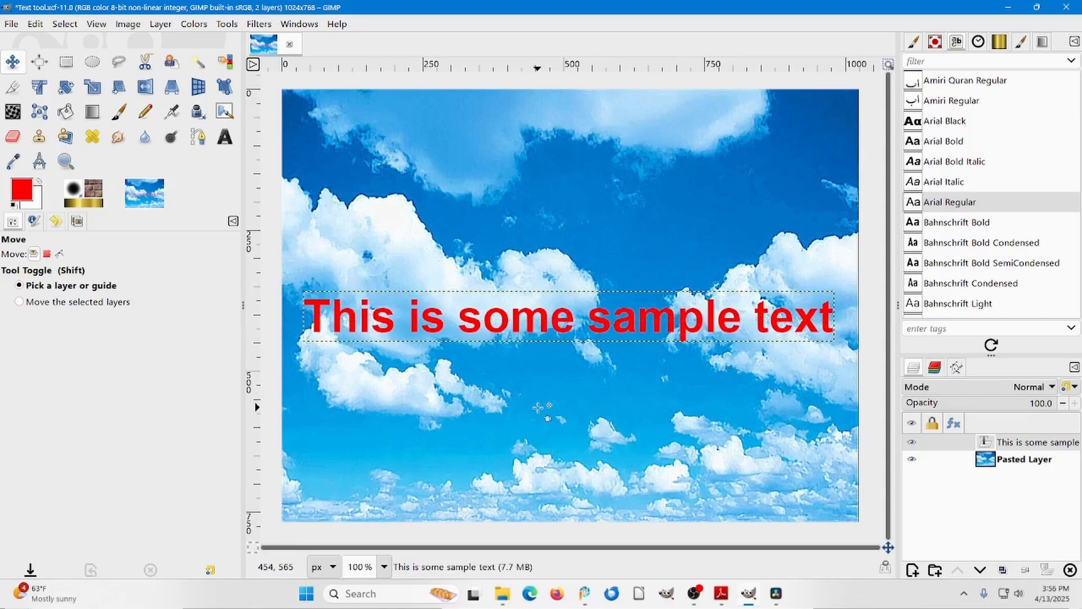
key(ctrl)
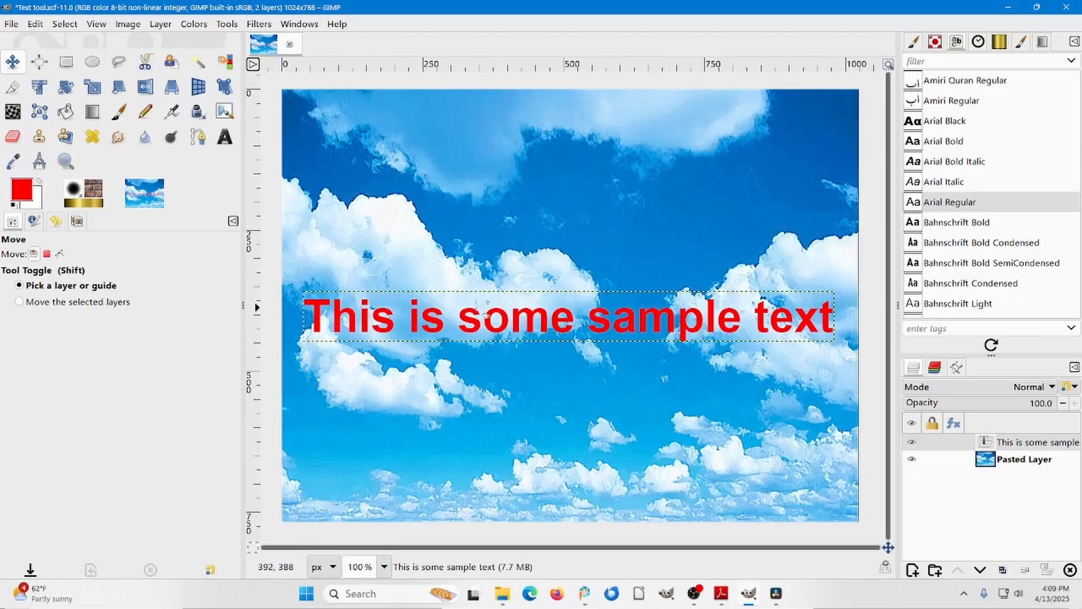
Select only the letter "T" at the start of the sample text and set its size to 100 px.
click(225, 137)
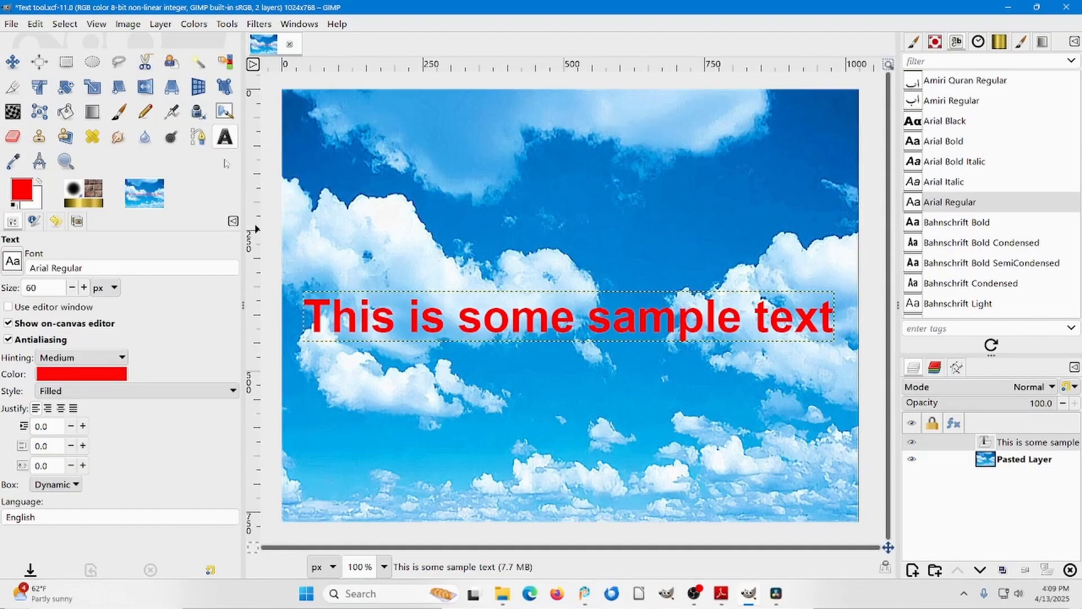
click(334, 311)
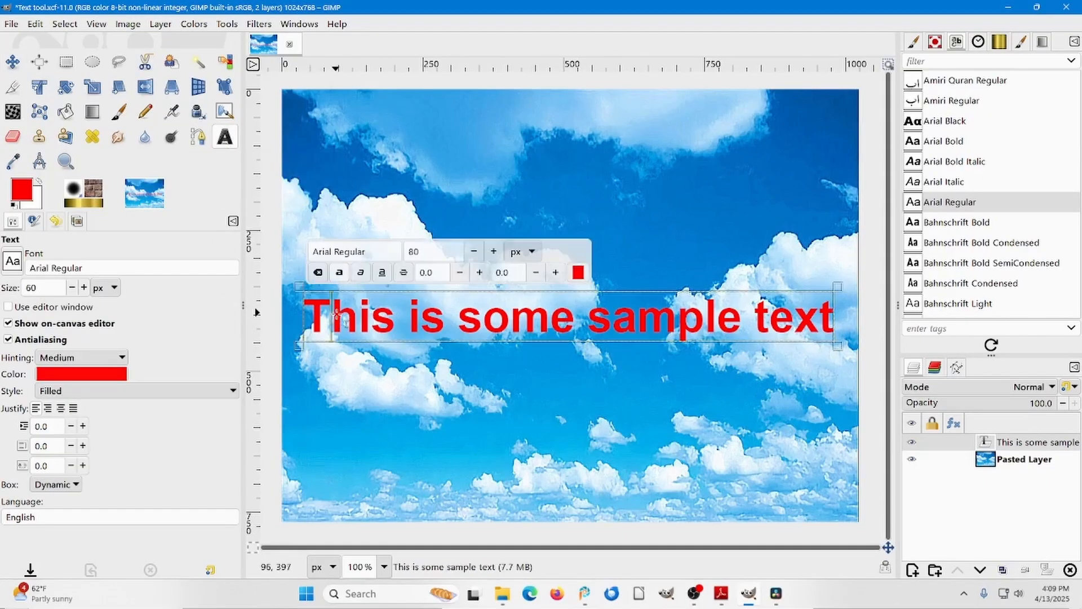
click(432, 320)
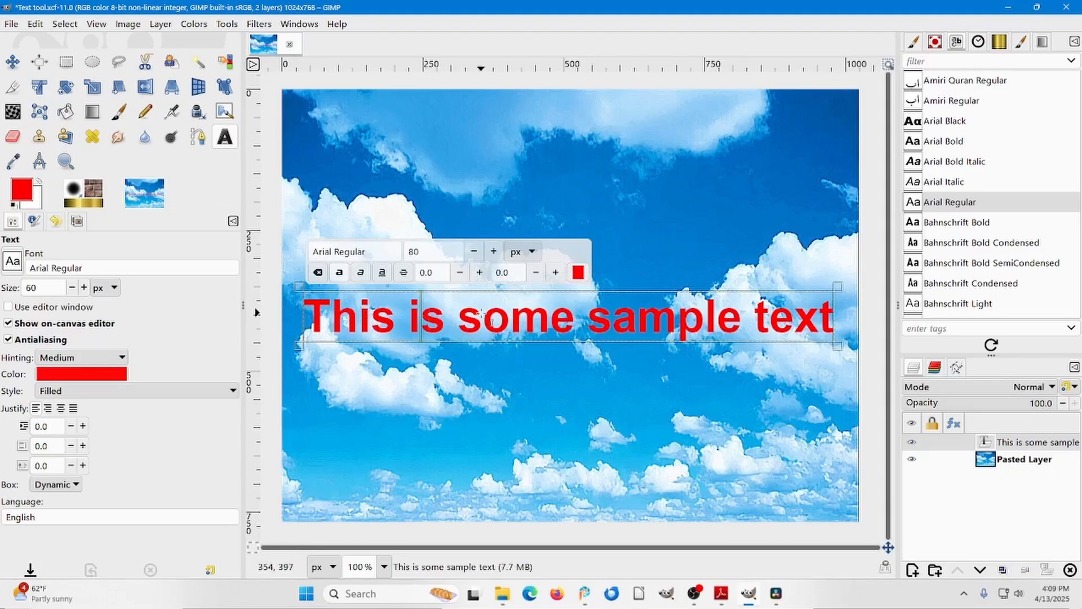
click(331, 314)
click(327, 314)
drag(327, 313, 333, 314)
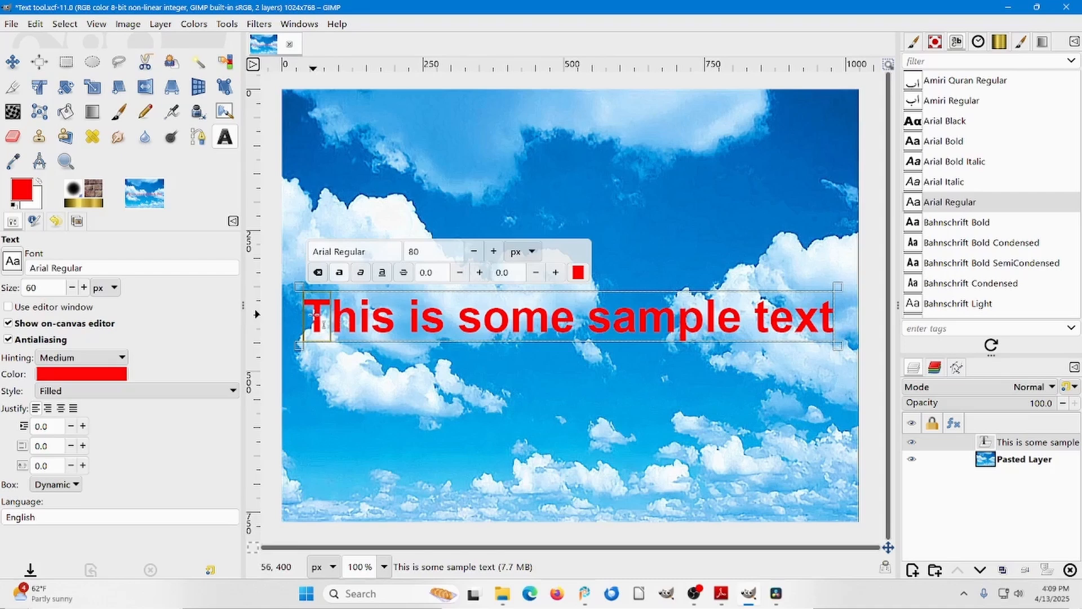
click(494, 252)
click(494, 251)
click(493, 251)
click(494, 251)
click(494, 252)
click(494, 251)
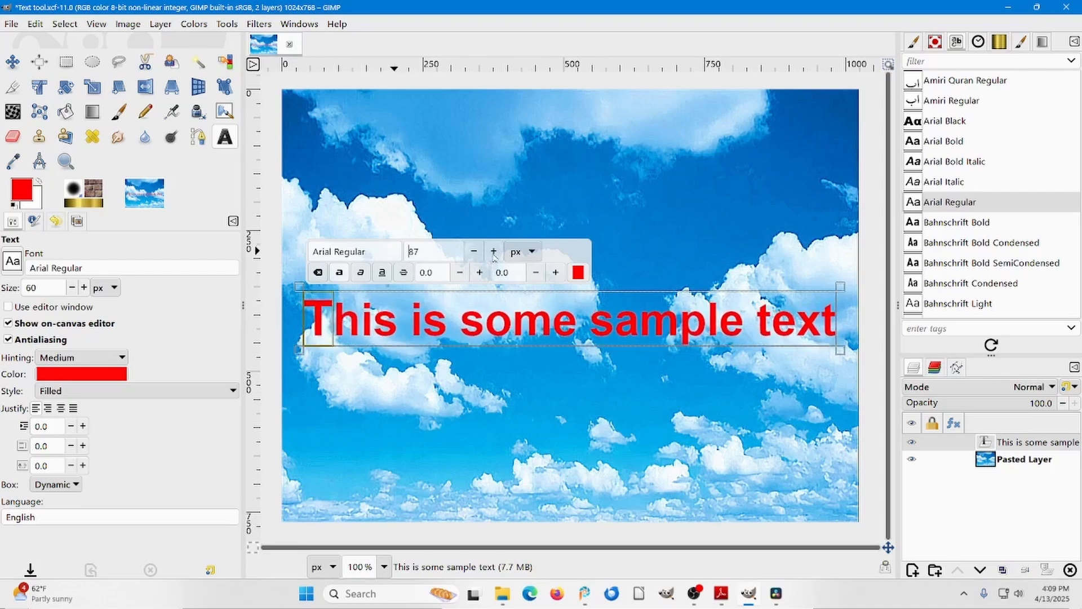
click(494, 251)
click(493, 252)
click(494, 252)
click(494, 252)
click(494, 251)
click(494, 251)
click(494, 251)
click(493, 251)
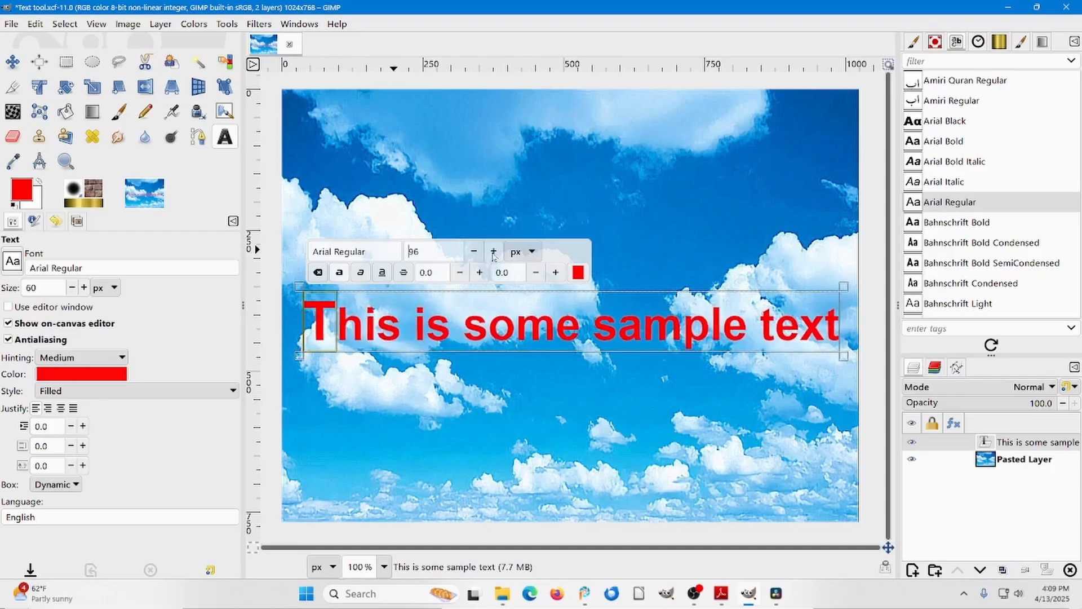
click(494, 251)
click(493, 251)
click(494, 251)
click(493, 251)
click(494, 252)
click(493, 251)
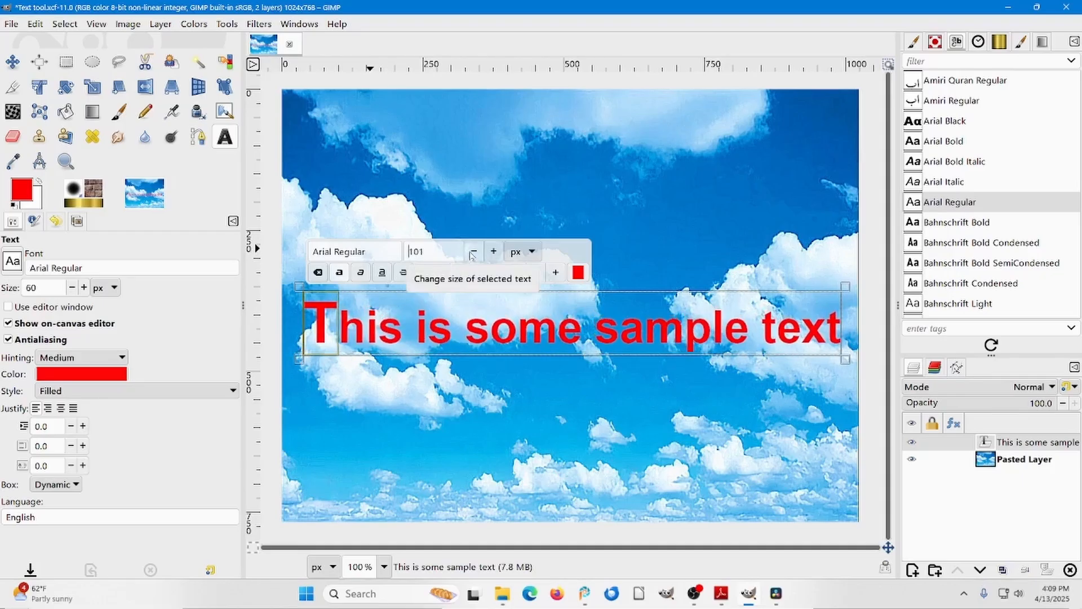
click(473, 252)
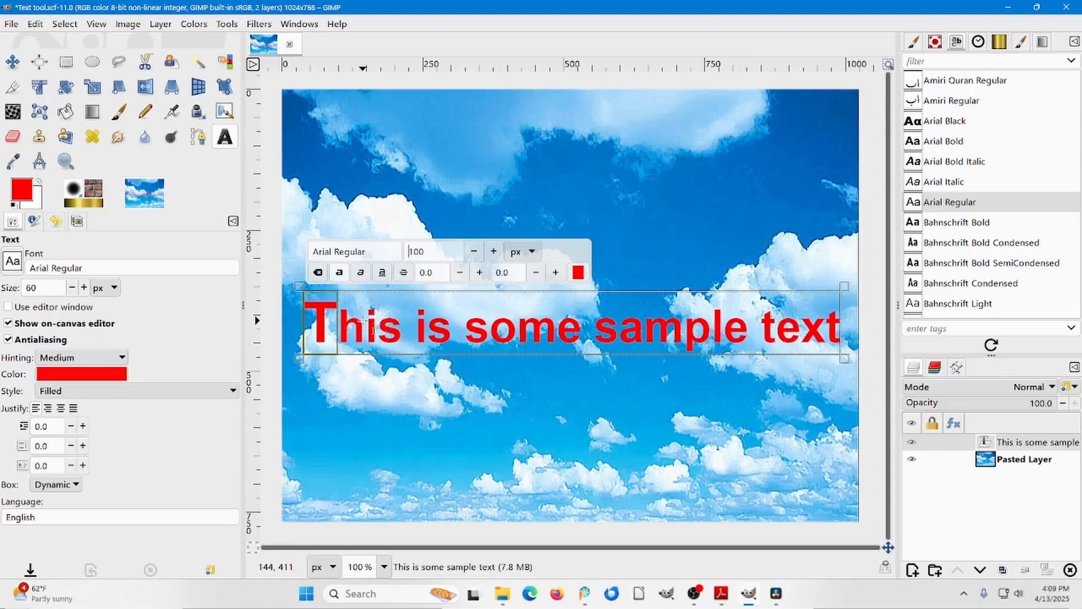
Change the color of the selected "T" to pure green (00ff00).
click(577, 272)
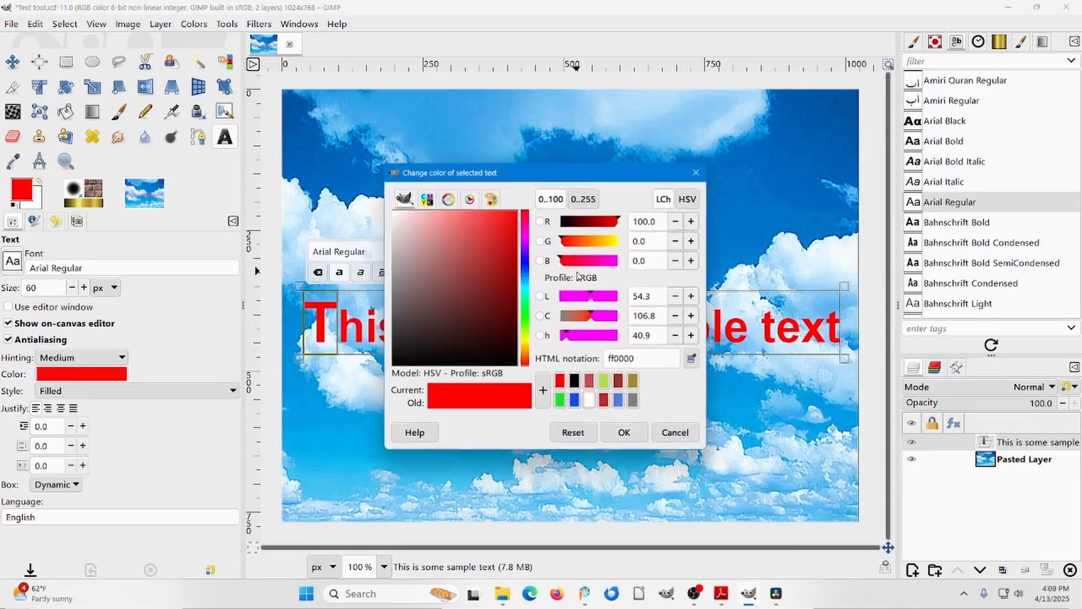
click(526, 303)
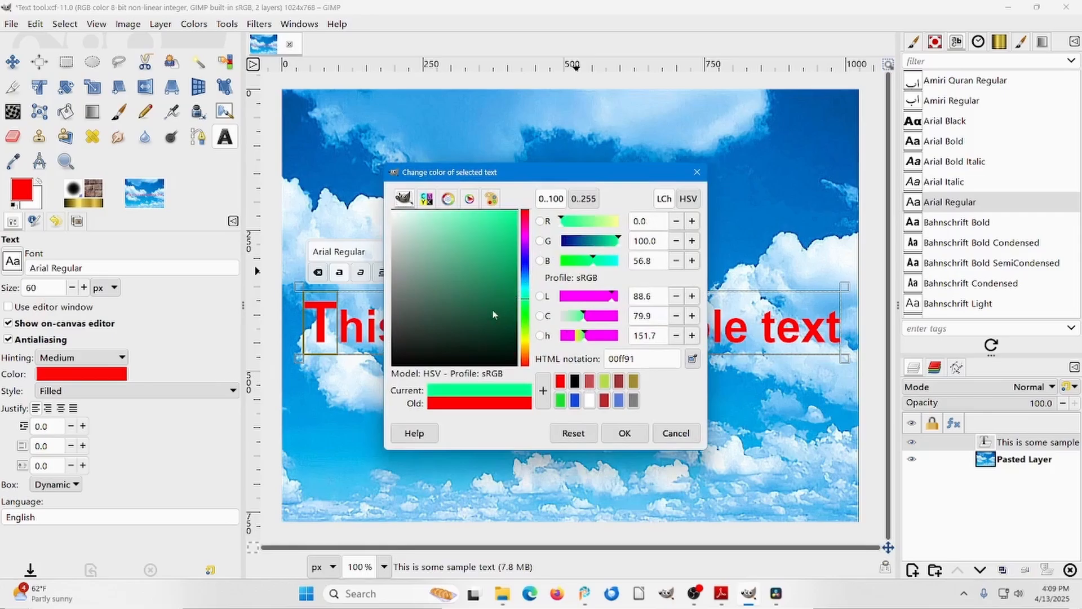
drag(473, 292, 523, 208)
drag(594, 260, 554, 260)
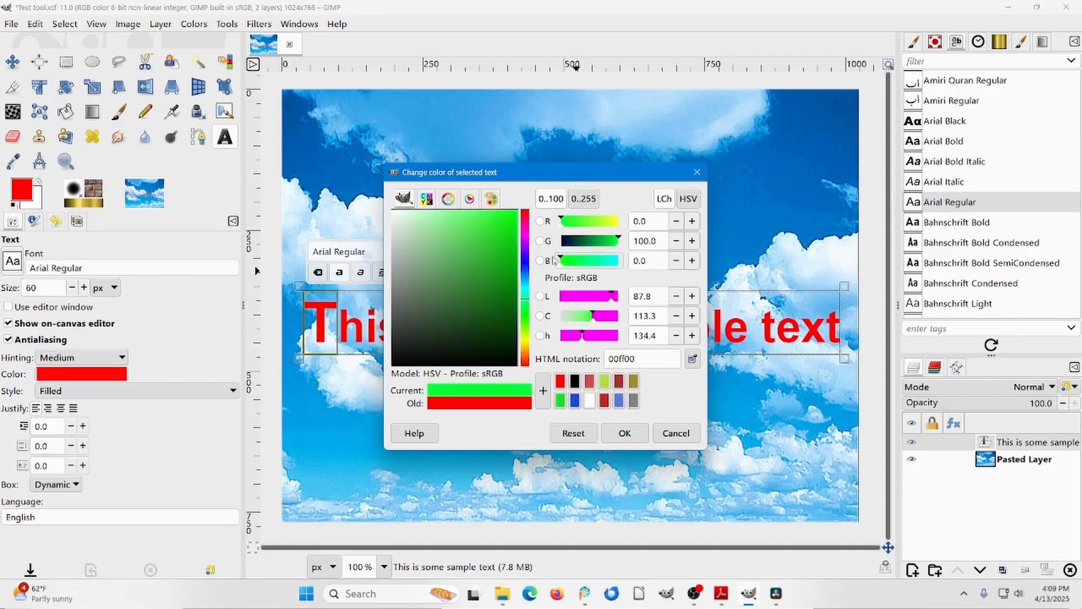
click(624, 434)
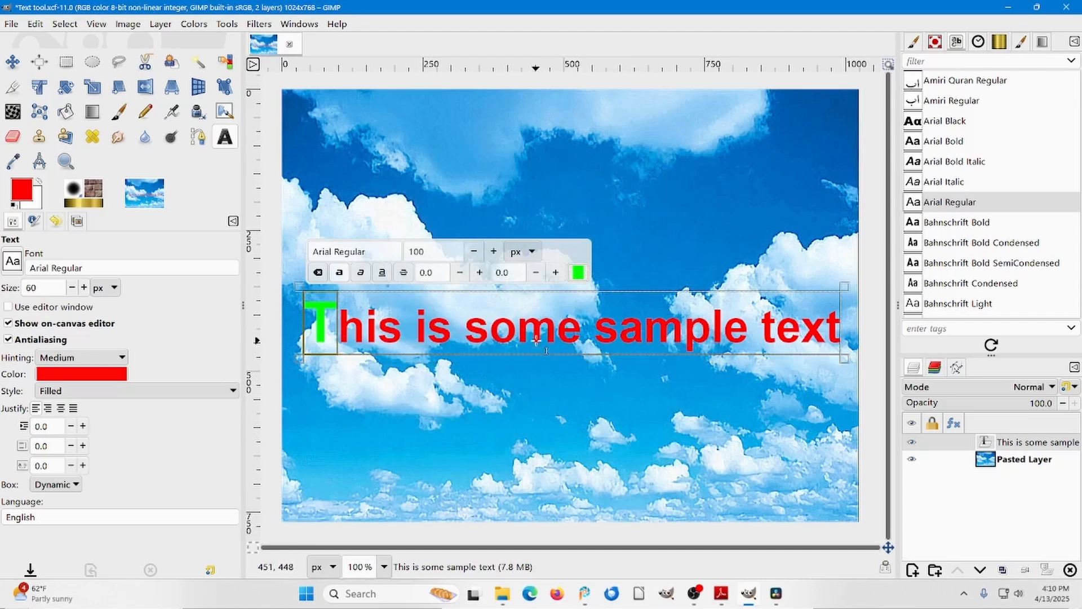
Select the word "text", change its color to black (000000), and switch to the Move tool.
click(725, 327)
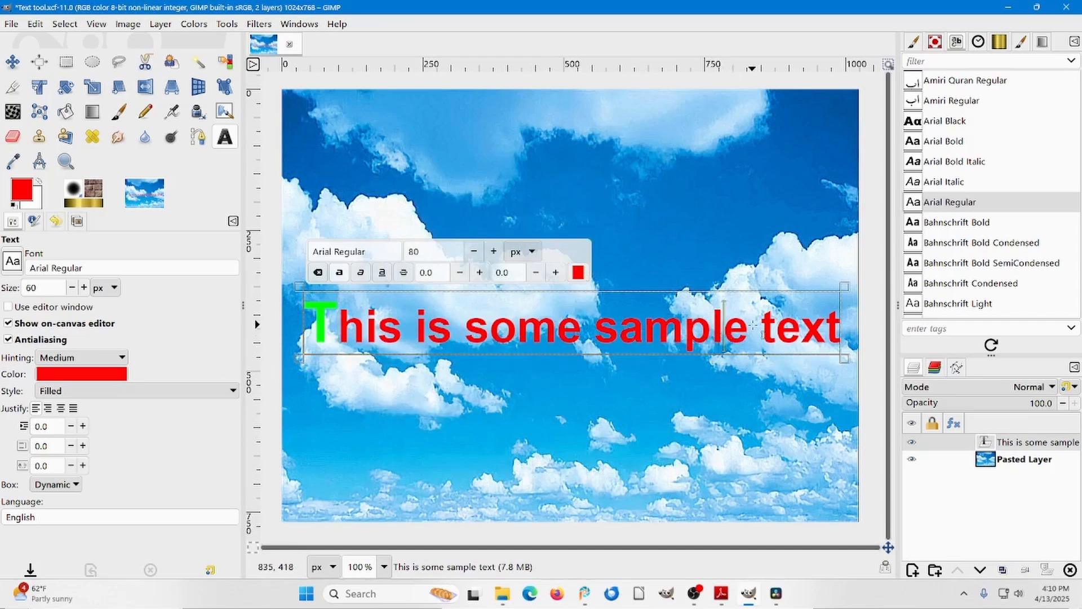
click(755, 324)
double_click(776, 325)
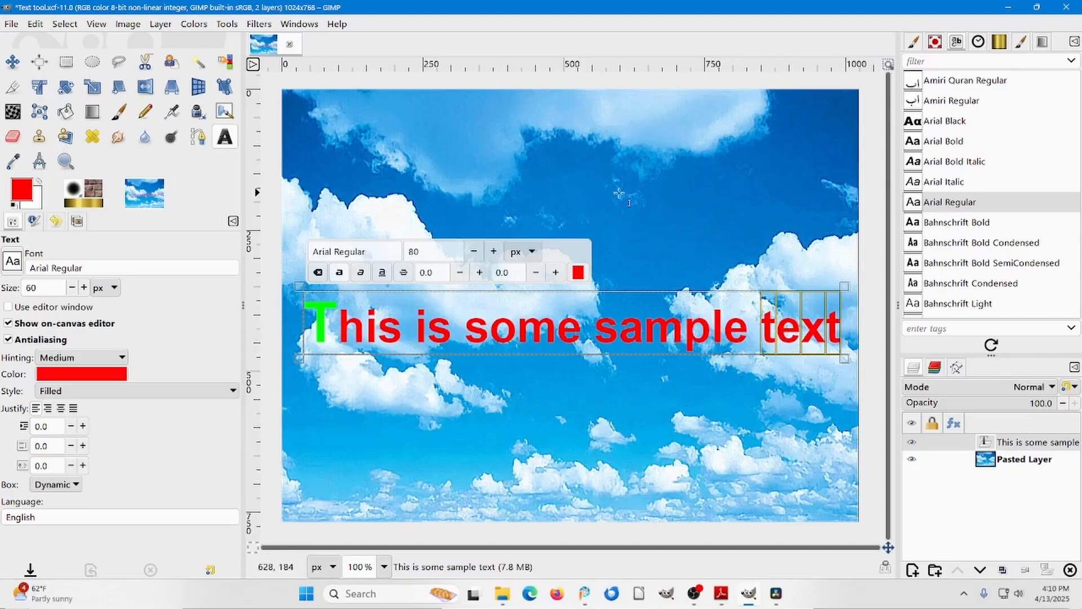
click(580, 270)
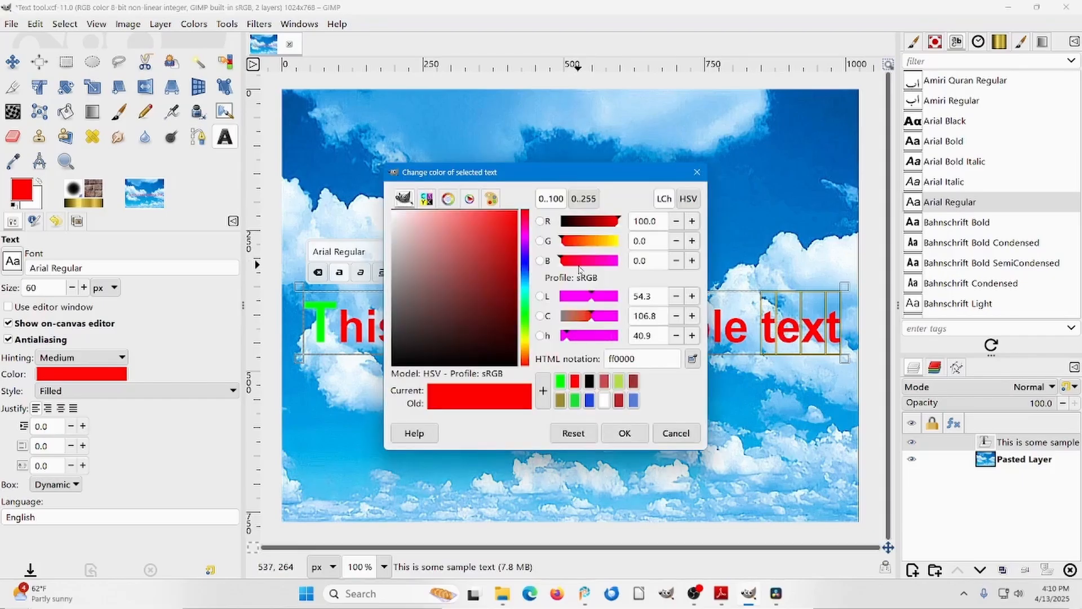
drag(427, 338, 387, 372)
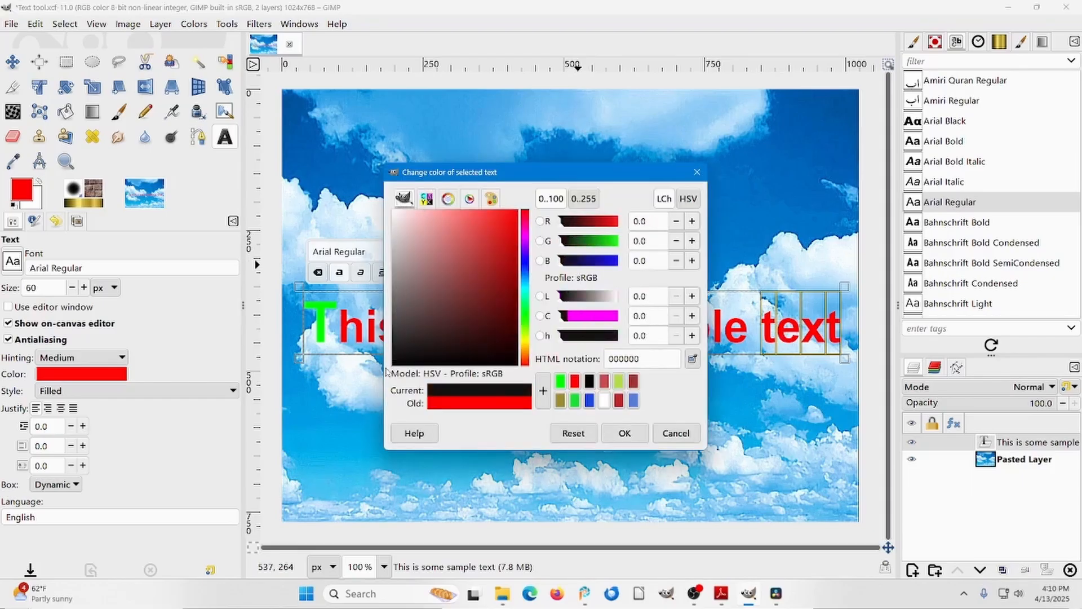
click(624, 433)
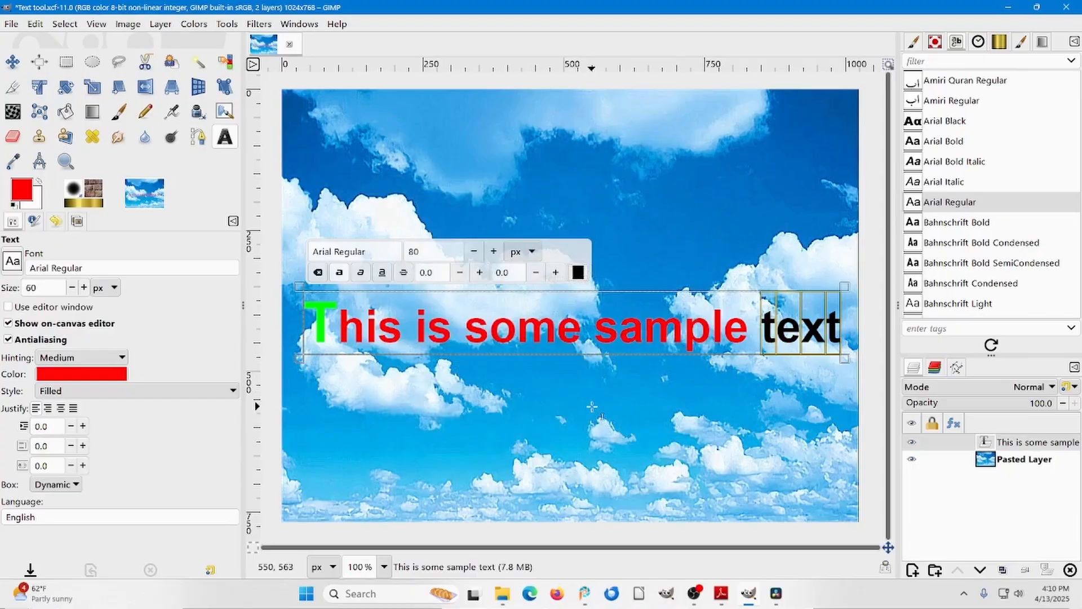
click(13, 62)
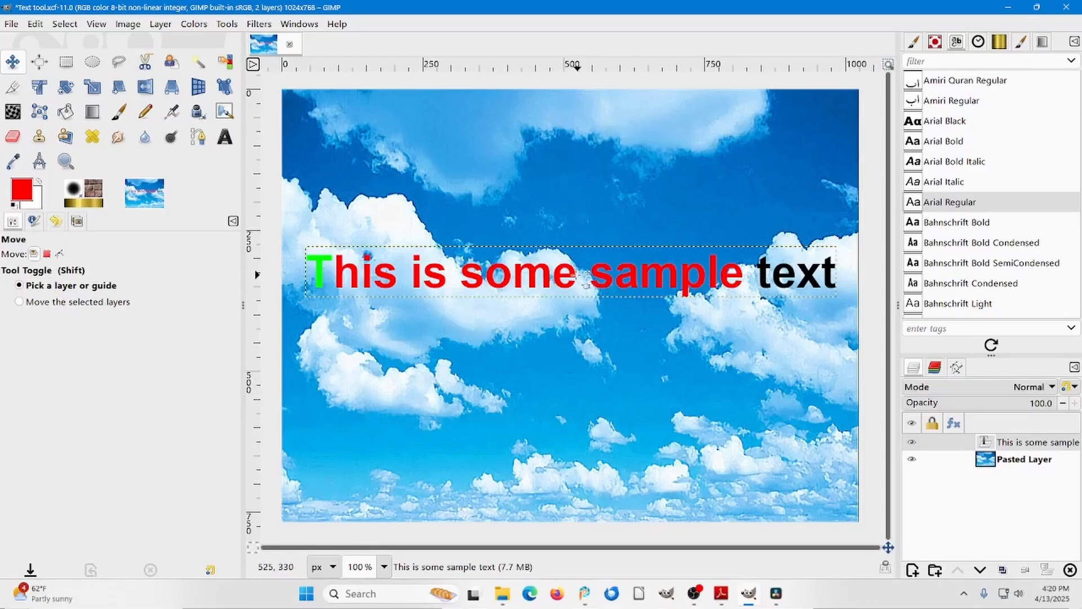
Reopen the sample text for editing and insert a line break after "some" to split it into two lines.
click(224, 137)
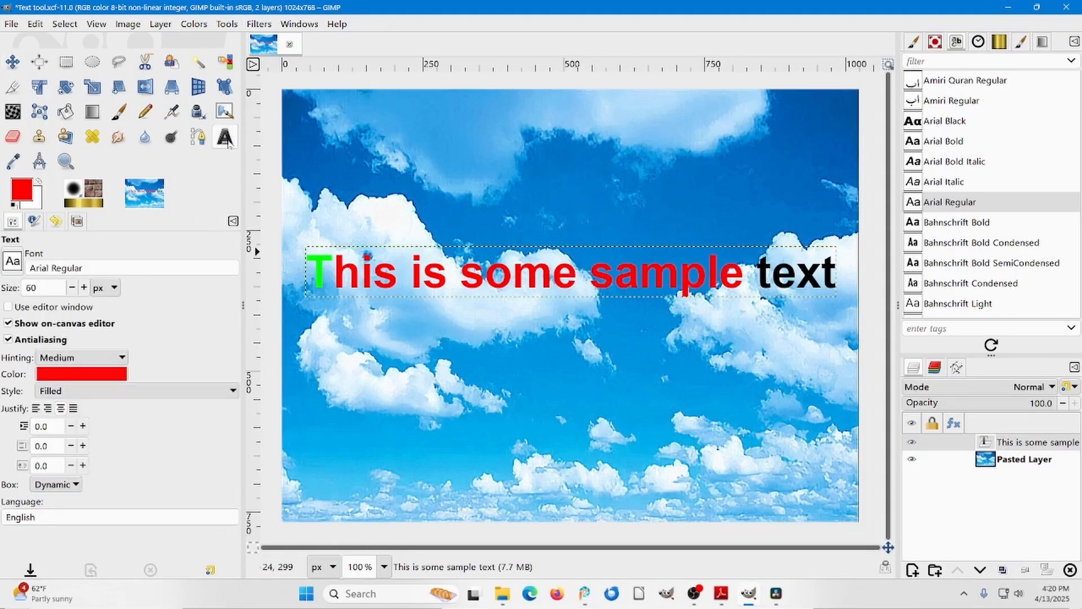
click(582, 278)
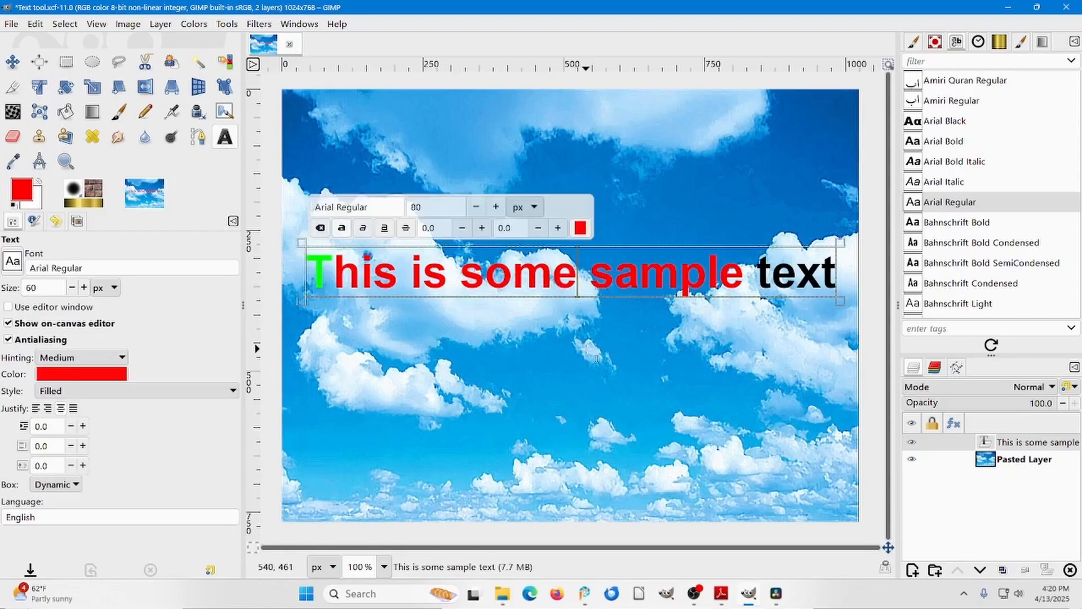
key(BackSpace)
key(Return)
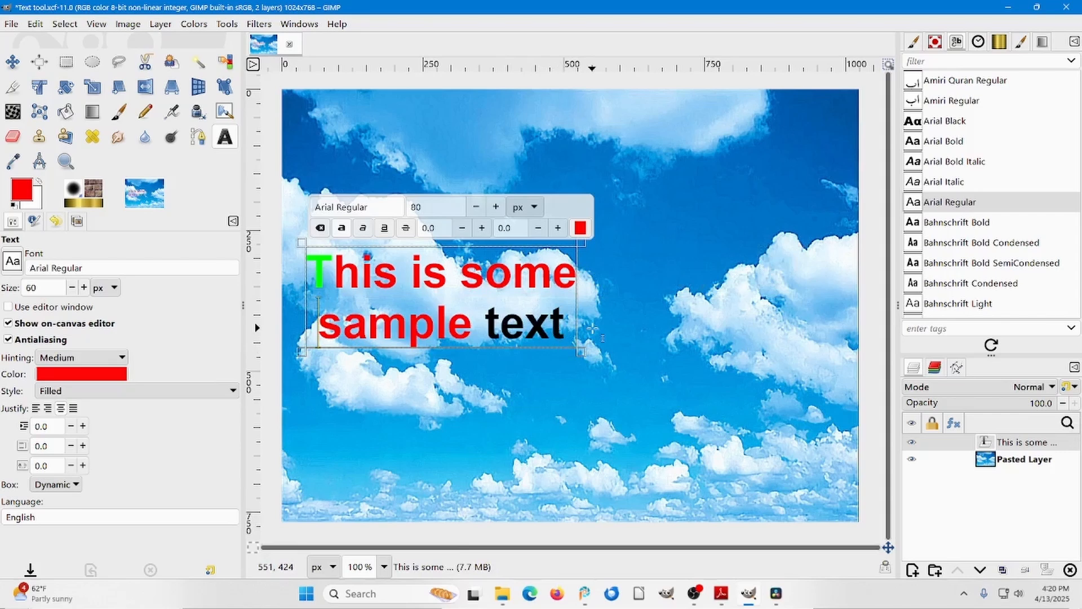
Set the size of the whole two-line text to 144 px and reposition it to fit across the middle of the image.
key(ctrl+a)
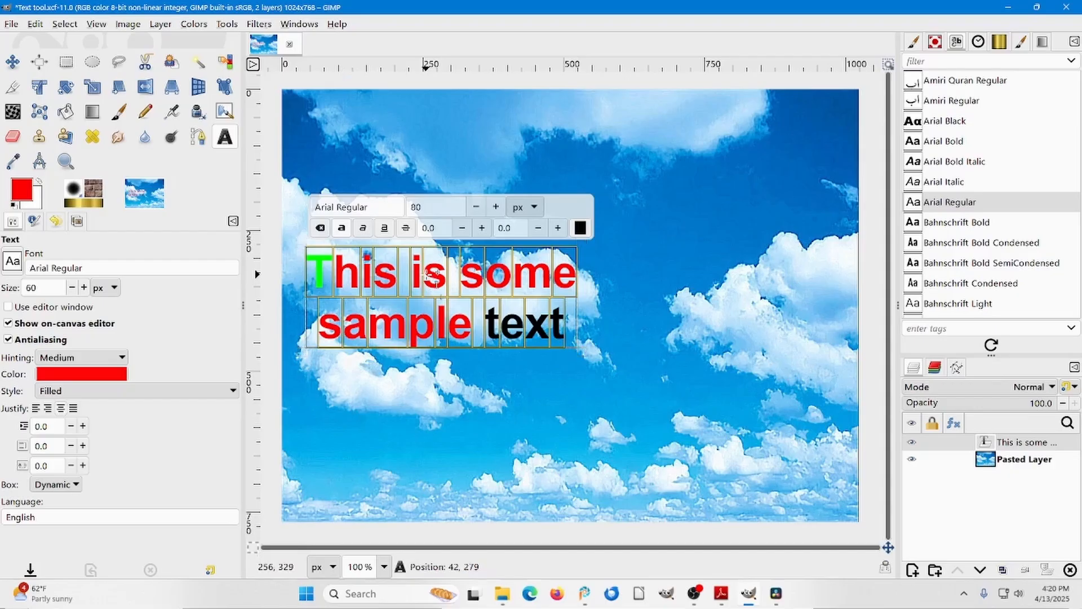
drag(426, 275, 543, 237)
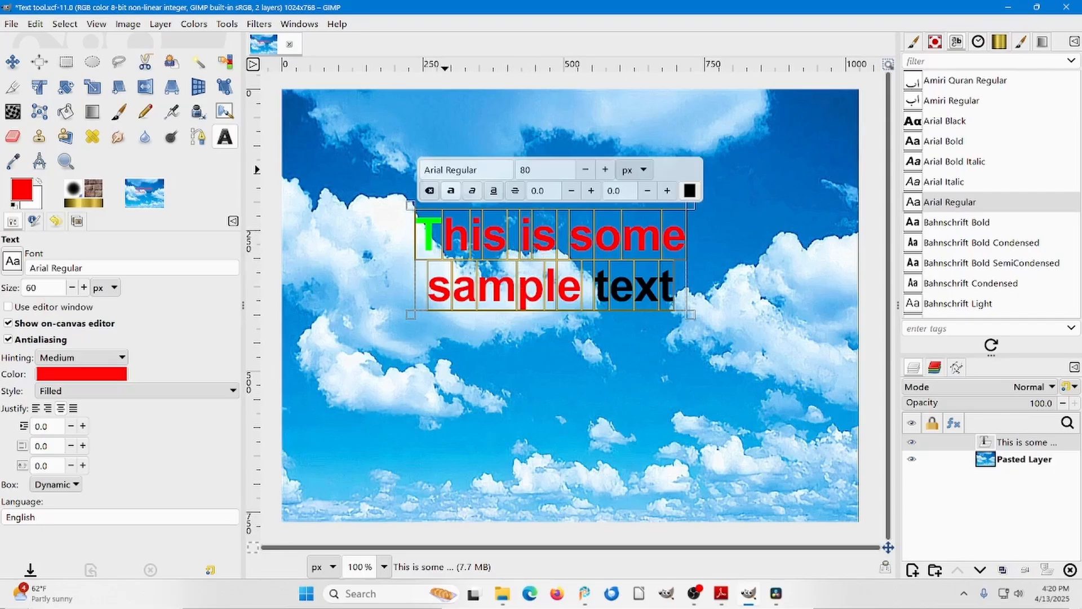
double_click(525, 170)
text(144)
key(Return)
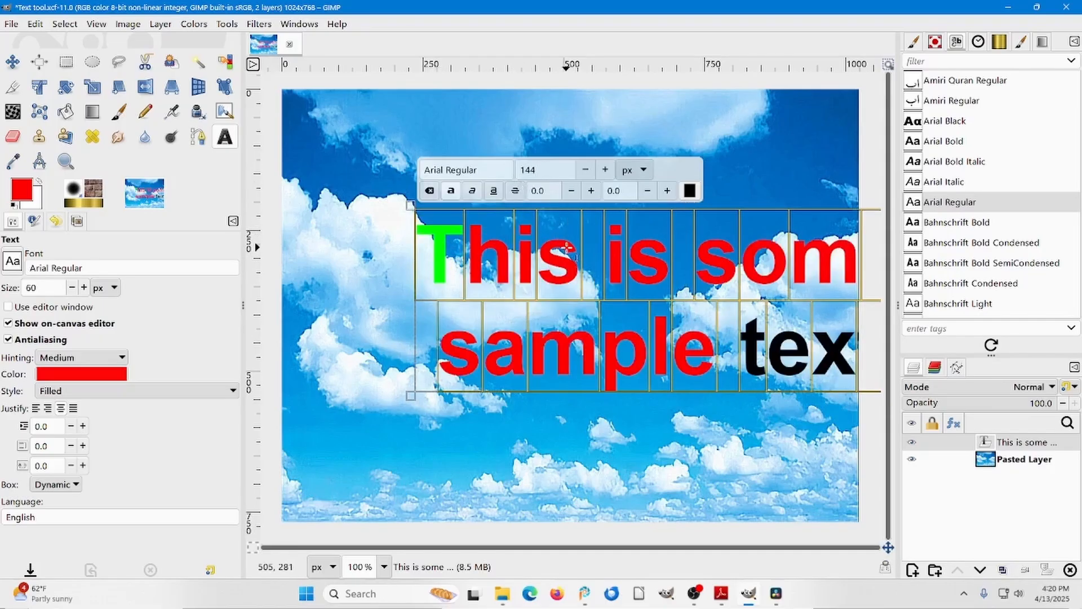
drag(568, 246, 490, 261)
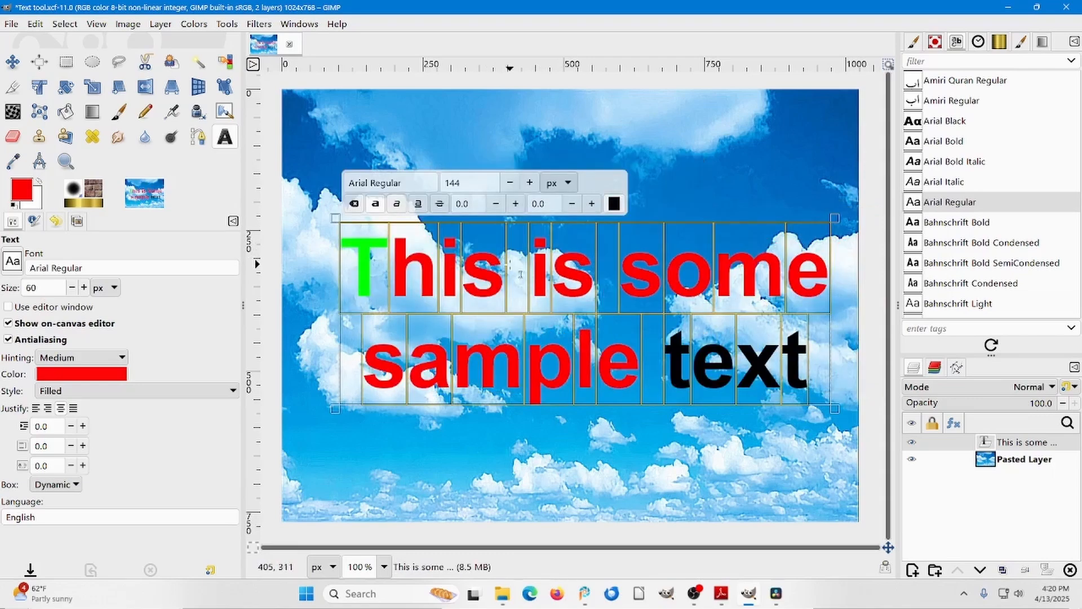
click(13, 63)
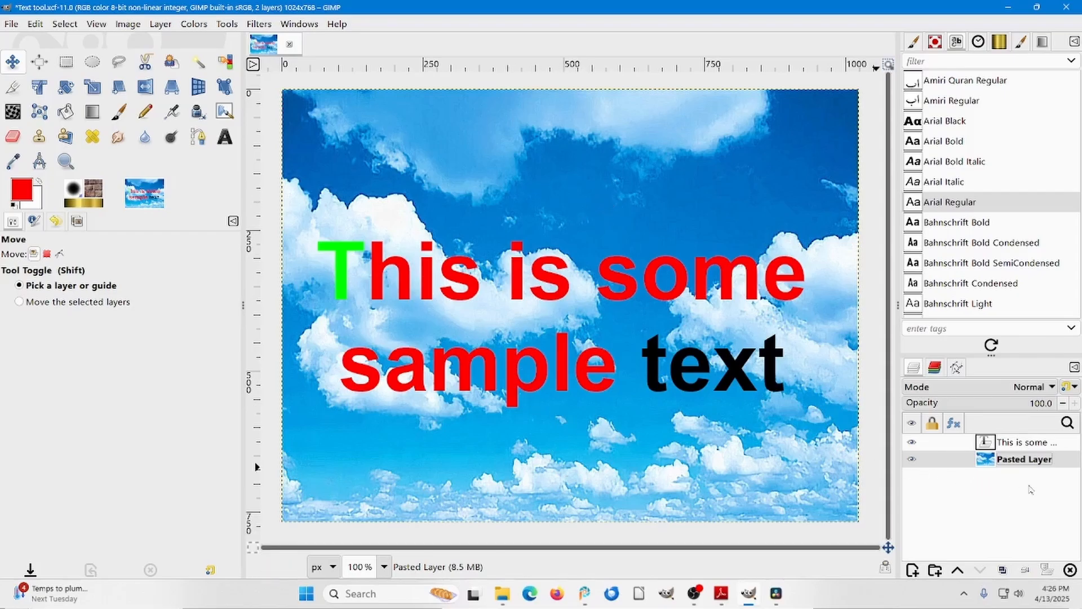
Rename the background layer "Pasted Layer" to "Clouds".
double_click(1015, 460)
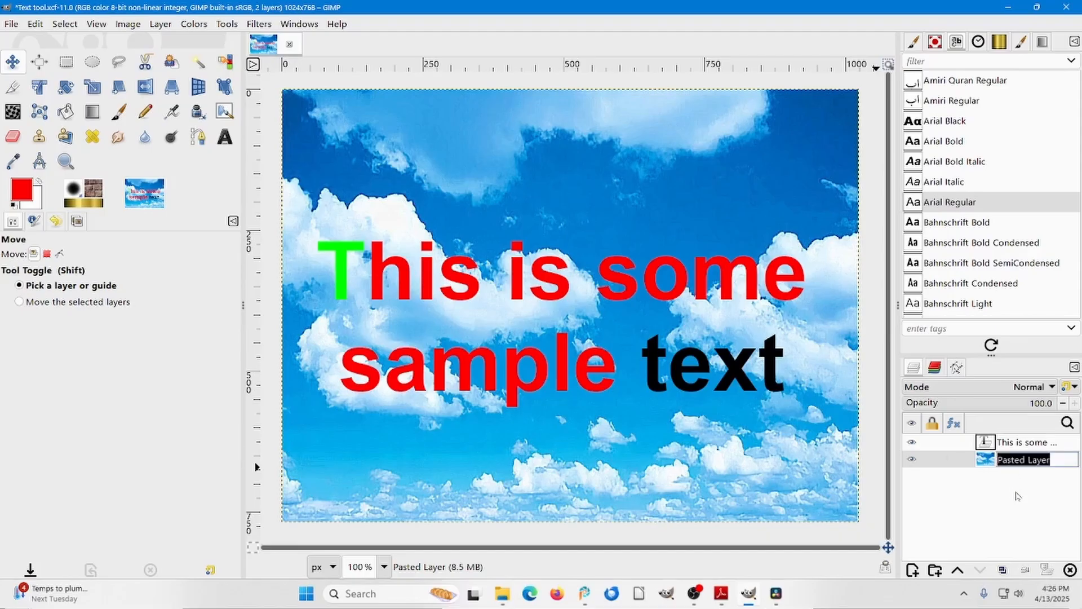
text(C)
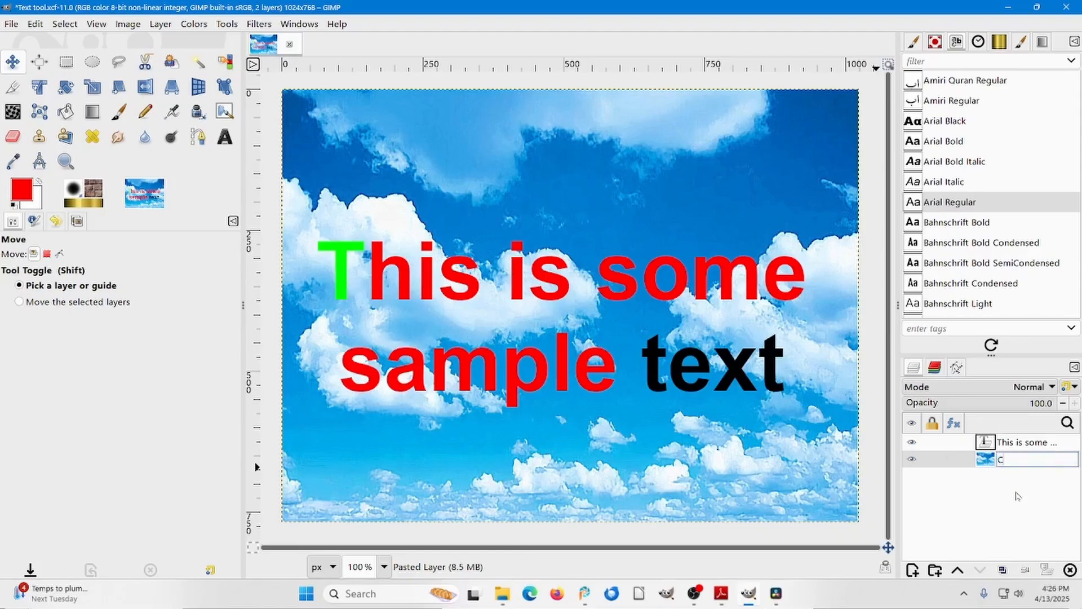
text(louds)
key(Return)
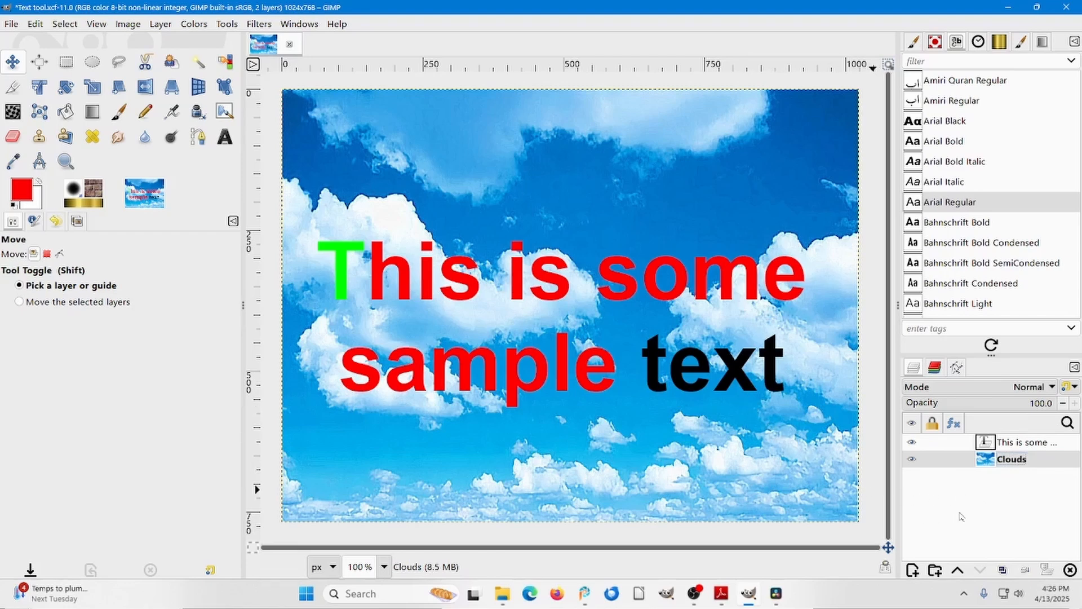
Start a Drop Shadow filter on the sample text layer and set its blur radius to 0.
click(1020, 443)
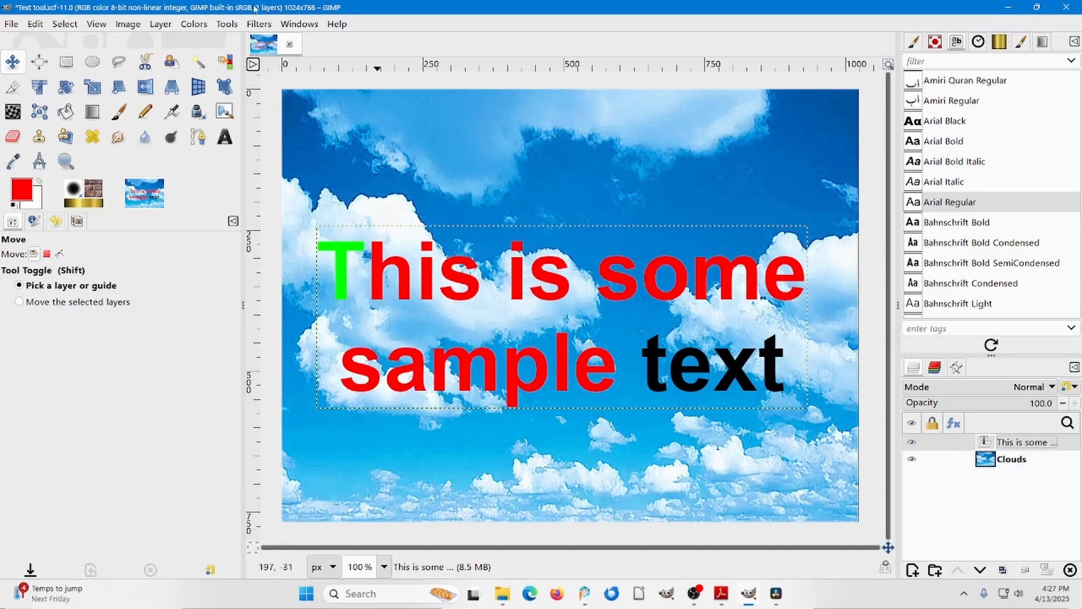
click(258, 24)
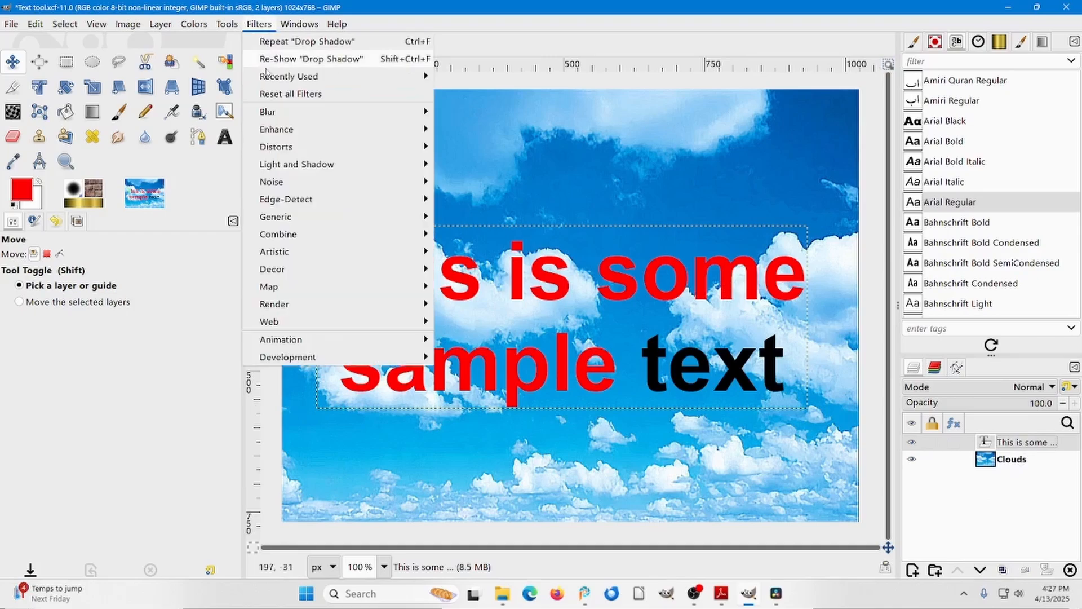
mouse_move(293, 164)
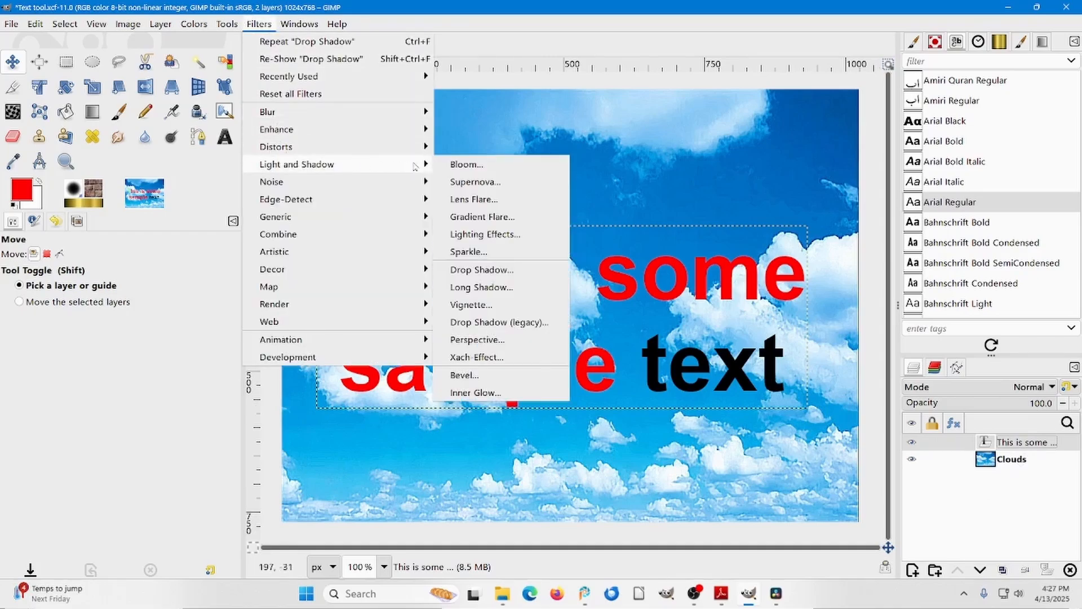
click(482, 270)
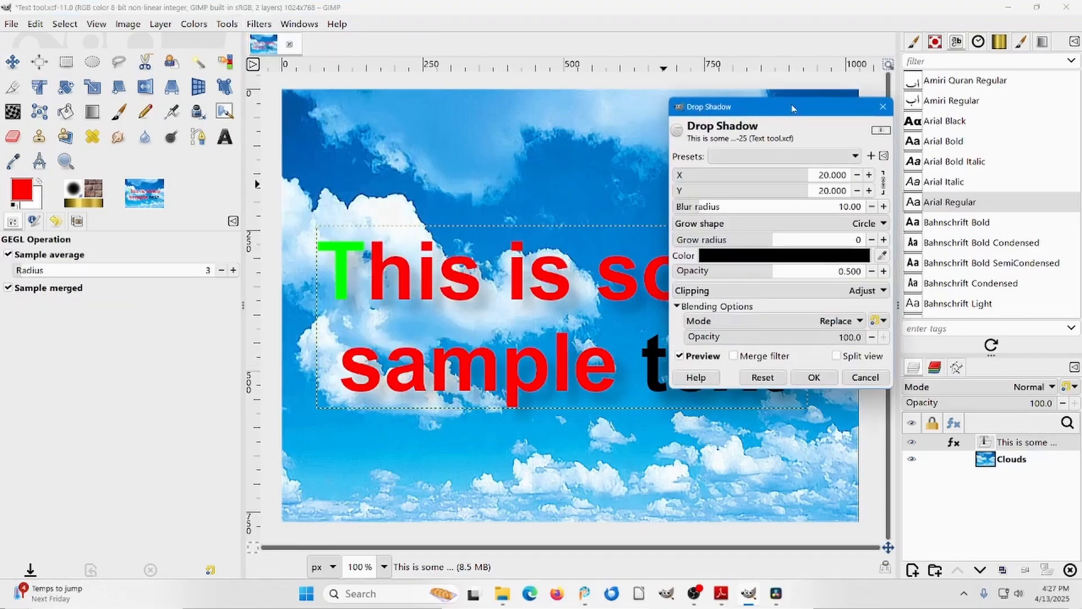
drag(793, 107, 805, 80)
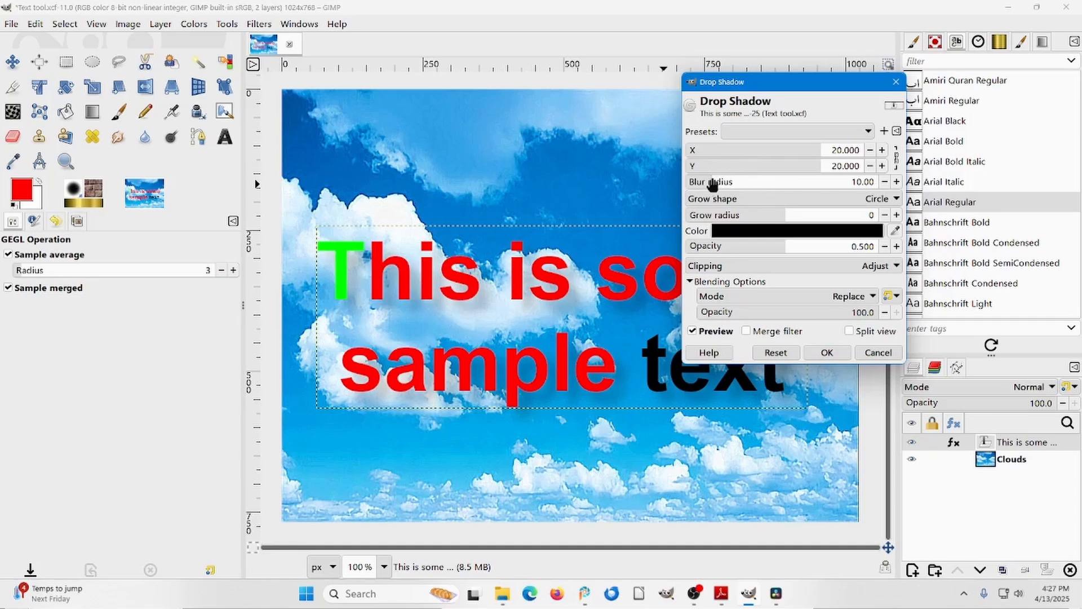
drag(713, 184, 668, 177)
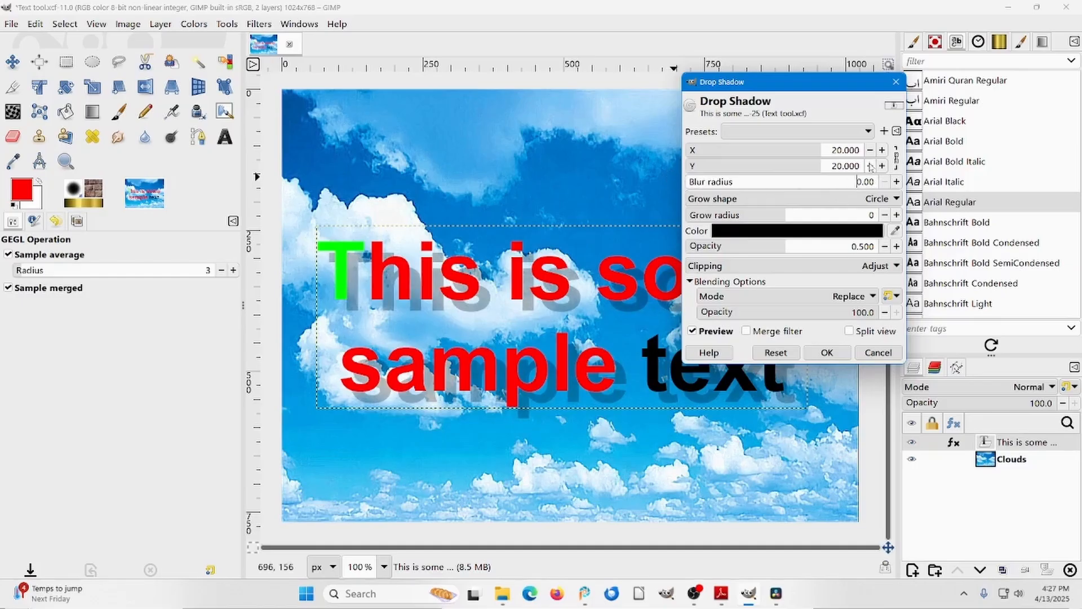
Reduce the drop shadow's linked X and Y offsets to 8.
click(870, 151)
click(871, 152)
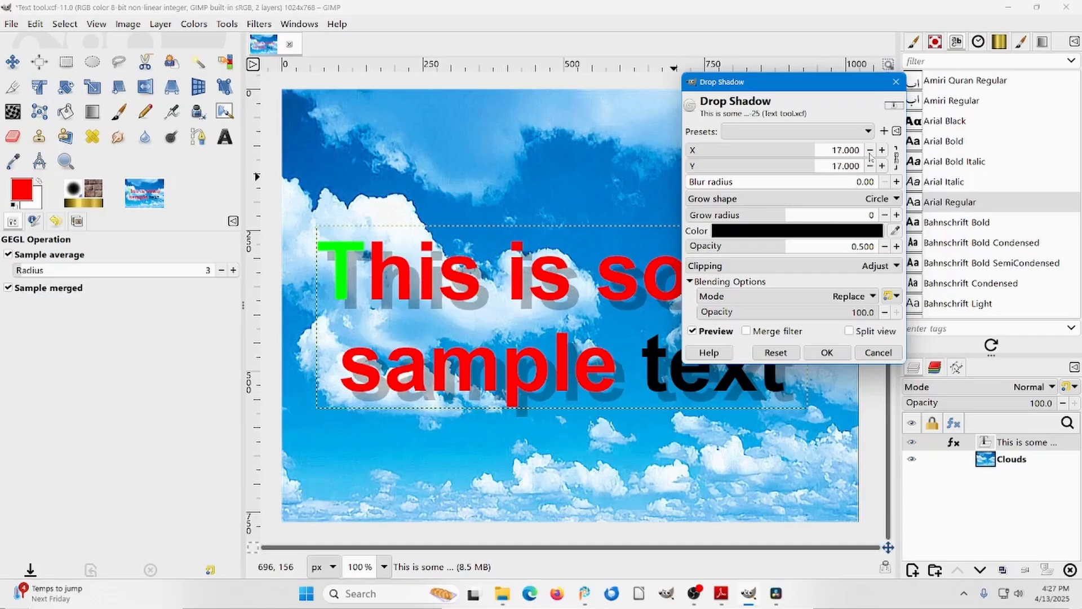
click(871, 151)
click(870, 151)
click(870, 151)
click(870, 151)
click(870, 151)
click(870, 151)
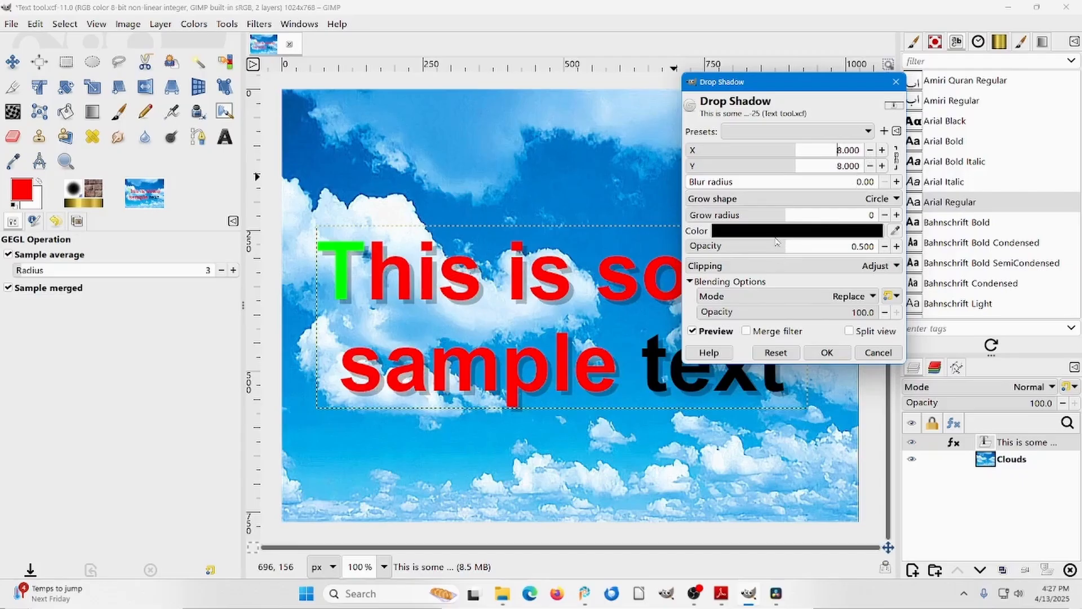
Set the drop shadow's opacity to 0.720 and apply the filter.
drag(780, 248, 883, 241)
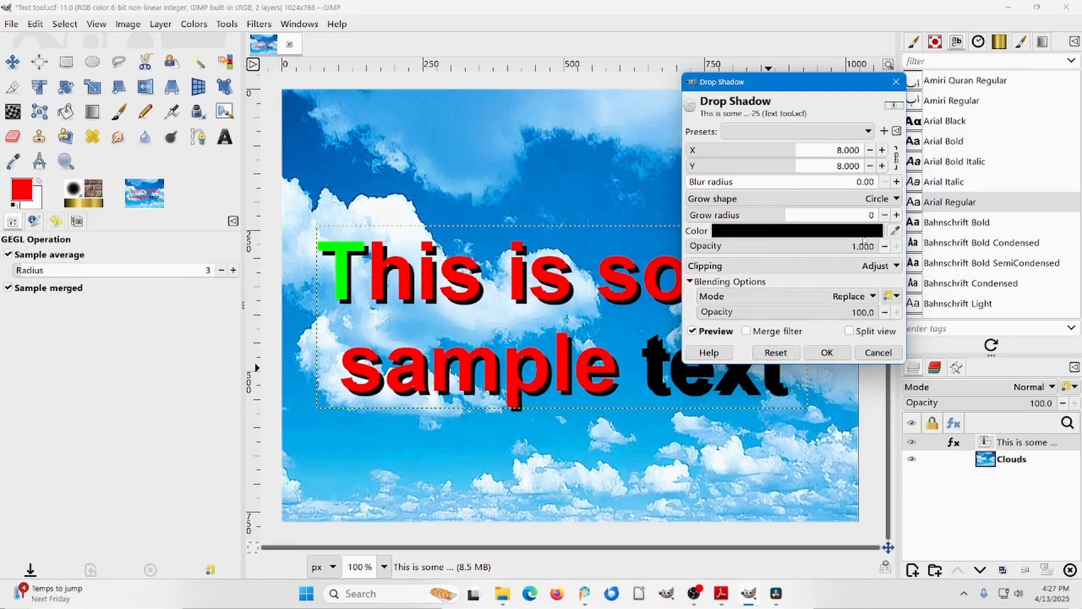
drag(866, 246, 824, 248)
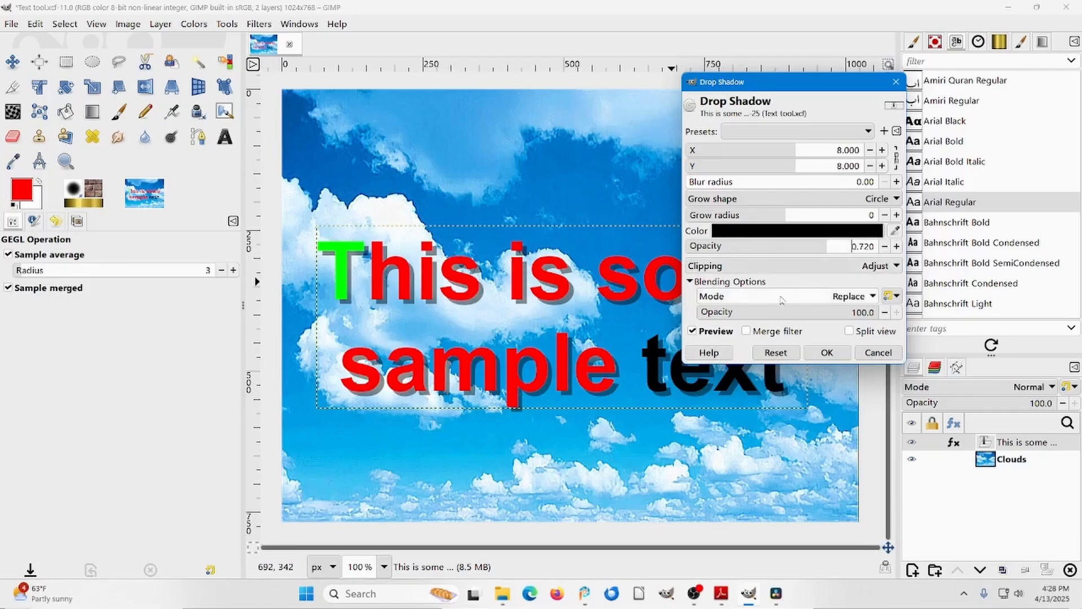
click(827, 352)
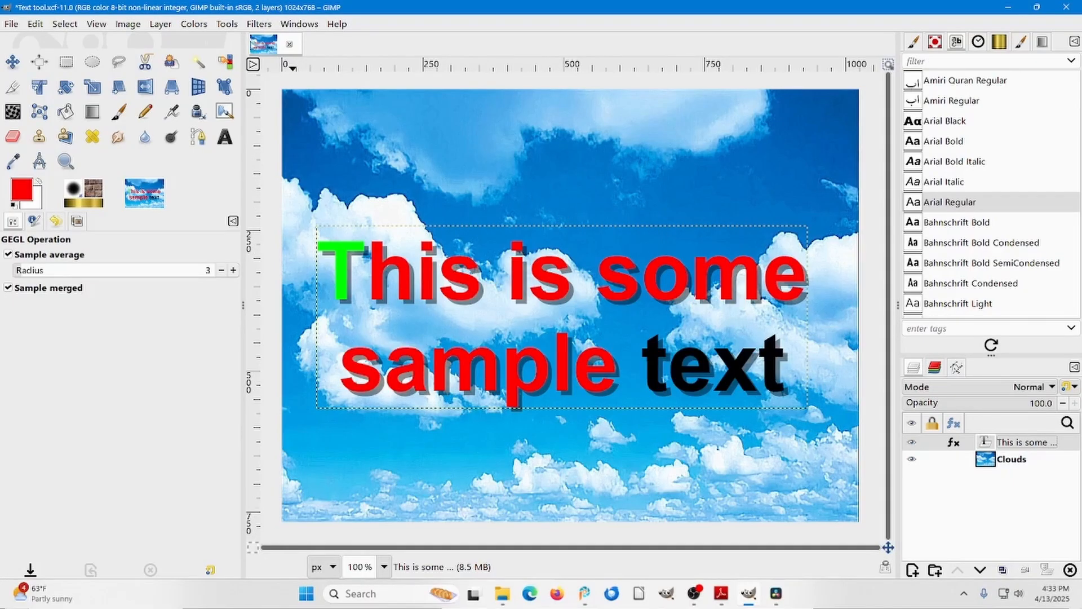
Duplicate the image and delete the text layer from the copy, keeping only the Clouds layer.
click(121, 24)
click(135, 41)
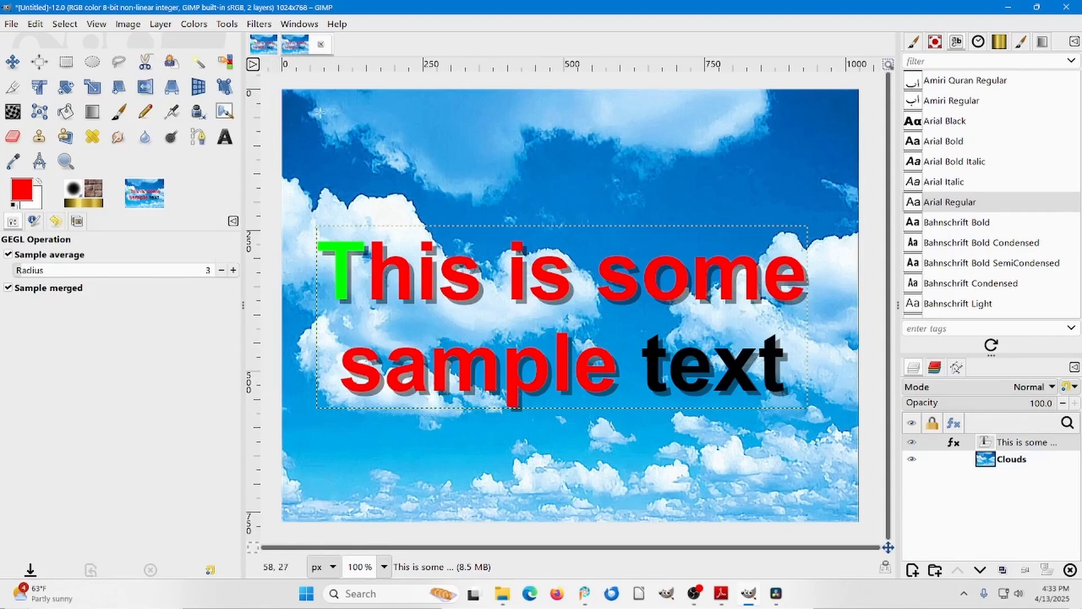
right_click(1012, 444)
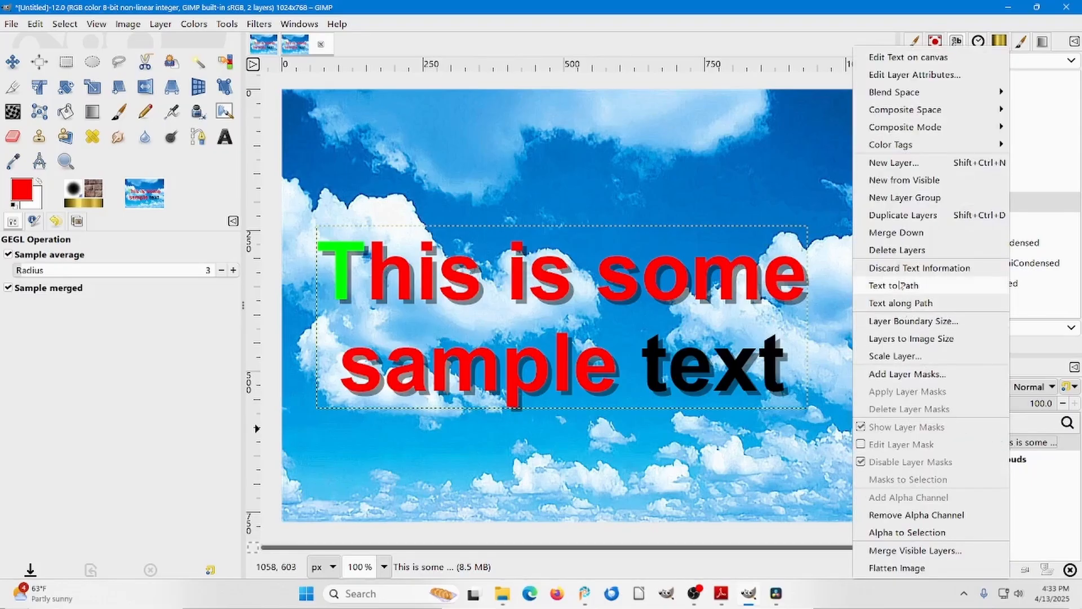
click(905, 251)
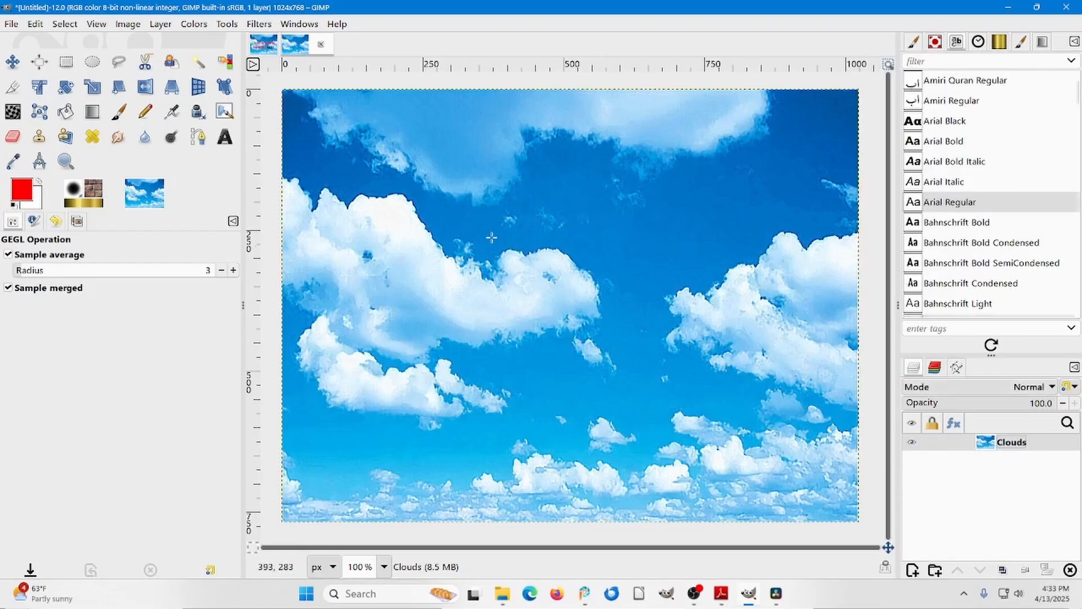
Activate the Text tool and set its color to bright yellow (ebff00).
click(224, 138)
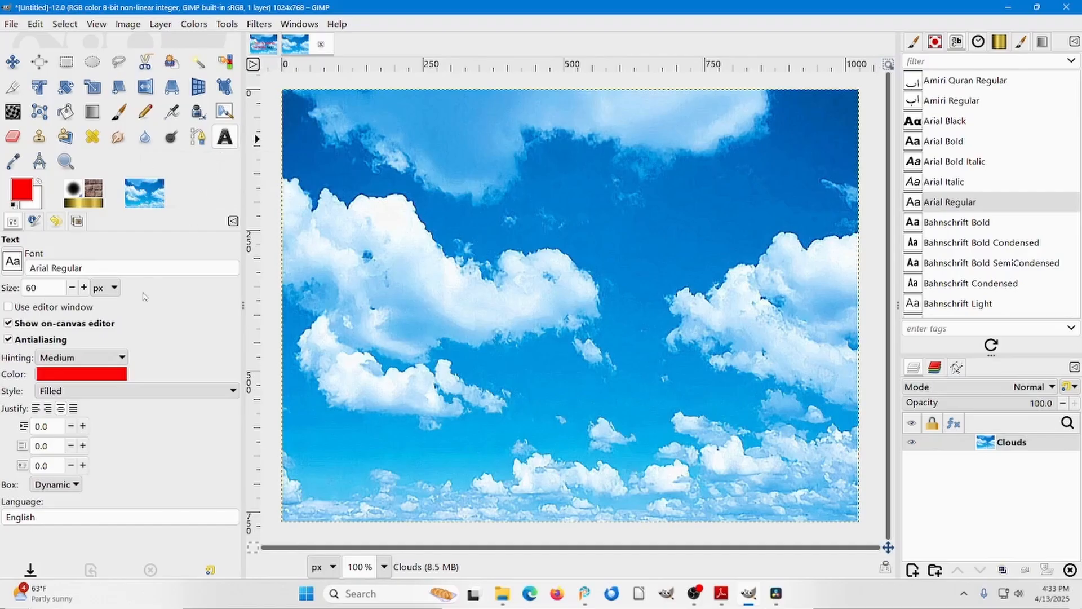
click(108, 374)
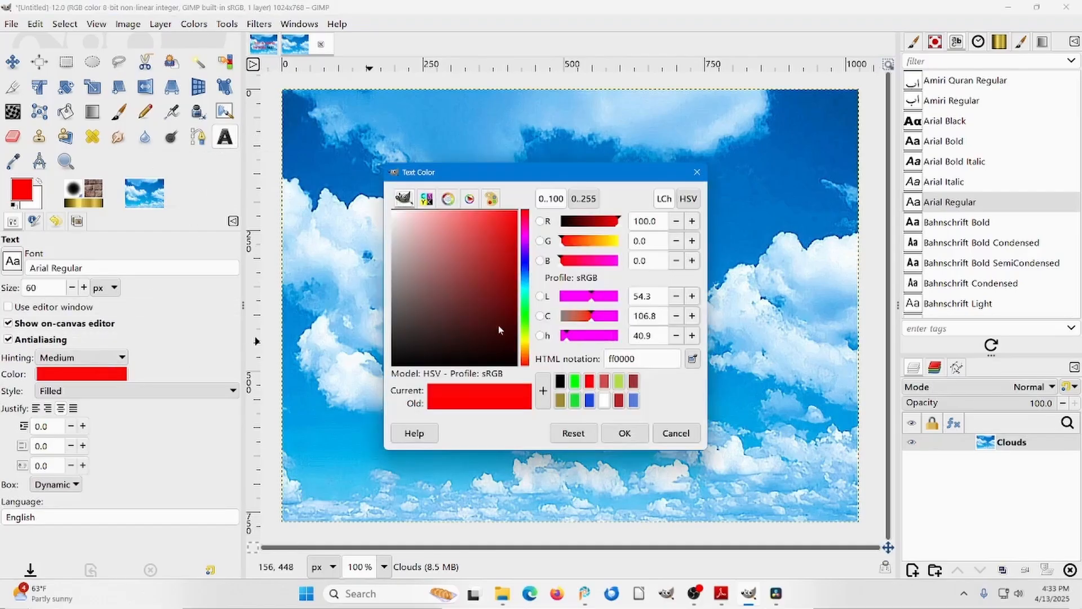
drag(523, 342, 523, 337)
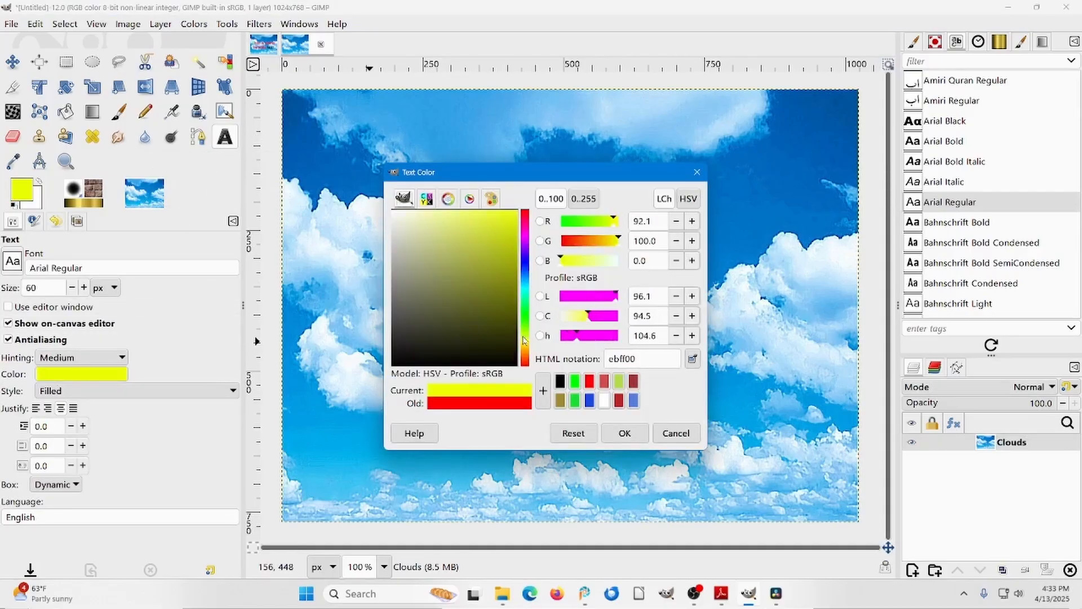
drag(505, 270, 525, 205)
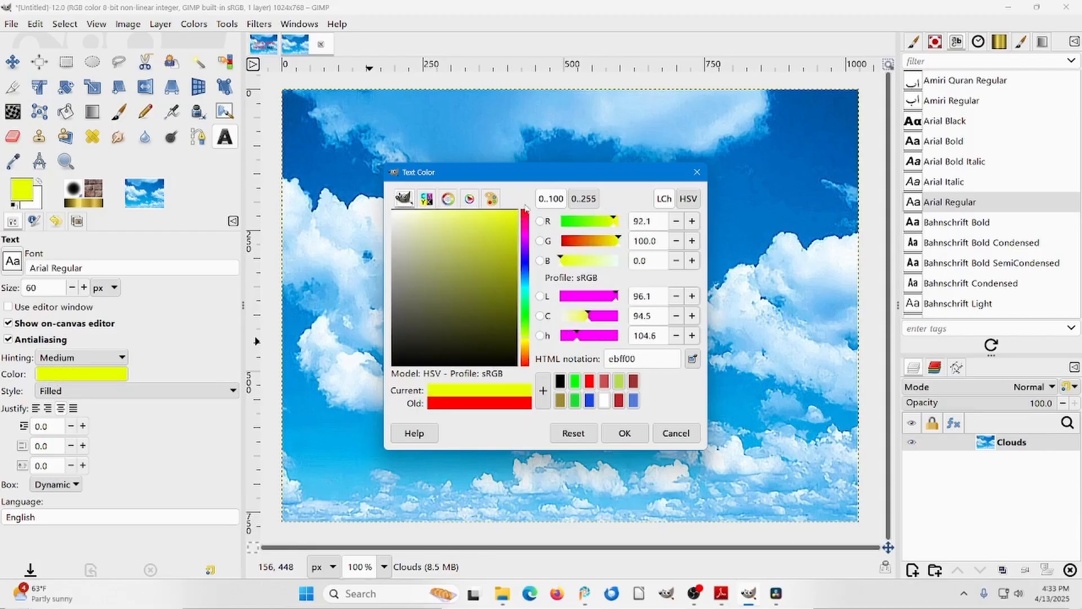
click(624, 433)
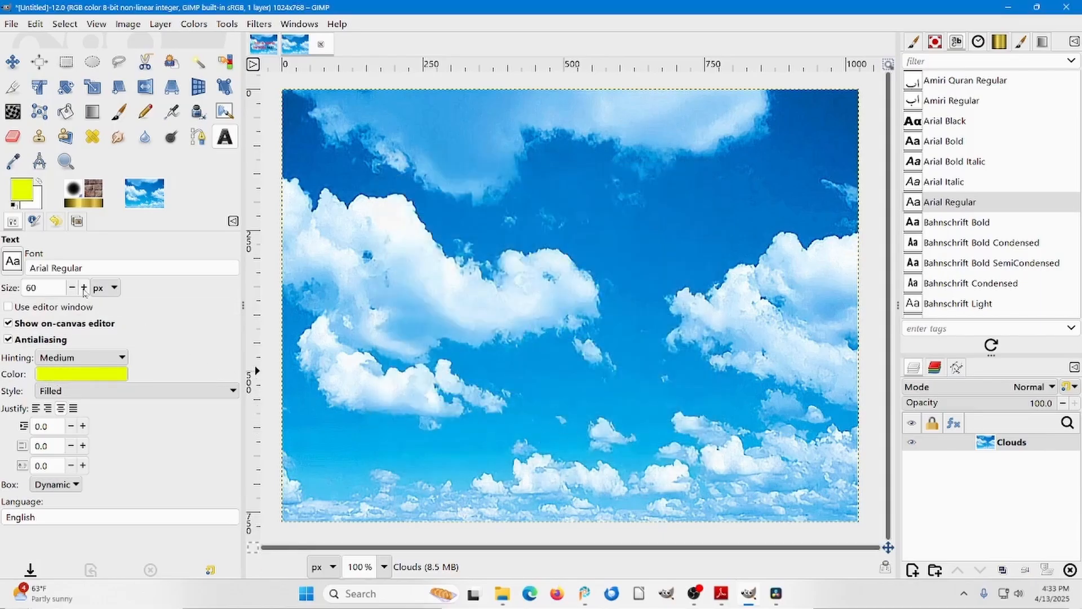
Set the text size to 144 px and add the text "More Text" over the clouds.
double_click(31, 288)
text(144)
click(474, 300)
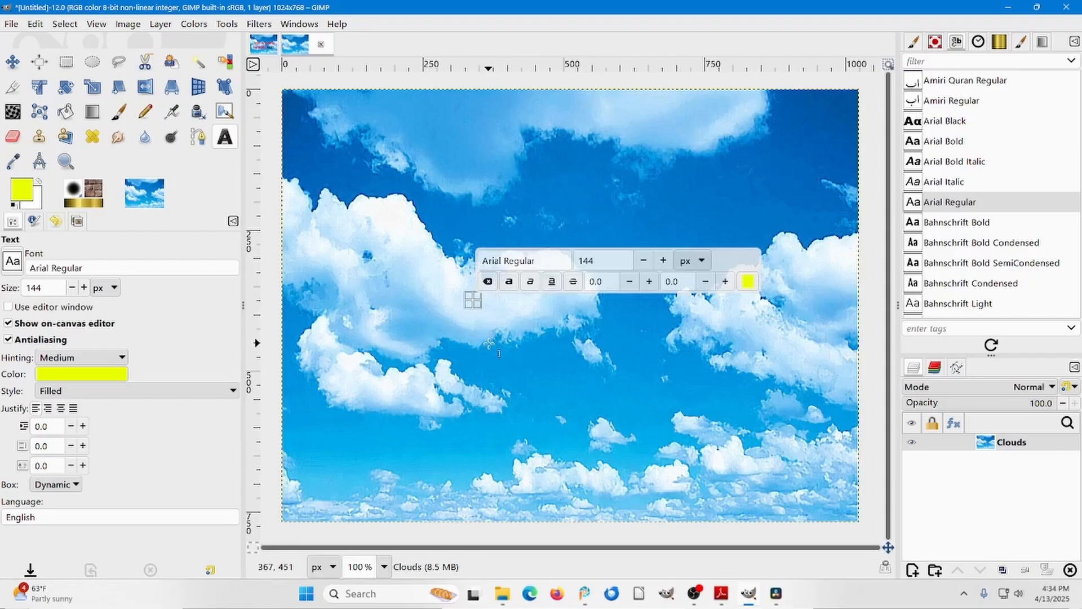
text(Mo)
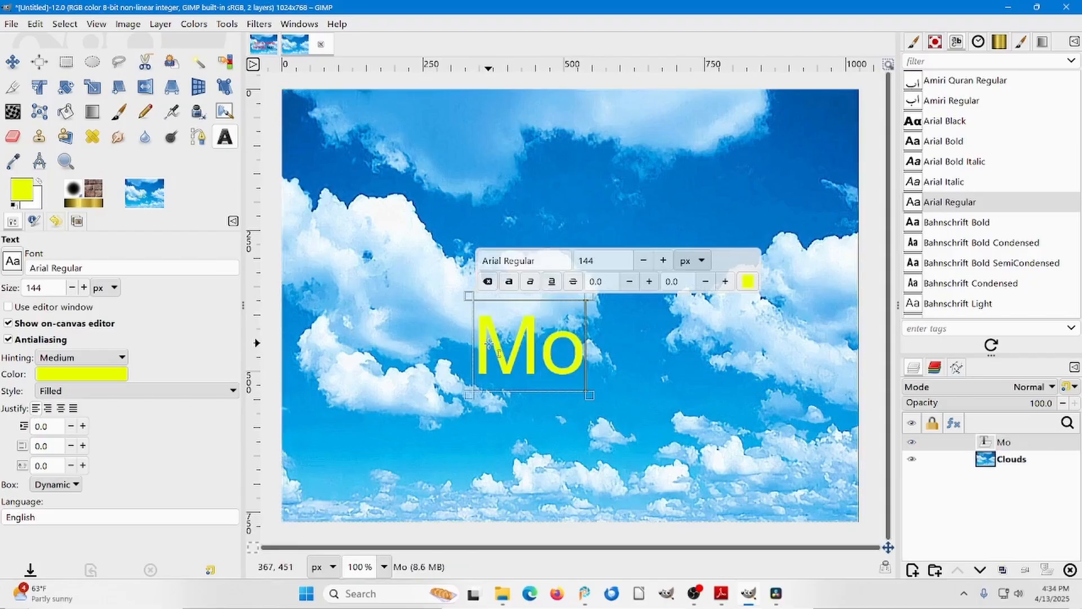
text(re Texrt)
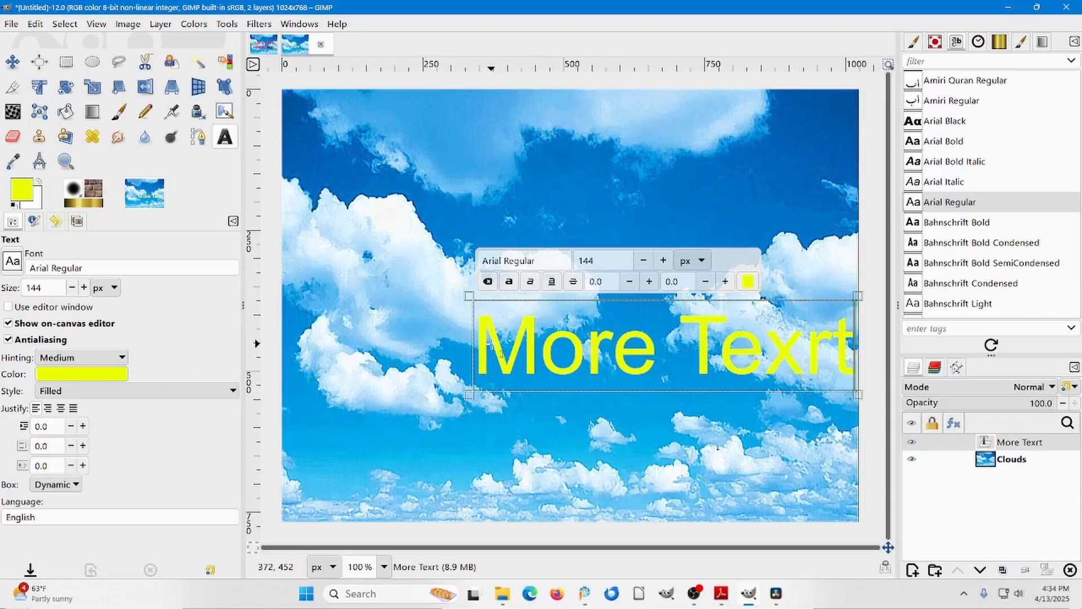
key(BackSpace)
key(BackSpace)
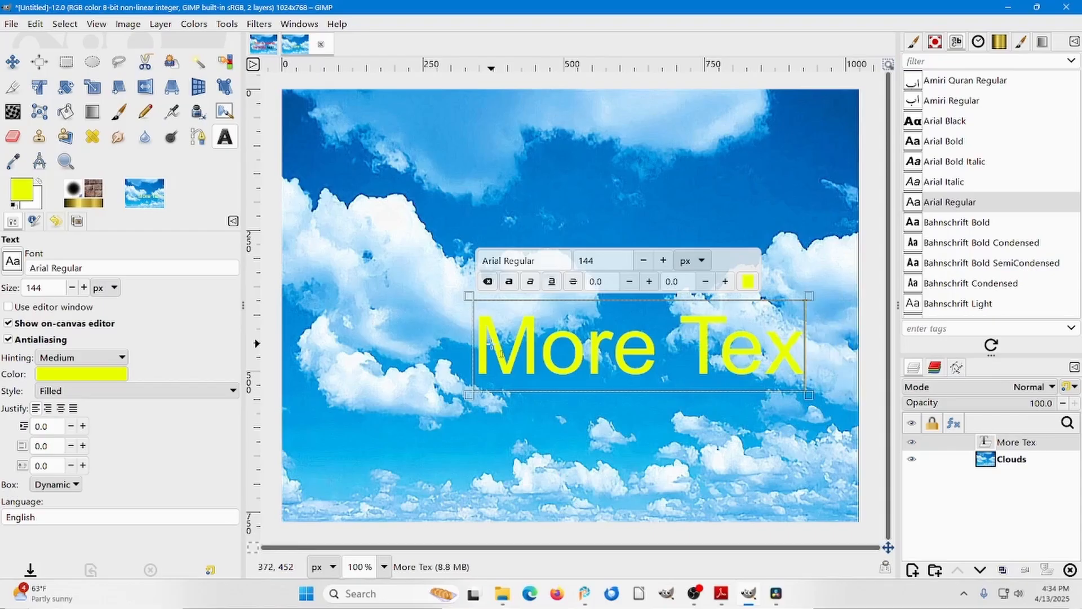
text(t)
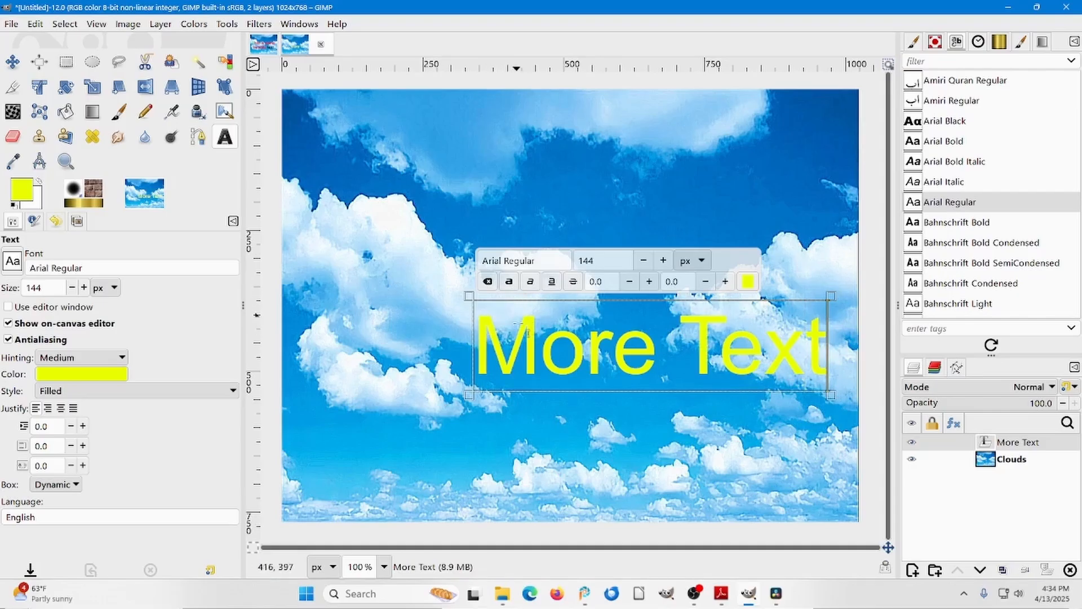
Make all of "More Text" bold and reposition it near the image's center, finishing with the Move tool active.
click(540, 345)
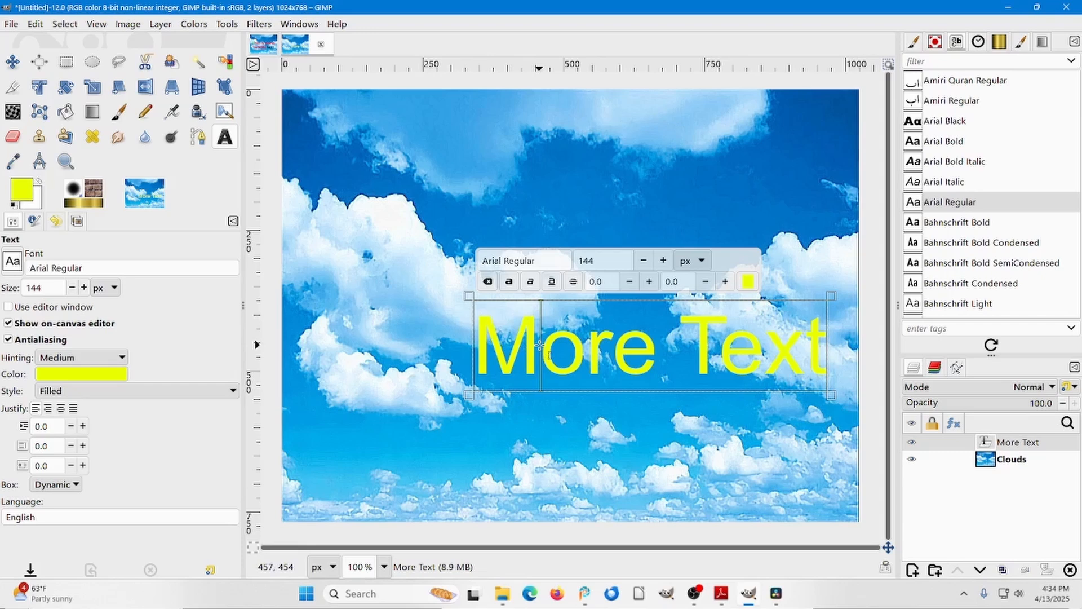
key(ctrl+a)
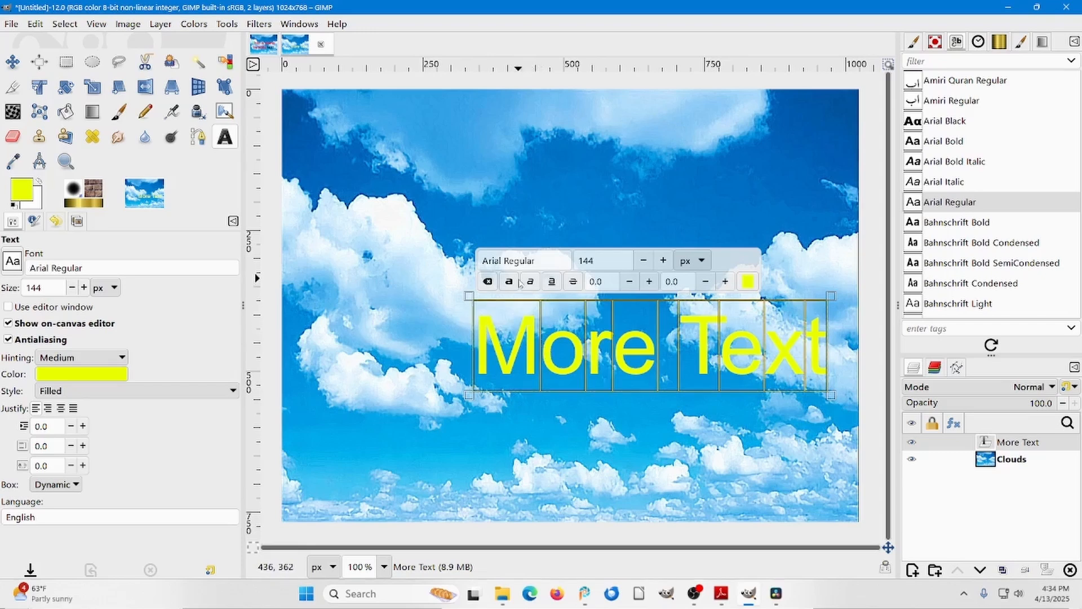
click(509, 282)
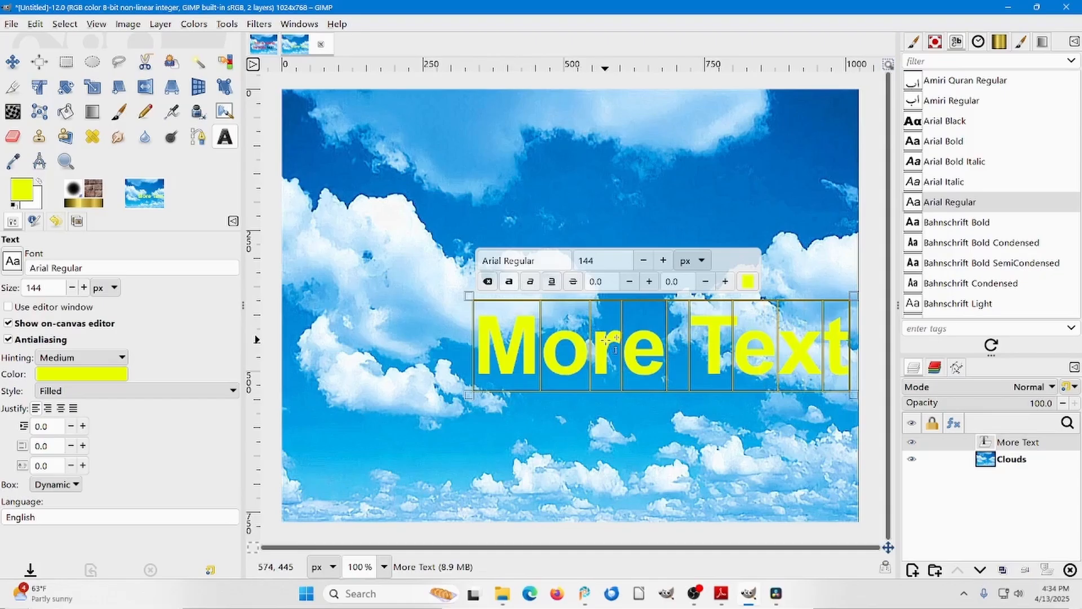
drag(605, 340, 530, 299)
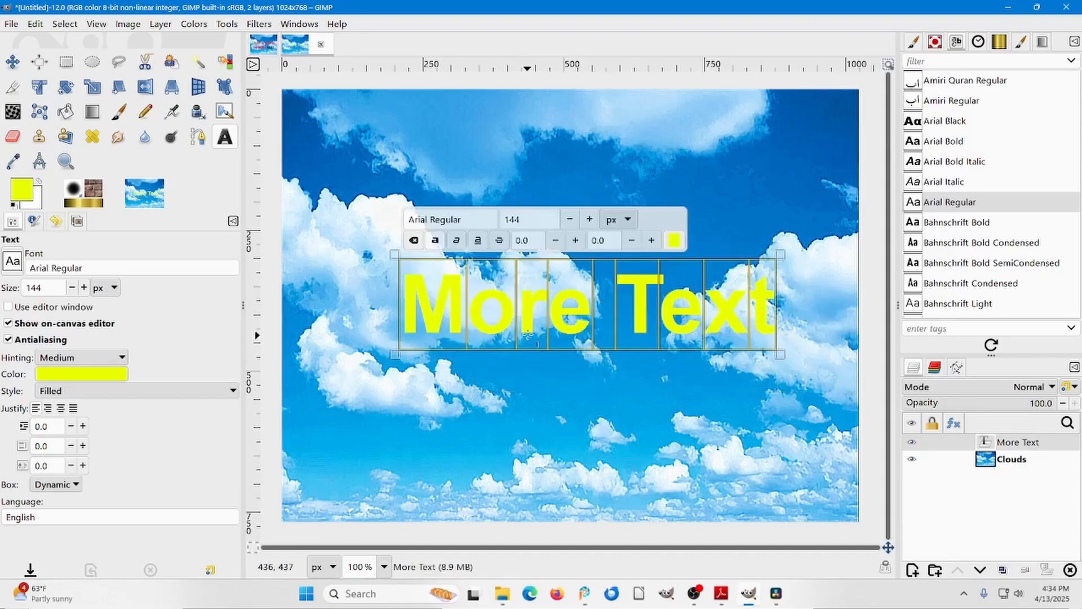
click(13, 63)
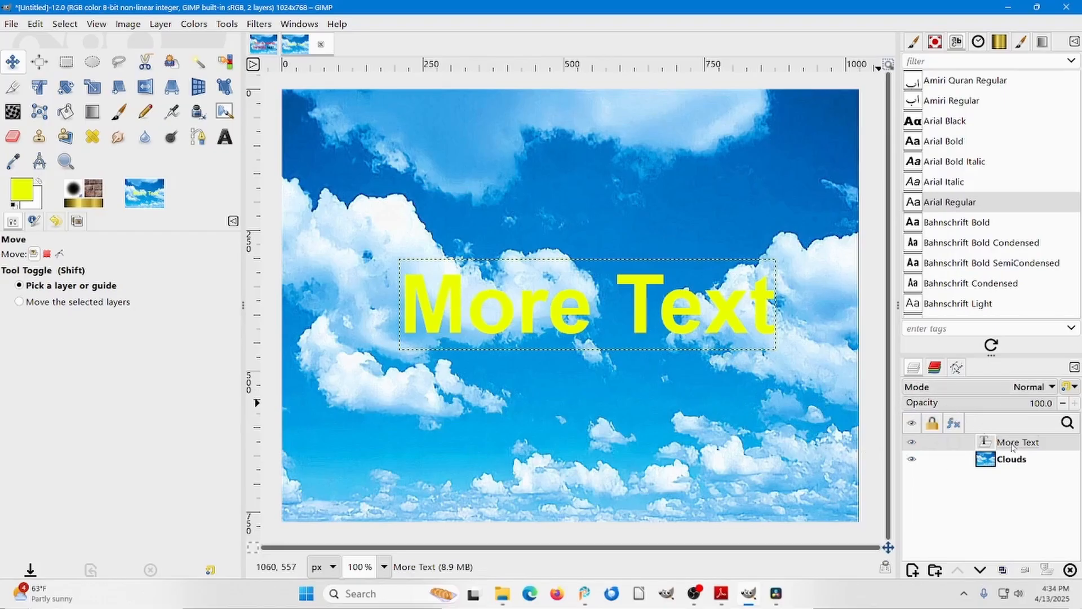
Start the Long Shadow filter on the "More Text" layer and set the shadow color to black (000000).
click(254, 24)
mouse_move(295, 165)
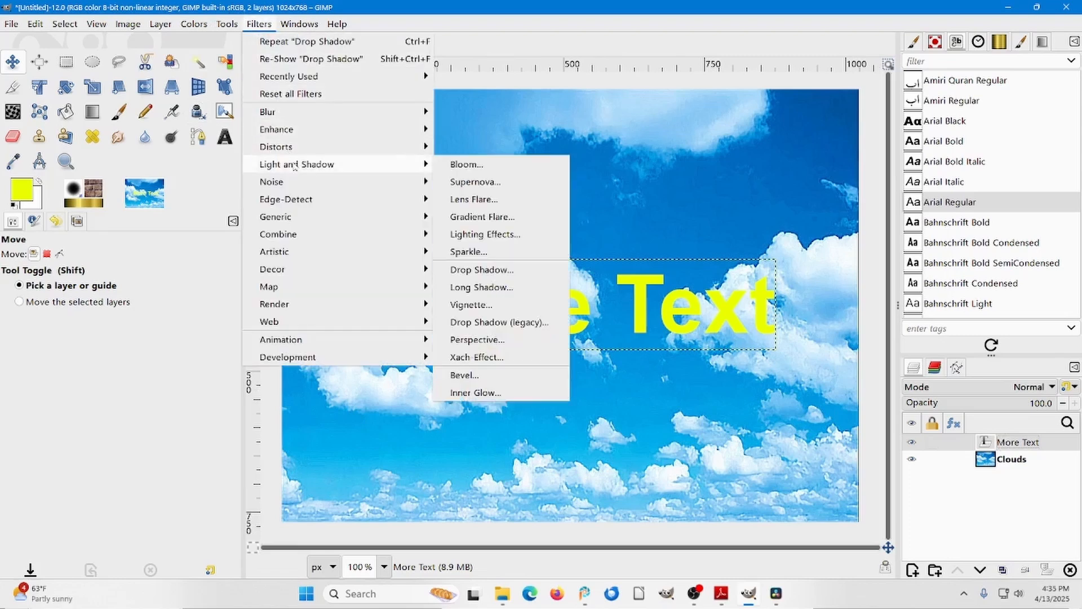
click(491, 286)
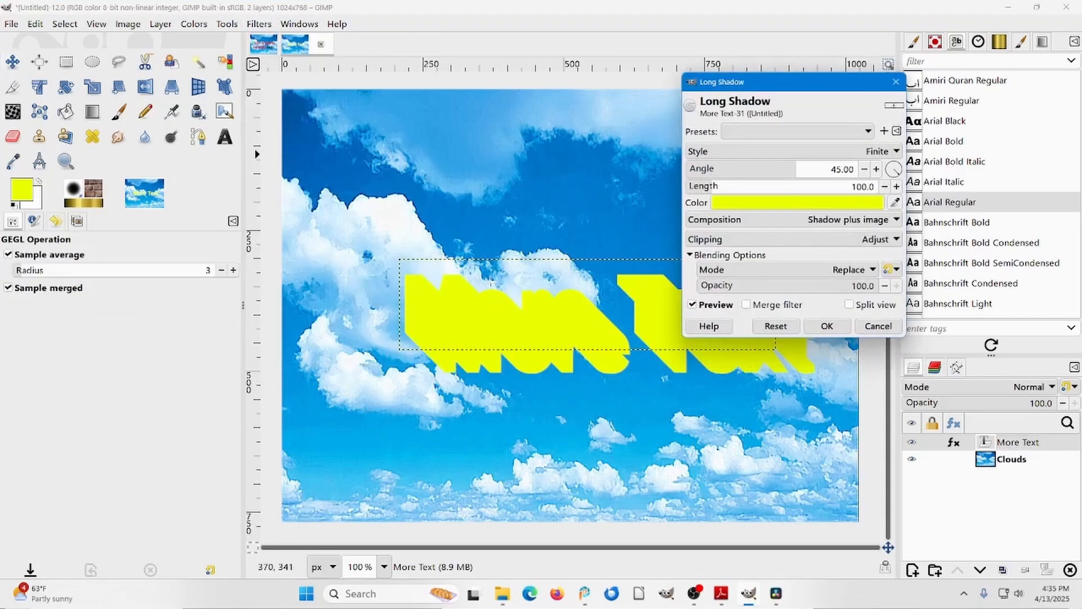
click(815, 203)
drag(681, 280, 645, 298)
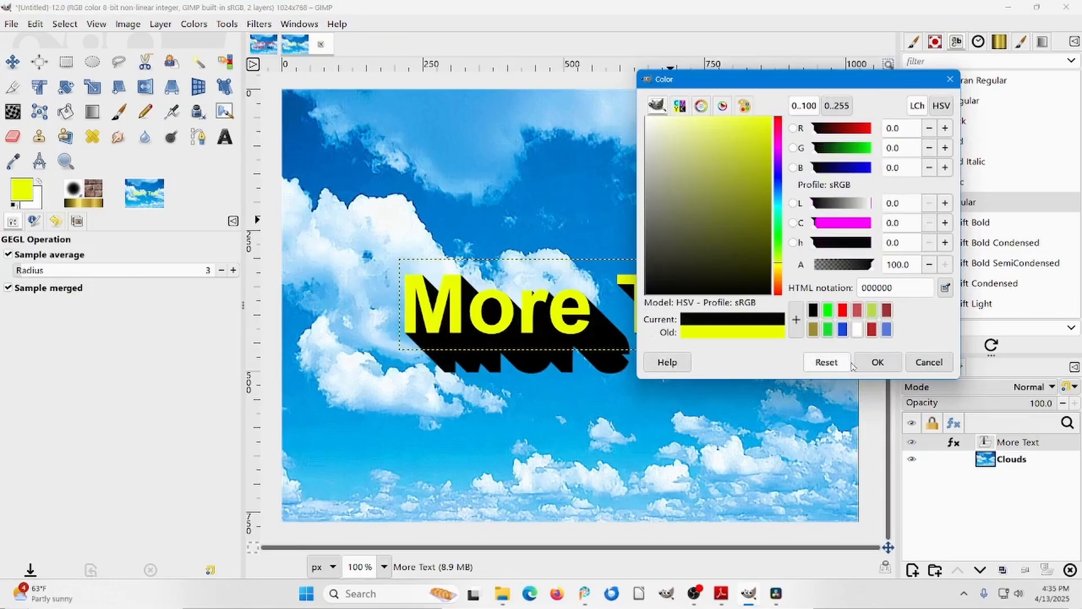
click(877, 362)
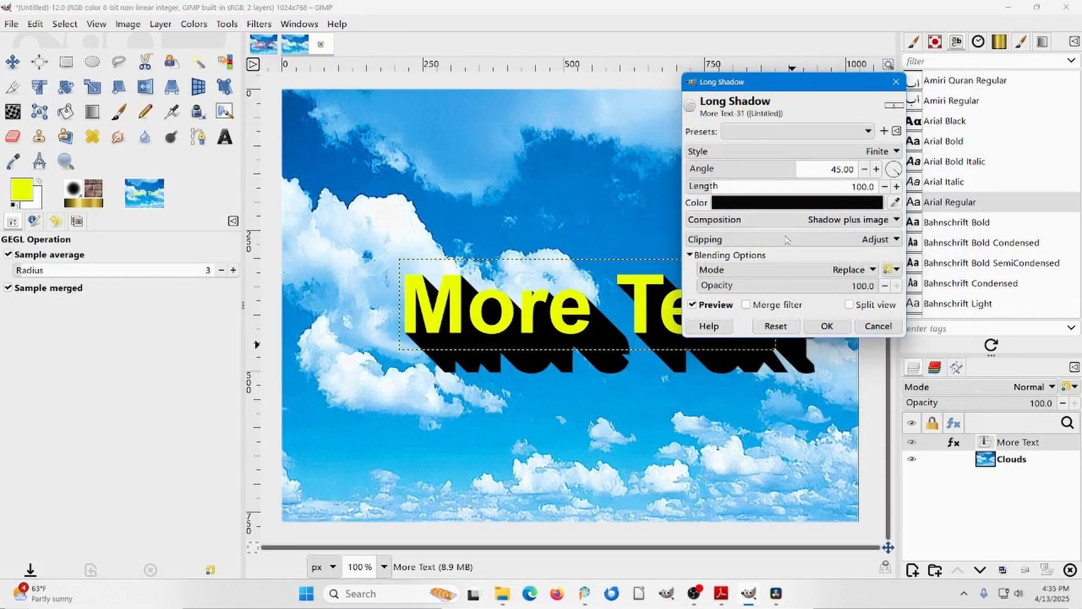
Set the long shadow's length to 145.9 and its angle to -150.51.
drag(790, 89, 834, 50)
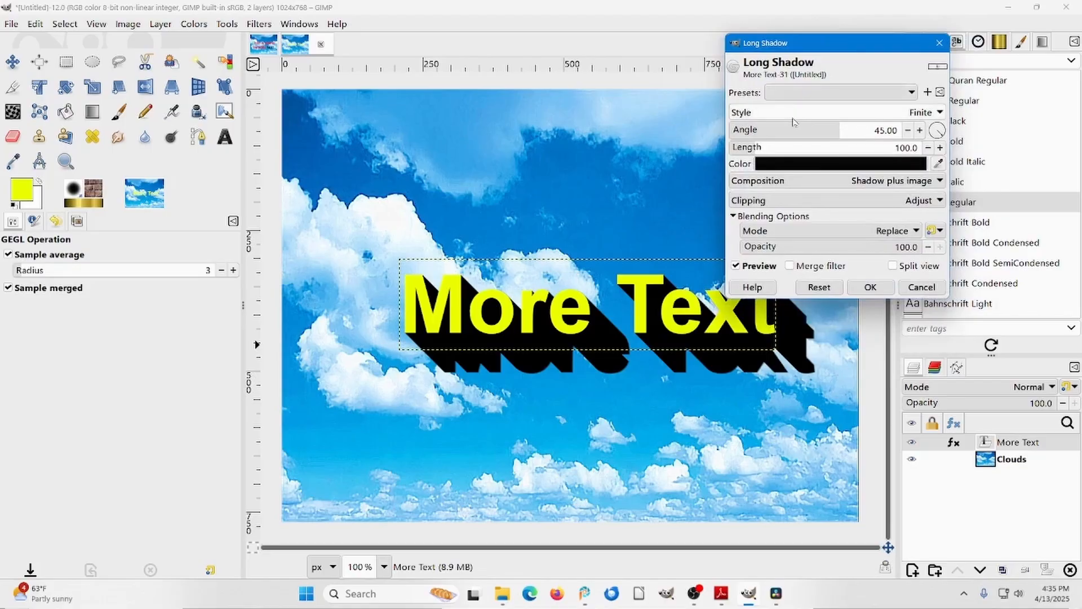
click(765, 148)
mouse_move(765, 148)
mouse_down()
mouse_move(777, 147)
mouse_move(755, 147)
mouse_up()
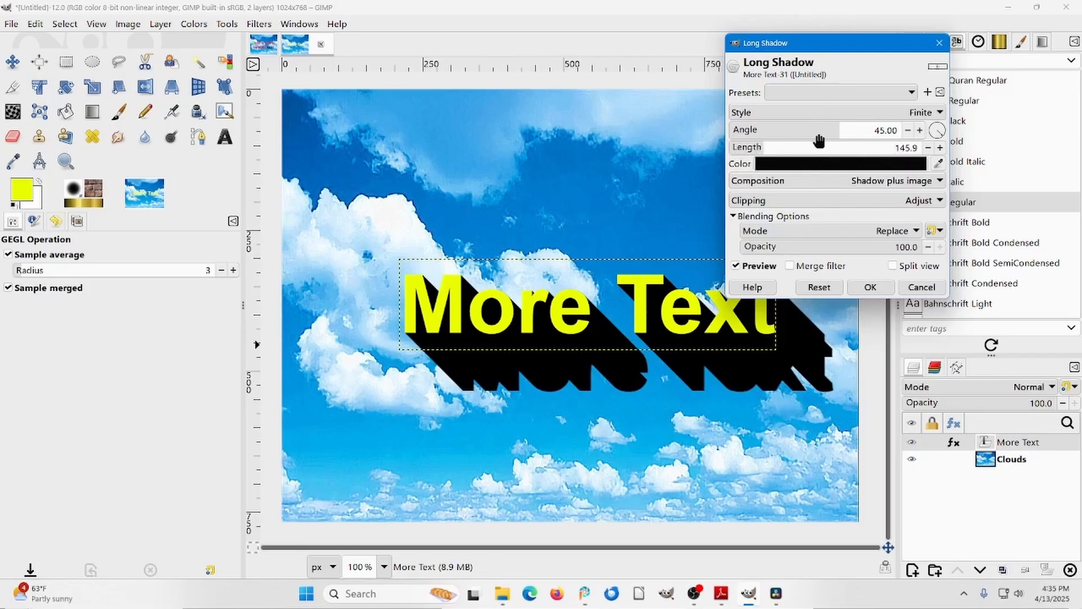
drag(843, 130, 747, 155)
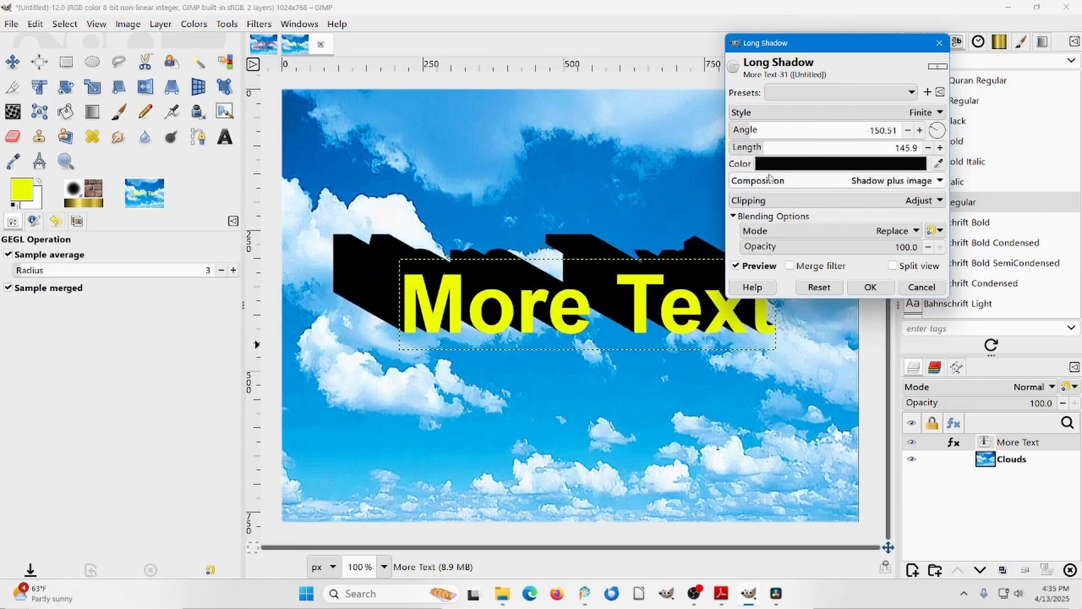
Try the Shadow only and Shadow minus image compositions, and return to Shadow plus image.
click(941, 181)
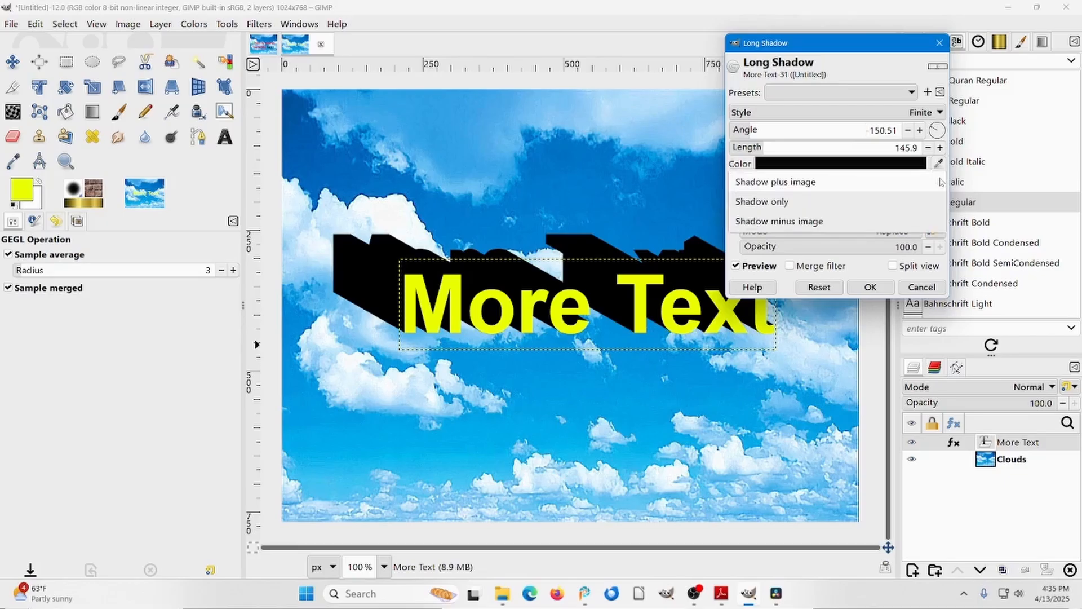
click(783, 202)
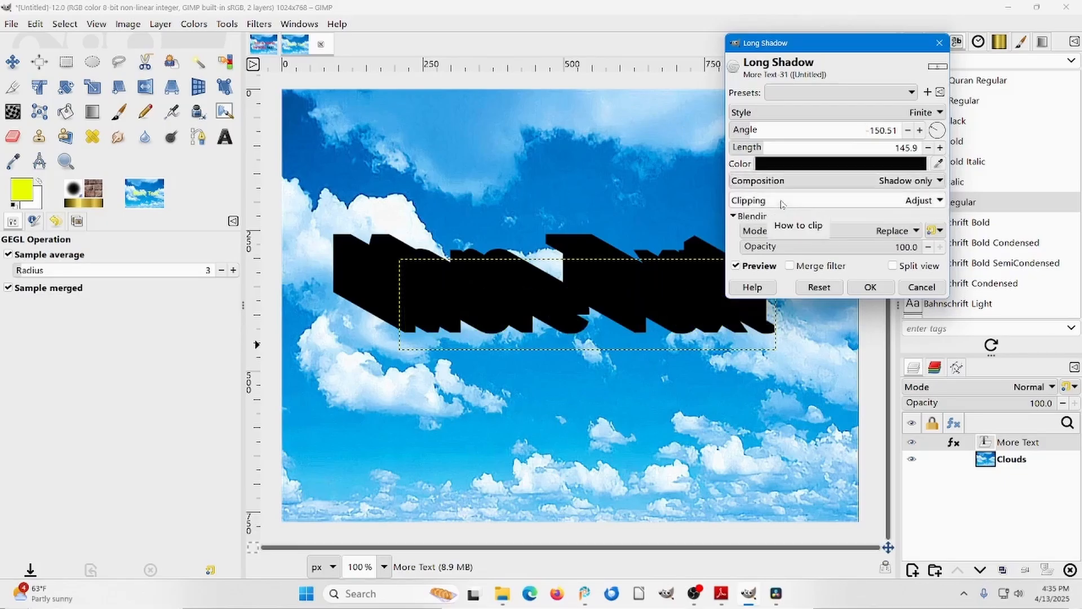
click(938, 181)
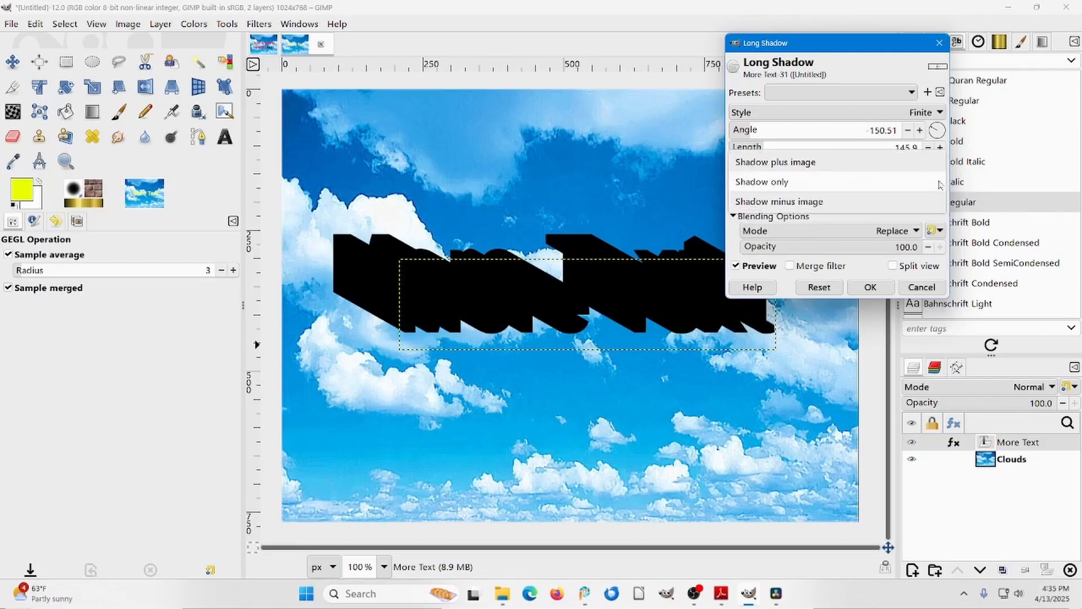
click(794, 207)
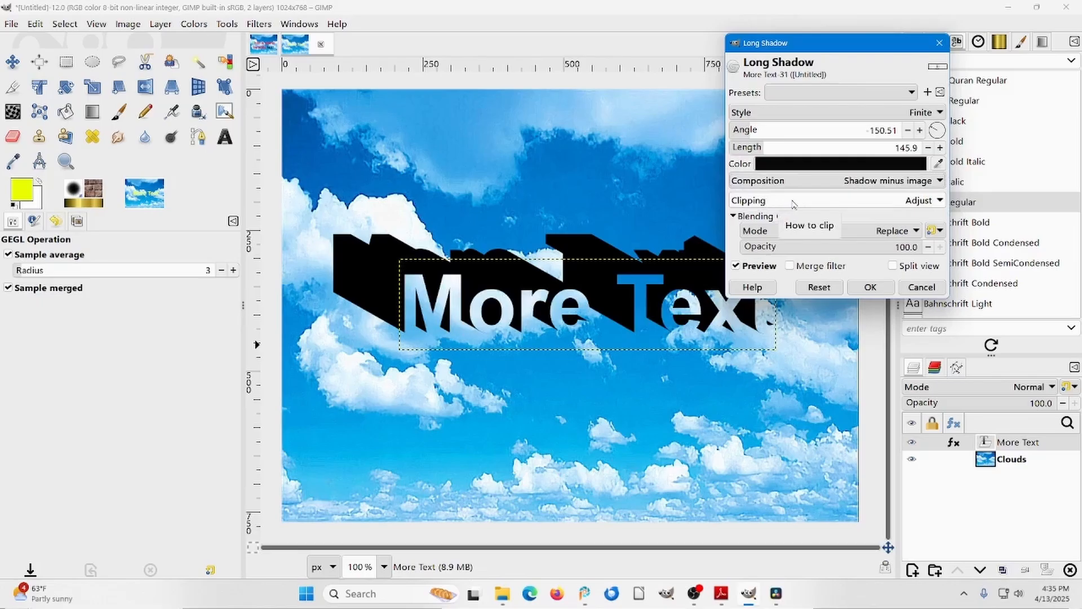
click(940, 181)
click(794, 149)
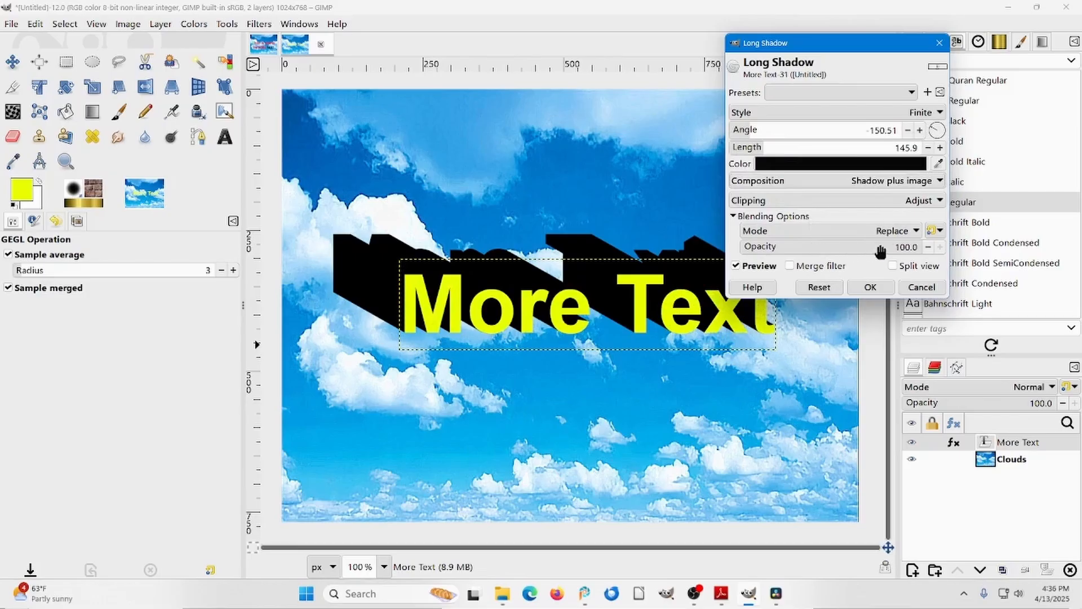
Set the shadow's blending mode to Behind and opacity to 57.6, and apply it angled toward the lower left of the text.
double_click(906, 247)
click(928, 247)
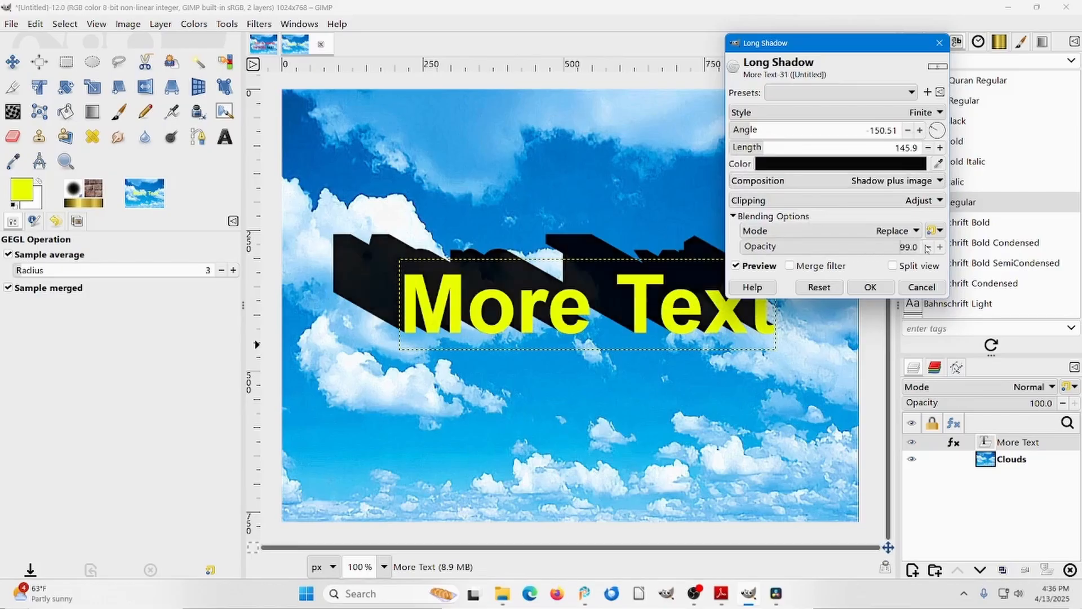
click(927, 247)
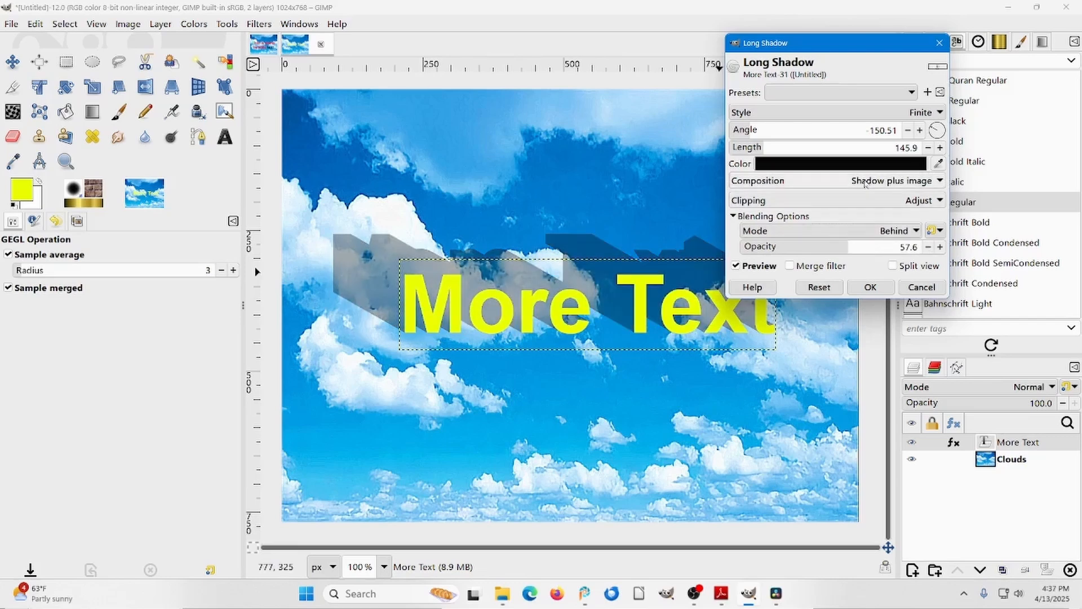
drag(933, 127, 896, 144)
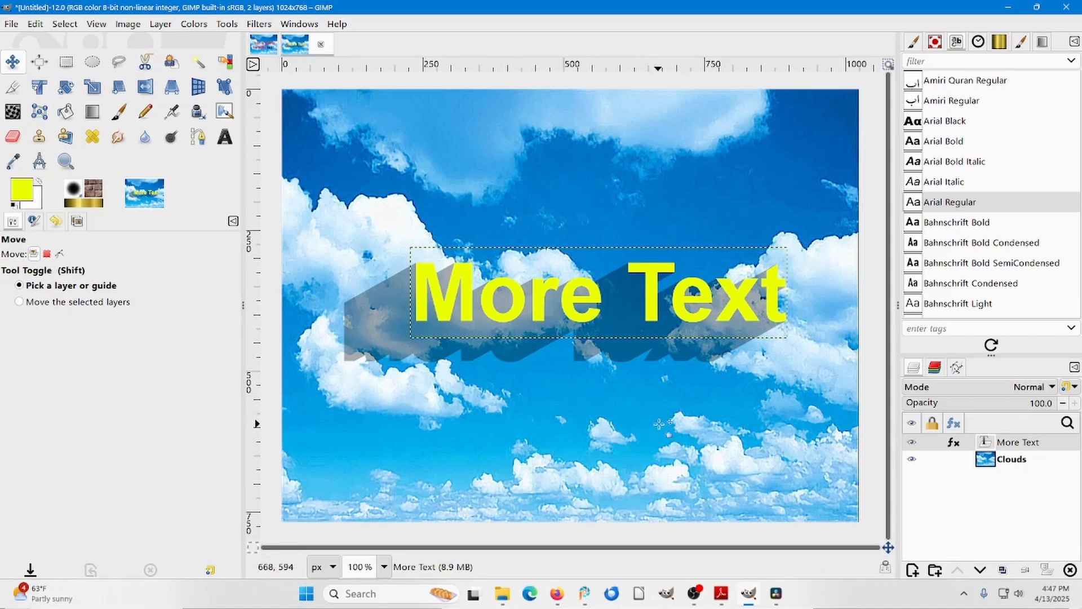
Copy the Figure 19 Tulips picture from the sample book in Adobe Reader and paste it into GIMP as a new image.
key(alt+Tab)
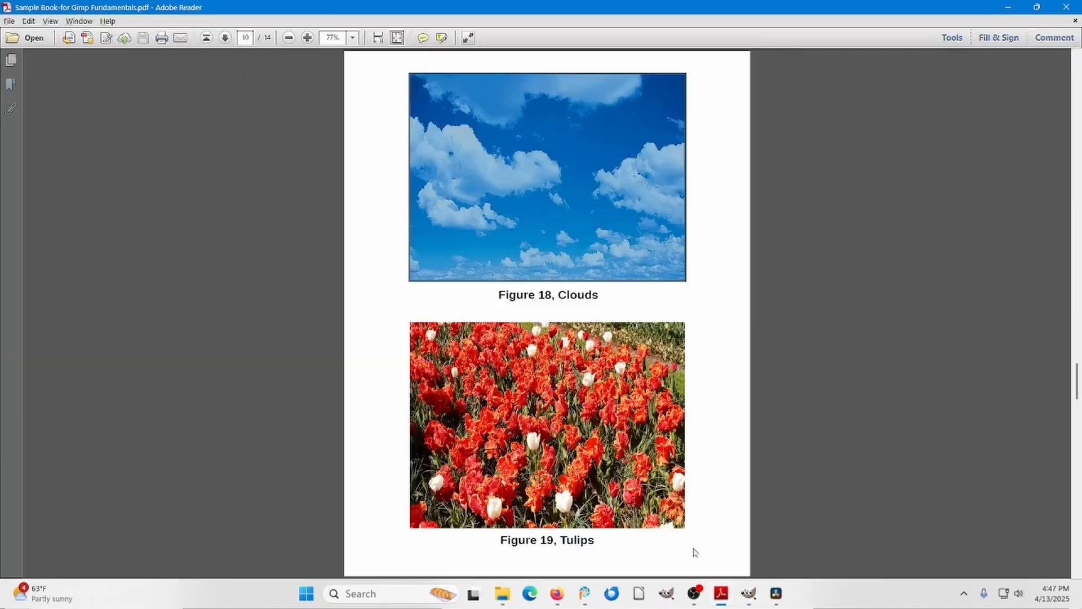
click(548, 425)
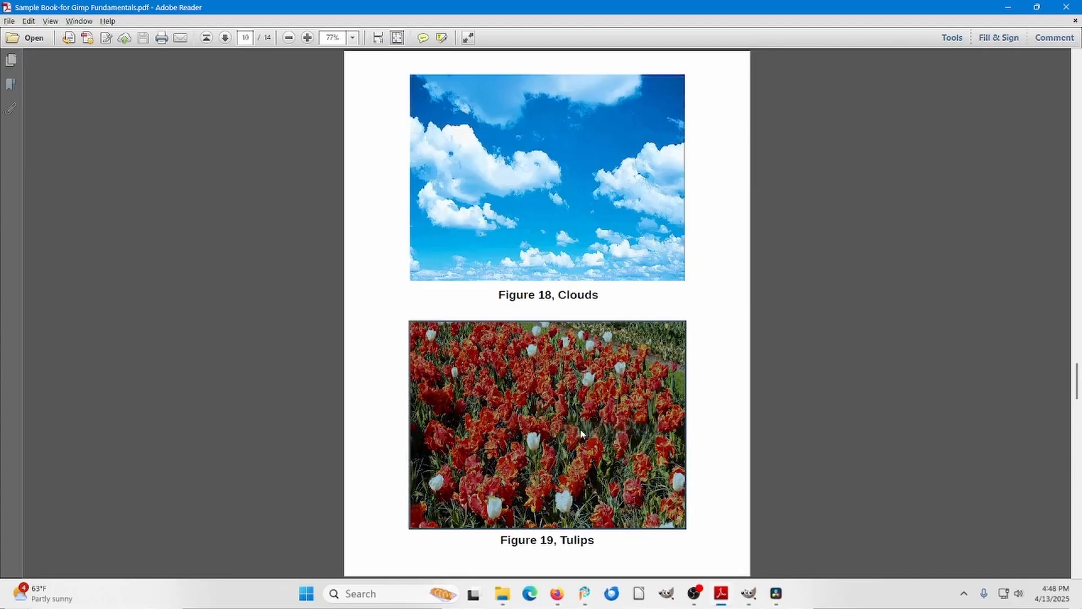
click(755, 600)
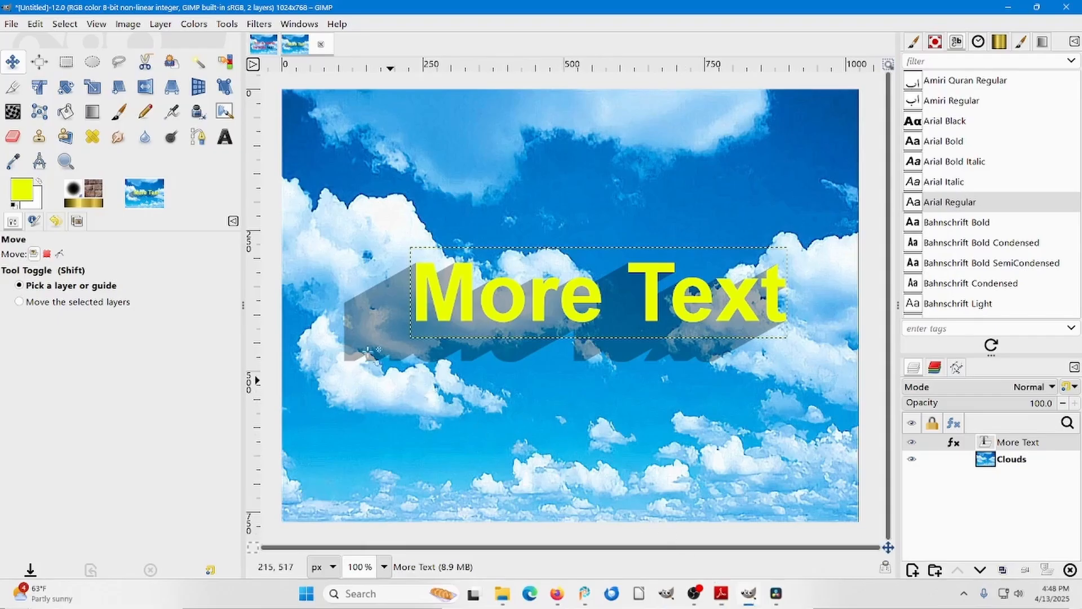
key(ctrl)
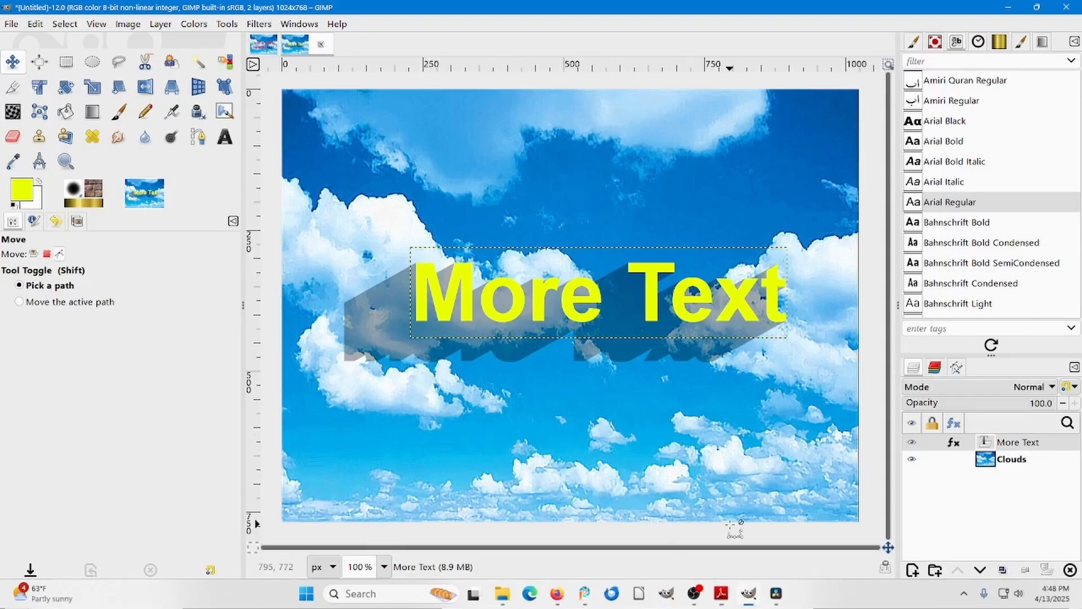
key(shift)
key(ctrl+shift+v)
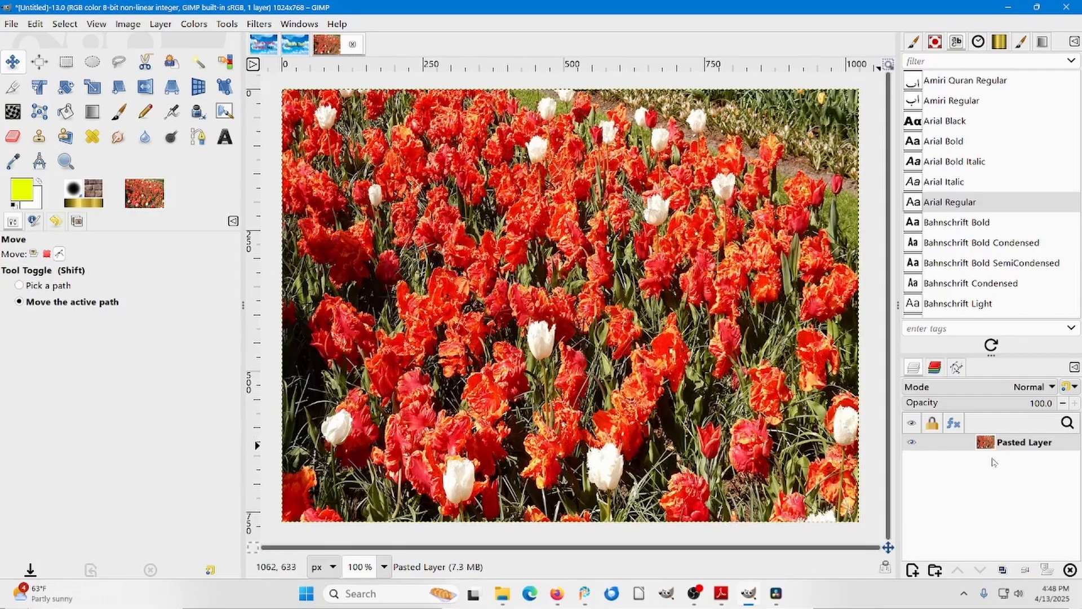
Rename the pasted layer as Tulips.
double_click(1009, 440)
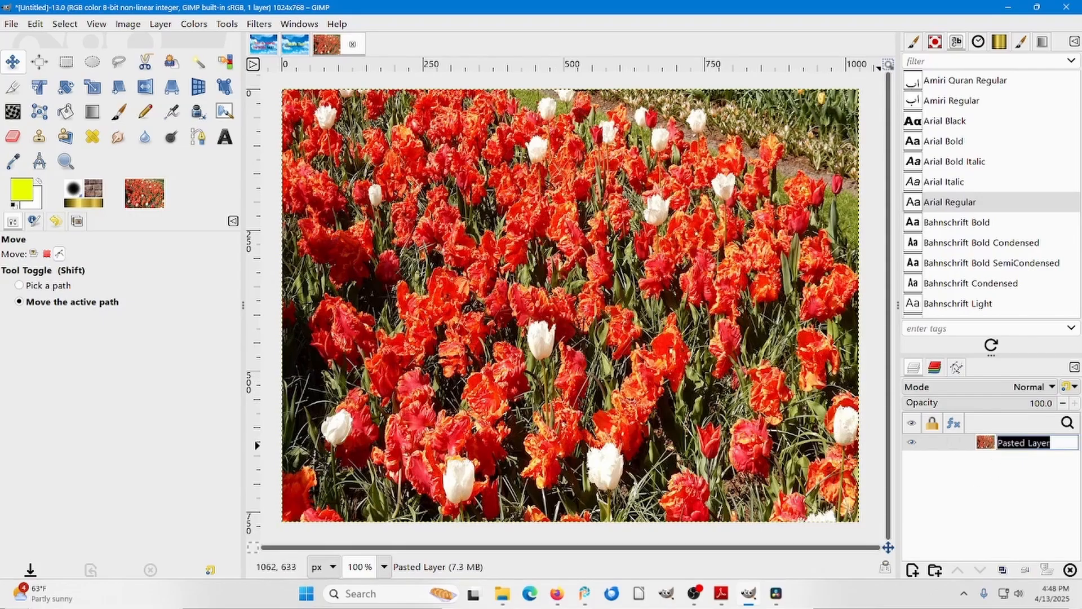
text(T)
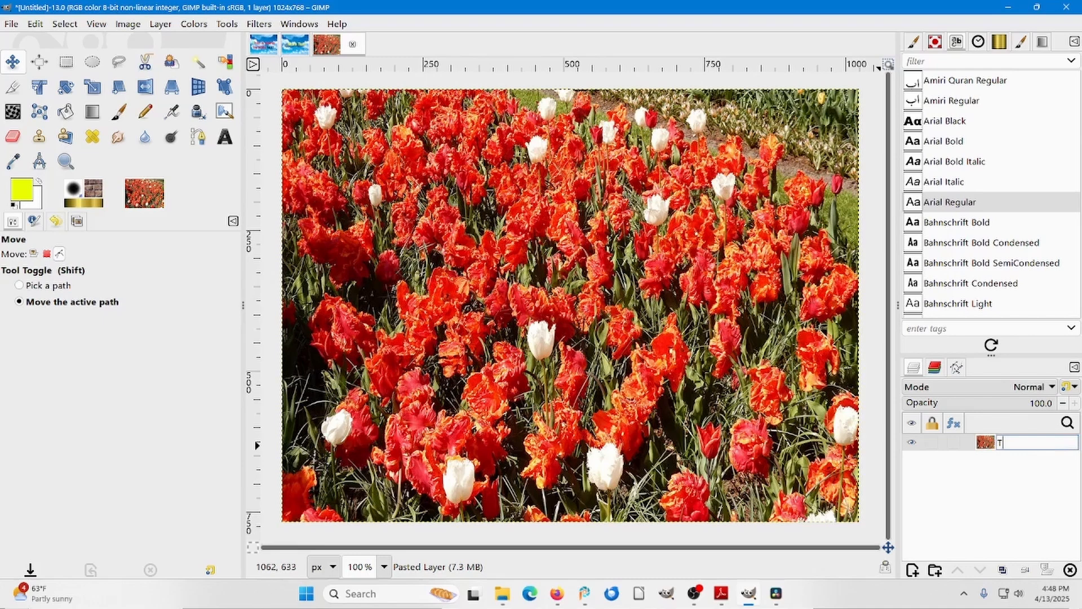
text(ulips)
key(Return)
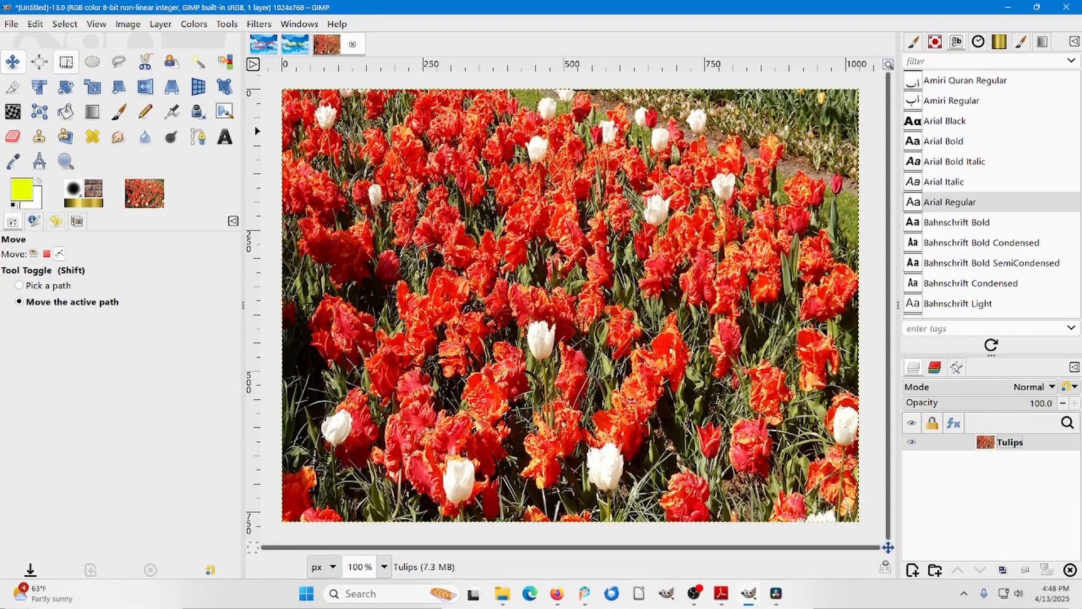
Select a rectangle of about 756 × 488 px in the middle of the tulips and clear it to white, with default black and white colors.
click(66, 62)
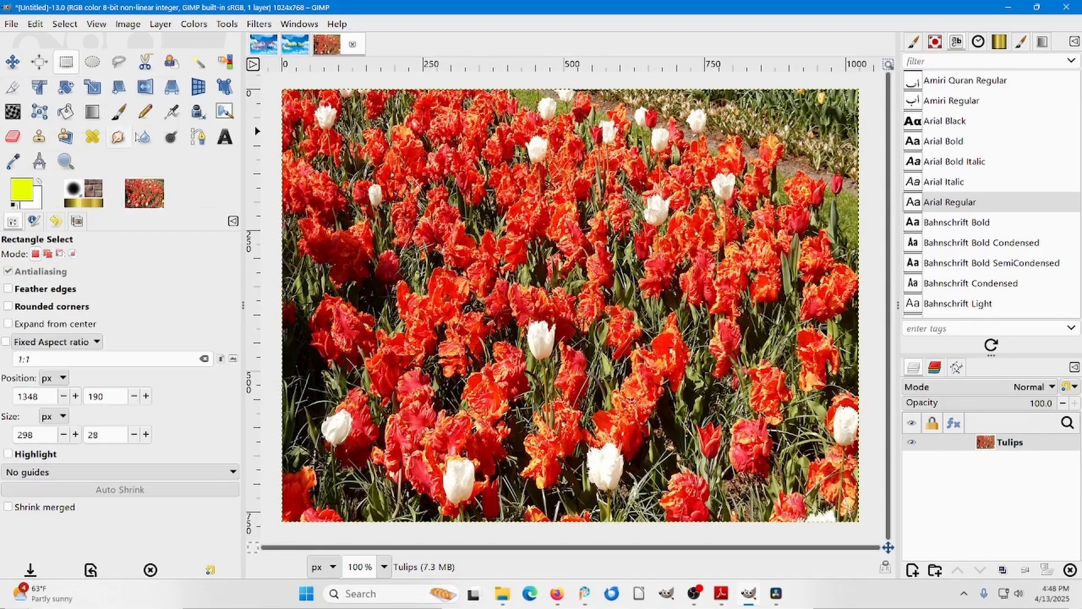
drag(372, 181, 799, 456)
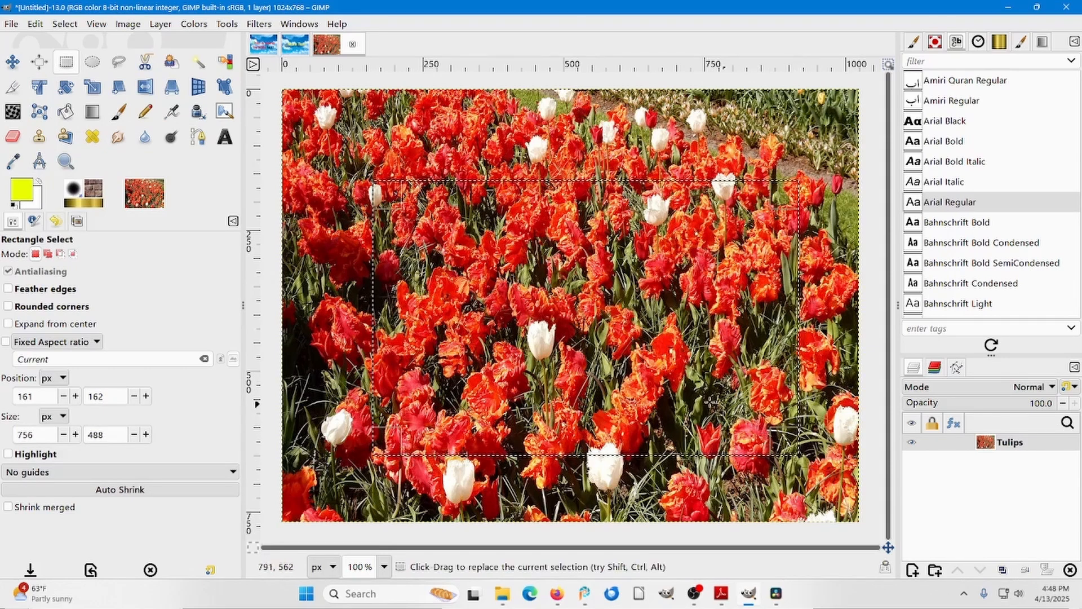
click(14, 205)
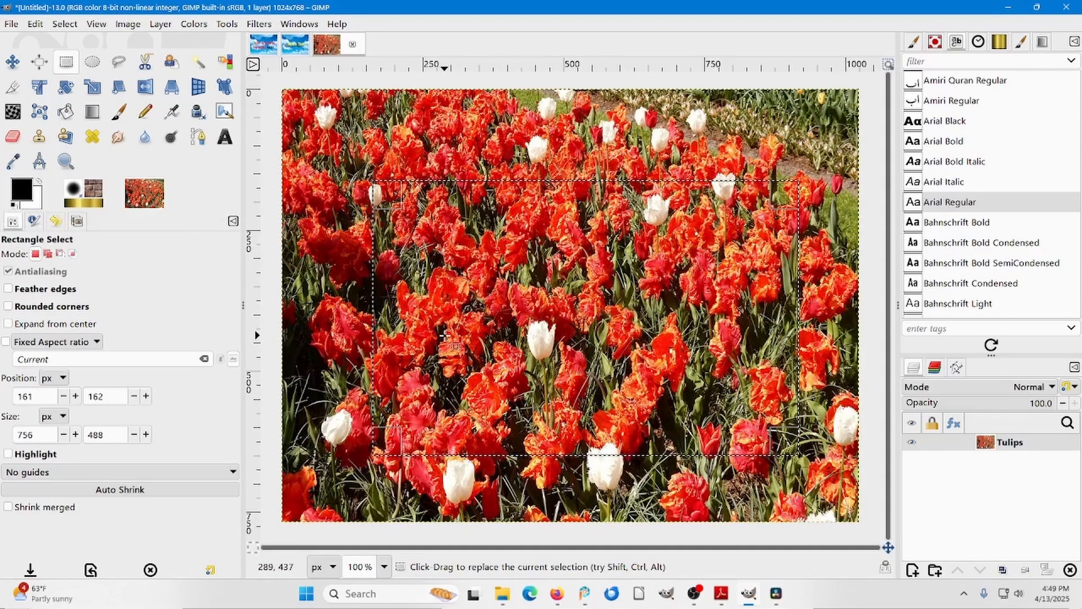
key(Delete)
click(536, 300)
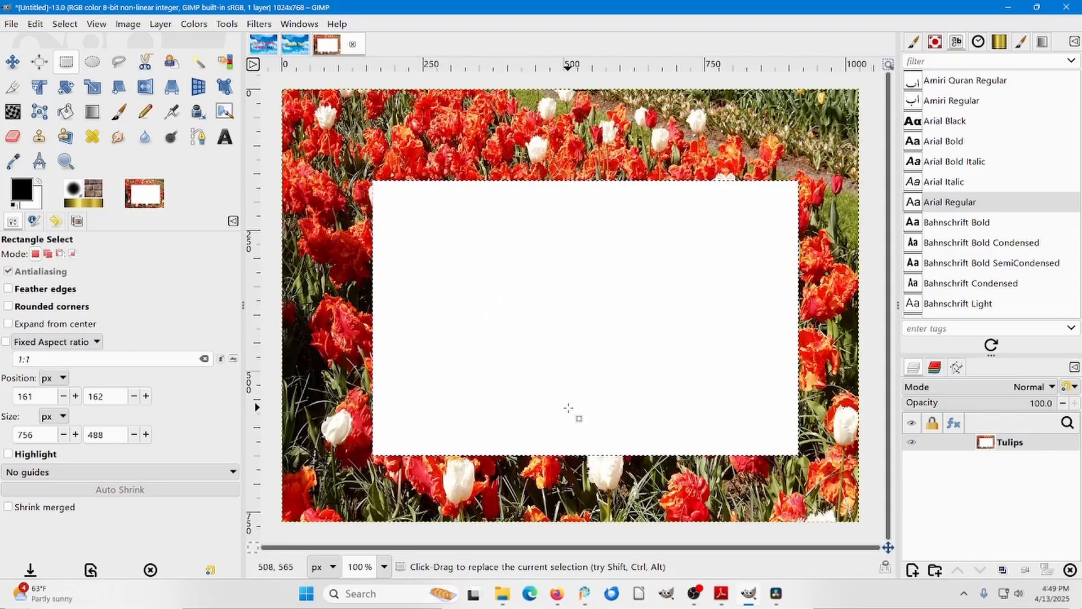
Switch to Firefox, copy the first paragraph of the Wikipedia Tulip article, and return to GIMP.
click(557, 596)
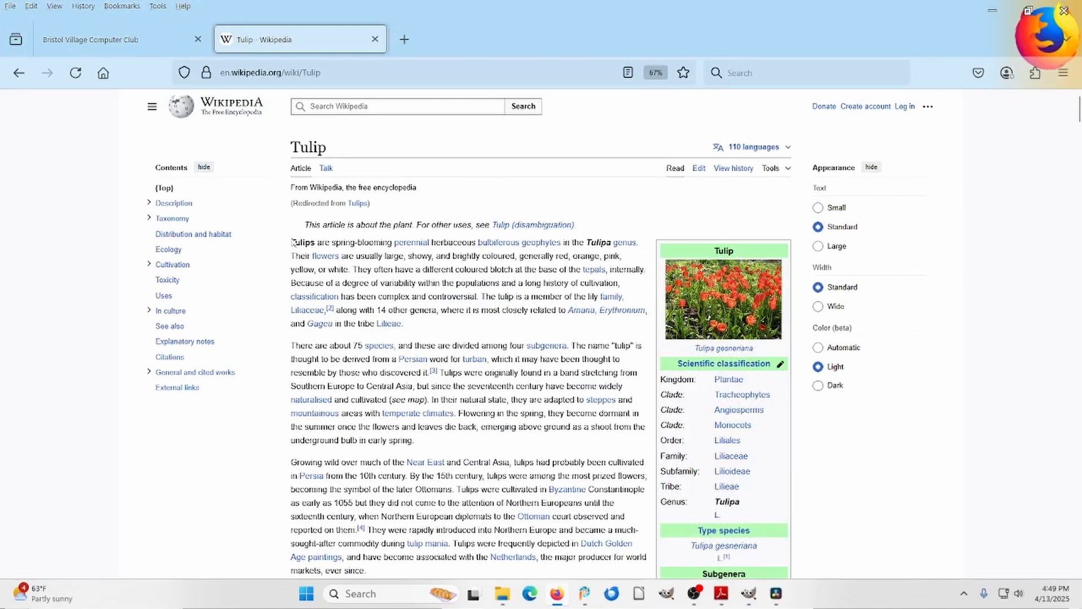
drag(292, 242, 412, 326)
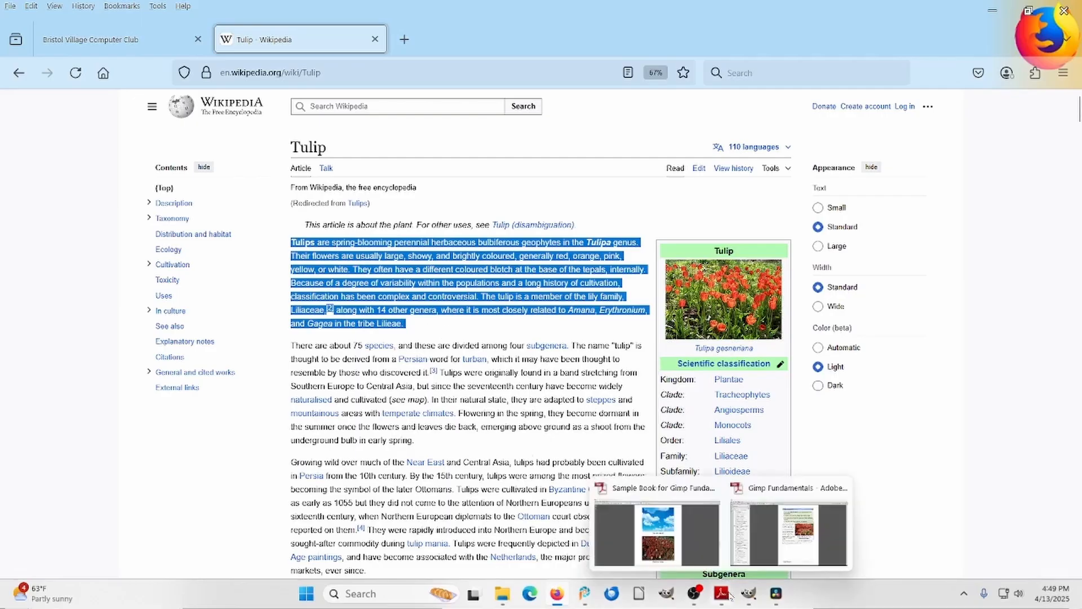
click(748, 593)
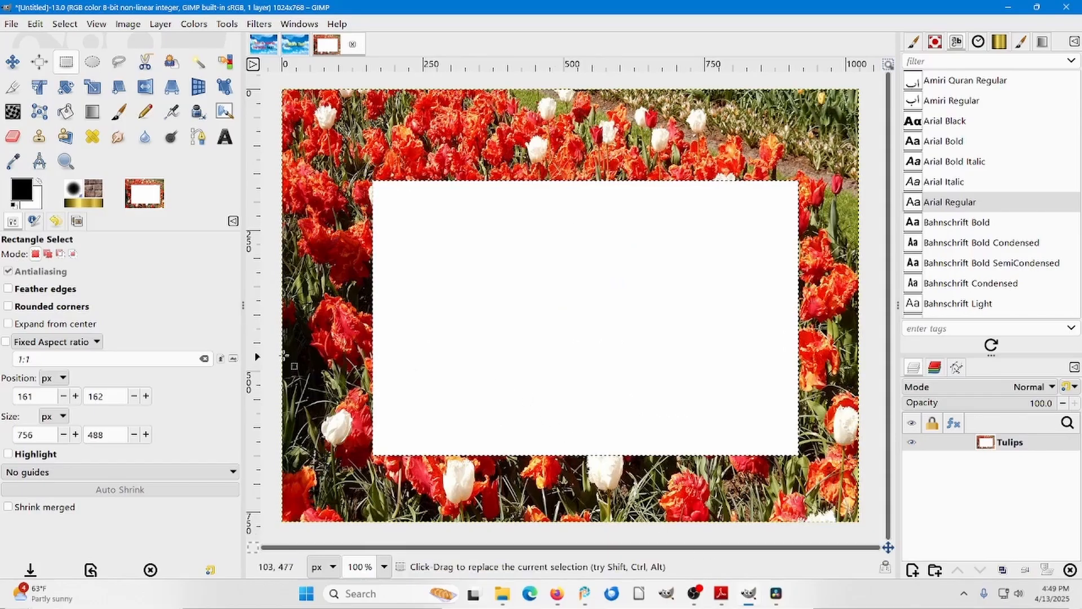
Try to paste the copied paragraph at 144 px into a text box over the white rectangle, and undo the paste.
click(225, 137)
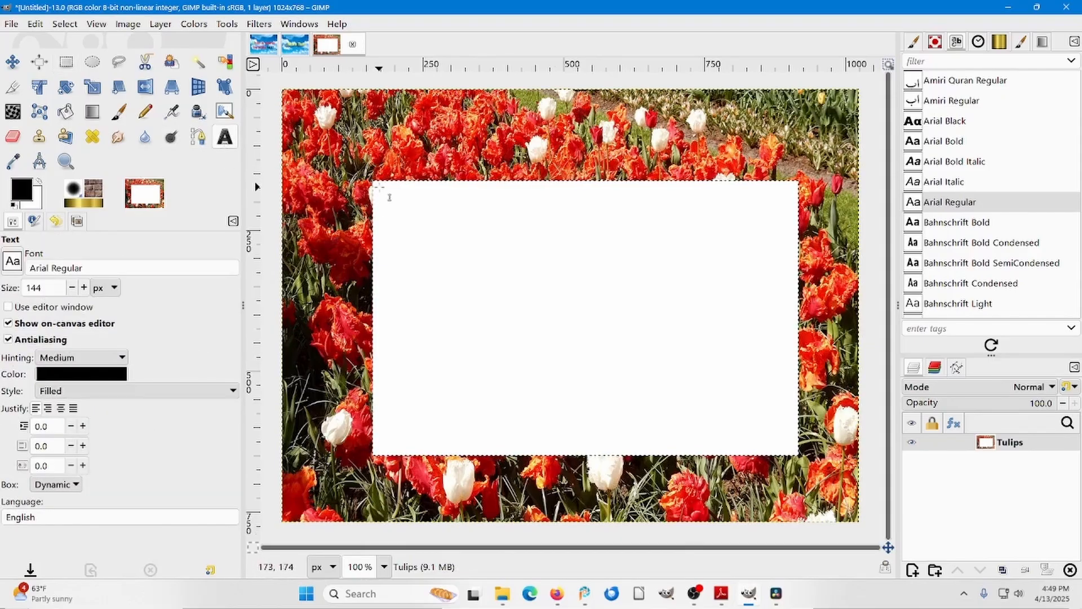
drag(378, 188, 791, 454)
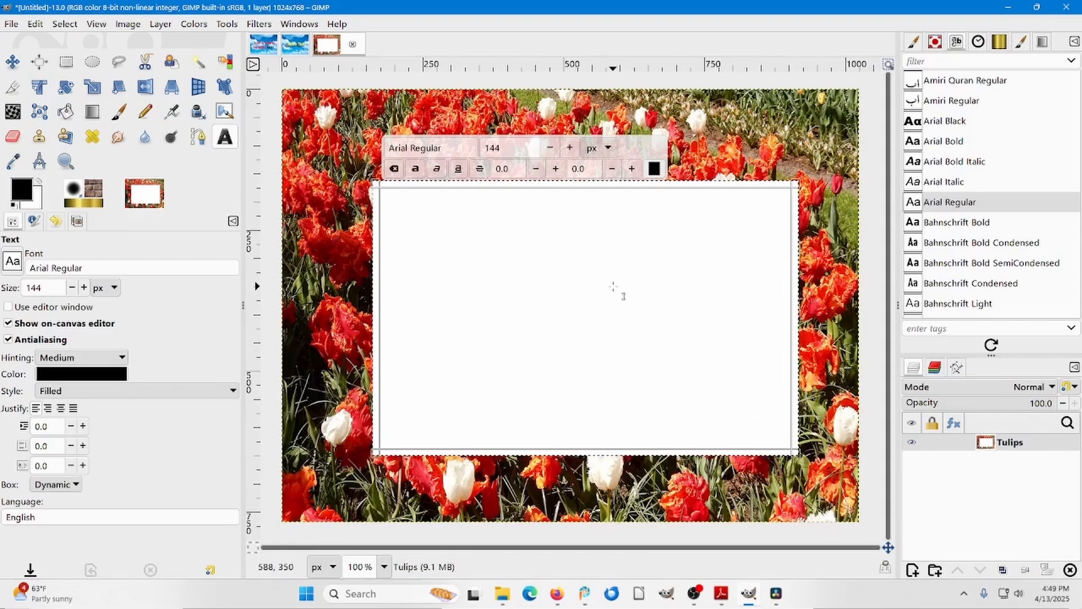
key(ctrl+v)
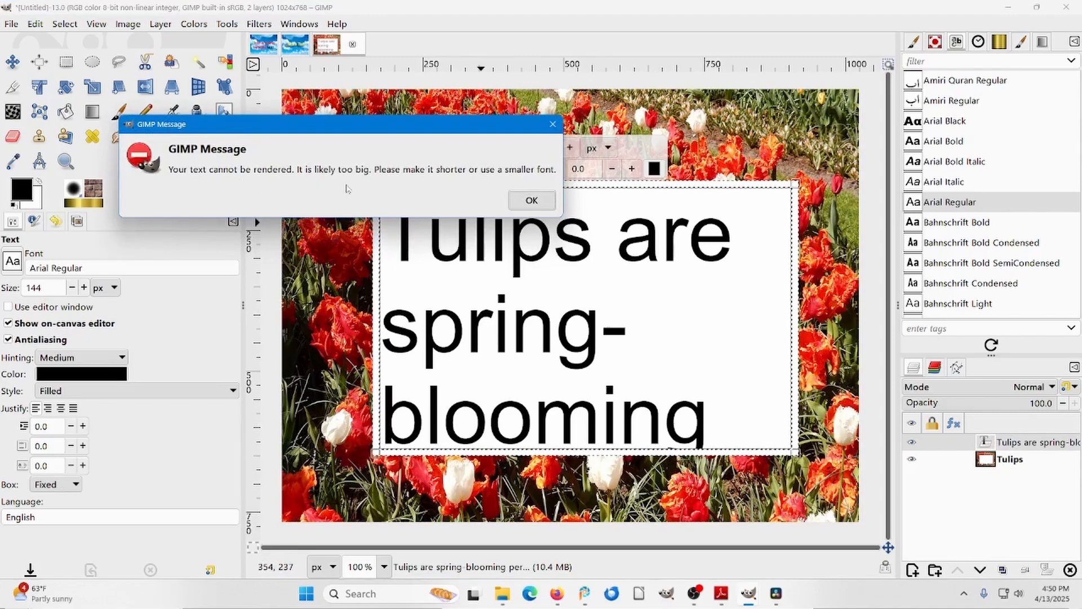
click(530, 200)
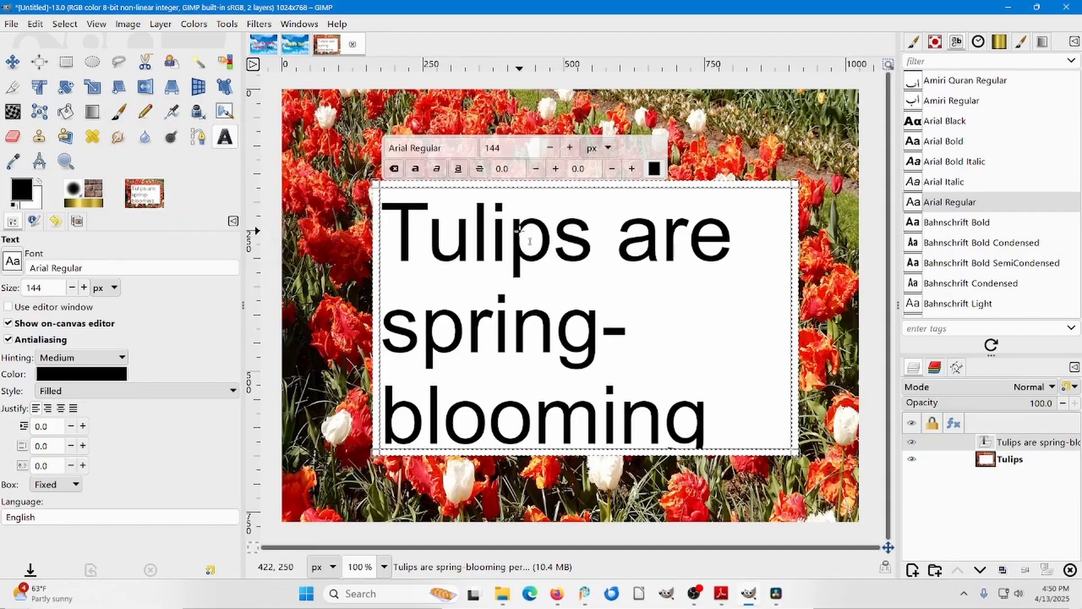
key(ctrl+z)
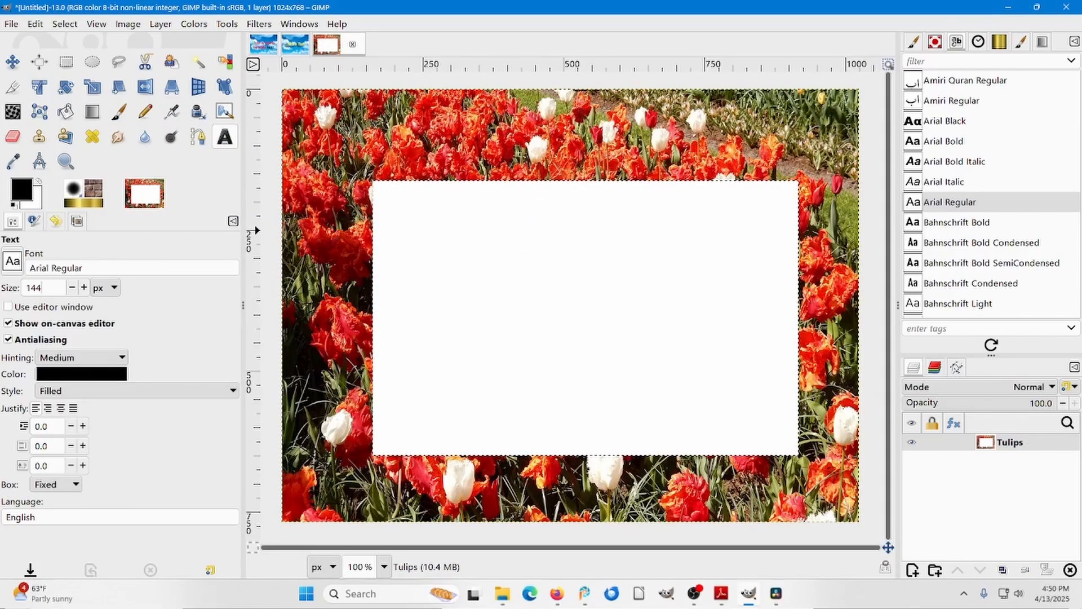
Create a fixed text box just inside the white rectangle with Arial Regular at 12 px and paste the copied tulip paragraph into it.
drag(43, 288, 26, 288)
text(12)
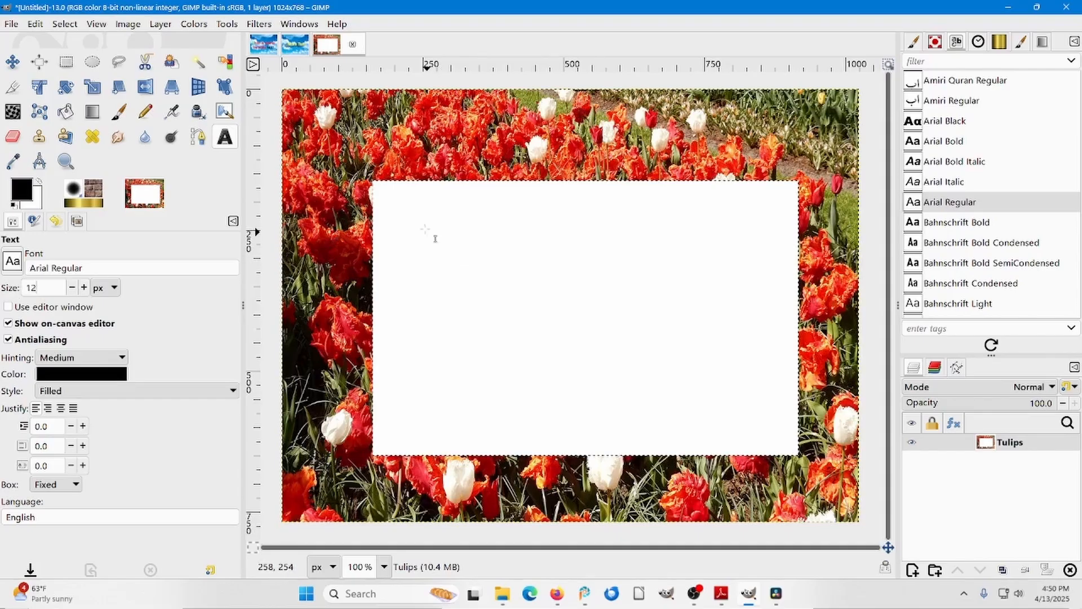
drag(381, 191, 792, 447)
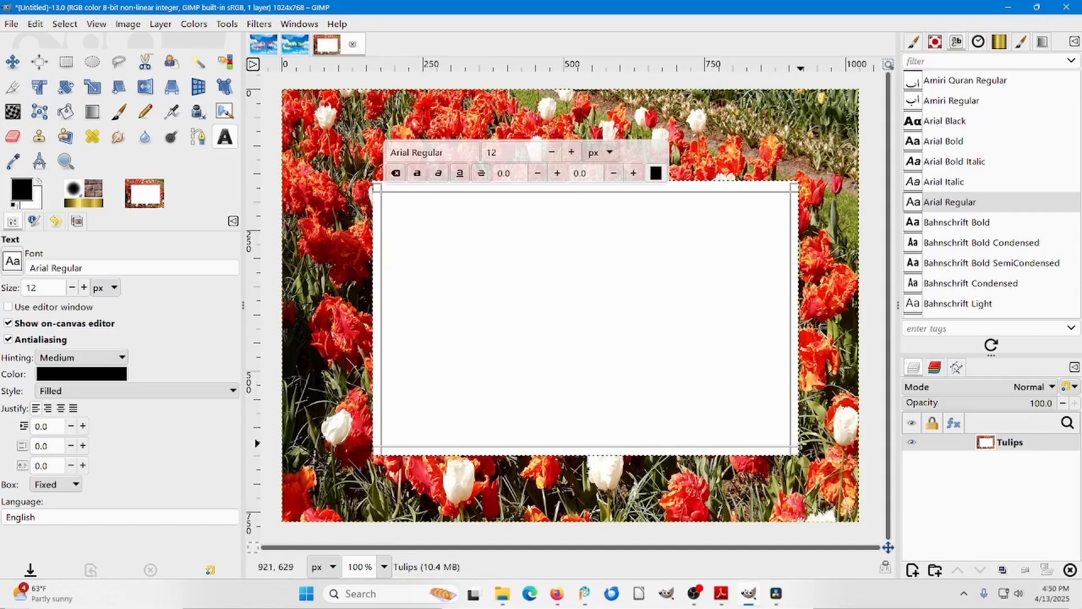
text(Tulips are spring-blooming perennial herbaceous bulbiferous geophytes in the Tulipa genus. Their flowers are usually large, showy, and brightly coloured, generally red, orange, pink, yellow, or white. They often have a different coloured blotch at the base of the tepals, internally. Because of a degree of variability within the populations and a long history of cultivation, classification has been complex and controversial. The tulip is a member of the lily family, Liliaceae [2] along with 14 other genera, where it is most closely related to Amana, Erythronium, and Gagea in the tribe Lilieae.)
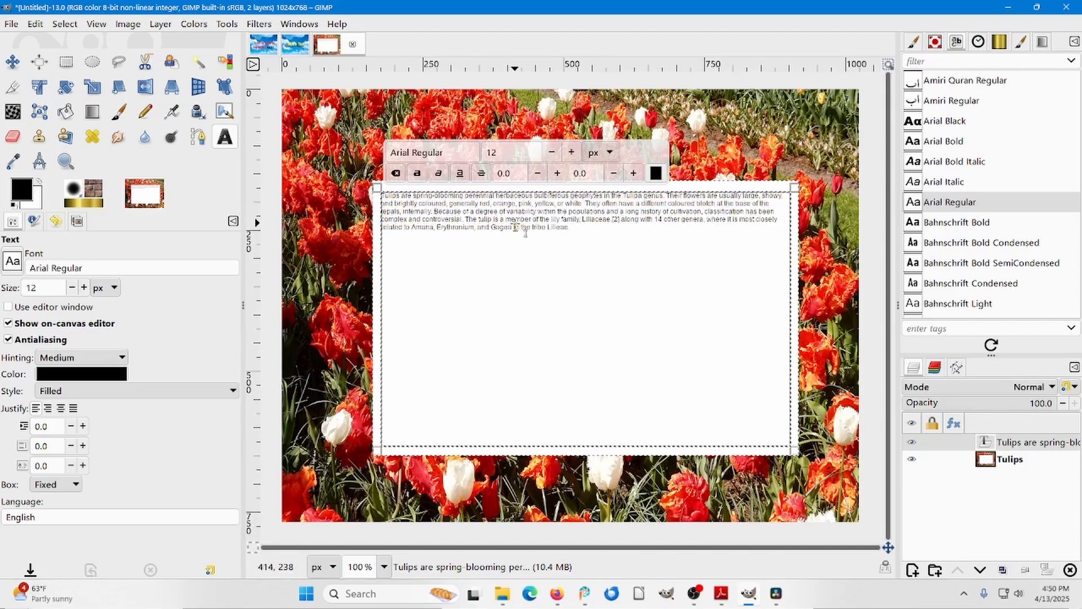
Format the selected paragraph at 30 px, filled justification and bold, and finish with the Move tool active.
click(572, 152)
click(572, 152)
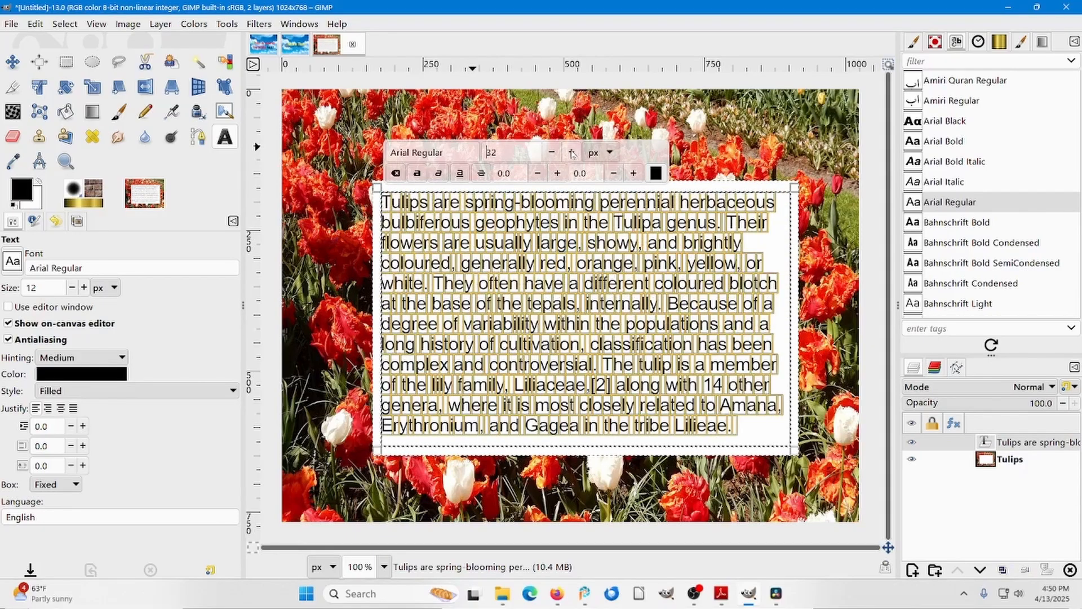
click(551, 153)
click(551, 153)
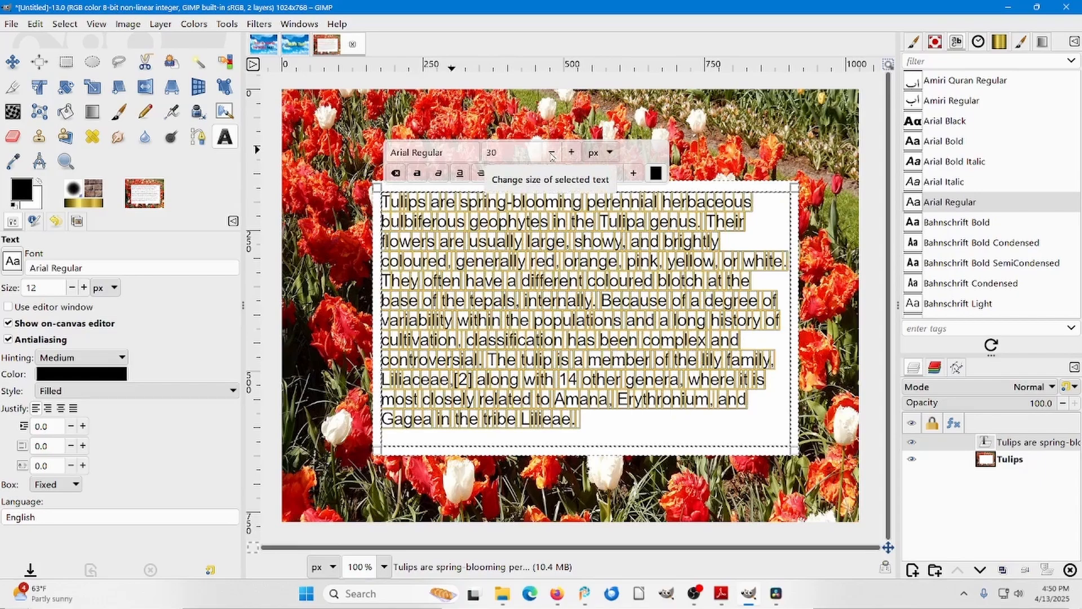
click(74, 409)
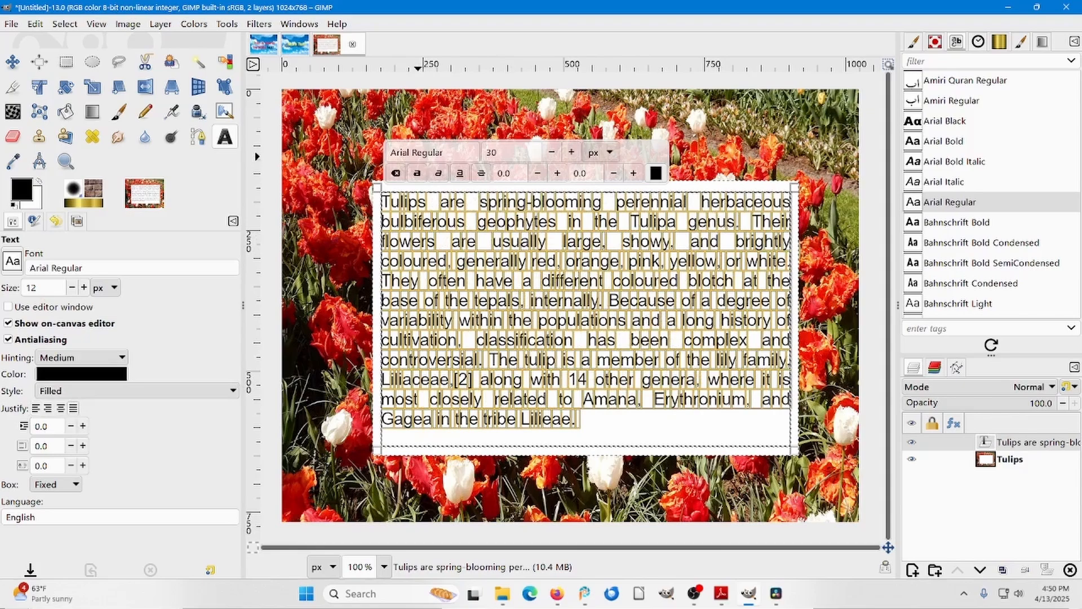
click(418, 174)
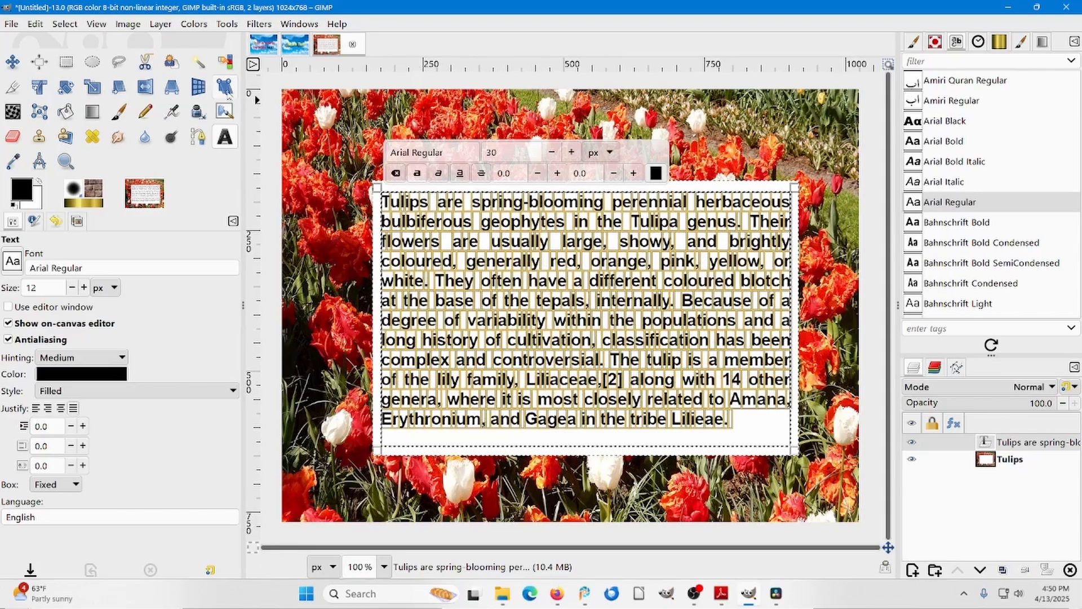
click(13, 61)
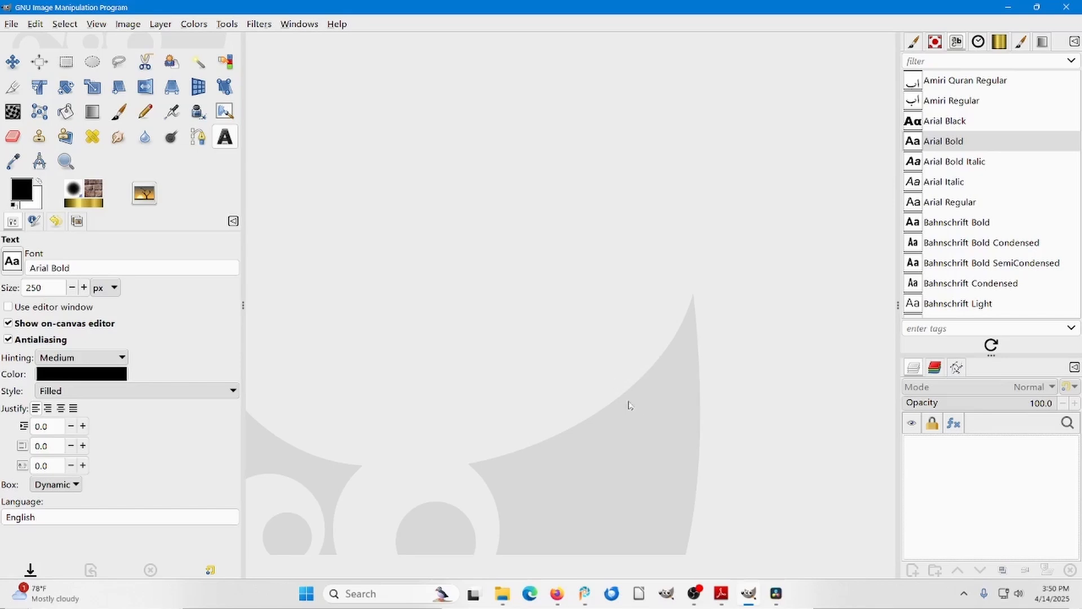
Switch to Adobe Reader, copy the Figure 19 tulips picture, and paste it in GIMP as a new image.
click(722, 594)
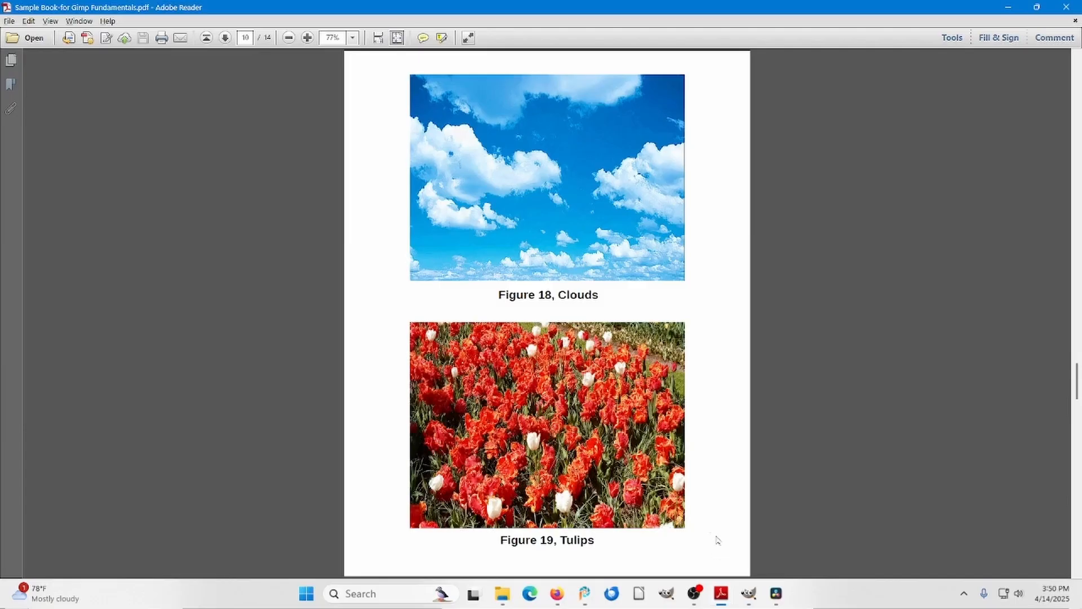
click(555, 426)
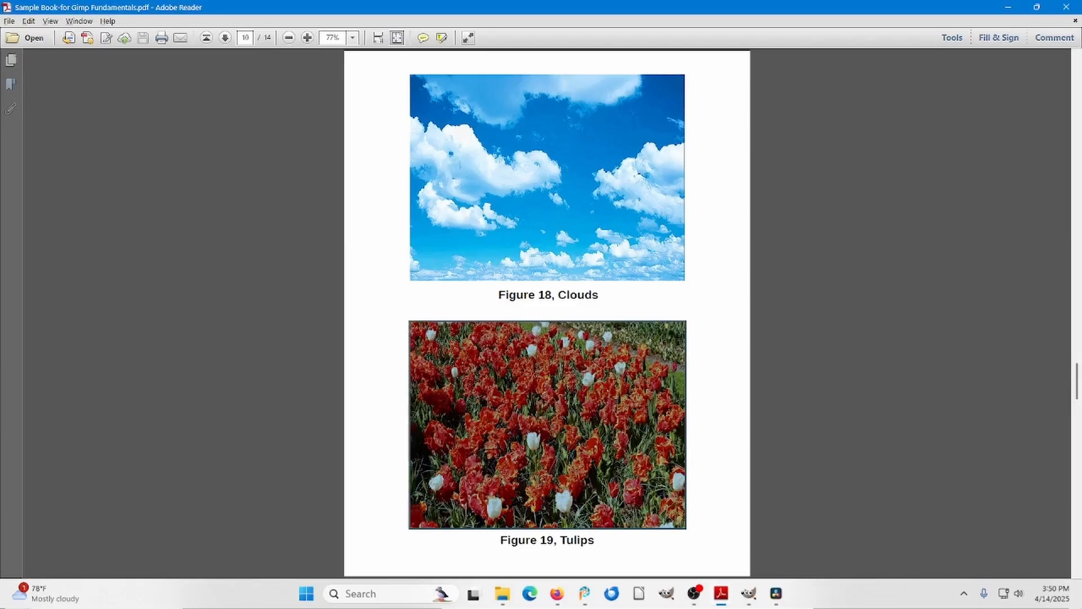
right_click(548, 441)
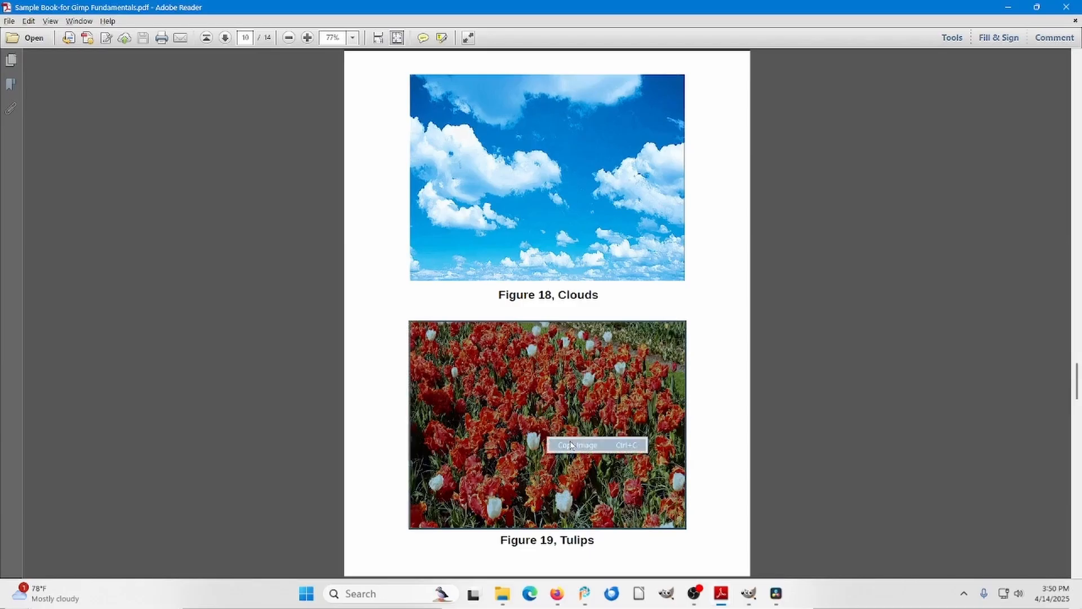
click(570, 444)
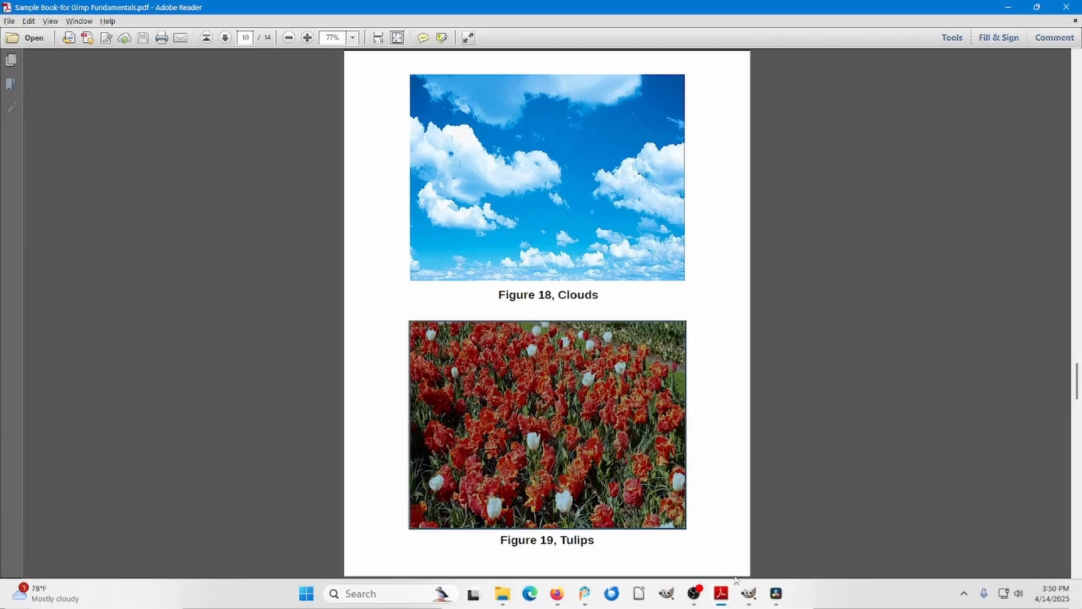
click(747, 592)
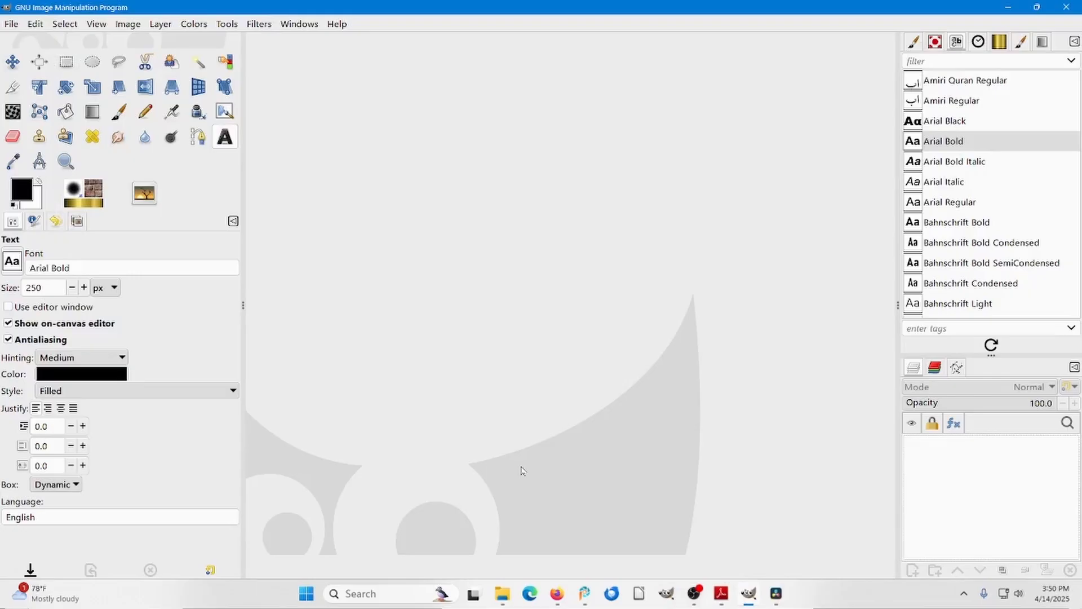
key(ctrl+shift+v)
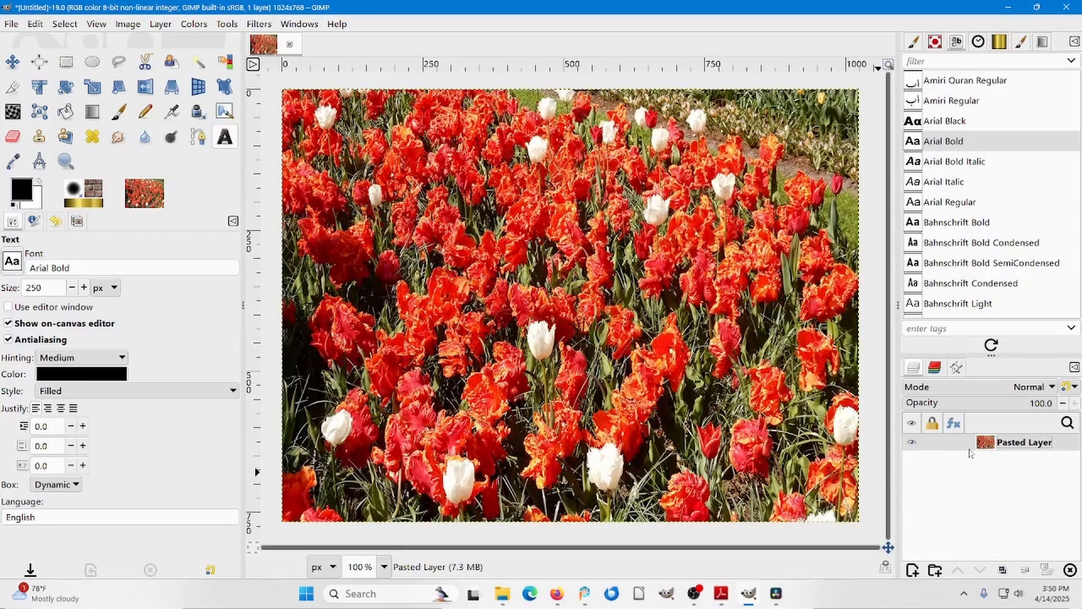
Rename the pasted layer as tulips image Layer and add an alpha channel to it.
double_click(1012, 445)
double_click(1012, 443)
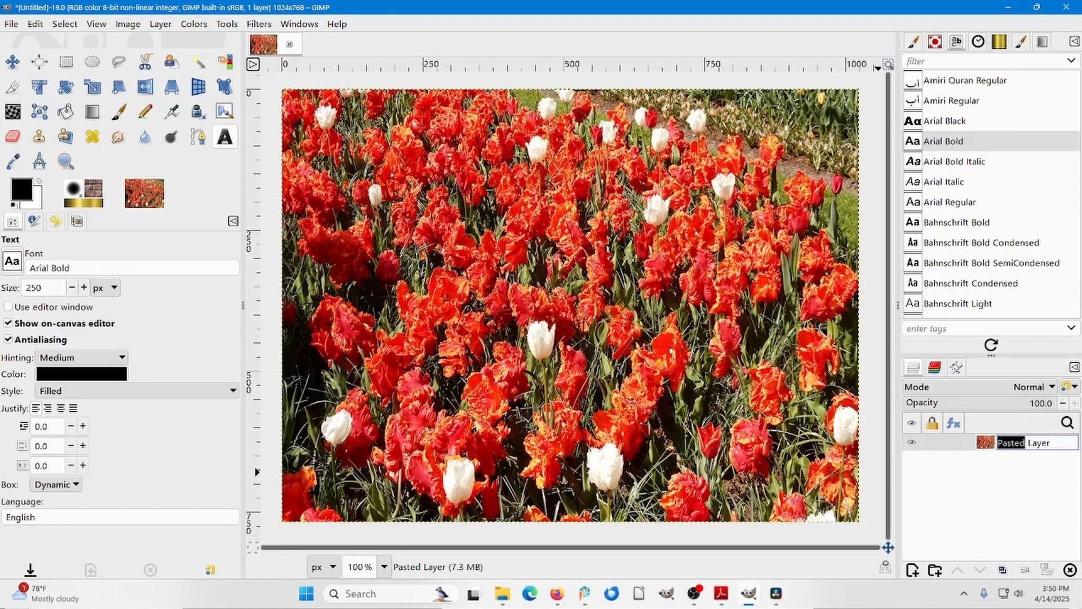
text(tulips image)
key(Return)
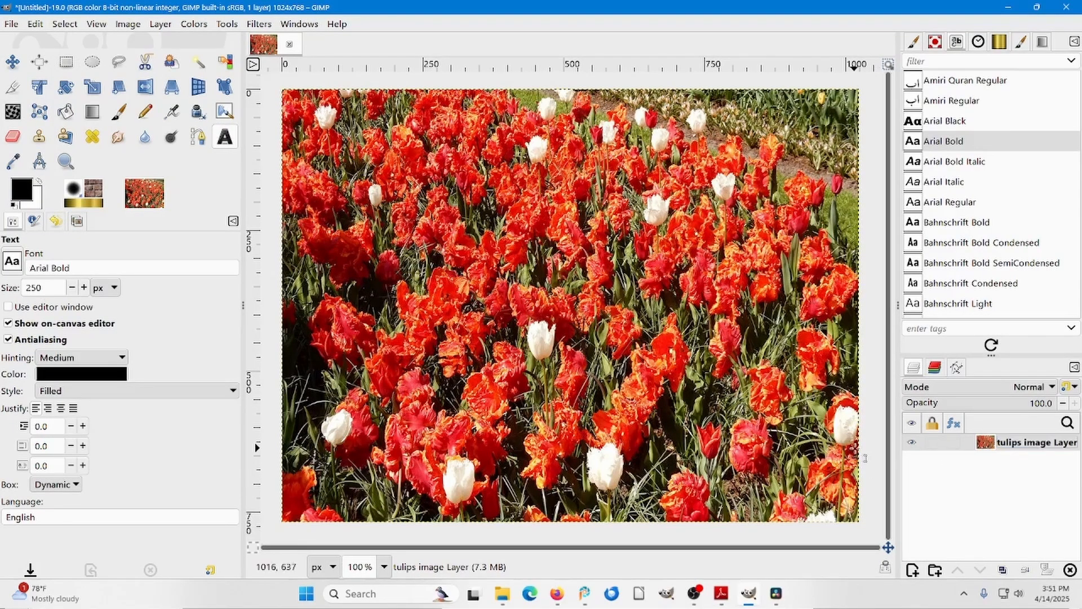
right_click(1011, 443)
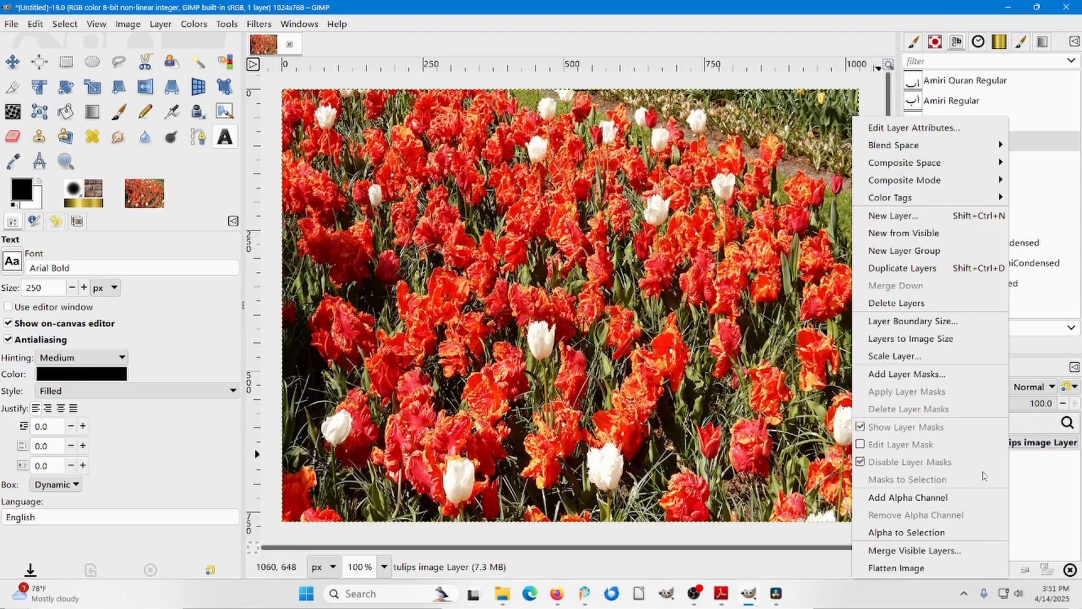
click(919, 500)
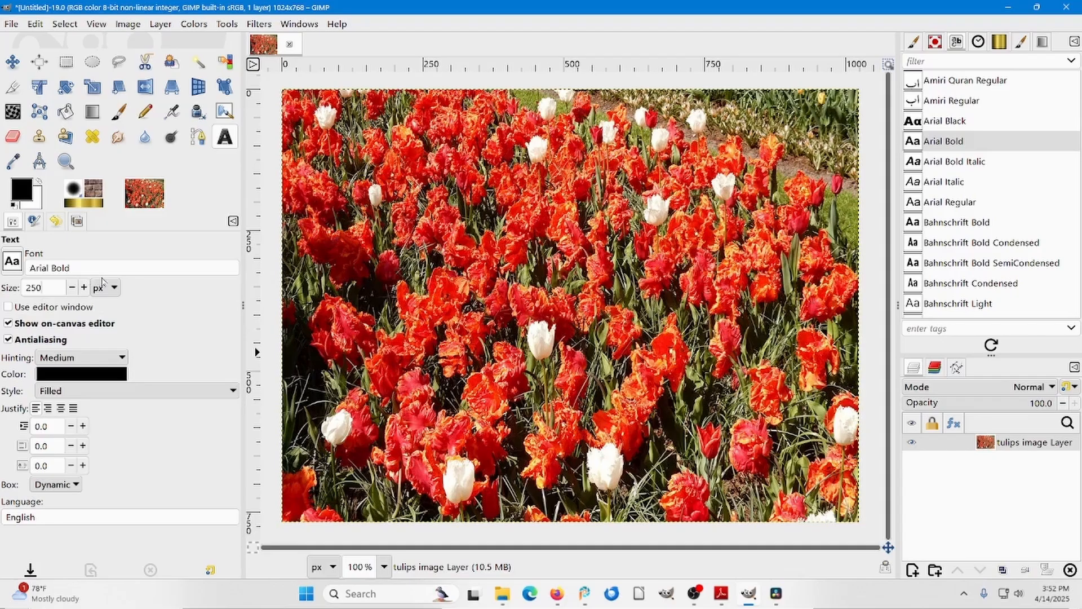
Add the text TULIPS in black Arial Bold at 250 px across the picture and move it into the upper half.
click(308, 287)
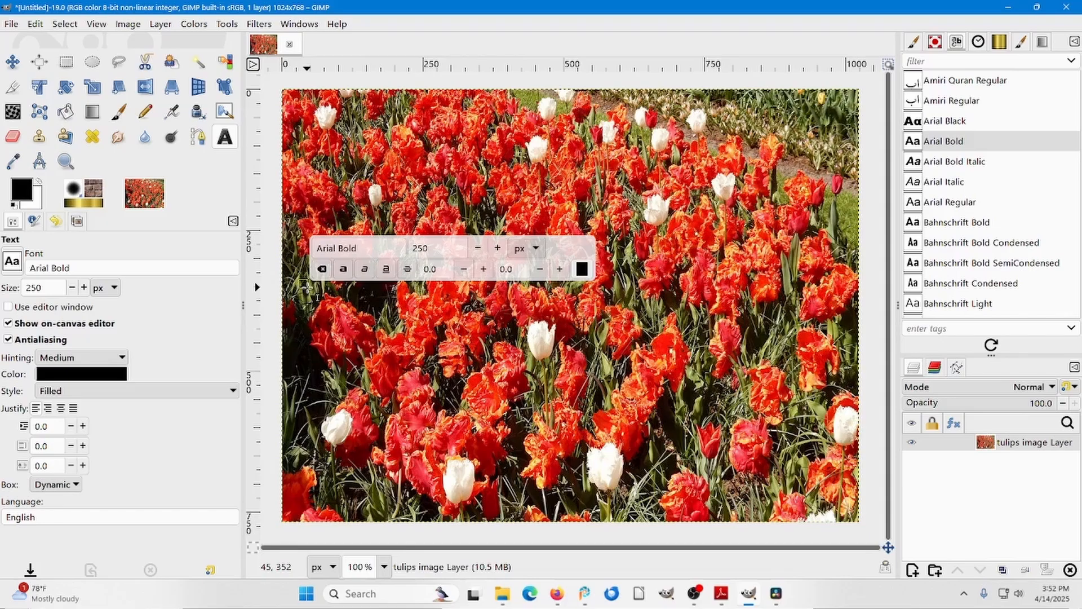
text(T)
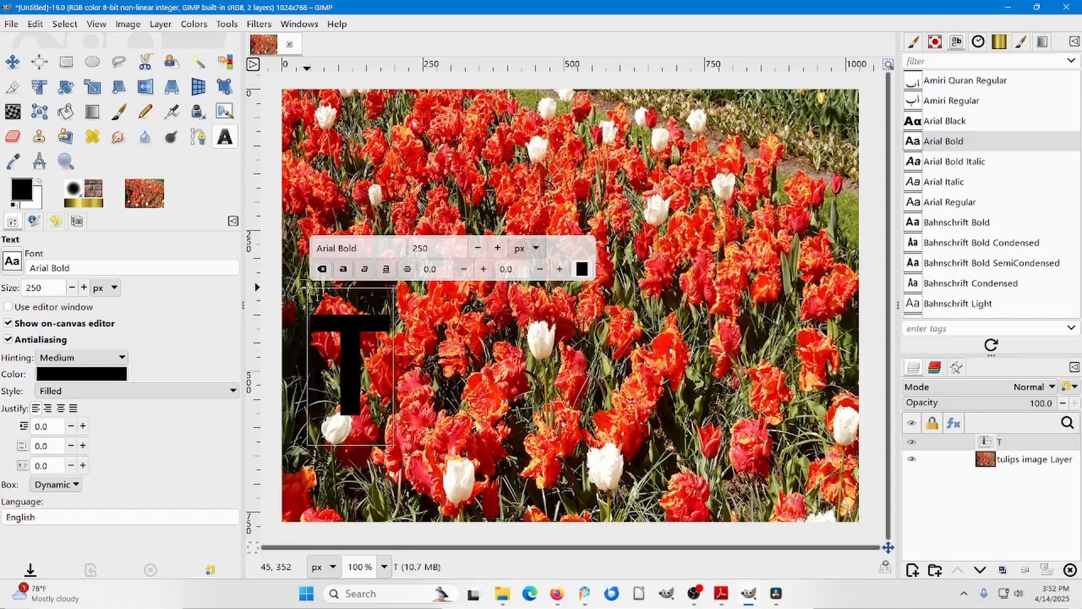
text(ULIPS)
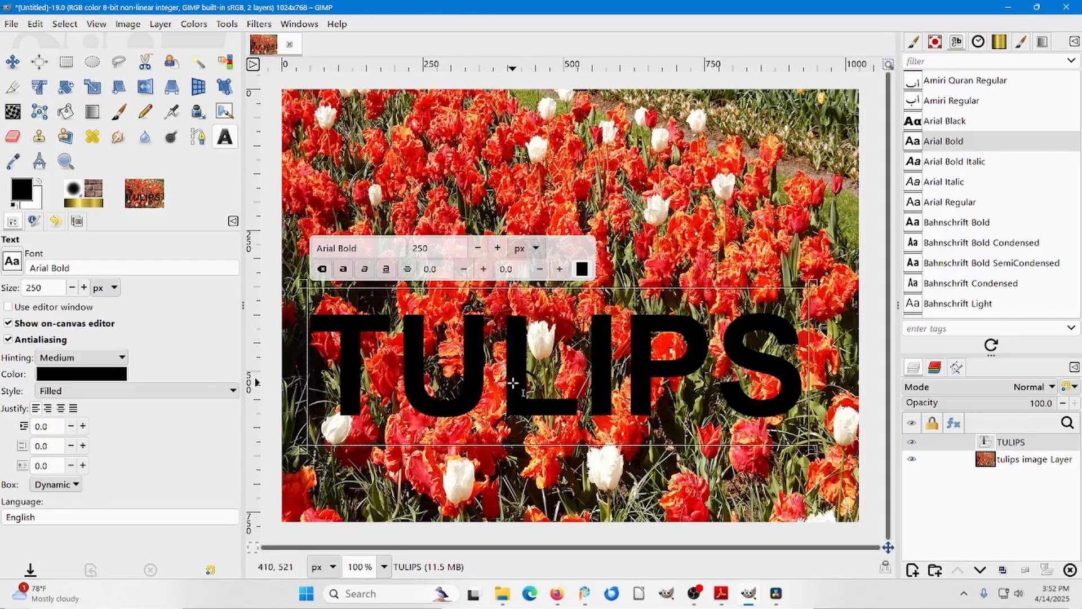
drag(513, 383, 509, 281)
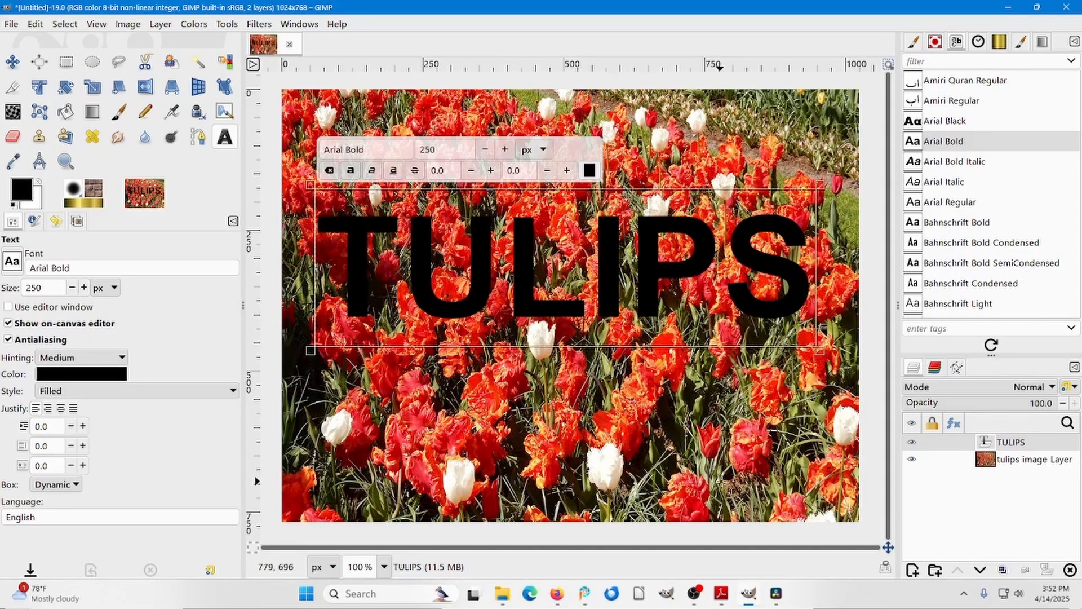
Turn the TULIPS text layer's alpha into a selection and hide that text layer.
right_click(1013, 444)
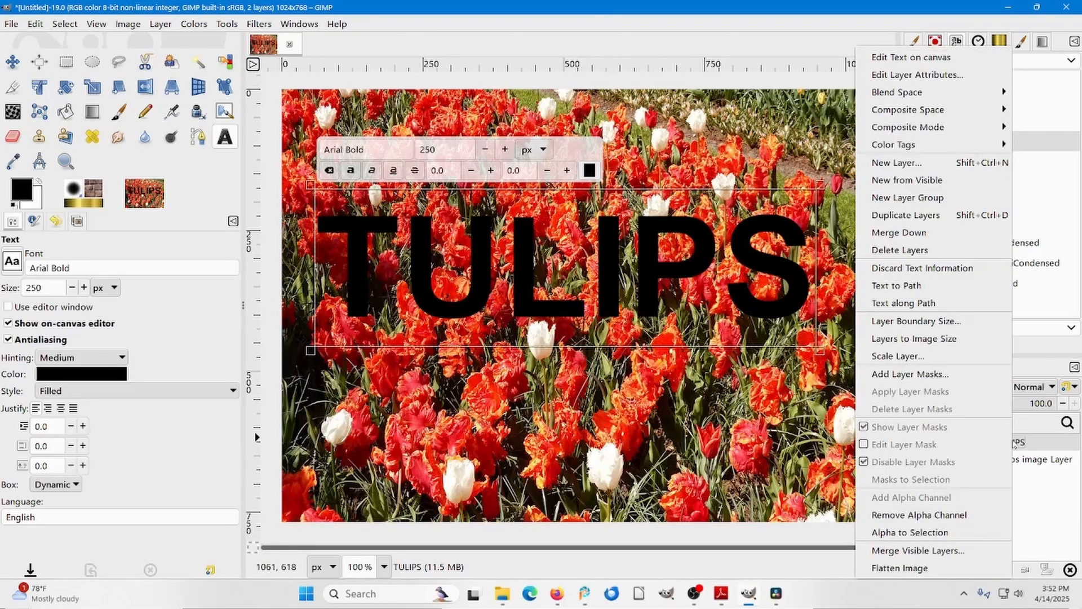
click(923, 531)
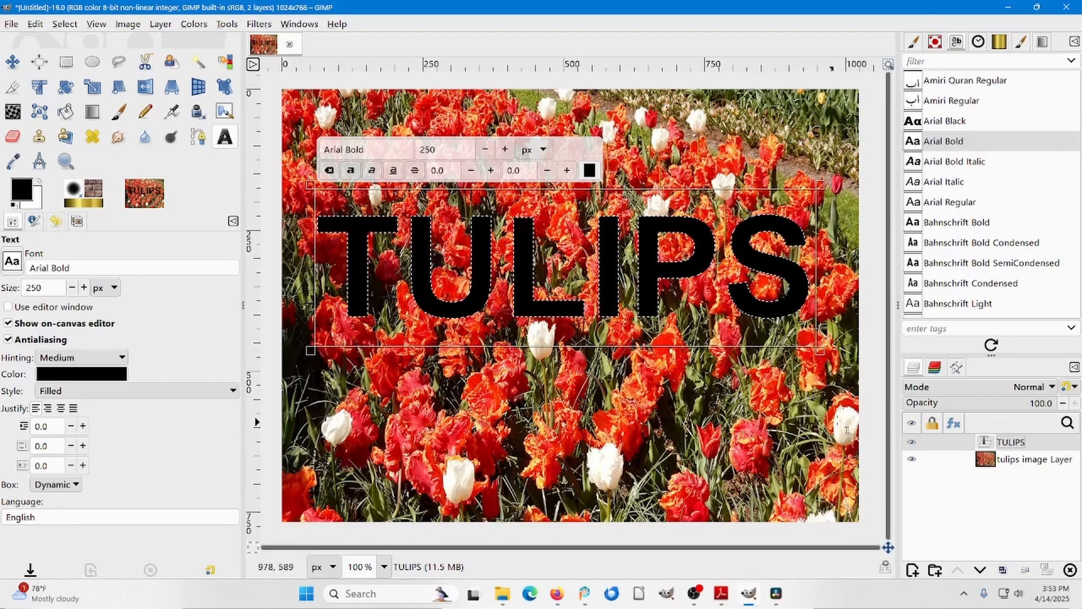
click(913, 444)
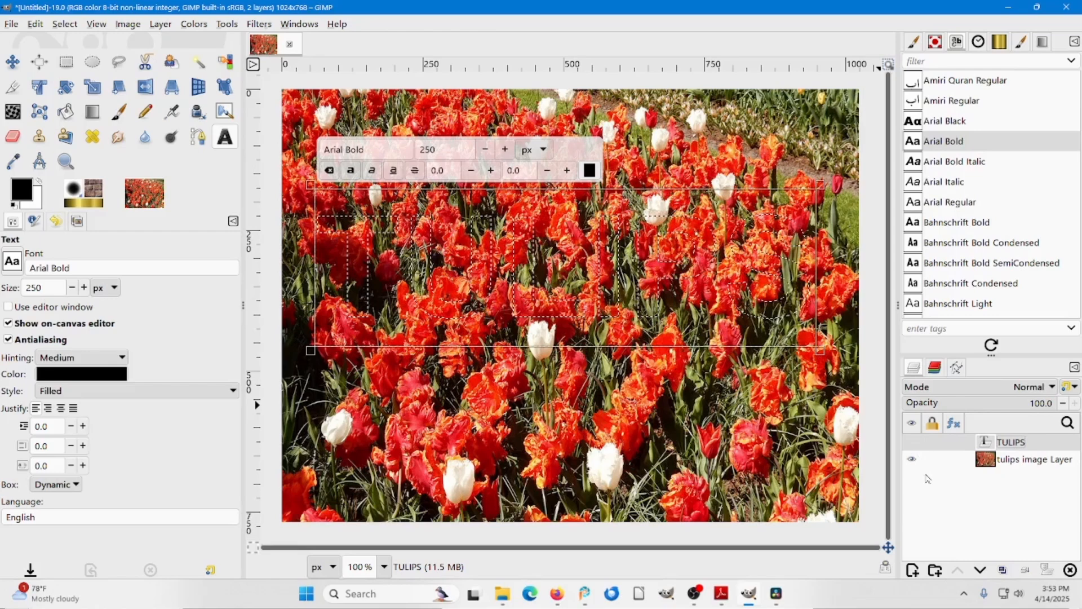
Add a layer mask to the tulips image layer, initialized from the selection.
right_click(1027, 459)
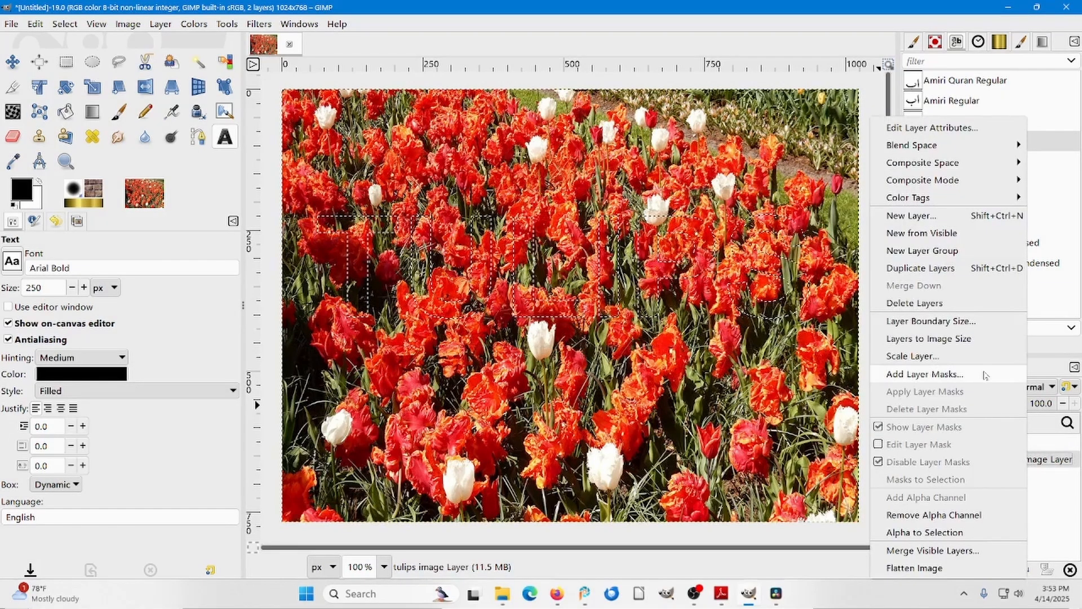
click(928, 375)
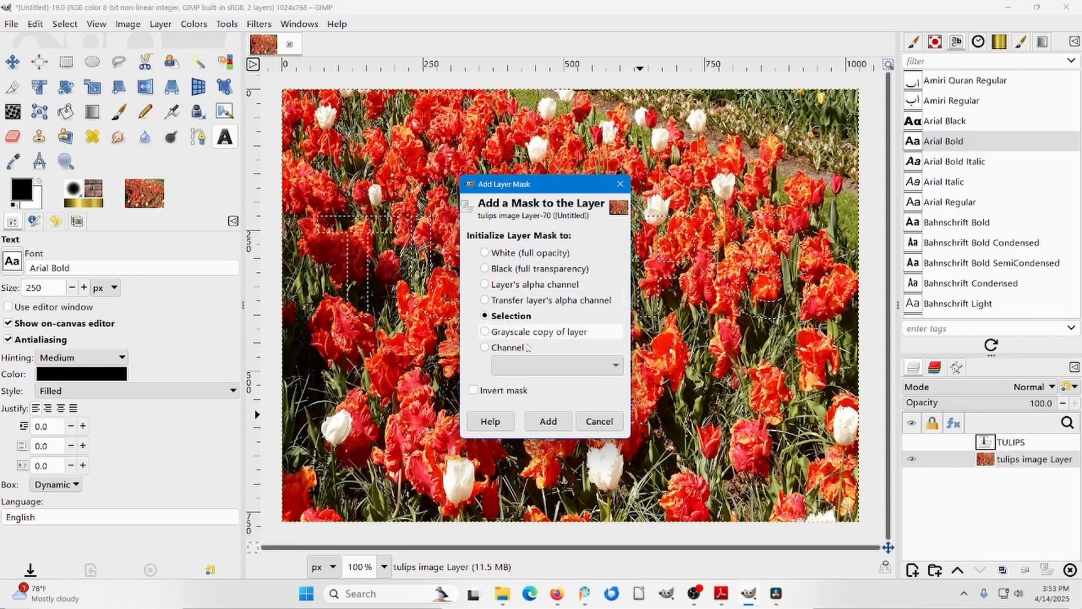
click(542, 421)
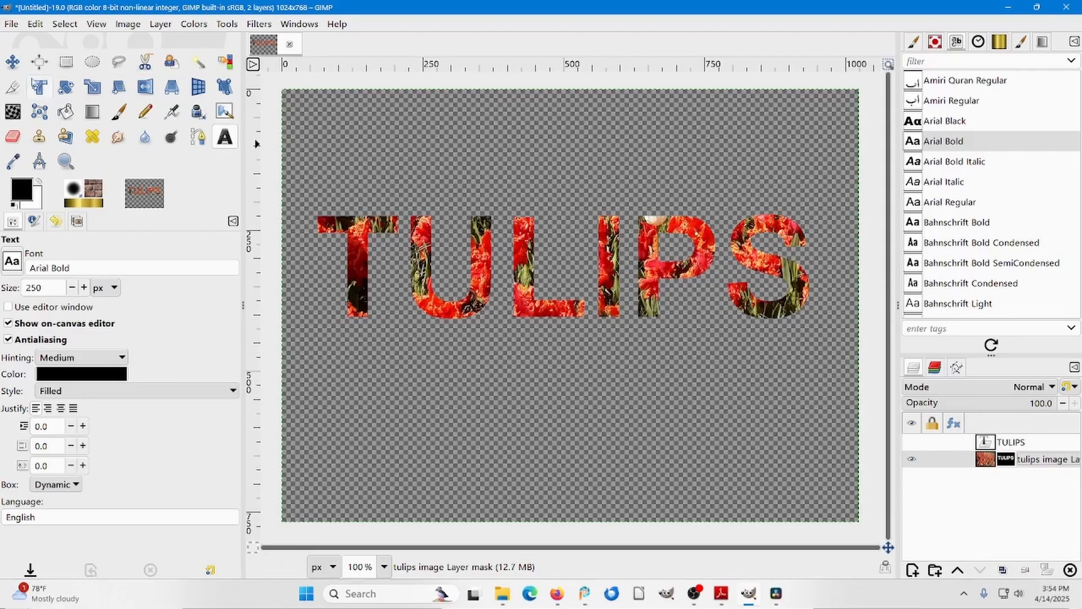
Move the masked lettering around the canvas with the Move tool and leave it in the upper part of the image.
click(16, 66)
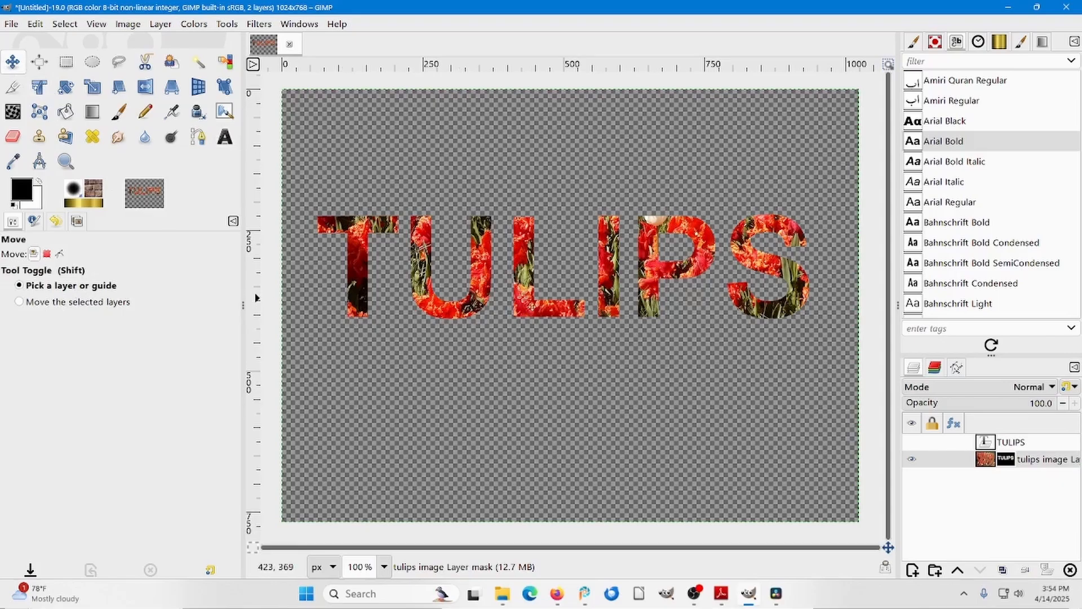
drag(524, 297, 535, 417)
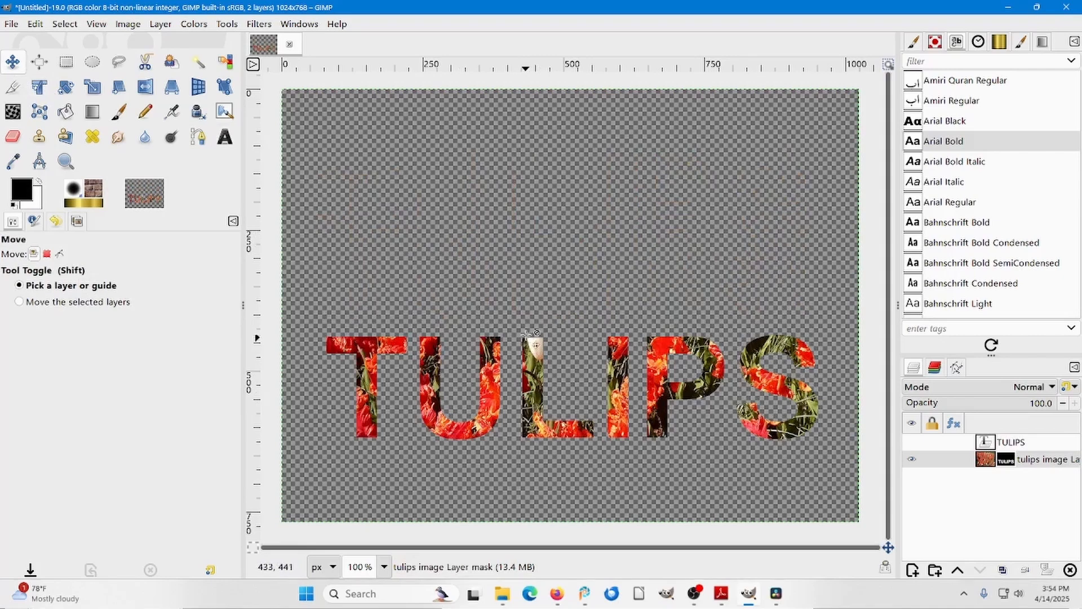
drag(538, 367, 531, 282)
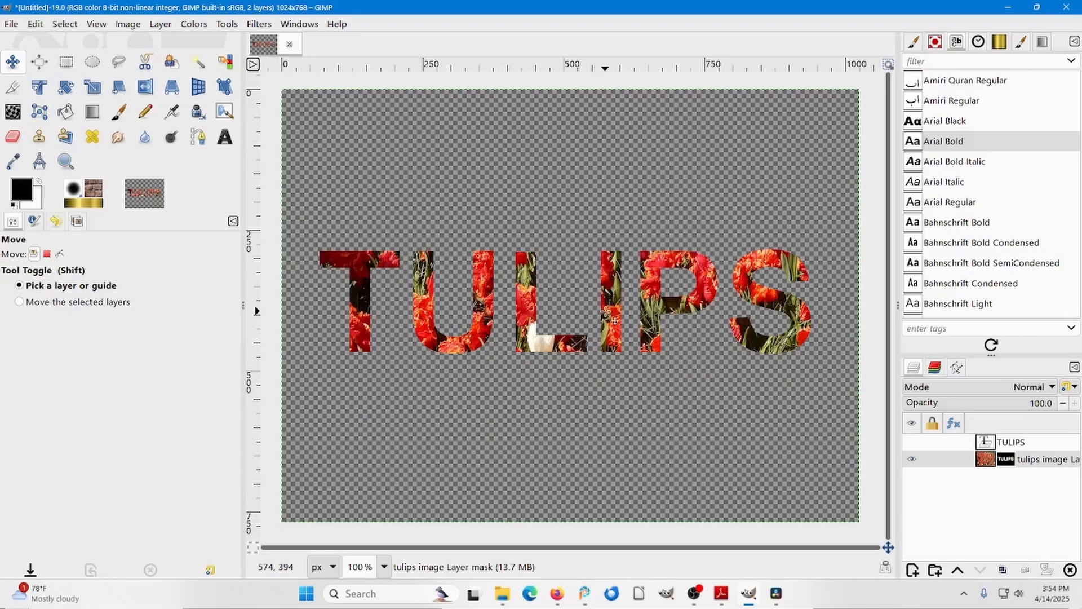
drag(611, 309, 612, 256)
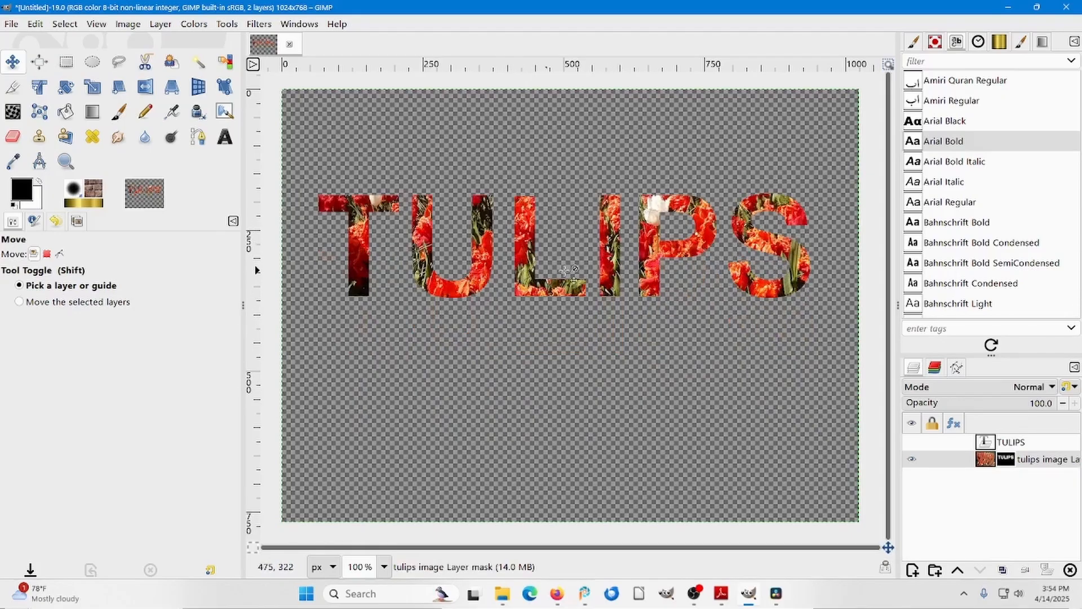
mouse_move(649, 256)
mouse_down()
mouse_move(655, 223)
mouse_move(658, 253)
mouse_up()
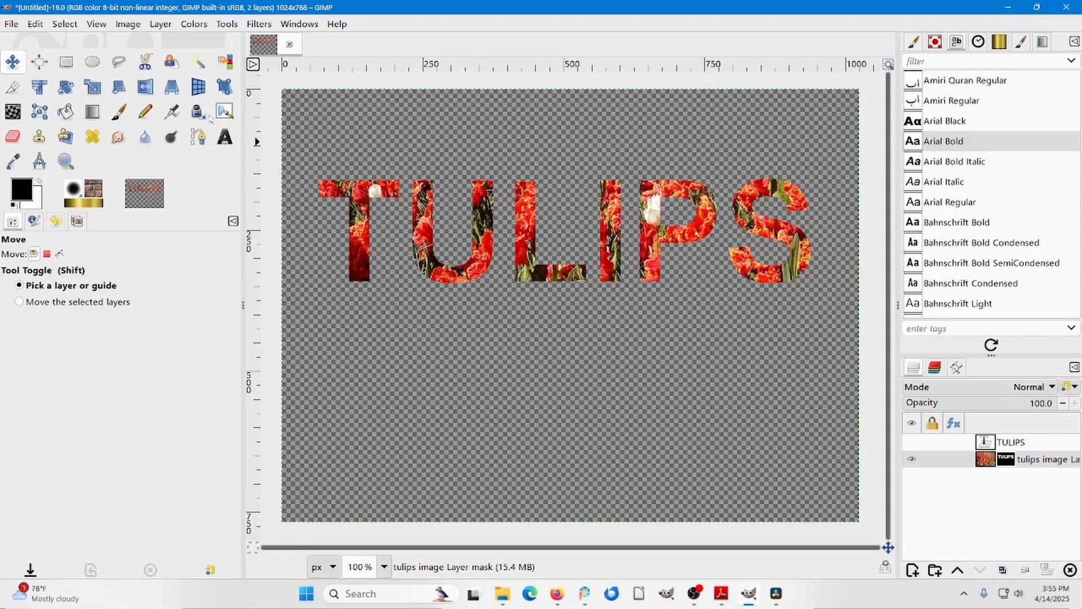
Export the image as tulips-1.png in the Gimp 3 practice-1 folder, replacing the existing file and keeping the default PNG options.
click(11, 26)
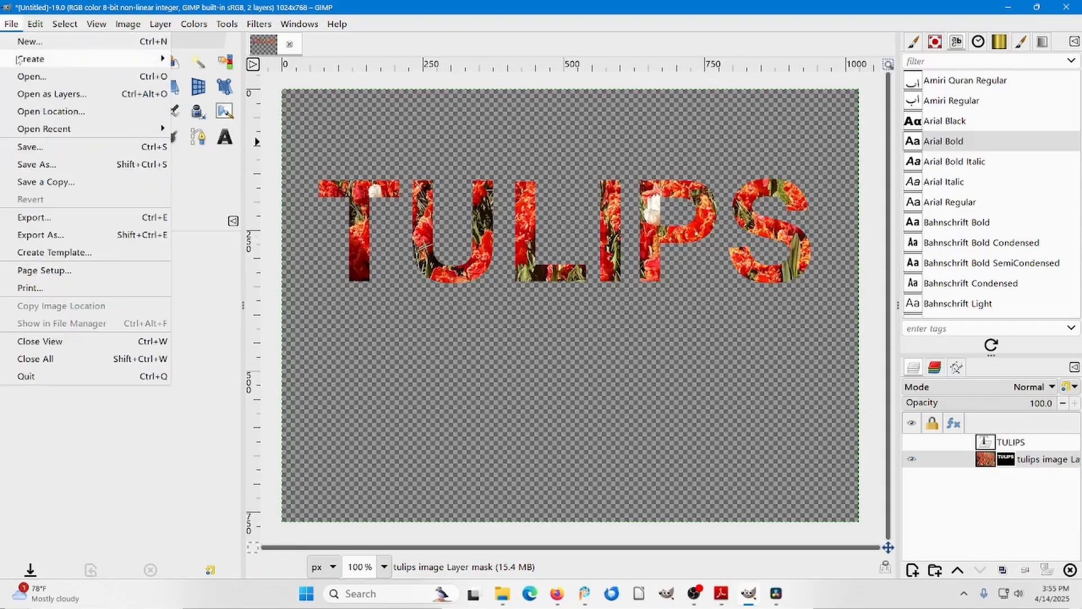
click(48, 236)
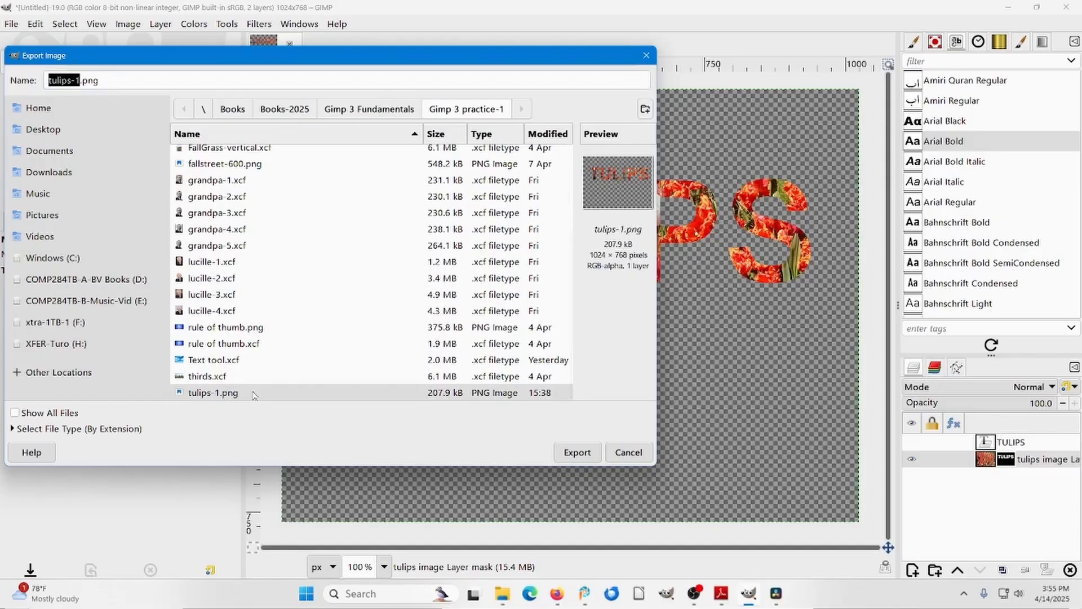
click(576, 452)
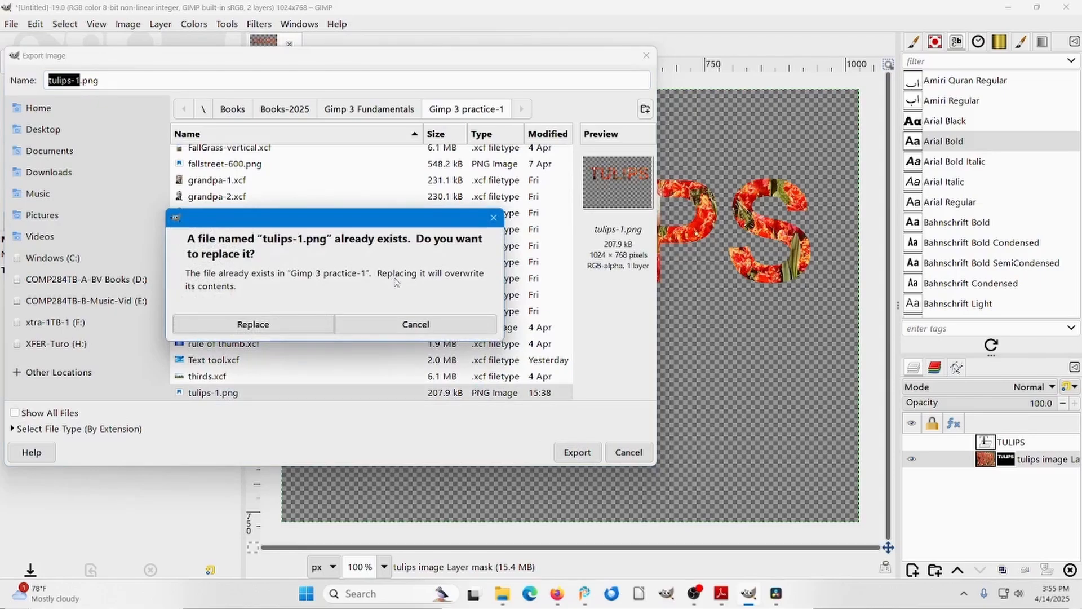
click(283, 324)
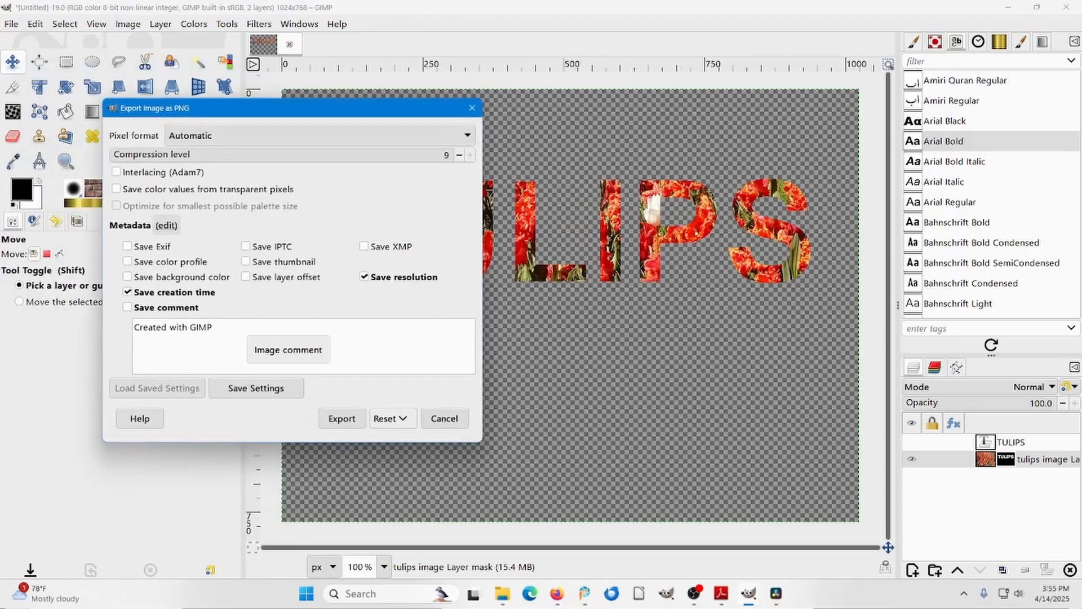
click(343, 418)
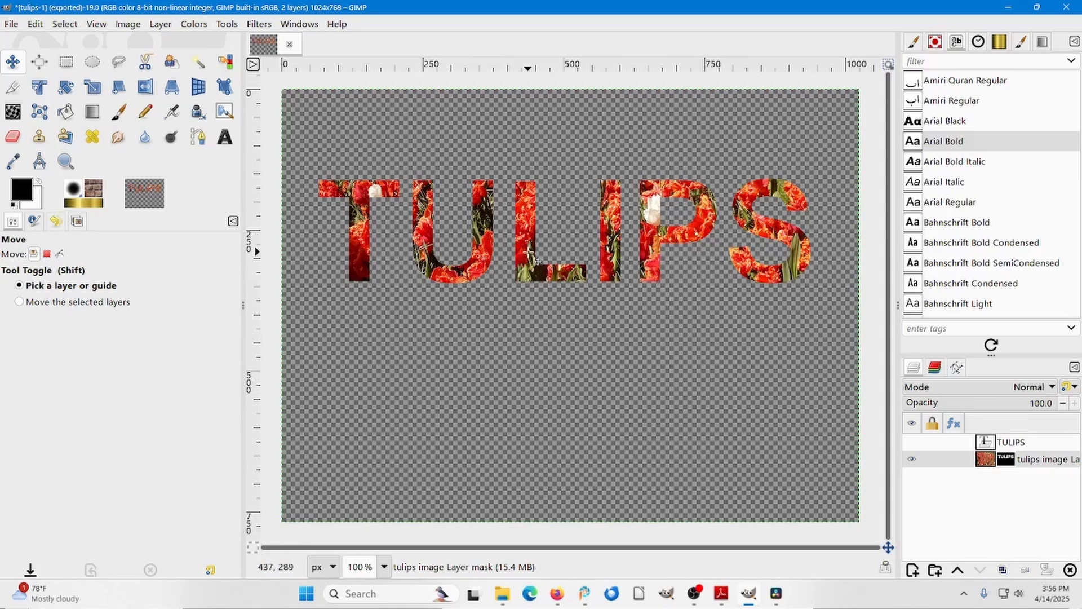
Move the tulip-filled lettering down toward the middle of the canvas and back up.
drag(538, 261, 523, 308)
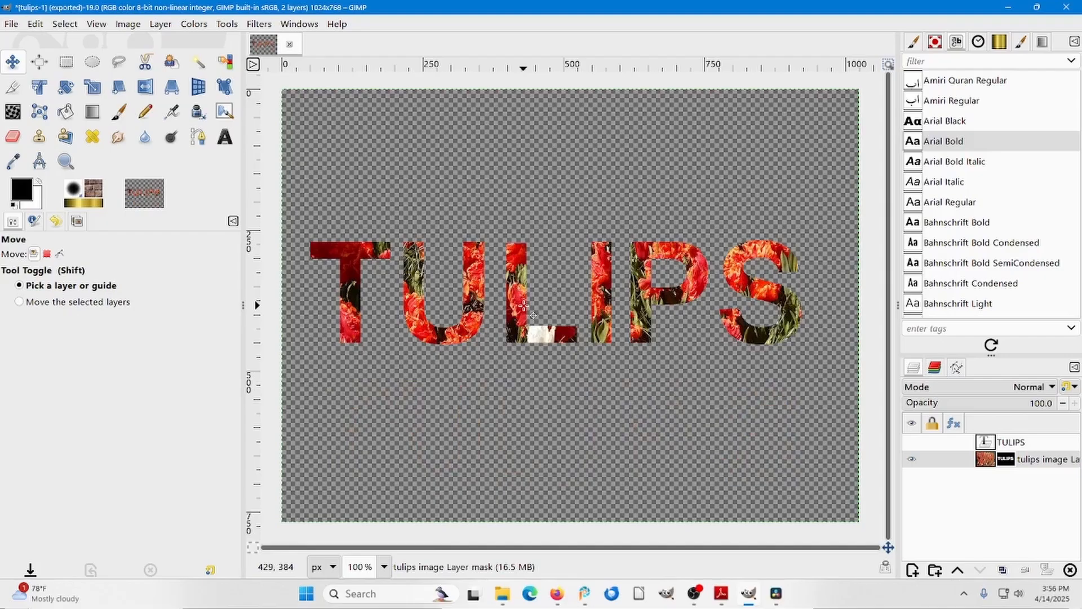
drag(524, 305, 539, 245)
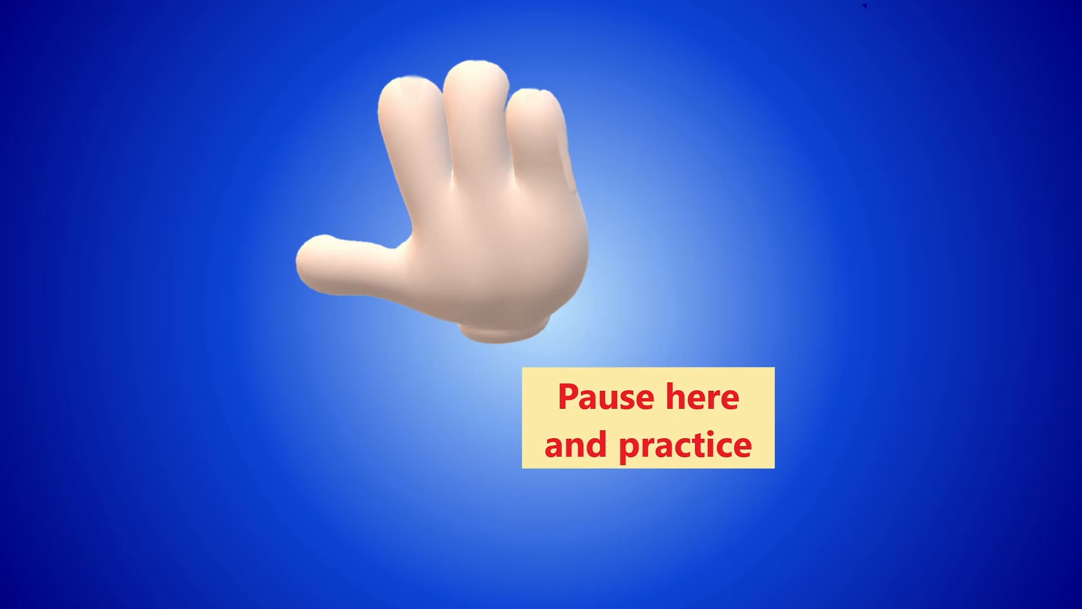
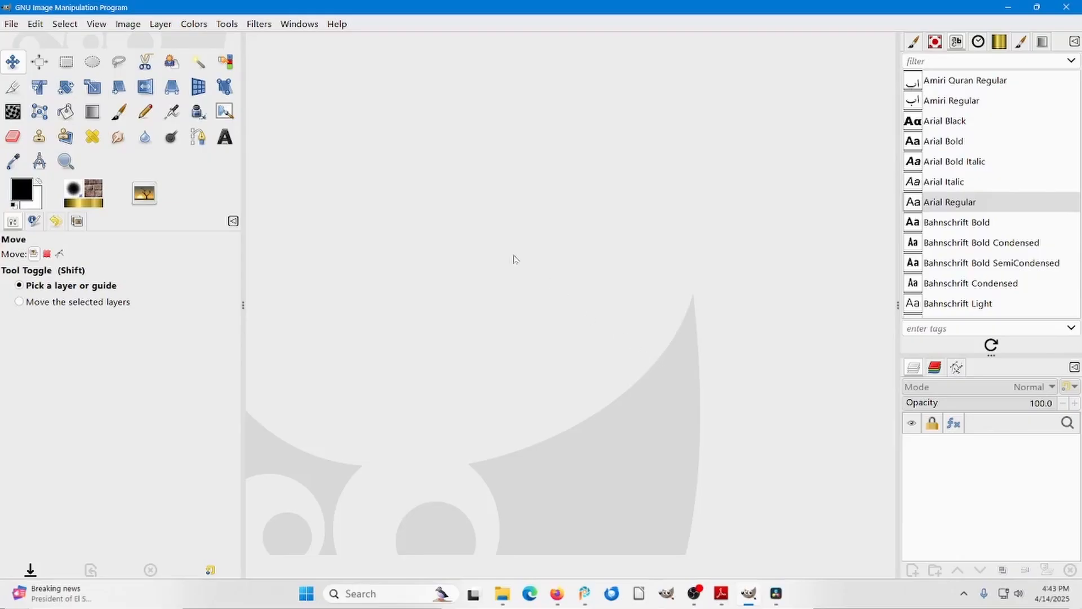
Create a new blank image of 1920 × 1080 px.
click(13, 24)
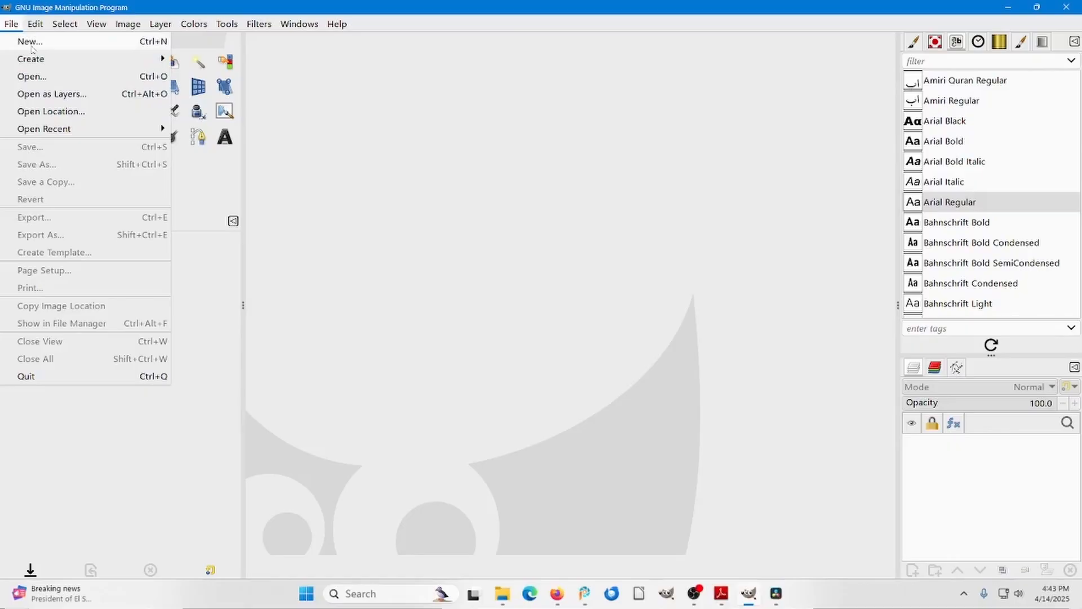
click(26, 42)
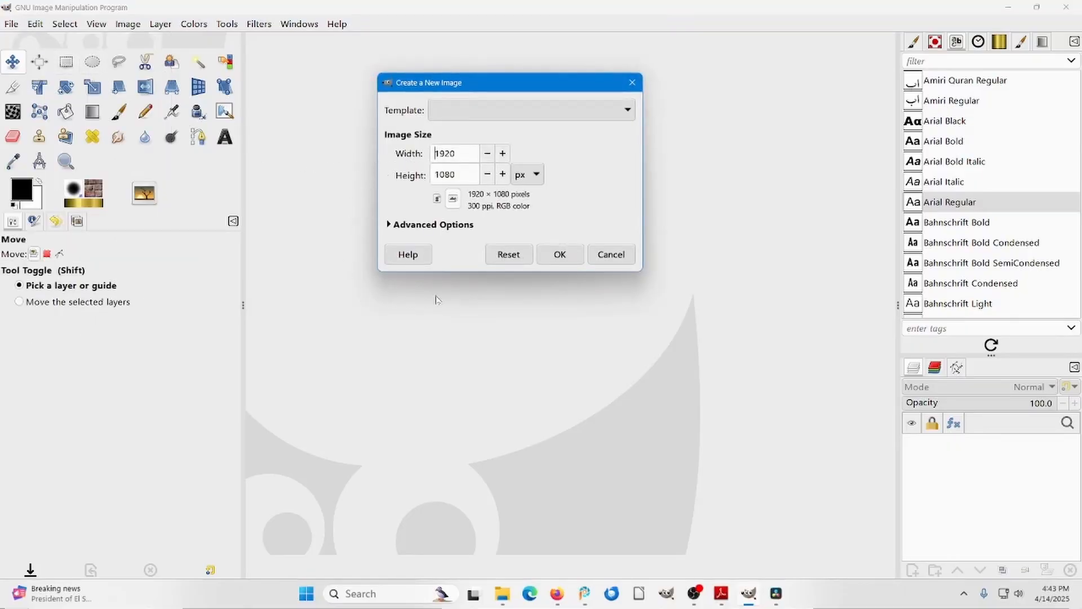
click(559, 254)
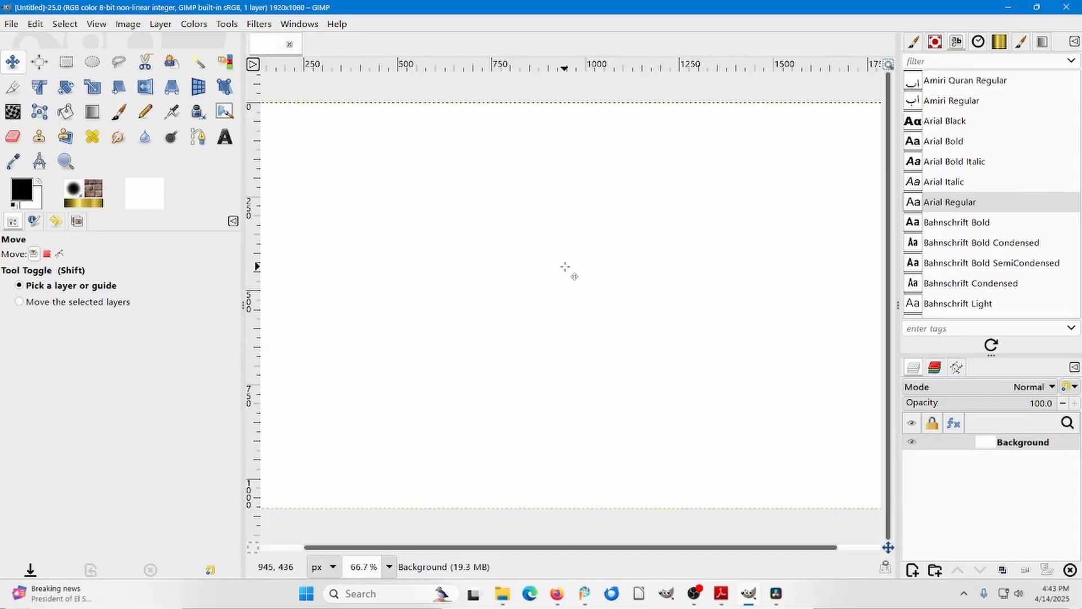
key(minus)
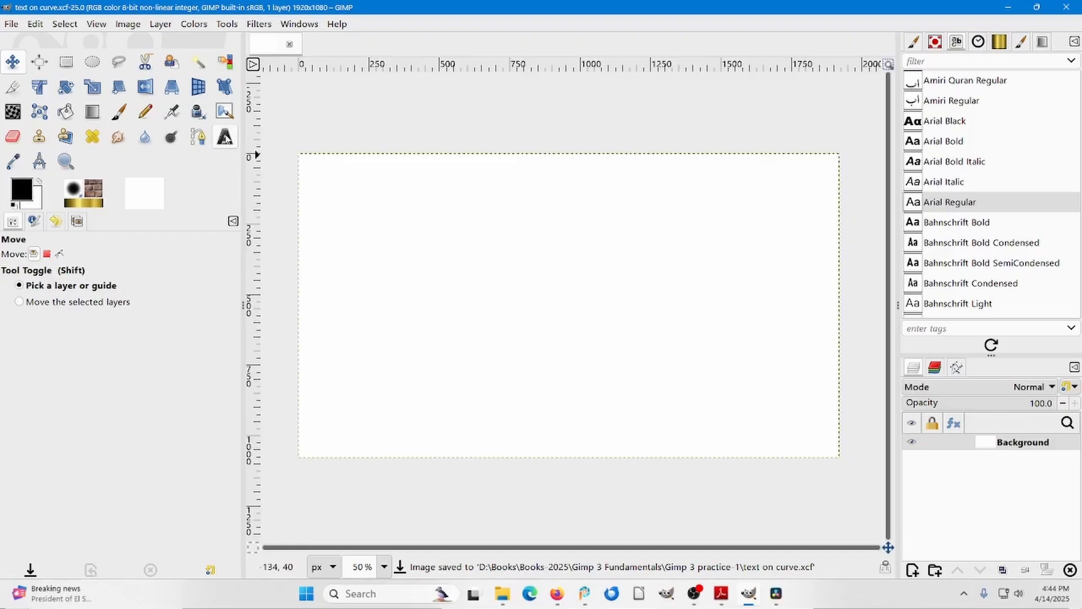
Add the text "creating text that follows a curve" across the upper-middle of the canvas in black Arial Regular at 130 px.
click(225, 136)
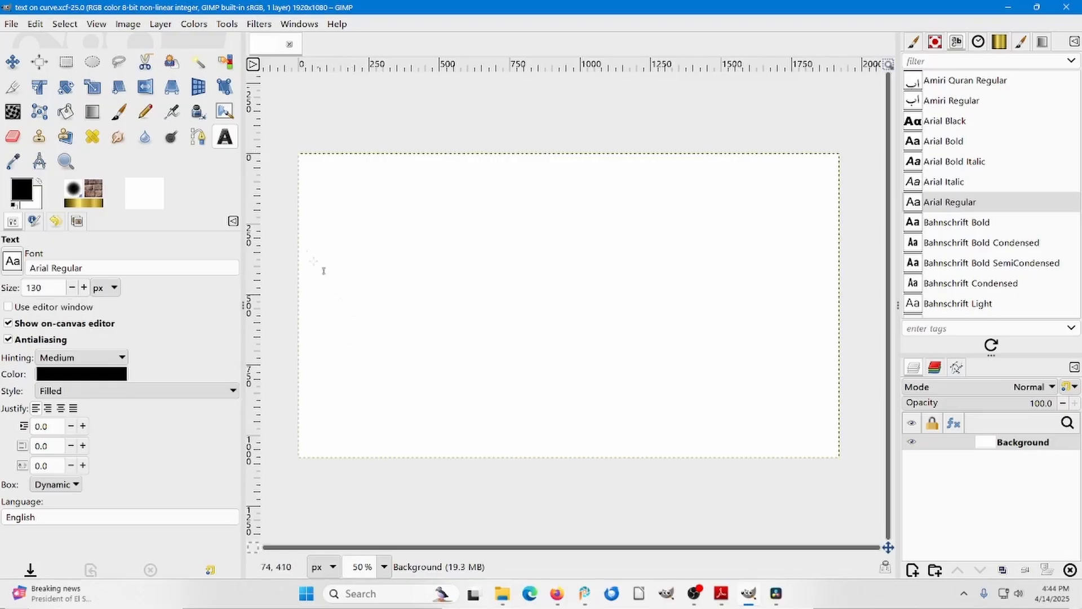
click(311, 241)
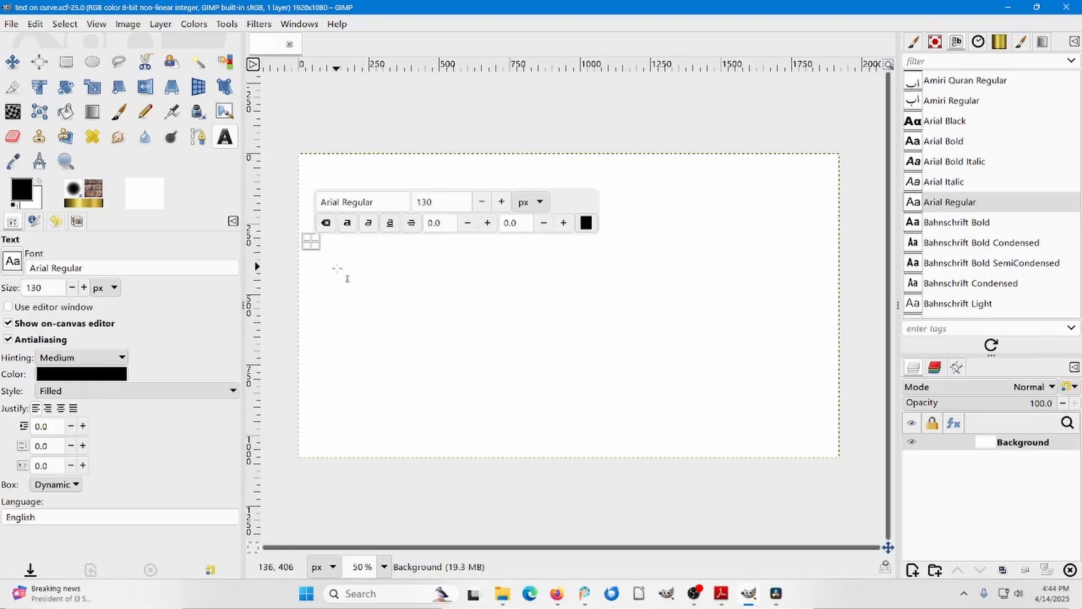
text(creating text that follows a curve)
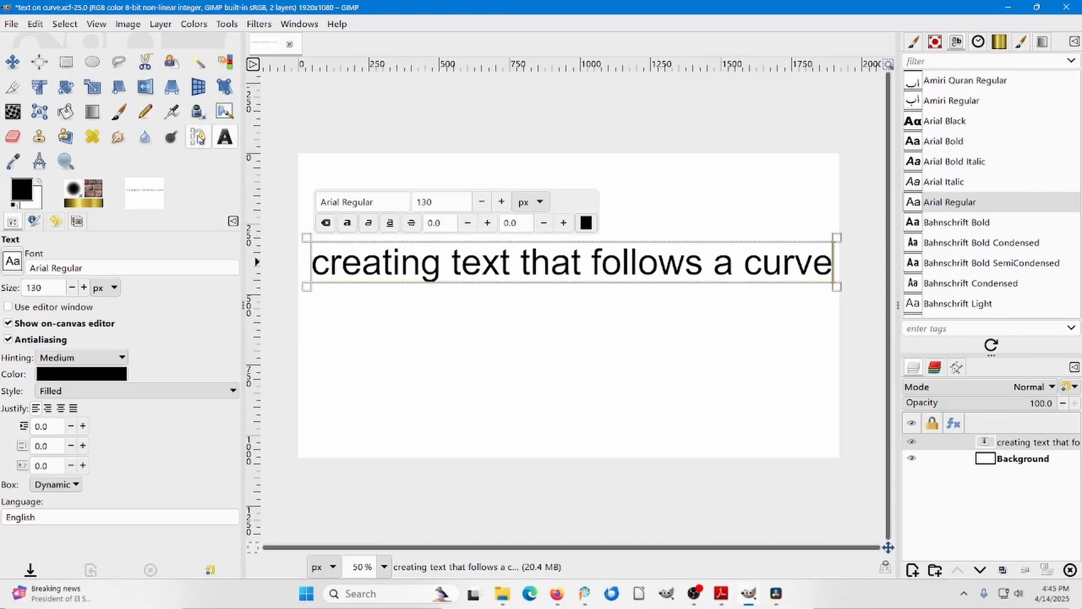
Draw an open wavy path with three anchors below the text, spanning about the full width of the text line.
click(199, 140)
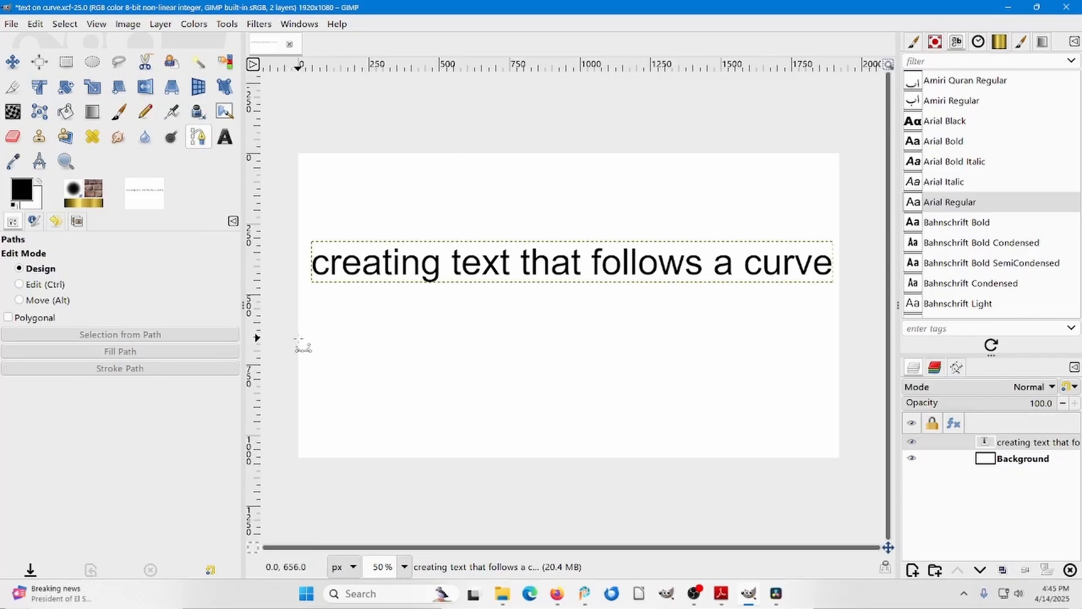
drag(312, 341, 535, 314)
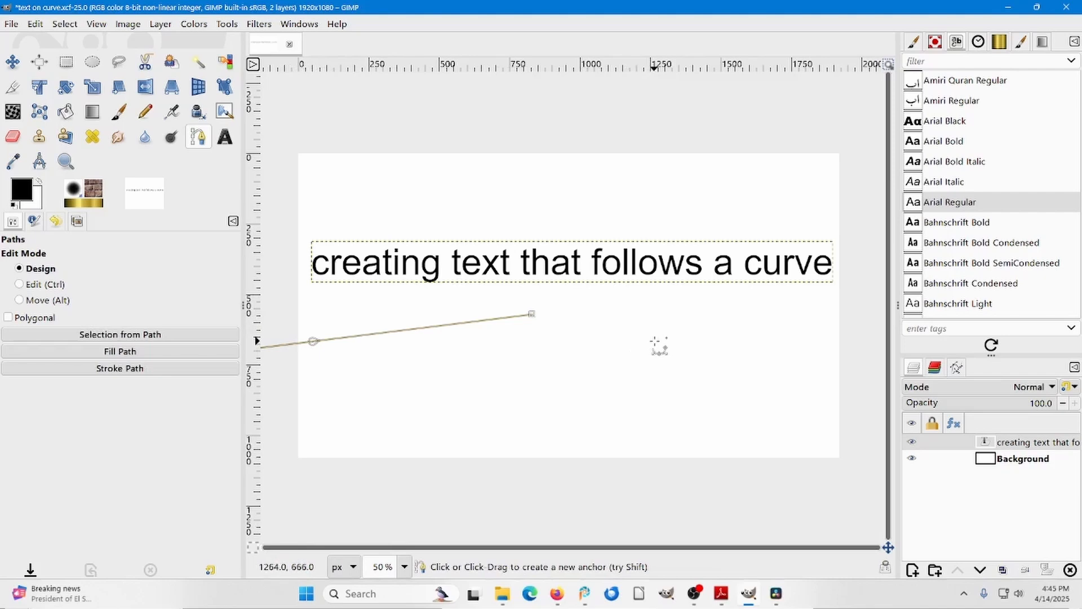
drag(654, 341, 745, 366)
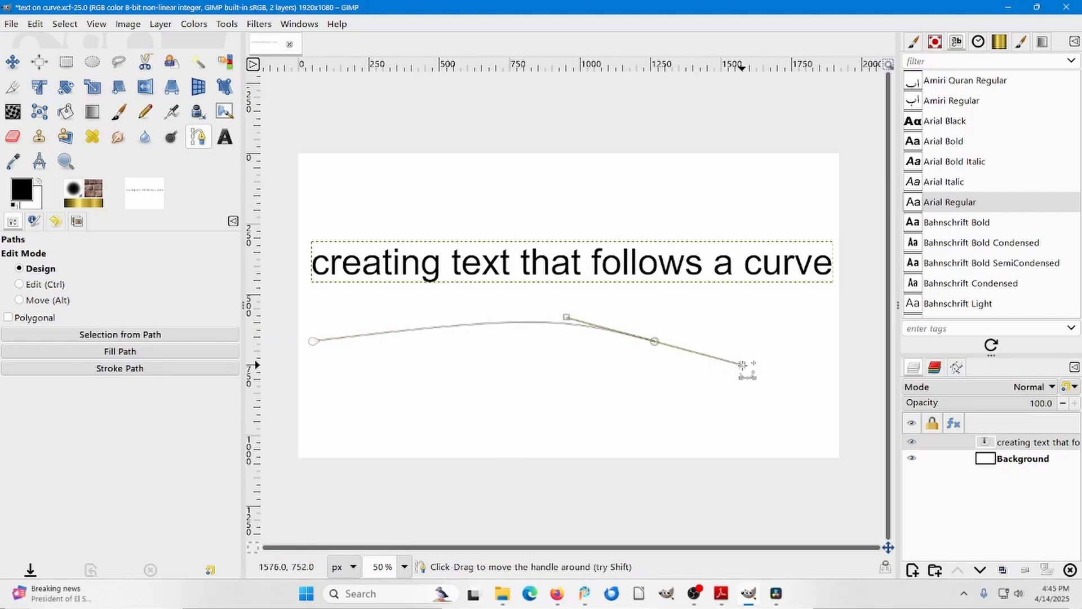
click(832, 330)
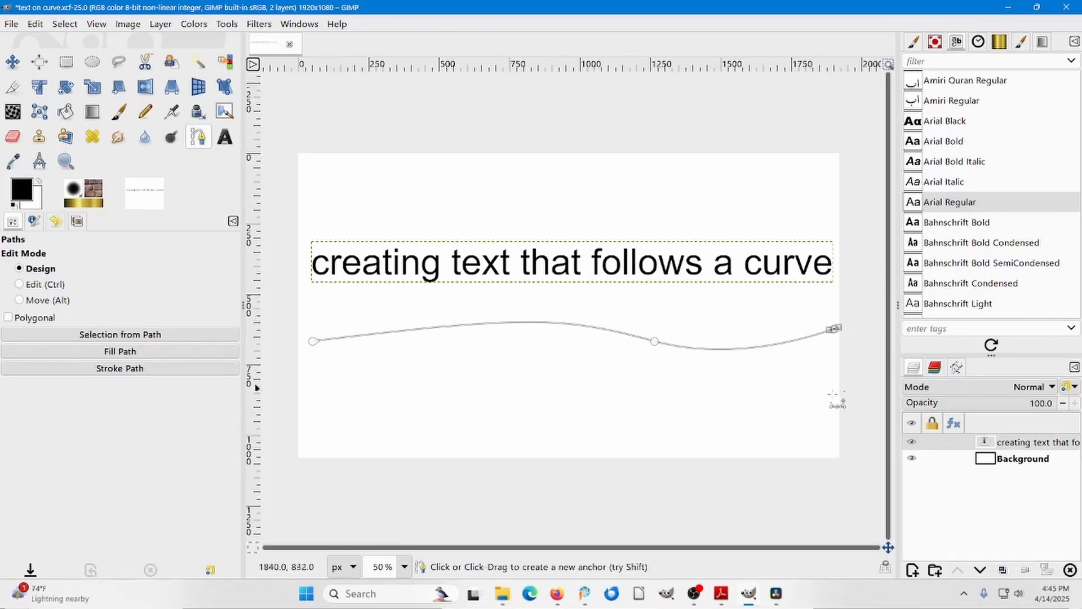
Warp the text layer along the drawn path and add a transparent 1920 × 1080 px layer named "text on path".
right_click(1022, 443)
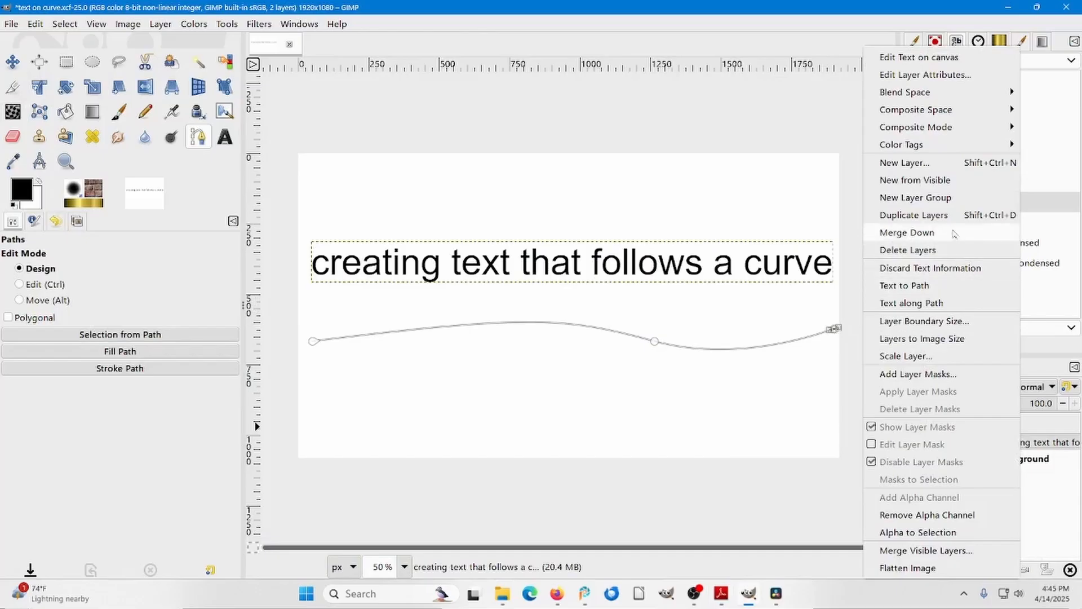
click(924, 302)
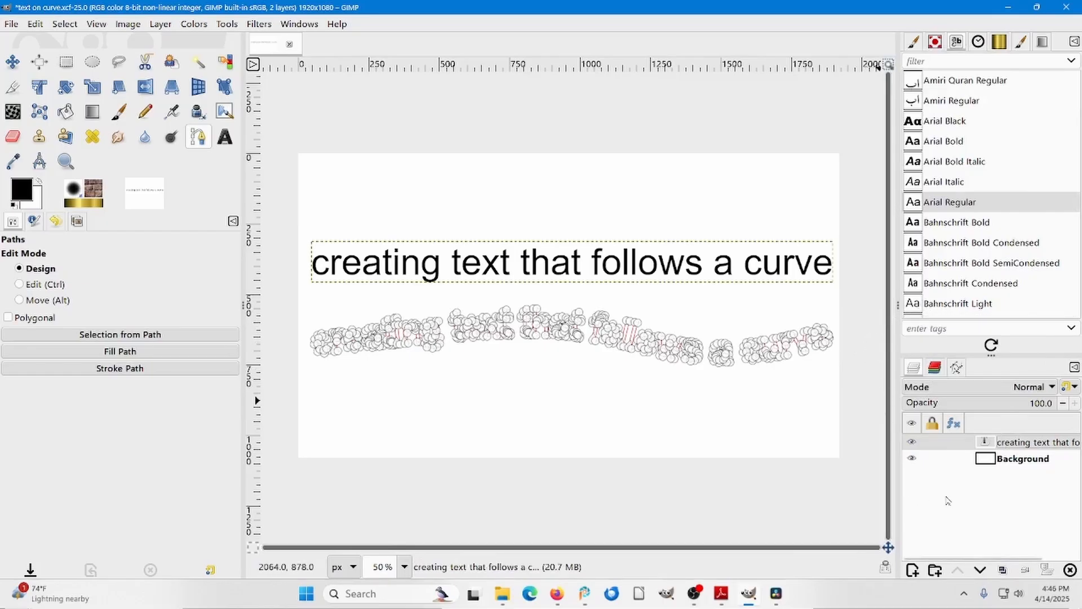
click(913, 571)
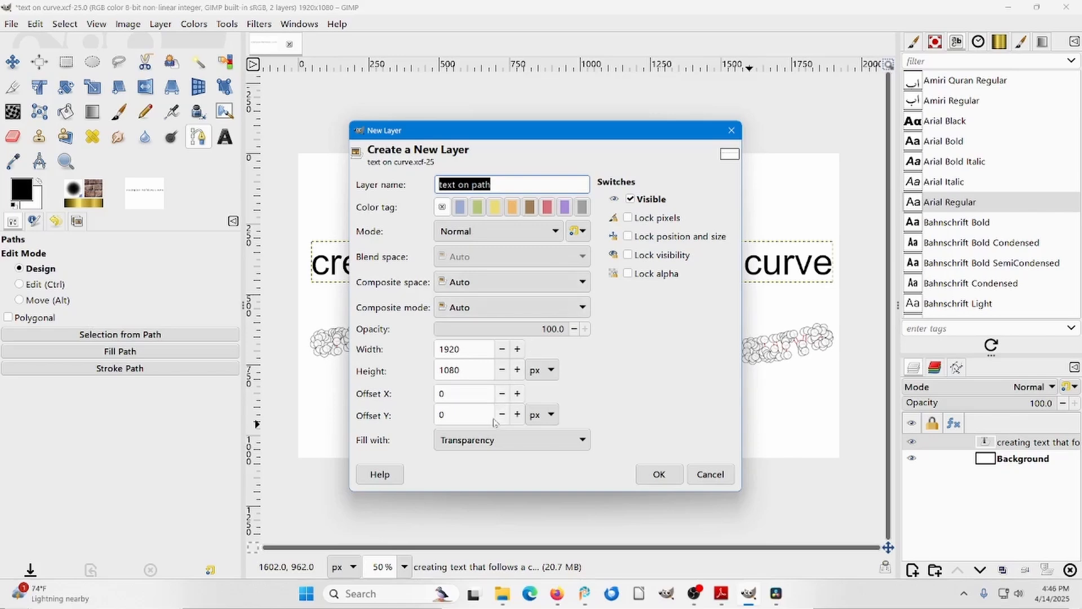
click(658, 474)
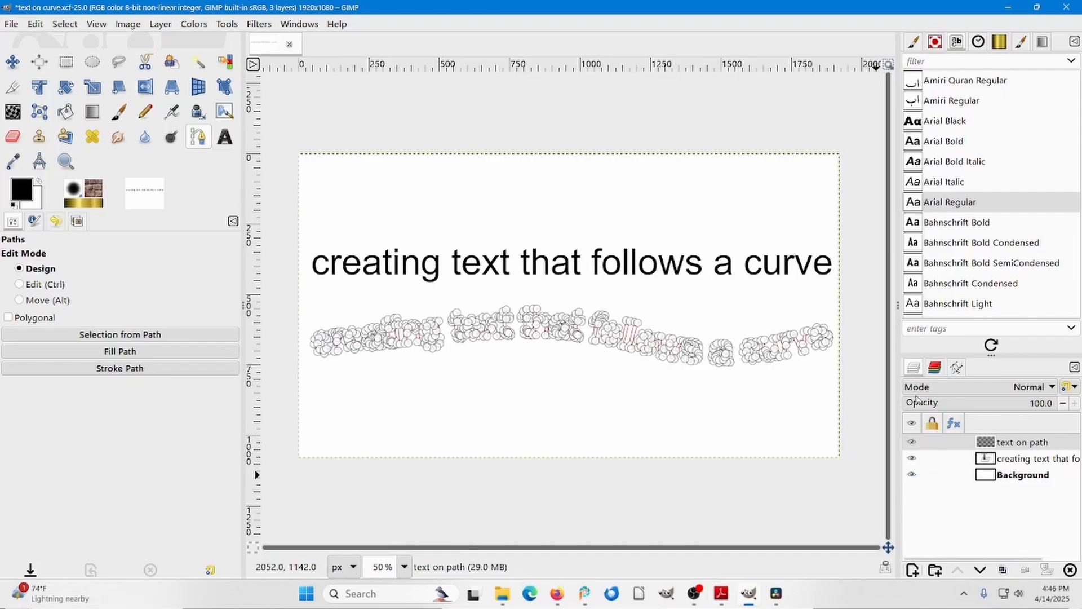
Fill the warped text path with the foreground color, keeping antialiasing on, and hide the path.
click(956, 371)
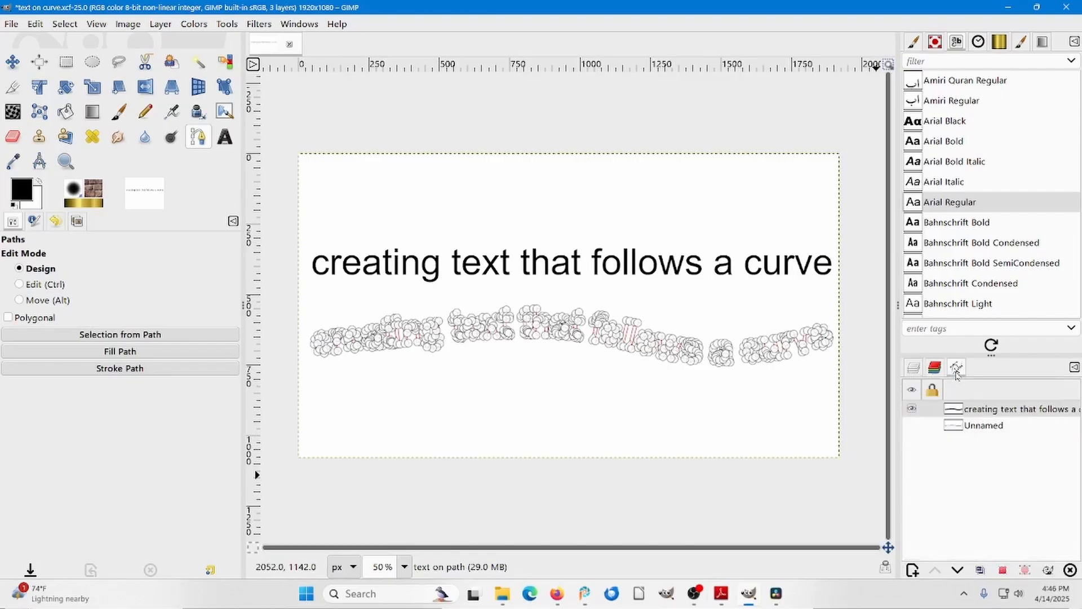
right_click(993, 411)
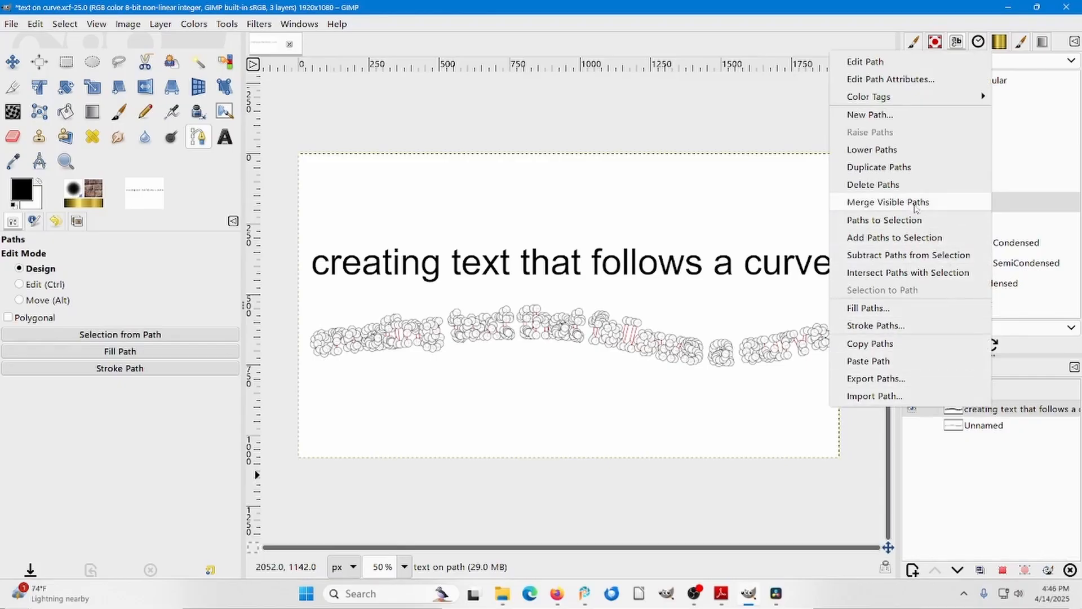
click(879, 311)
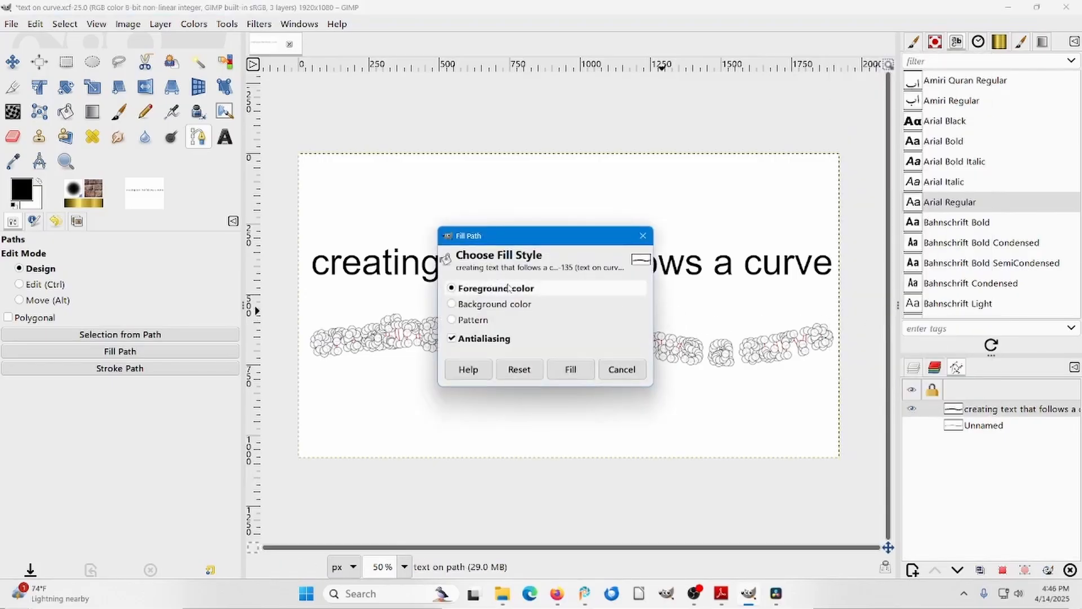
click(572, 370)
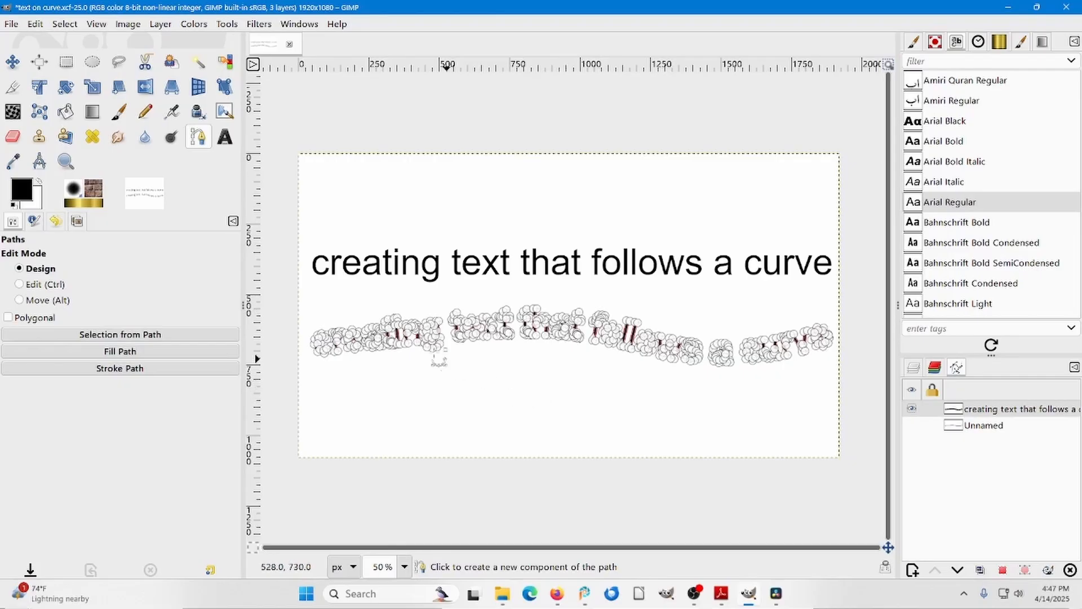
click(12, 62)
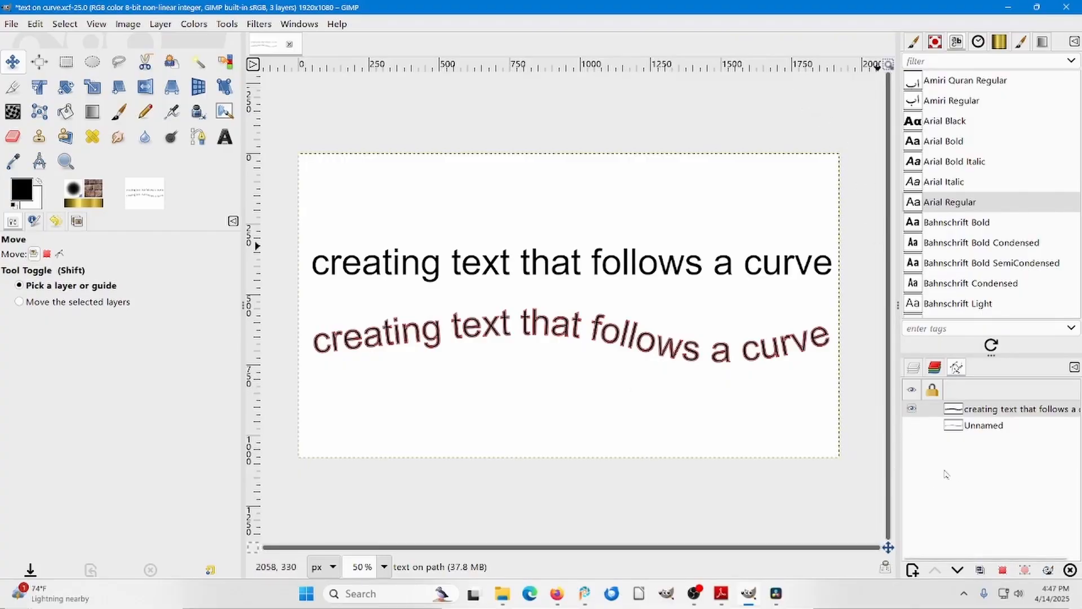
click(912, 409)
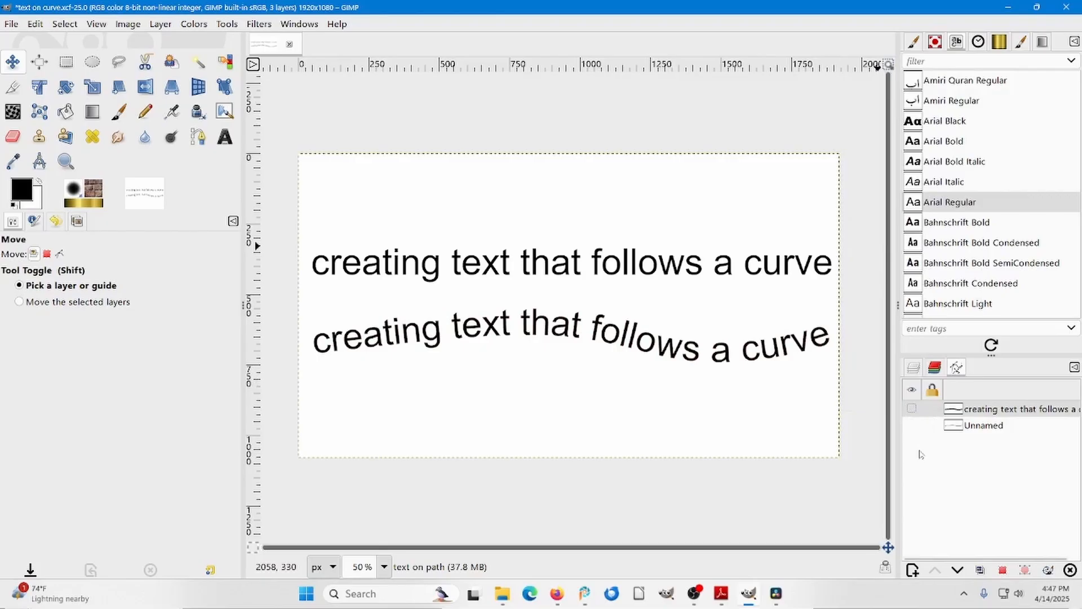
Crop the "text on path" layer to its content.
click(915, 369)
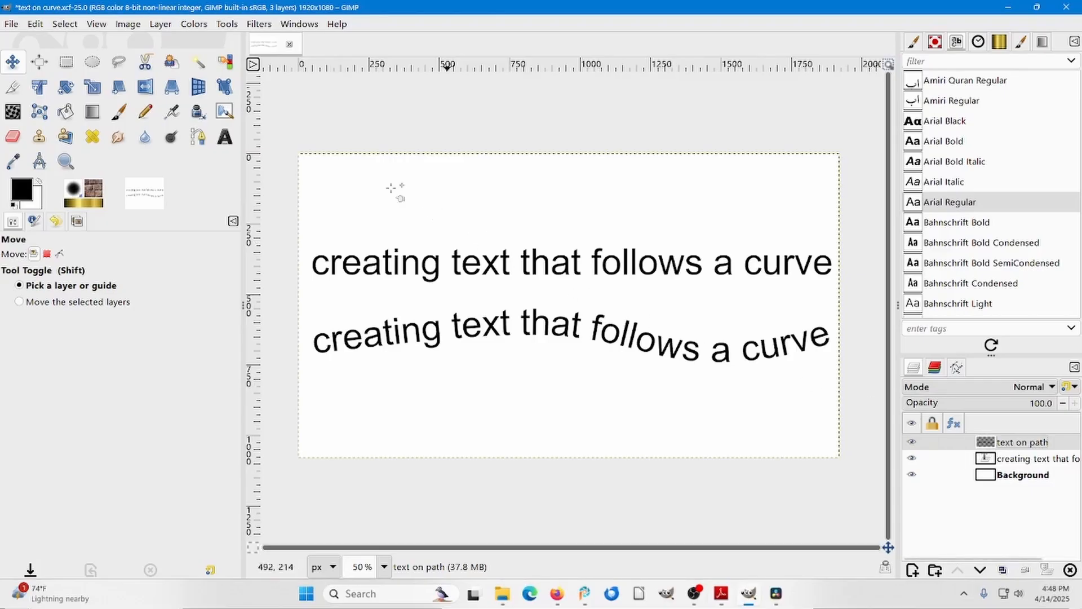
click(160, 25)
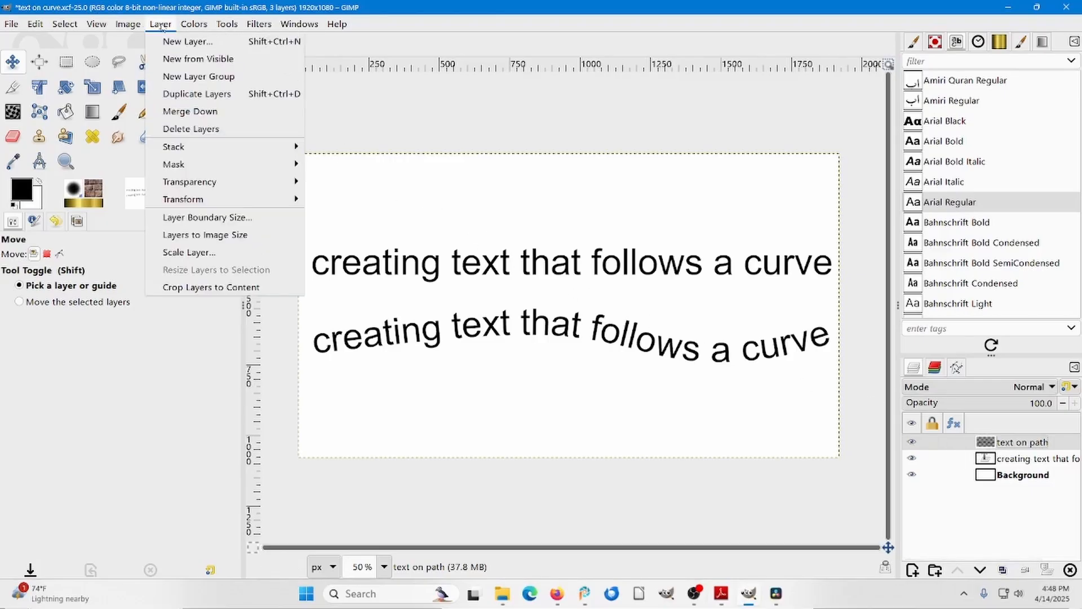
click(199, 287)
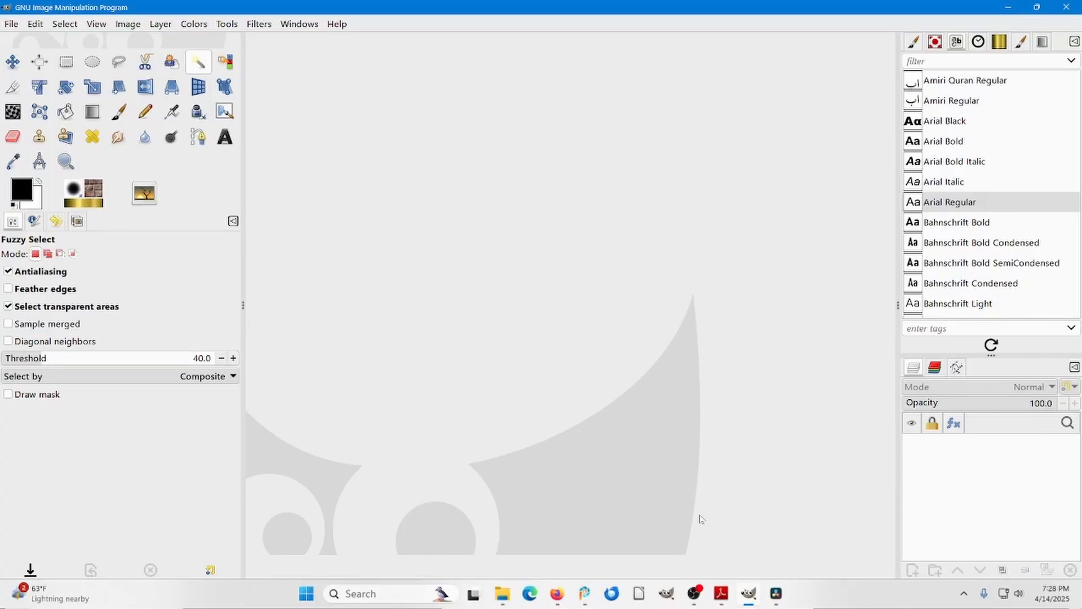
Switch to the PDF in Adobe Reader, copy the Tulip 1 picture, and paste it as a new image in GIMP.
click(721, 592)
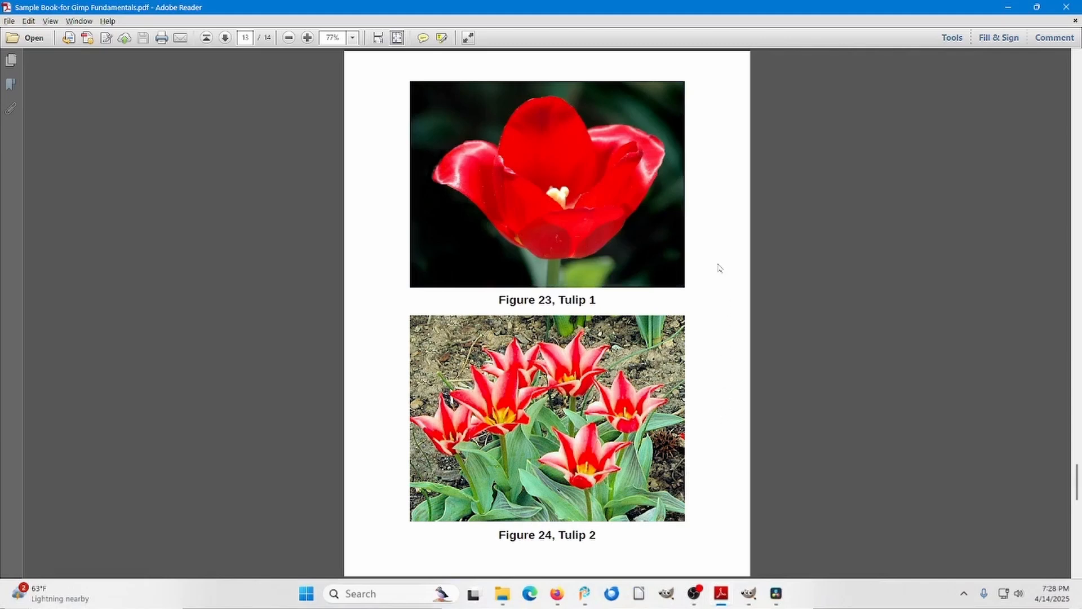
click(598, 221)
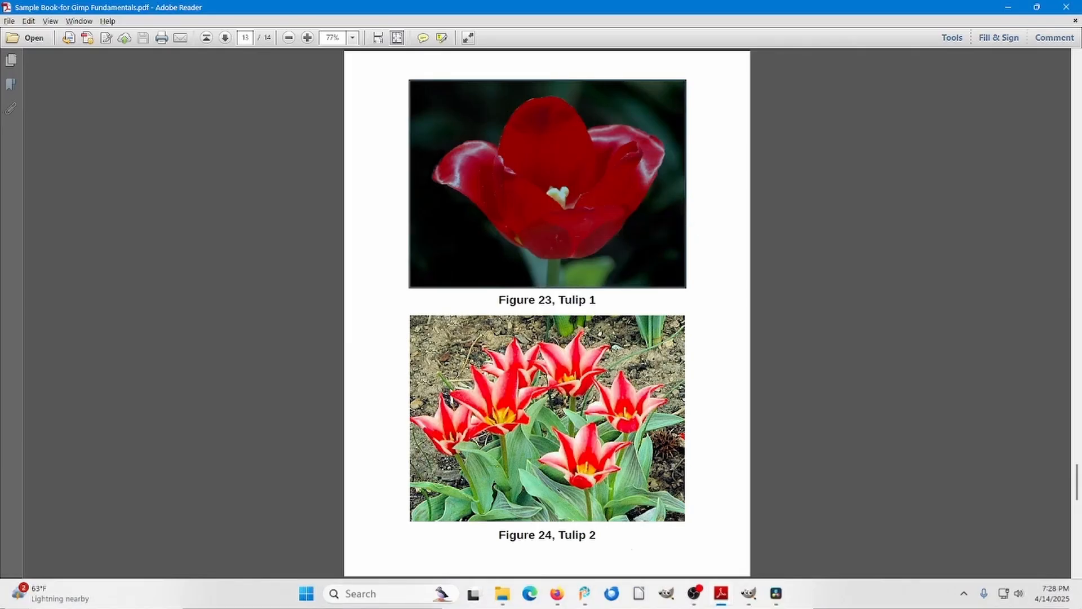
click(747, 593)
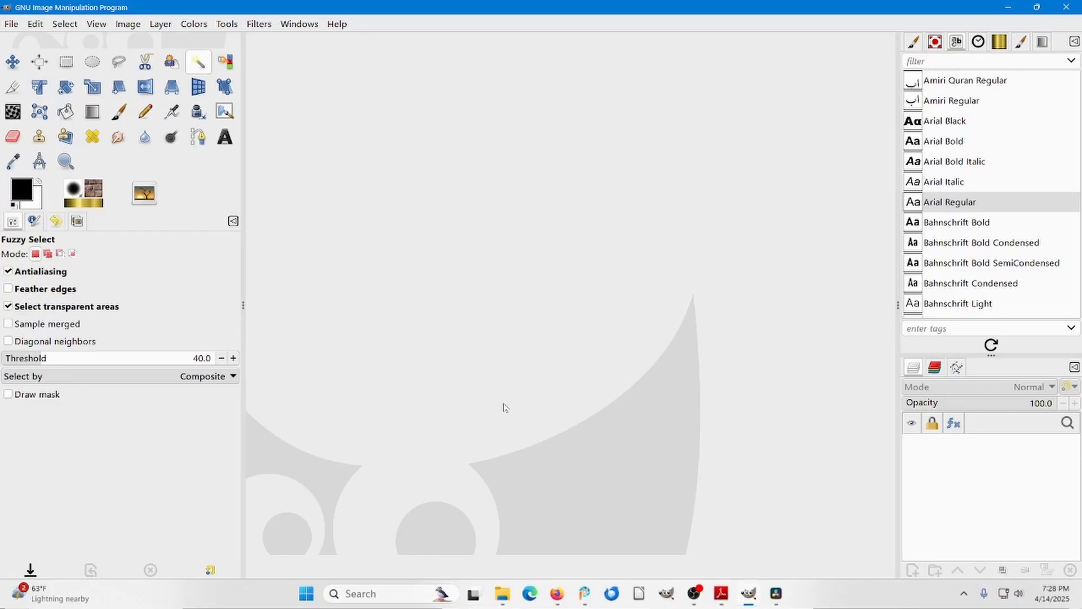
key(ctrl+shift+v)
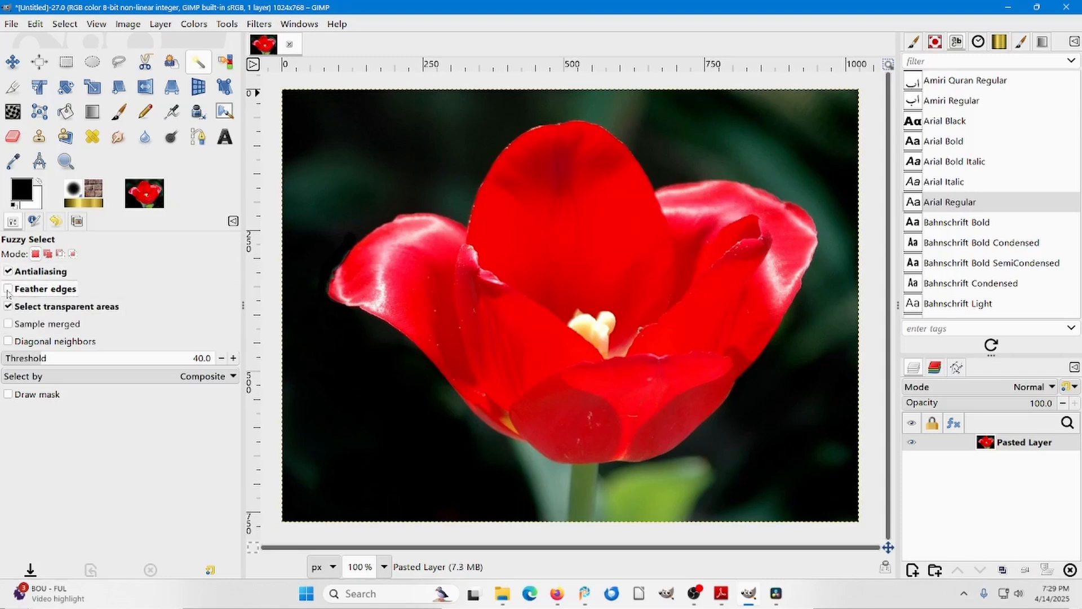
Select the dark background around the tulip with Fuzzy Select, feathering edges with radius 10 and adding the remaining patches above the flower.
click(94, 288)
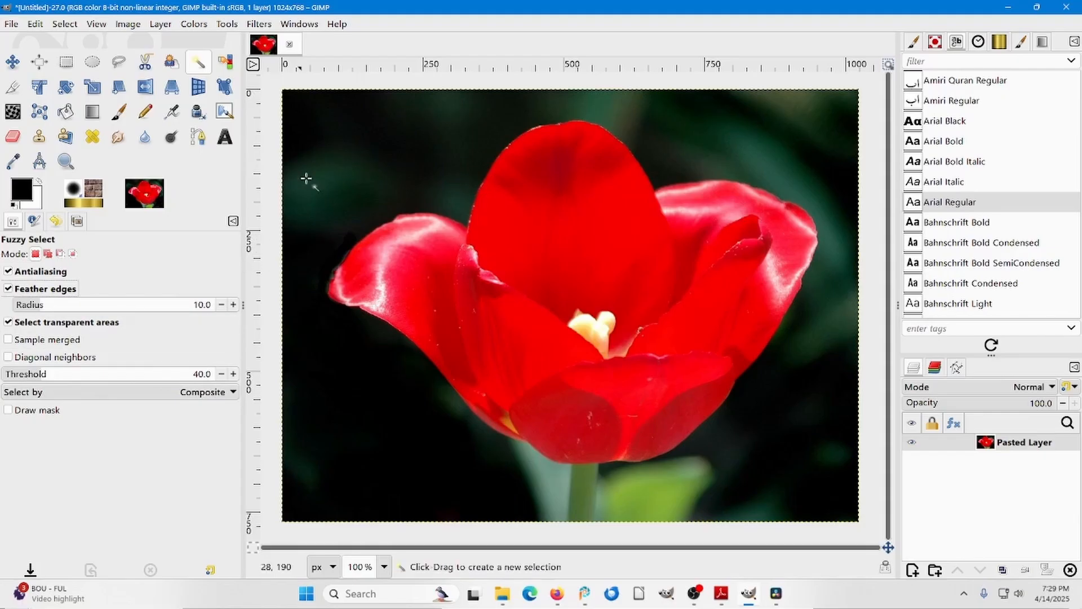
click(351, 135)
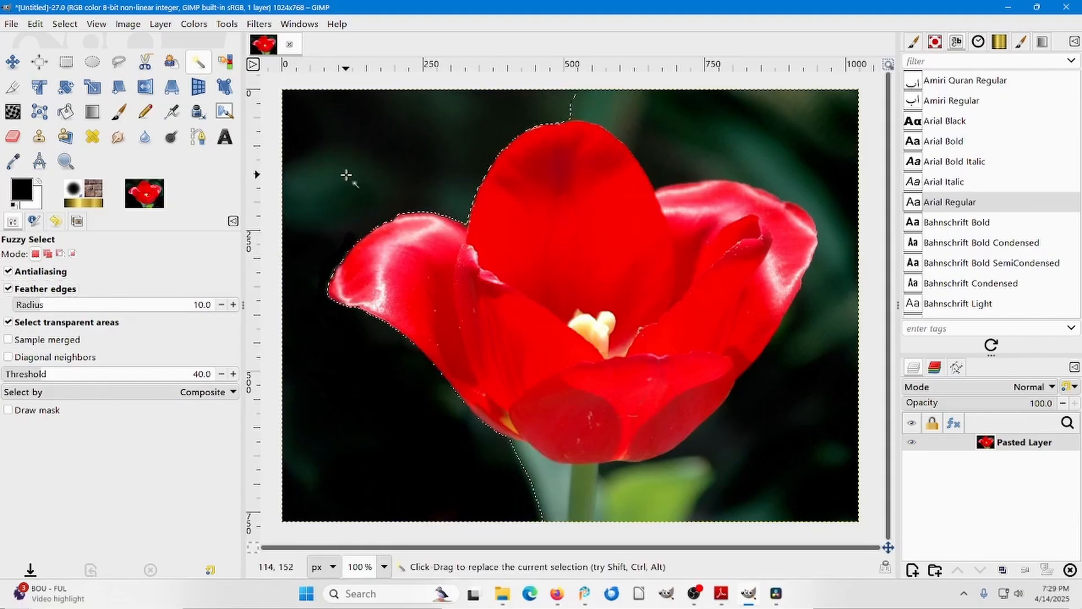
key(shift)
shift+click(671, 123)
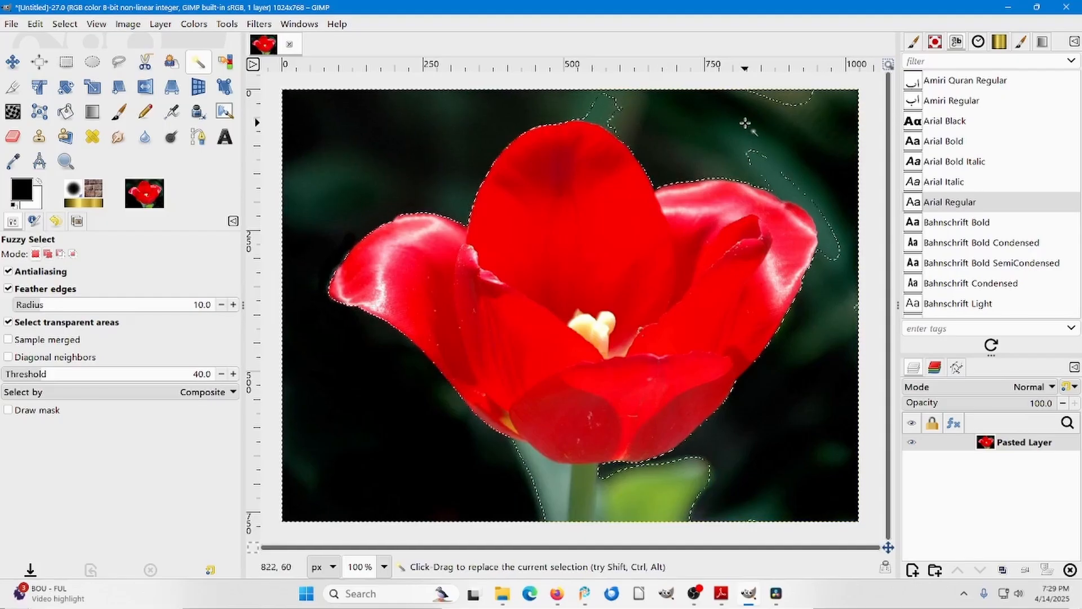
key(shift)
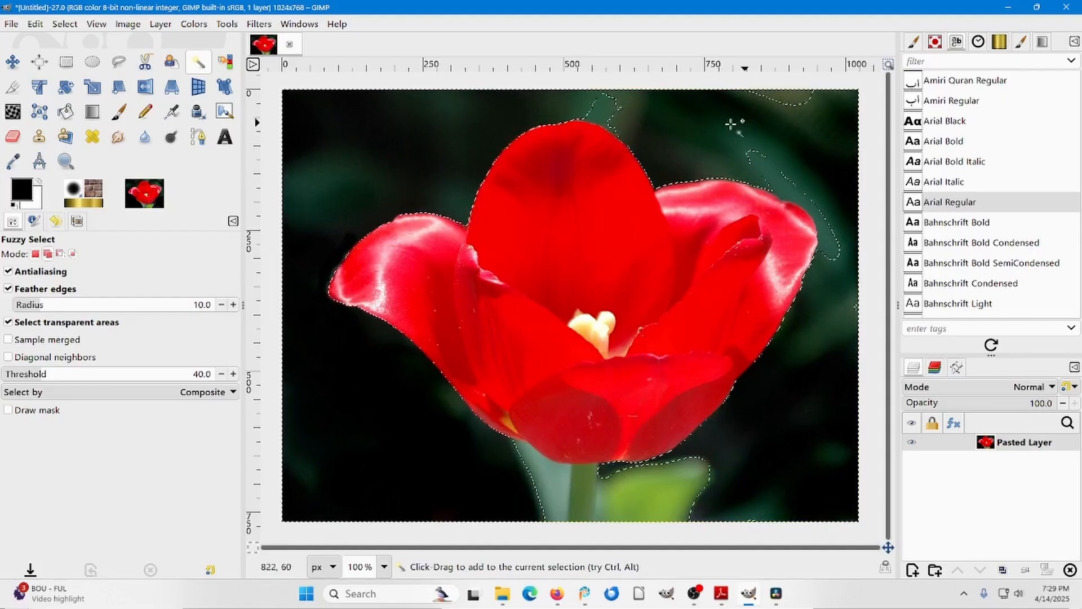
drag(596, 115, 666, 111)
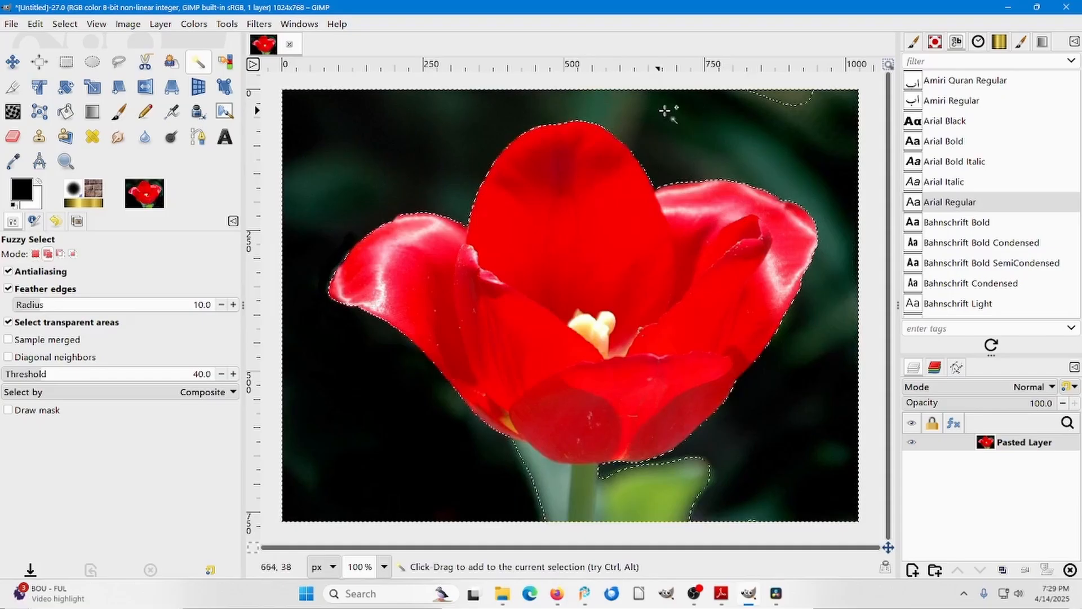
shift+click(787, 97)
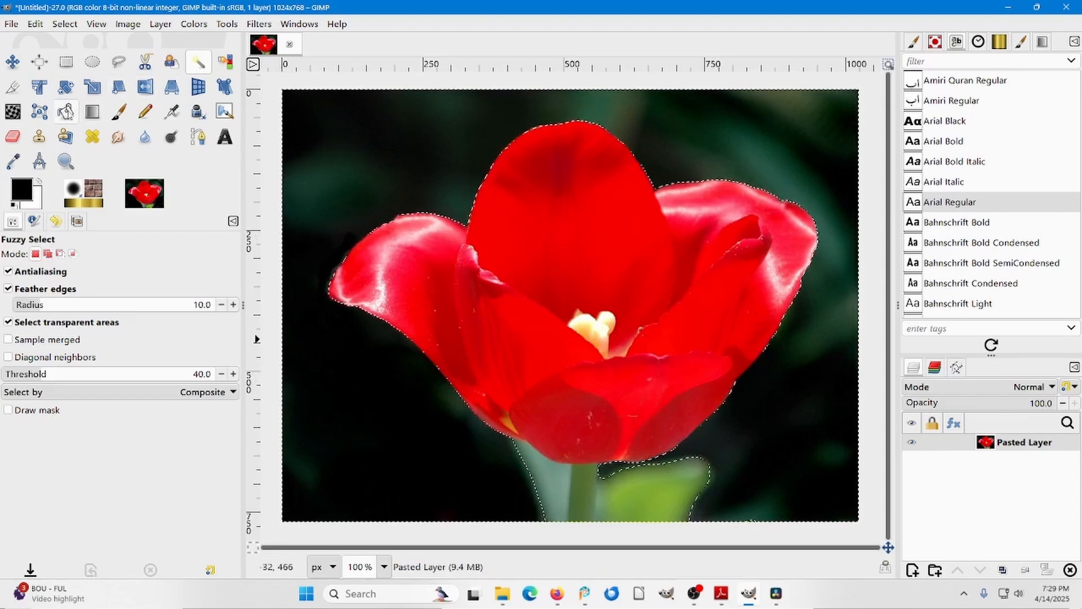
Set the foreground color to light blue 92a6eb and bucket-fill the selected background around the tulip with it.
click(66, 112)
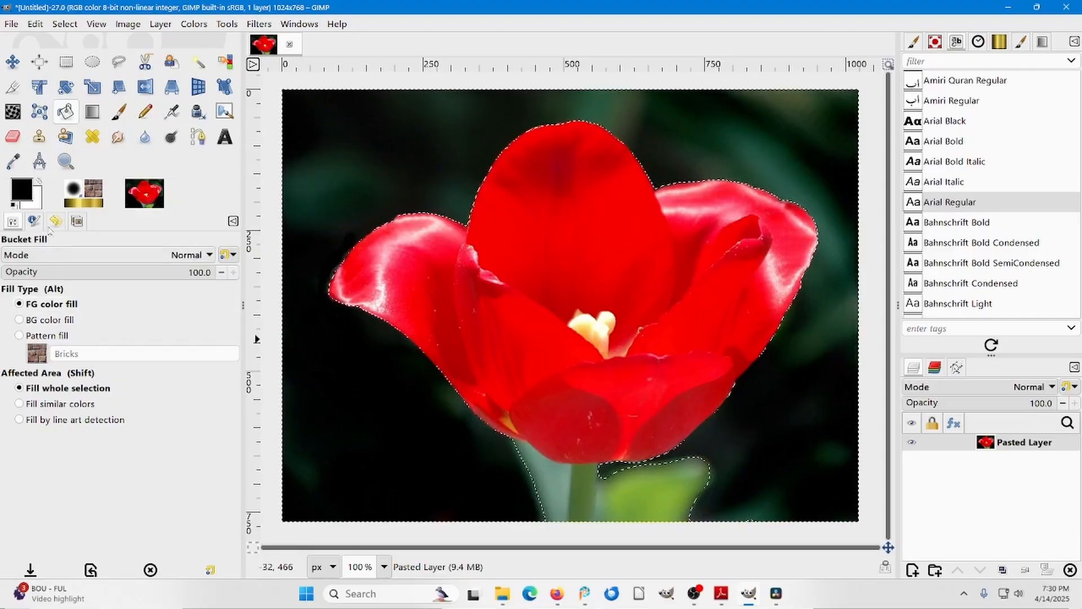
click(17, 185)
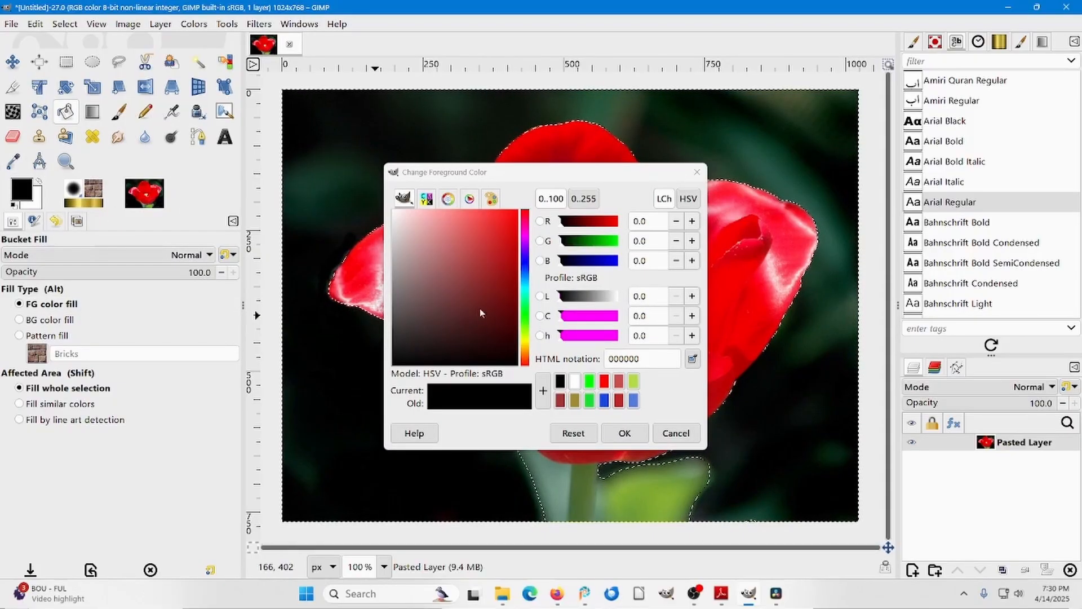
click(524, 272)
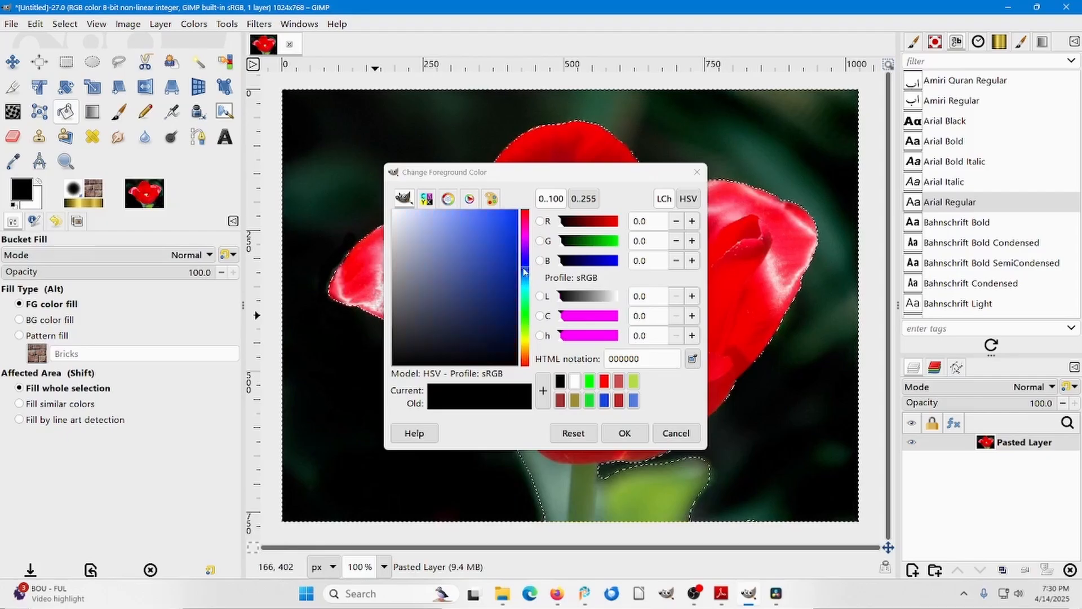
click(439, 221)
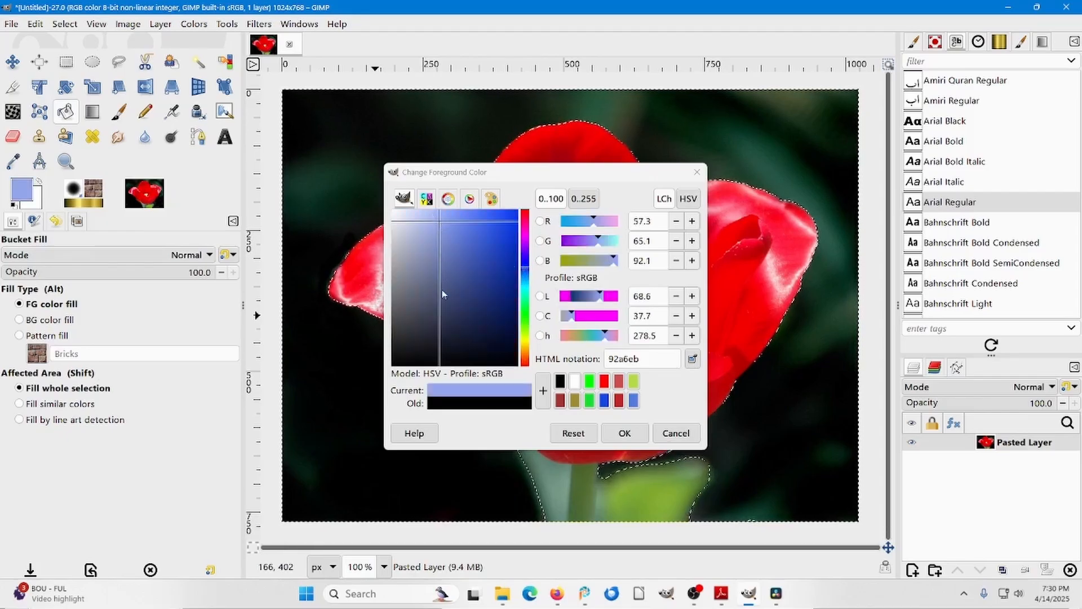
click(616, 433)
click(621, 433)
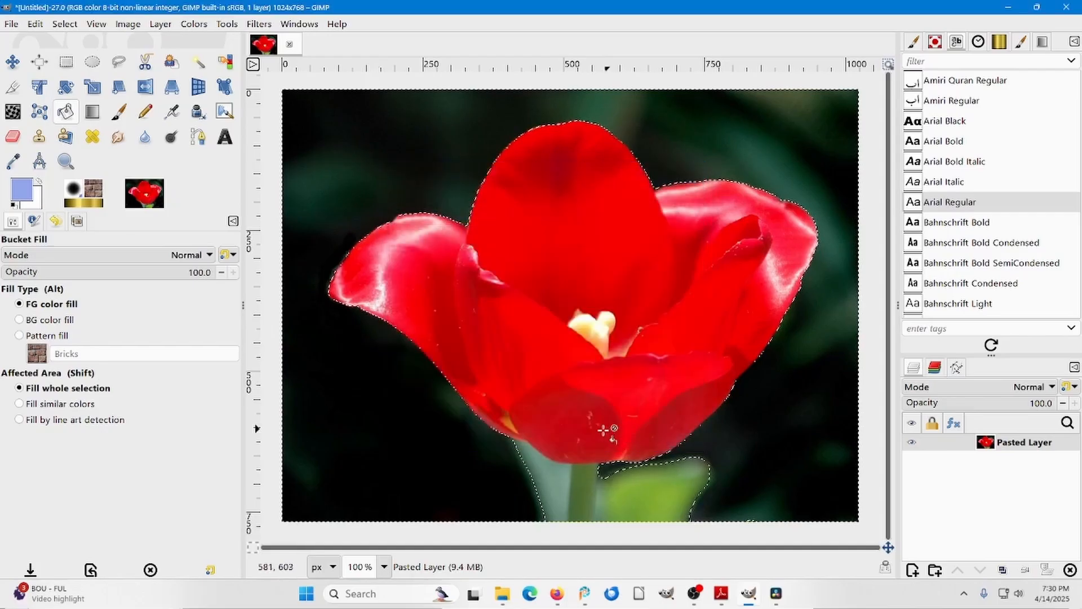
click(342, 144)
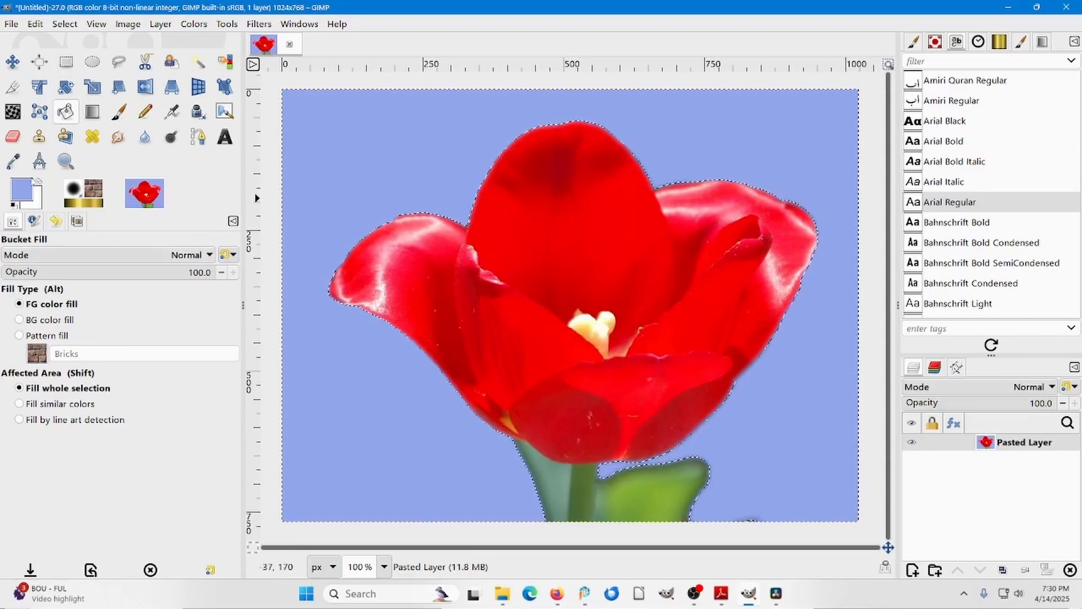
Change the foreground color to green 159819 and refill the selected background with it.
click(27, 192)
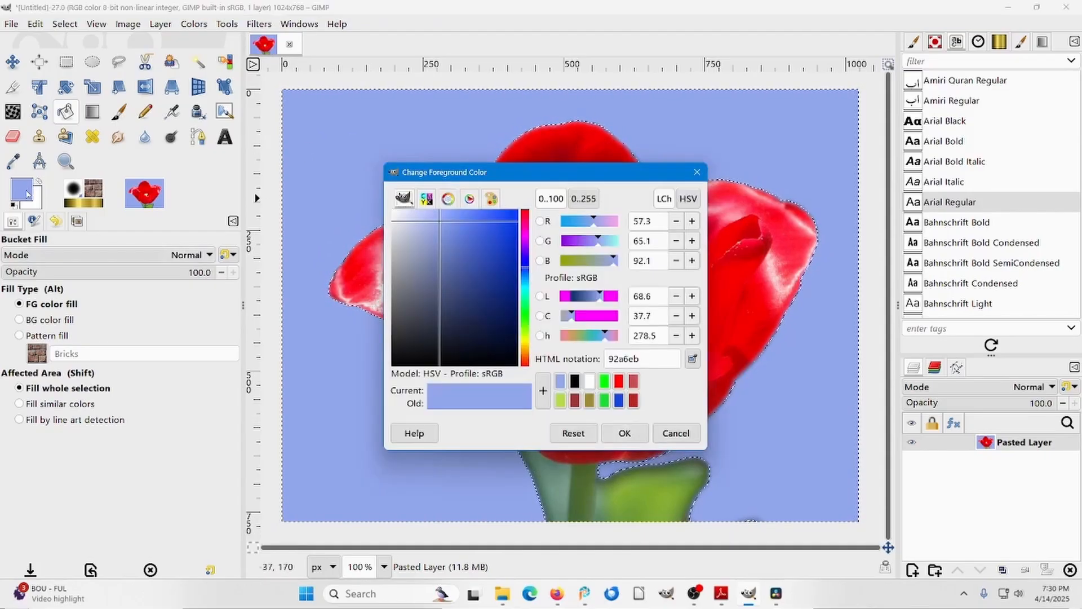
click(523, 317)
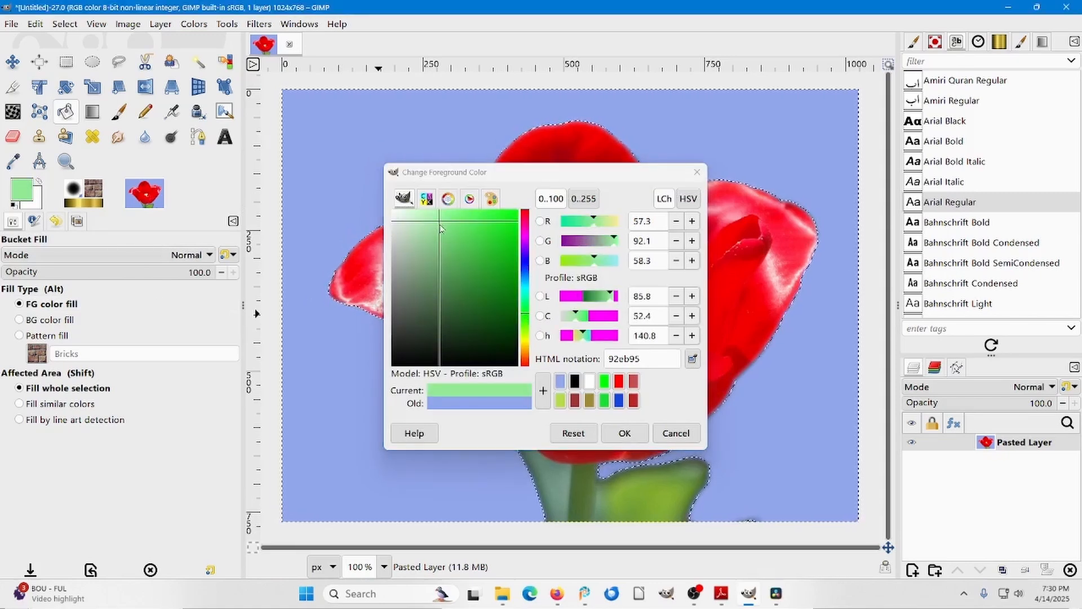
drag(440, 223, 501, 276)
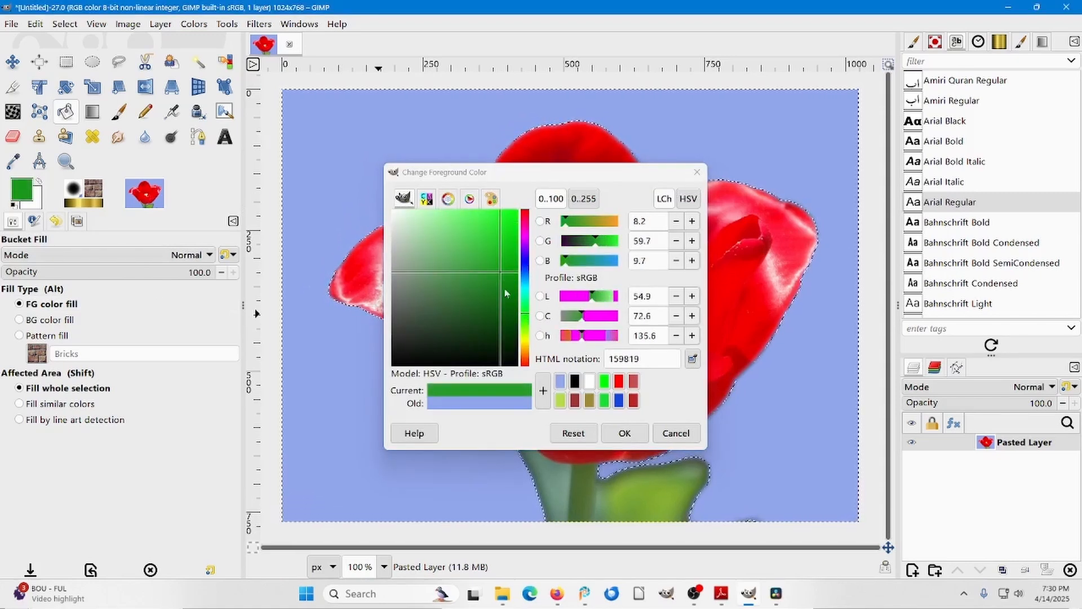
click(614, 435)
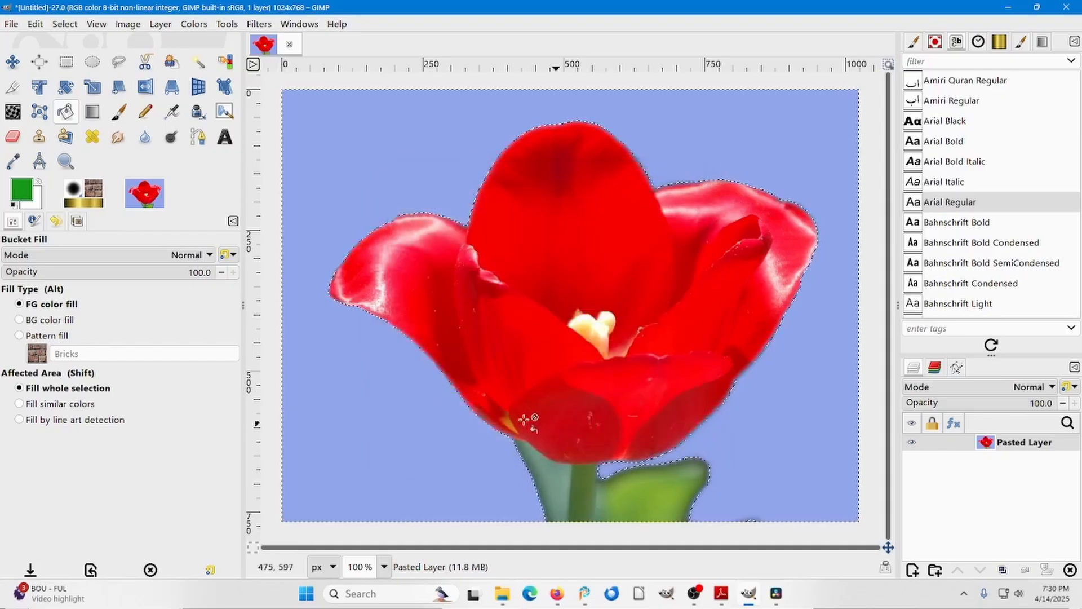
click(356, 147)
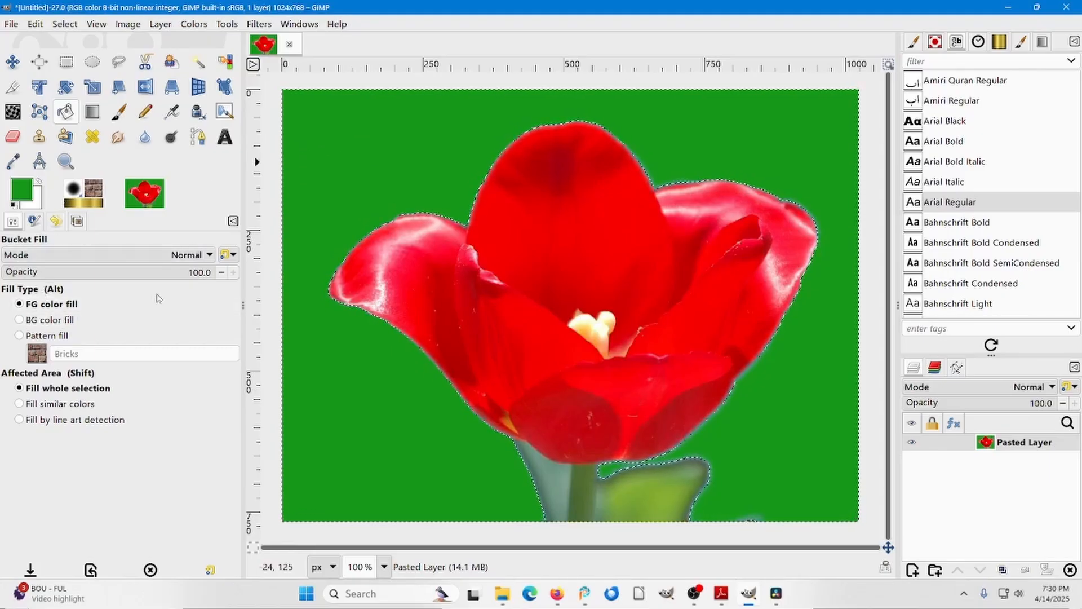
Switch Bucket Fill to pattern fill and fill the tulip's background with the Rain pattern, replacing it with Bricks.
click(20, 336)
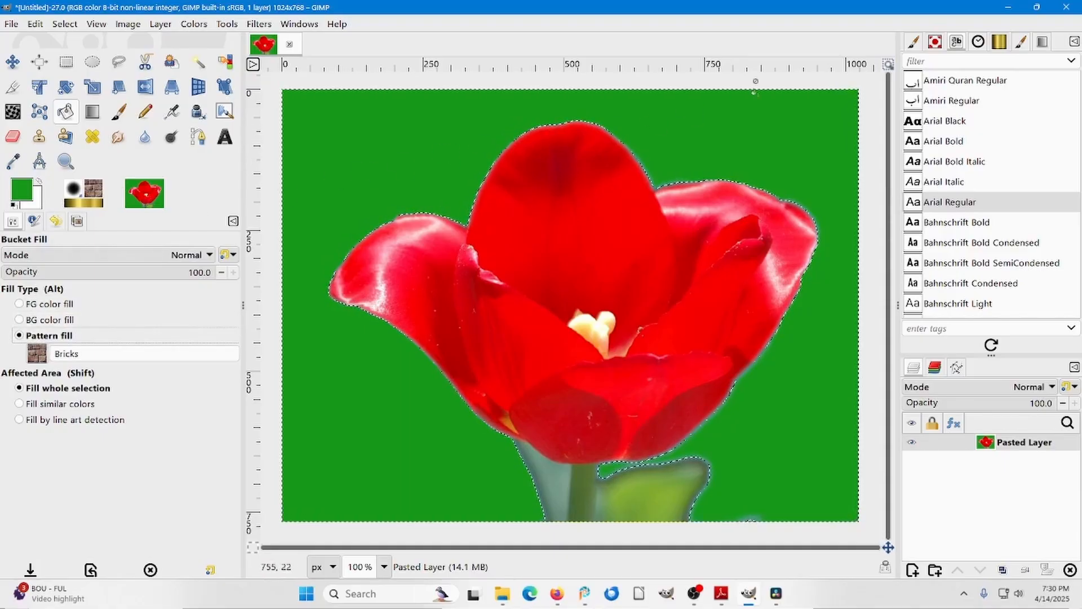
click(934, 42)
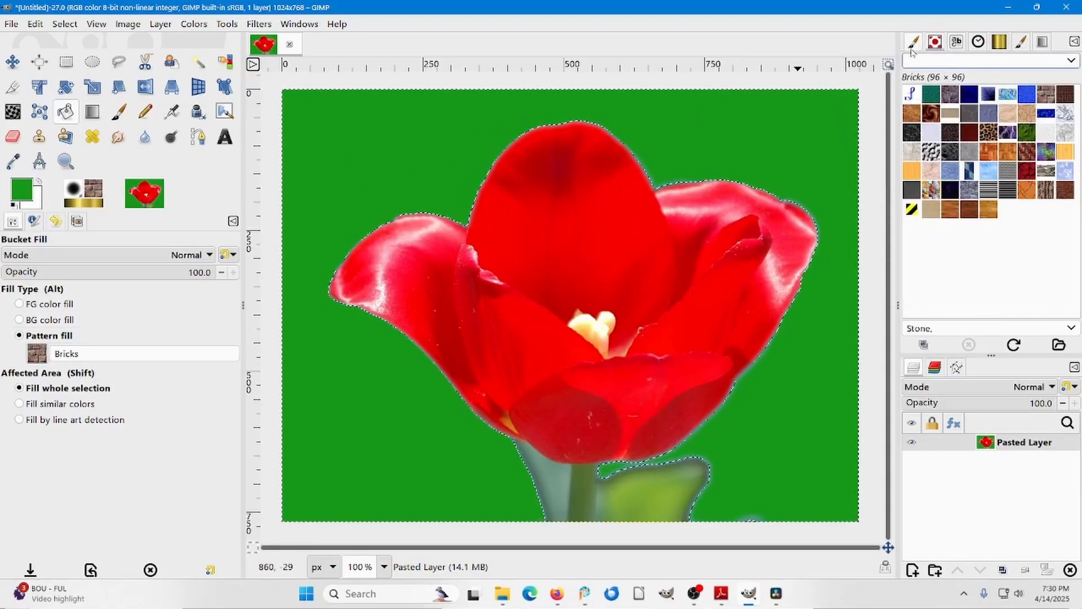
click(1008, 94)
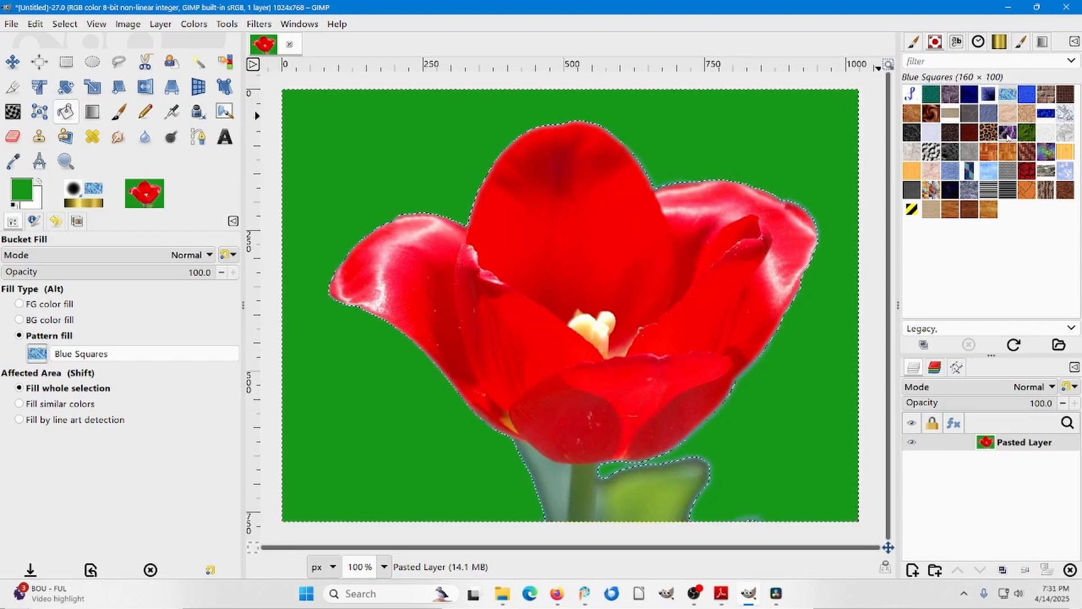
click(993, 171)
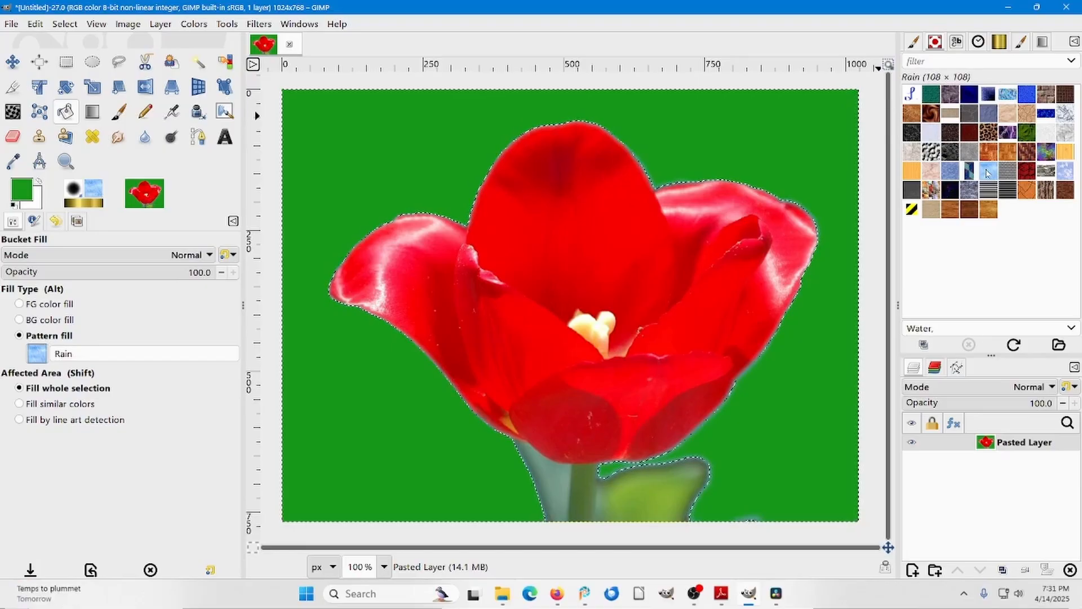
click(775, 138)
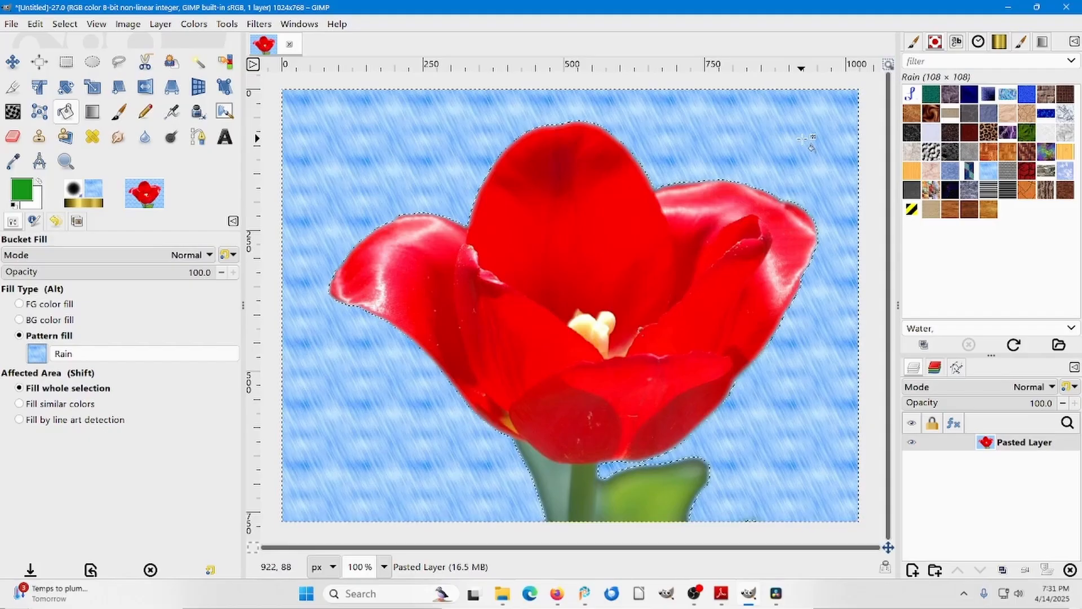
click(1045, 93)
click(777, 154)
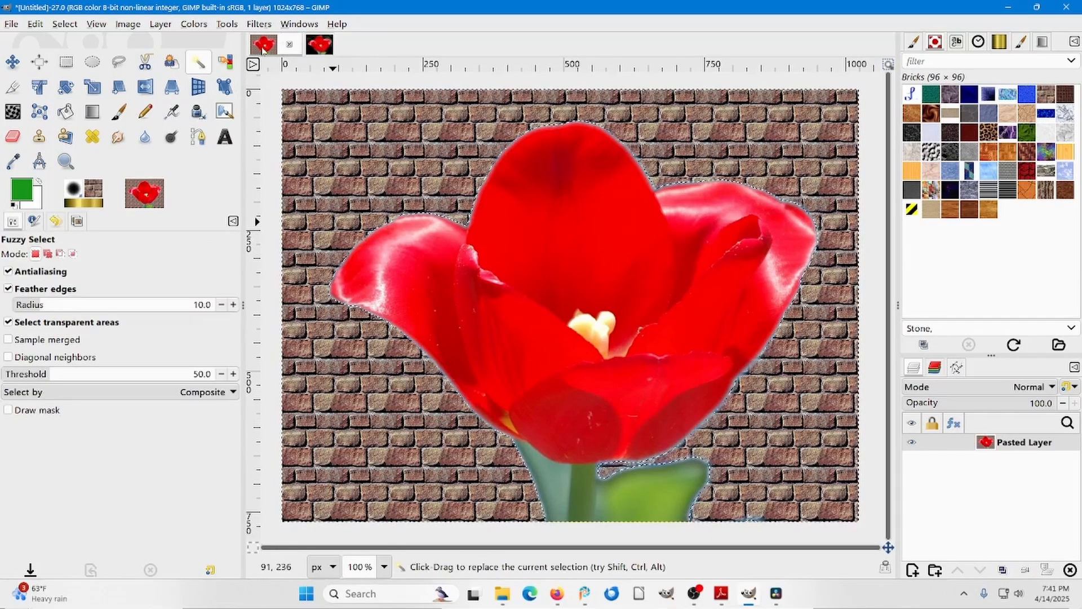
Go to the other tulip image, try Fuzzy Select on its dark background with feathered edges, and clear the selection.
click(319, 46)
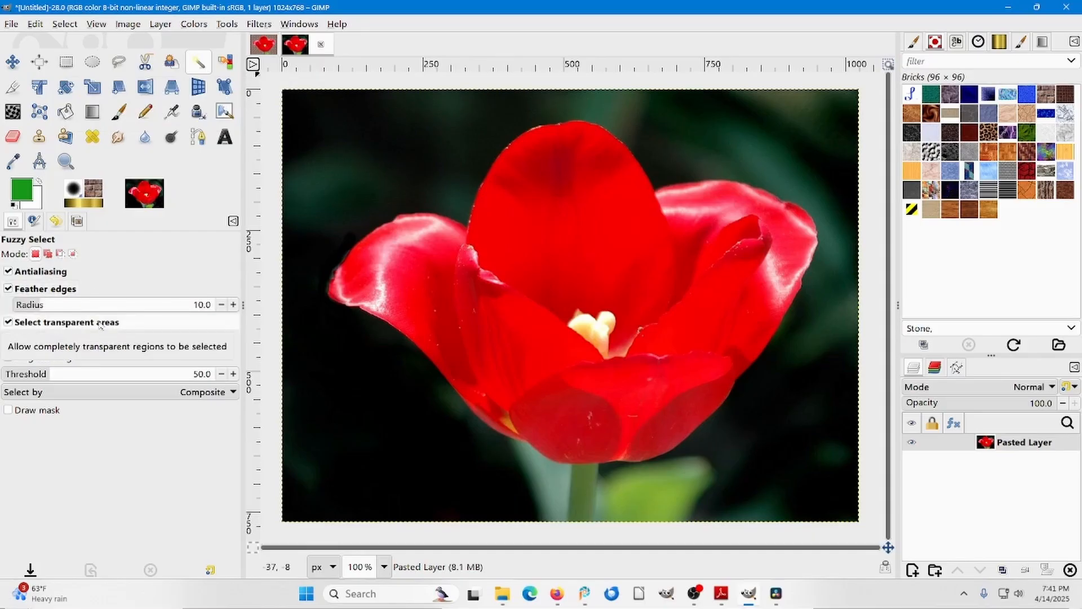
click(319, 205)
key(ctrl+z)
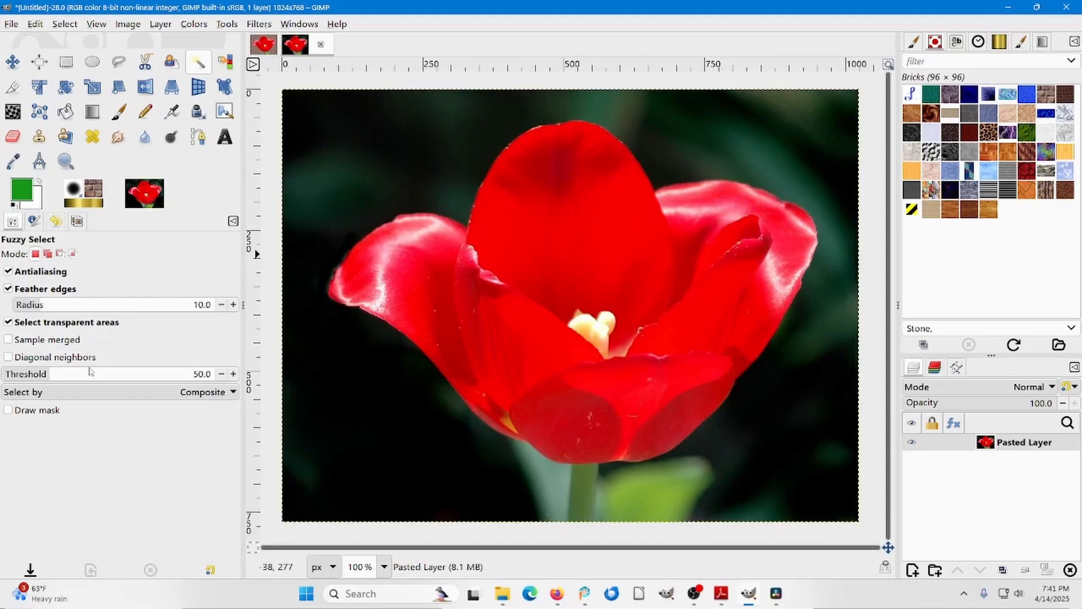
click(347, 148)
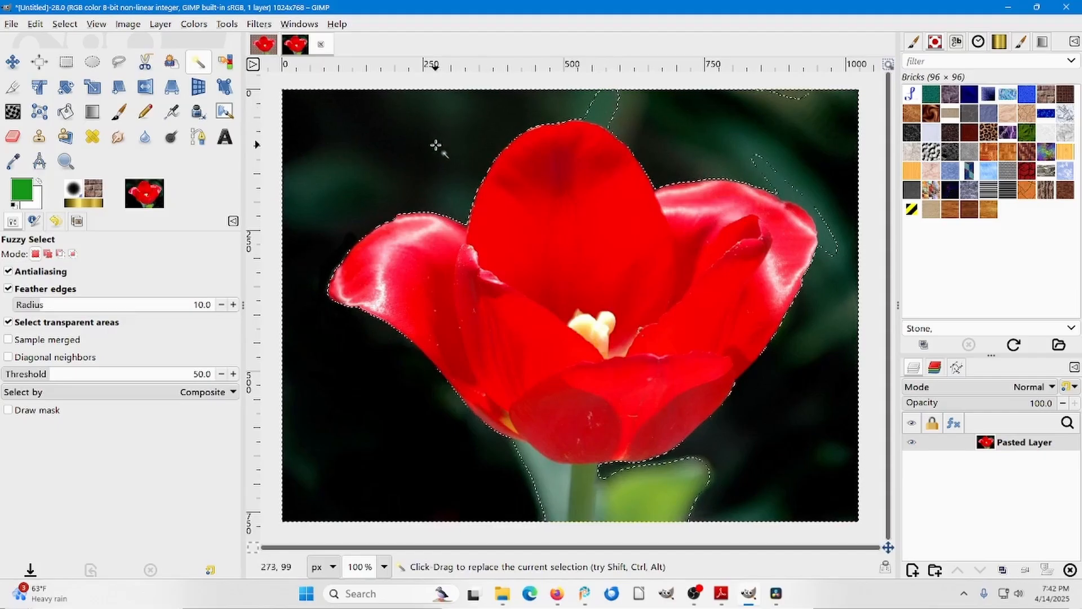
key(ctrl)
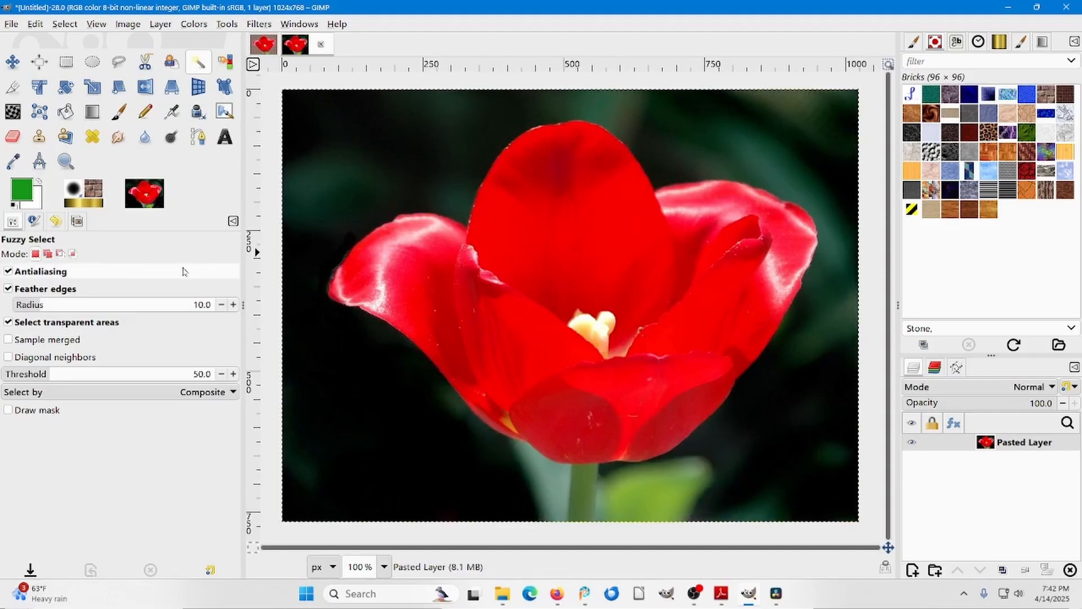
Turn off feathered edges for Fuzzy Select, try selecting the dark background beside the flower, and clear the selection.
click(9, 288)
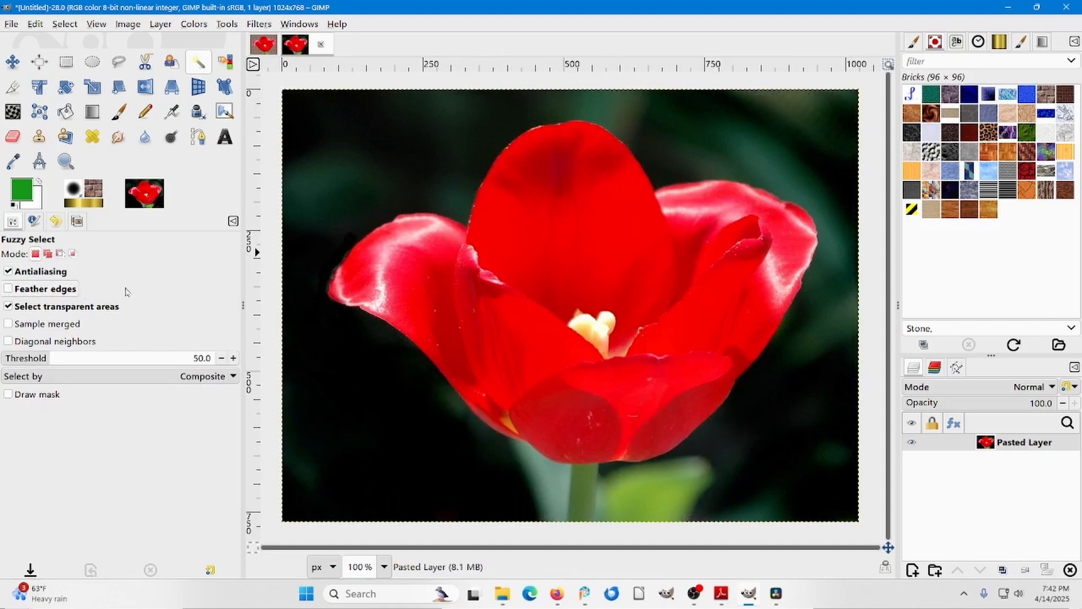
click(350, 174)
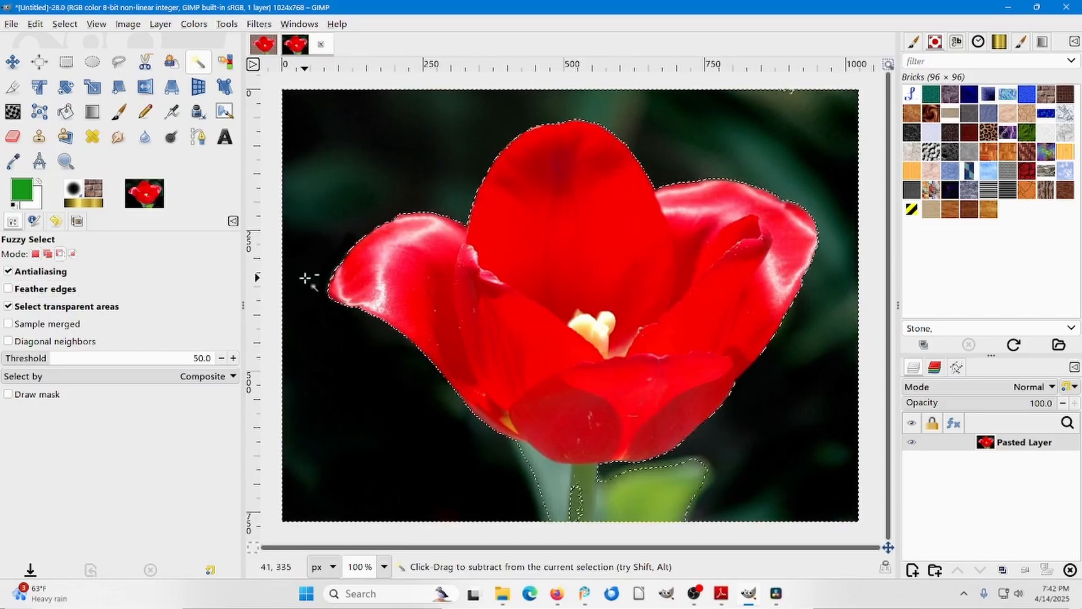
key(ctrl+shift+a)
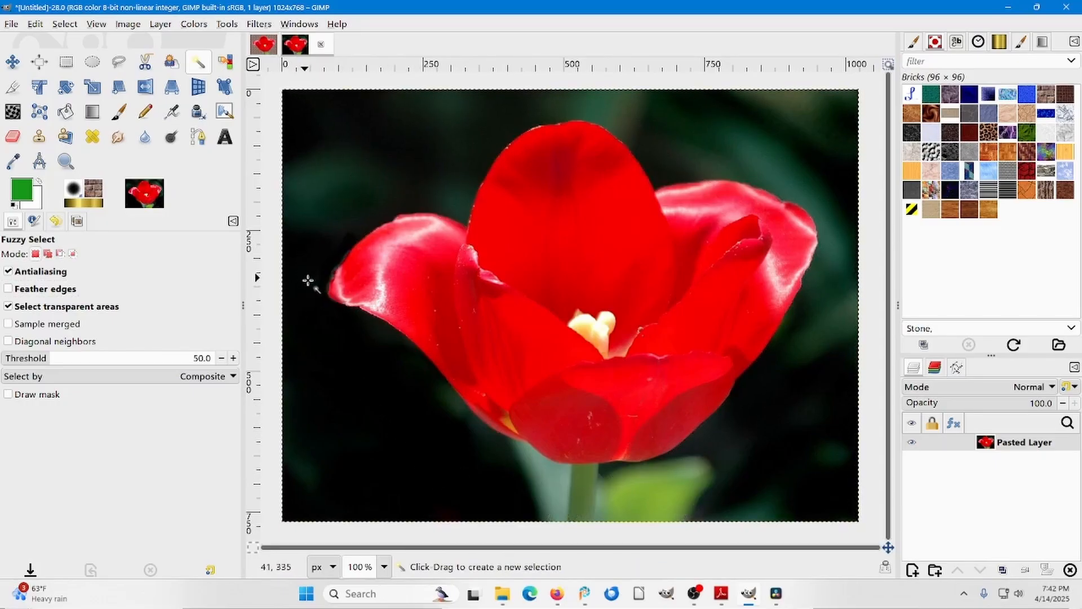
Try selecting the background with transparent-area selection off, clear the selection, and turn the option back on.
click(9, 307)
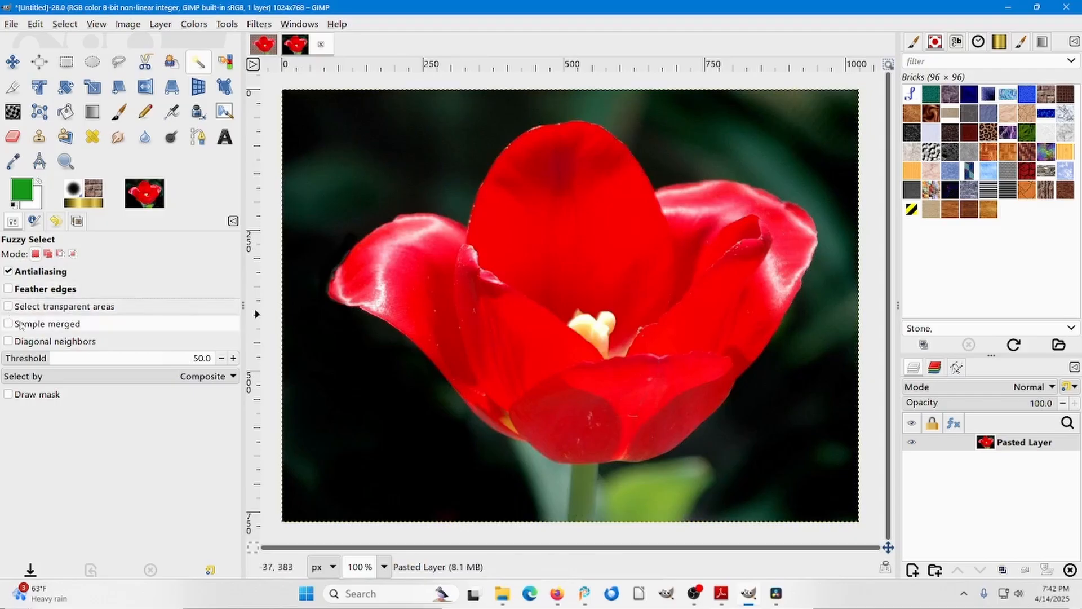
click(355, 172)
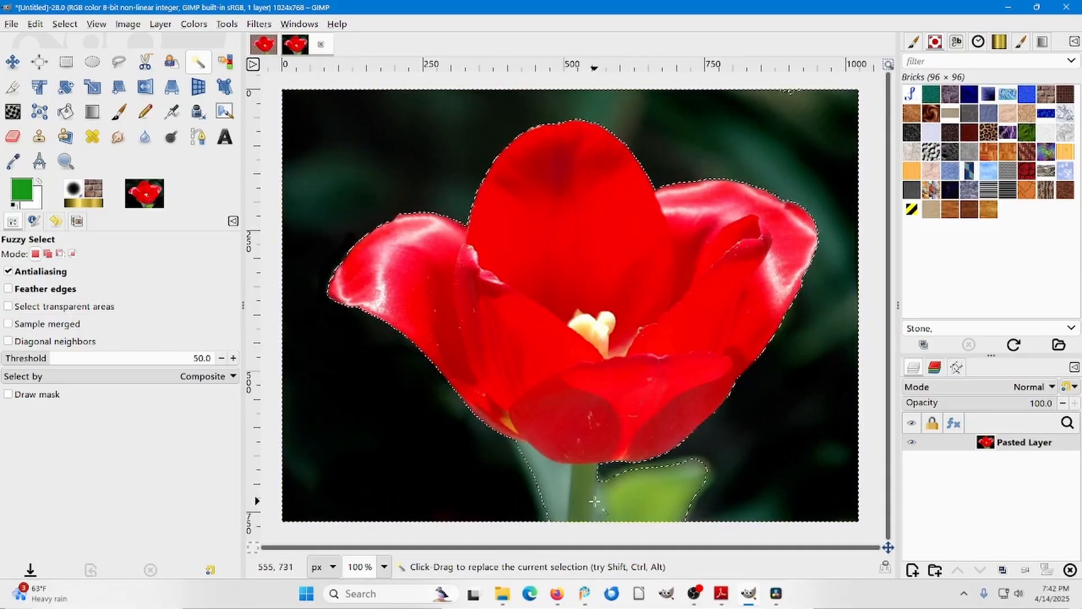
key(ctrl+shift+a)
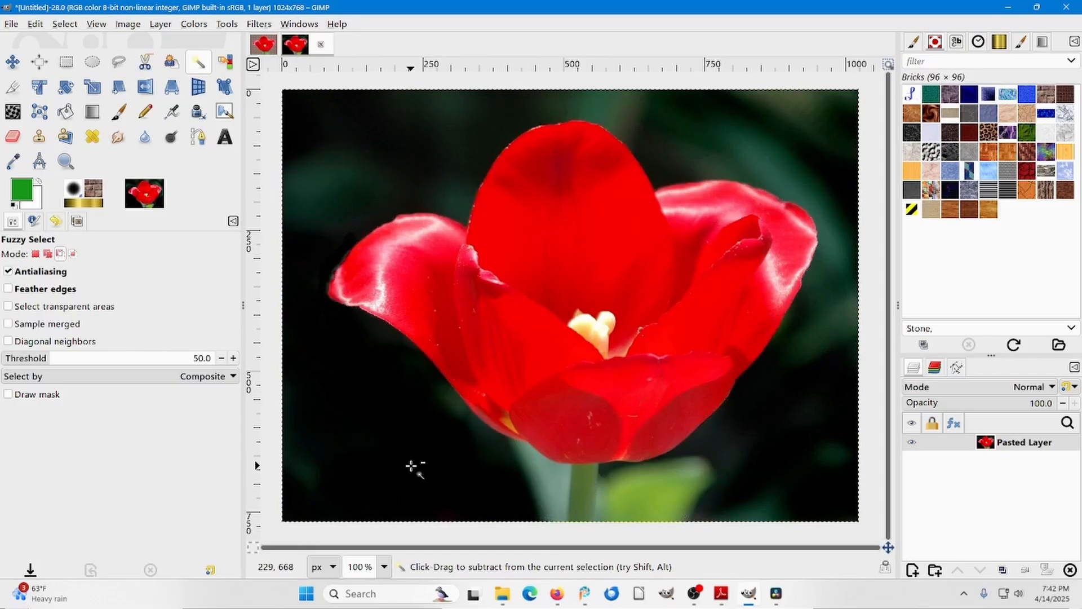
click(8, 307)
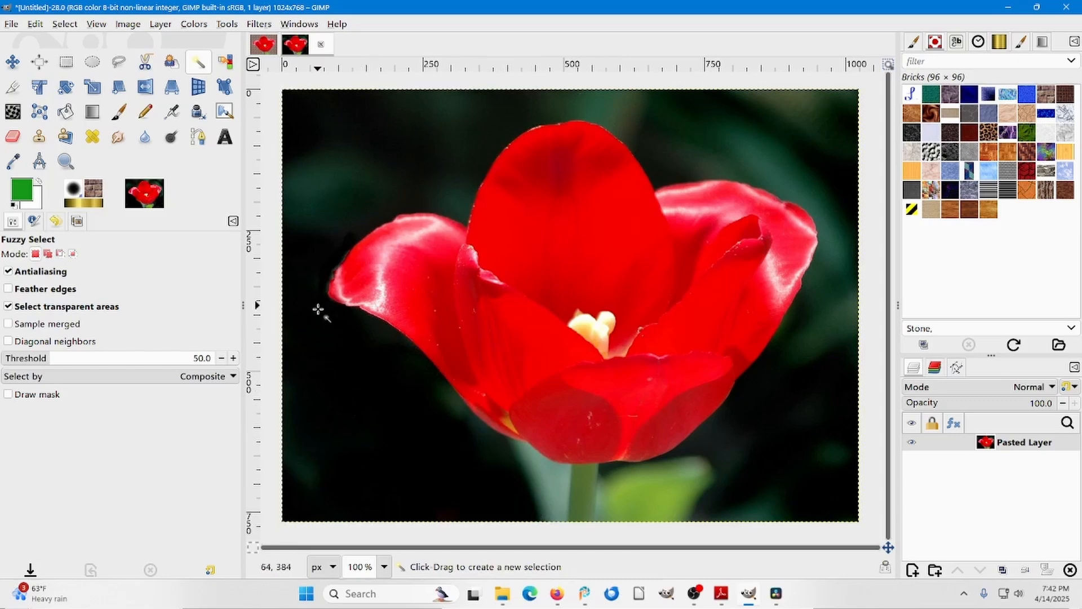
Try Fuzzy Select from the dark area below the left petal and from above the right petal, clearing each selection.
click(387, 396)
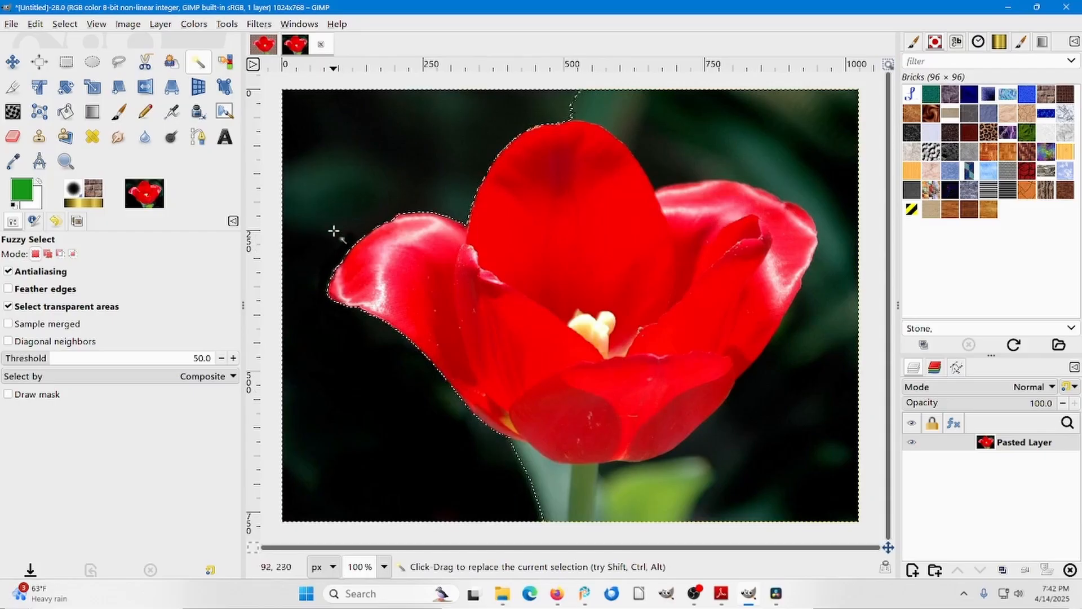
key(ctrl)
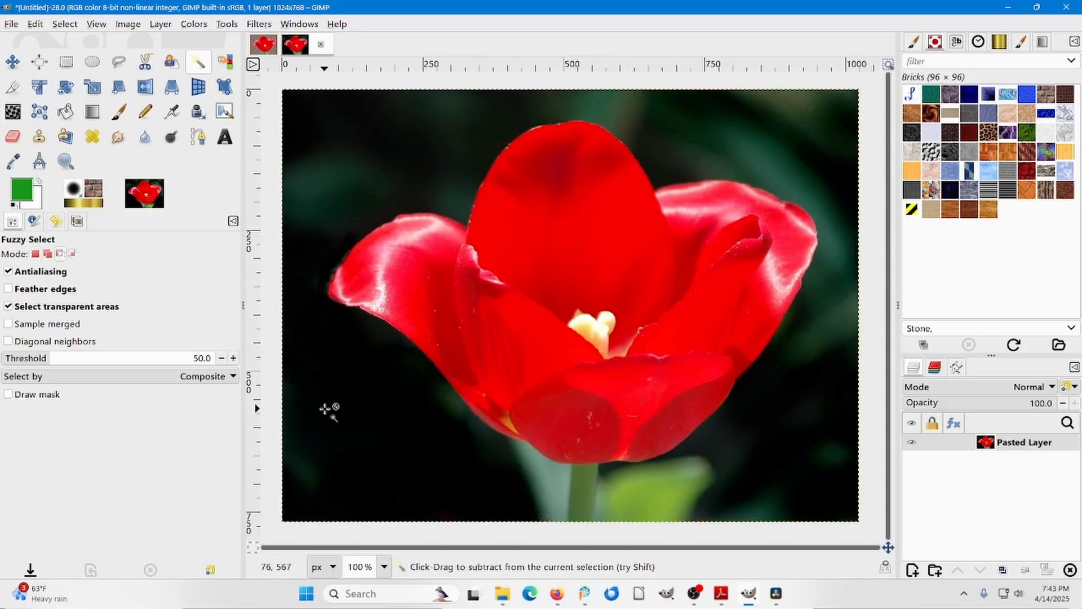
click(674, 130)
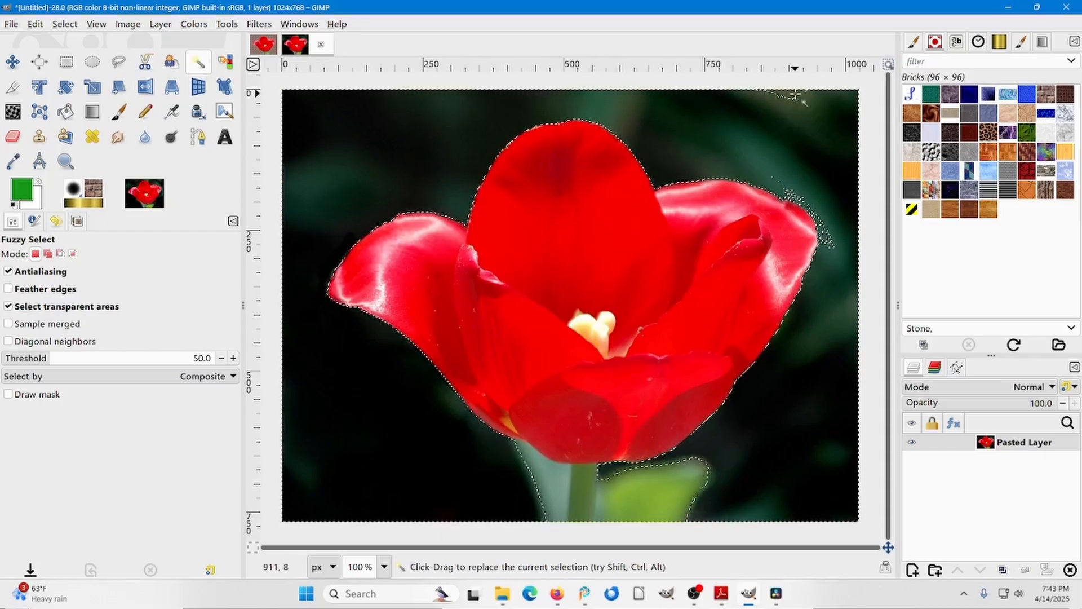
key(ctrl)
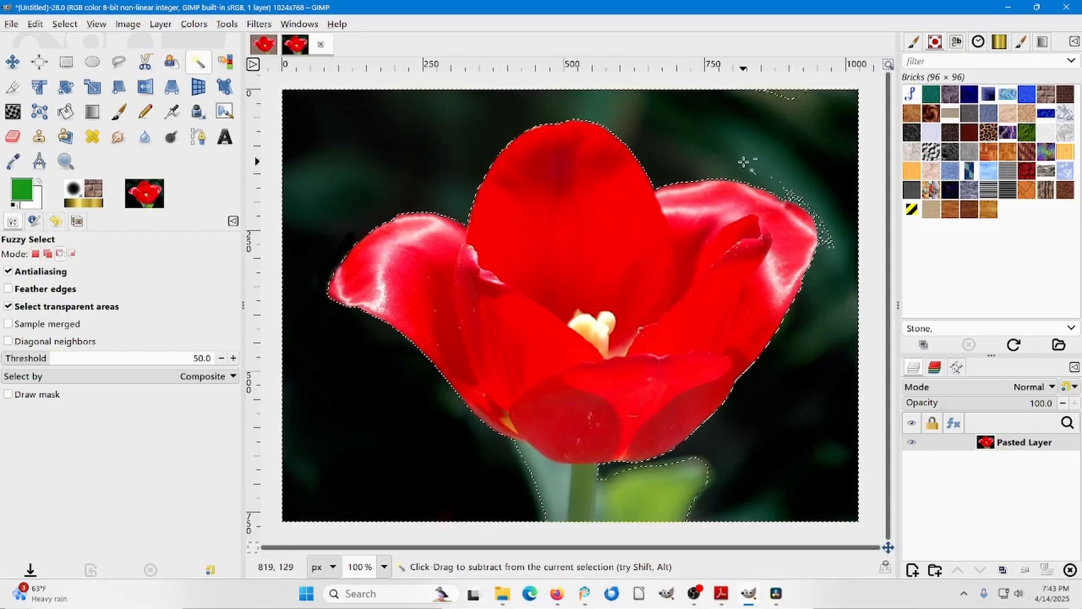
ctrl+click(744, 162)
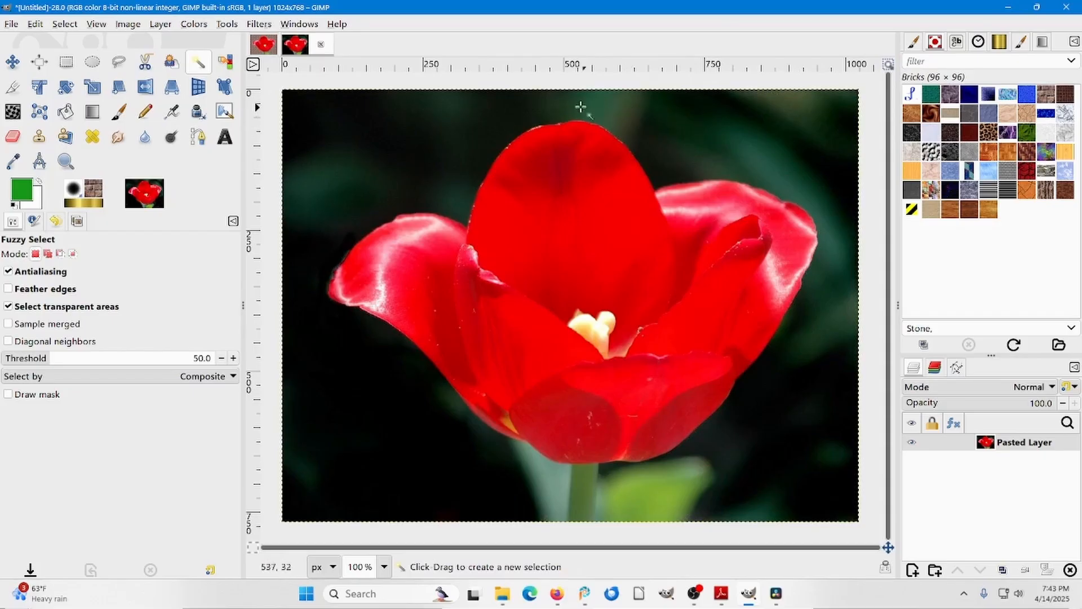
Try Fuzzy Select at the tulip's upper left edge, clear it, and select the greenish background area directly above the flower.
click(520, 115)
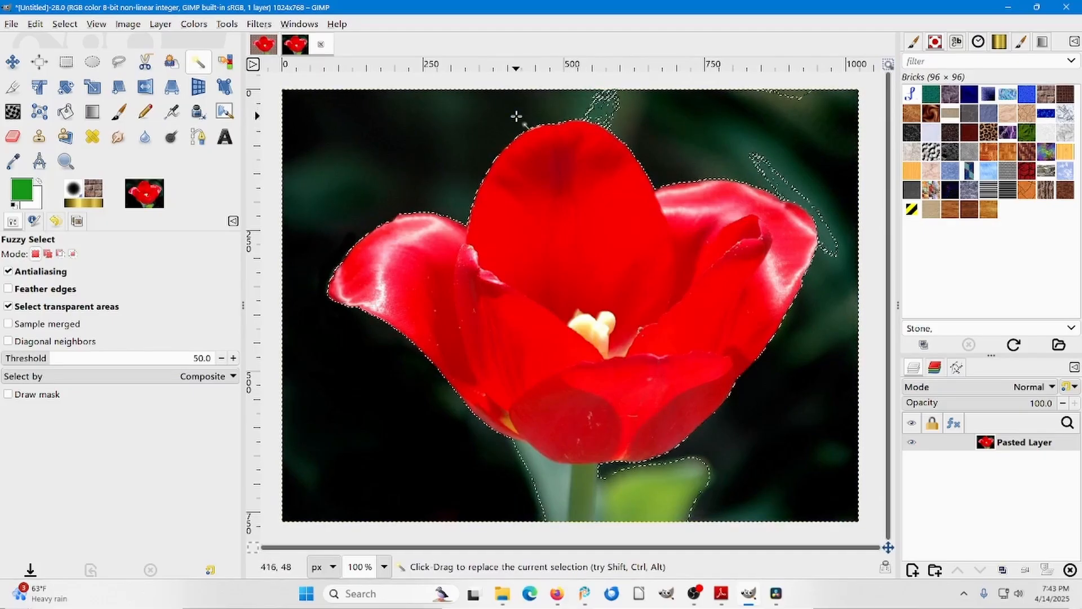
ctrl+click(516, 116)
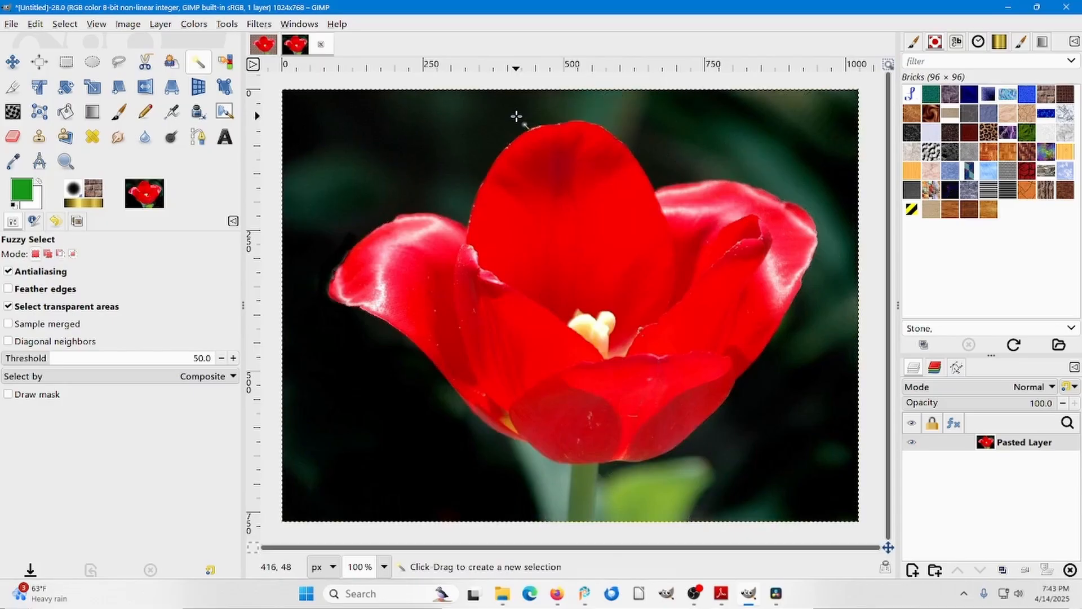
click(604, 115)
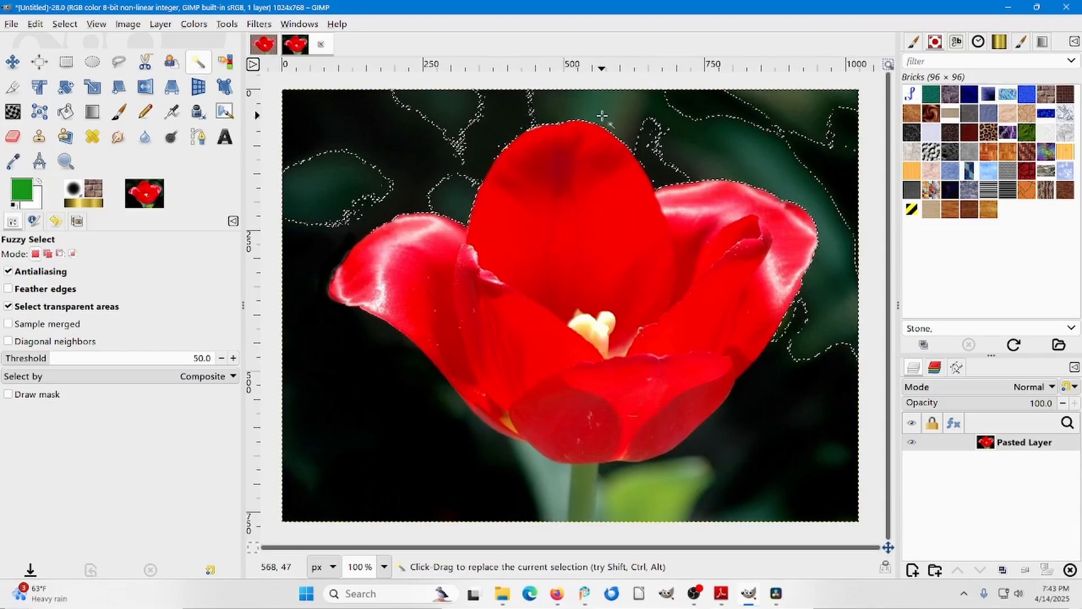
Try selecting the dark background above the left petal with transparent-area selection and antialiasing off, and clear the selection.
ctrl+click(607, 114)
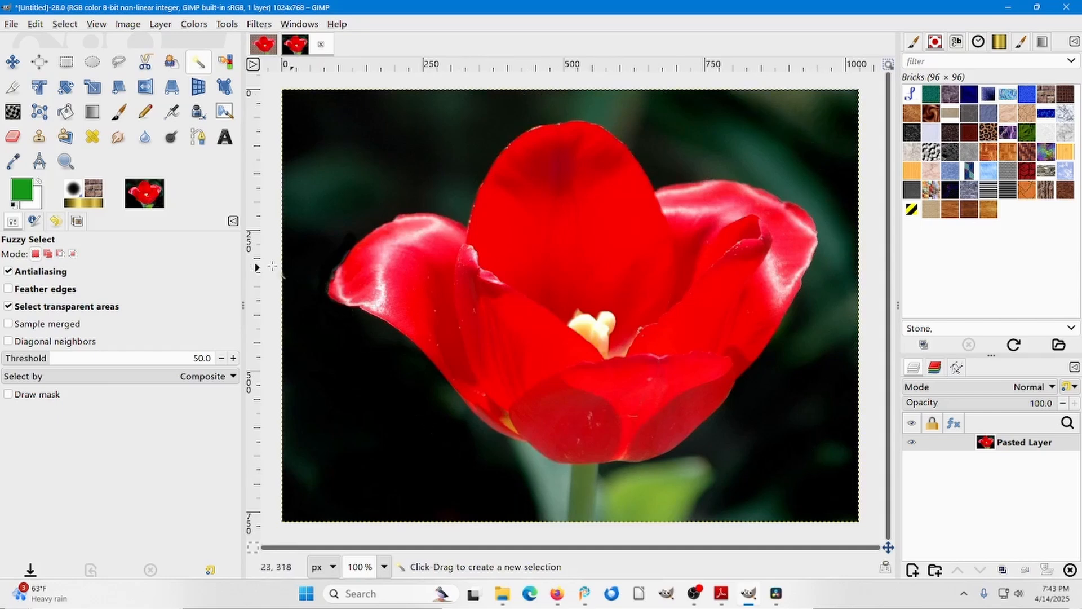
click(8, 306)
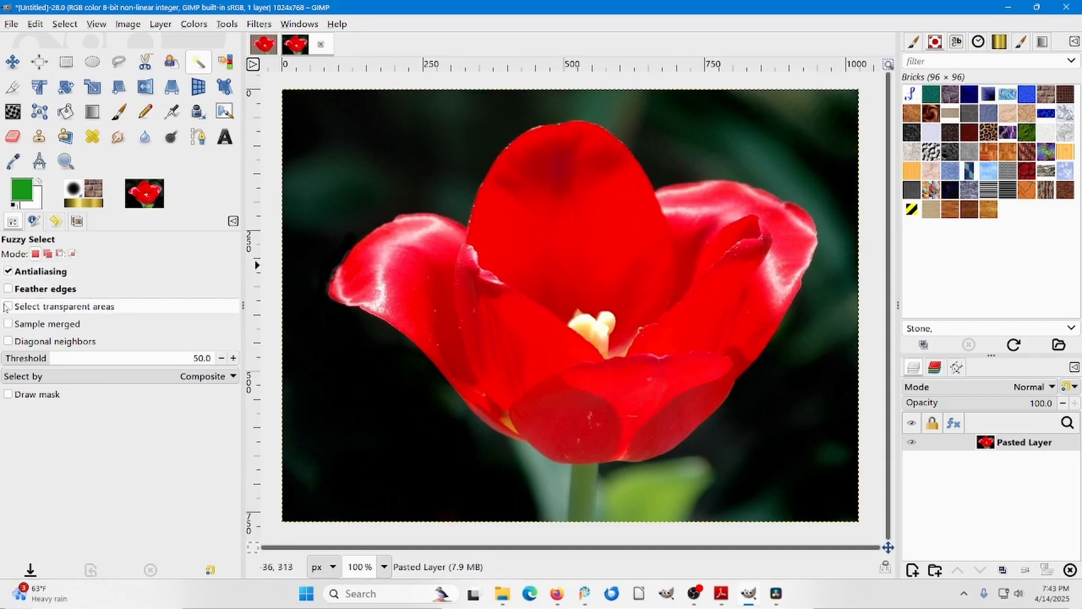
click(39, 271)
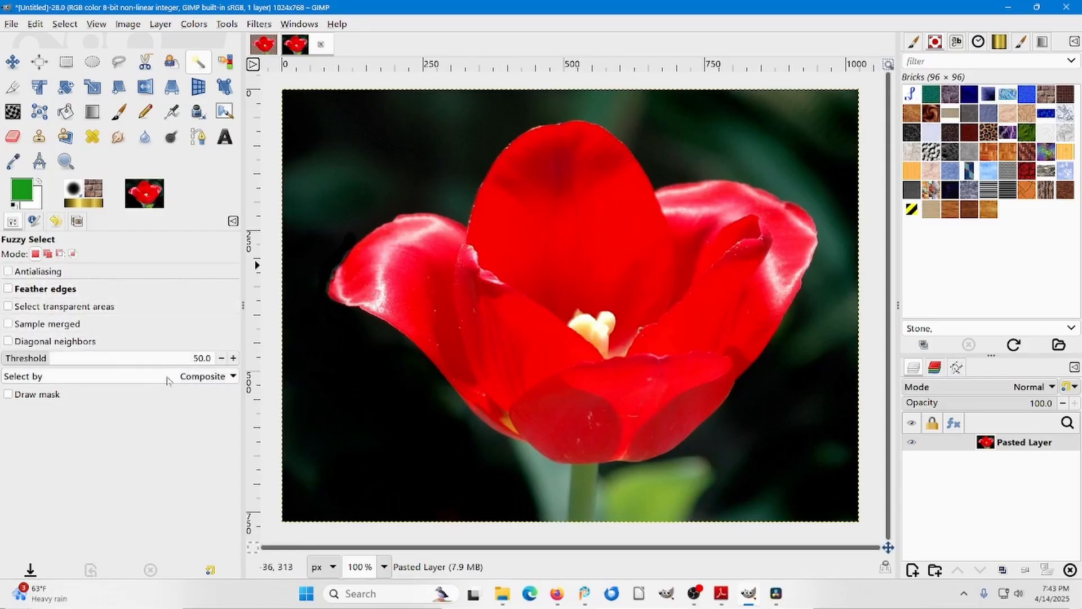
click(429, 139)
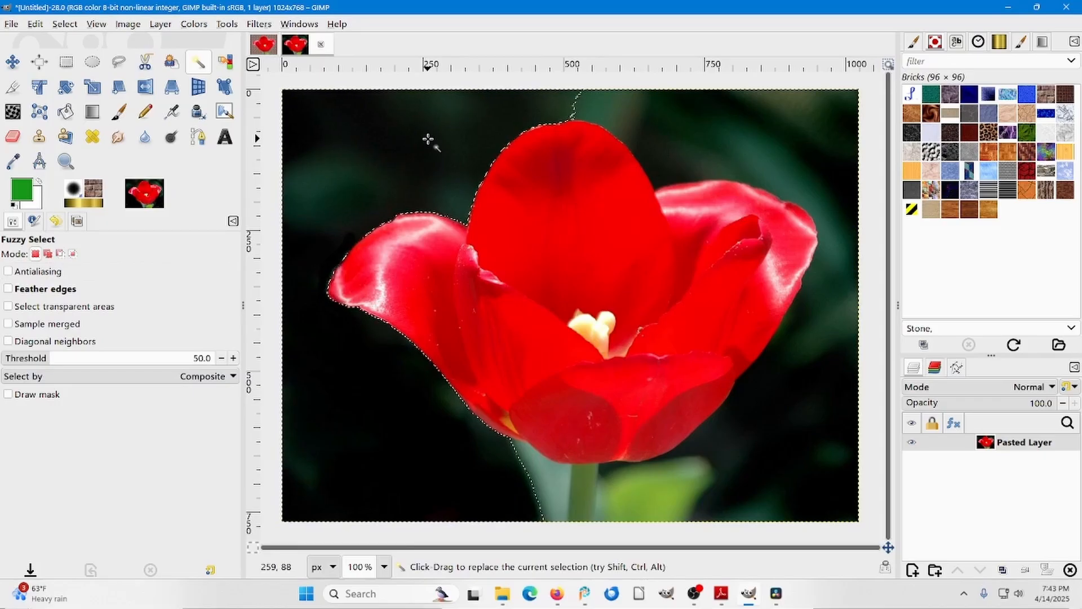
key(ctrl+z)
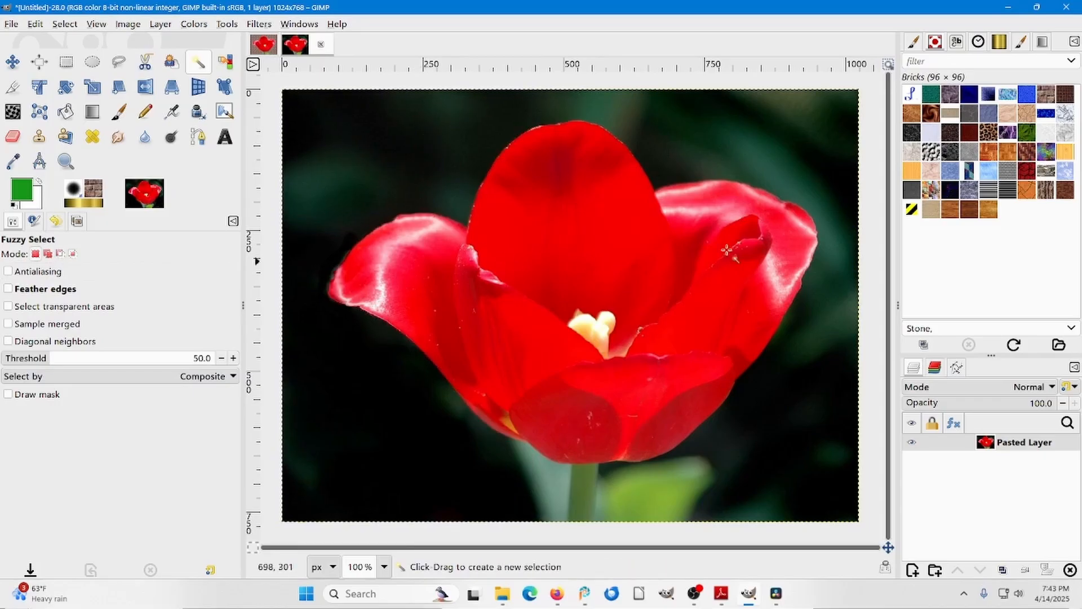
Try Fuzzy Select from the background's upper right, lower right and upper left areas, clearing each selection.
click(835, 134)
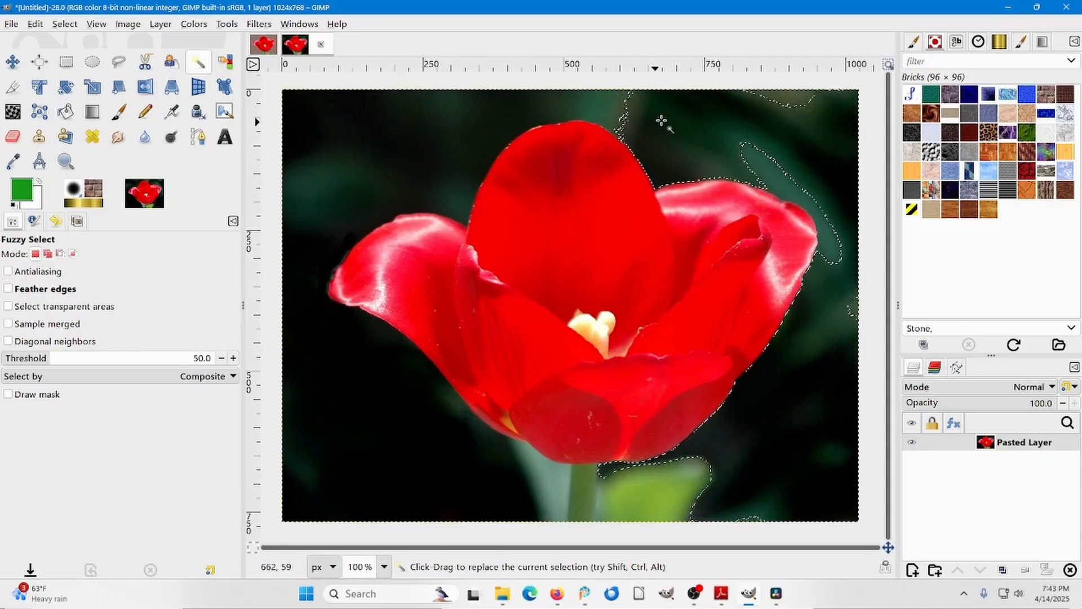
key(ctrl+shift+a)
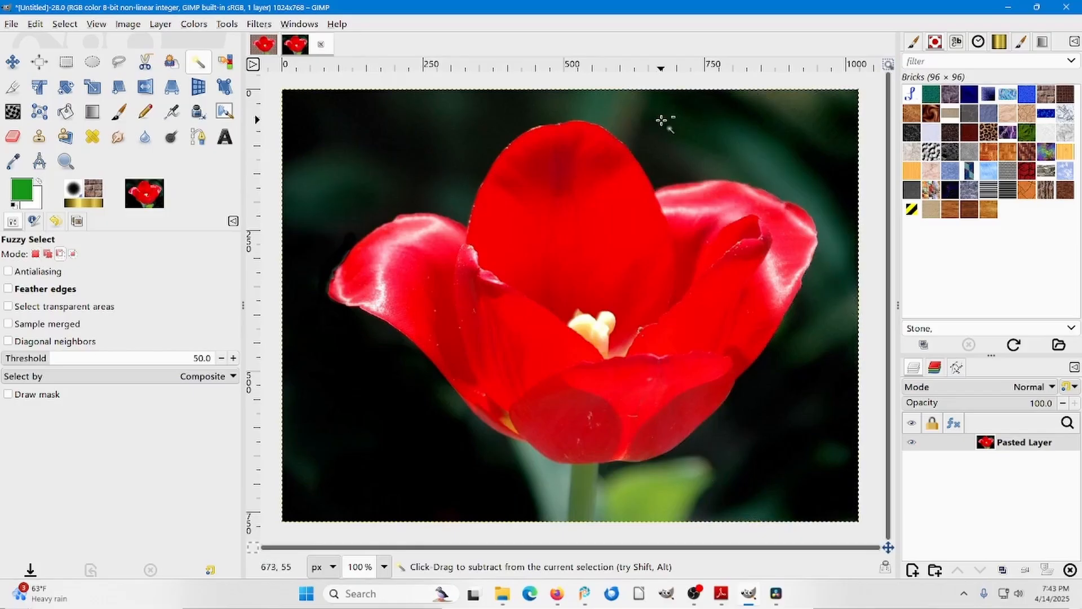
click(763, 452)
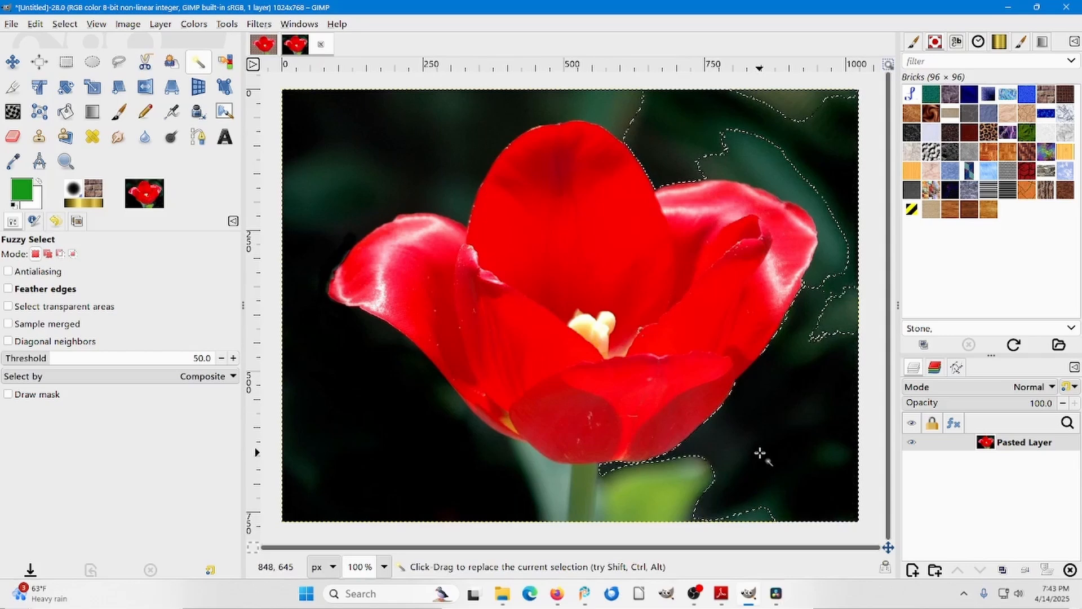
key(ctrl)
ctrl+click(763, 452)
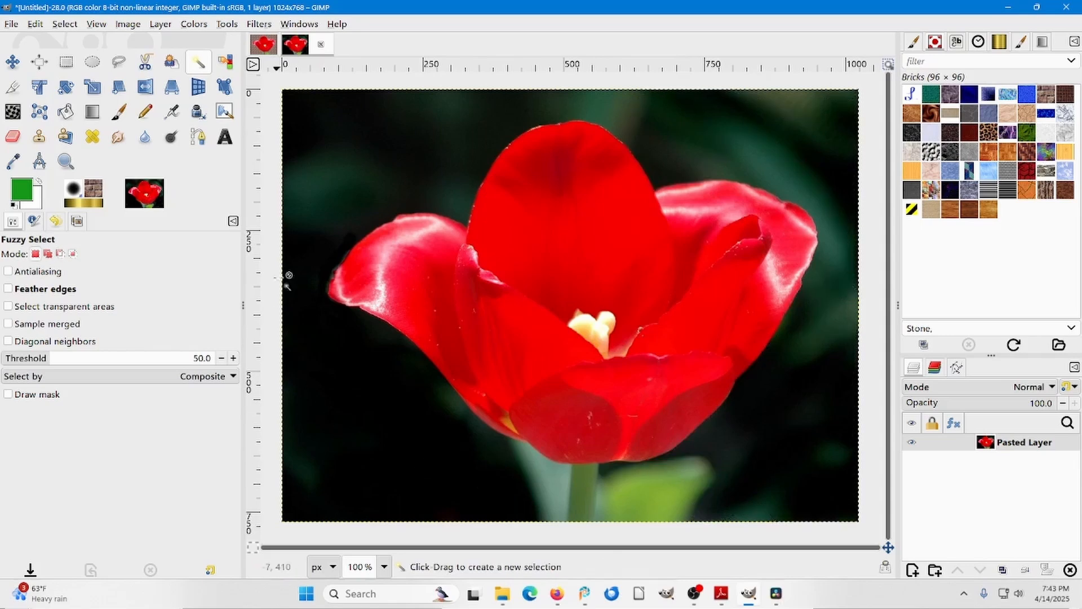
click(311, 195)
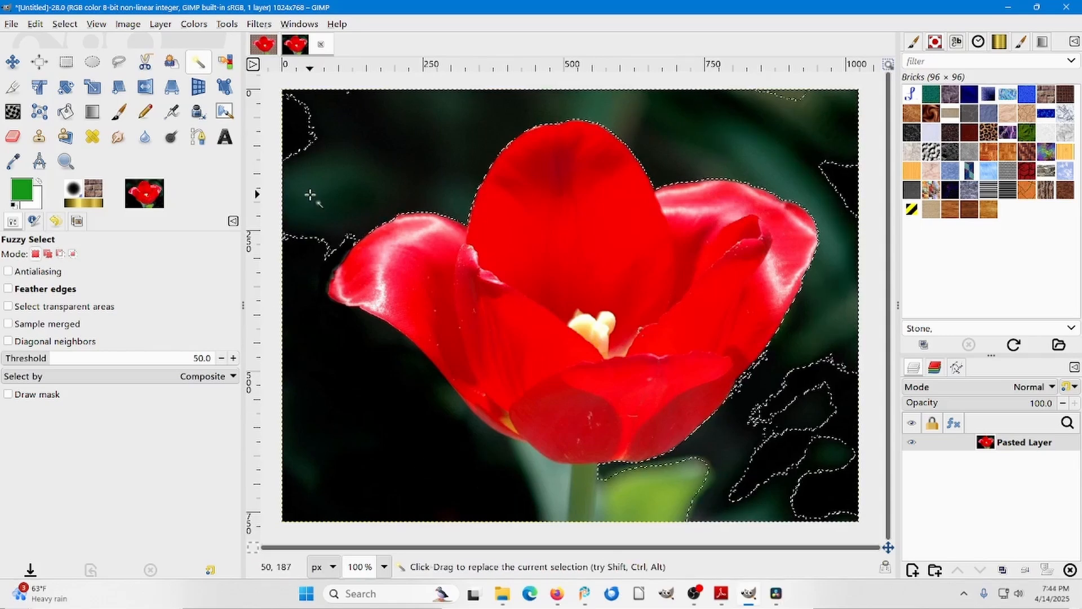
ctrl+click(311, 196)
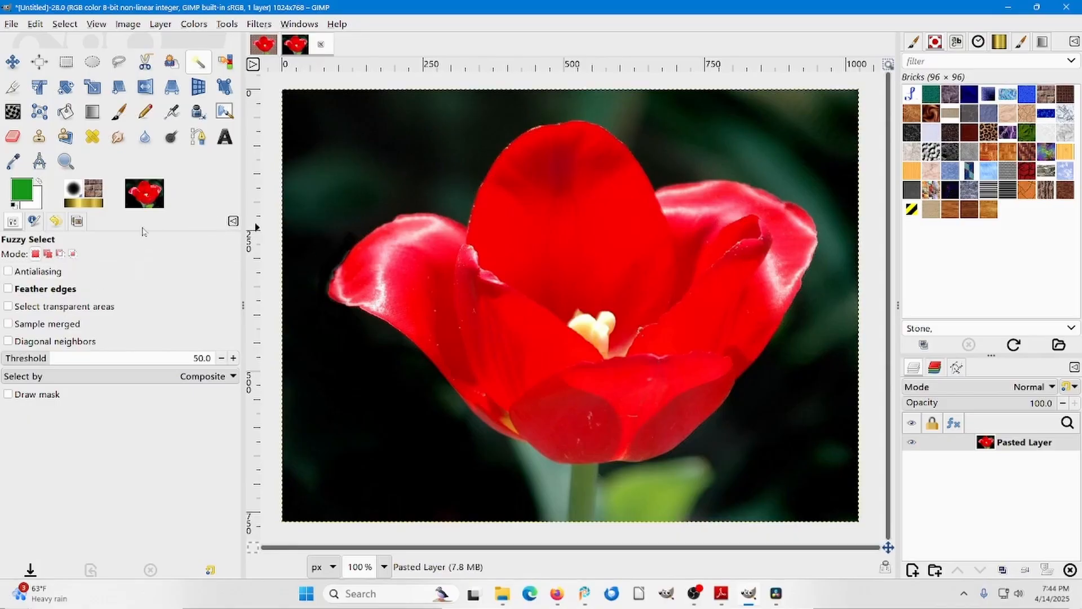
Try selecting the background above and below the left petal with Sample merged on, clear the selections, and turn the option off.
click(8, 325)
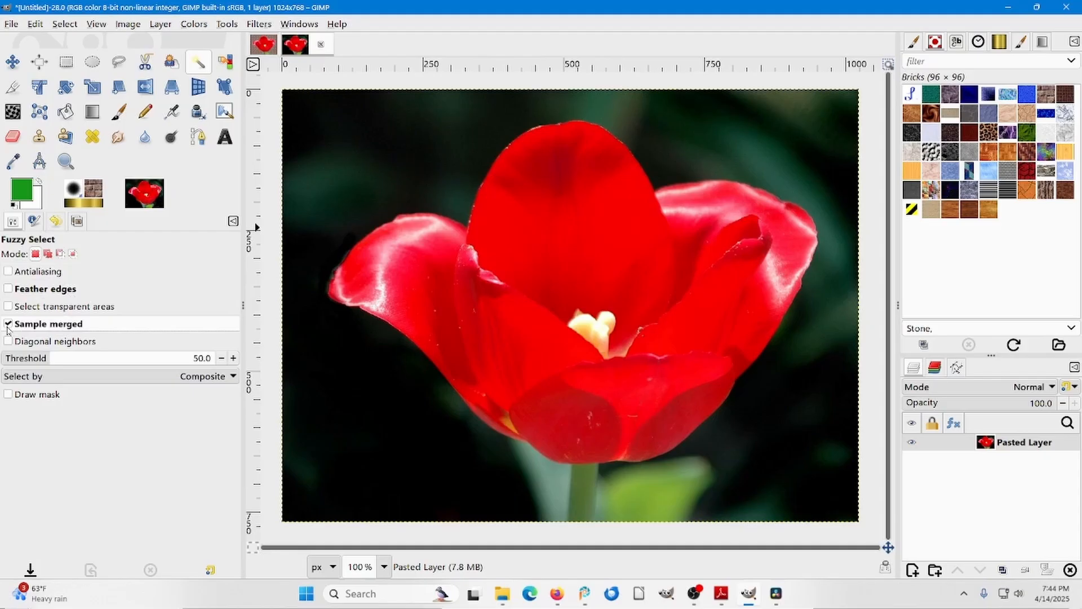
click(364, 163)
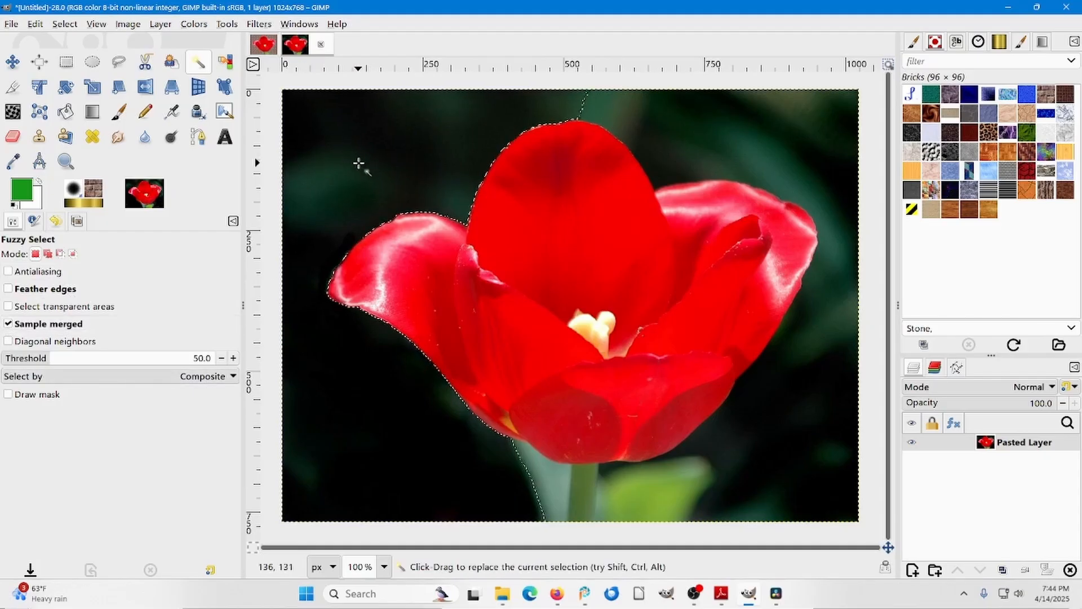
ctrl+click(359, 164)
click(374, 385)
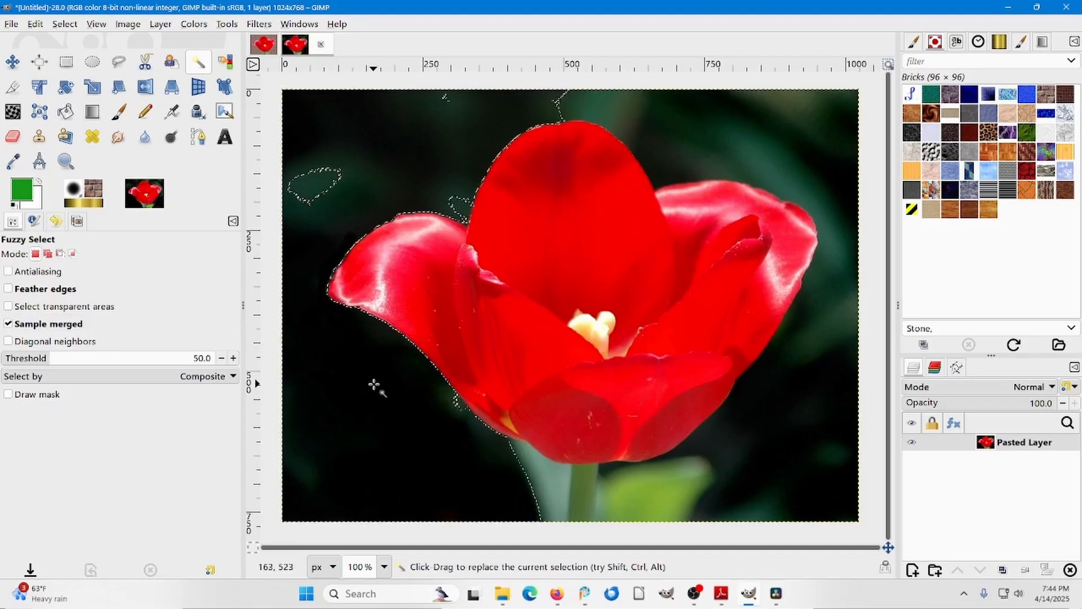
ctrl+click(369, 385)
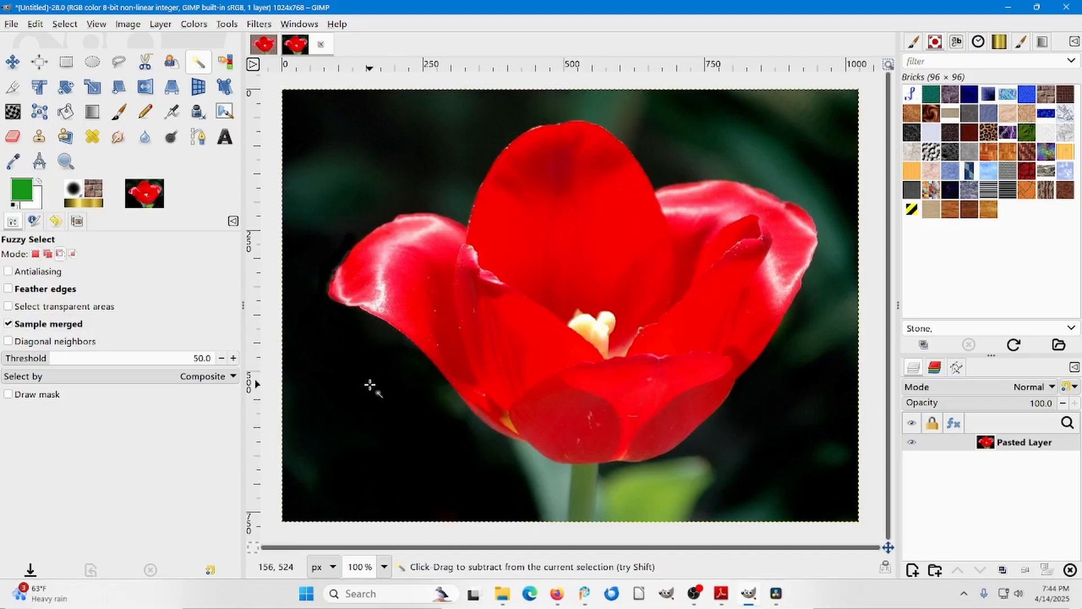
click(9, 325)
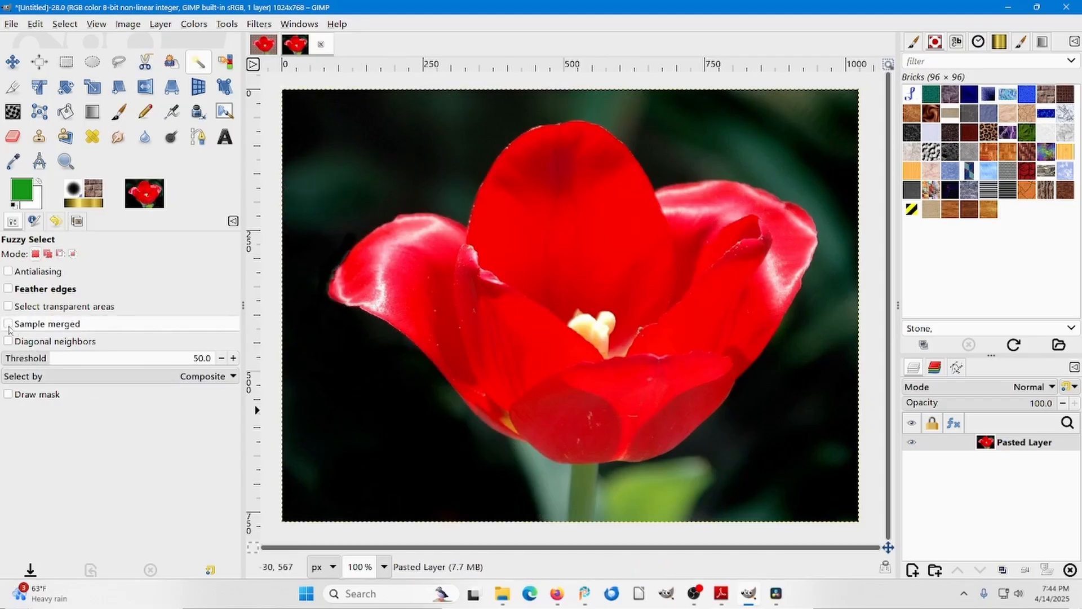
Turn on Diagonal neighbors and try selecting the background above the left and right petals, clearing each selection.
click(8, 341)
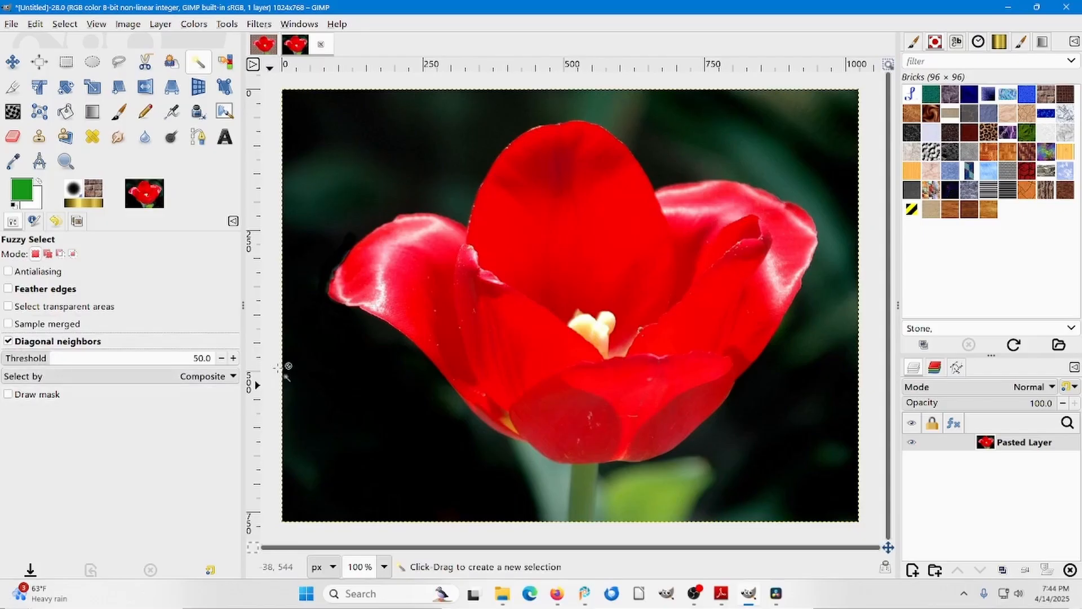
click(356, 185)
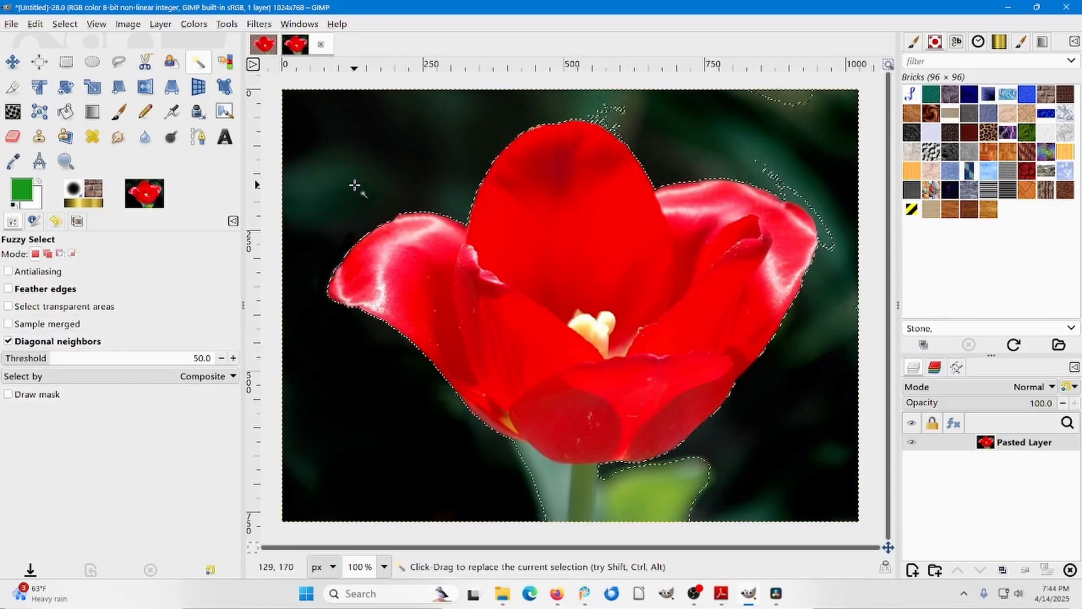
key(ctrl)
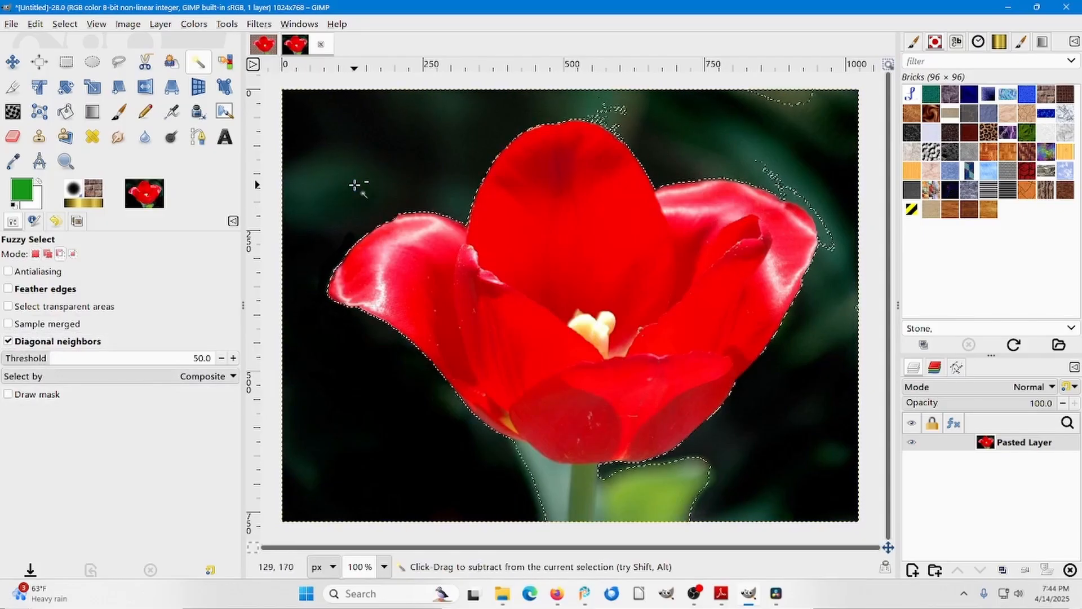
ctrl+click(355, 185)
click(657, 151)
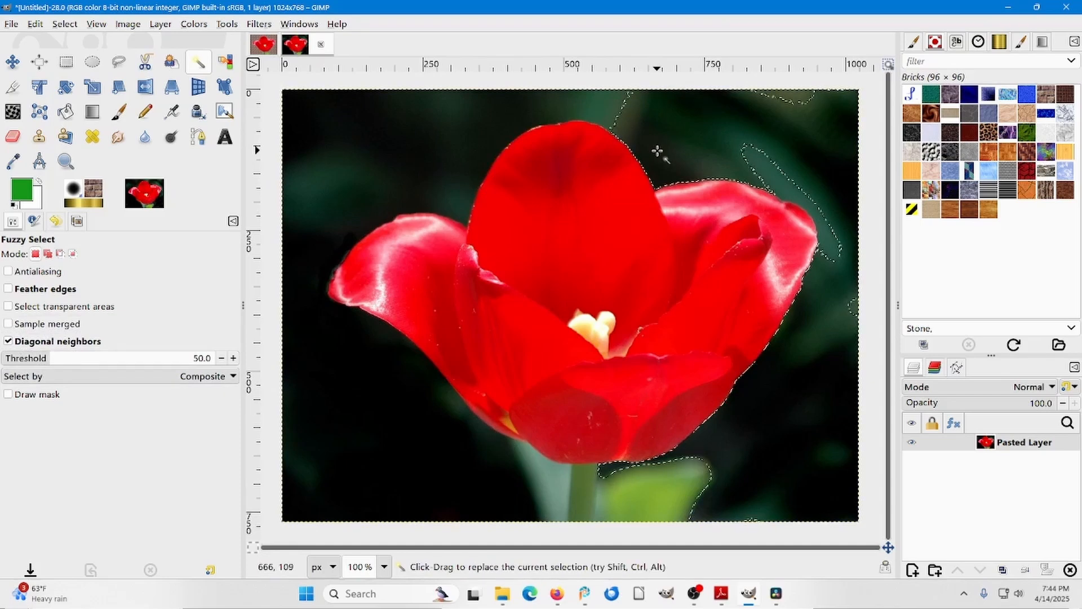
ctrl+click(646, 150)
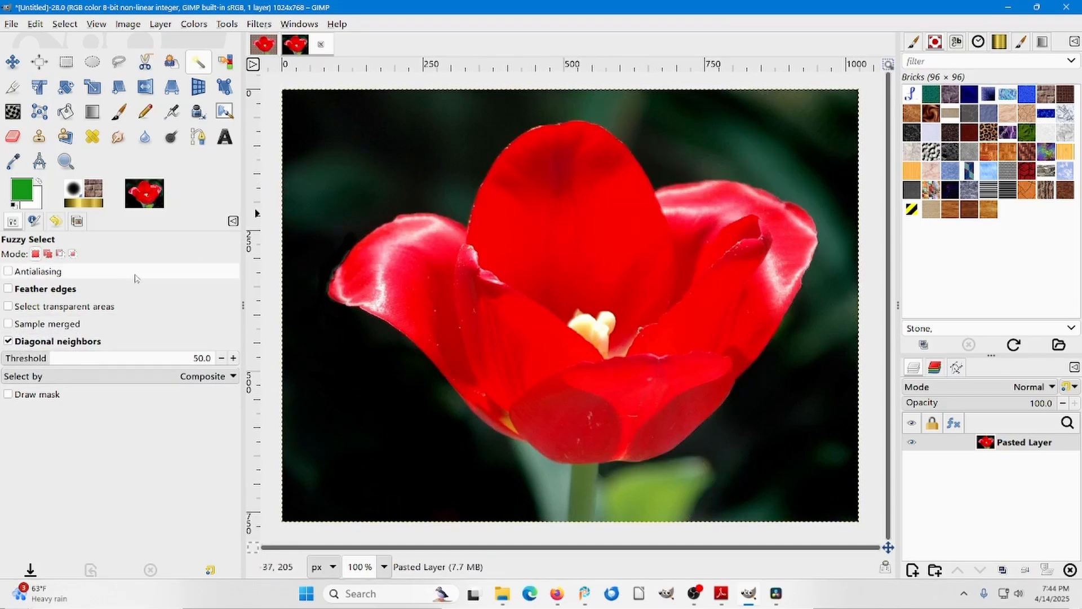
Turn antialiasing on and Diagonal neighbors off, then try selecting the background's upper left area and clear it.
click(8, 273)
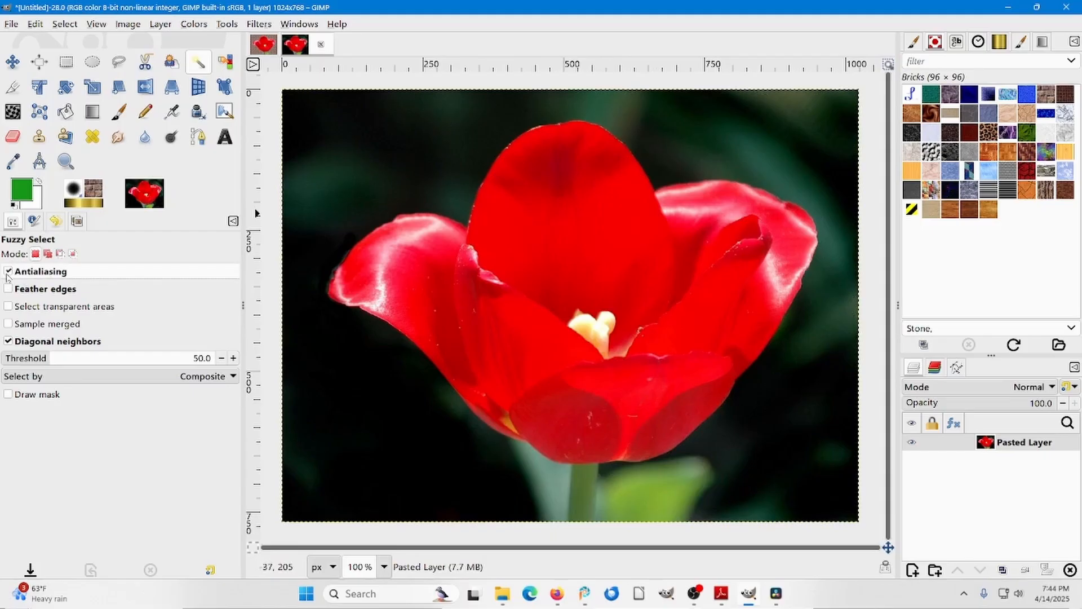
click(8, 341)
click(347, 141)
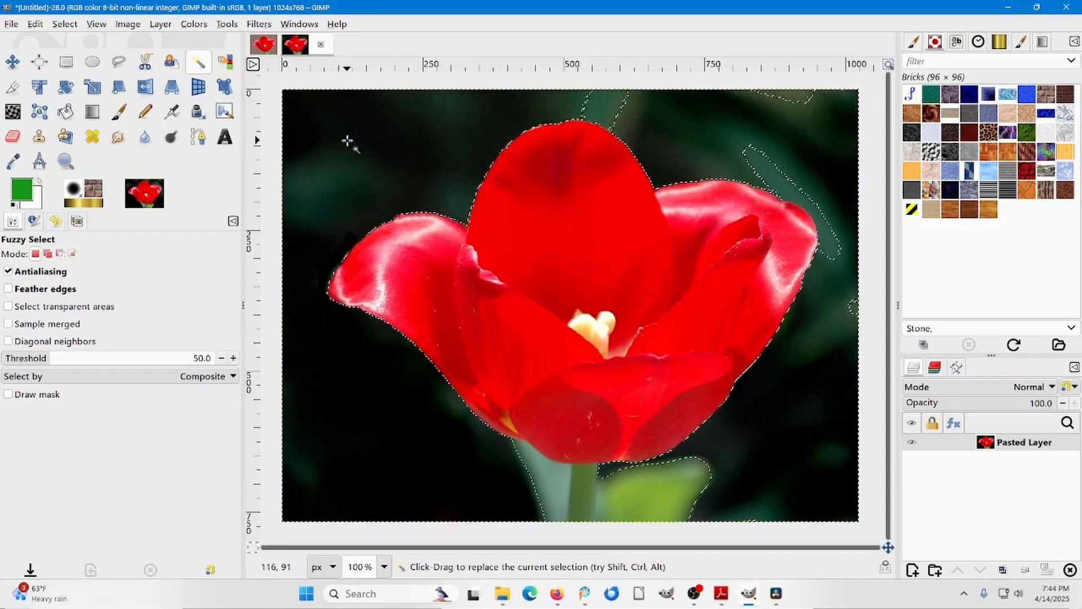
key(ctrl)
ctrl+click(348, 141)
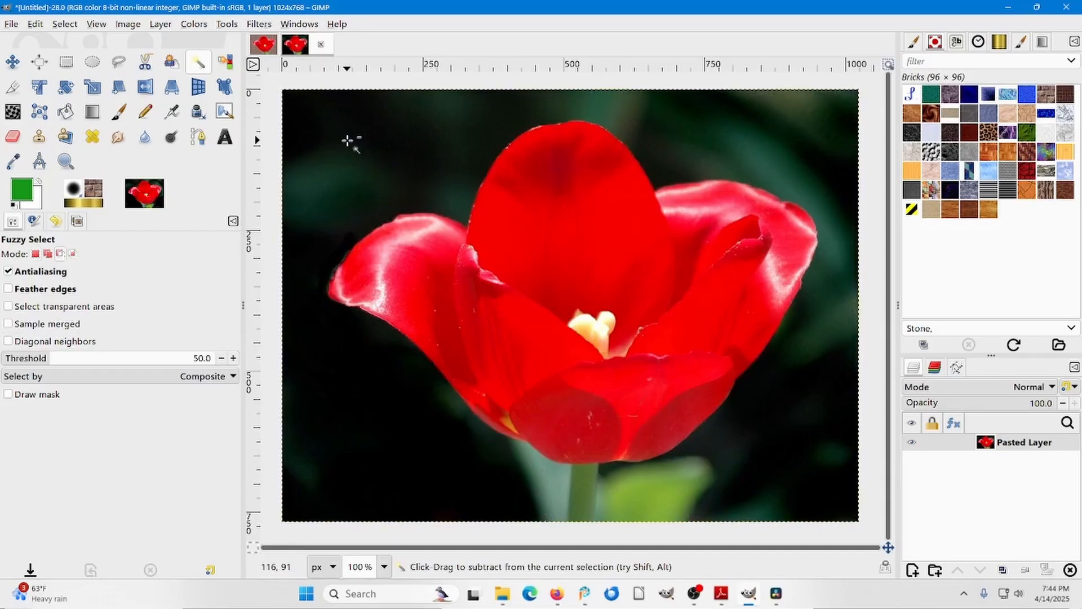
Try selecting the background on both sides of the flower with feathered edges on, clear the selections, and turn feathering off.
click(9, 289)
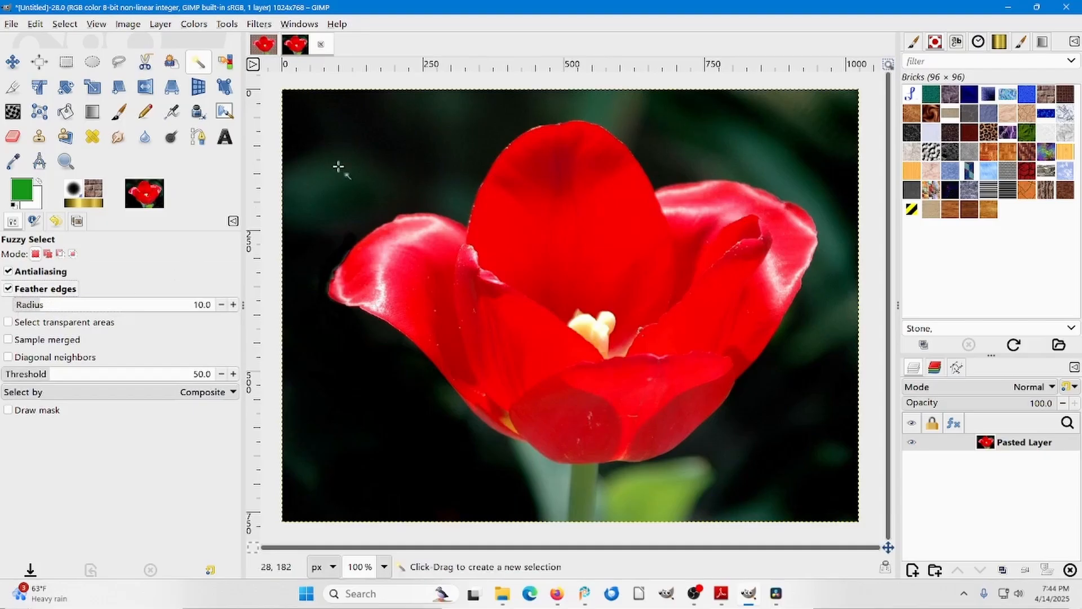
click(366, 150)
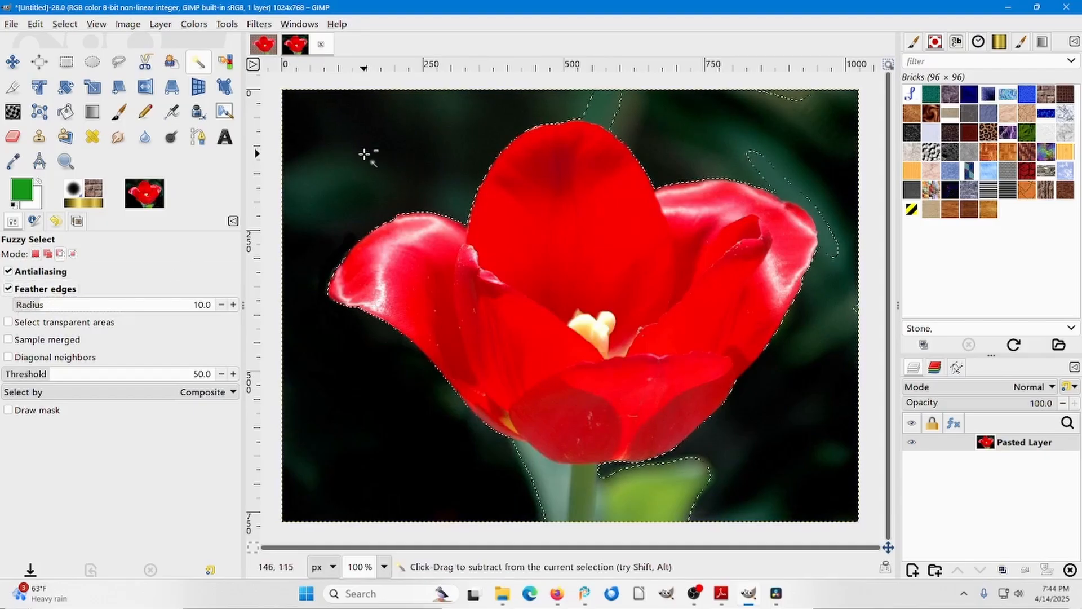
key(ctrl+z)
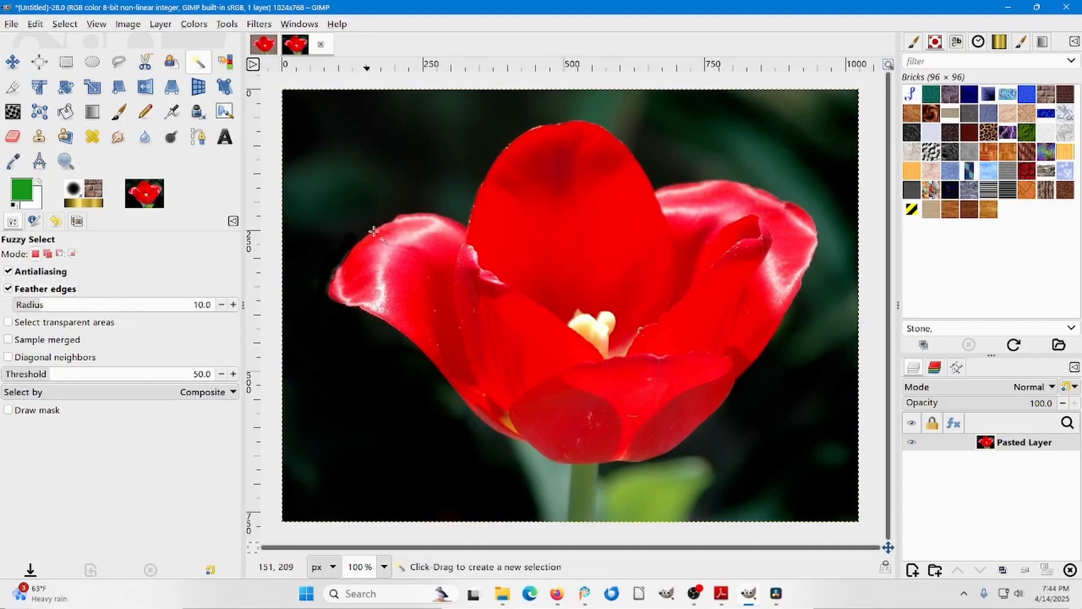
click(797, 388)
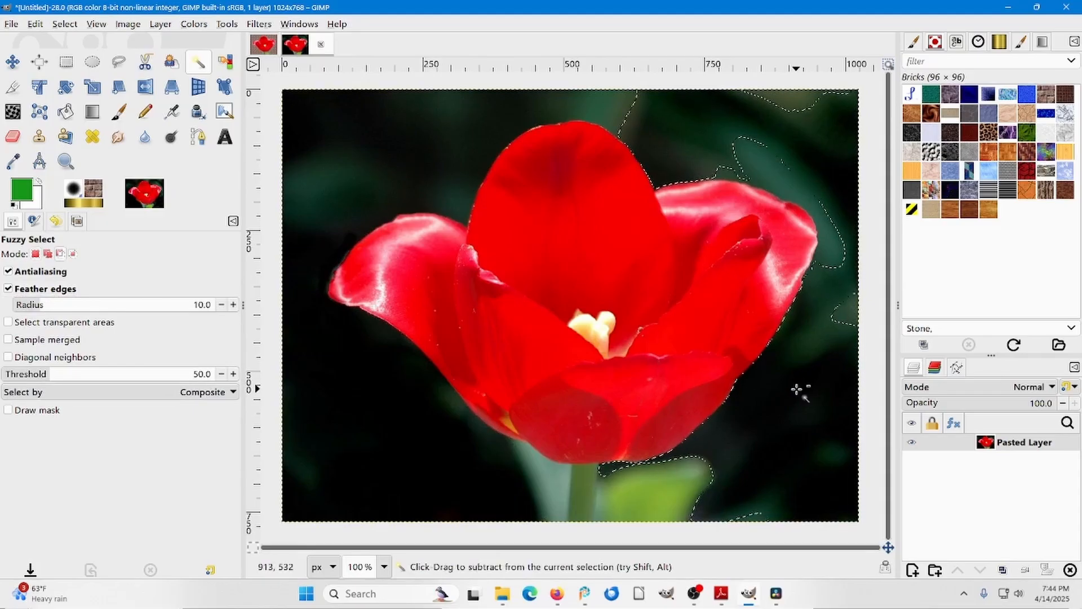
key(ctrl+z)
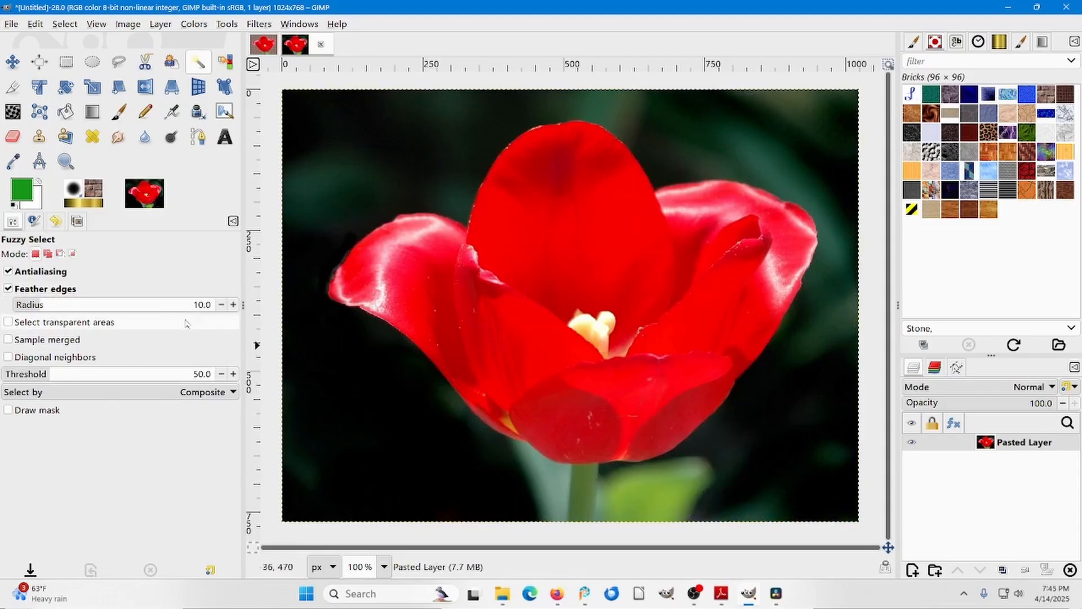
click(9, 288)
Turn on transparent-area selection and select the background left of the flower, adding the greenish area above it to the selection.
click(8, 307)
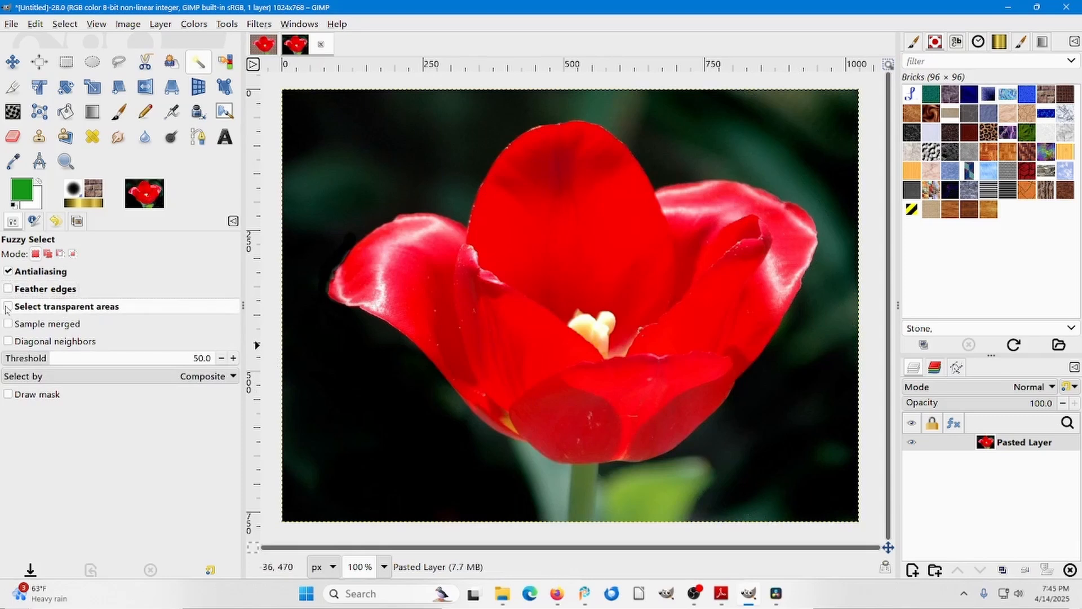
click(405, 162)
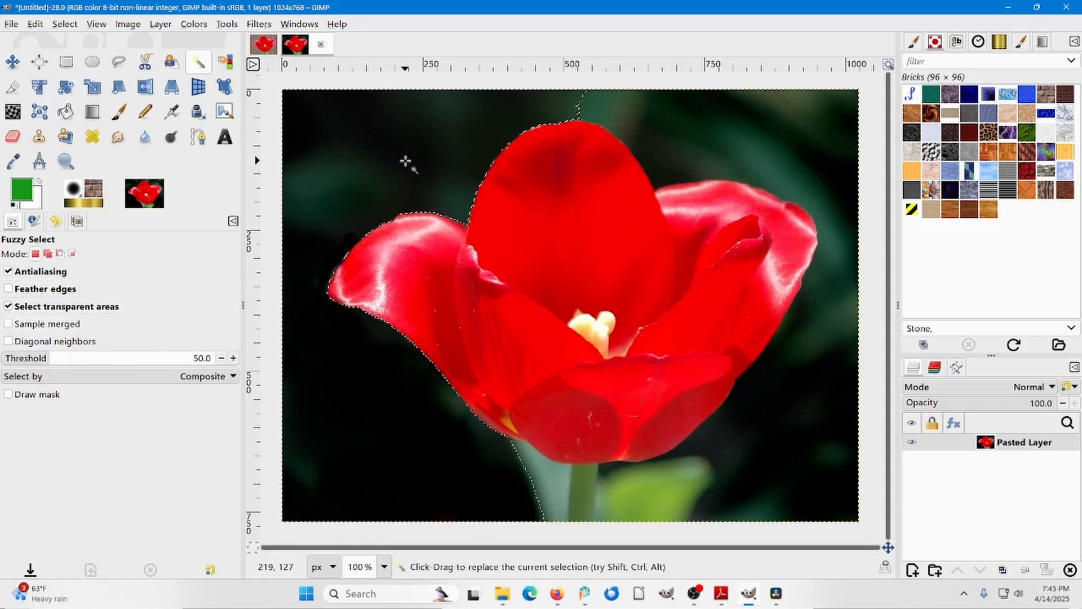
drag(612, 123, 610, 111)
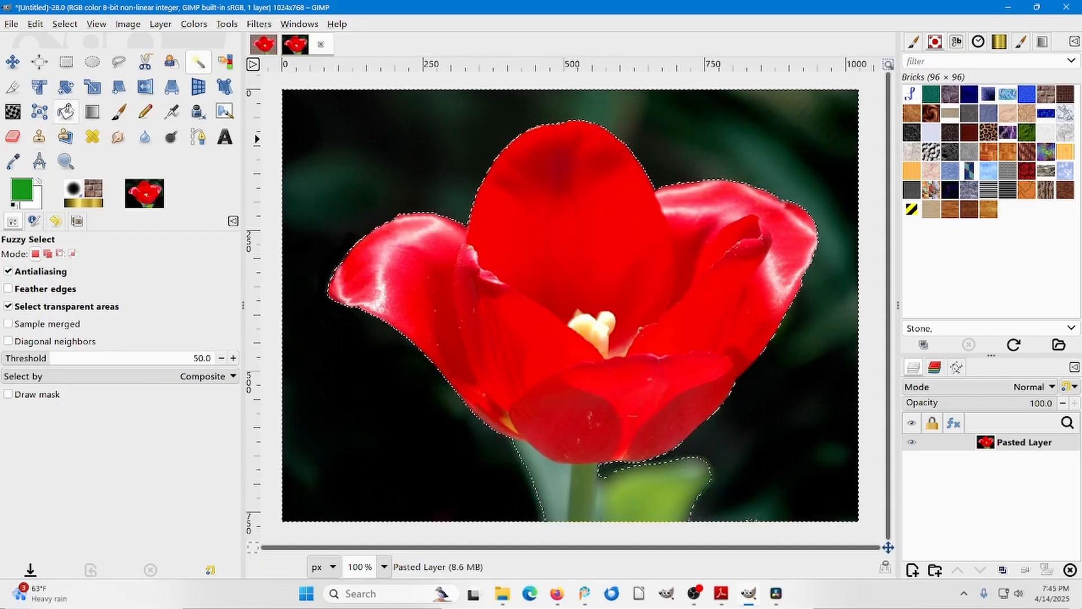
Fill the selected background around the tulip with the Marble #3 pattern using Bucket Fill.
click(66, 111)
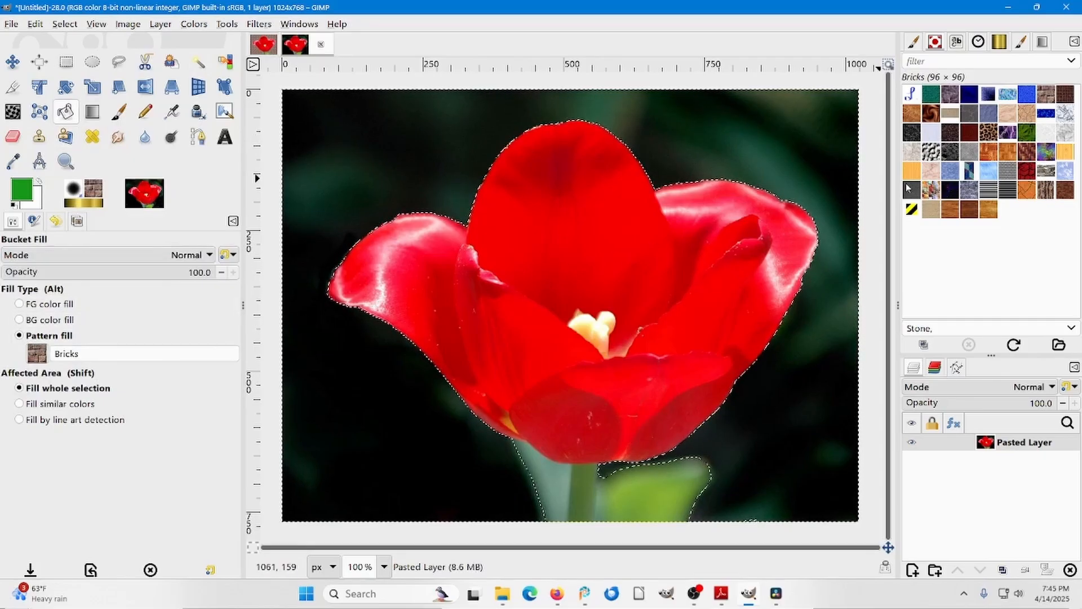
click(916, 156)
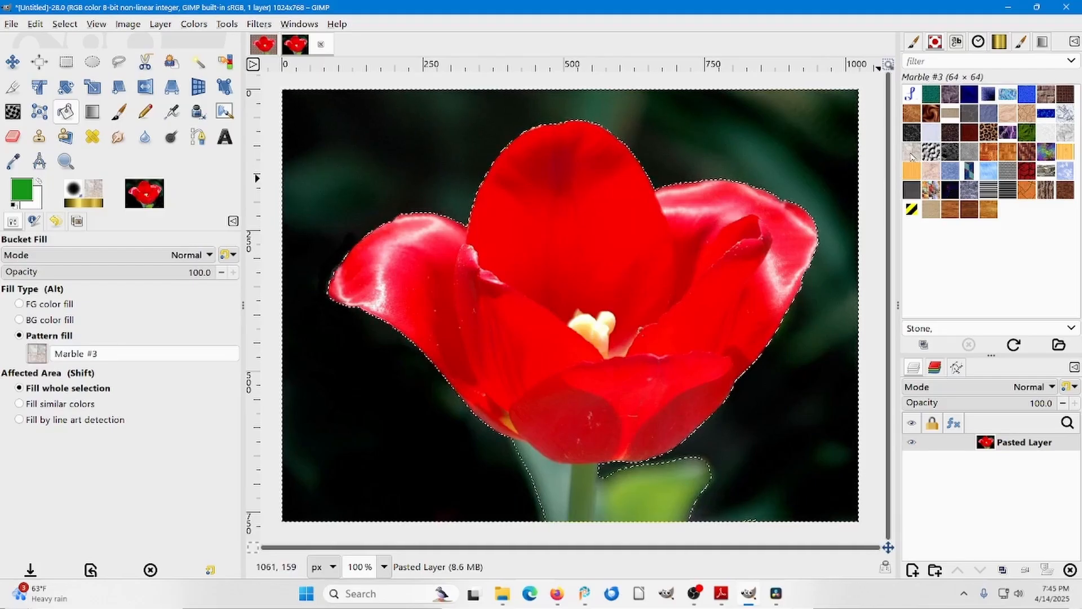
click(824, 147)
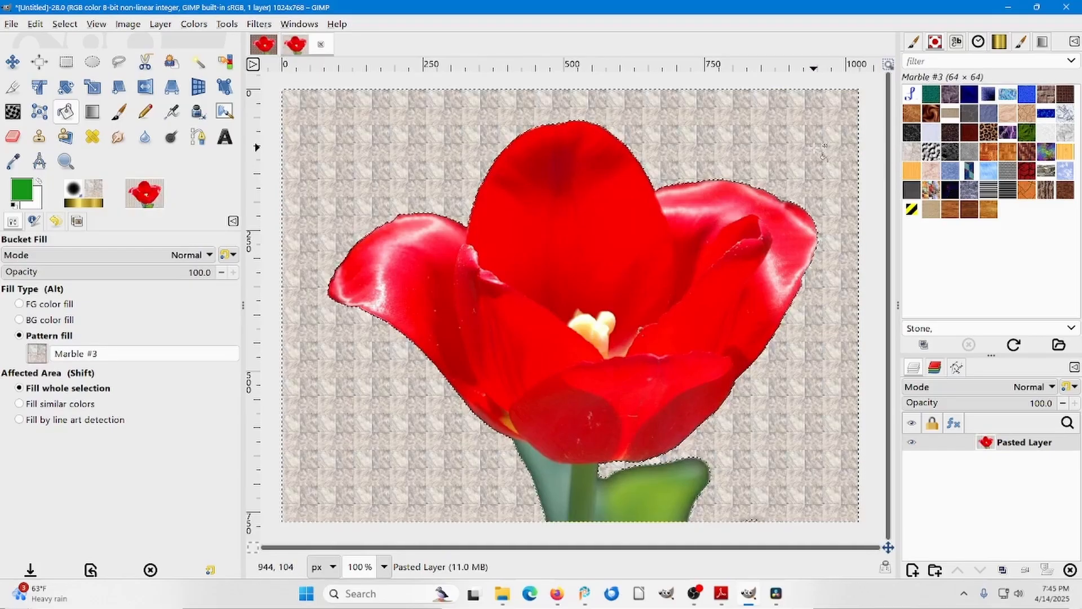
Undo the Marble #3 fill, then try the Chocolate Swirl pattern on the selected background and undo it.
key(ctrl+z)
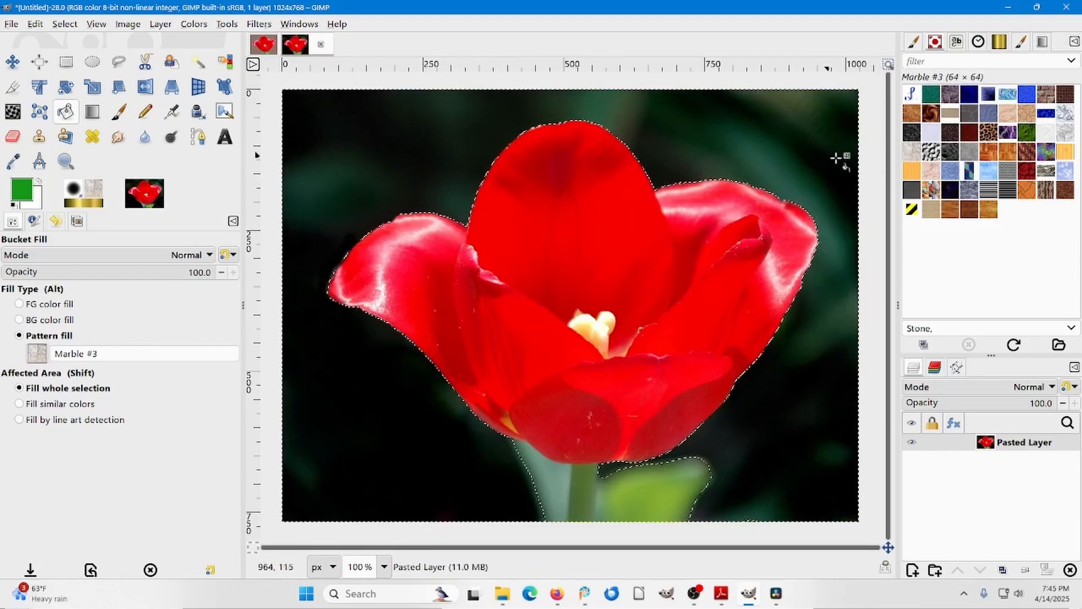
click(932, 116)
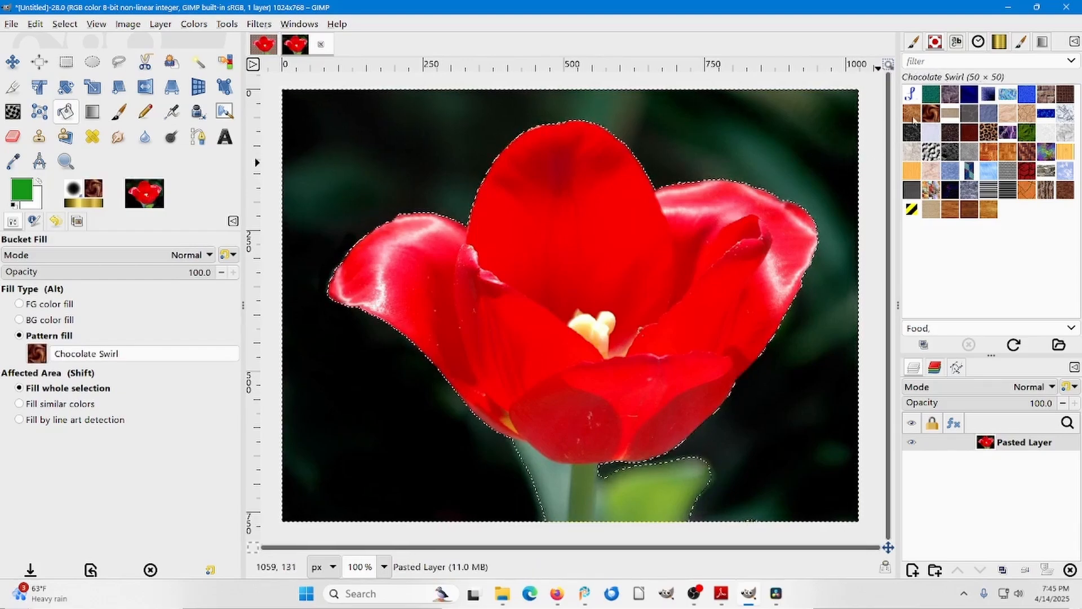
click(735, 121)
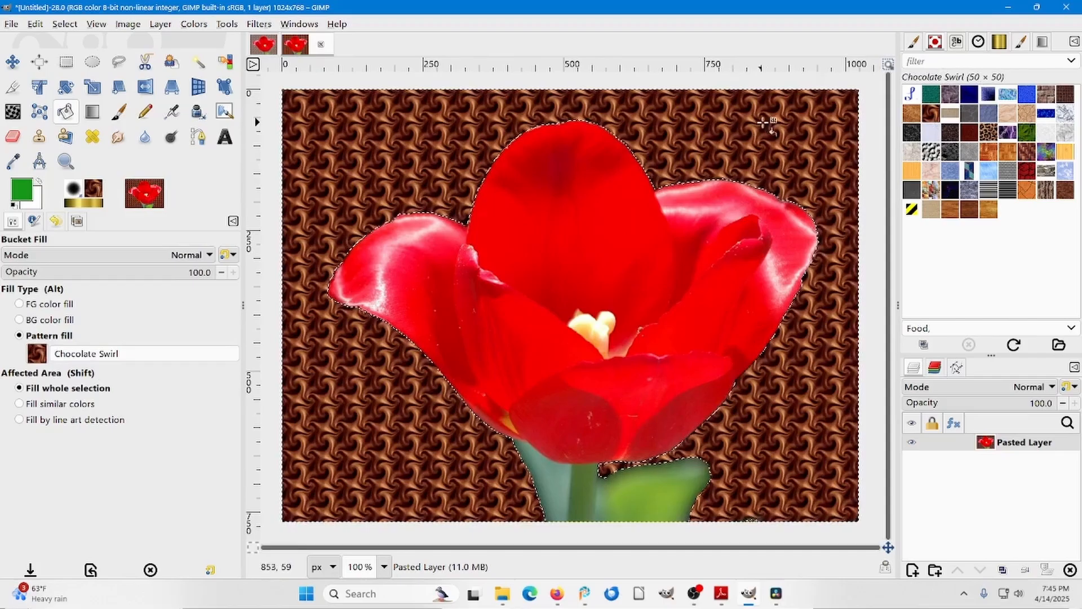
key(ctrl+z)
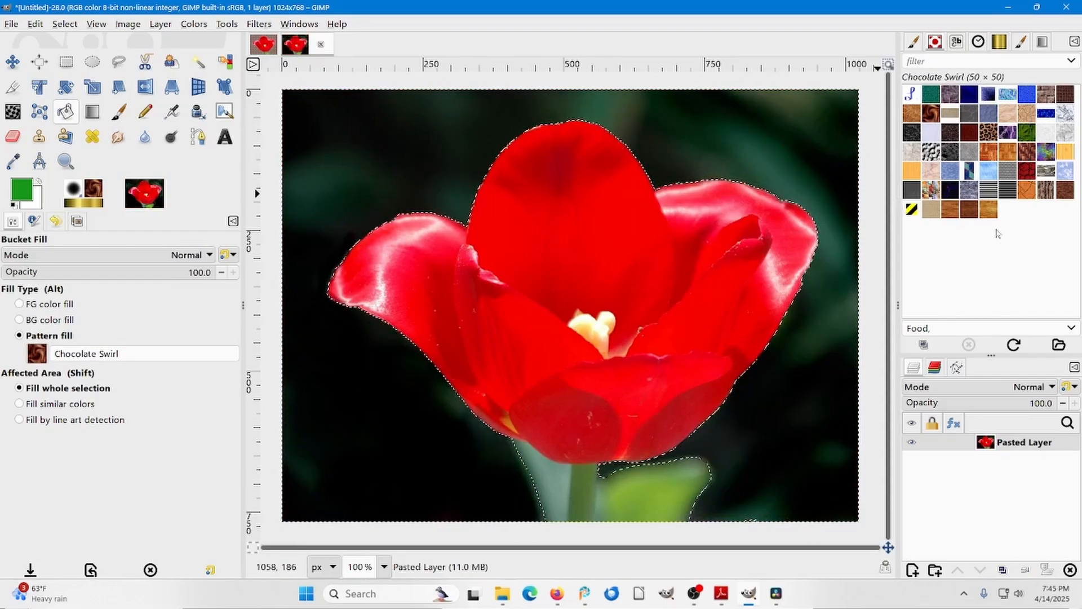
Try filling the selected background around the tulip with the Sky pattern, and undo the fill.
click(989, 172)
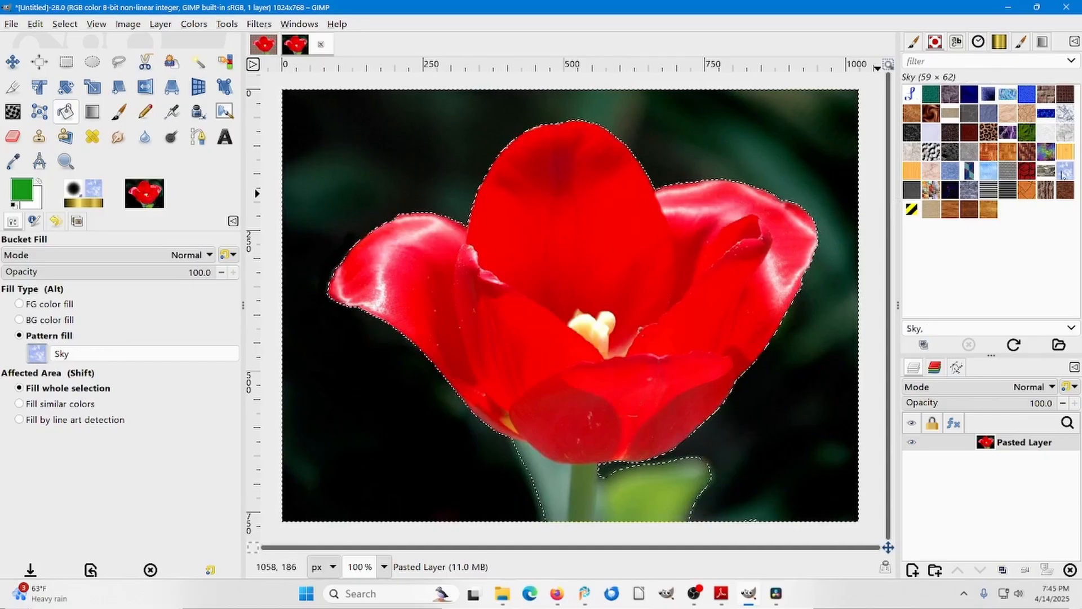
click(817, 164)
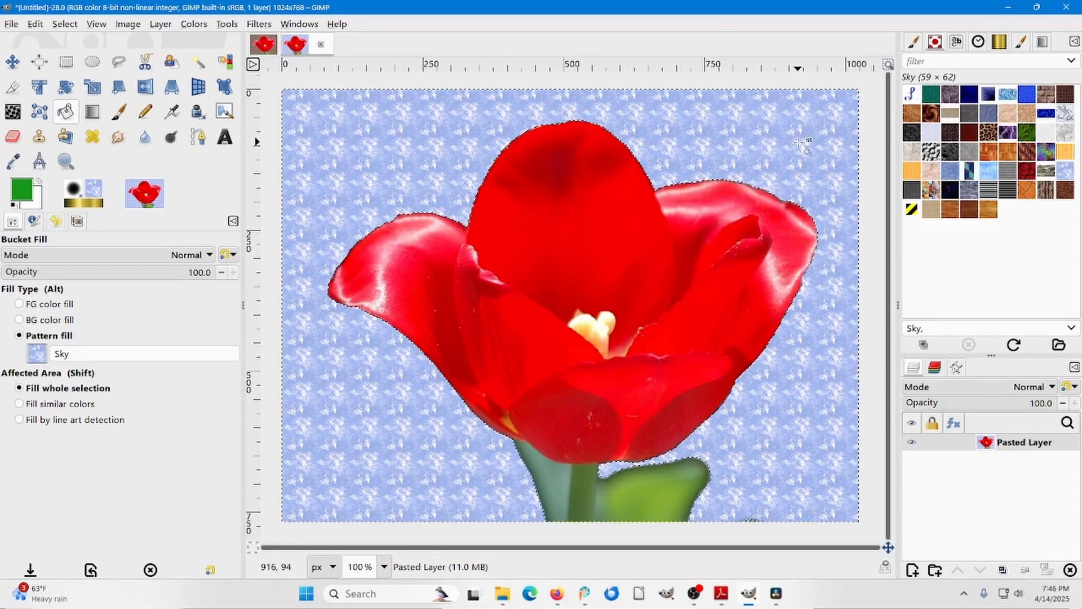
key(ctrl)
key(ctrl+z)
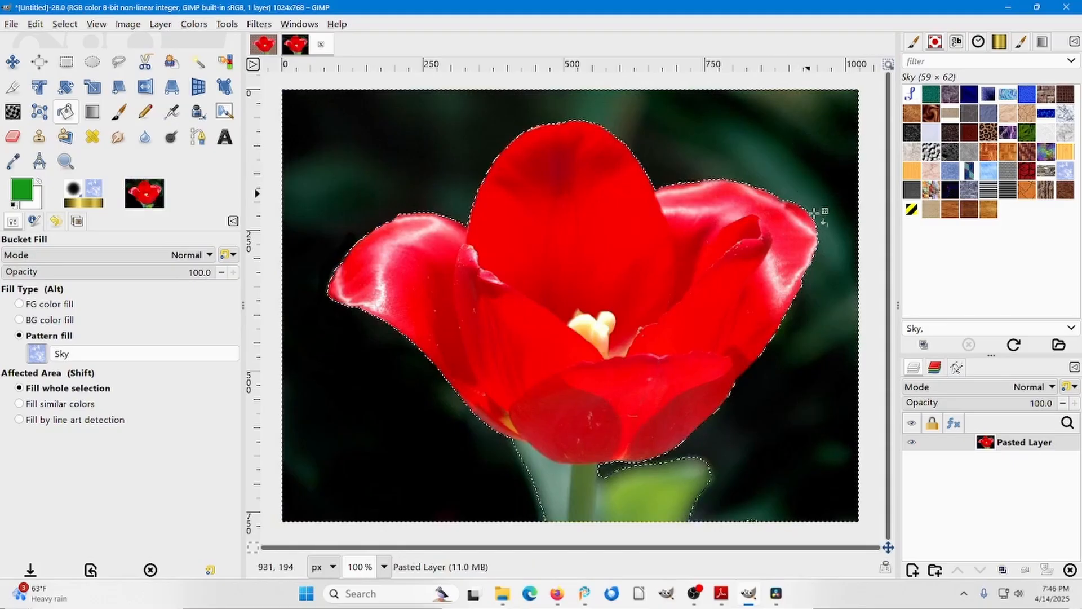
Try filling the selected background with the patterns Wood of some sort and Wood #2, undoing each fill.
click(781, 151)
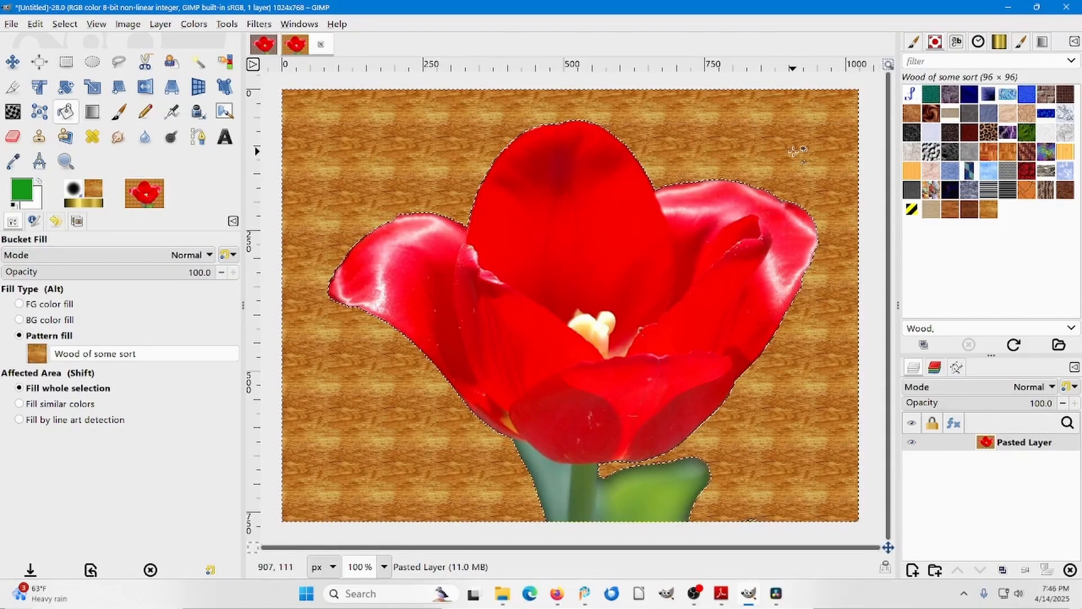
key(ctrl+z)
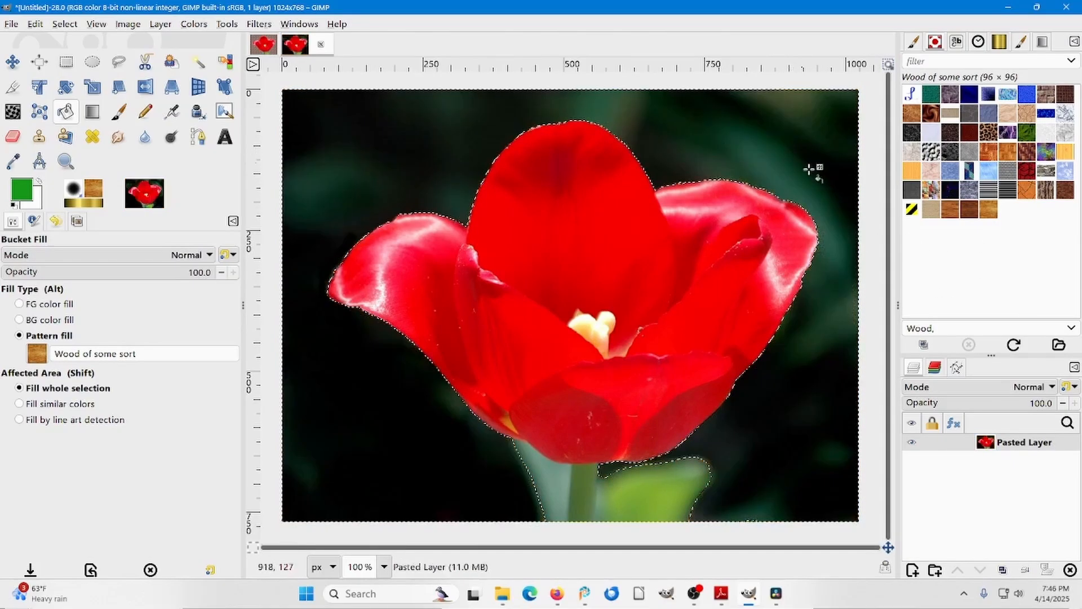
click(969, 209)
click(778, 161)
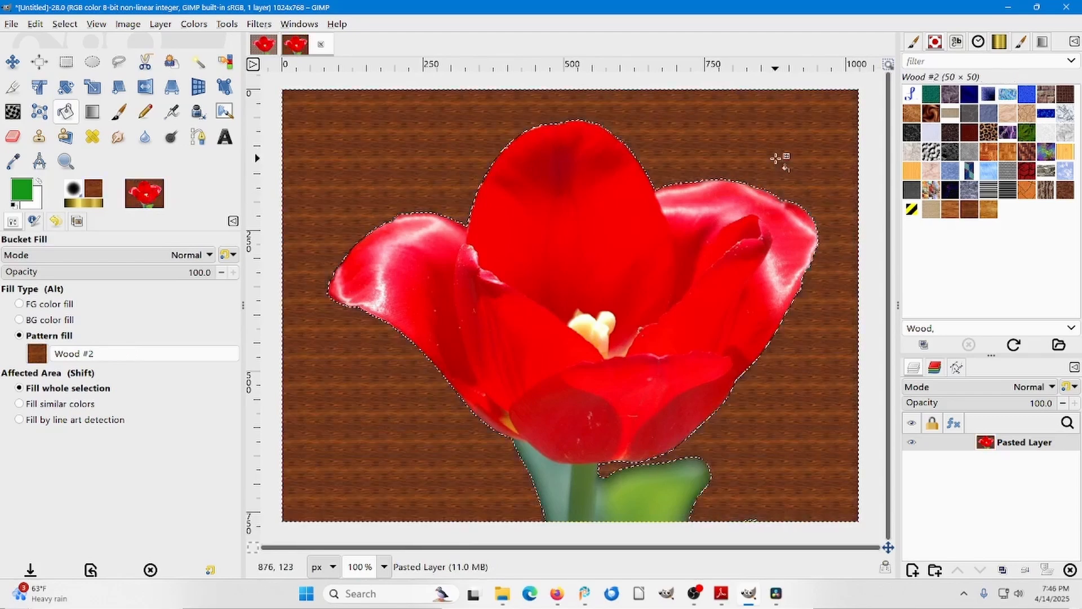
key(ctrl+z)
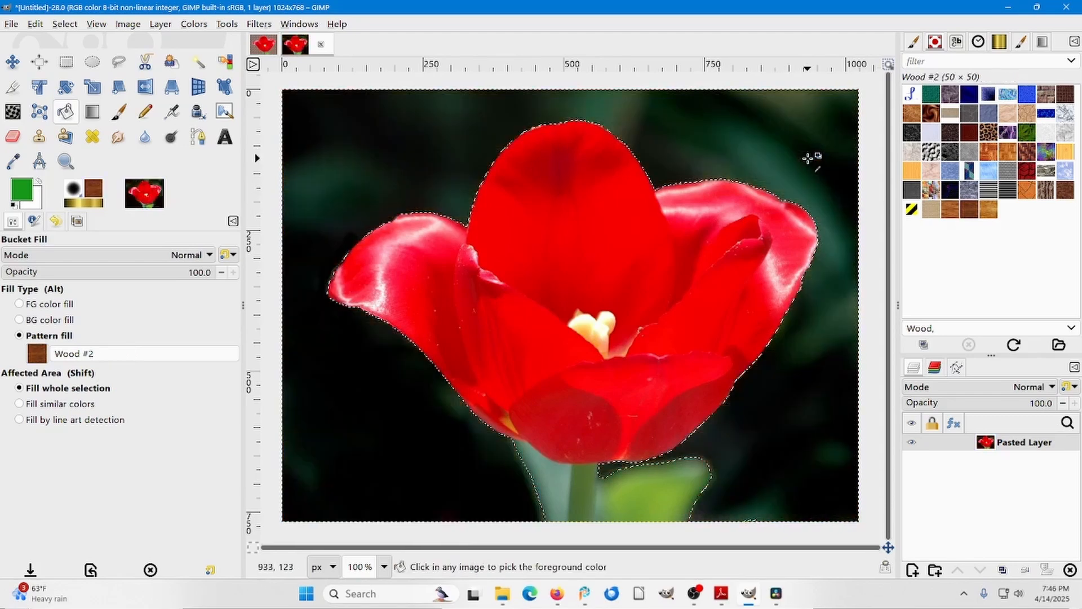
Try the Wood #1 and Wood patterns as fills for the selected background, undoing each one.
click(947, 210)
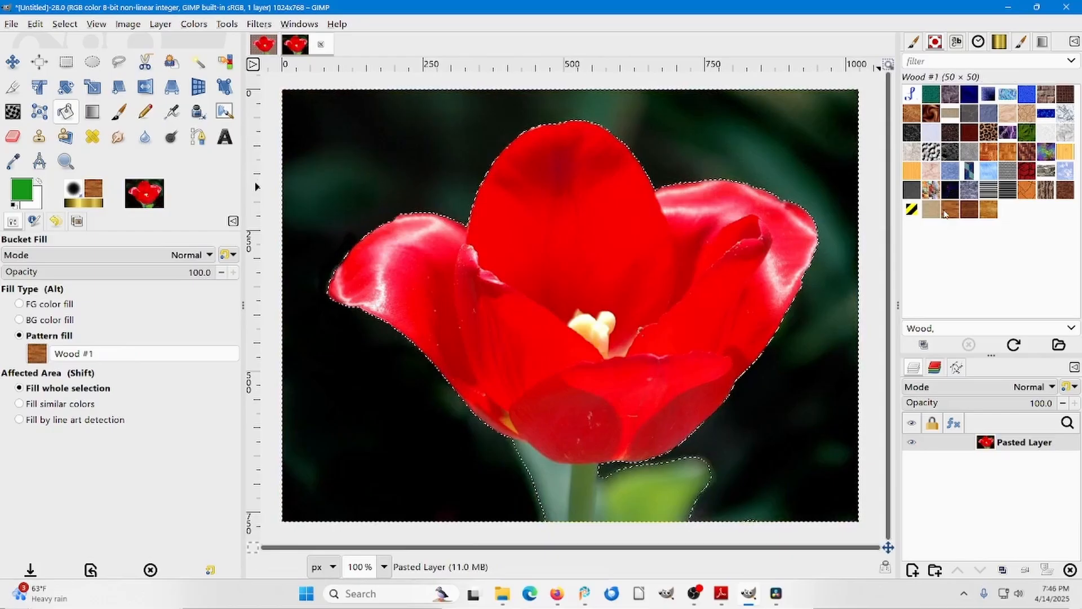
click(759, 143)
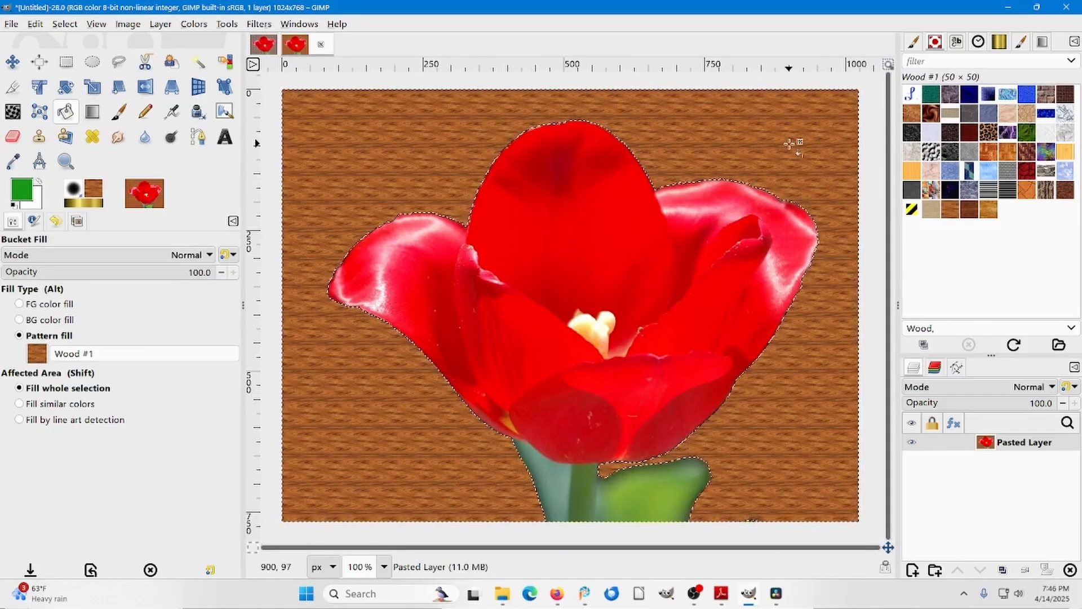
key(ctrl)
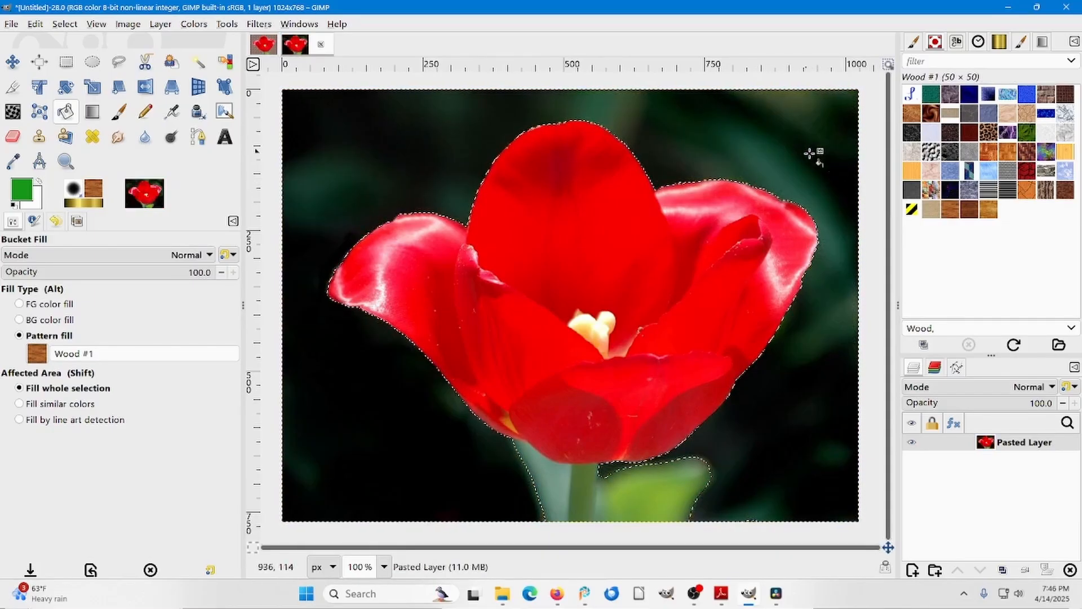
click(931, 213)
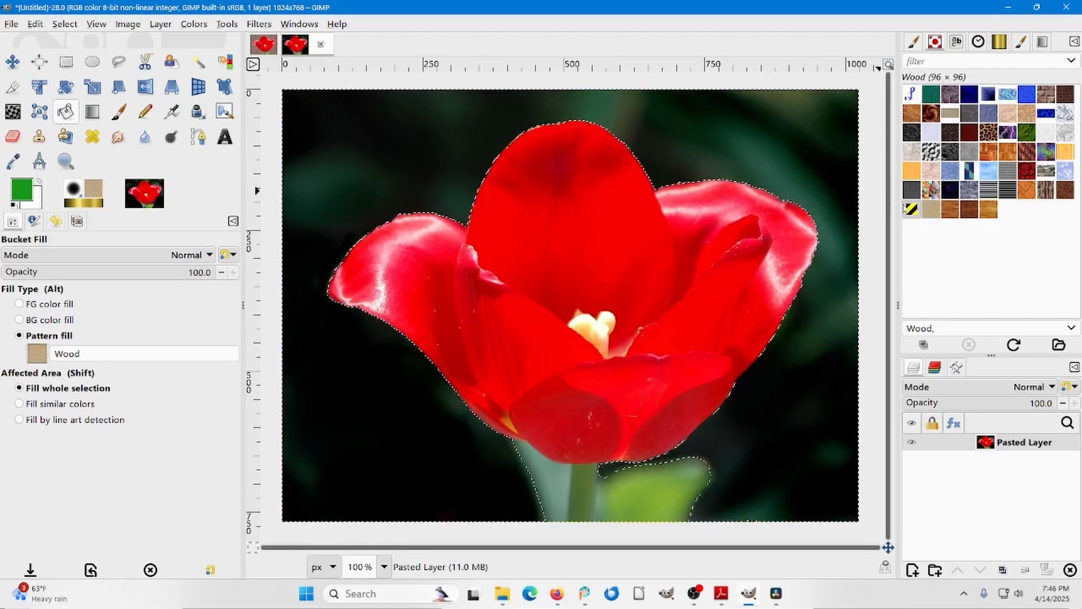
click(776, 146)
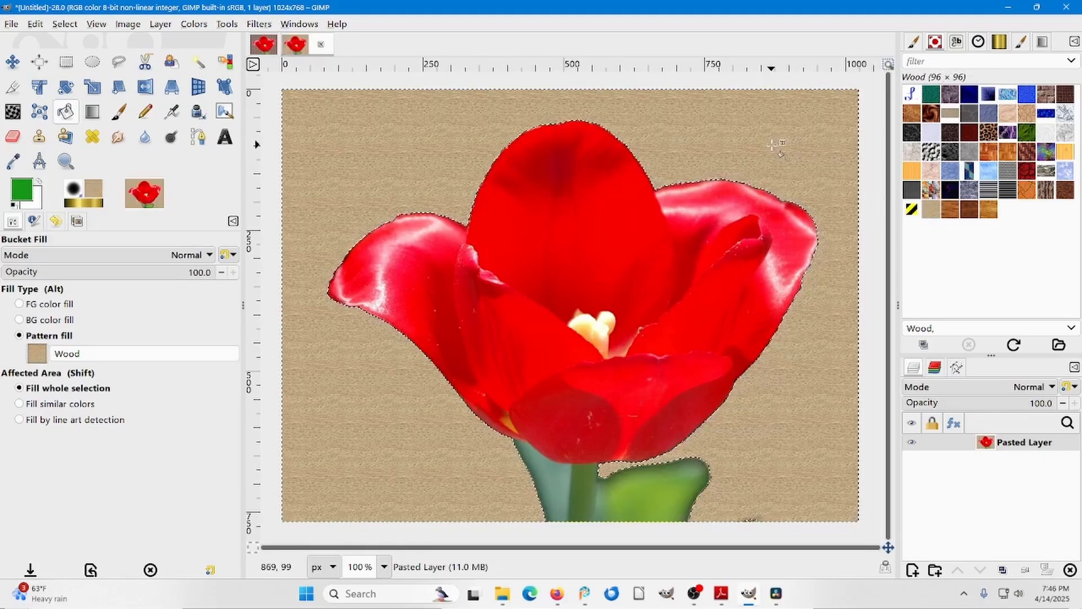
key(ctrl+z)
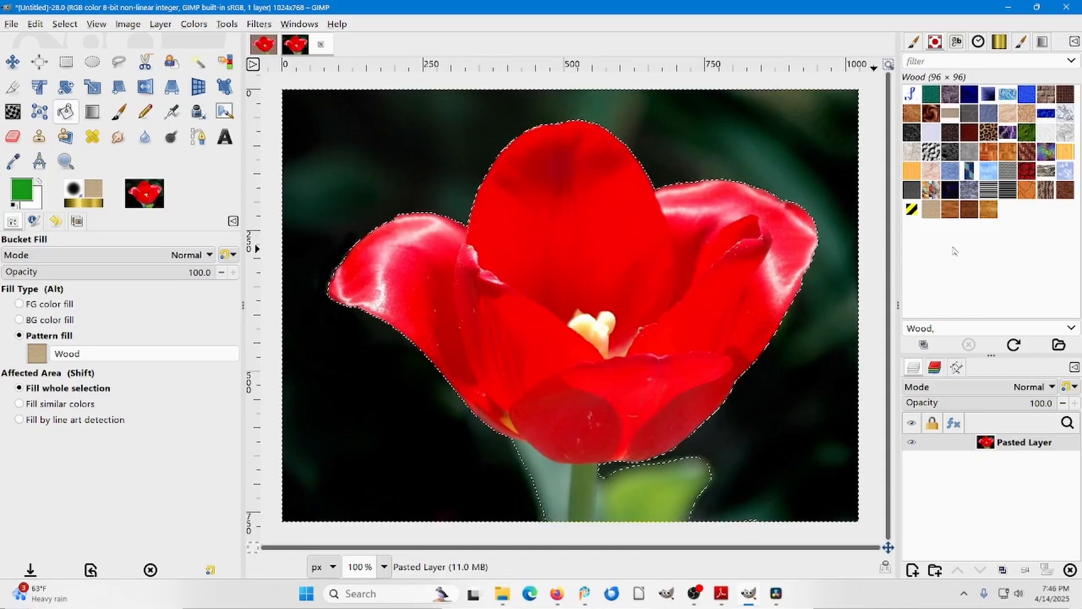
Try filling the selected tulip background with the Small Squares pattern, and undo the fill.
click(932, 191)
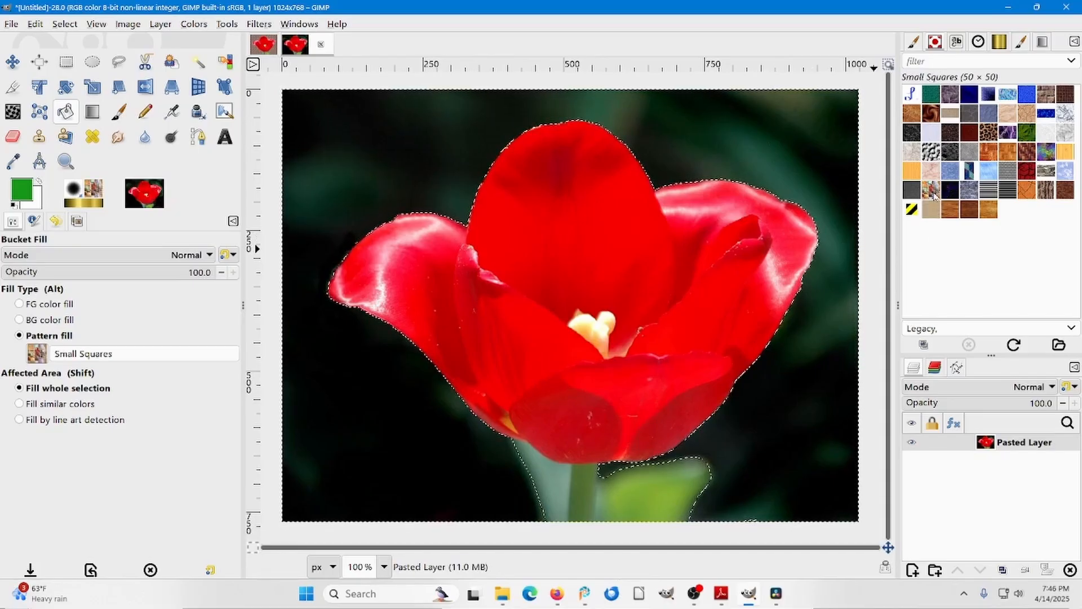
click(829, 164)
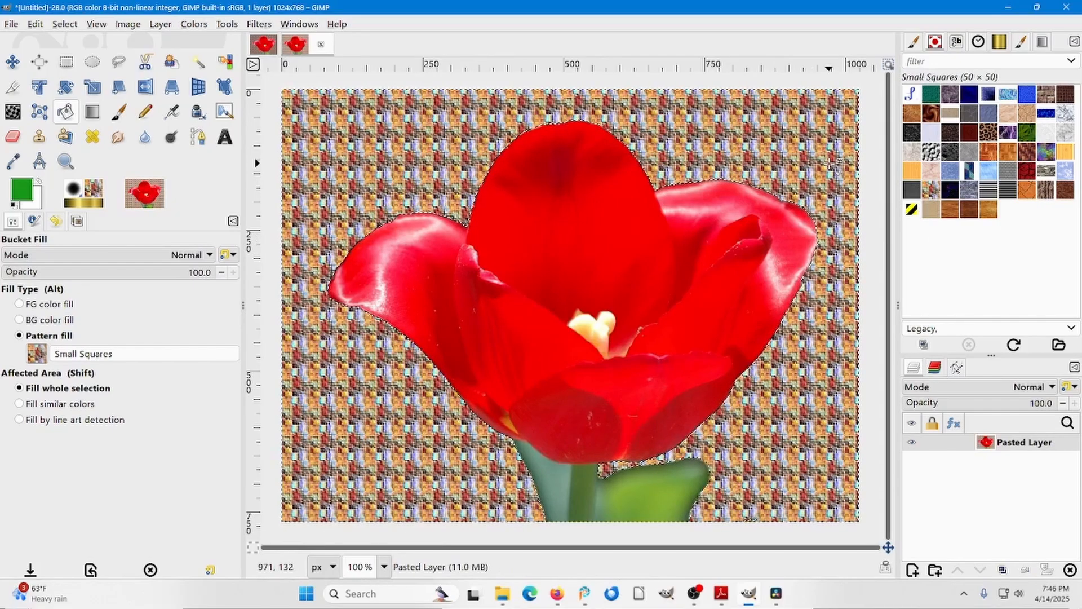
key(ctrl+z)
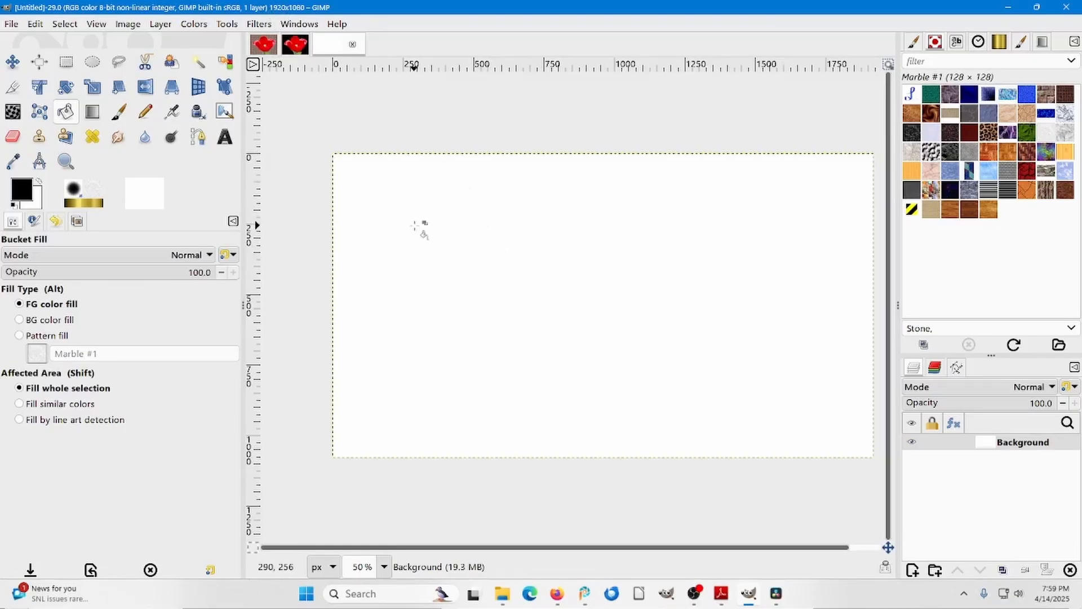
Activate the Gradient tool for the blank image and look through its available gradients.
click(93, 112)
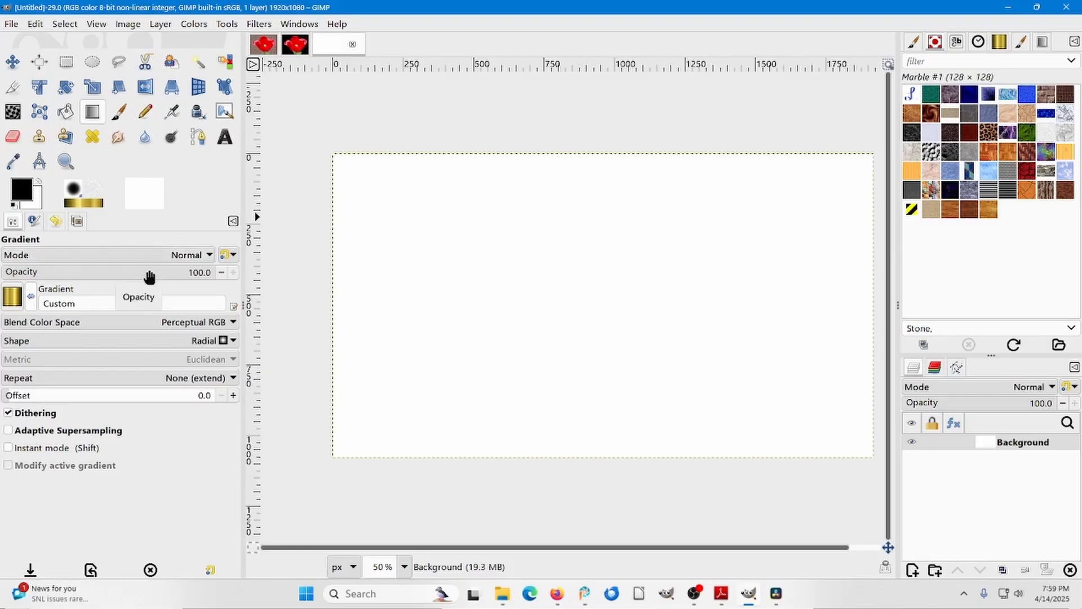
click(11, 297)
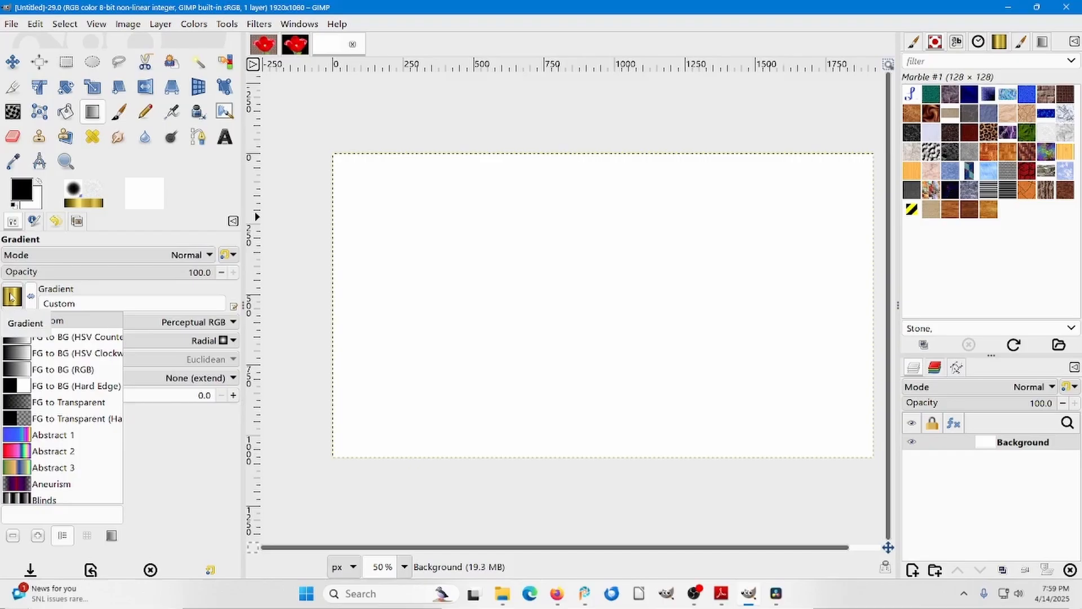
click(10, 297)
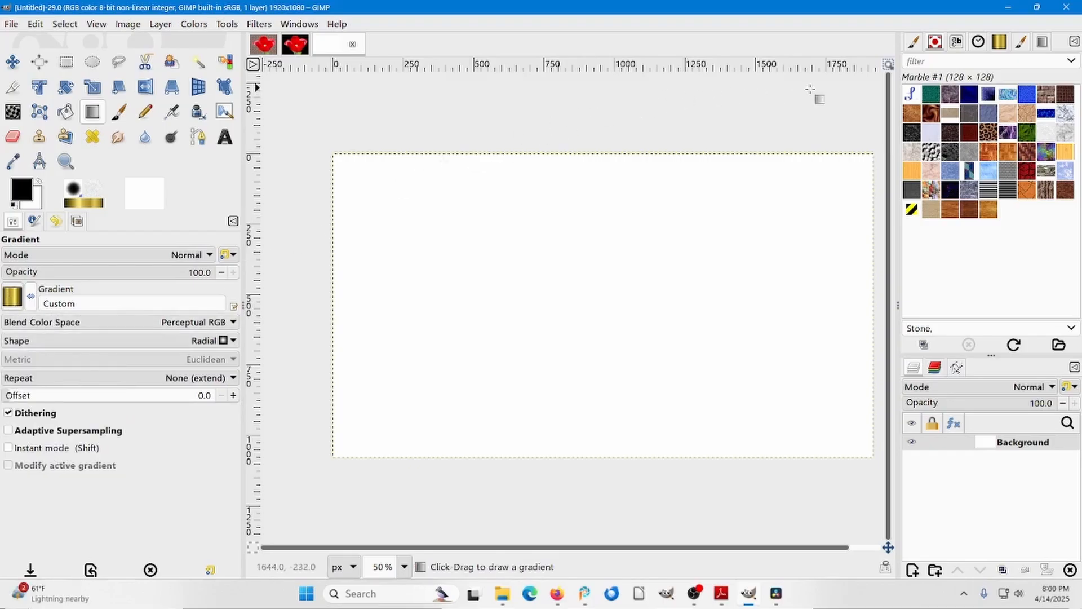
Browse the gradients from Custom onward, choose Blue Green, and set the gradient shape to Linear.
click(1000, 45)
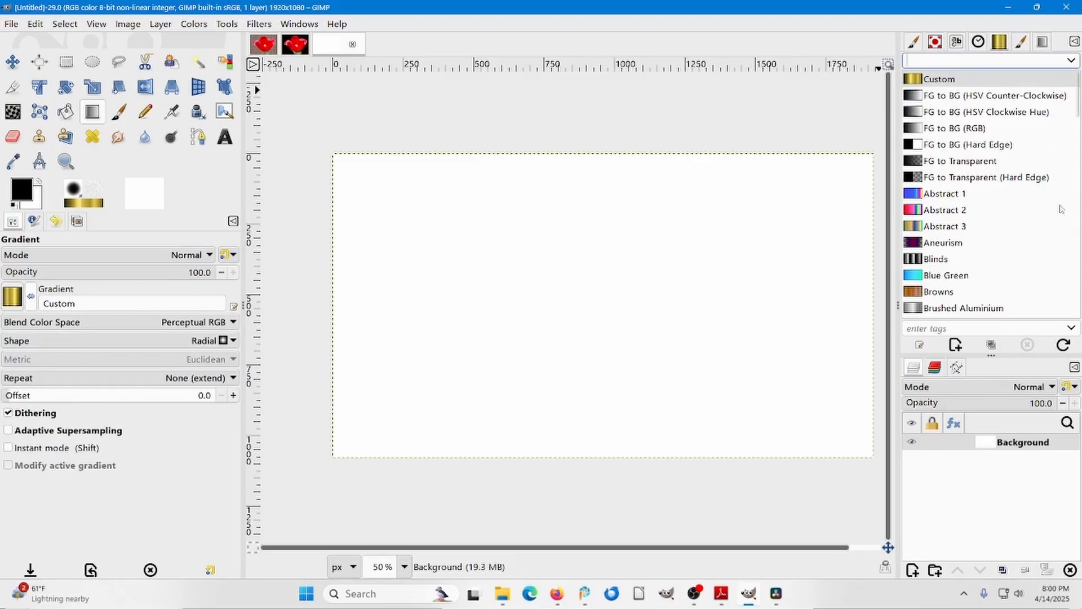
click(931, 82)
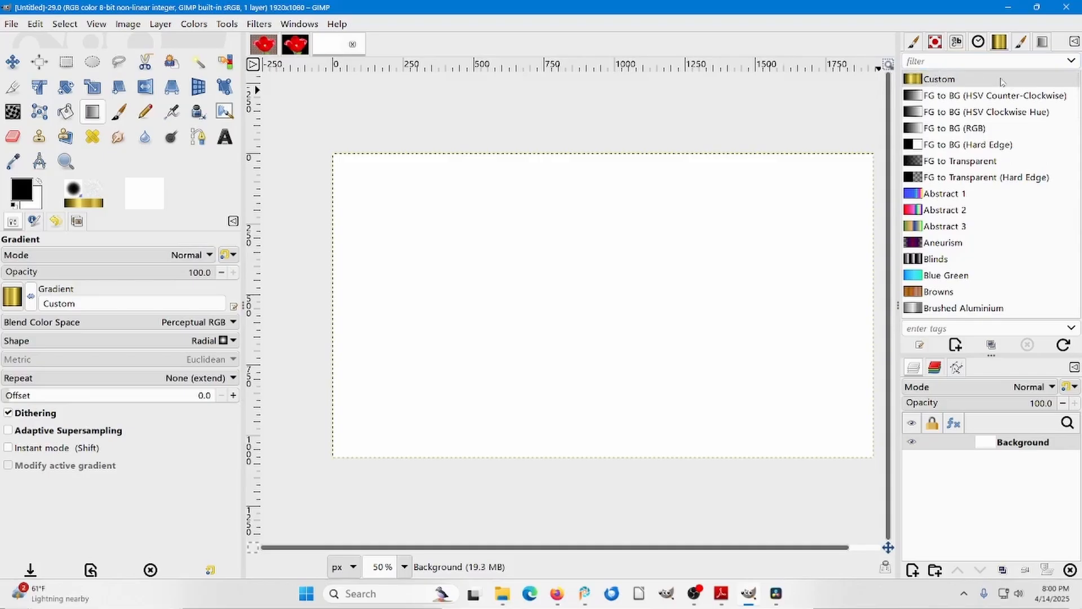
key(Down)
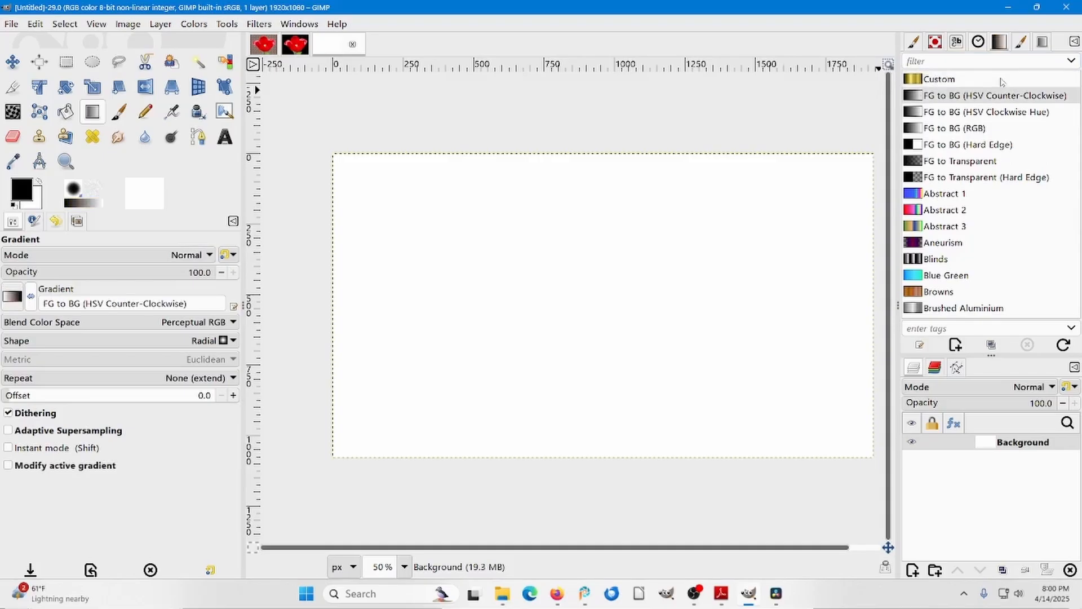
key(Down)
key(Down)
key(Down)
key(Down)
key(Down)
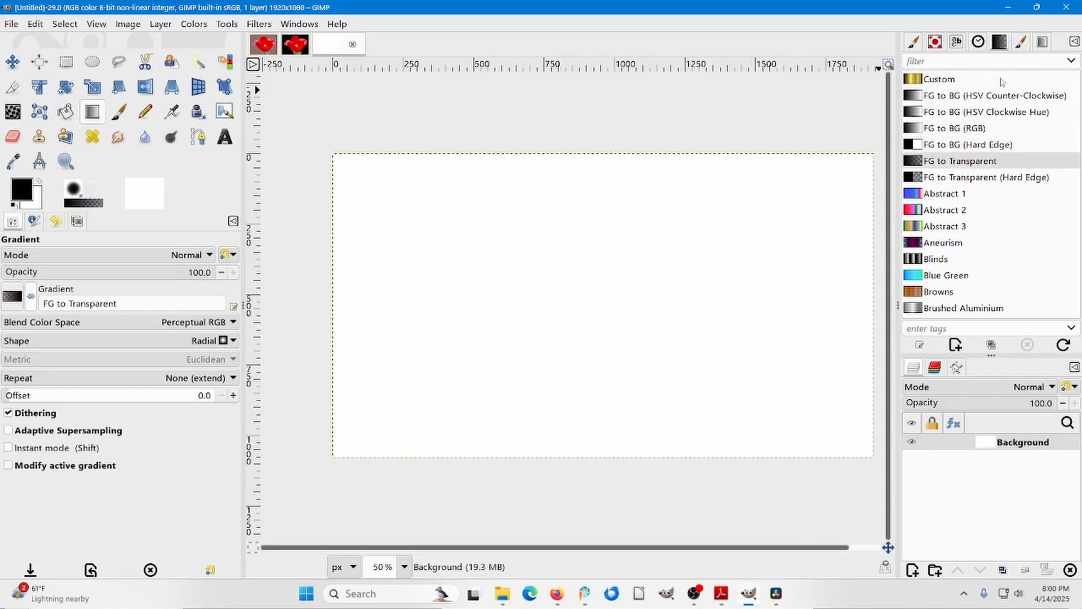
key(Down)
key(Down)
key(Down)
key(Down)
key(Down)
key(Down)
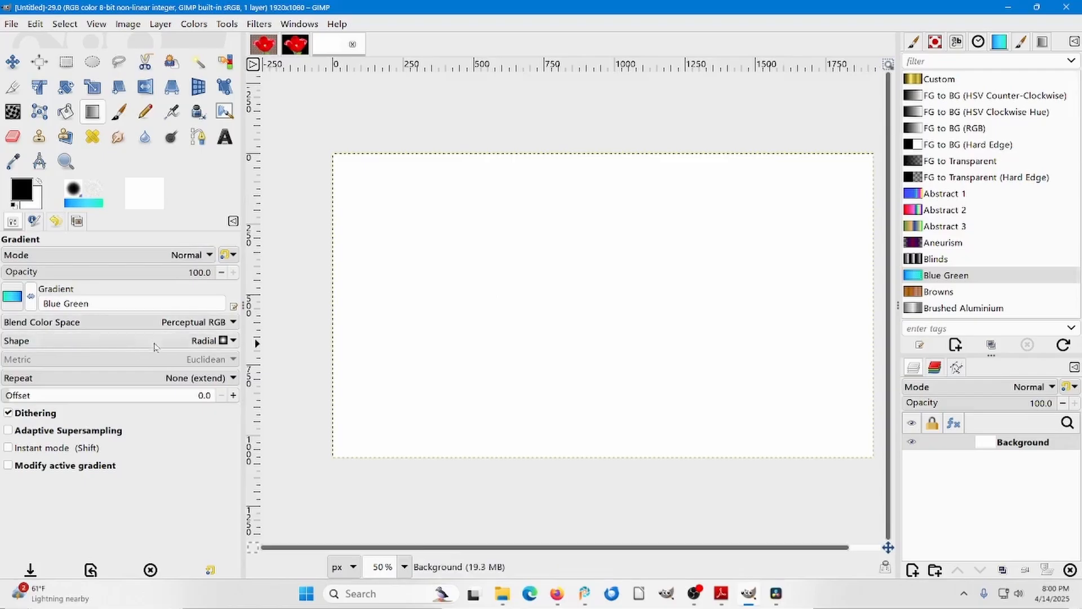
click(236, 342)
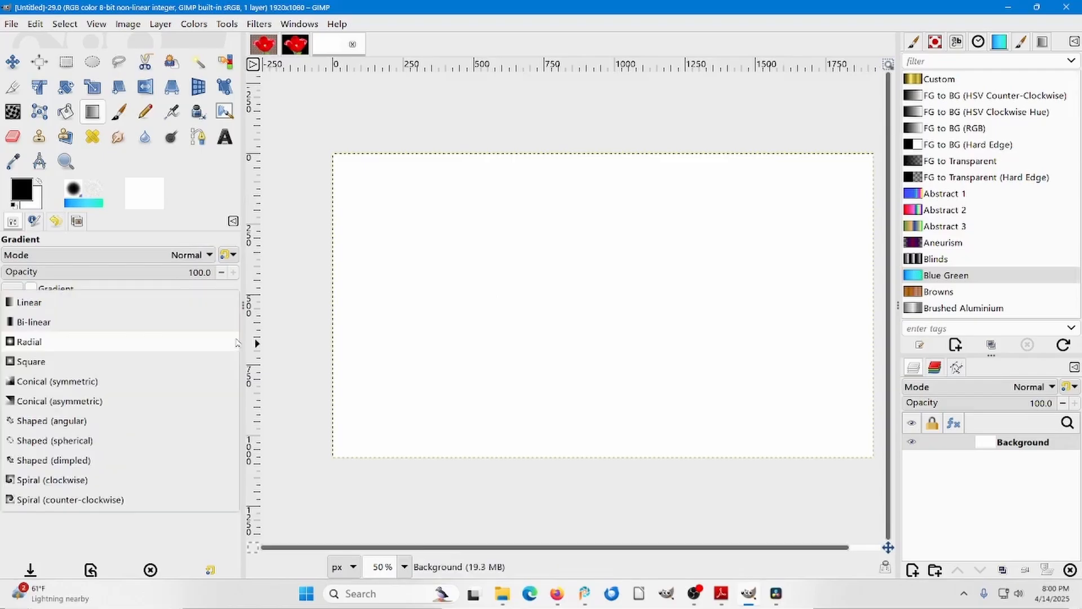
click(101, 311)
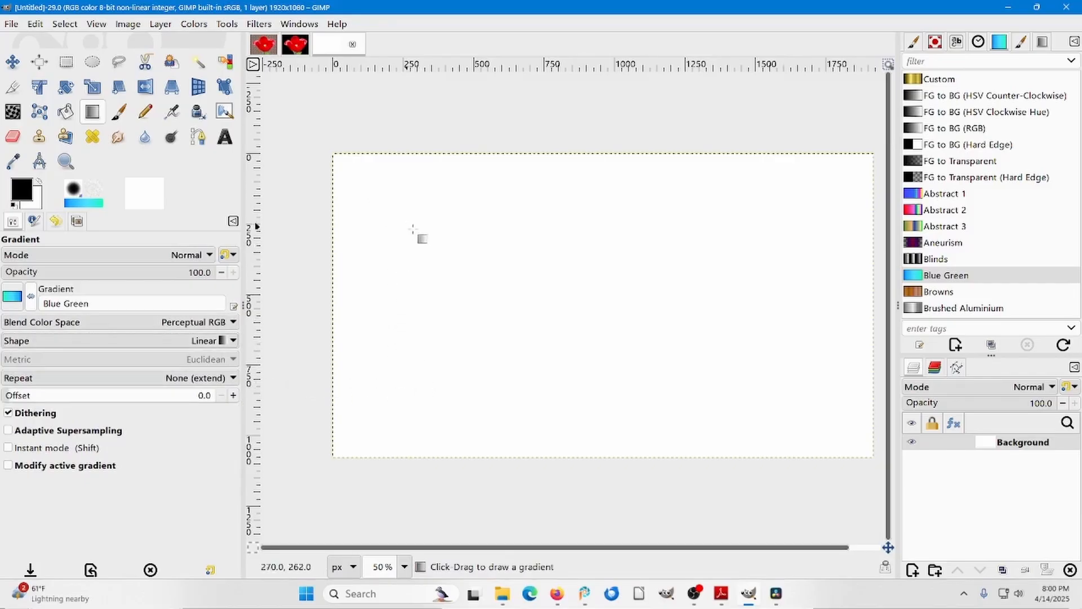
Try a diagonal gradient from about (328, 278) to (1540, 786) px, toggling its Reverse option, and discard it.
click(425, 232)
drag(425, 232, 766, 375)
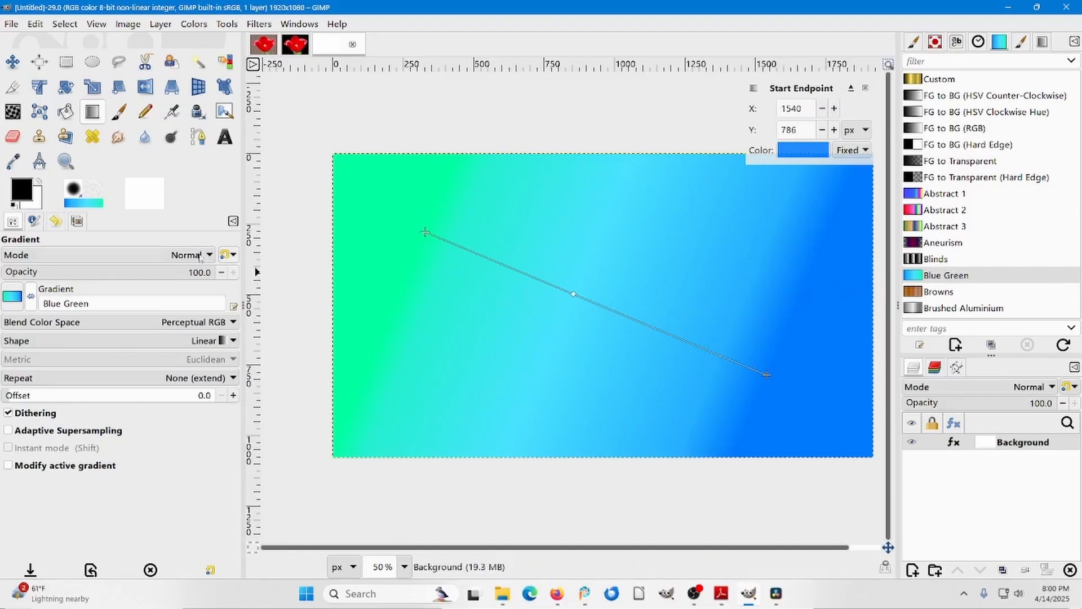
click(31, 300)
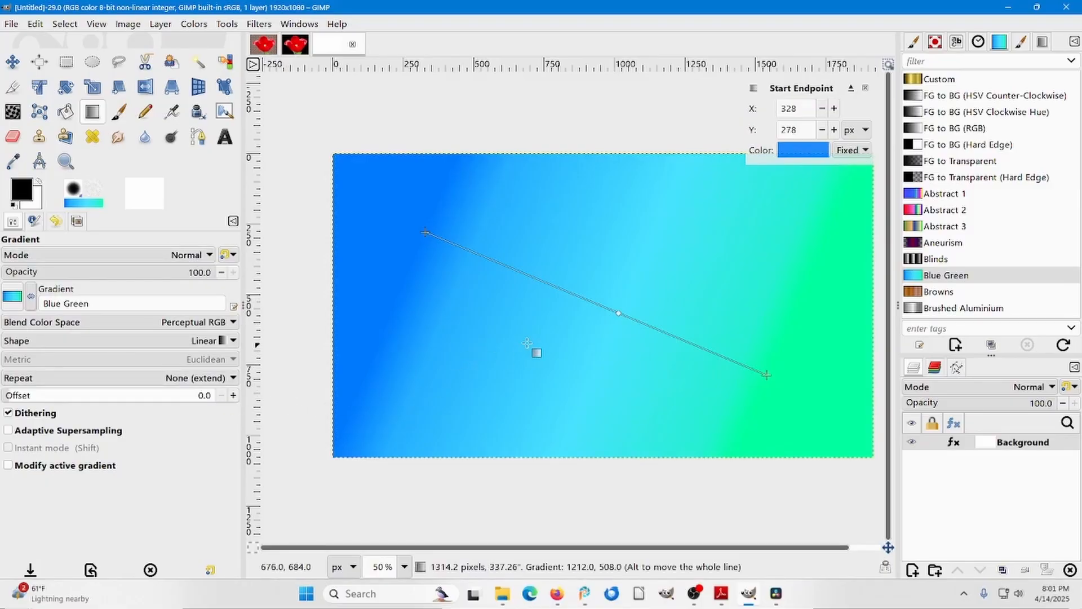
click(32, 299)
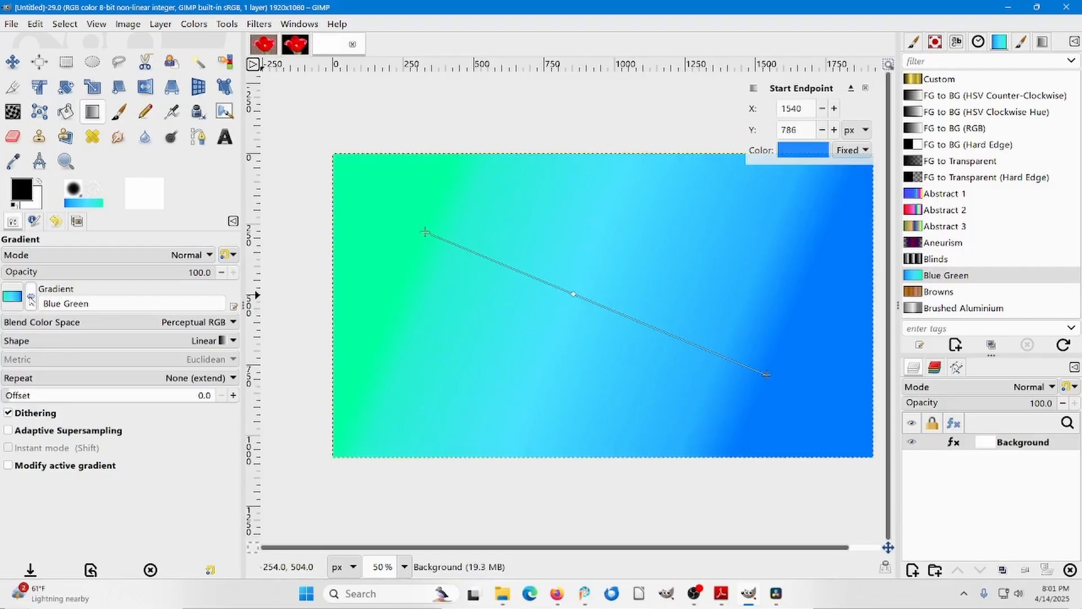
click(31, 299)
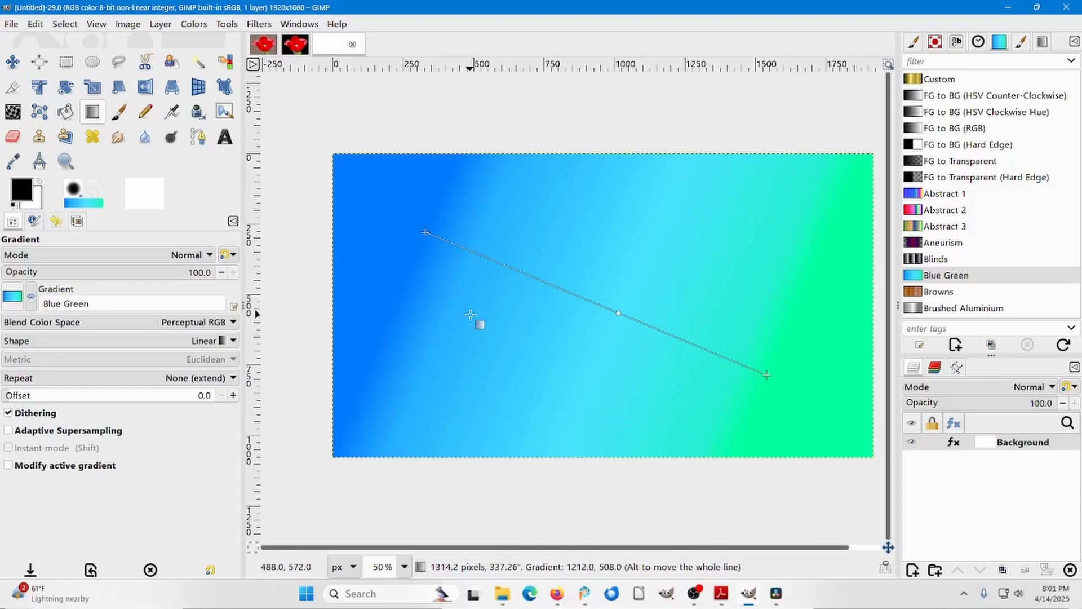
key(Escape)
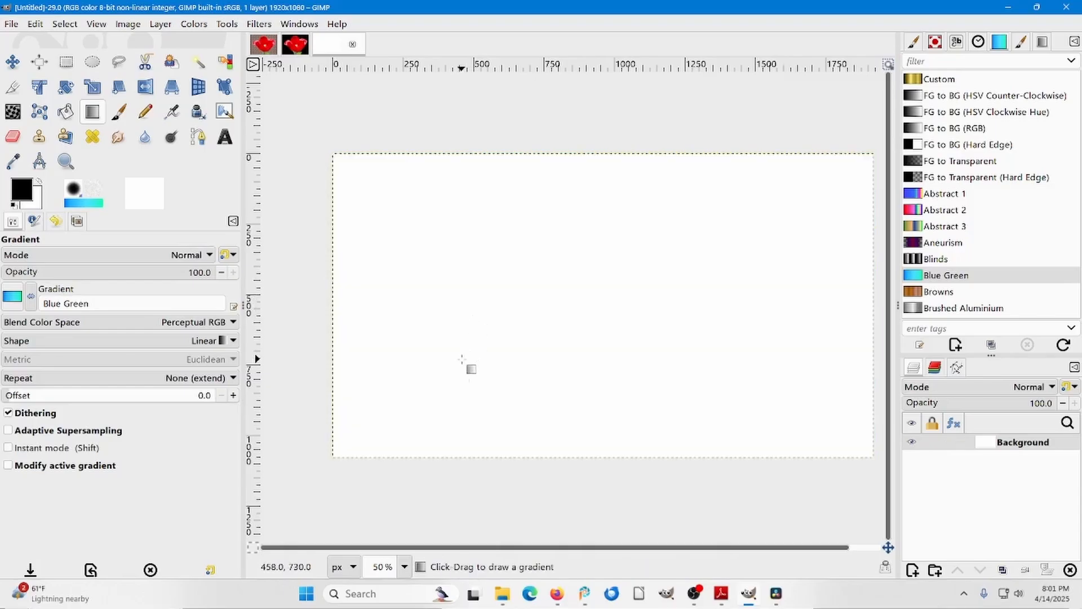
Try a diagonal linear gradient from about (330, 906) to (850, 432) px, change its shape to Radial, and discard the drawn gradient.
drag(425, 408, 572, 276)
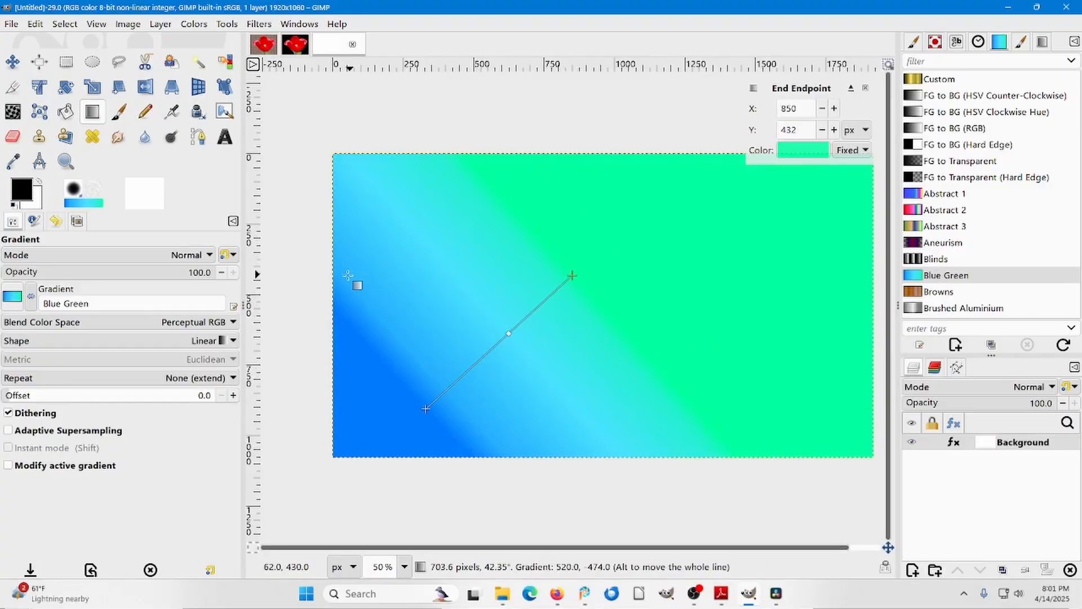
click(90, 340)
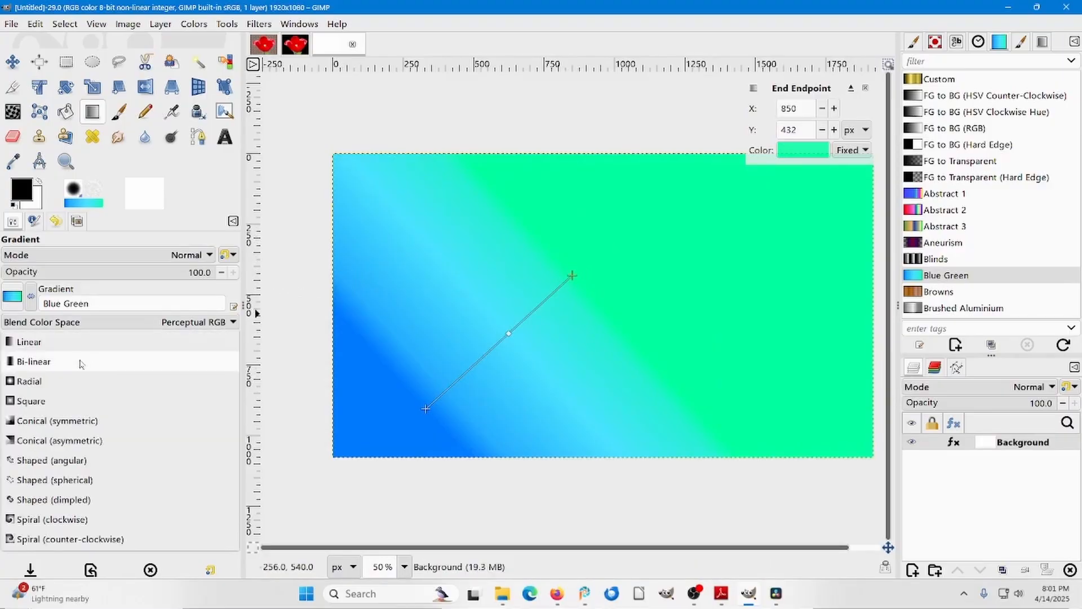
click(45, 387)
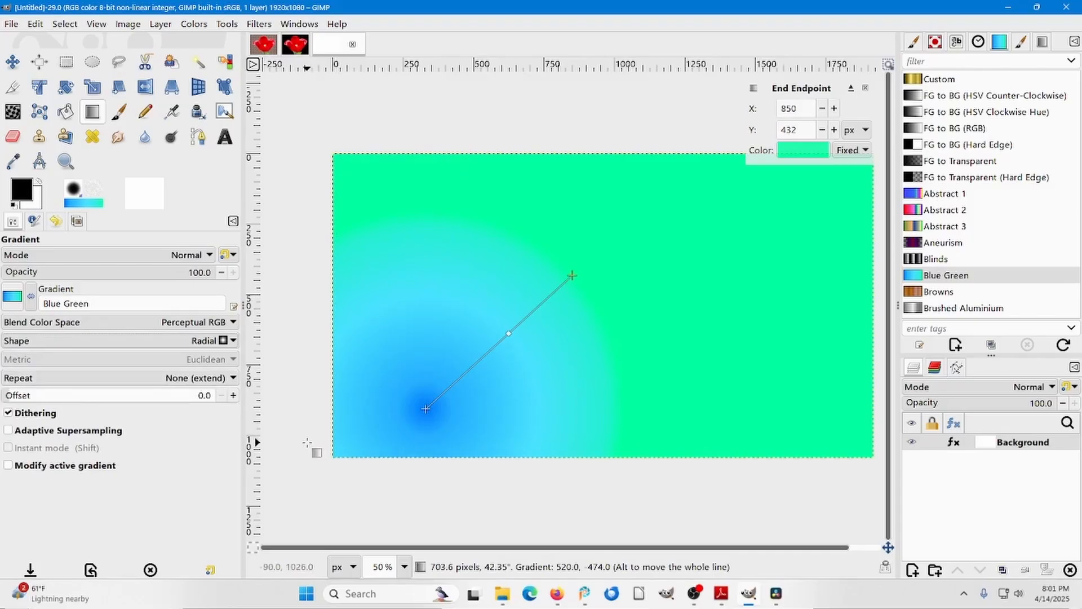
key(Escape)
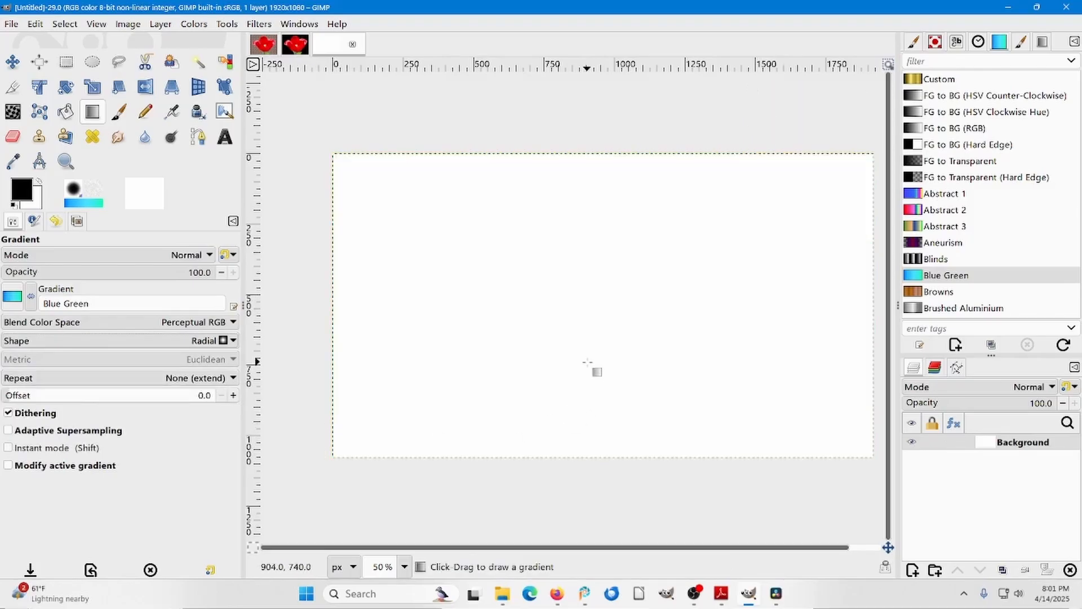
Draw a radial Blue Green gradient from about (906, 536) to (1218, 342) px, and toggle its Reverse option on and off.
drag(588, 304, 675, 249)
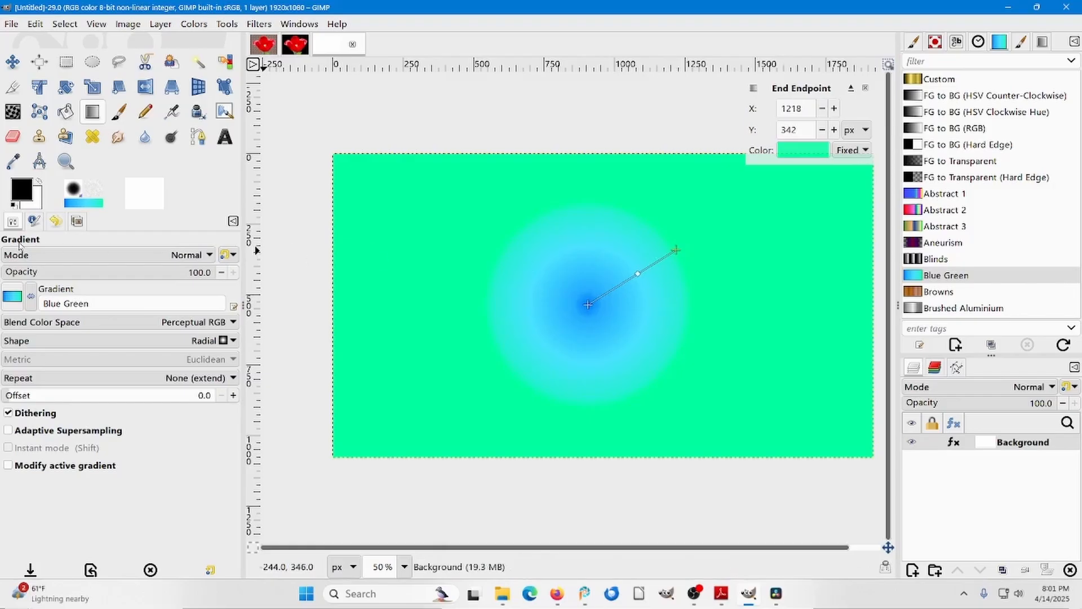
click(30, 297)
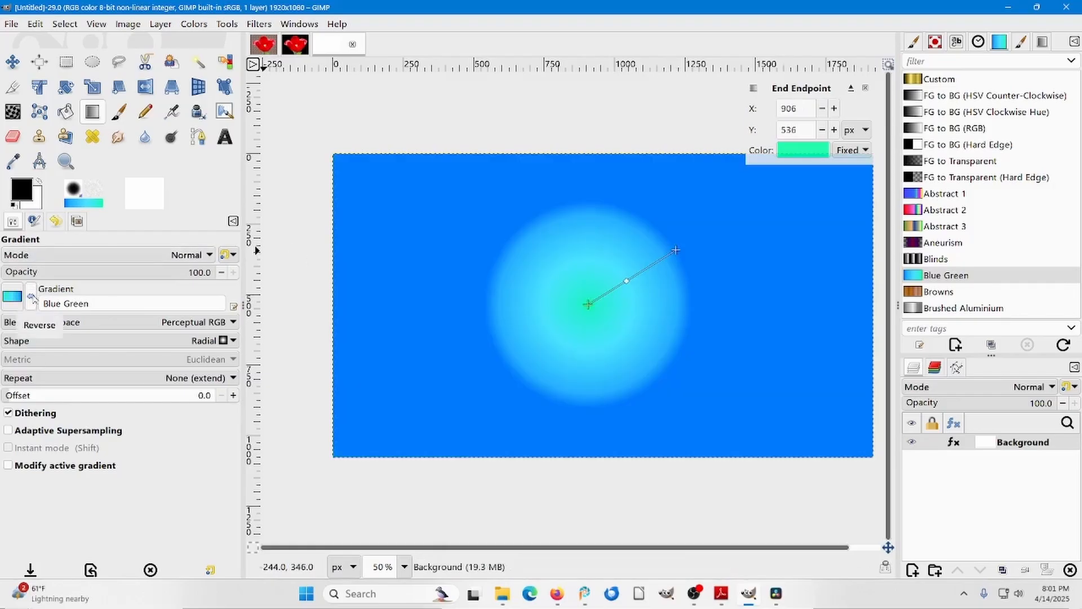
click(30, 297)
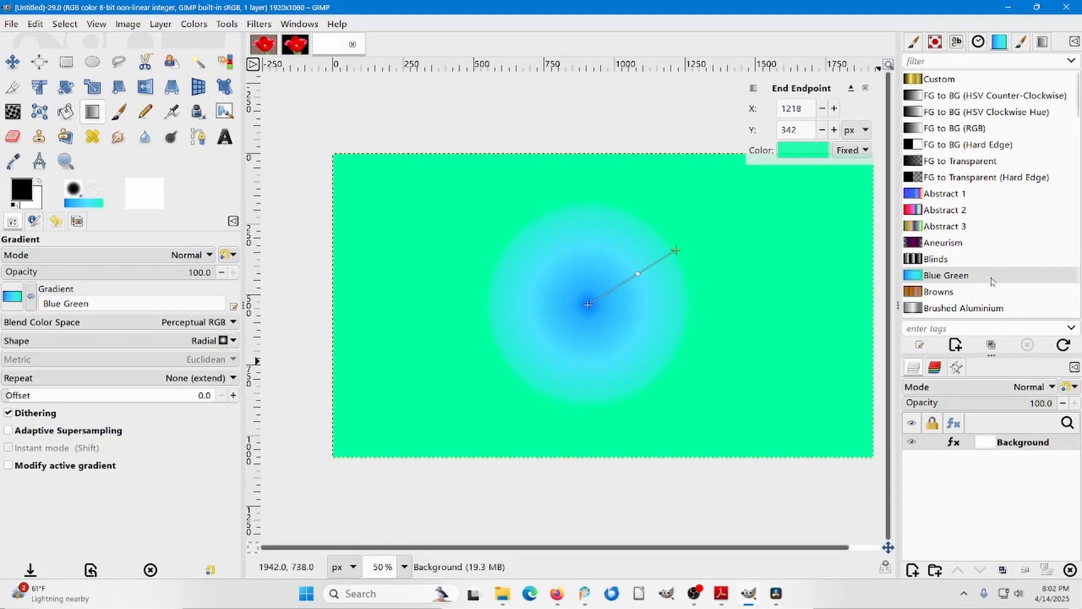
Preview the gradient presets following Blue Green on the radial gradient, continuing through the list to Yellow Orange.
key(Down)
key(Down)
key(Down)
key(Down)
key(Down)
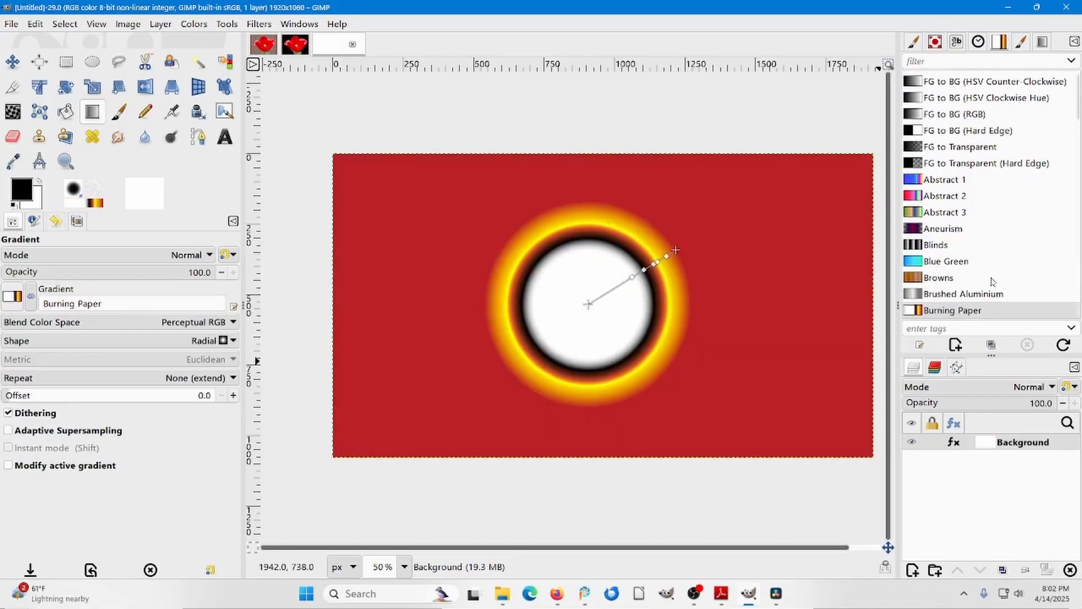
key(Down)
key(Down)
key(Down)
key(Down)
key(Down)
key(Down)
key(Down)
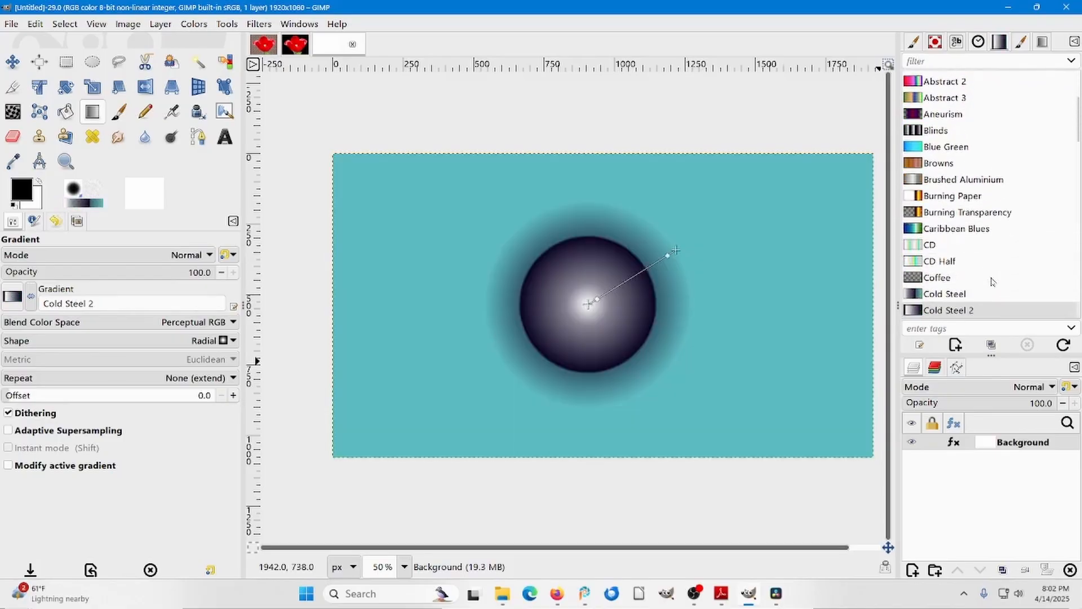
key(Down)
key(Down)
key(Down)
key(Down)
key(Down)
key(Down)
key(Down)
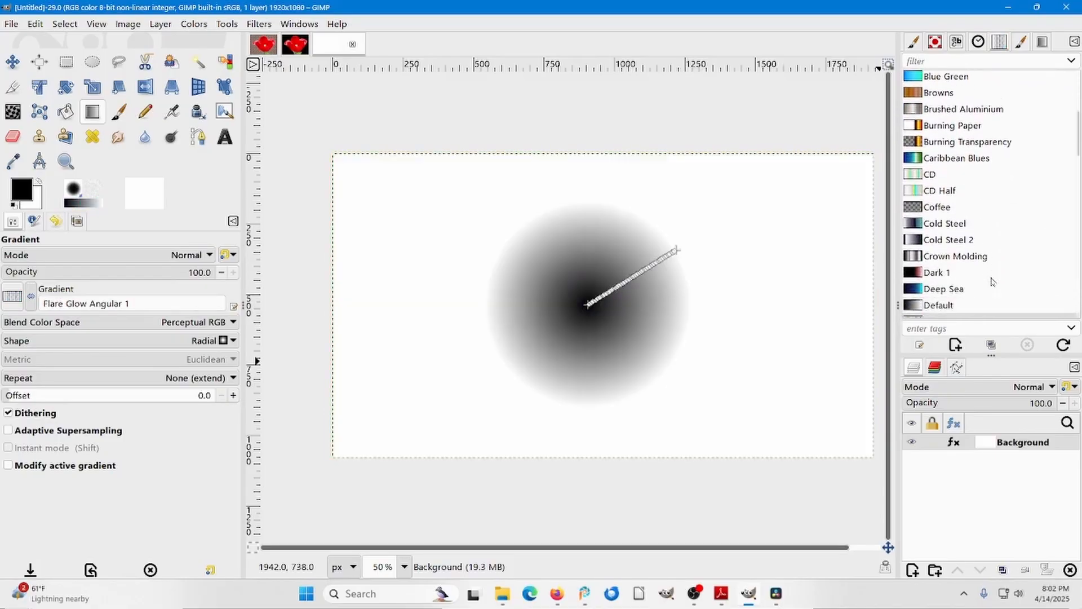
key(Down)
key(Down)
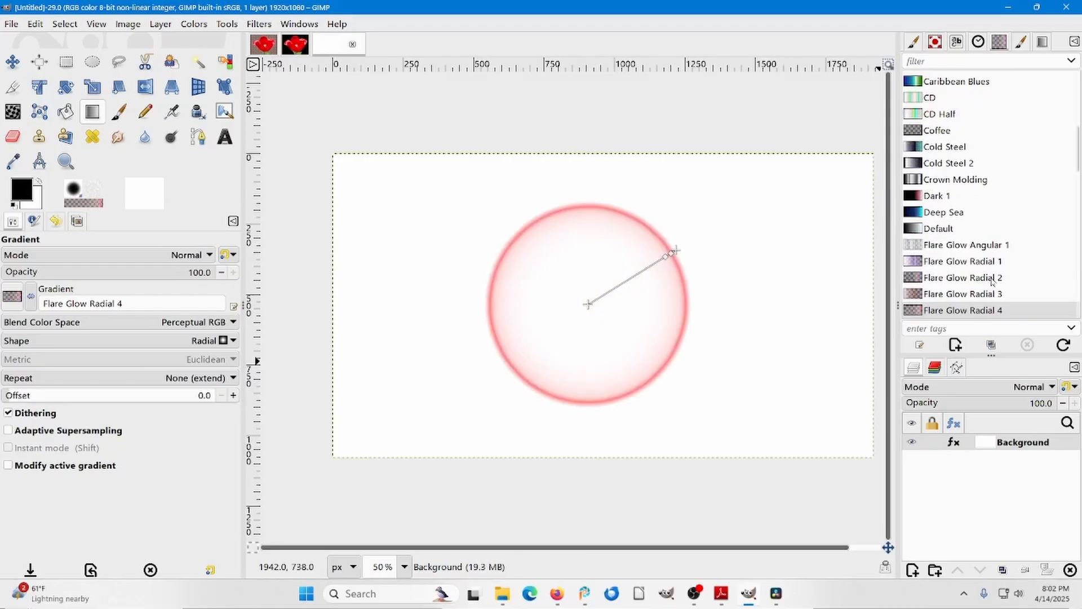
key(Down)
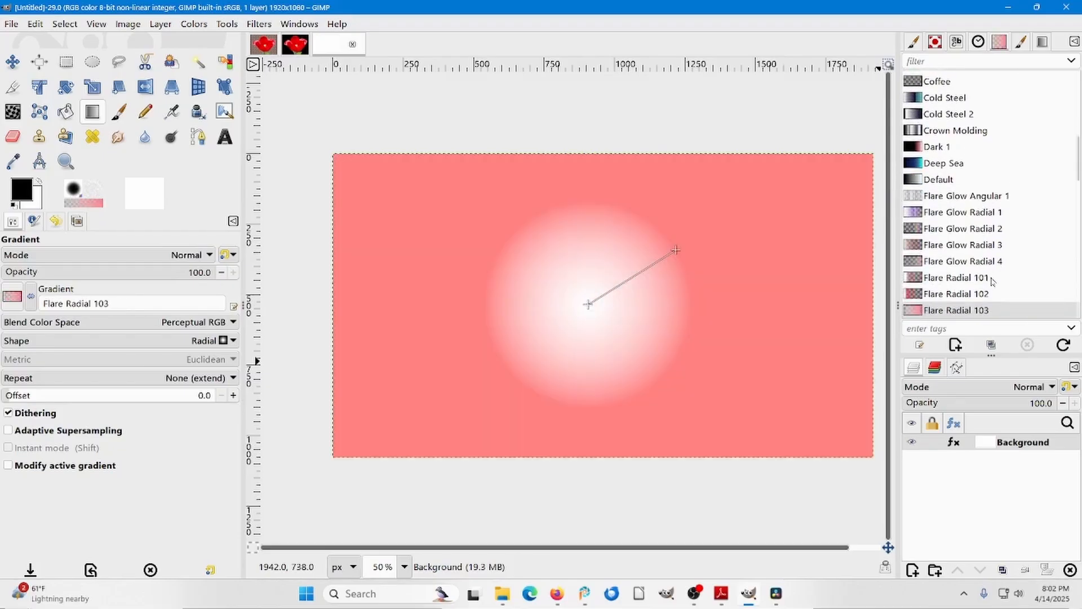
key(Down)
key(Down)
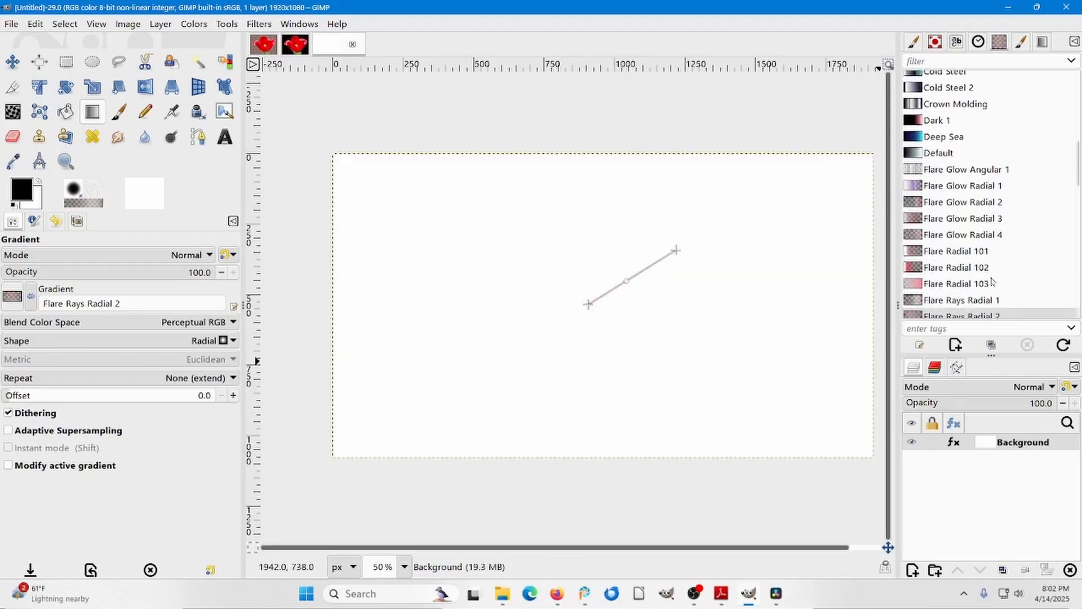
key(Down)
key(Down)
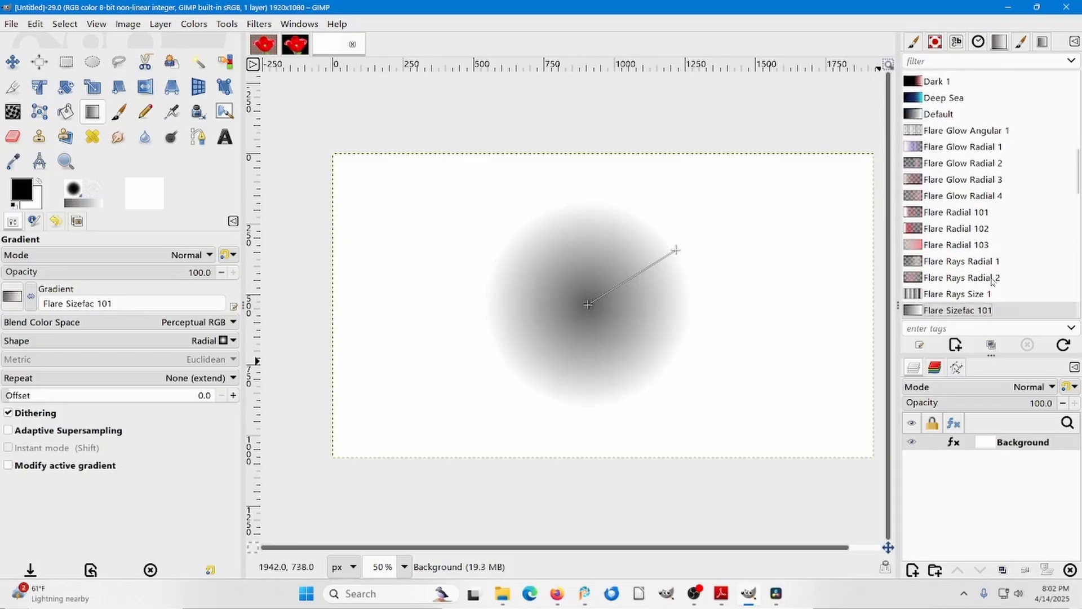
key(Down)
key(Down)
key(Down)
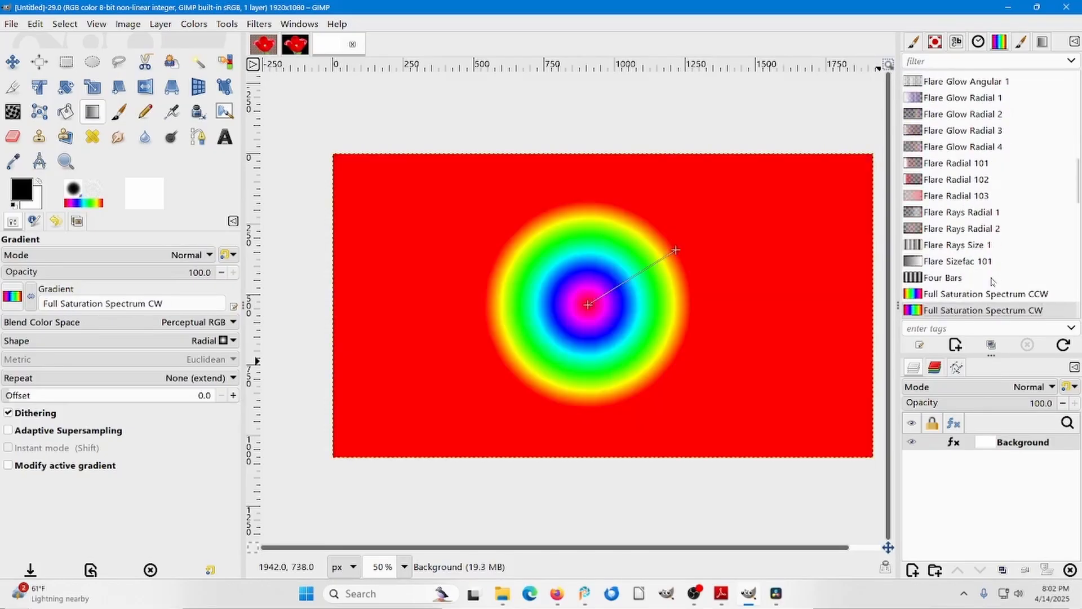
key(Down)
key(Down)
key(Down)
key(Down)
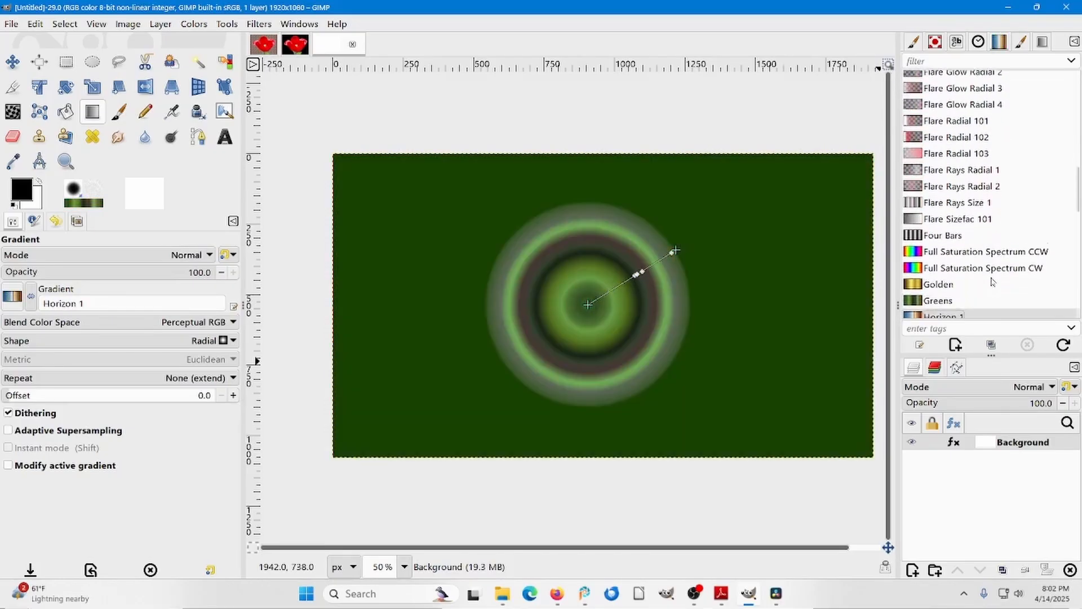
key(Down)
key(Down)
key(Down)
key(Down)
key(Down)
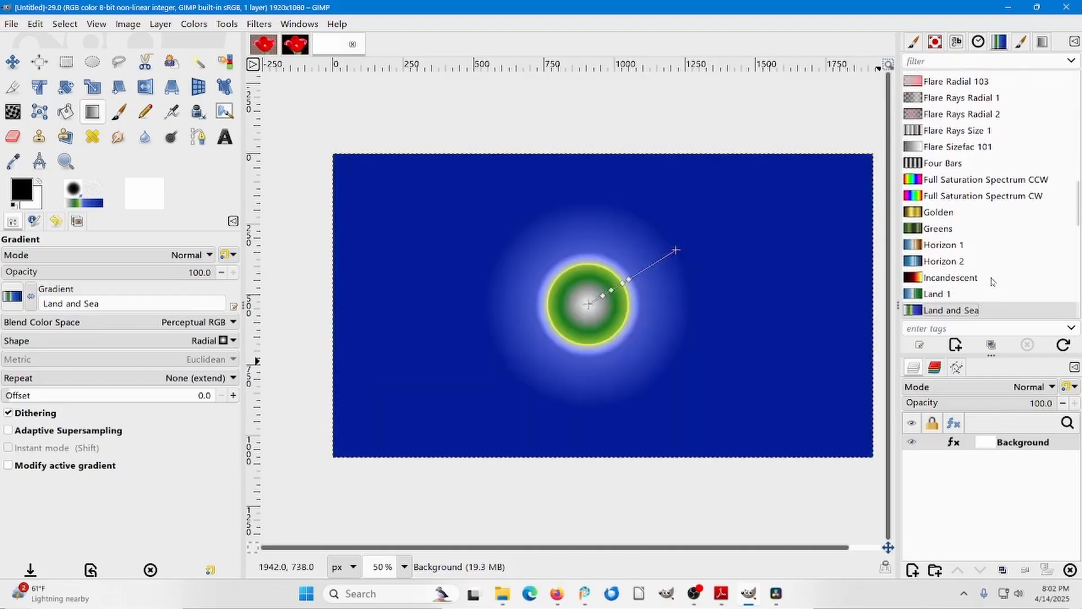
key(Down)
key(Down)
key(Down)
key(Down)
key(Down)
key(Down)
key(Down)
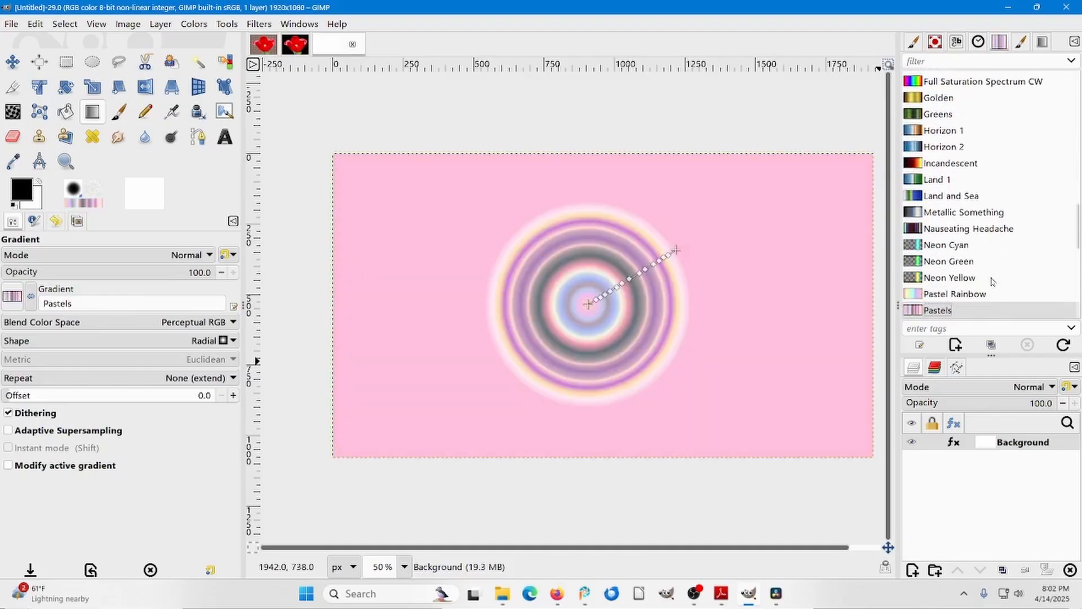
key(Down)
key(Down)
key(Down)
key(Down)
key(Down)
key(Down)
key(Down)
key(Down)
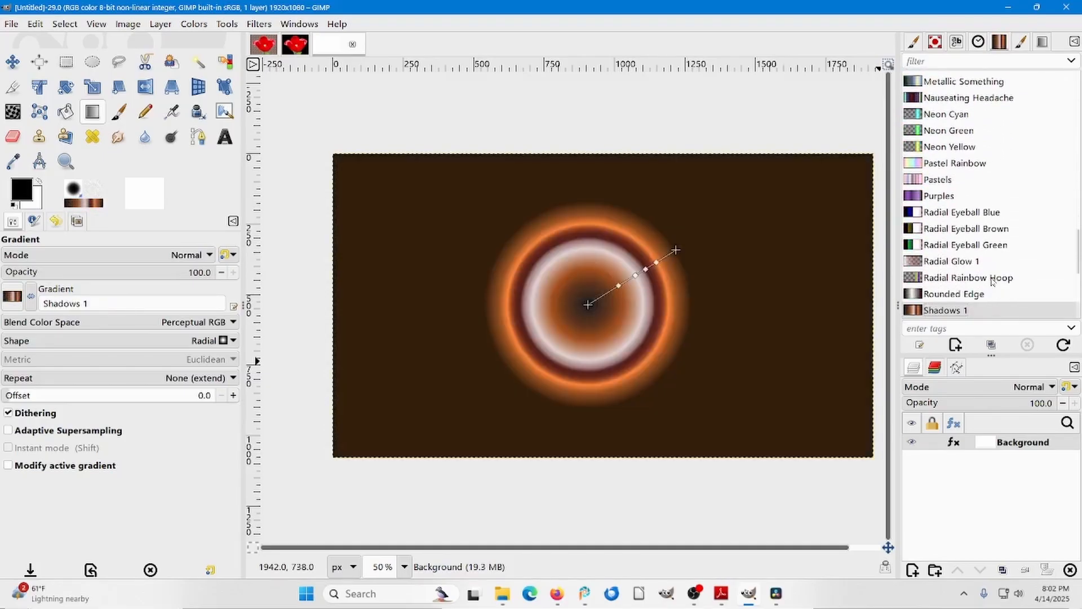
key(Down)
key(Down)
key(Down)
key(Down)
key(Down)
key(Down)
key(Down)
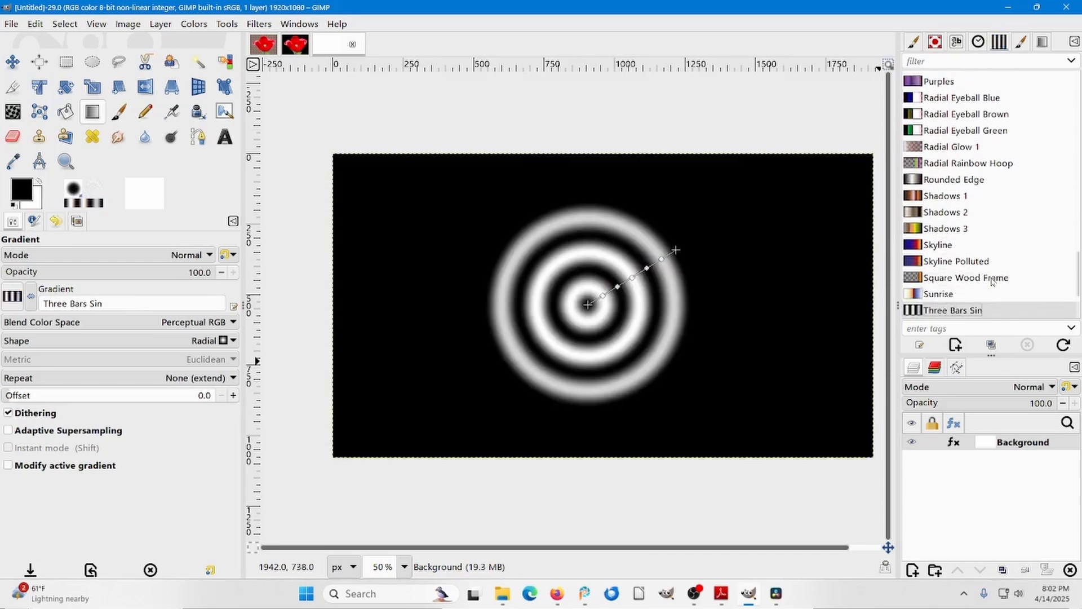
key(Down)
key(Down)
key(Down)
key(Down)
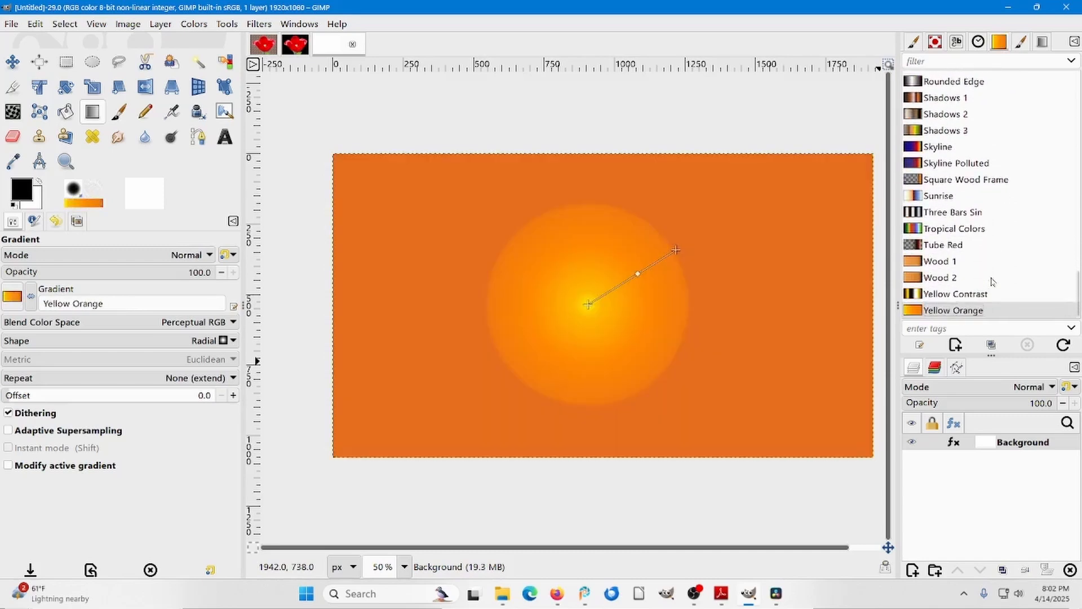
Apply the Tropical Colors gradient to the drawn gradient and set its shape to Linear.
click(938, 228)
right_click(937, 228)
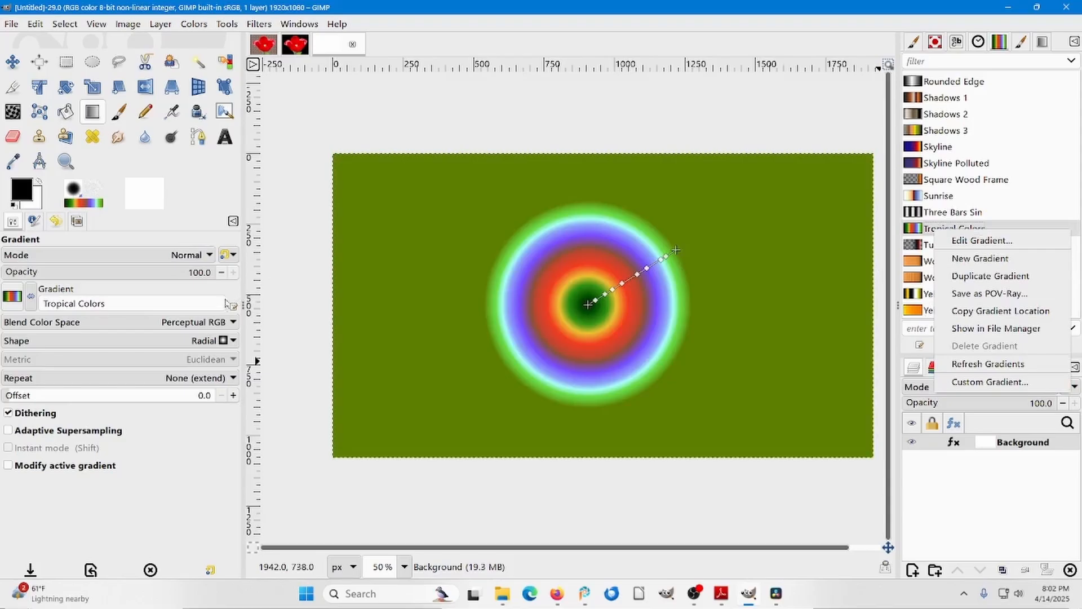
click(235, 345)
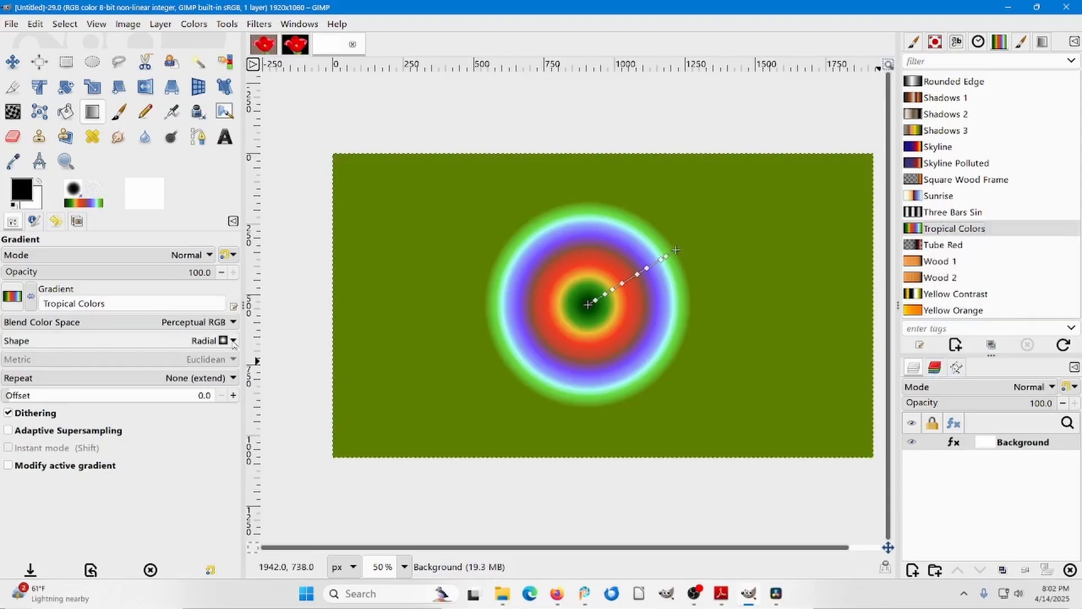
click(234, 344)
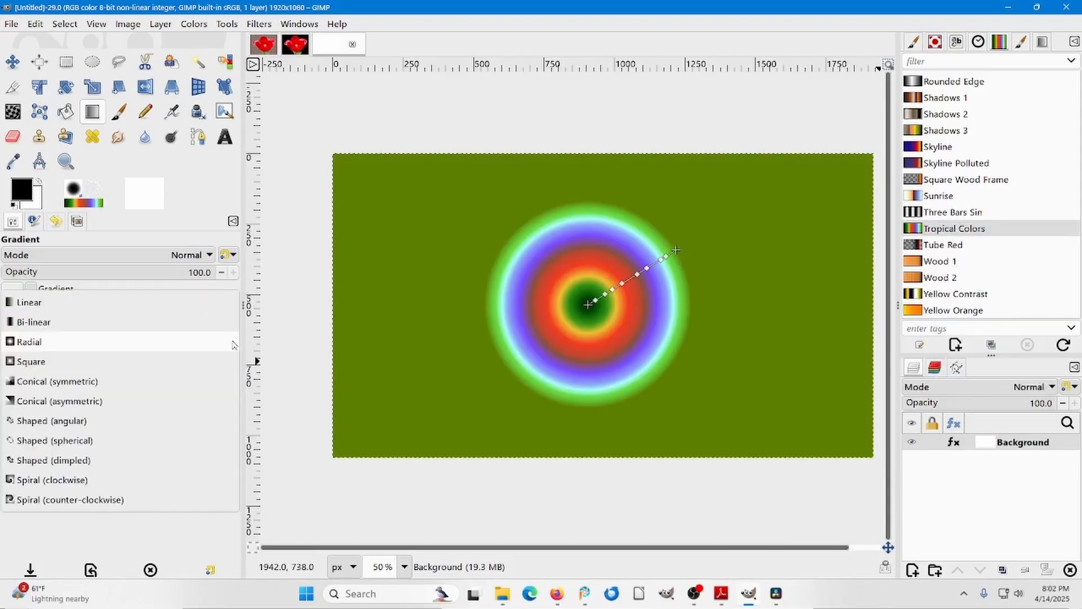
click(87, 300)
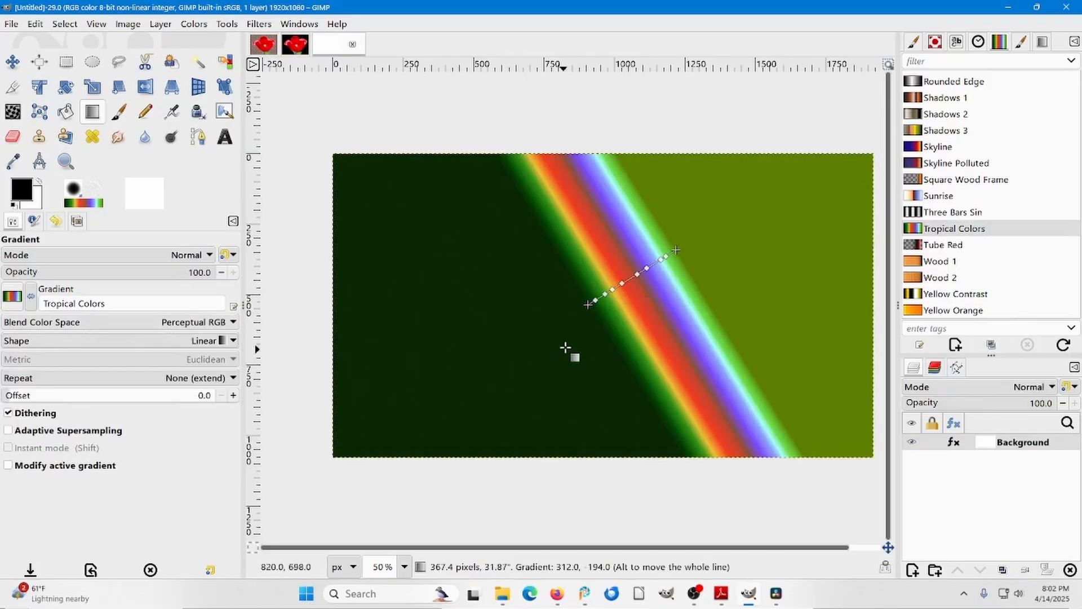
Stretch the gradient line from about (230, 748) to (1642, 288) px and adjust its color stops, moving the red stop to position 46.72.
drag(589, 305, 398, 364)
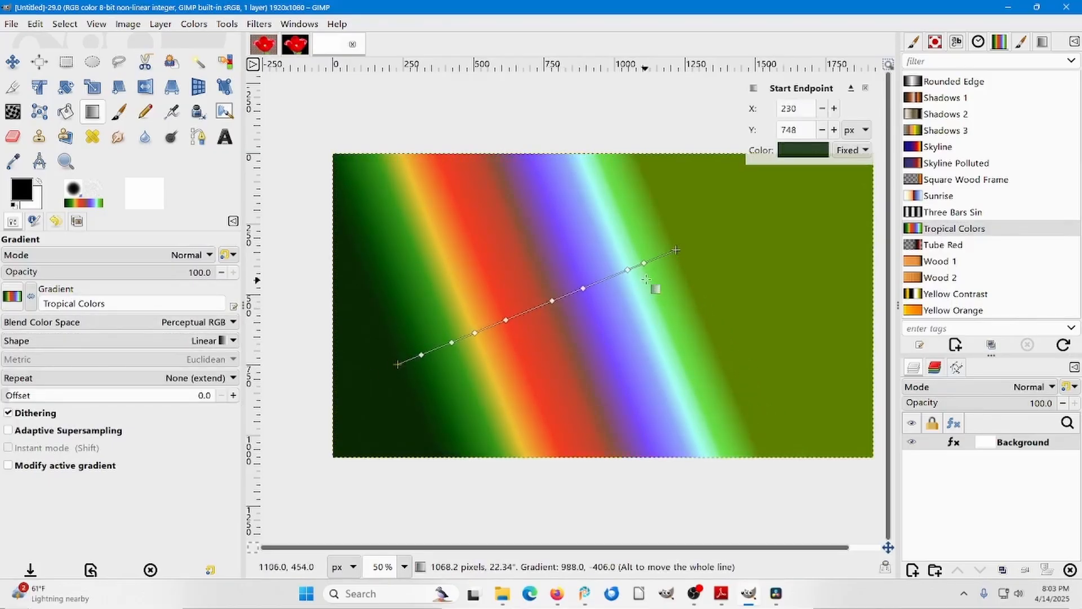
drag(675, 249, 796, 235)
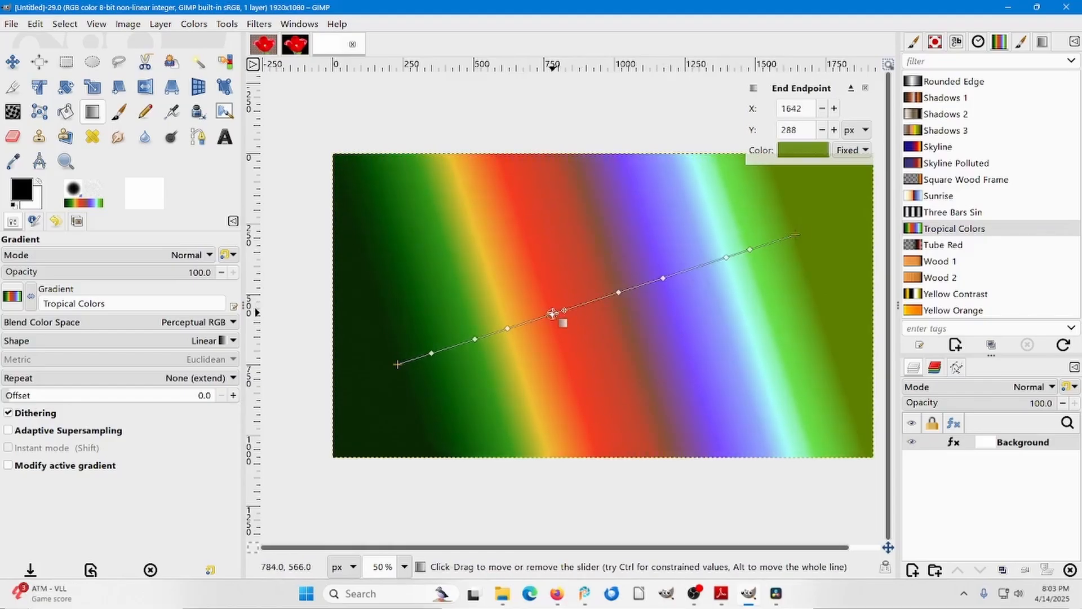
mouse_move(601, 298)
mouse_down()
mouse_move(541, 316)
mouse_move(585, 305)
mouse_up()
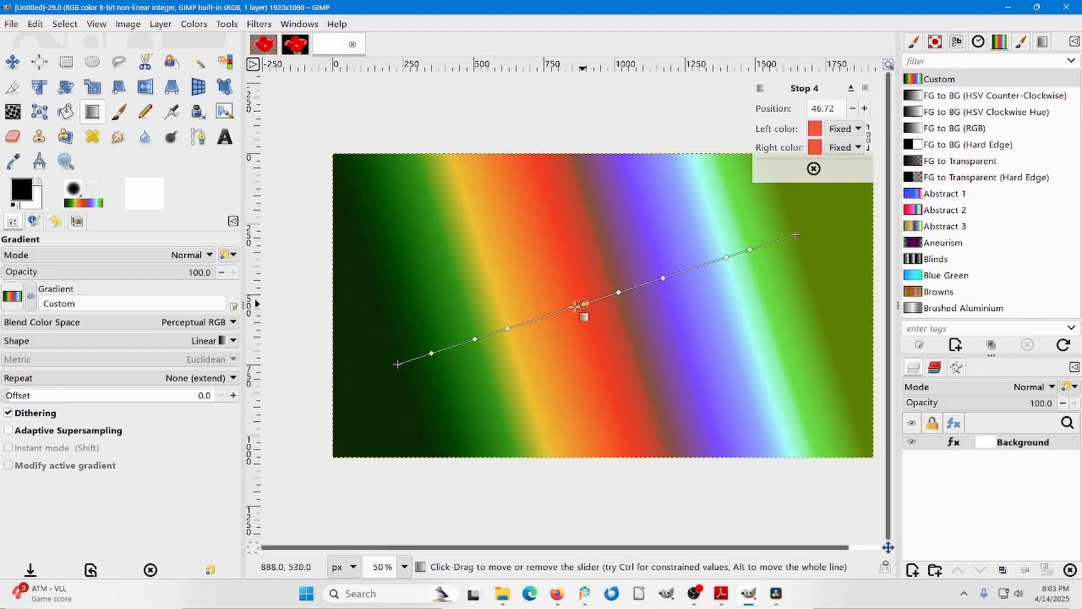
drag(474, 339, 397, 363)
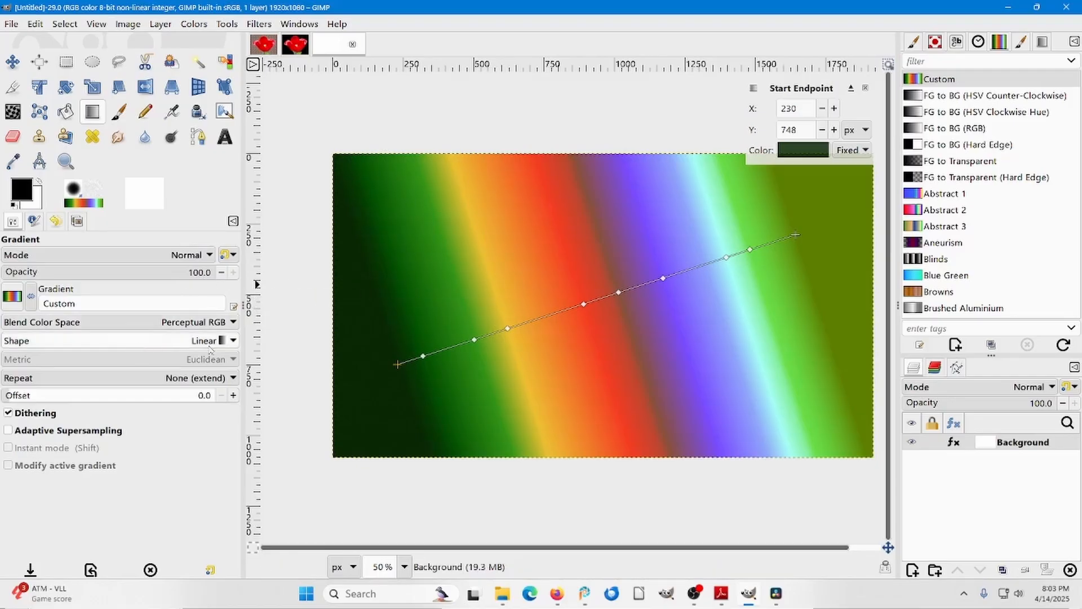
Try the Square and Conical (symmetric) shapes on the customized gradient, and set its shape to Spiral (clockwise).
click(235, 341)
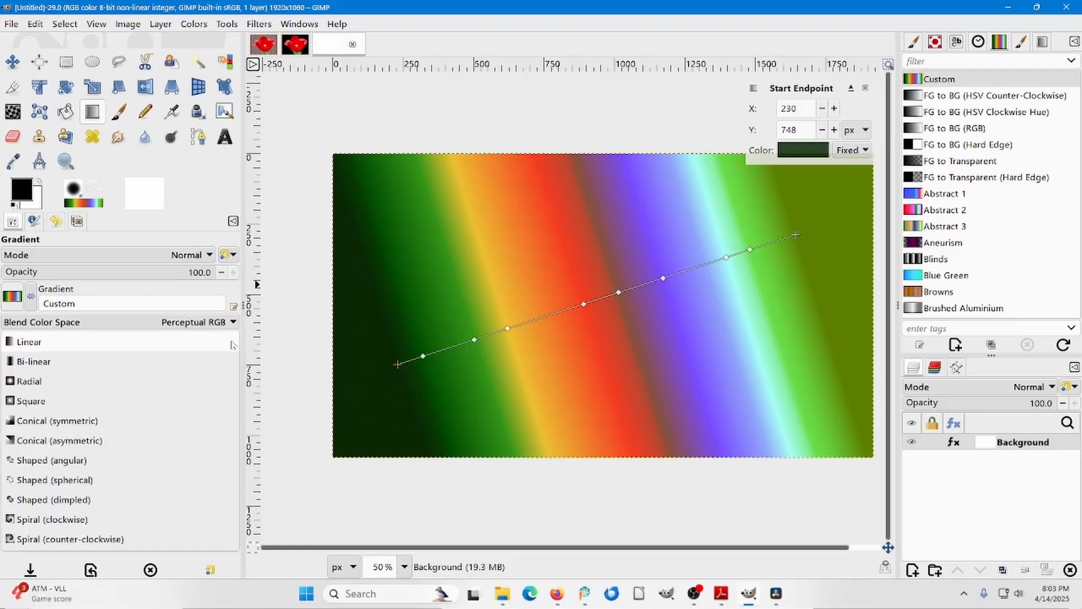
click(37, 402)
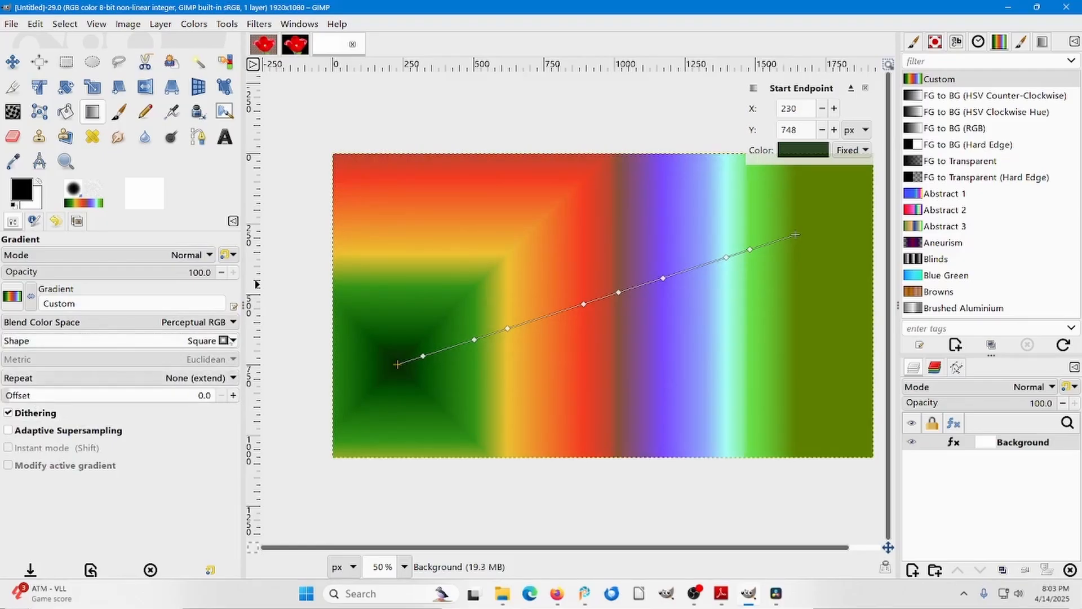
click(236, 346)
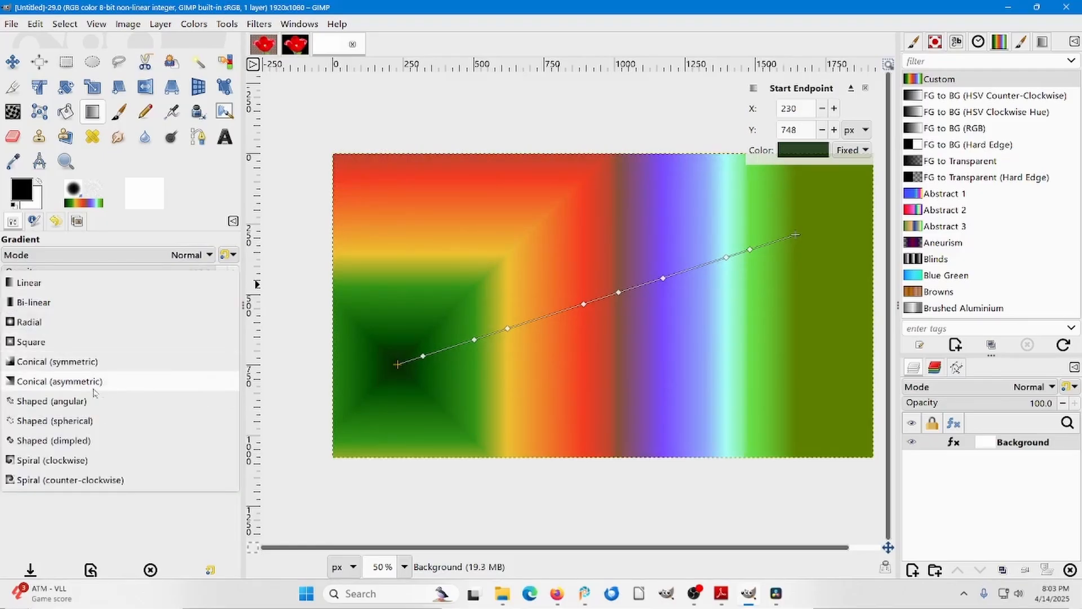
click(74, 361)
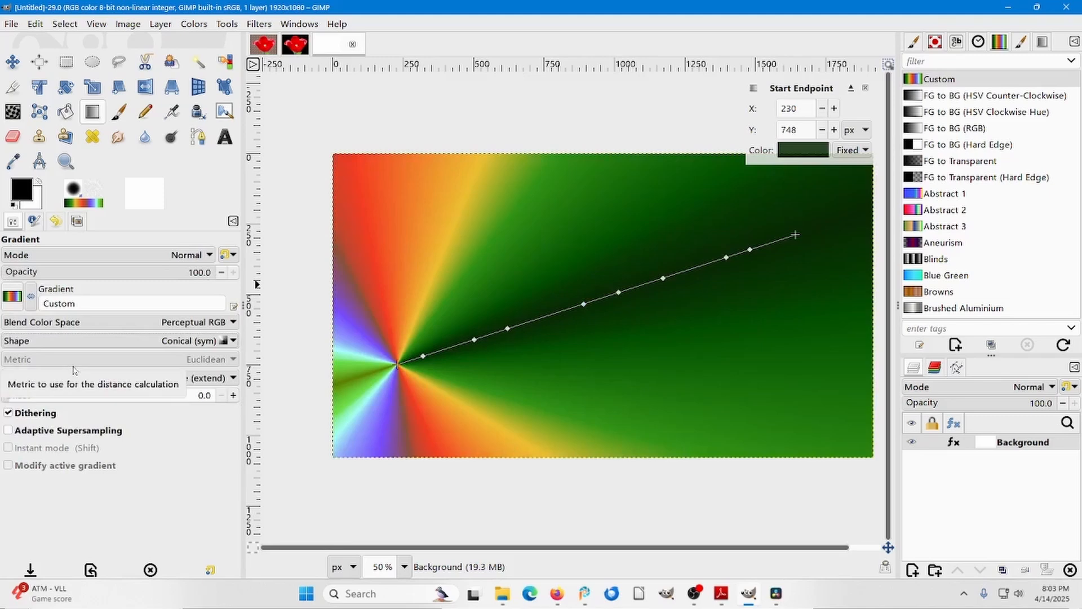
click(233, 342)
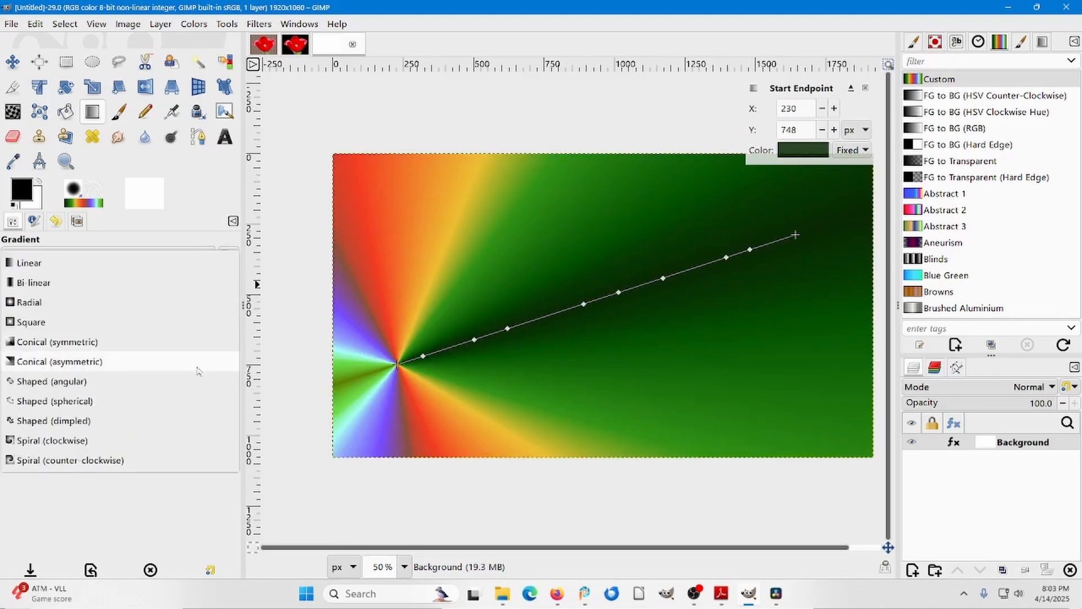
click(111, 445)
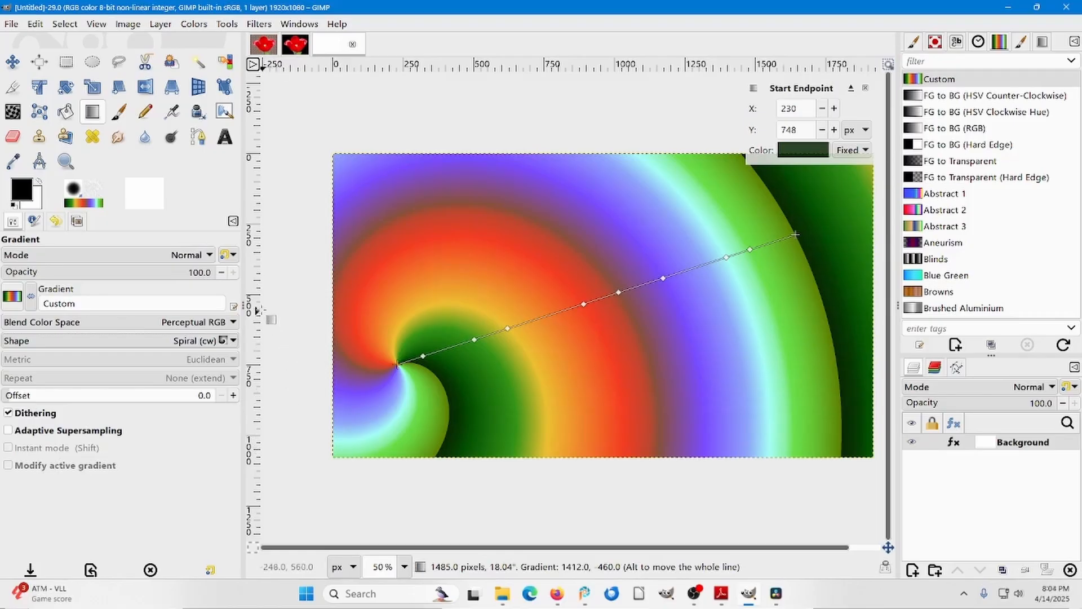
Set the shape of the customized gradient to Radial.
click(183, 339)
click(108, 216)
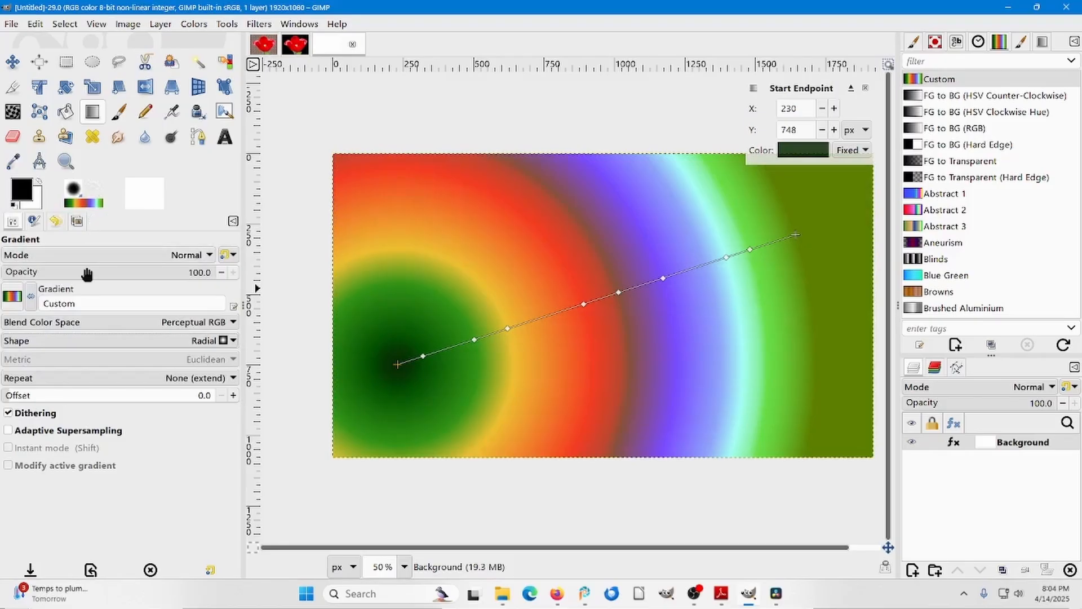
click(85, 304)
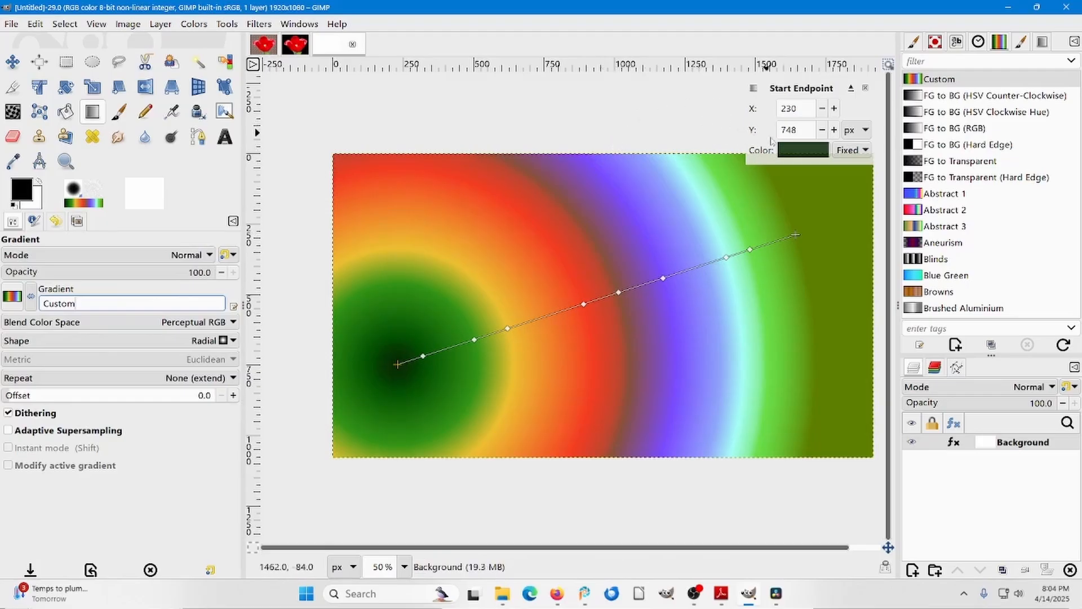
Recolor the radial gradient's start endpoint light green and move it near the canvas center, at (830, 550) px.
click(805, 152)
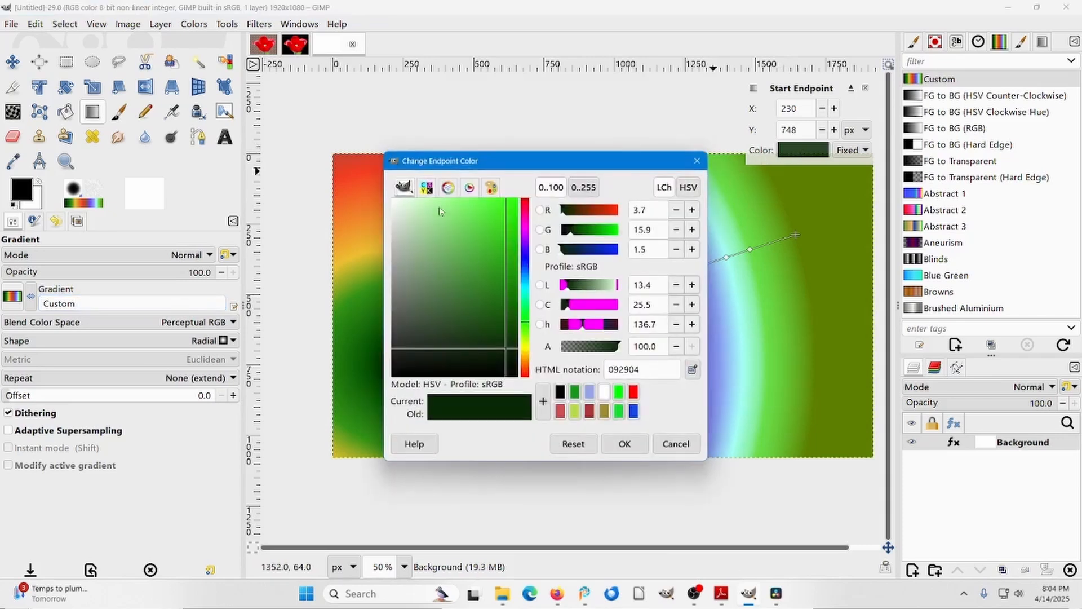
click(439, 207)
click(624, 444)
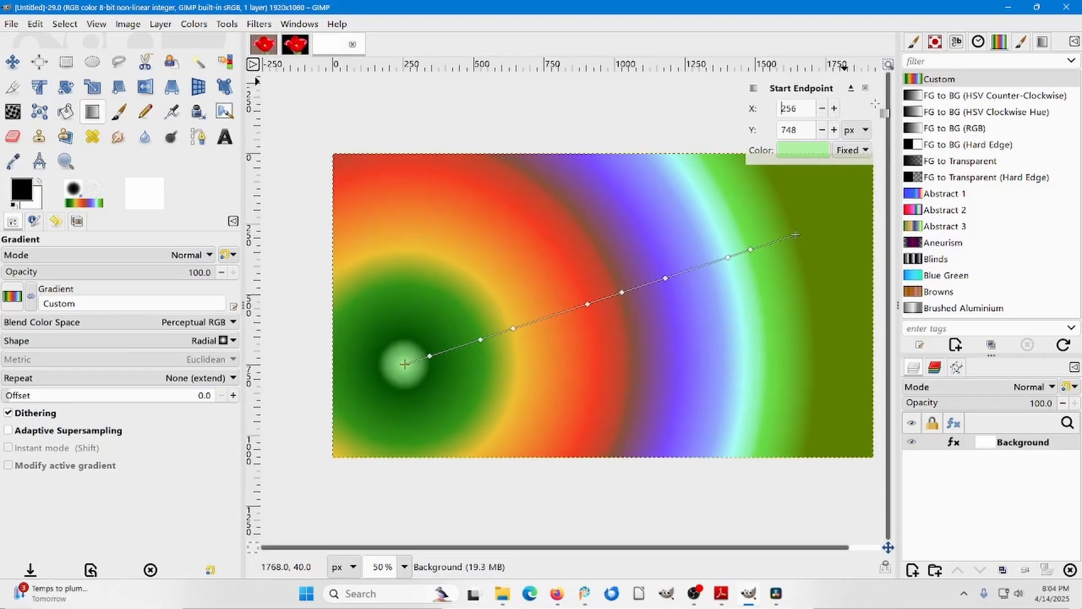
click(835, 111)
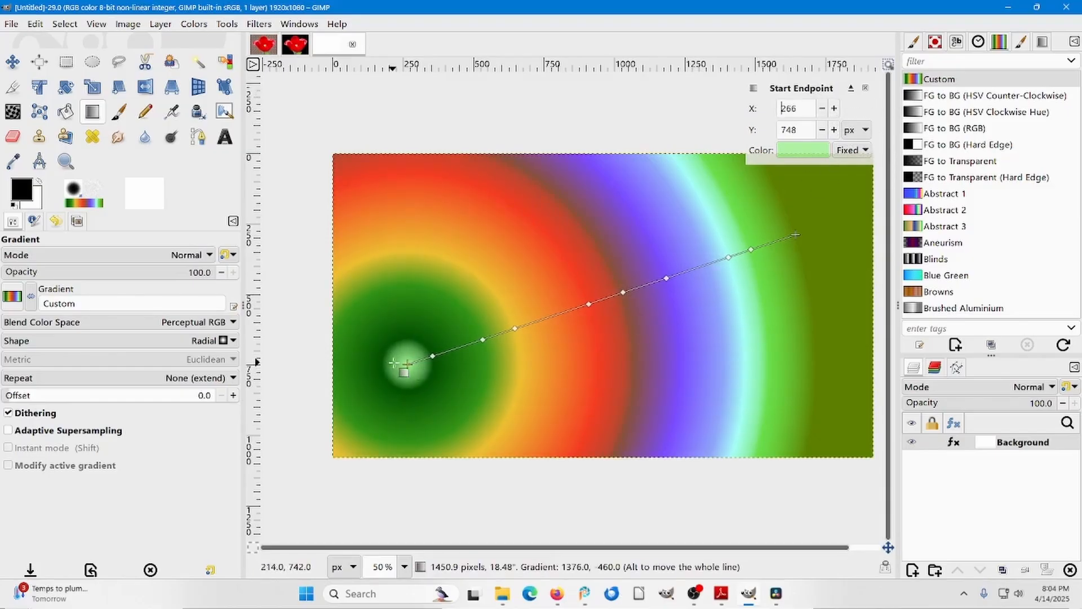
drag(408, 364, 566, 308)
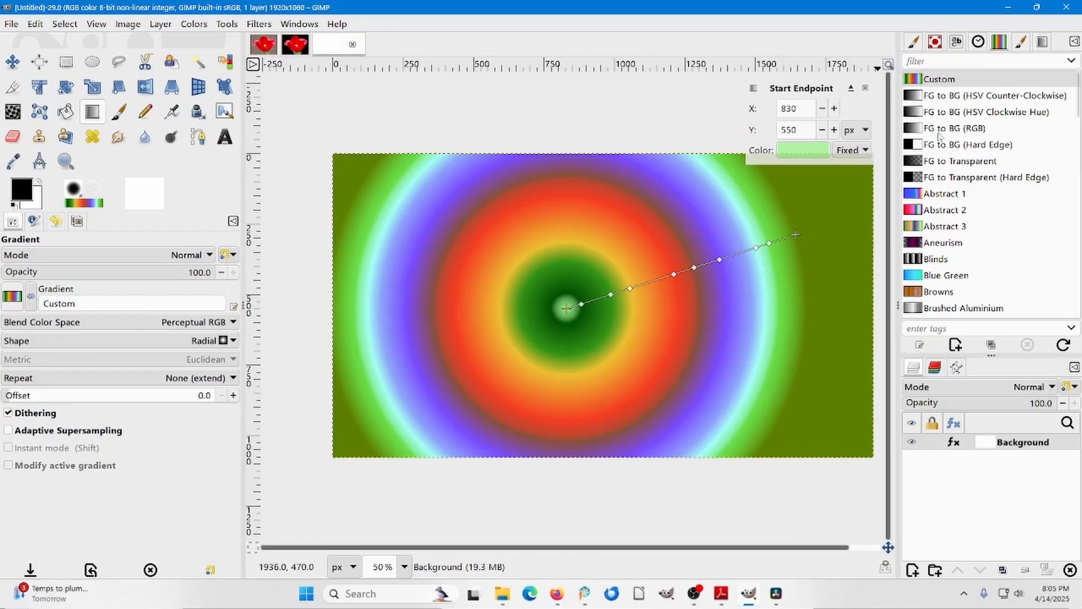
Apply the FG to BG (RGB) gradient preset and set the foreground color to white (ffffff).
click(916, 129)
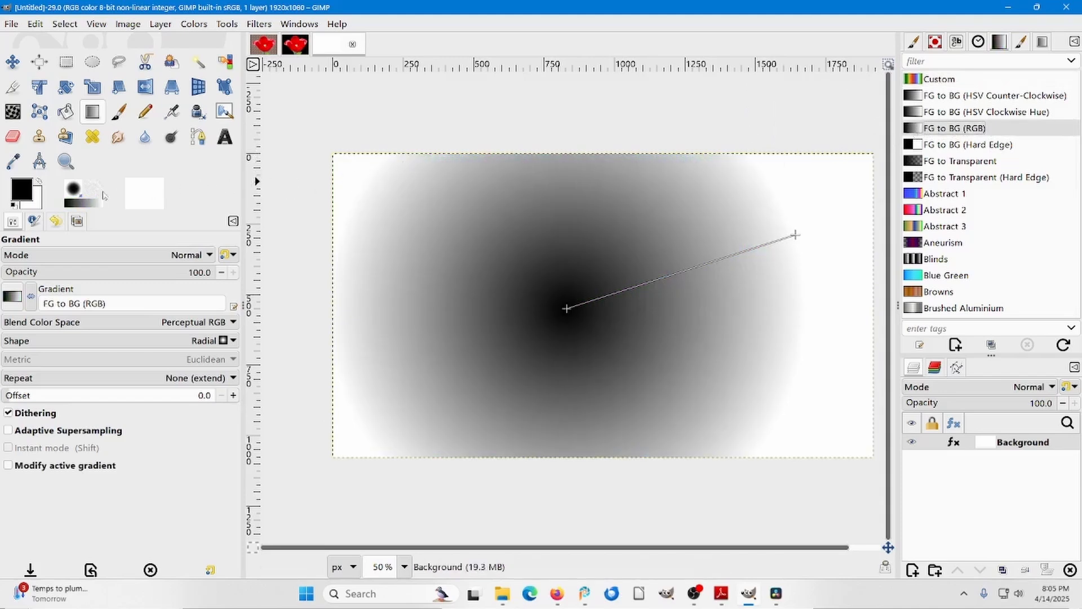
click(25, 196)
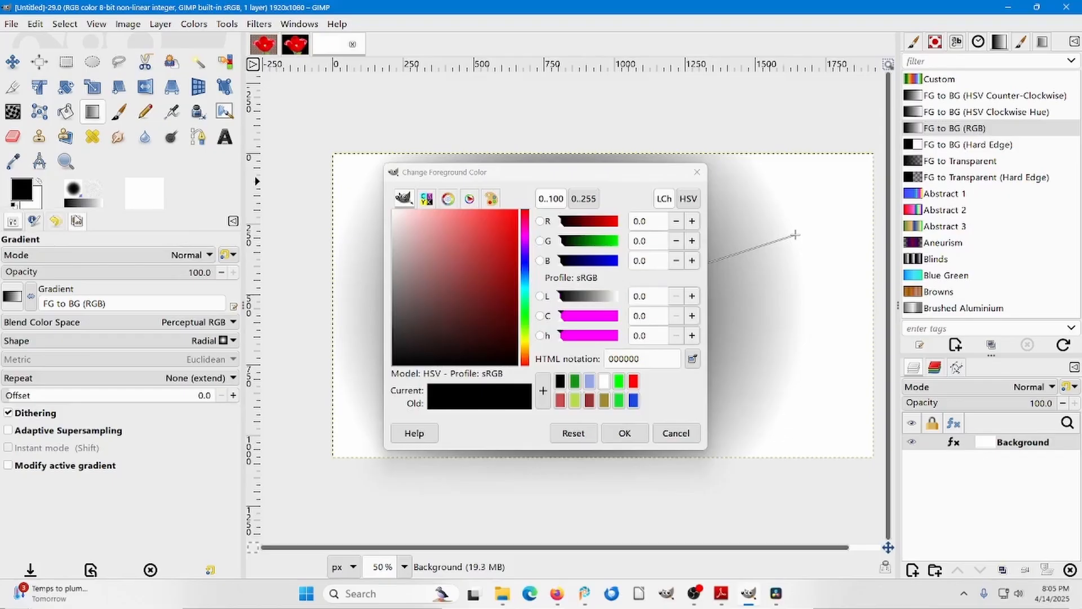
drag(442, 244, 389, 209)
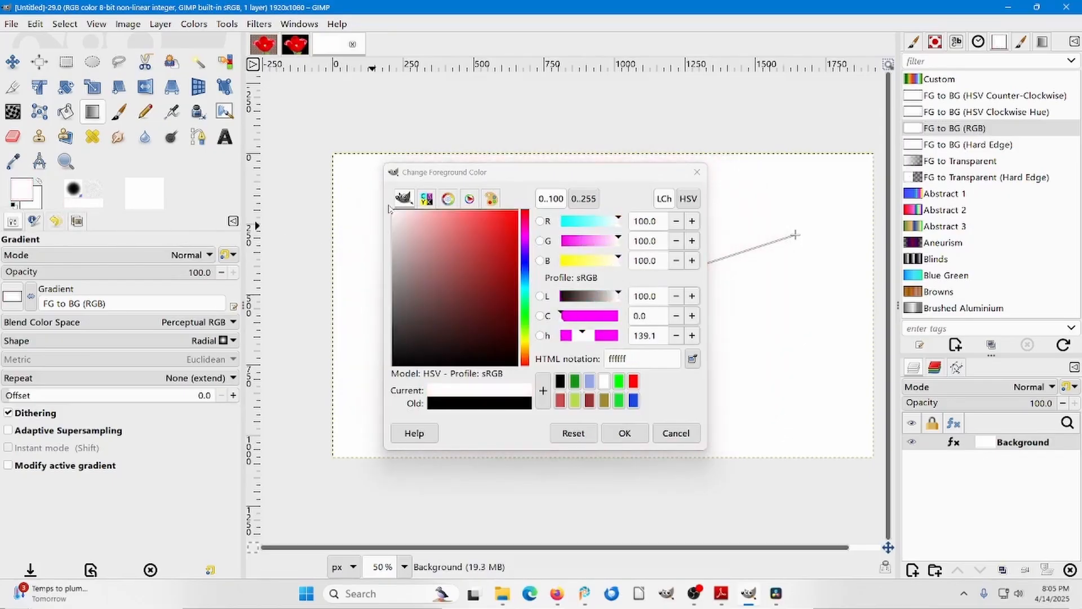
Set the background color to blue (2c3fd3) for the radial gradient.
click(38, 210)
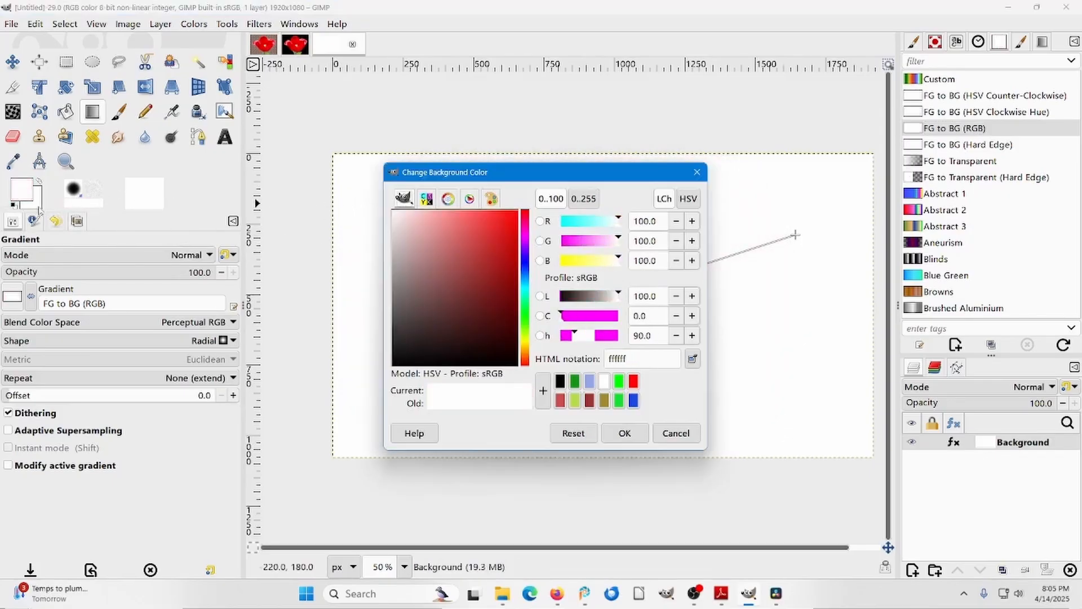
click(528, 270)
mouse_move(485, 251)
mouse_down()
mouse_move(482, 270)
mouse_move(442, 269)
mouse_move(492, 237)
mouse_up()
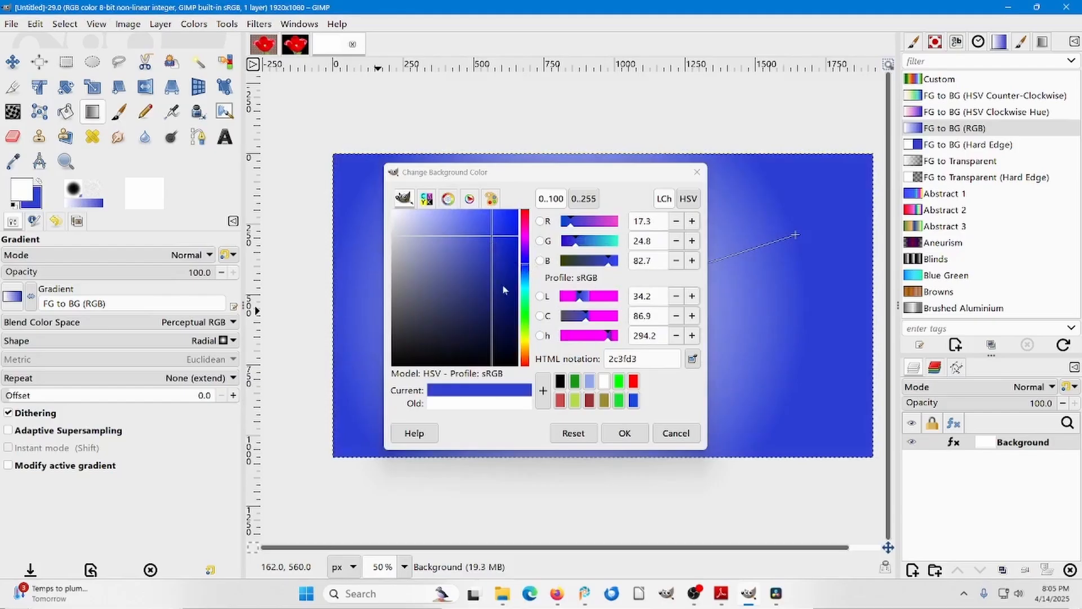
click(612, 433)
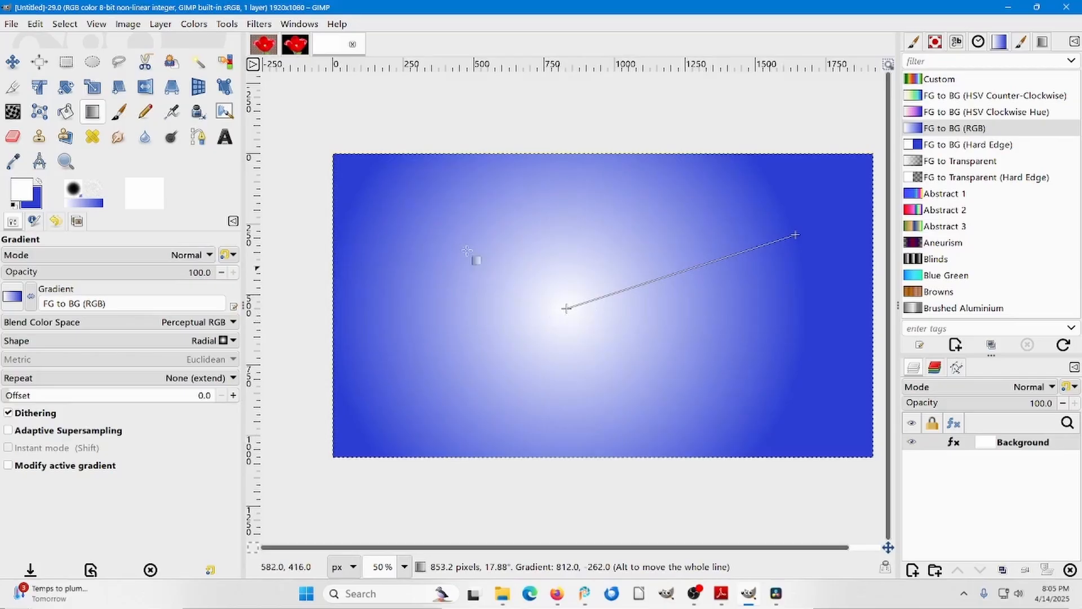
In the black-background tulip image, fill the selected background with the white-to-blue radial gradient, from the flower's center to about (84, 85) px.
click(295, 45)
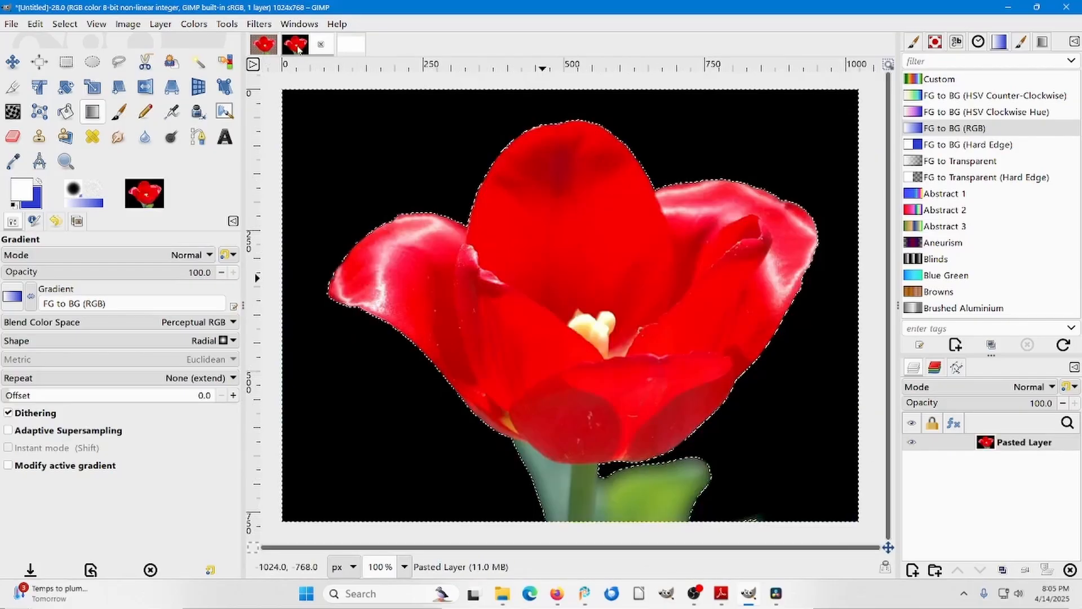
drag(579, 311, 330, 138)
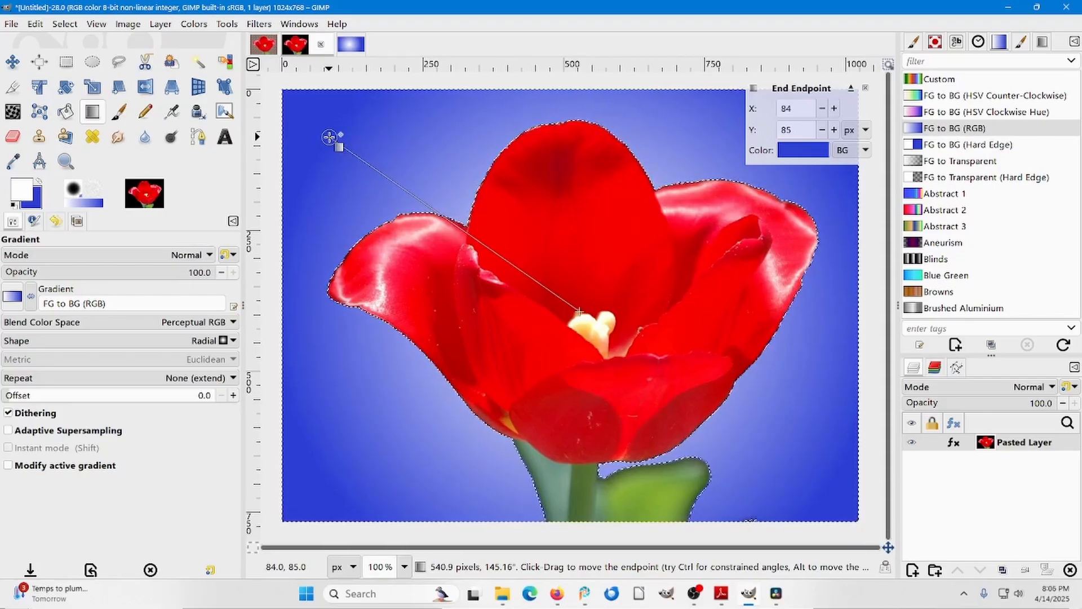
click(14, 62)
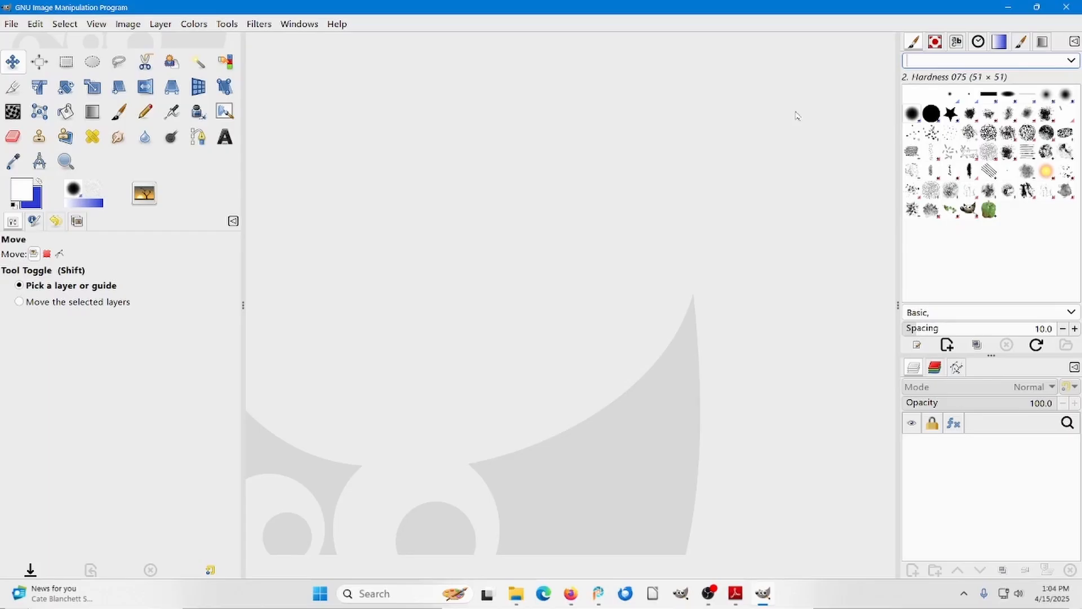
Reset the foreground and background colors to black and white and create a new 1920 × 1080 px image.
click(476, 307)
key(d)
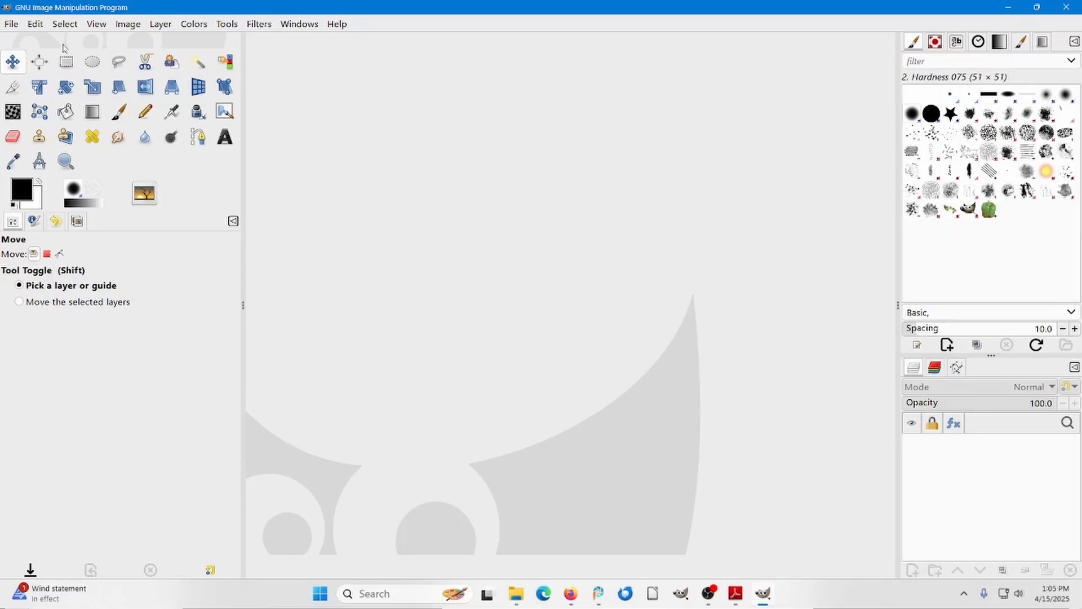
click(11, 24)
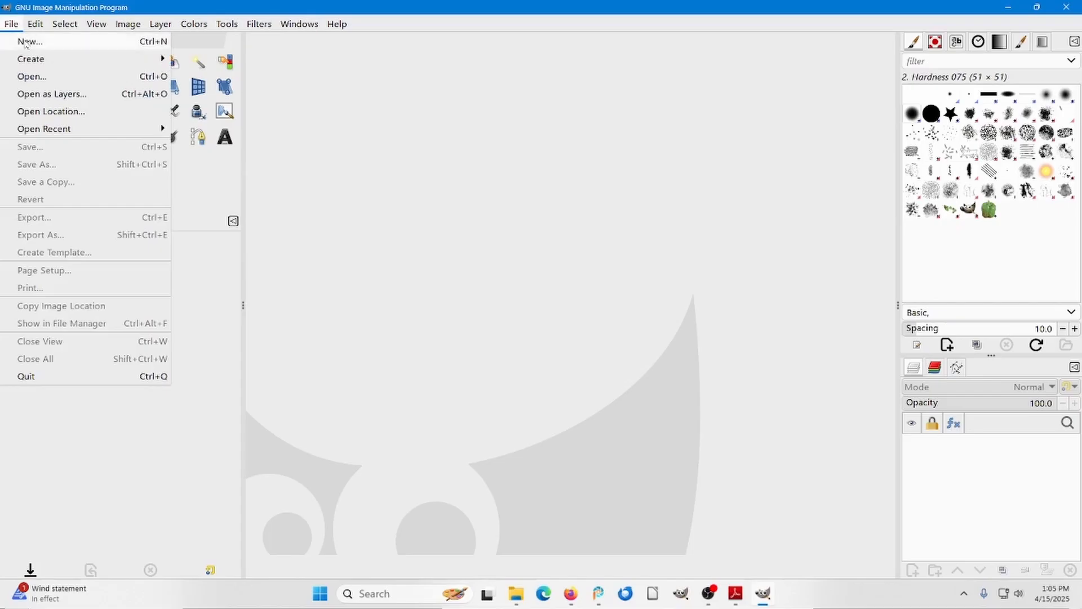
click(26, 42)
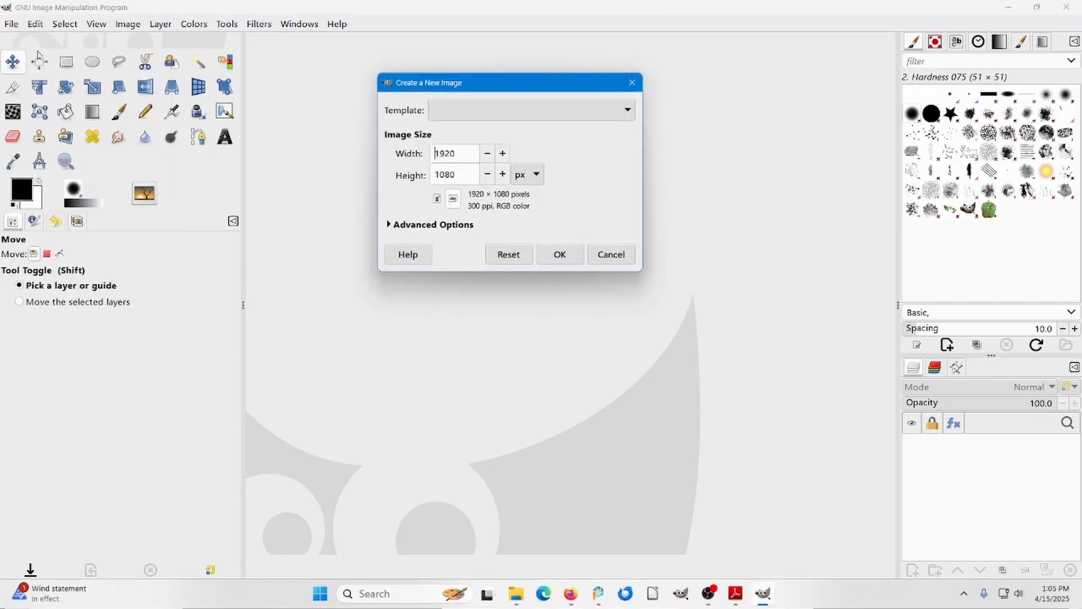
click(558, 254)
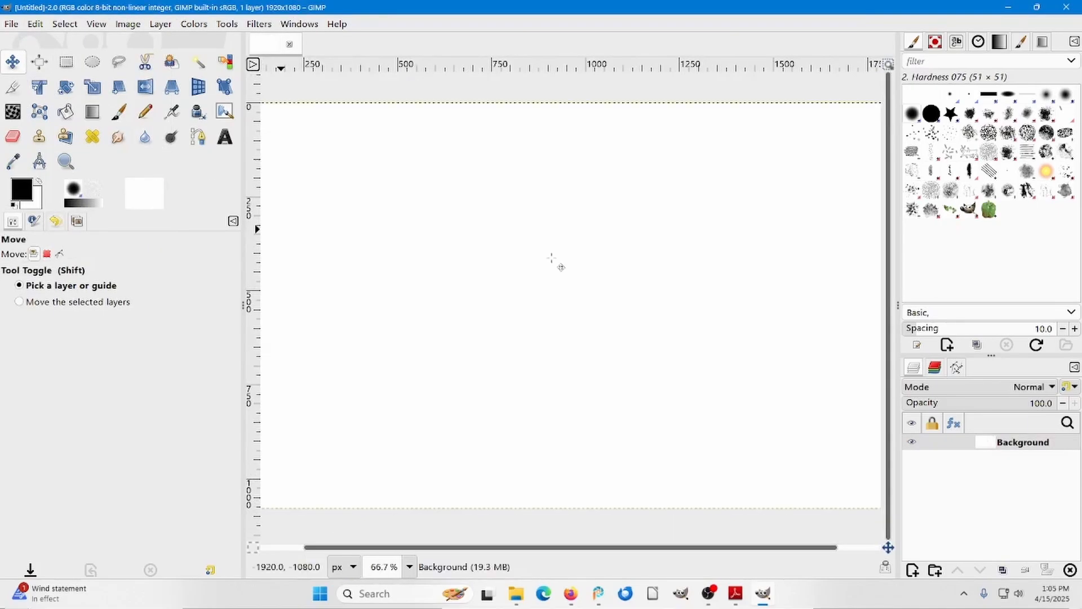
Add an alpha channel to the new image's Background layer.
scroll(551, 258, down, 1)
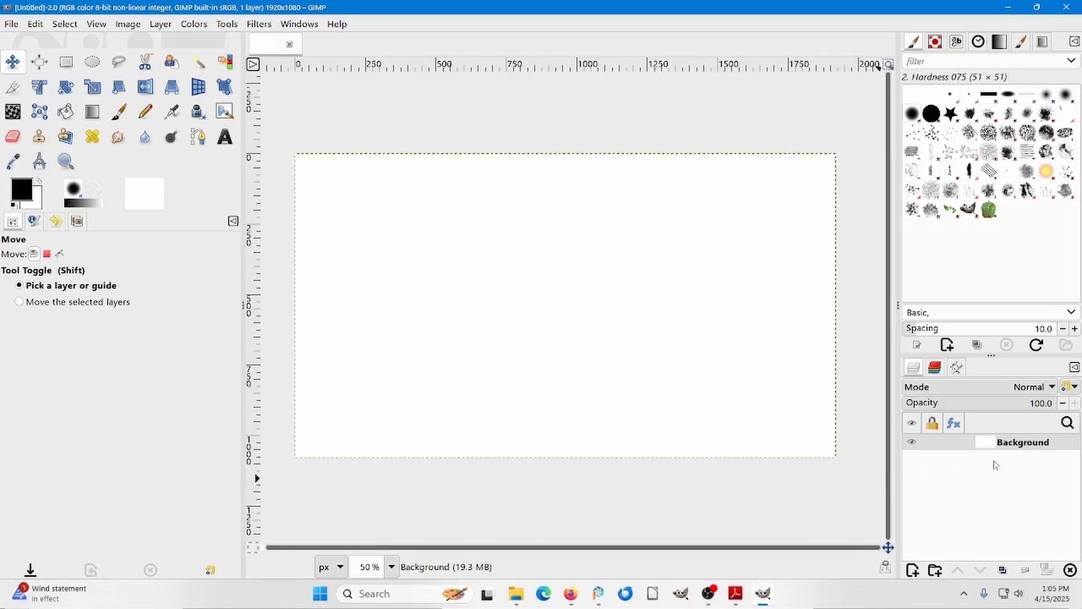
right_click(1015, 445)
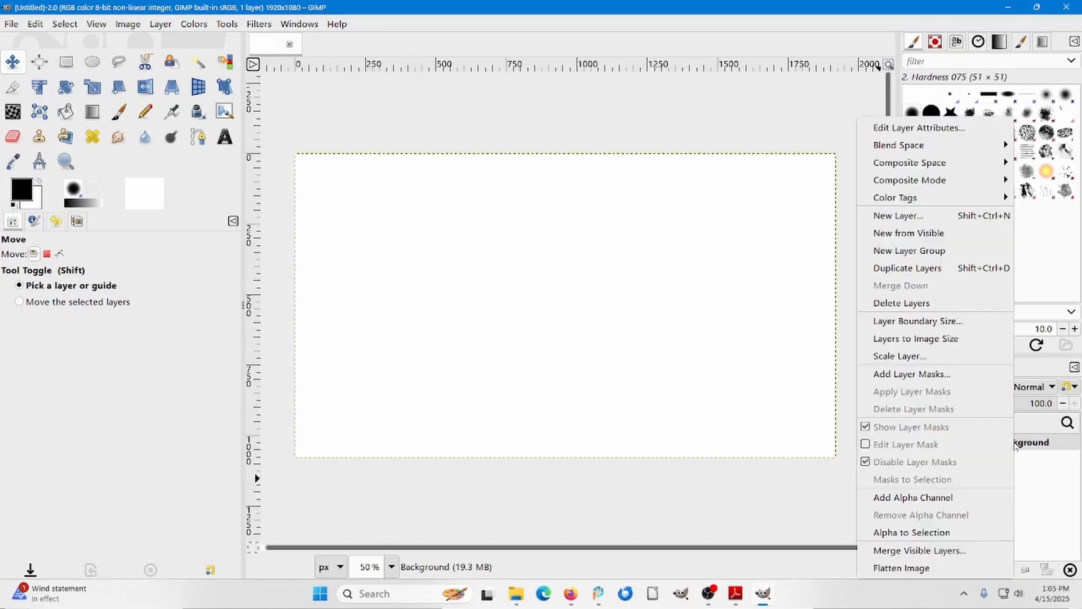
click(945, 496)
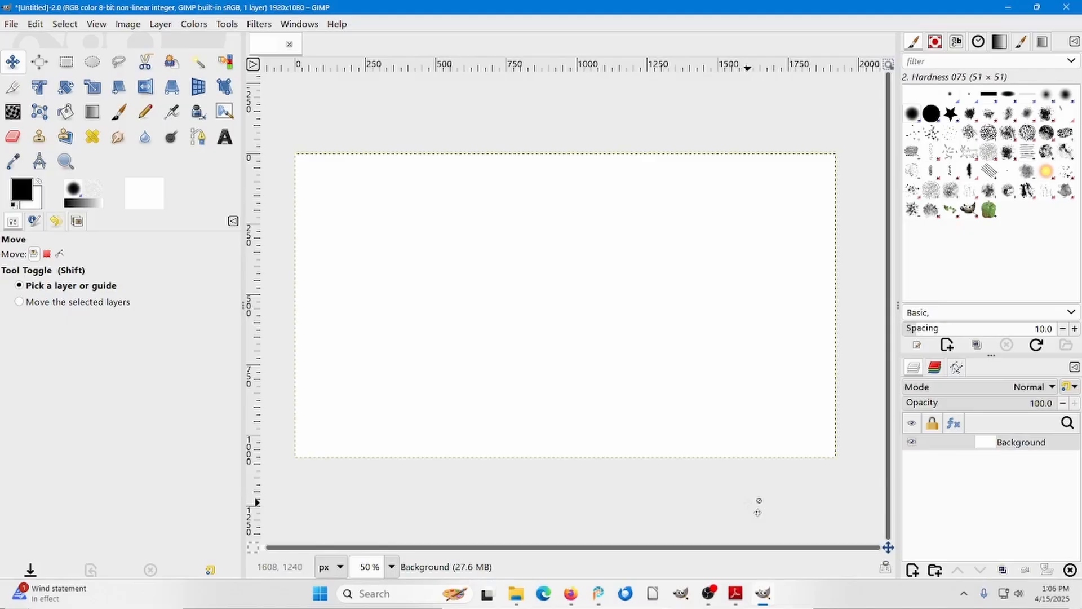
Add the text "Tulip Time" left of the canvas center in Times New Roman Regular.
key(t)
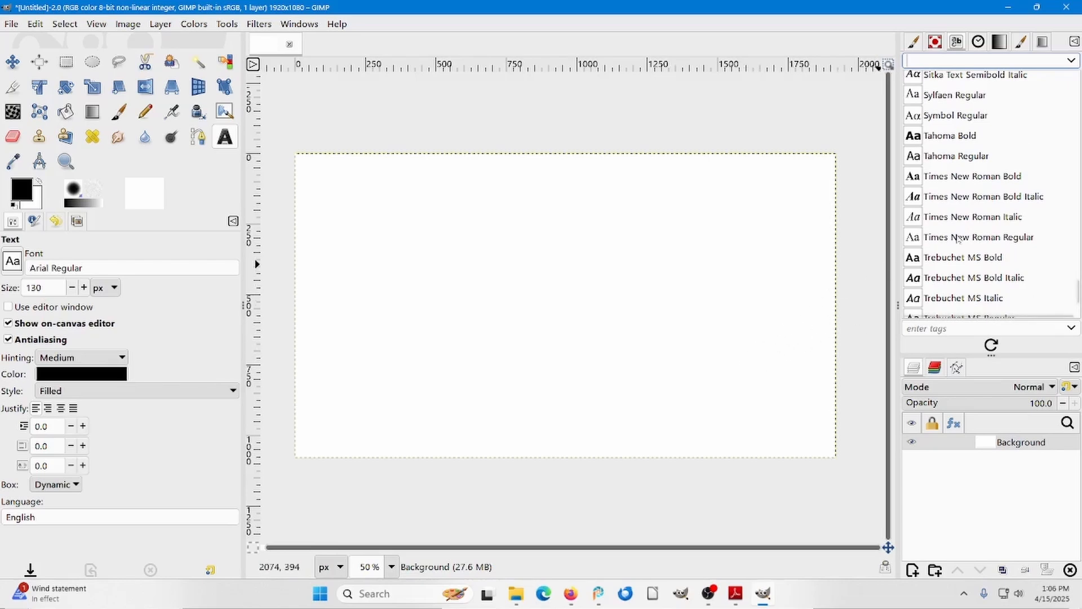
click(977, 239)
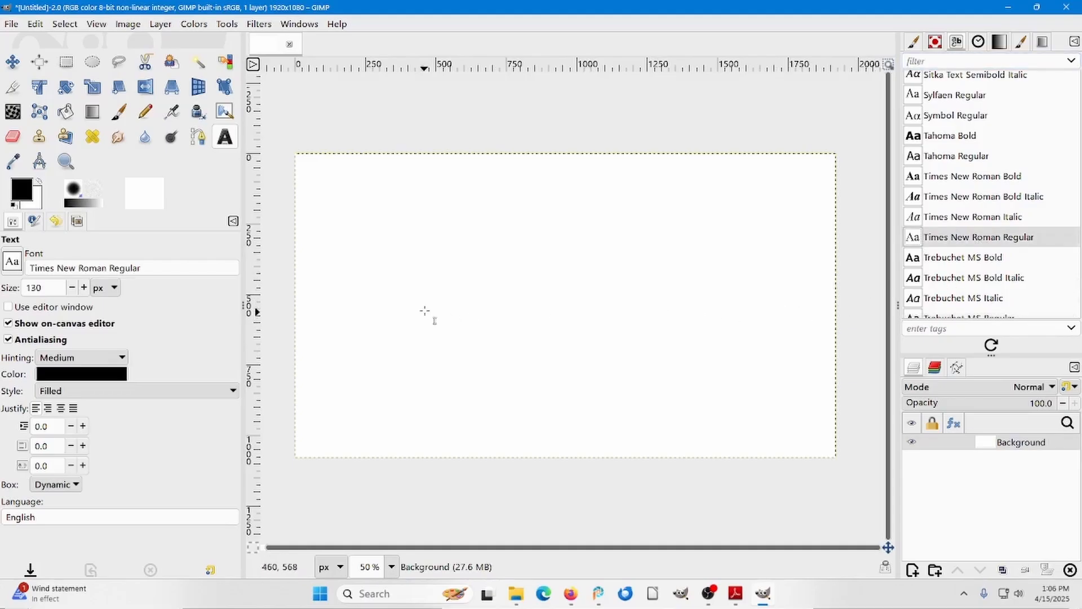
click(379, 283)
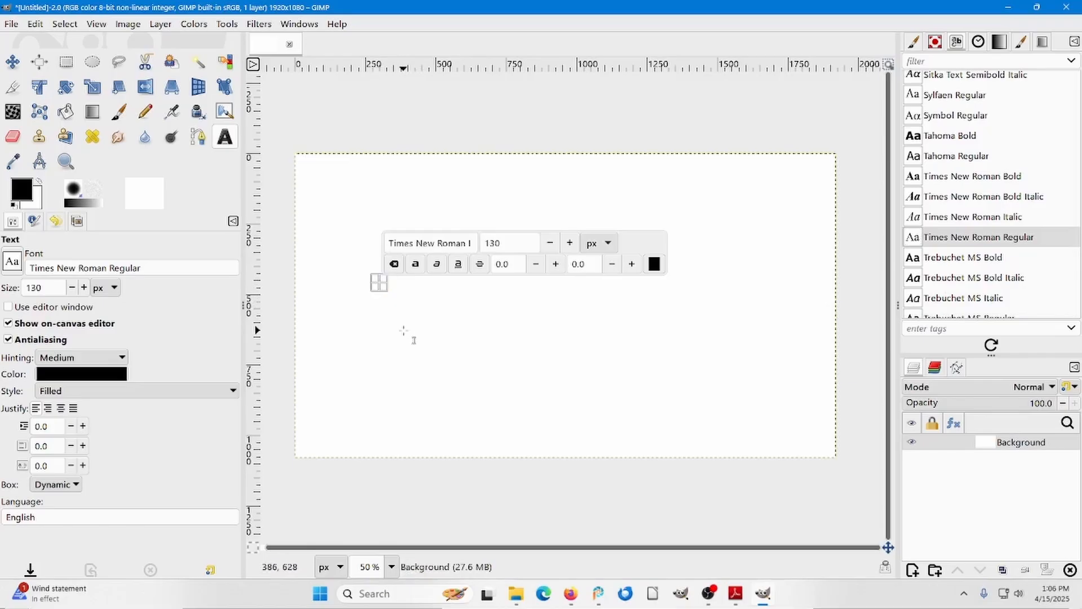
text(Tulip Time)
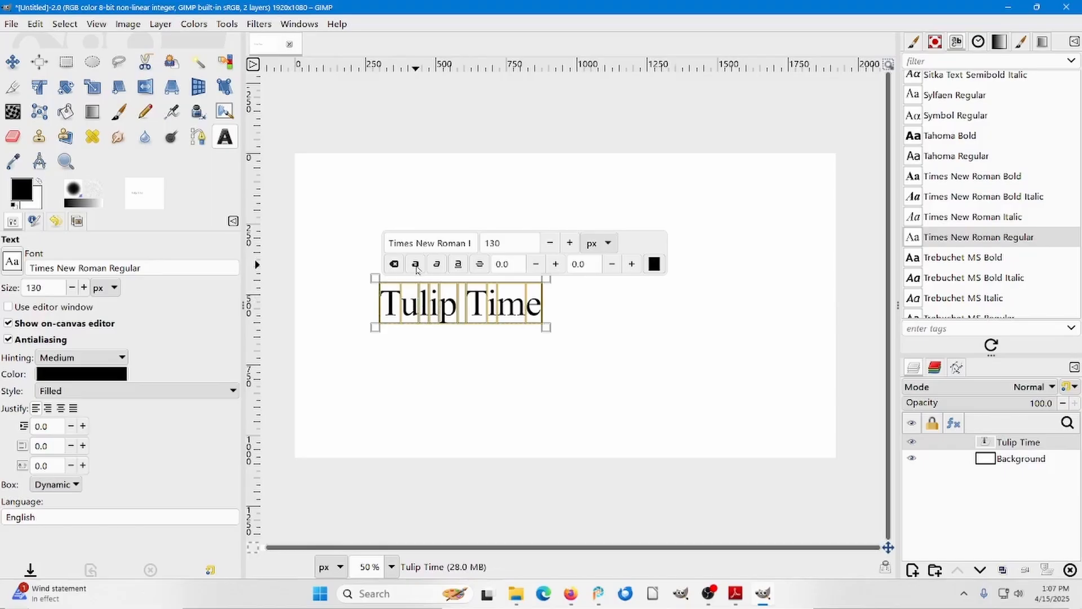
Format the "Tulip Time" text as bold, red and 160 px in size.
click(416, 265)
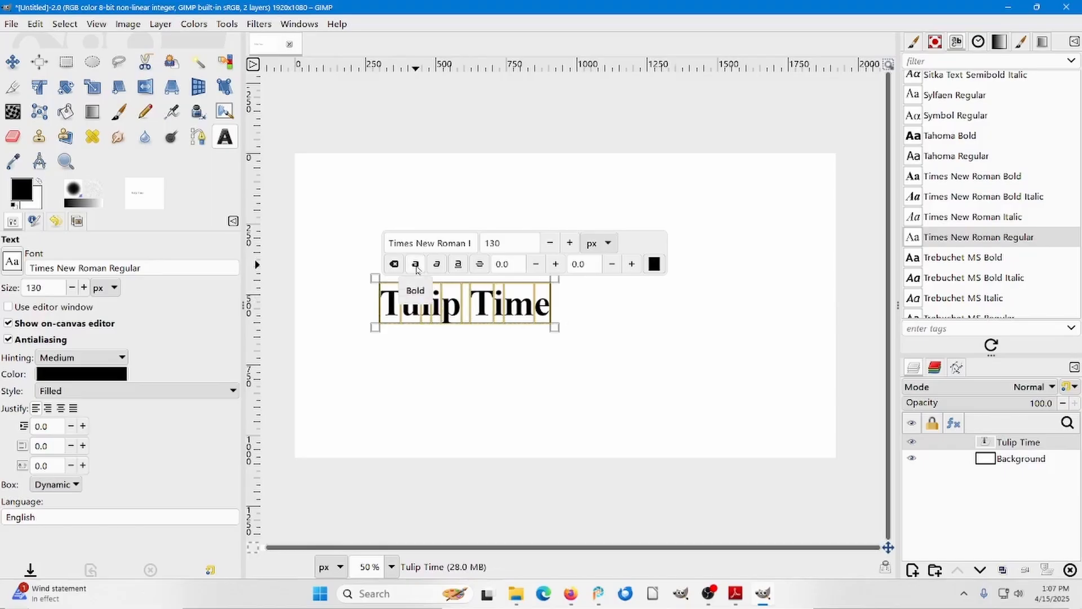
click(653, 264)
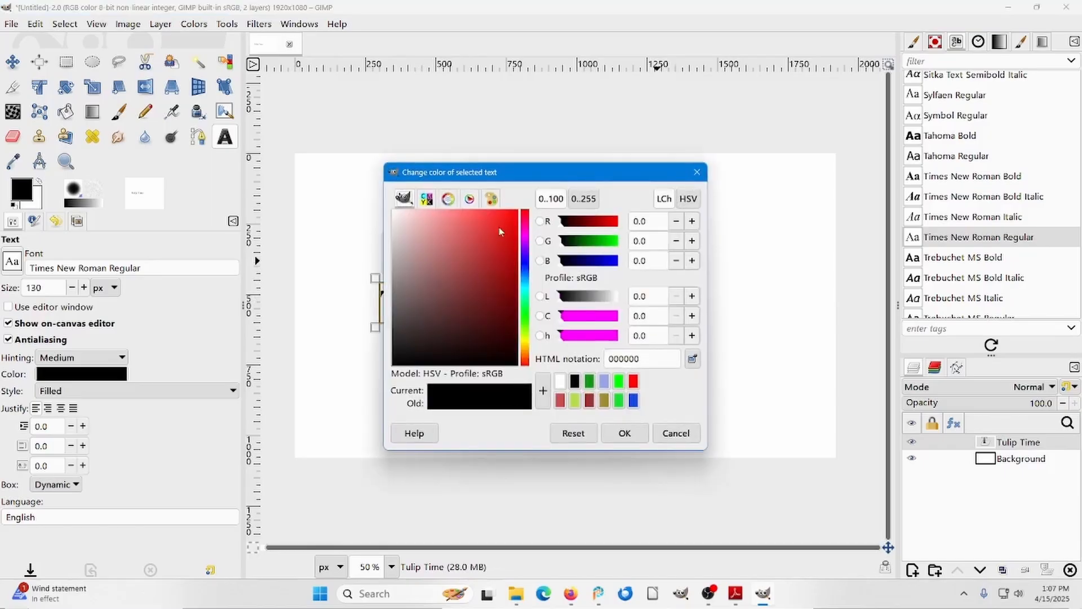
click(512, 219)
click(620, 432)
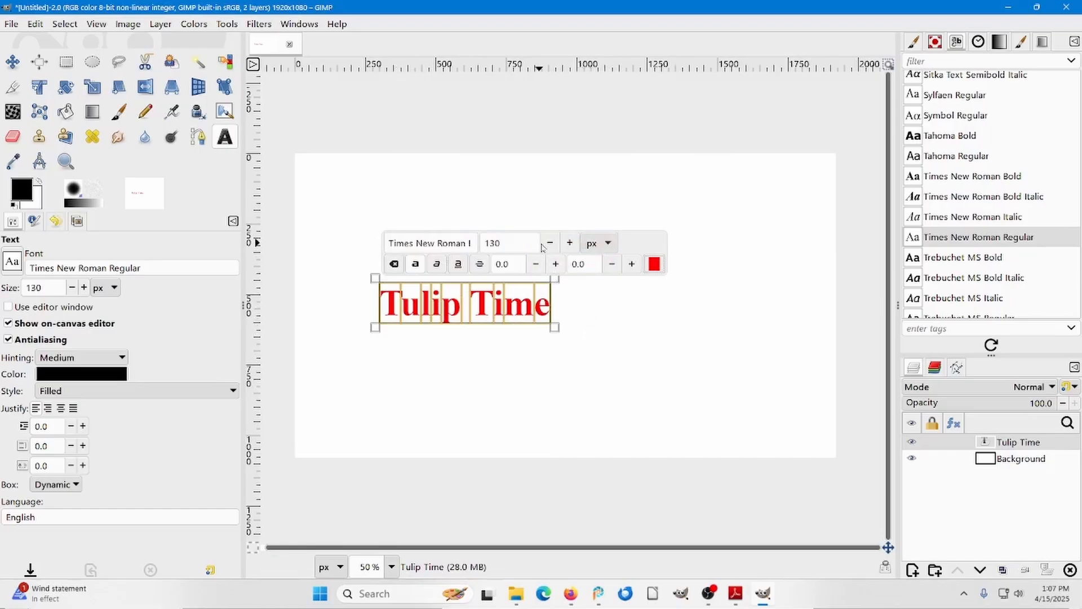
click(569, 243)
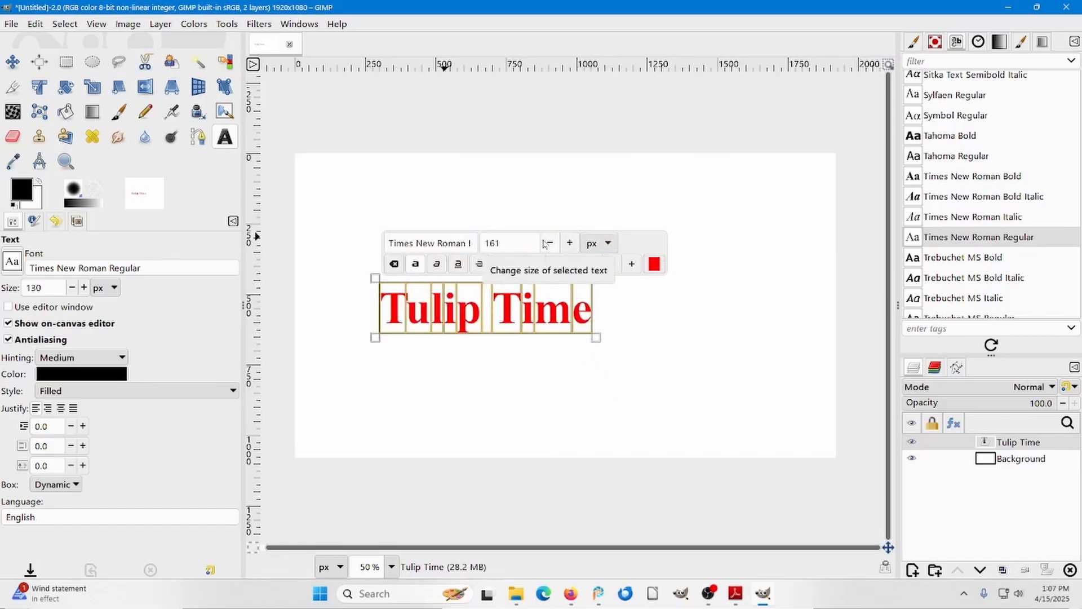
click(550, 243)
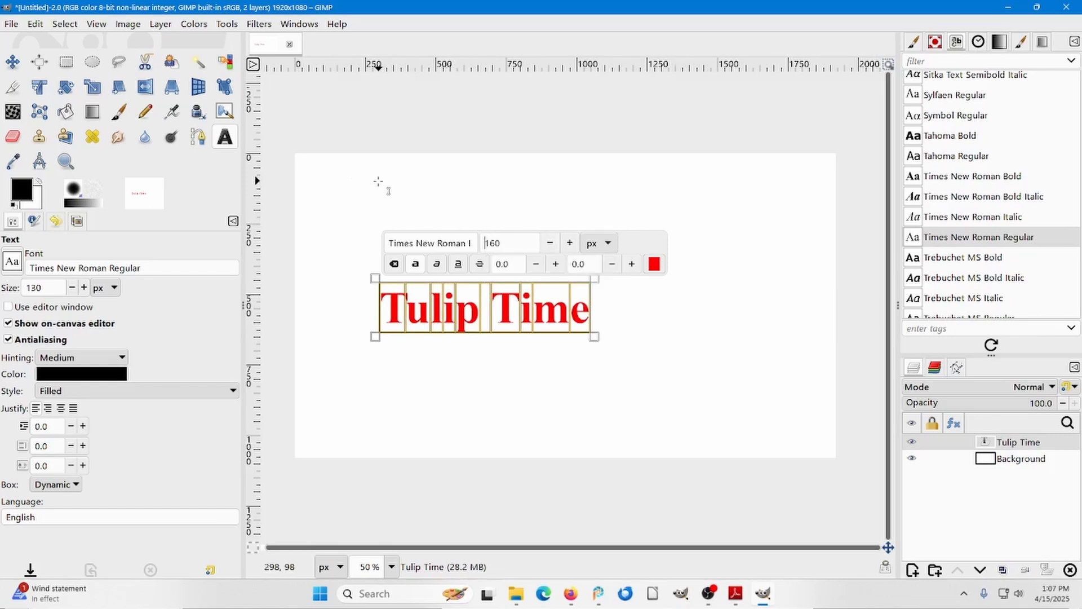
Move the "Tulip Time" text layer up and right to the upper middle of the canvas.
click(13, 63)
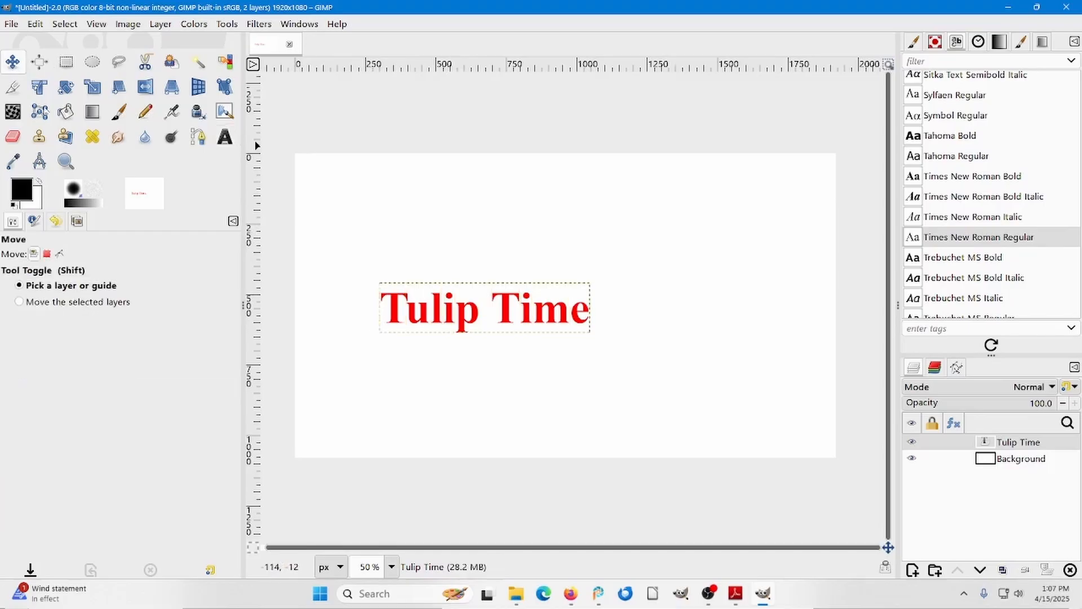
mouse_move(503, 305)
mouse_down()
mouse_move(553, 266)
mouse_move(510, 286)
mouse_move(505, 305)
mouse_up()
click(505, 305)
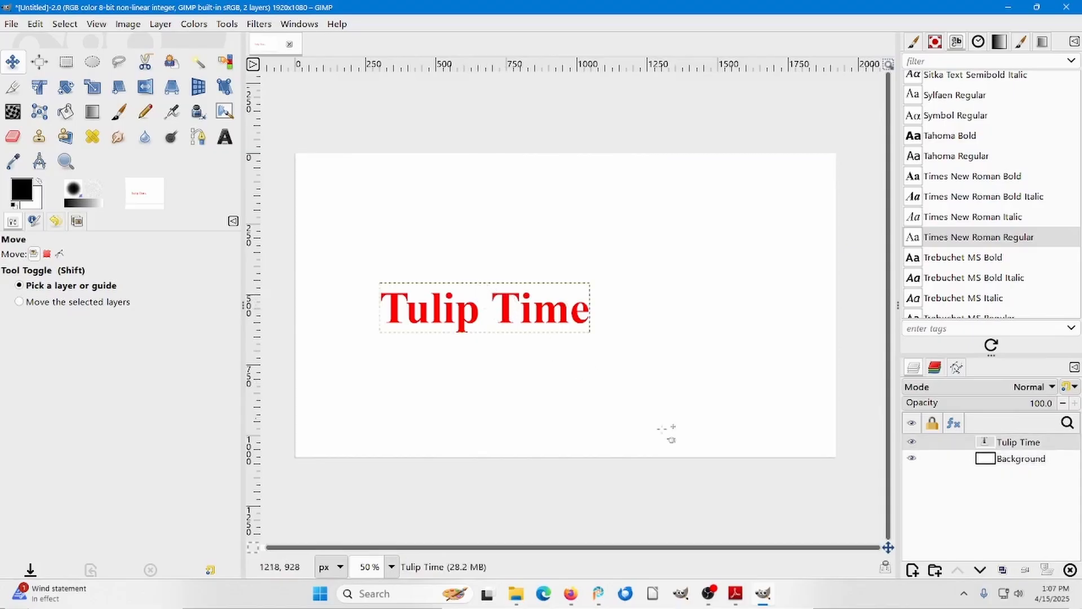
click(1011, 460)
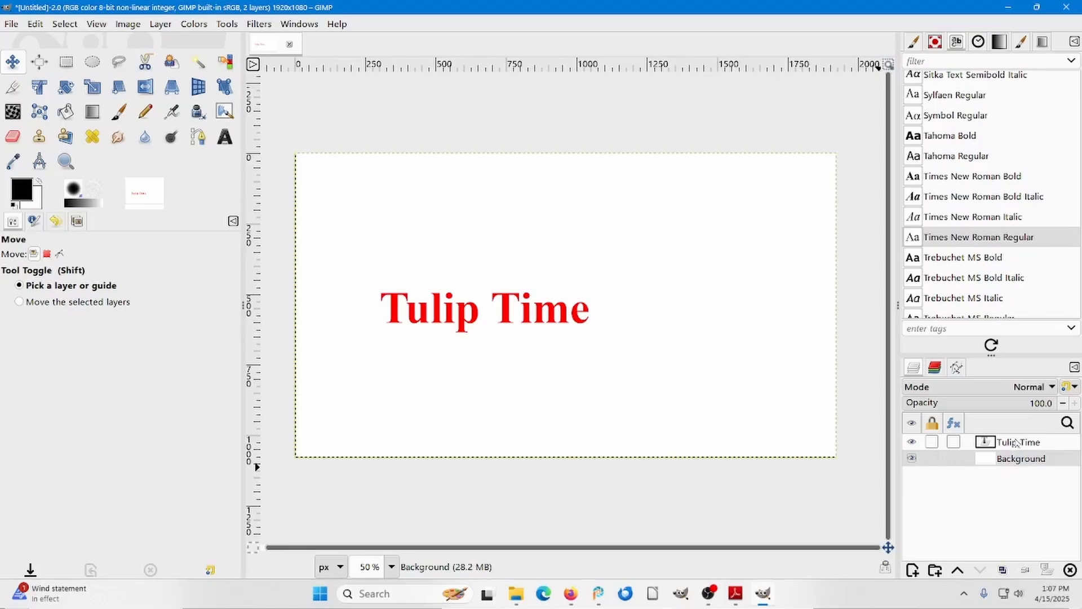
click(1016, 443)
drag(521, 316, 581, 236)
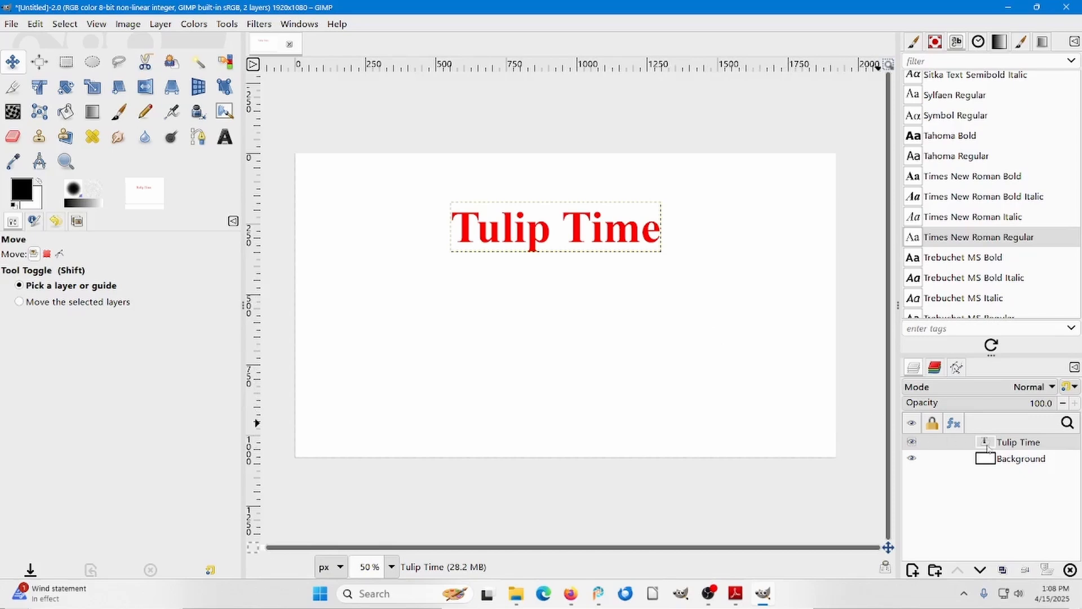
Select the Background and Tulip Time layers in turn, and hide and show each one to examine its content.
click(1017, 461)
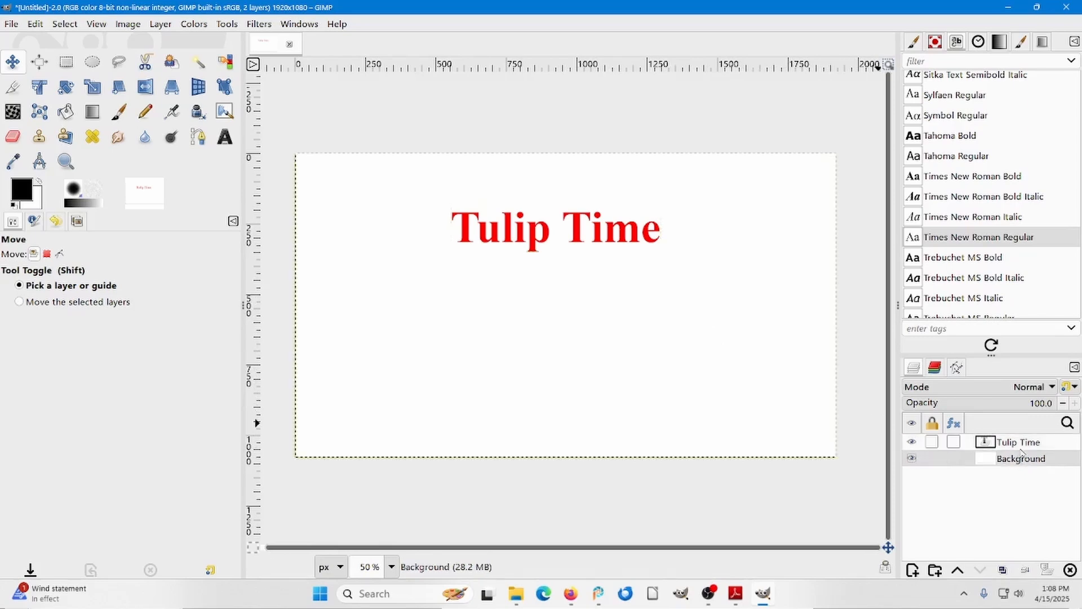
click(1023, 445)
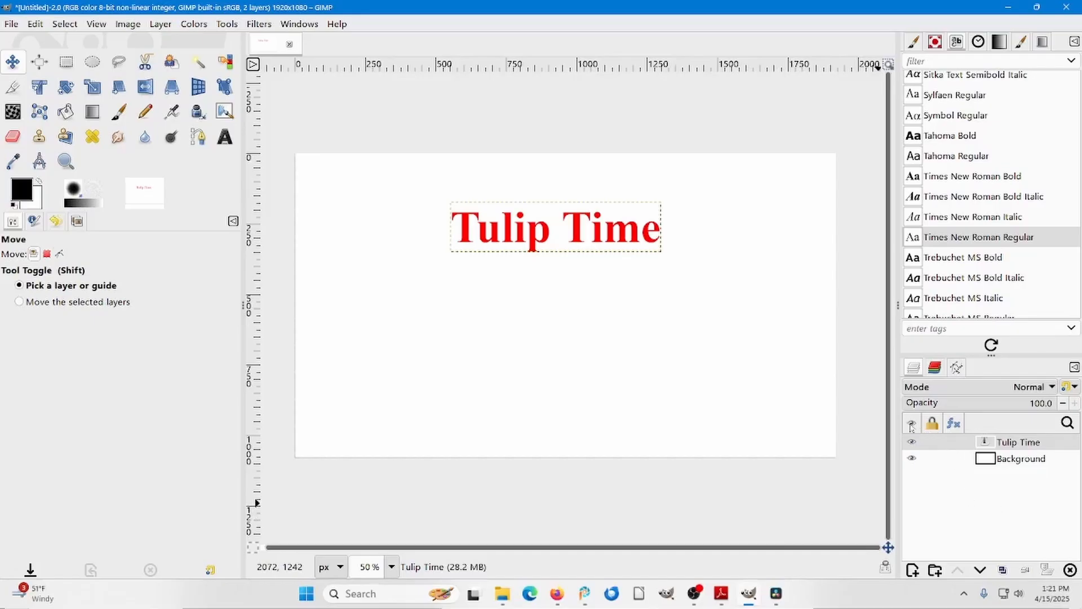
click(911, 460)
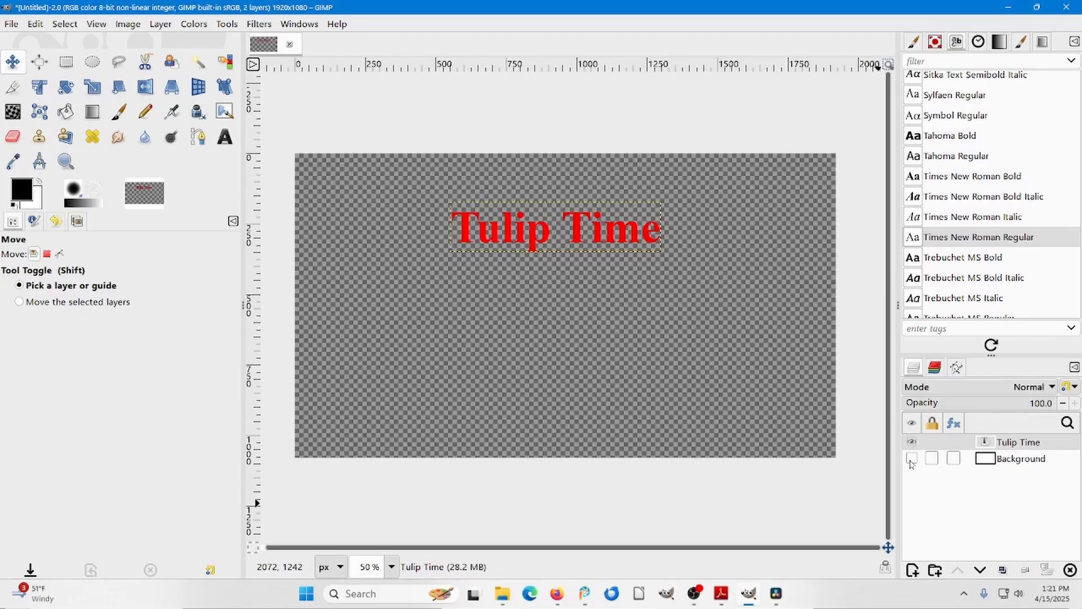
click(911, 459)
click(912, 443)
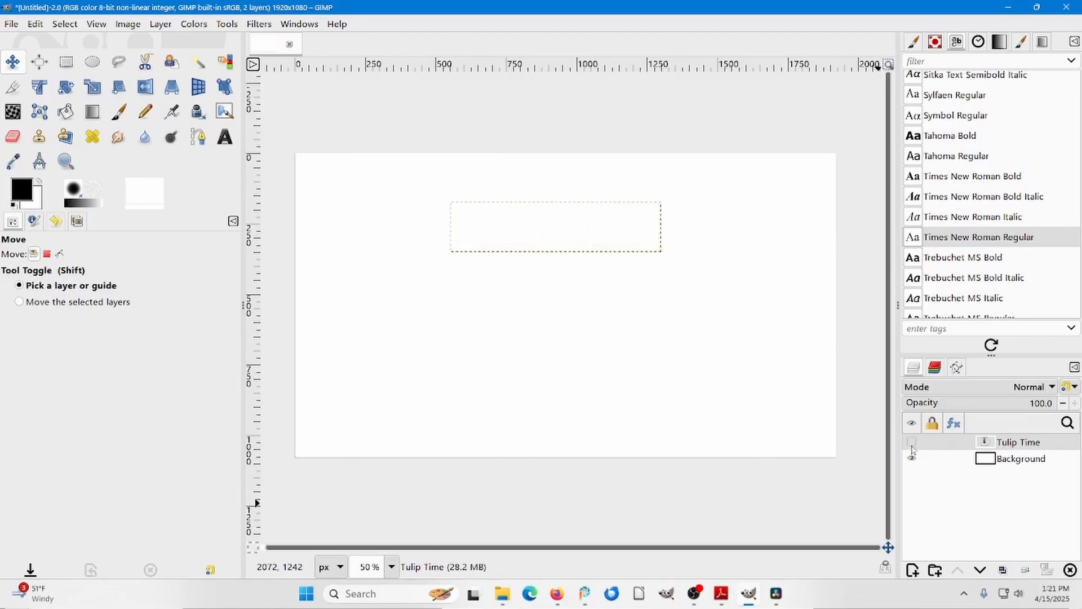
click(912, 443)
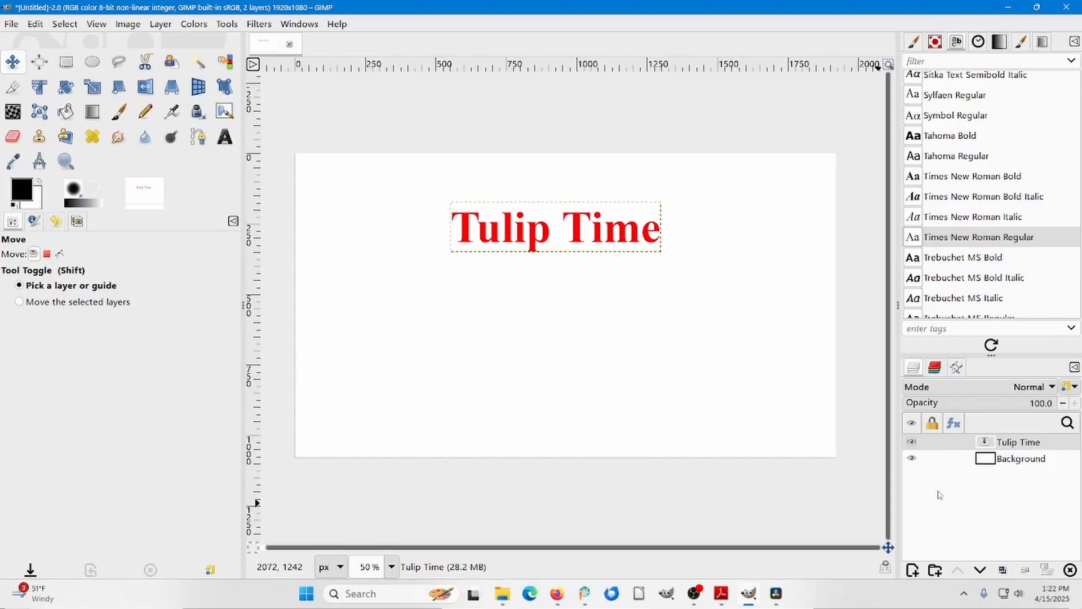
Switch to Adobe Reader and copy the Figure 21, Windmill Row picture from the sample book PDF.
click(721, 593)
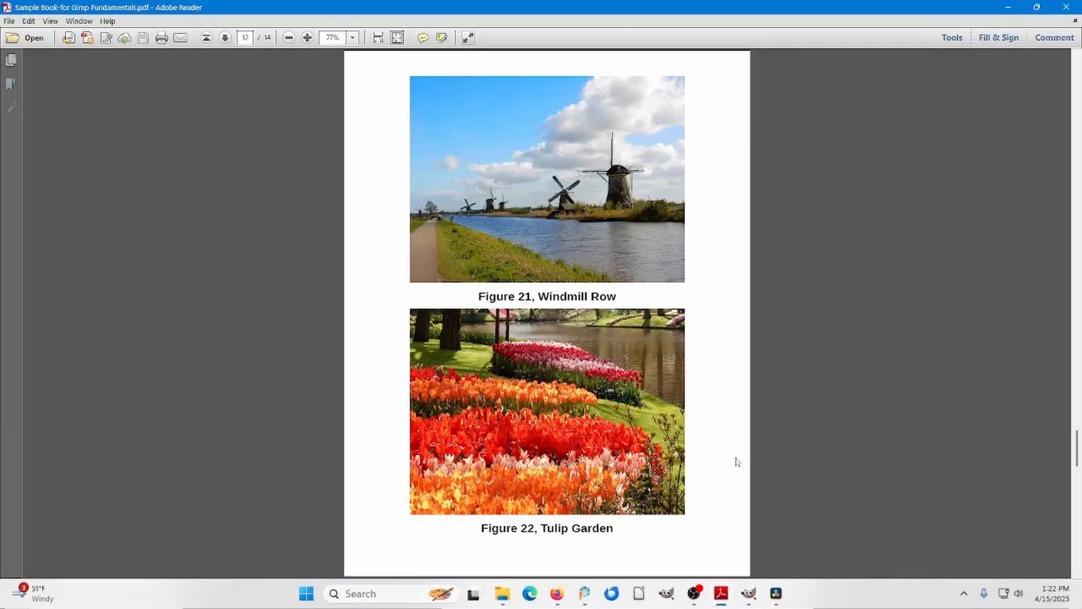
click(566, 213)
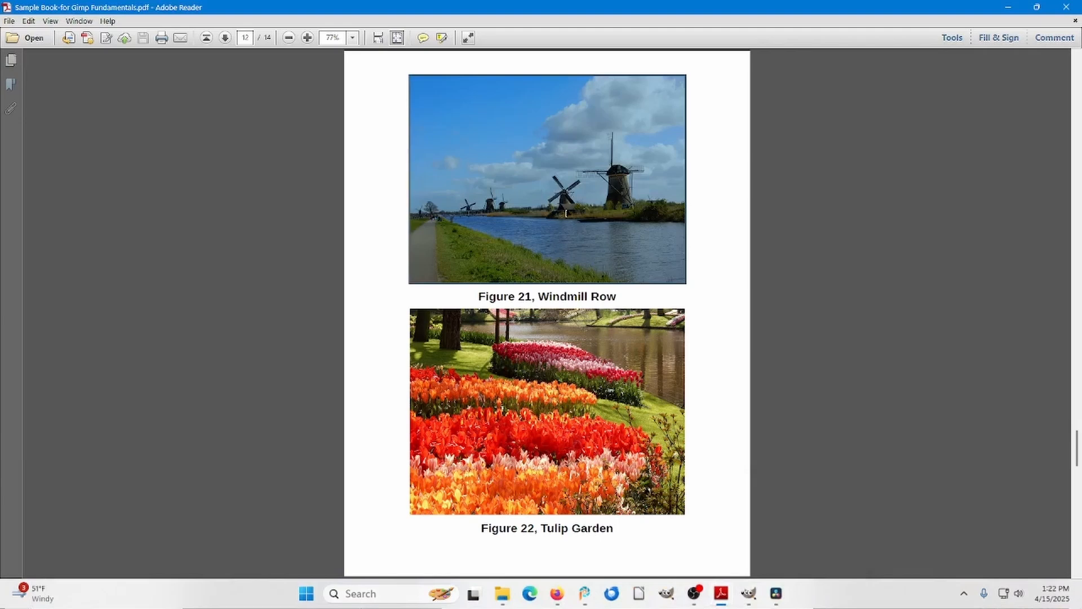
right_click(565, 213)
click(581, 220)
Switch back to GIMP, paste the copied windmill picture as a single layer and move it to the right side of the canvas.
click(748, 593)
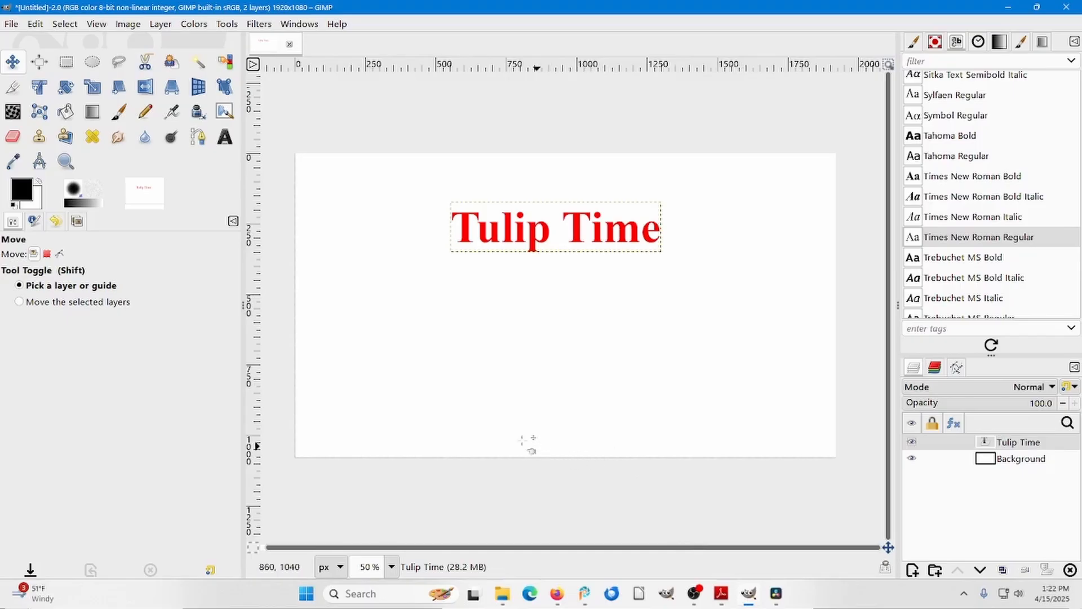
click(34, 24)
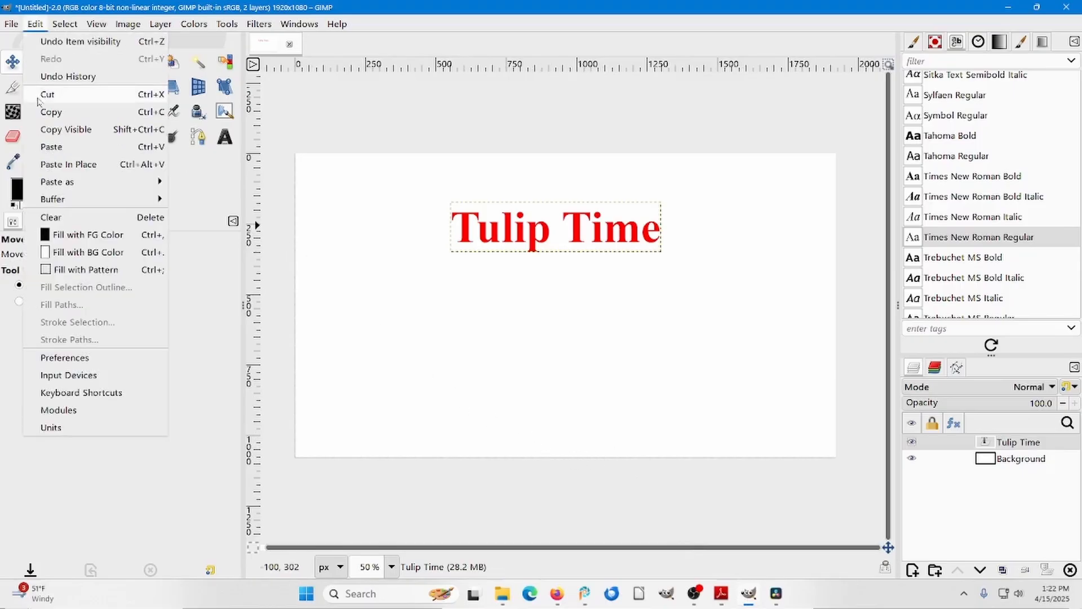
mouse_move(57, 182)
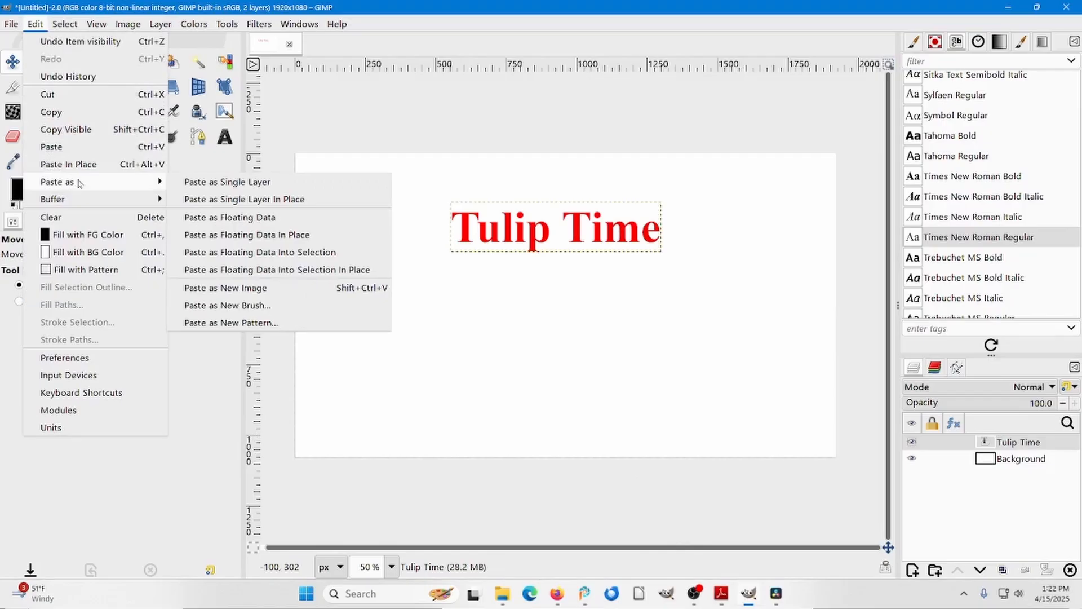
click(204, 184)
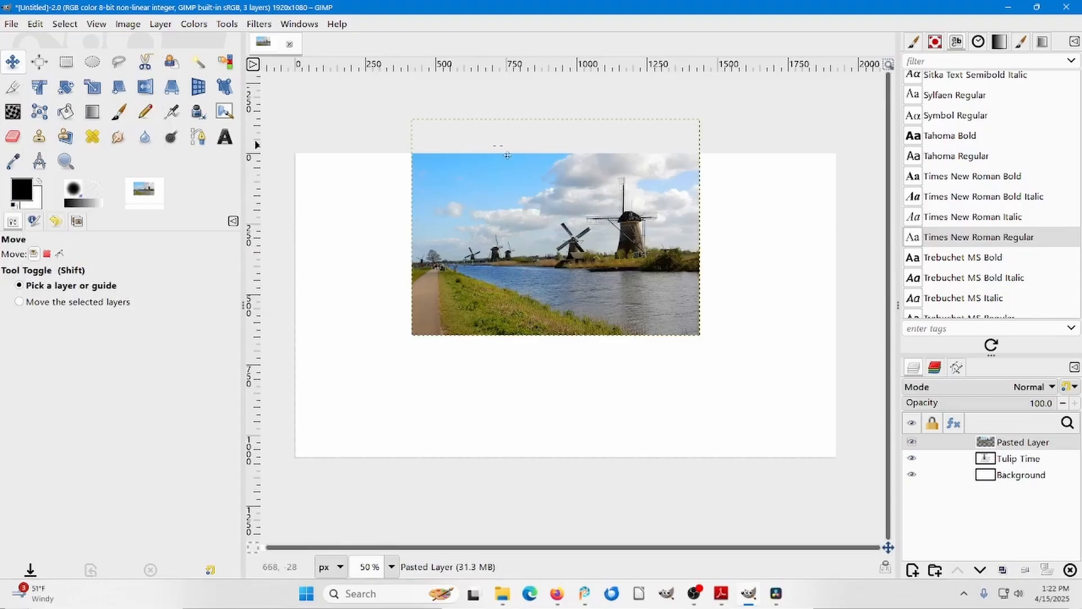
drag(530, 151, 669, 244)
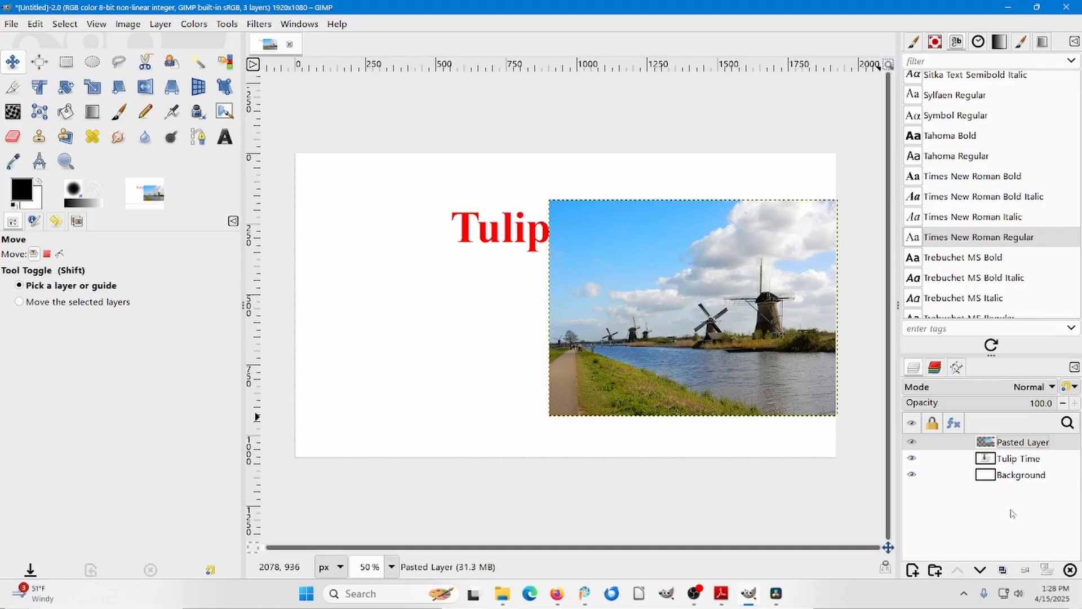
Rename the pasted layer as Windmill Row and move it slightly down and left, fully inside the canvas.
double_click(1024, 442)
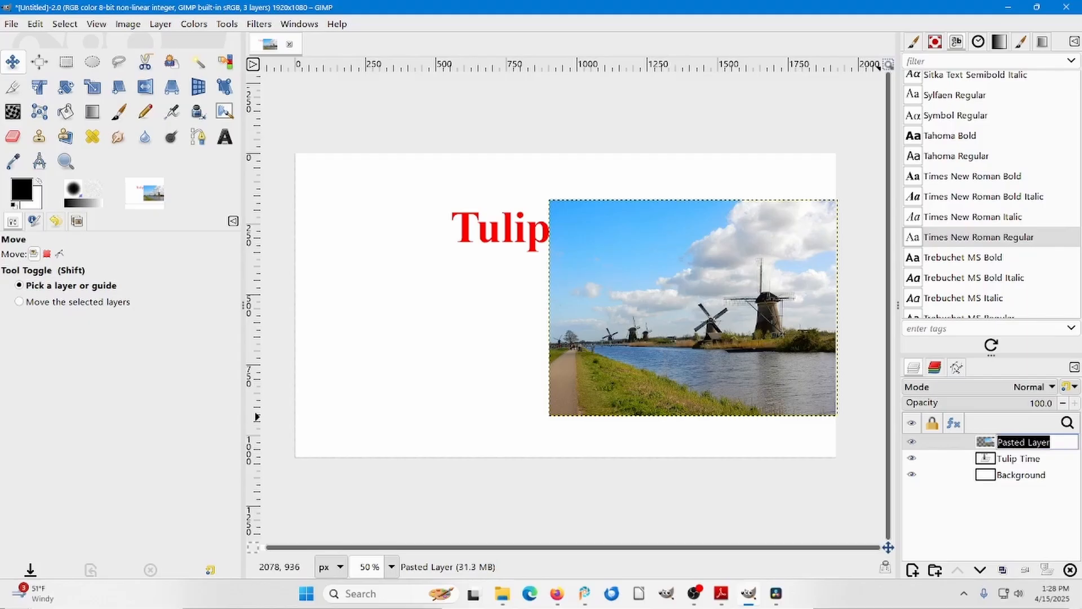
text(Windmill Row)
key(Return)
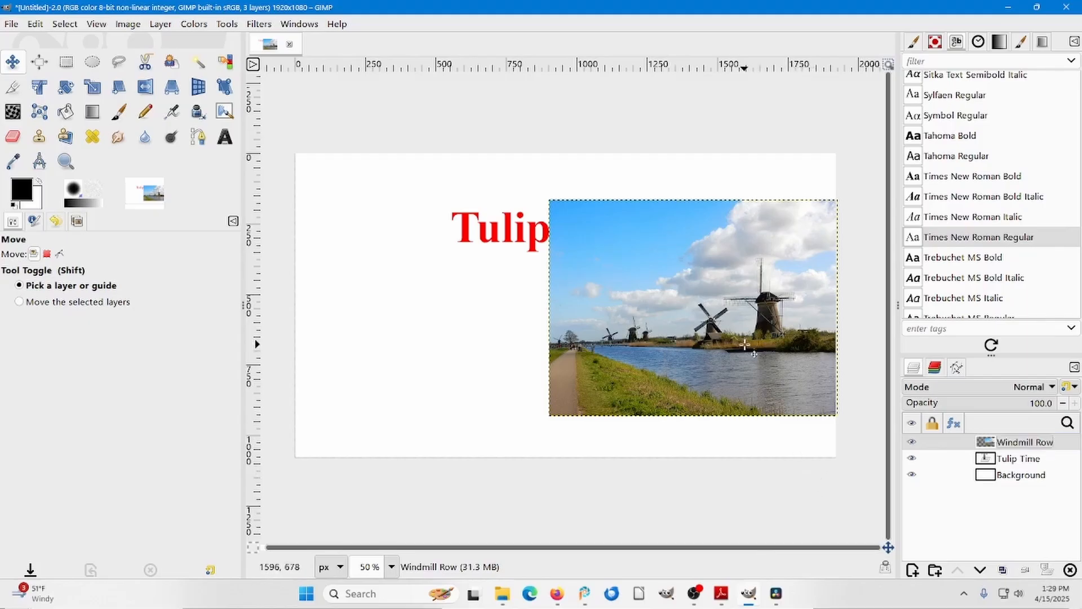
drag(689, 293, 675, 324)
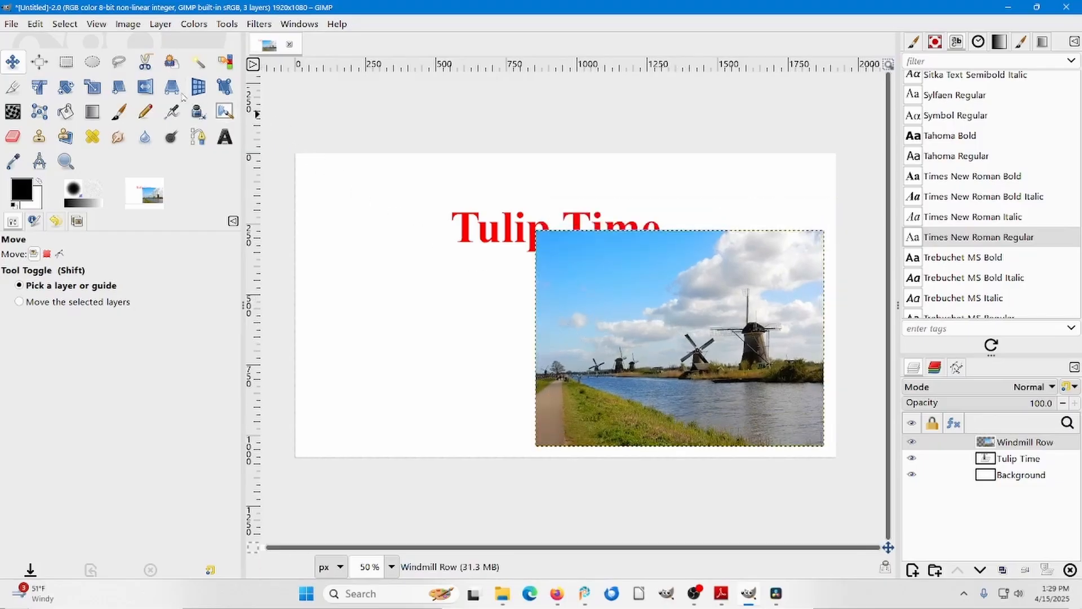
Scale the Windmill Row layer around its center with the aspect ratio kept, setting the width to 600 px.
click(93, 87)
click(537, 445)
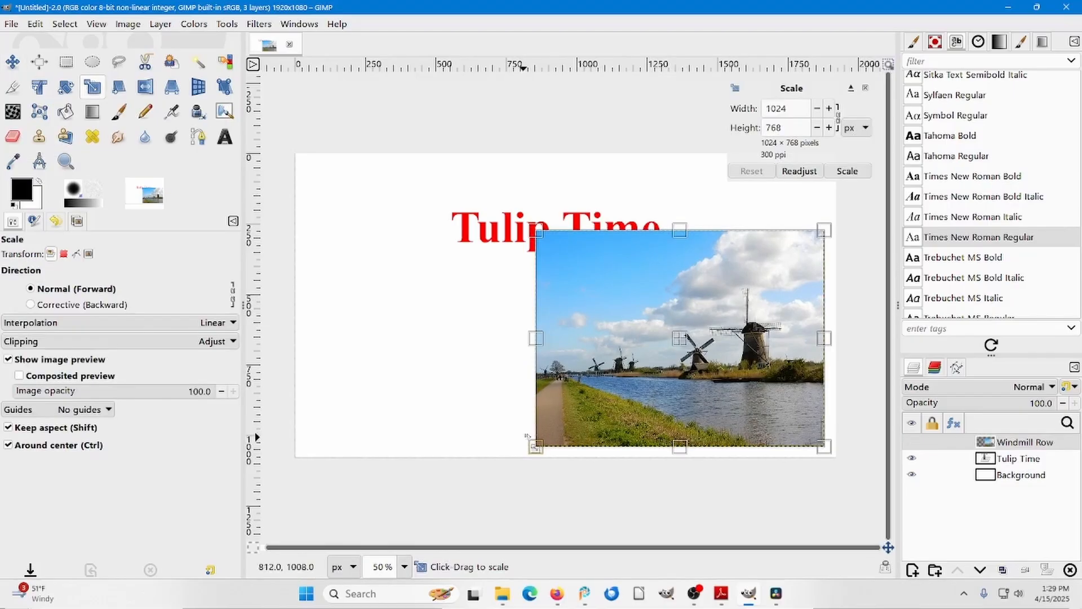
drag(536, 446, 621, 365)
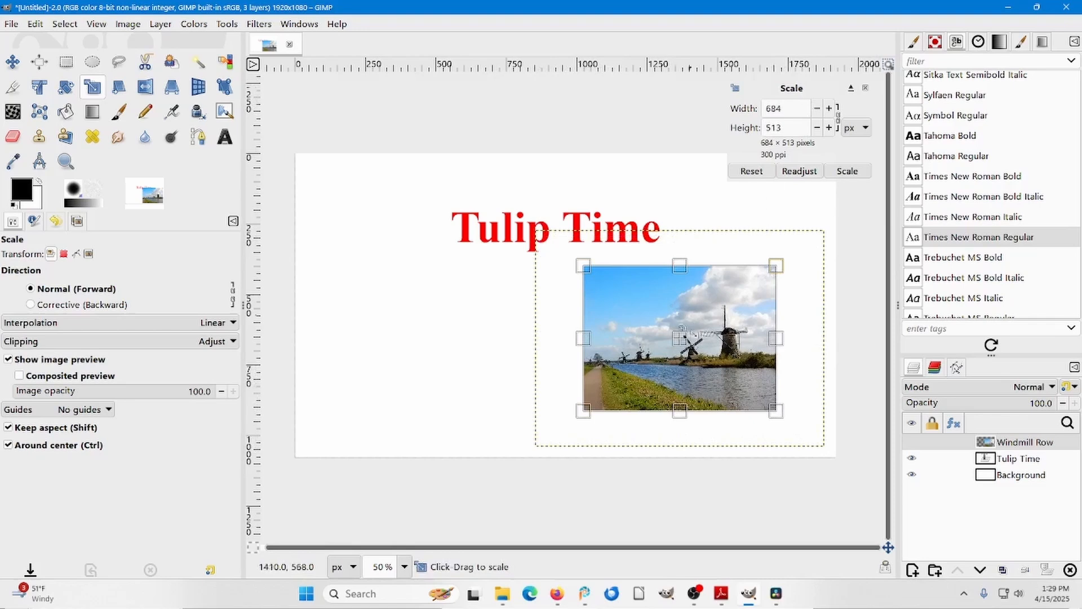
drag(585, 408, 609, 385)
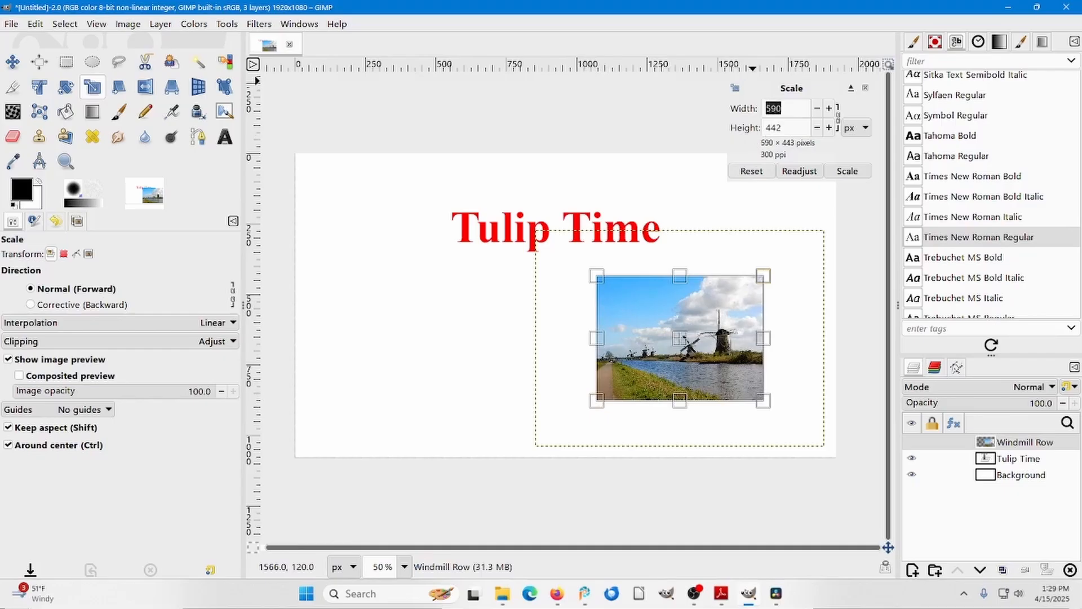
text(600)
key(Tab)
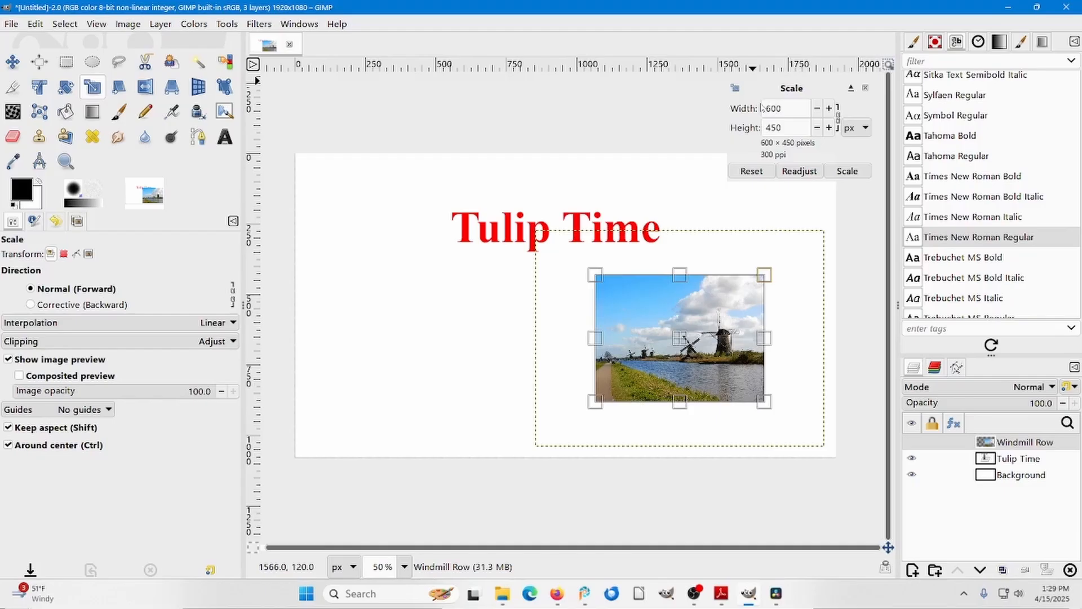
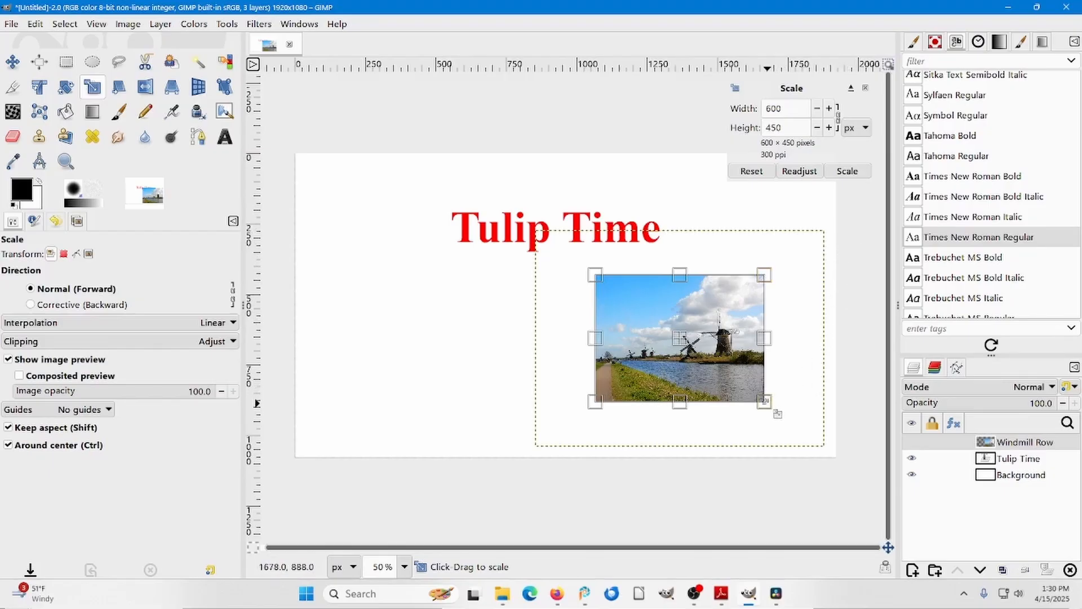
Try a much larger size for the Windmill Row layer, set its width back to 600 px and apply the scaling.
drag(770, 403, 981, 577)
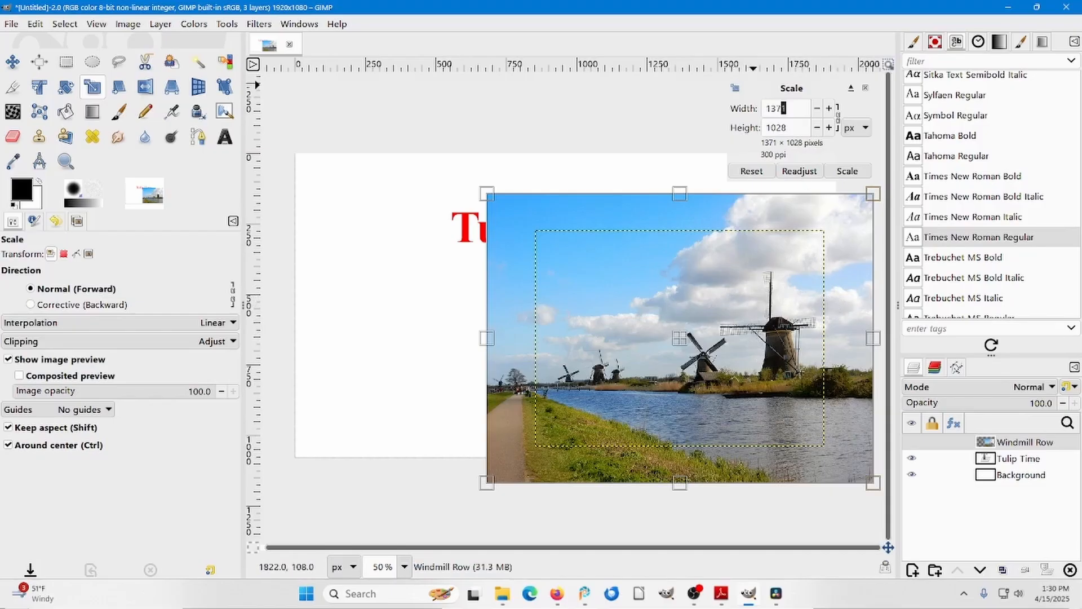
drag(781, 108, 765, 108)
text(600)
key(Return)
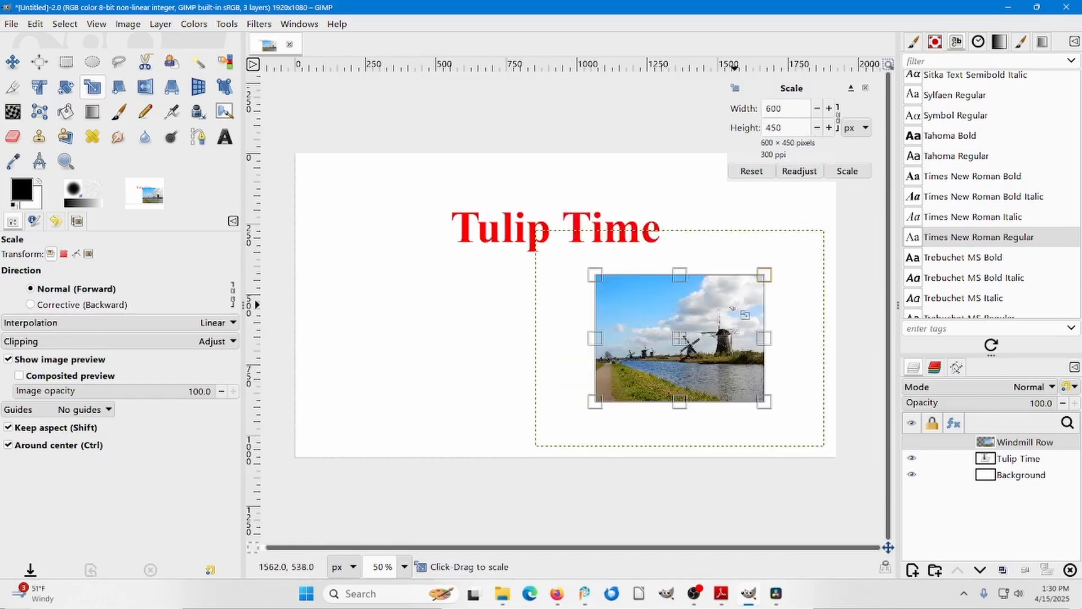
click(845, 172)
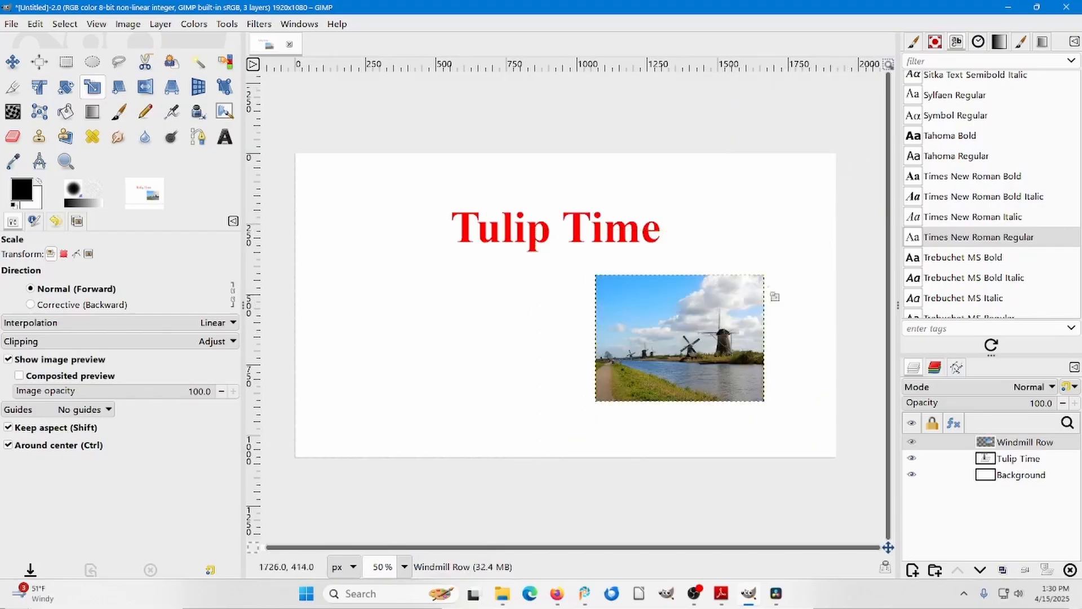
Move the Windmill Row layer into the lower-right corner of the canvas, leaving a small margin to the edges.
drag(656, 317, 630, 355)
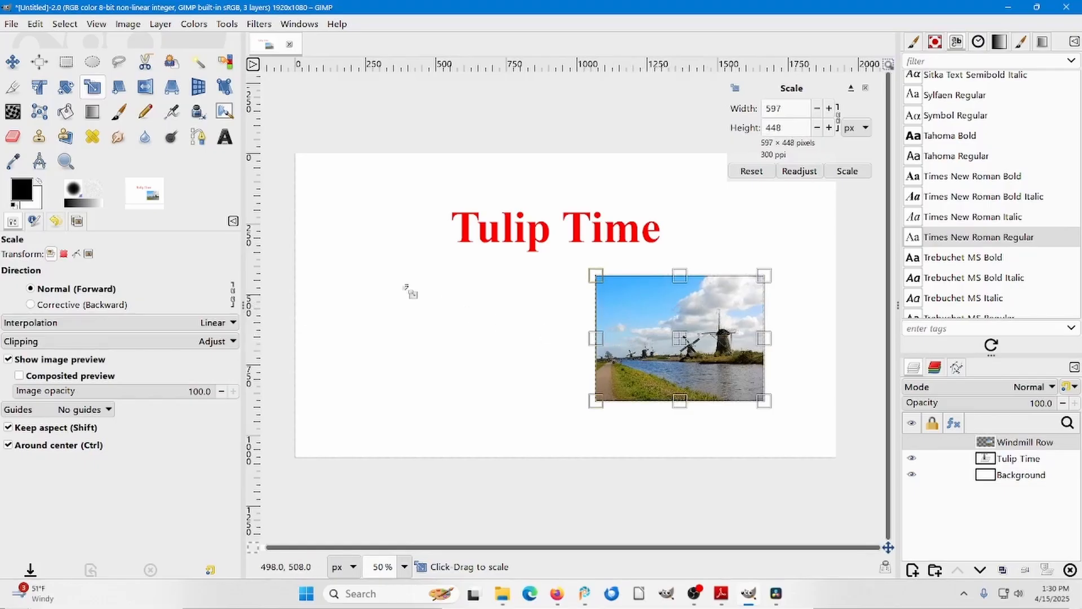
click(12, 62)
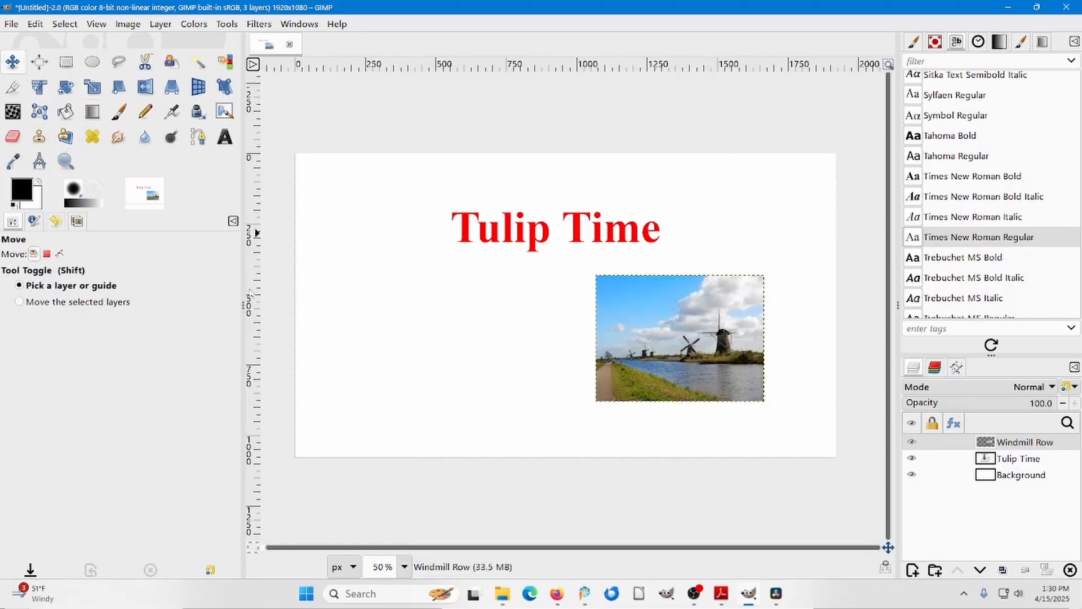
drag(683, 371, 734, 379)
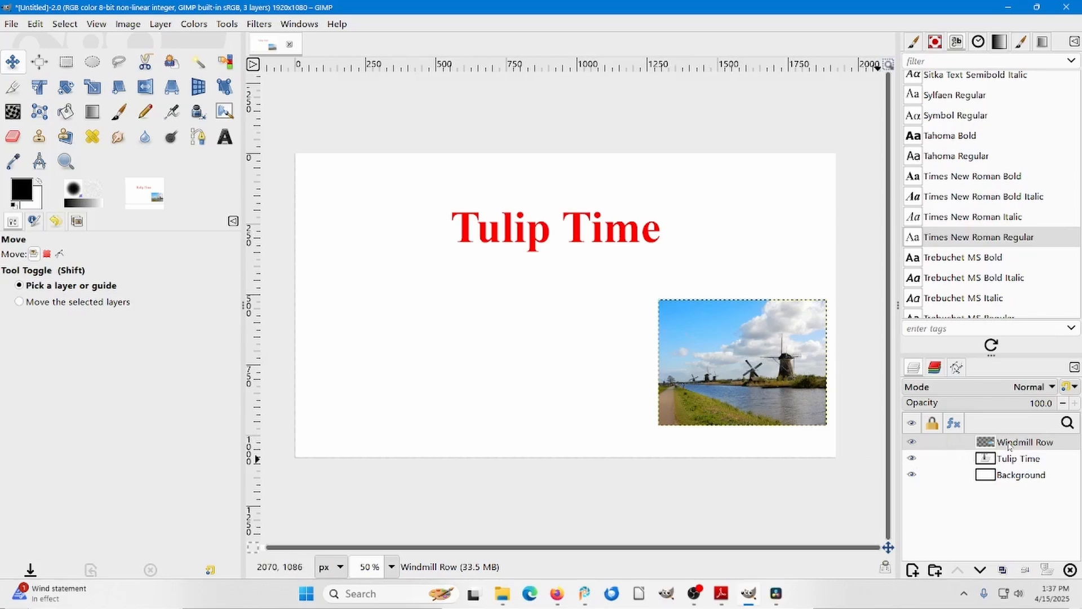
drag(760, 382, 763, 402)
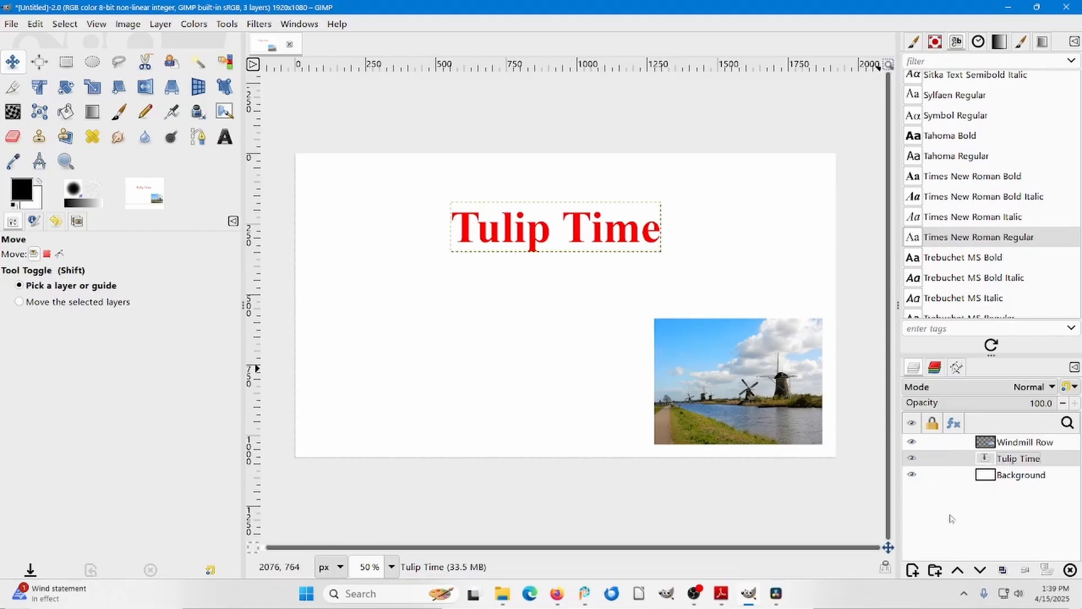
With the Background and Windmill Row layers temporarily hidden, nudge the Tulip Time text slightly down and to the right.
click(912, 475)
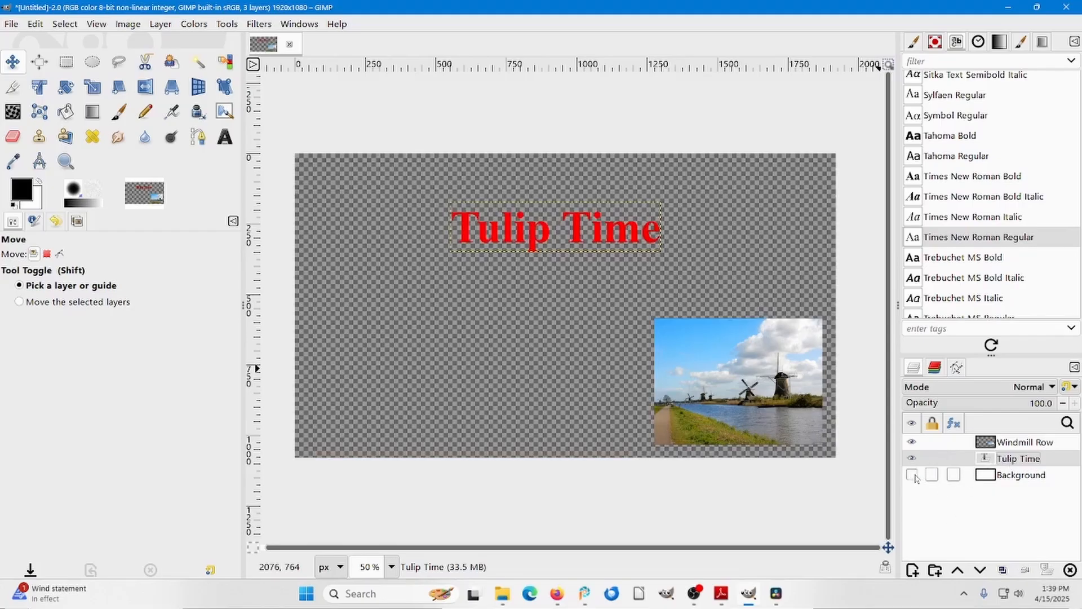
click(912, 442)
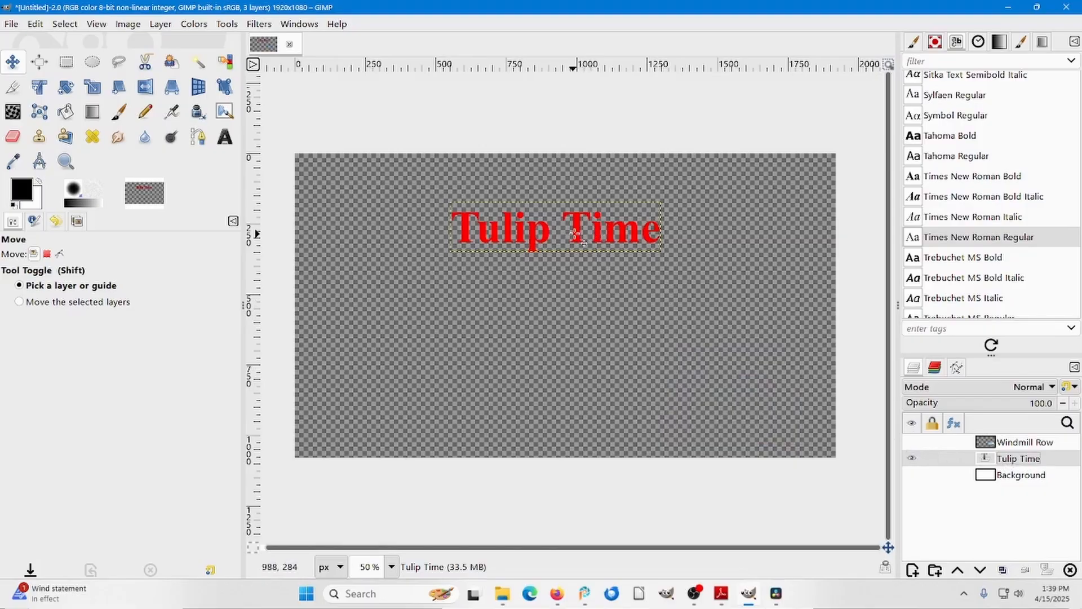
mouse_move(577, 233)
mouse_down()
mouse_move(580, 223)
mouse_move(553, 216)
mouse_move(583, 242)
mouse_up()
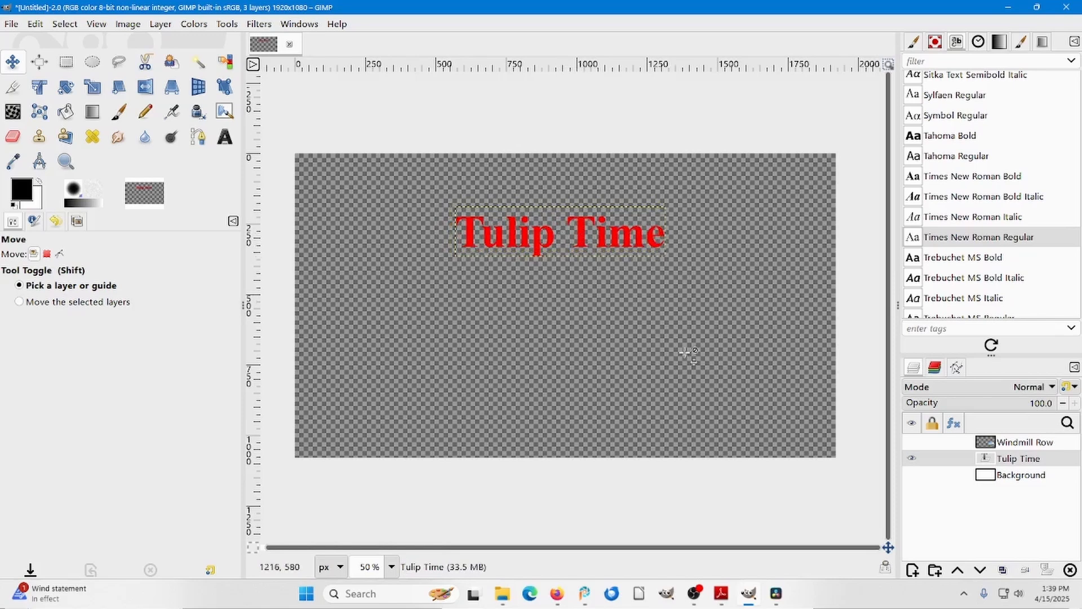
click(912, 442)
click(912, 474)
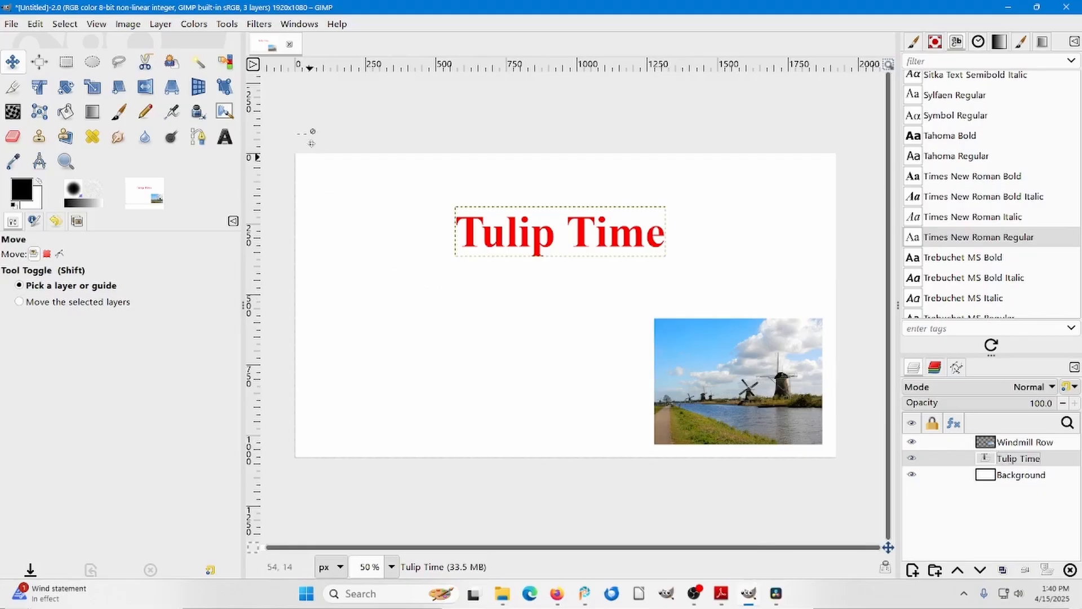
Add a Long Shadow filter to the Tulip Time layer and set the shadow angle to 30.
click(260, 27)
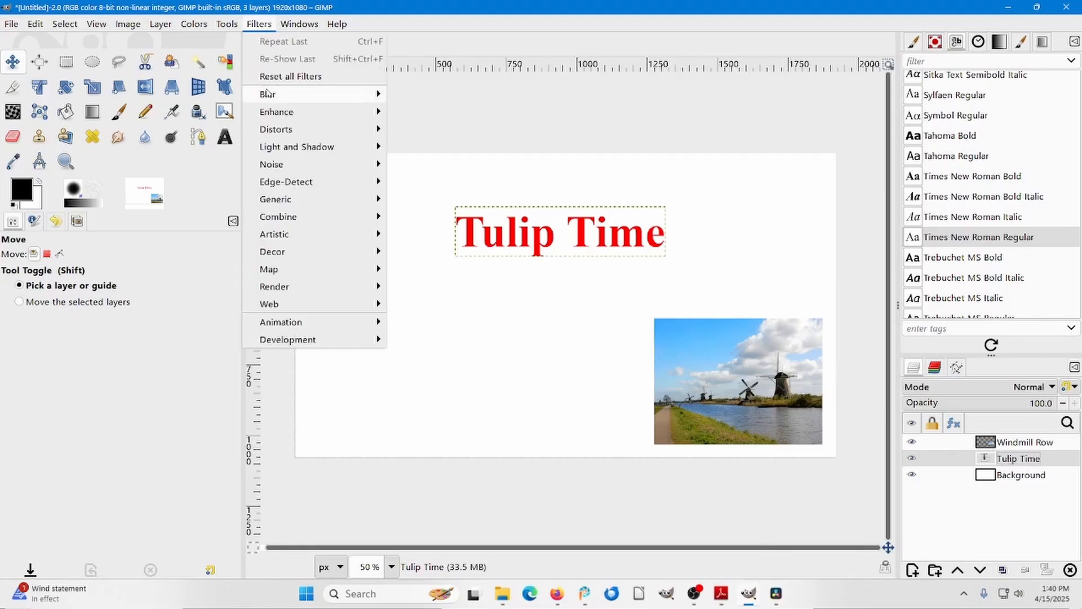
mouse_move(291, 151)
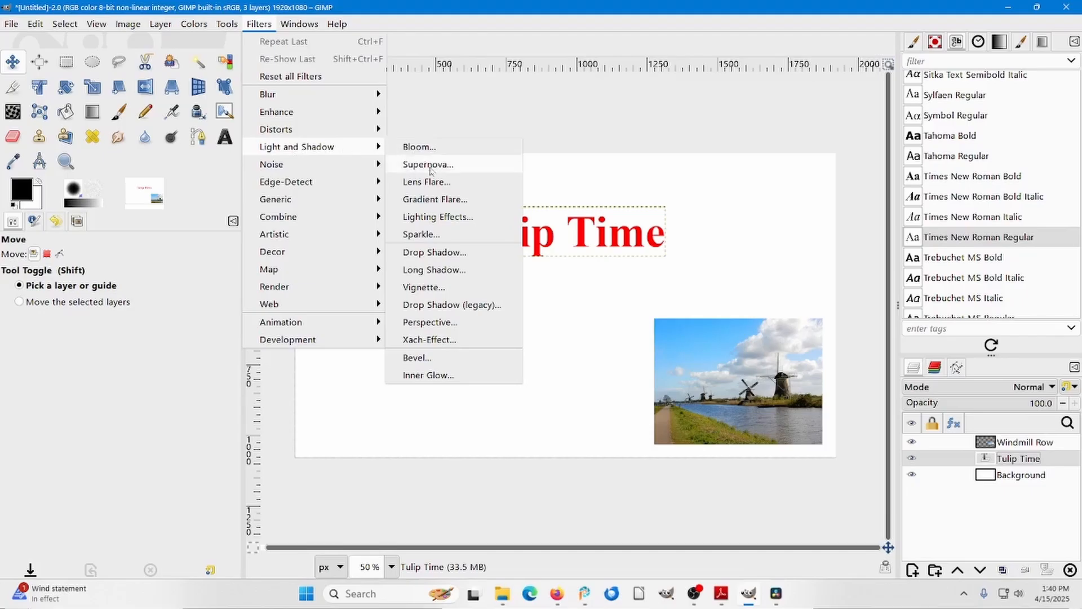
click(456, 269)
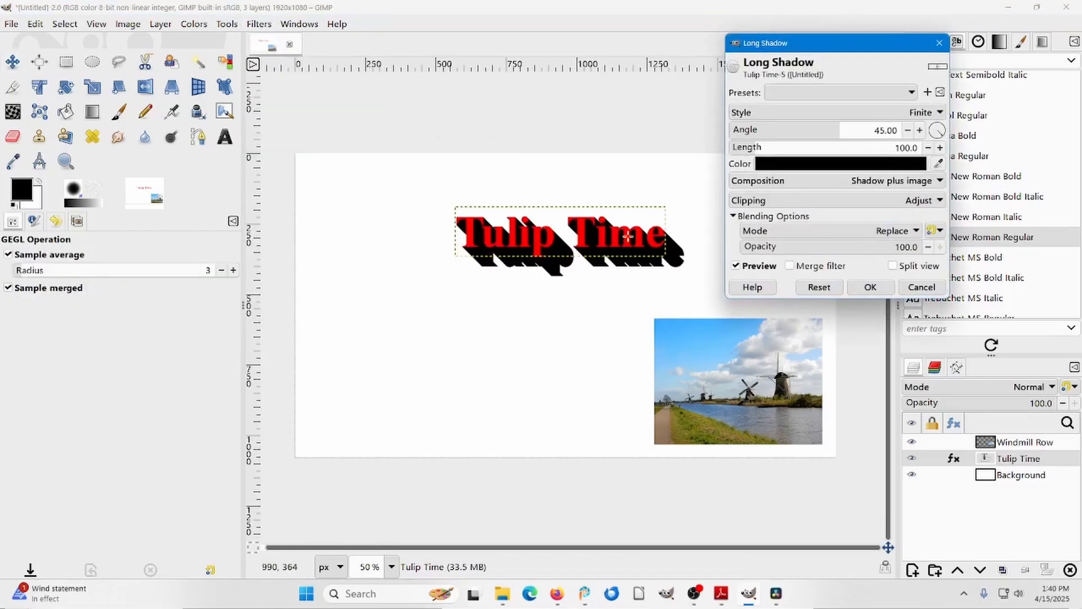
drag(936, 133, 935, 134)
click(918, 130)
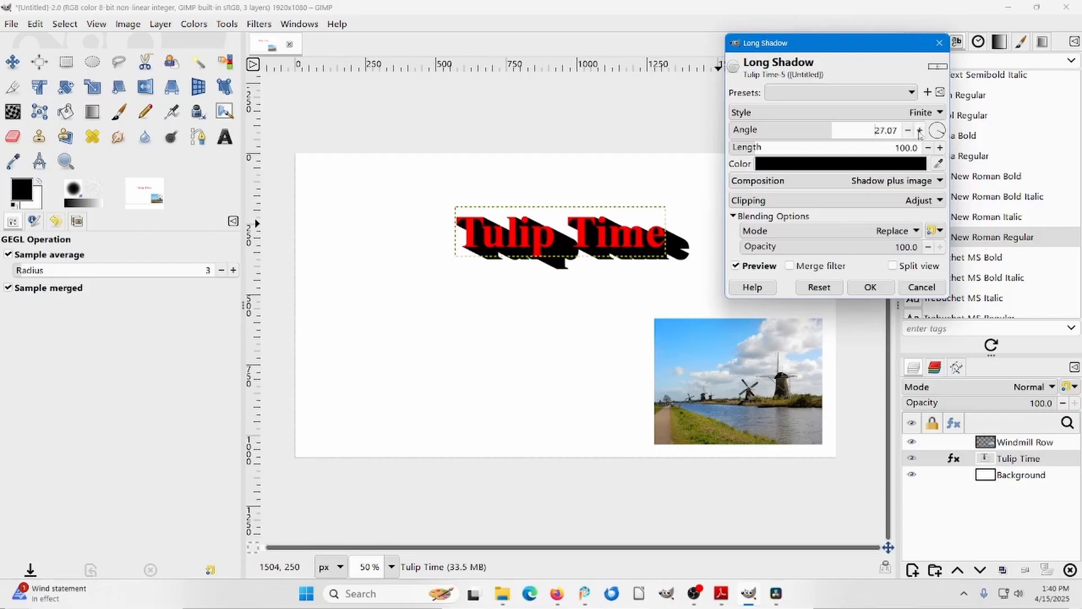
click(919, 131)
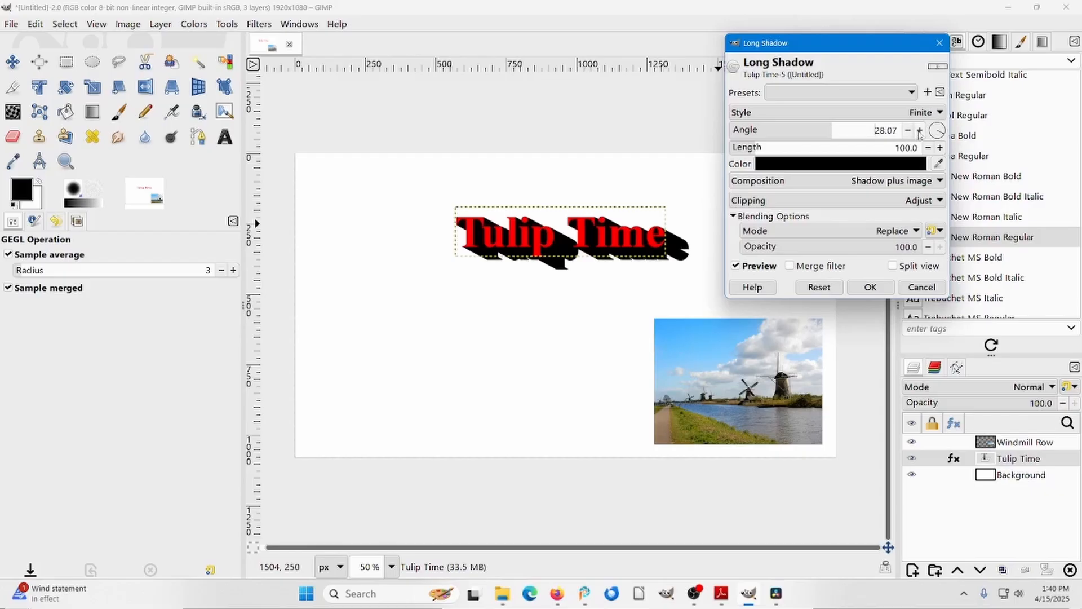
click(873, 136)
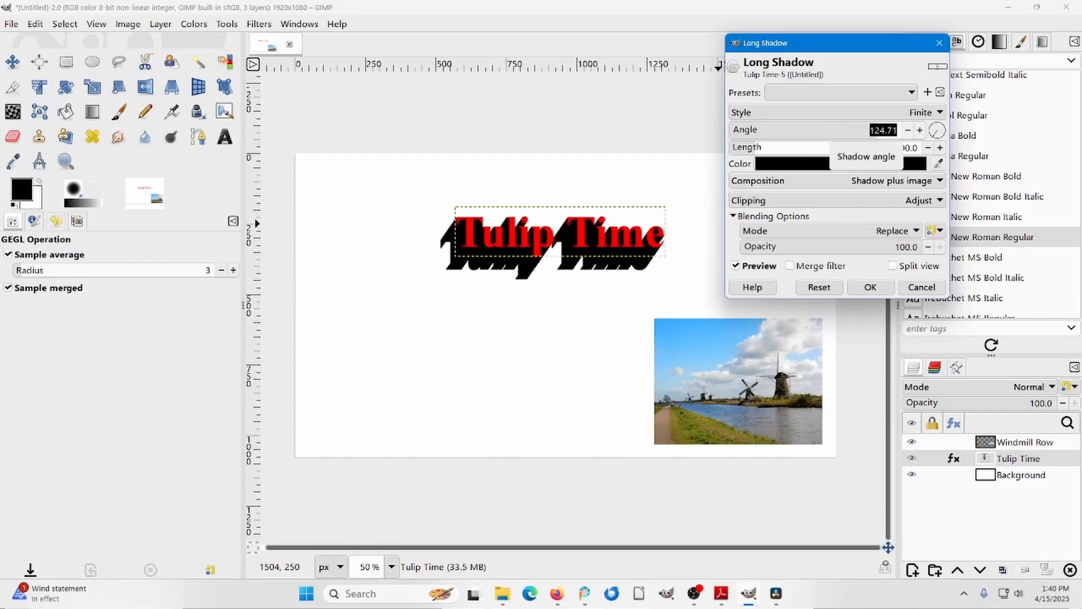
text(30)
key(Tab)
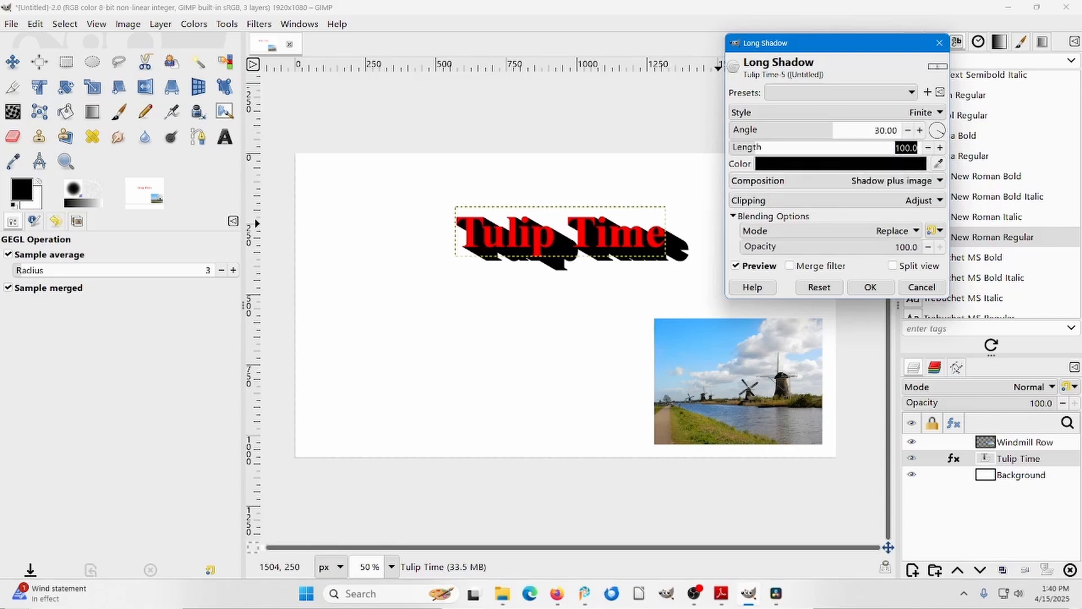
Set the long shadow's length to 106.4 and its blending opacity to 96.8, and apply the filter.
drag(883, 147, 756, 151)
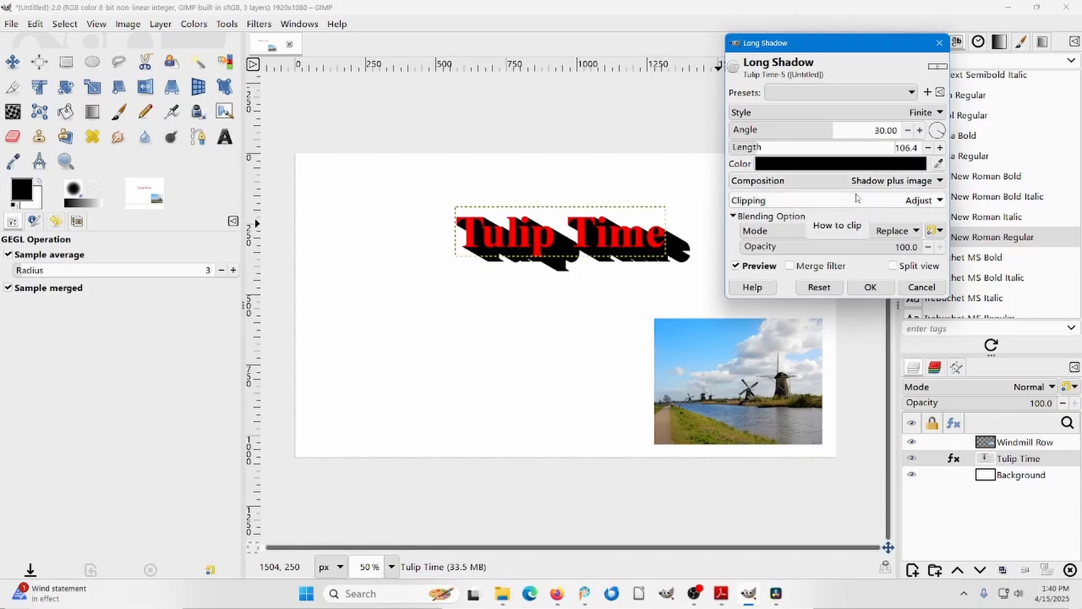
click(913, 249)
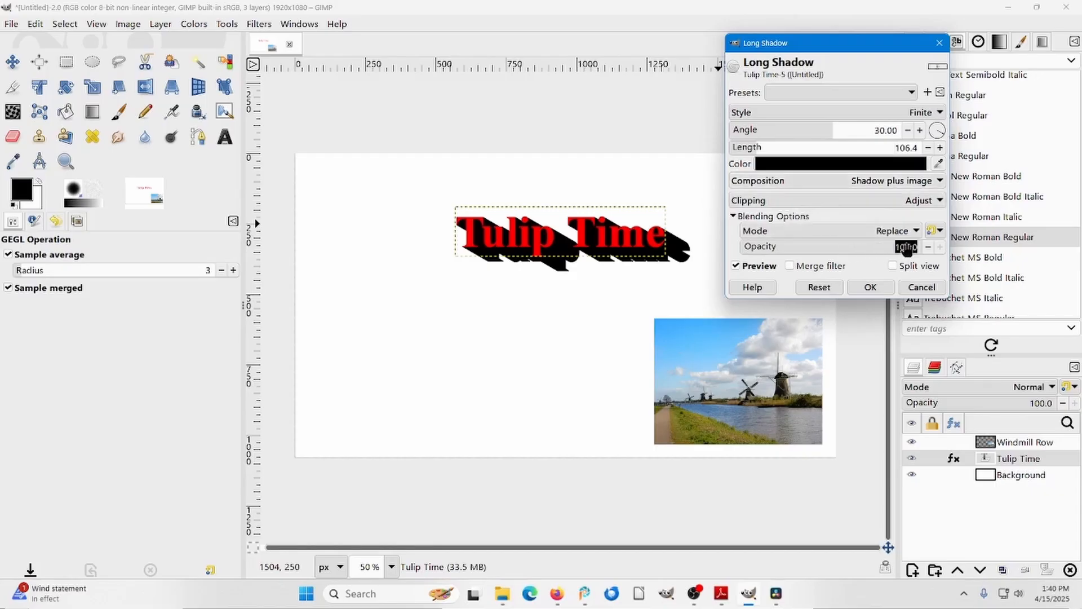
mouse_move(911, 249)
mouse_down()
mouse_move(841, 250)
mouse_move(893, 249)
mouse_up()
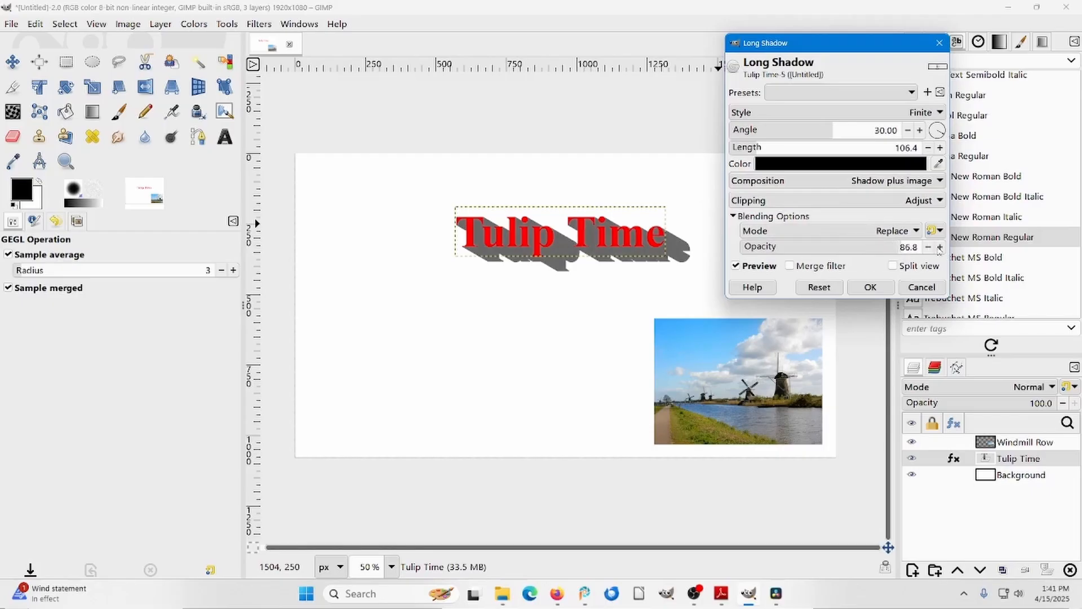
click(939, 247)
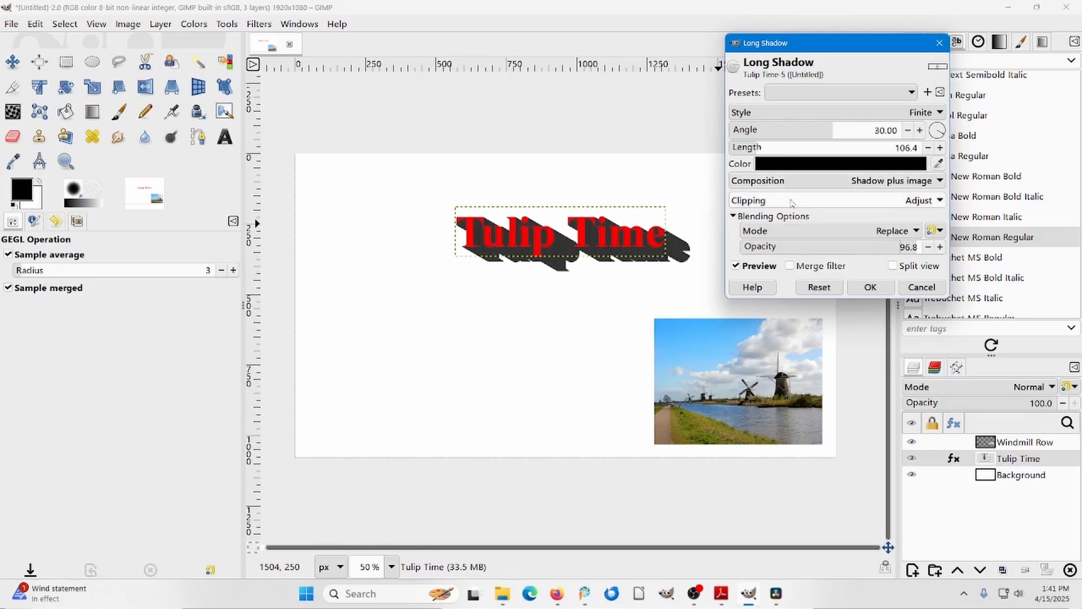
click(871, 288)
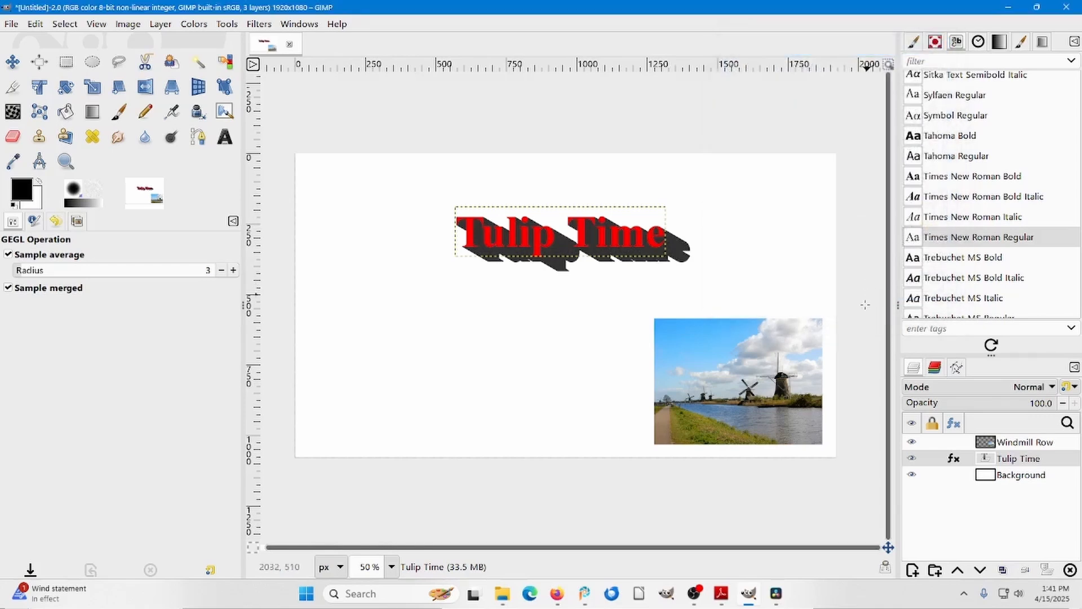
Apply a Drop Shadow to the Windmill Row layer with opacity 0.906, grow radius 5 and X and Y offsets of 27.
click(996, 443)
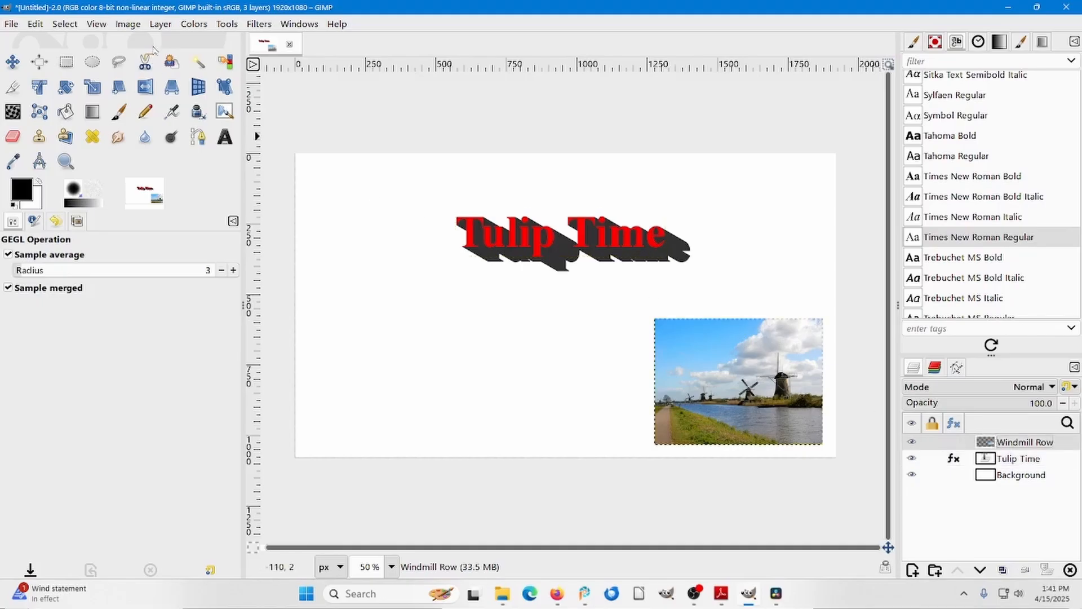
click(255, 25)
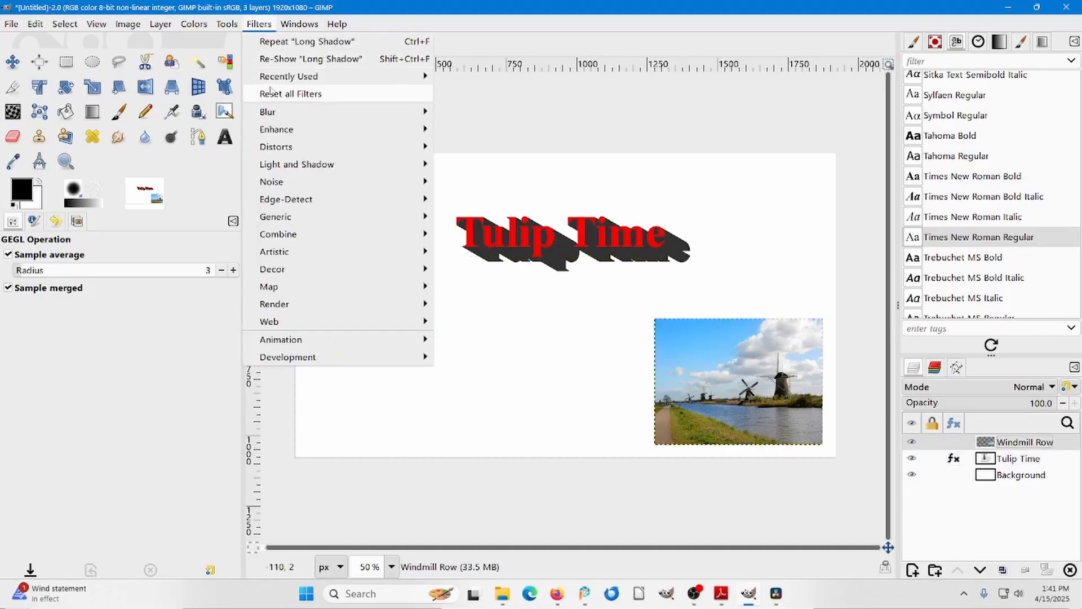
mouse_move(312, 169)
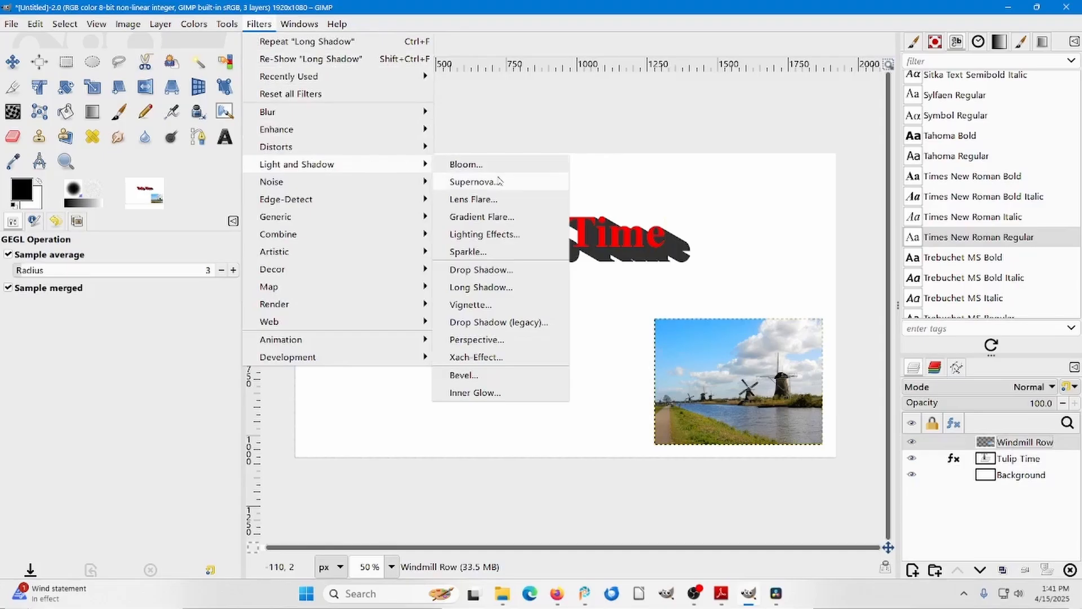
click(492, 270)
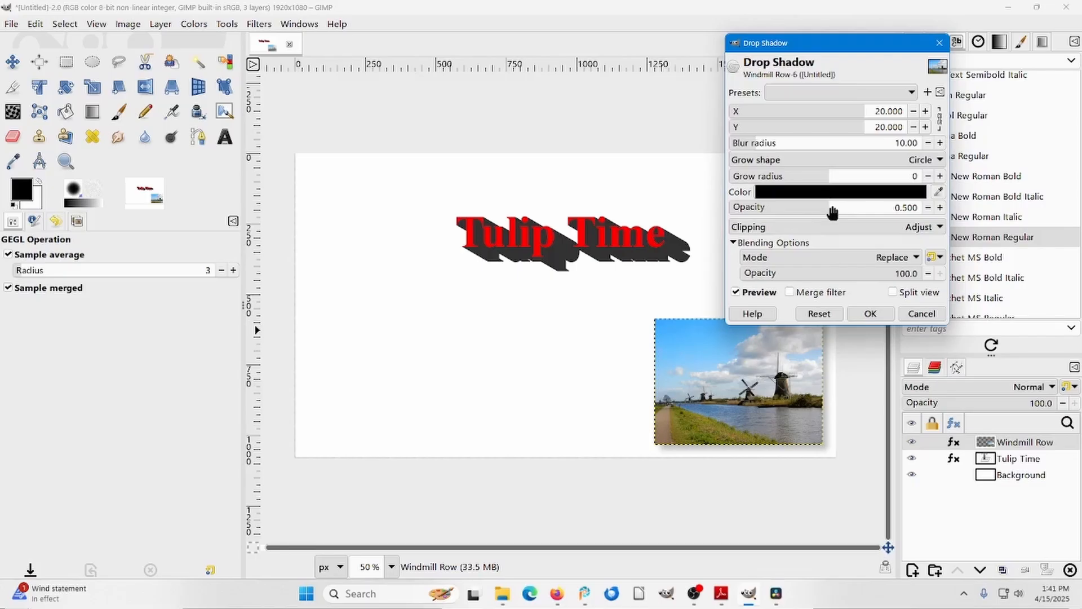
drag(830, 210, 900, 208)
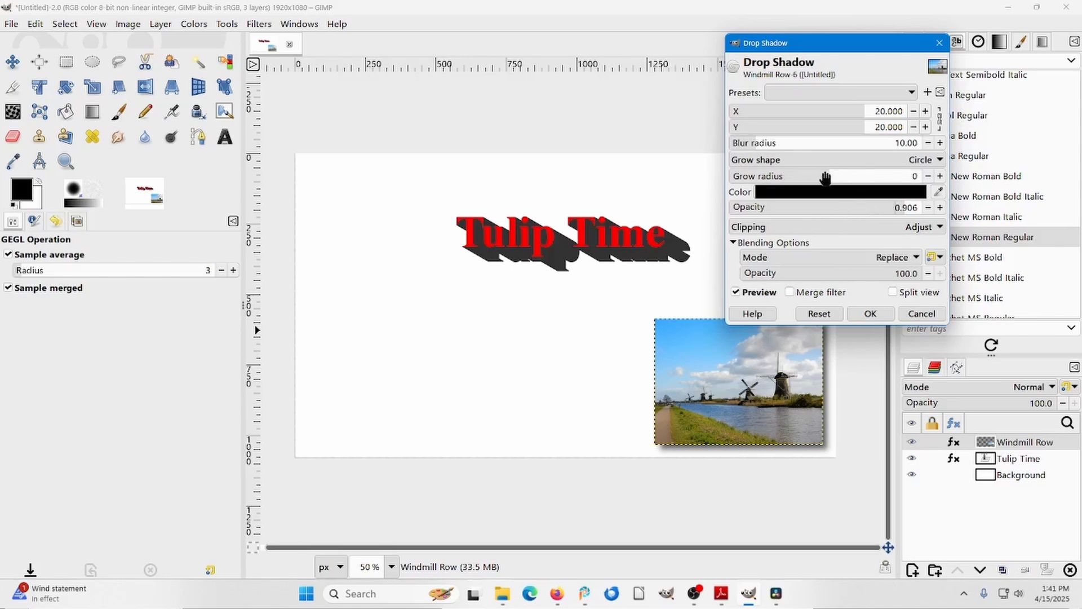
mouse_move(825, 178)
mouse_down()
mouse_move(882, 179)
mouse_move(803, 178)
mouse_move(845, 179)
mouse_up()
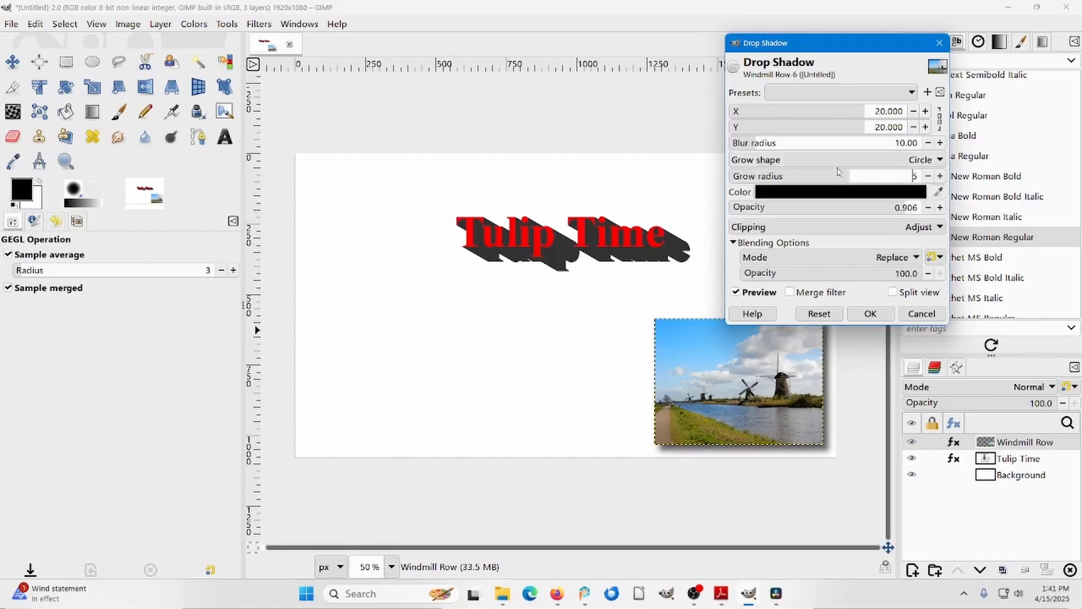
click(925, 113)
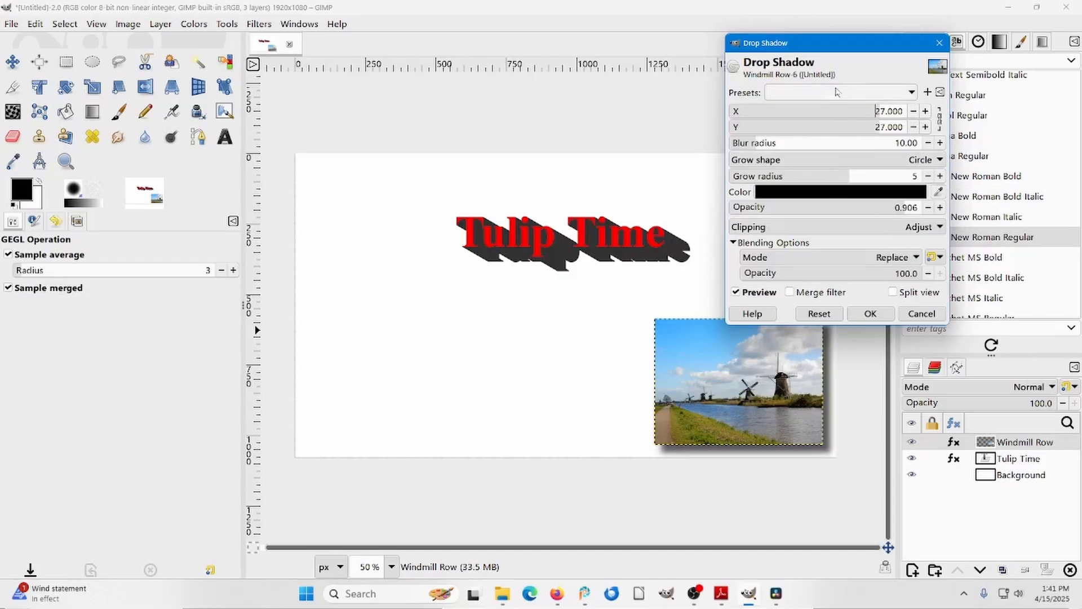
click(870, 313)
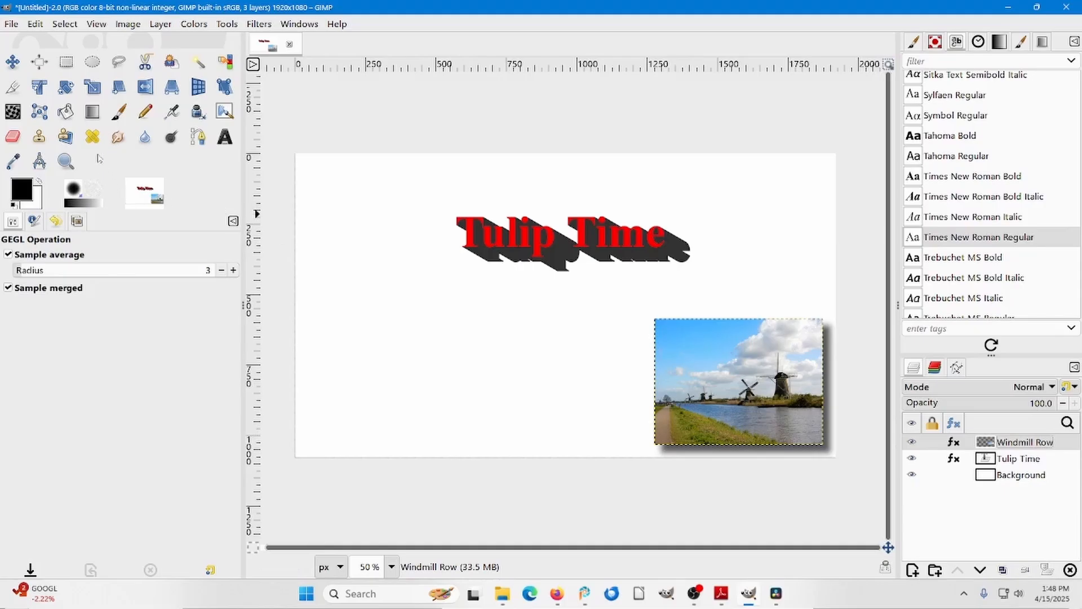
Rotate the Windmill Row layer clockwise about its center by about 28 degrees.
click(67, 89)
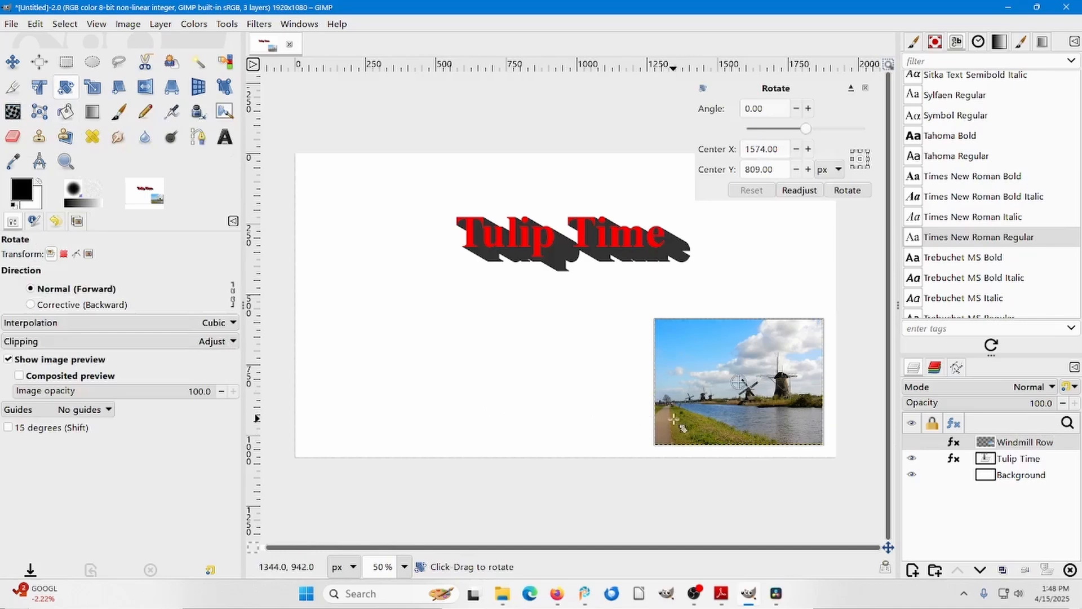
drag(673, 419, 651, 385)
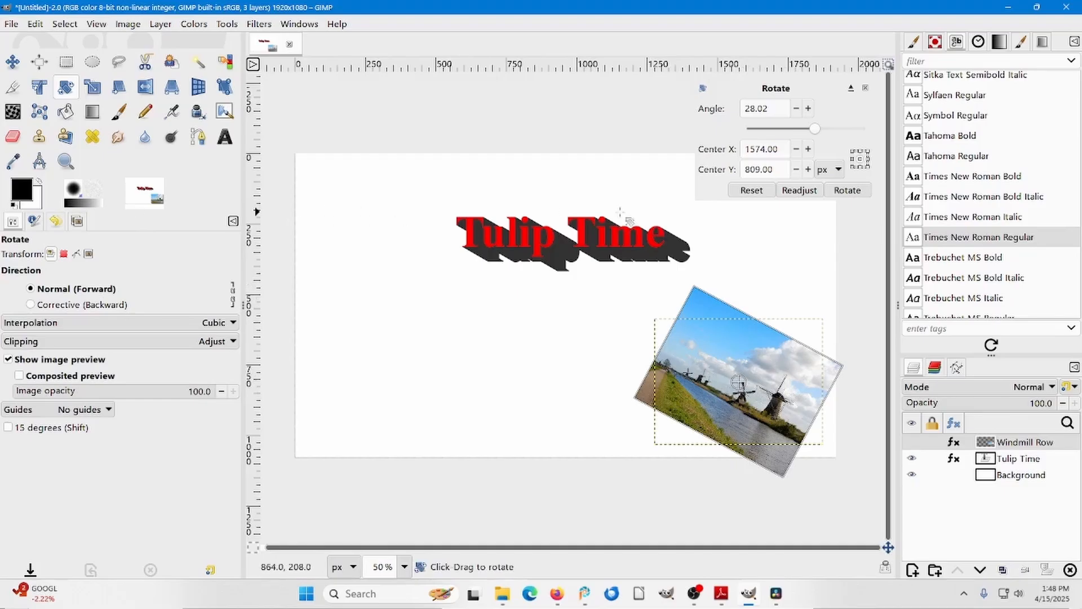
click(843, 191)
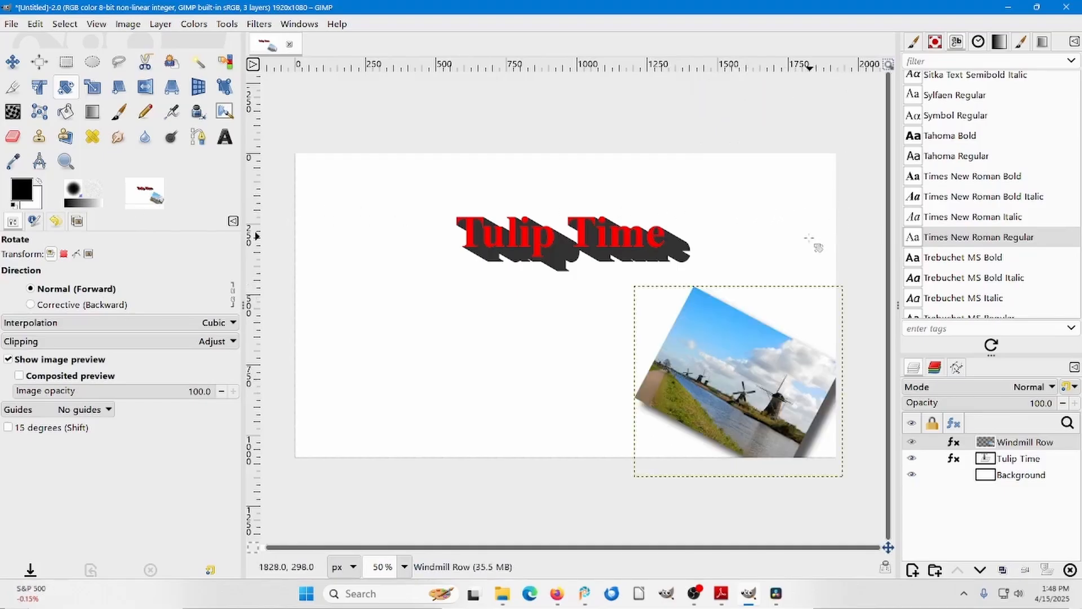
Move the Windmill Row layer up and to the left so the tilted picture lies fully inside the canvas.
click(12, 61)
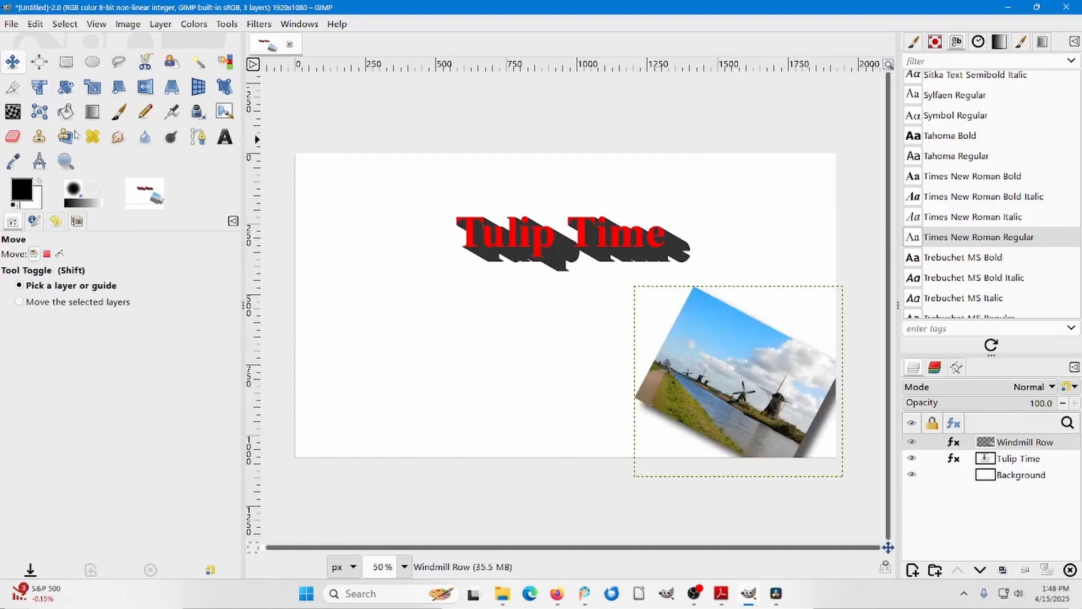
drag(695, 373, 724, 331)
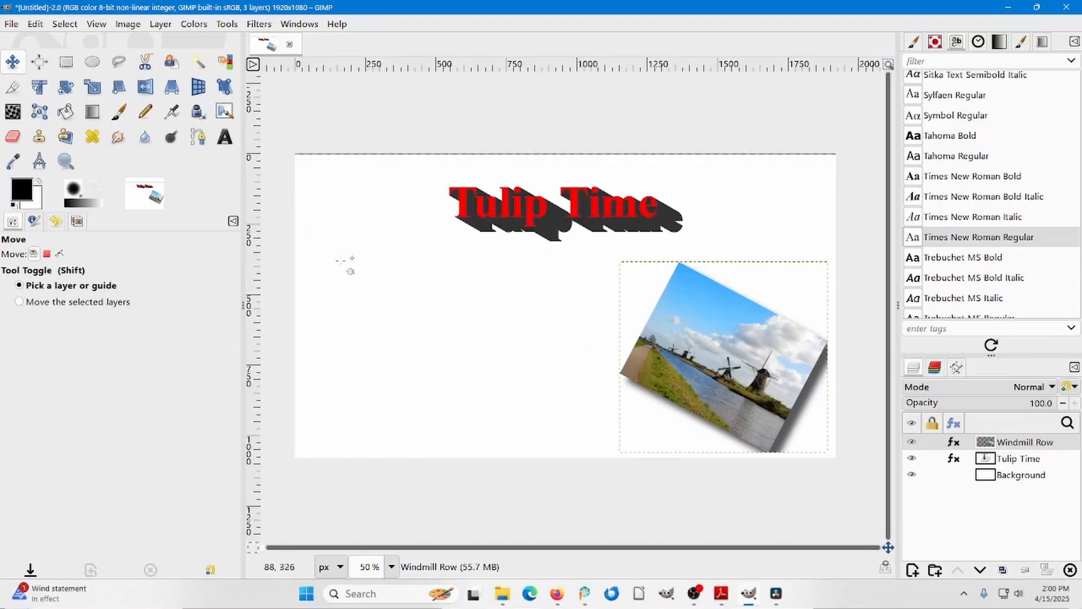
Switch to Adobe Reader and copy the Figure 18 Clouds picture from the Gimp Fundamentals sample book.
click(726, 595)
click(570, 204)
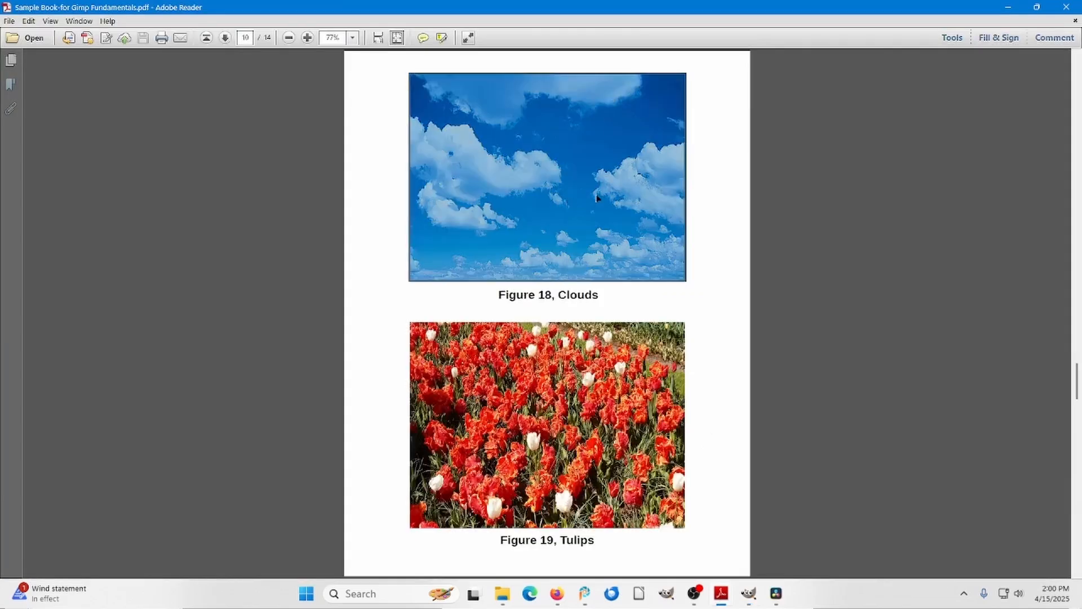
right_click(592, 192)
click(607, 197)
Switch back to GIMP, paste the copied picture as a single layer and rename that layer Clouds.
click(747, 593)
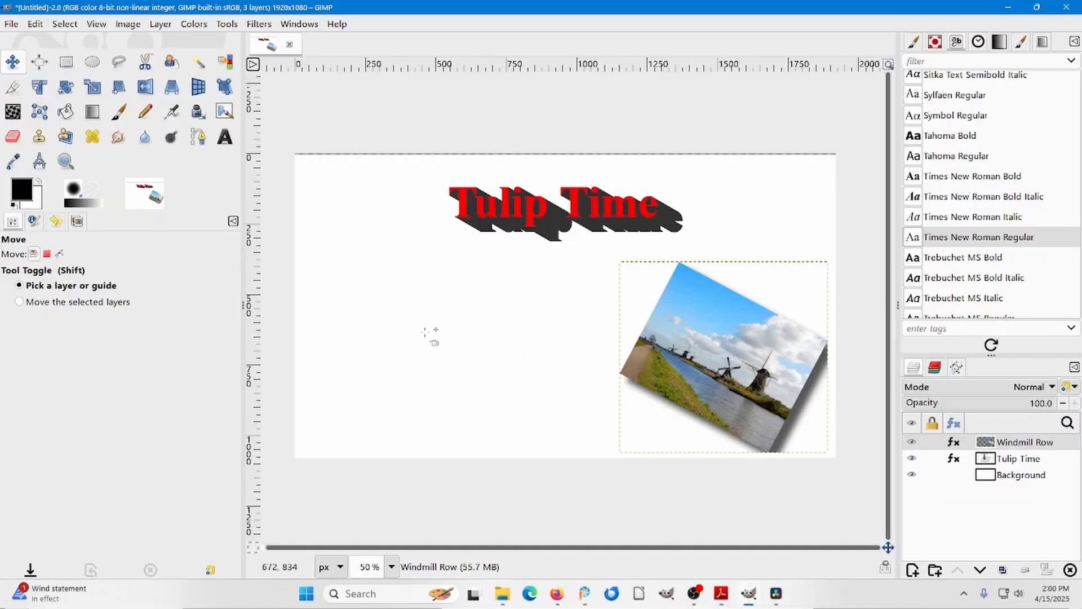
click(36, 24)
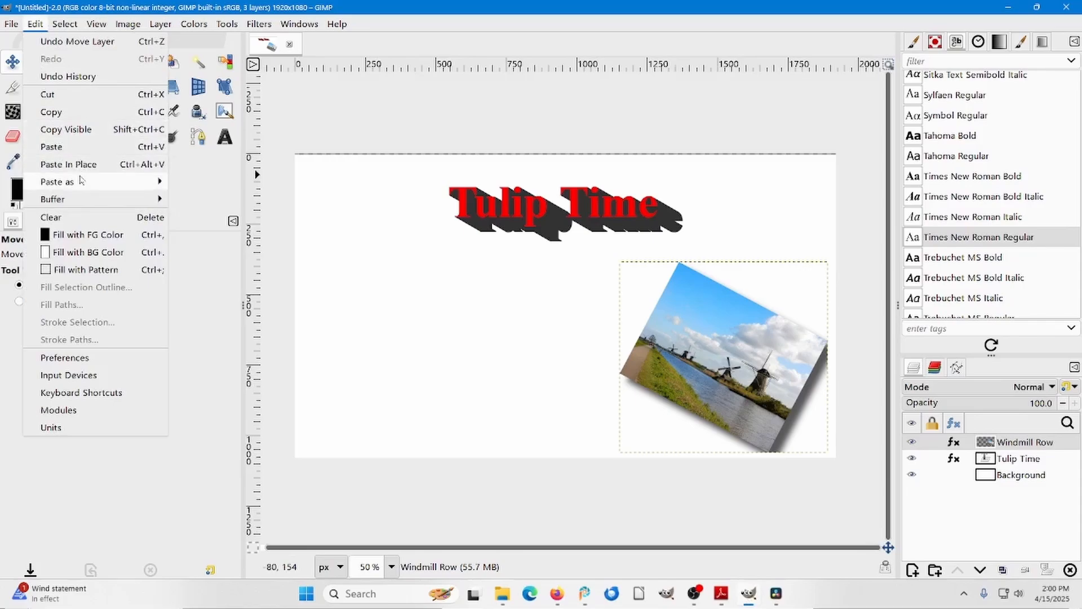
mouse_move(77, 186)
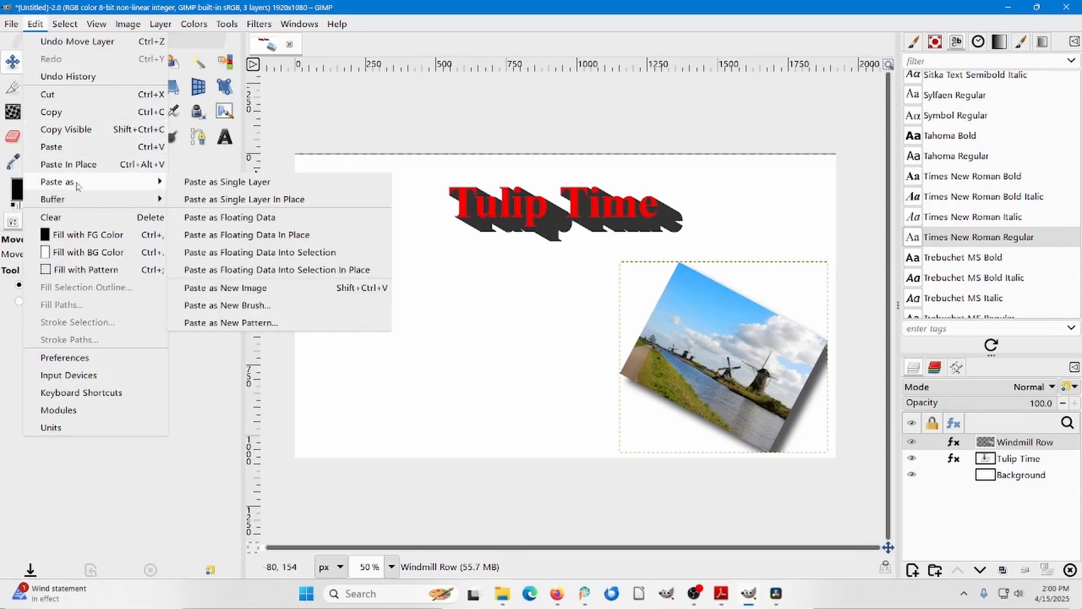
click(220, 182)
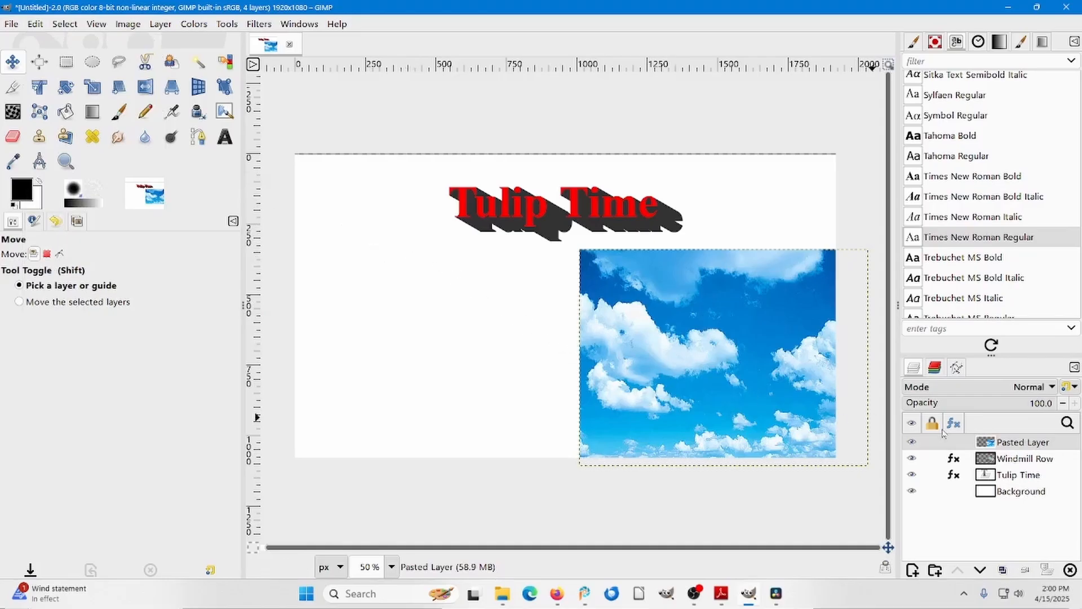
double_click(1013, 443)
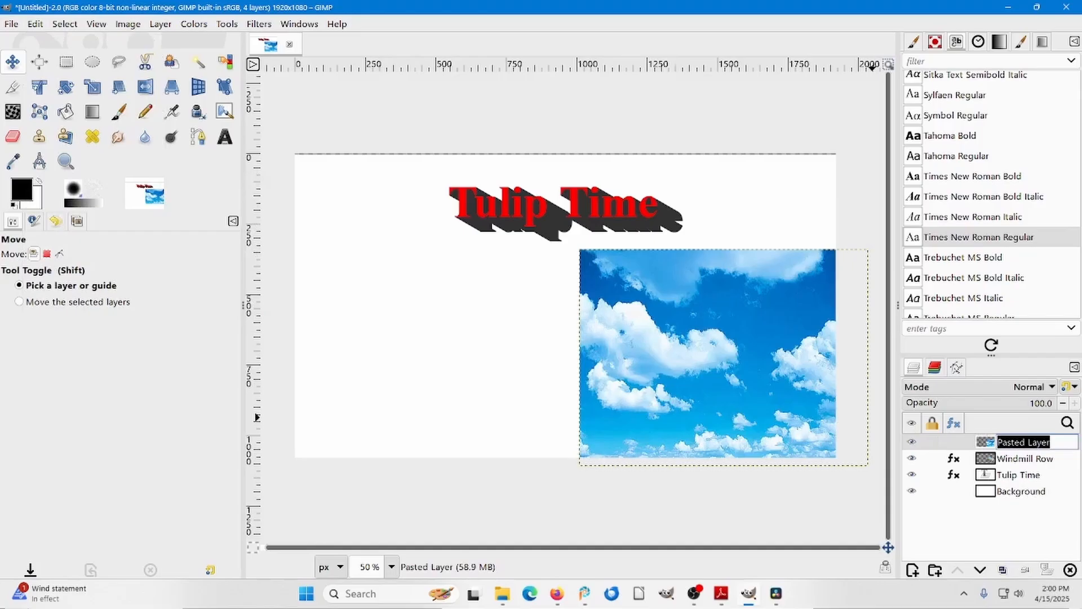
text(Clouds)
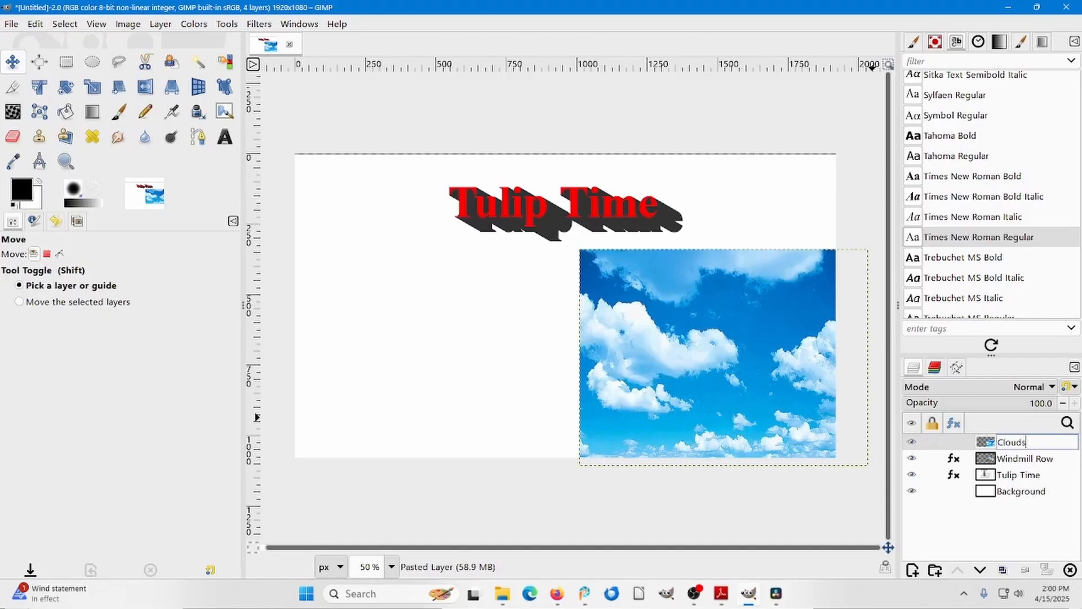
key(Return)
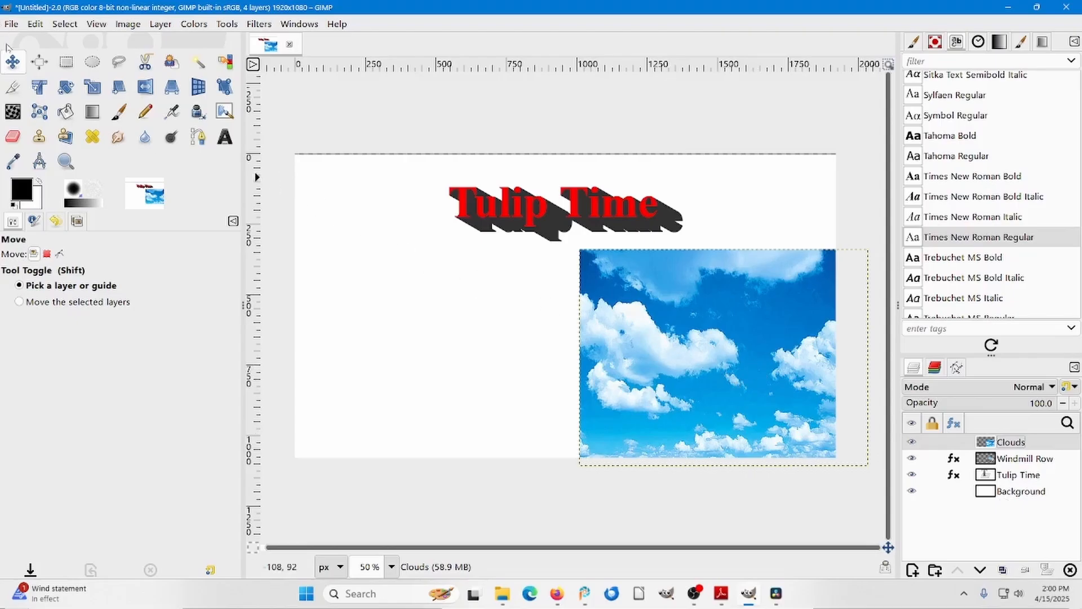
Move the Clouds layer to the canvas's top edge and scale it to about 1928 × 532 px, spanning the full canvas width.
drag(677, 316, 524, 221)
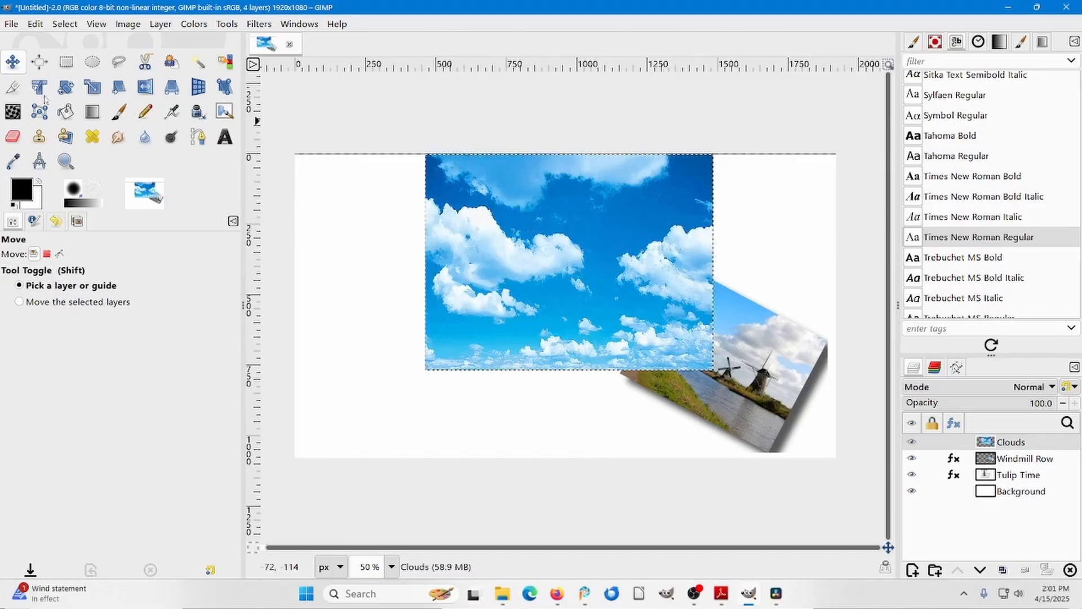
click(92, 86)
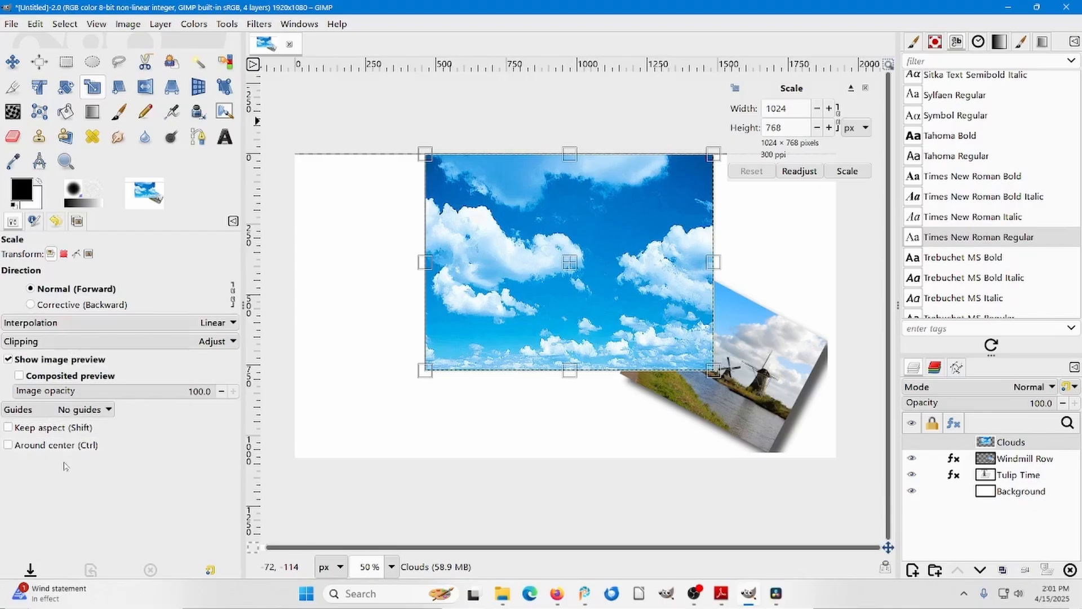
drag(425, 261, 293, 262)
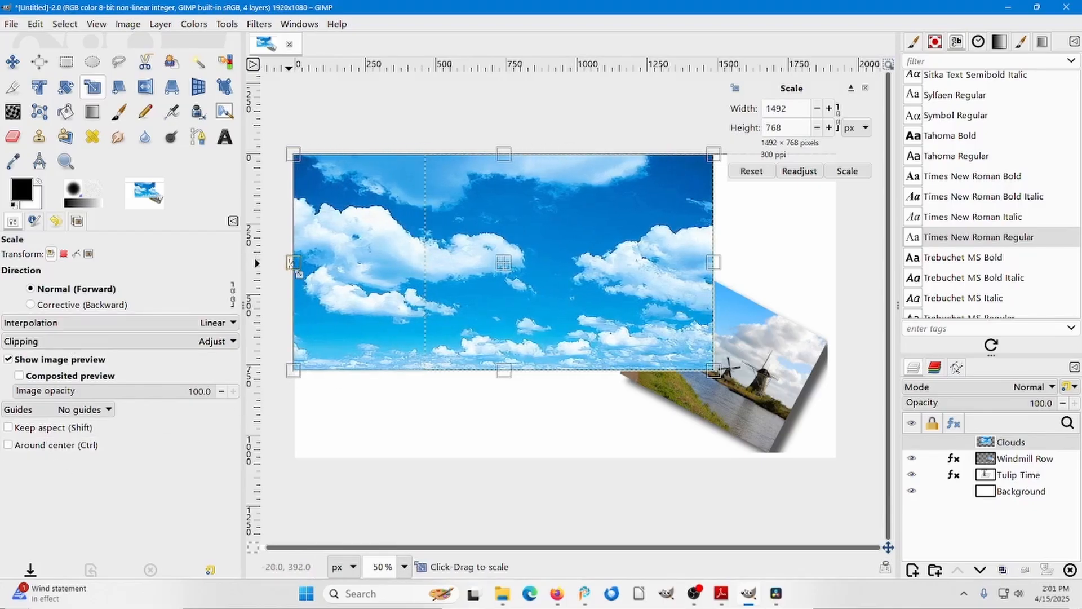
drag(713, 262, 836, 262)
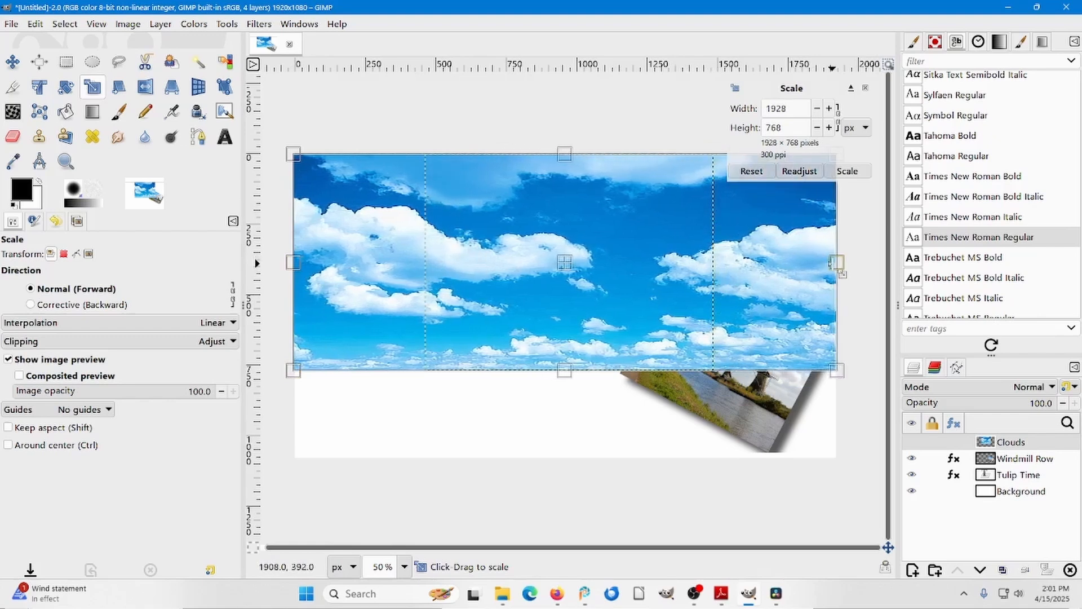
drag(575, 382, 574, 317)
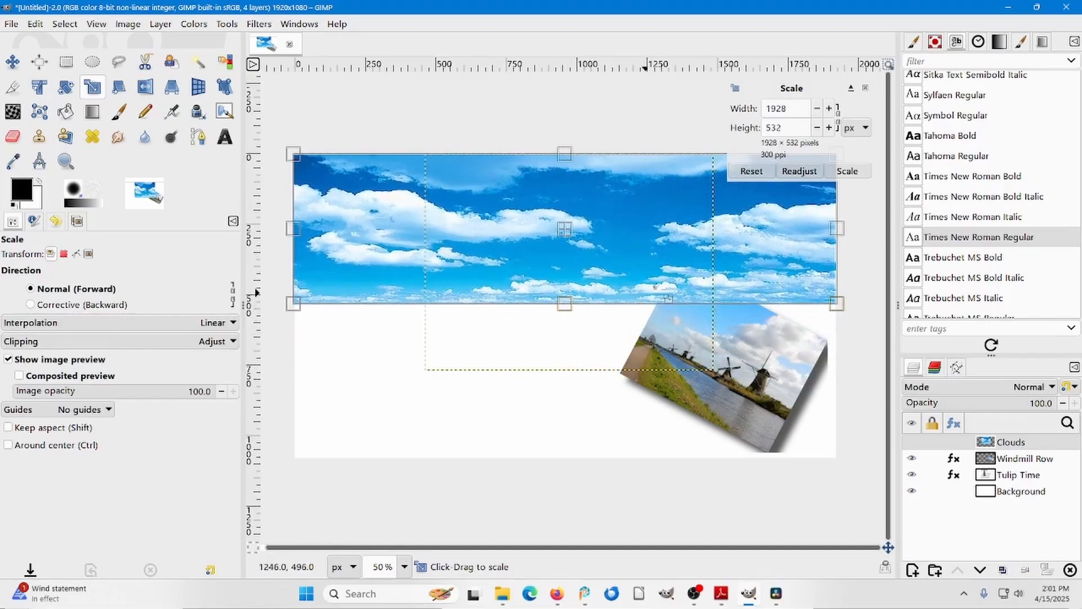
click(847, 171)
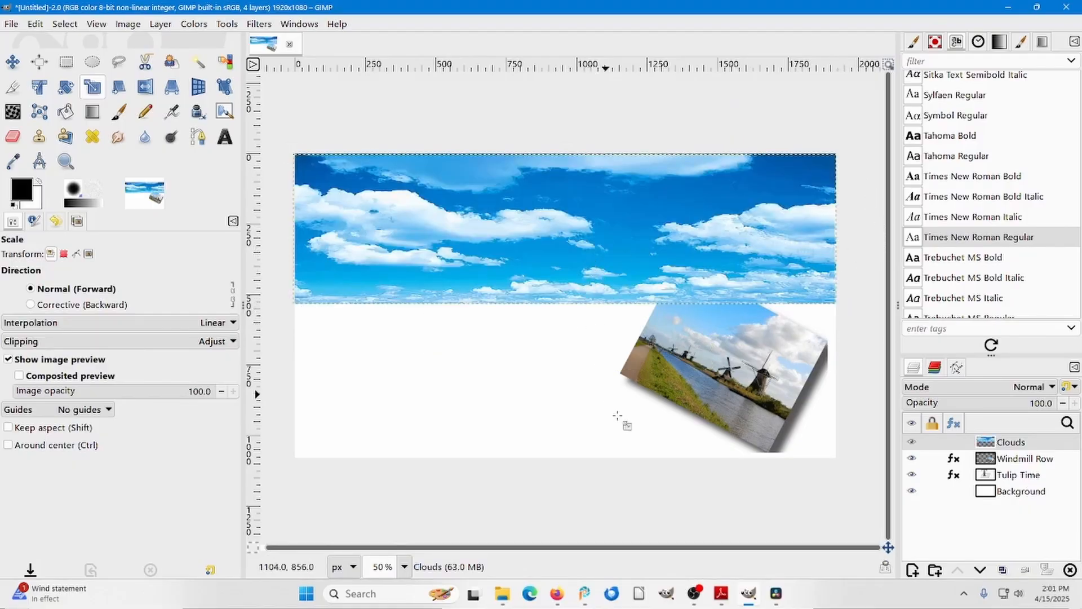
Switch to Adobe Reader and copy the Figure 22 Tulip Garden picture from the sample book.
mouse_move(722, 593)
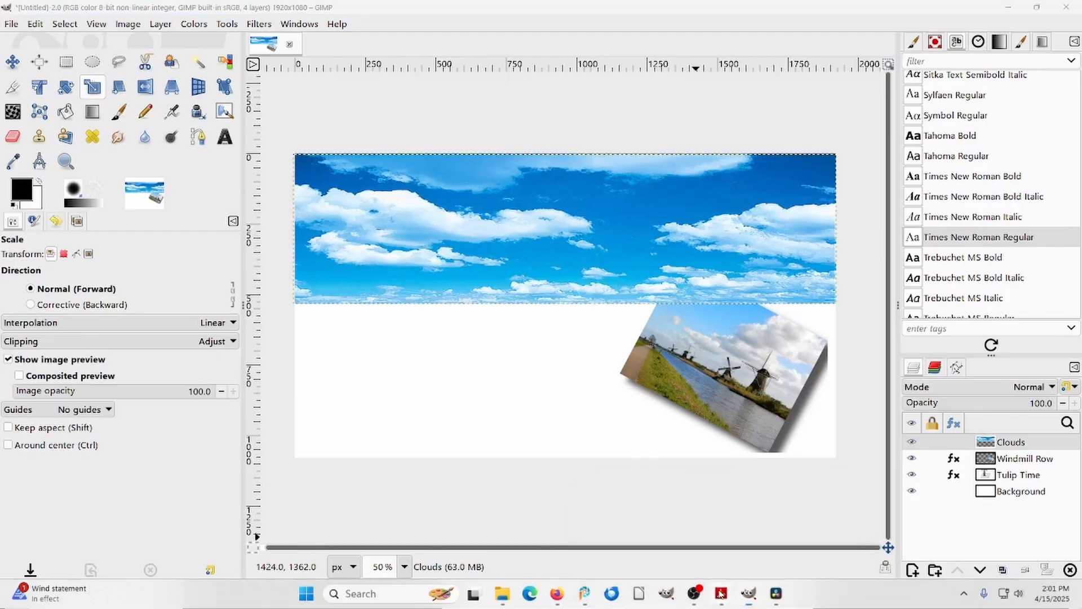
click(690, 539)
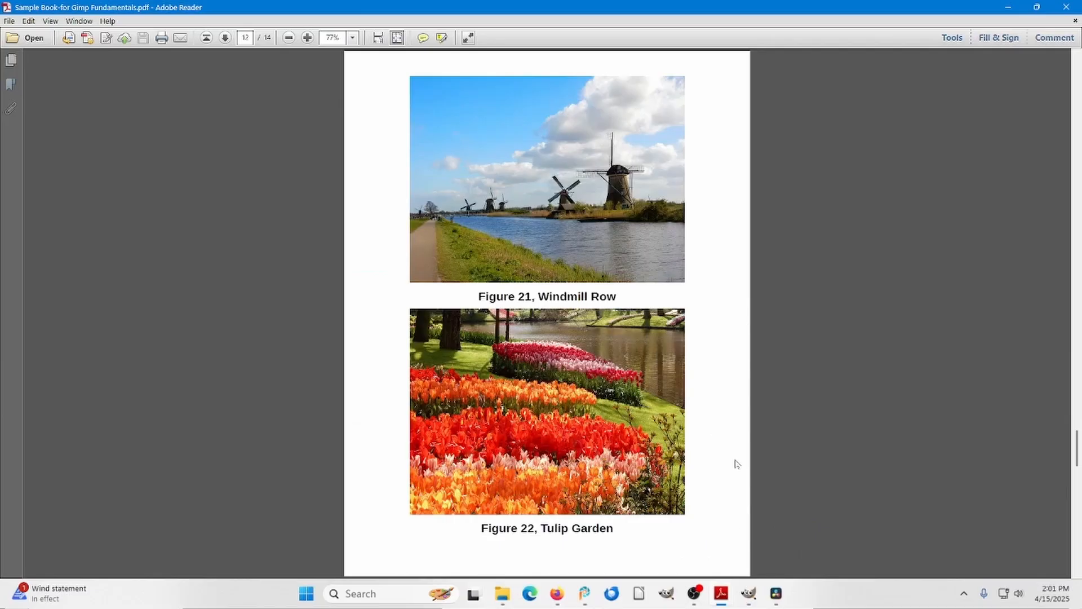
click(564, 411)
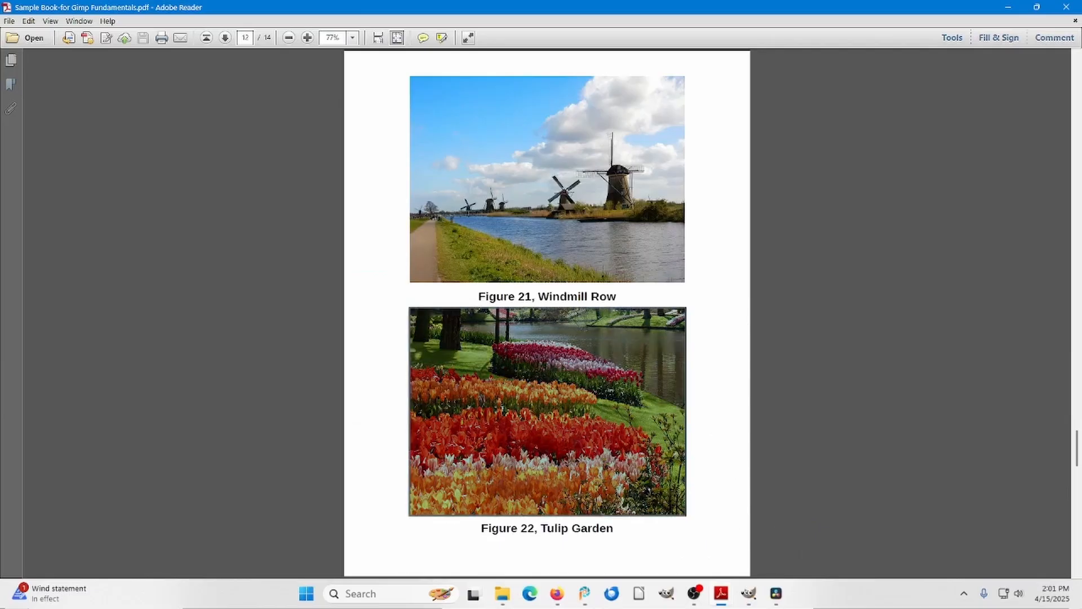
right_click(569, 436)
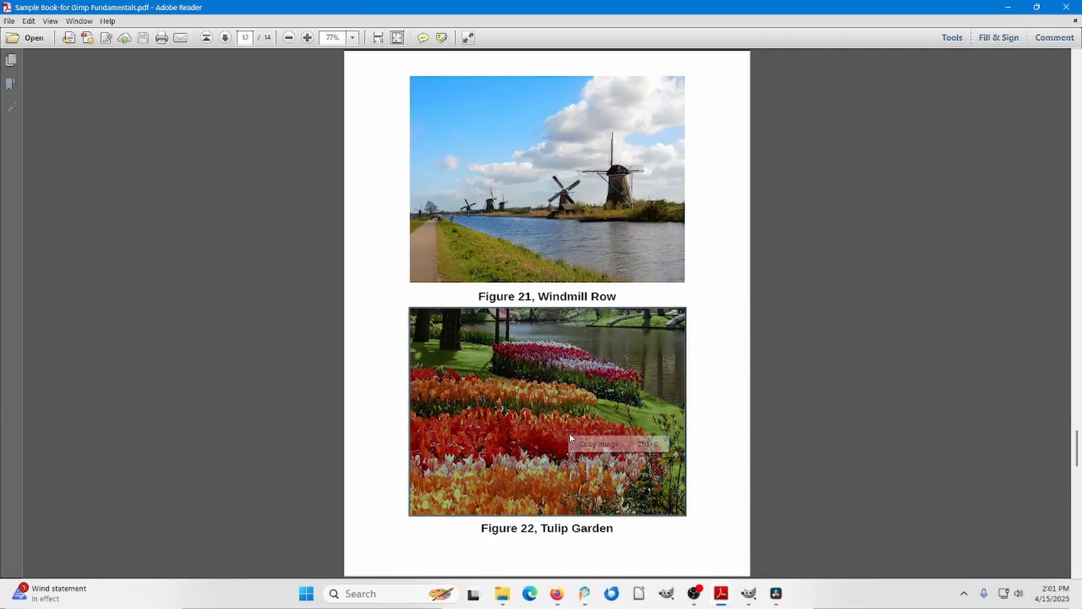
click(599, 449)
Return to GIMP, paste the copied tulip picture as a single layer and rename that layer Tulip Garden.
click(709, 555)
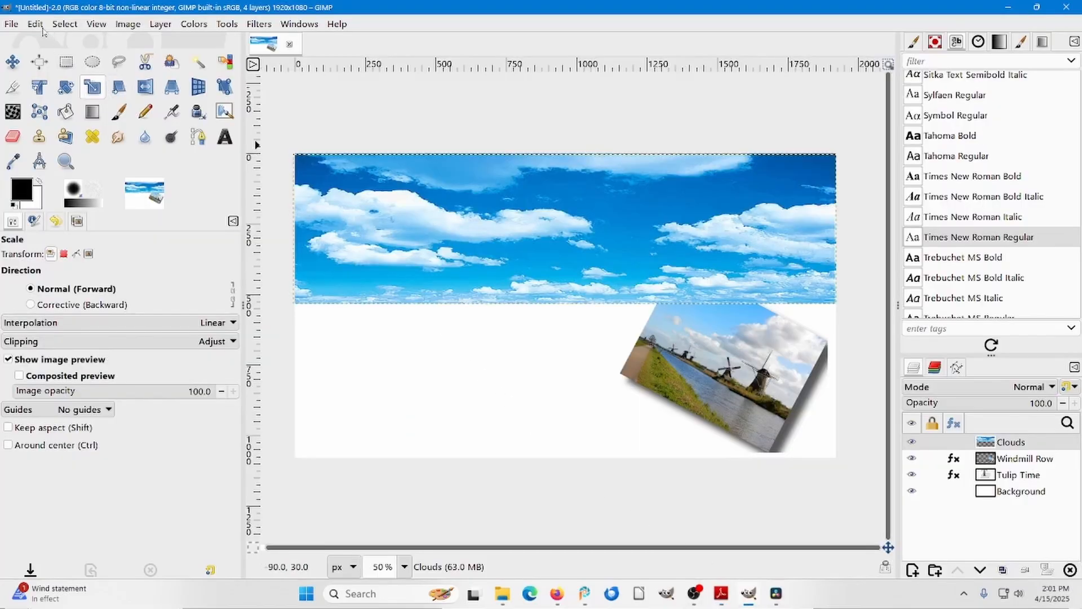
click(37, 26)
mouse_move(77, 187)
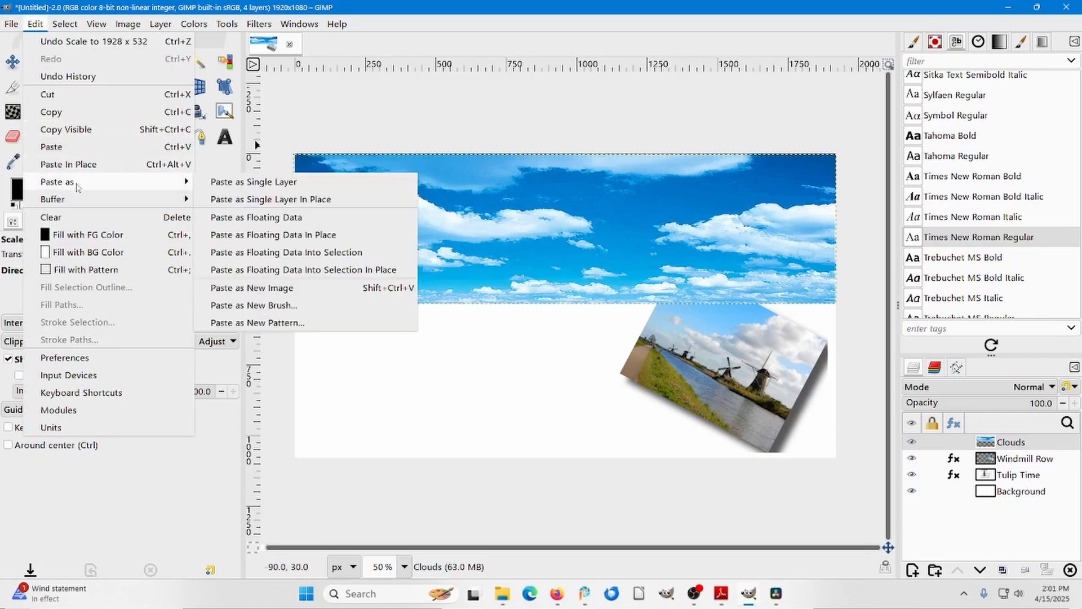
click(240, 184)
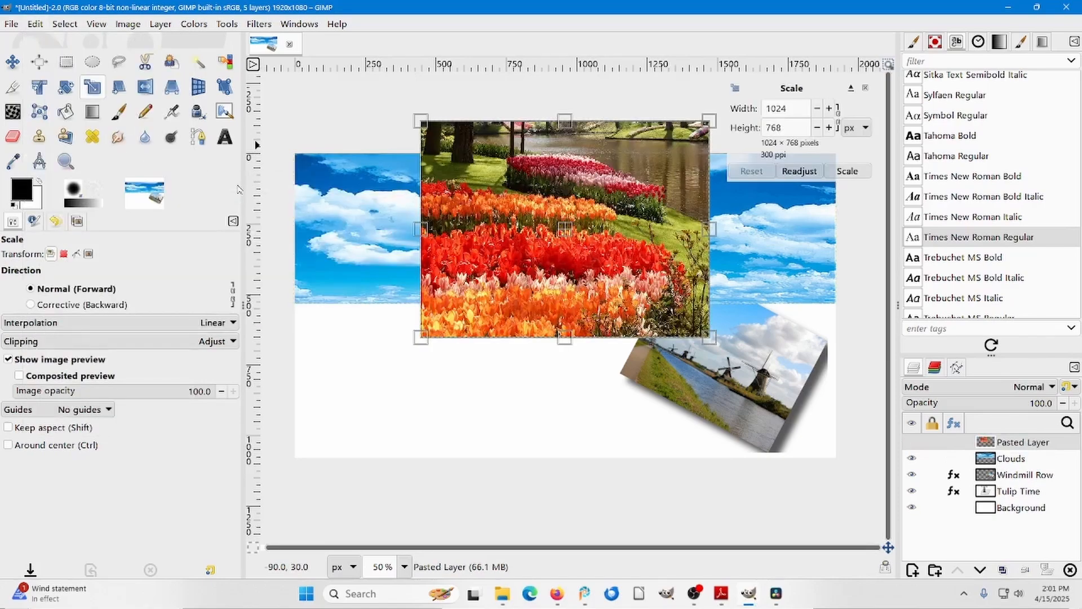
double_click(1015, 443)
text(Tulip Garden)
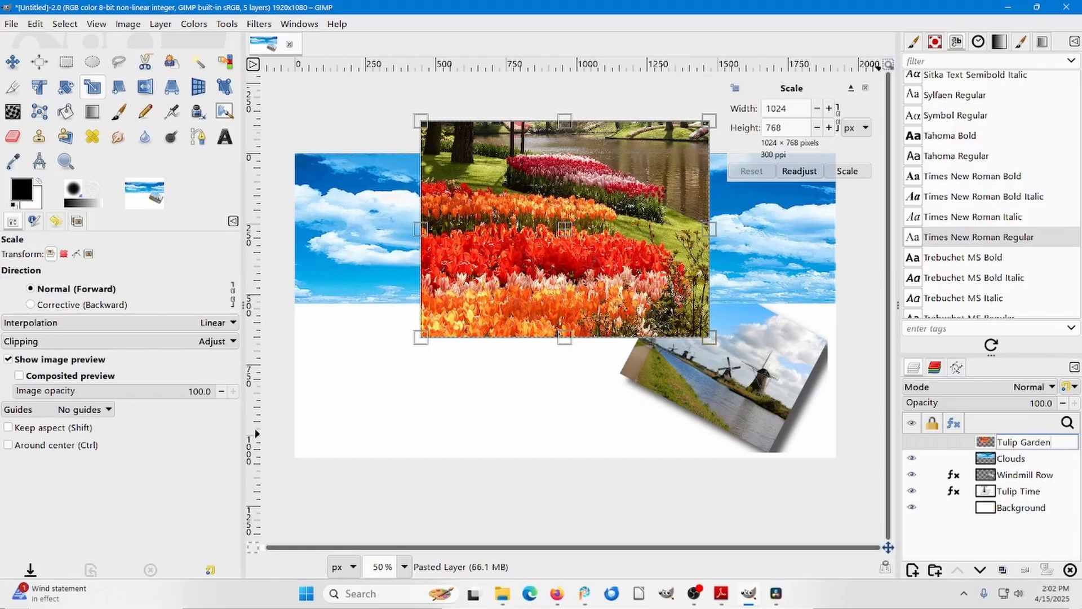
key(Return)
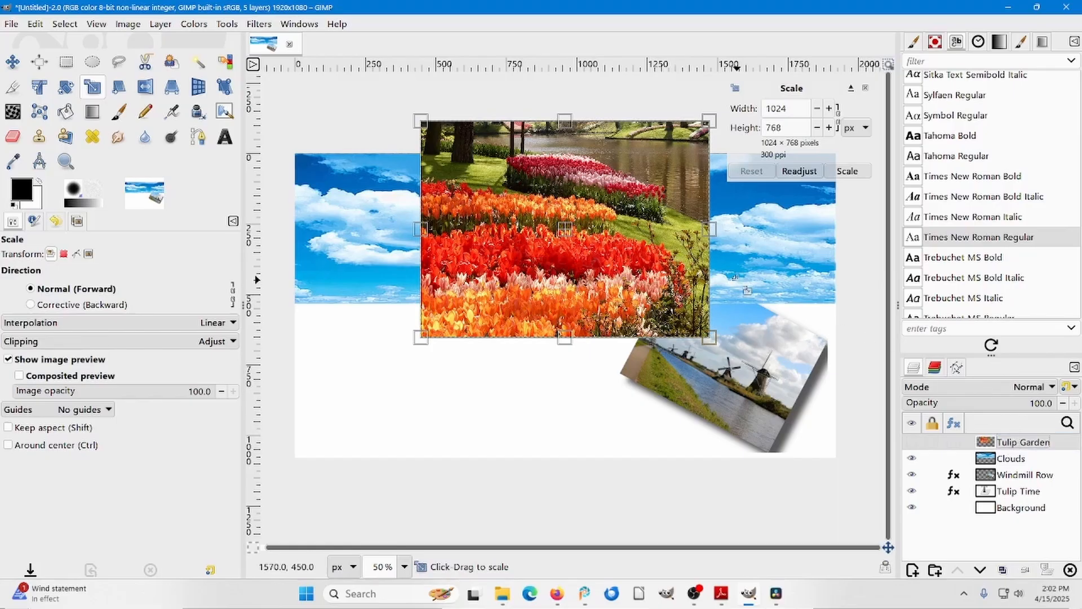
Move the Tulip Garden layer down until its lower edge meets the bottom edge of the canvas.
click(13, 61)
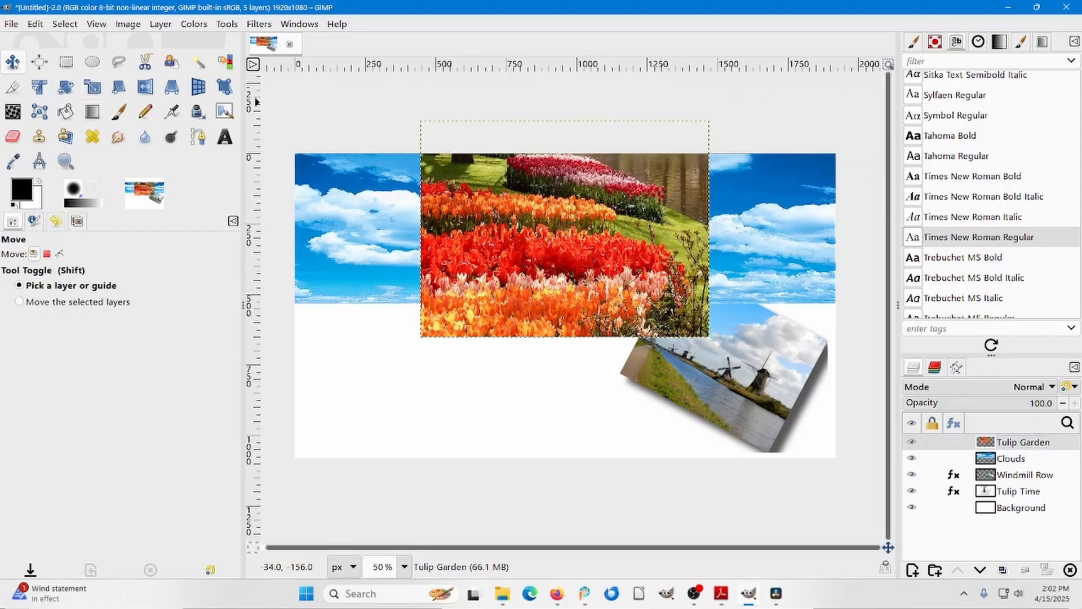
drag(512, 227, 526, 339)
drag(526, 341, 527, 339)
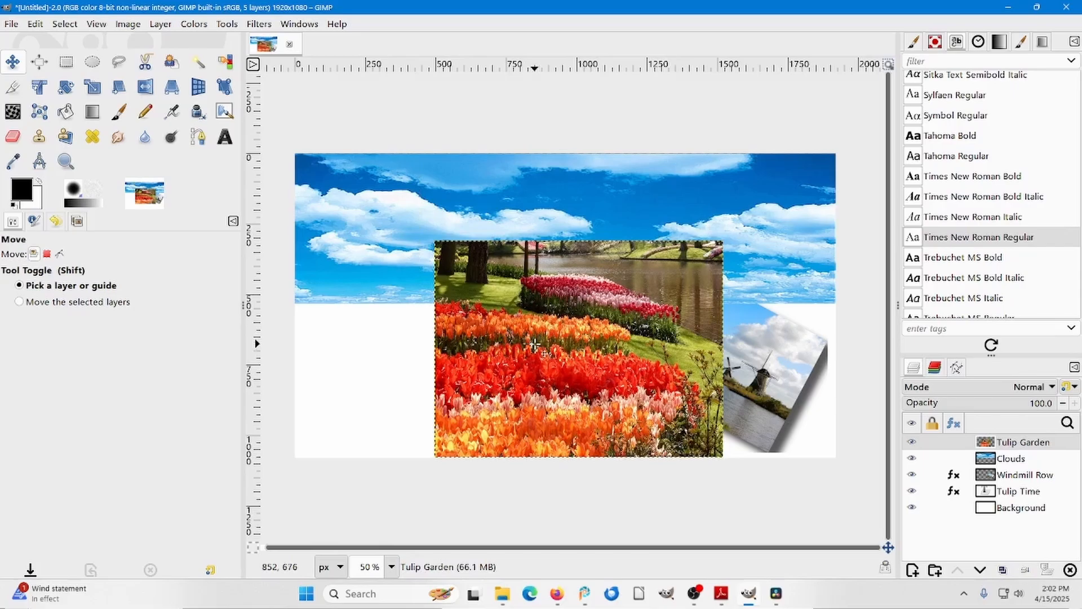
Scale the Tulip Garden layer to about 1926 × 560 px so it fills the canvas below the clouds across its full width.
click(94, 89)
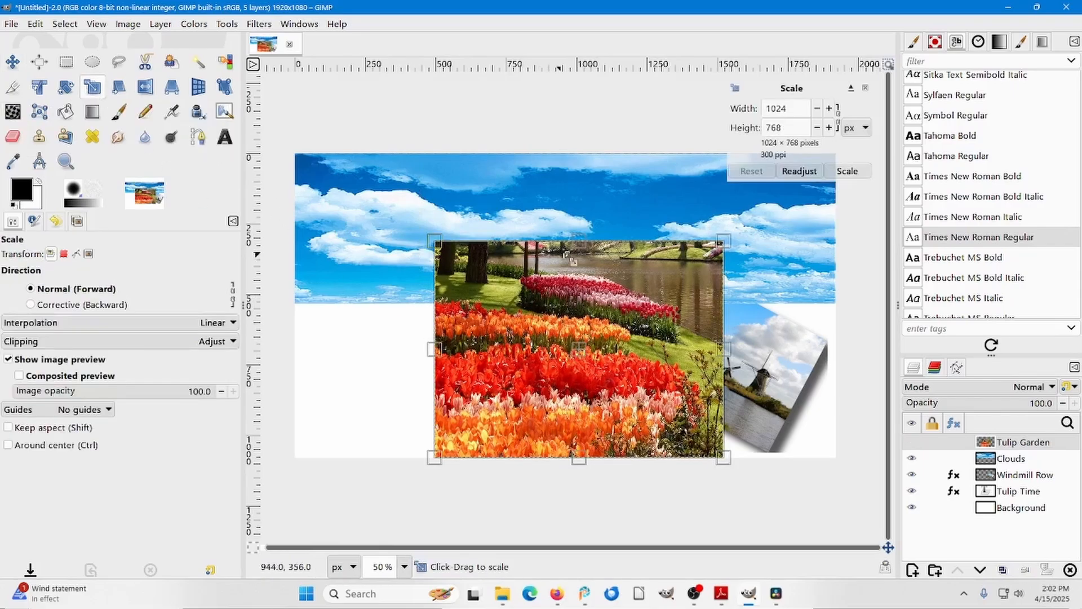
drag(576, 240, 578, 304)
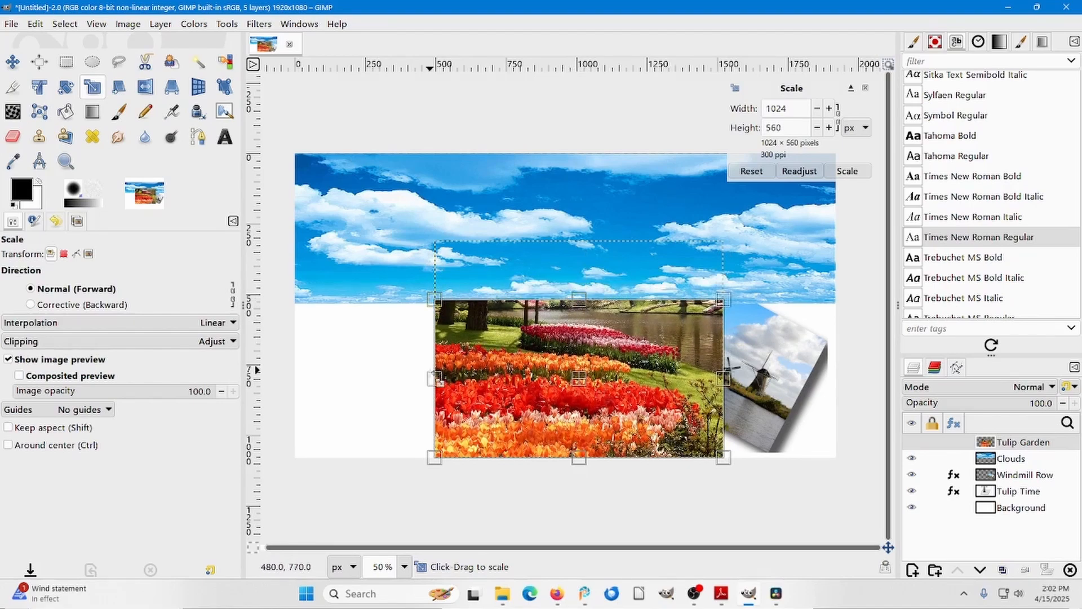
drag(435, 378, 293, 379)
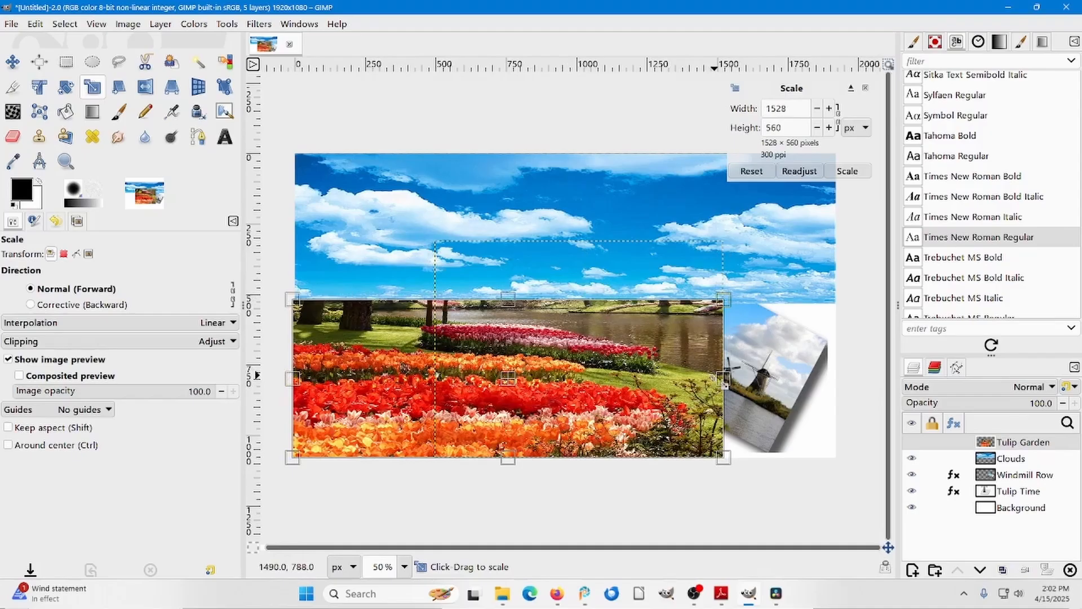
drag(722, 376, 833, 383)
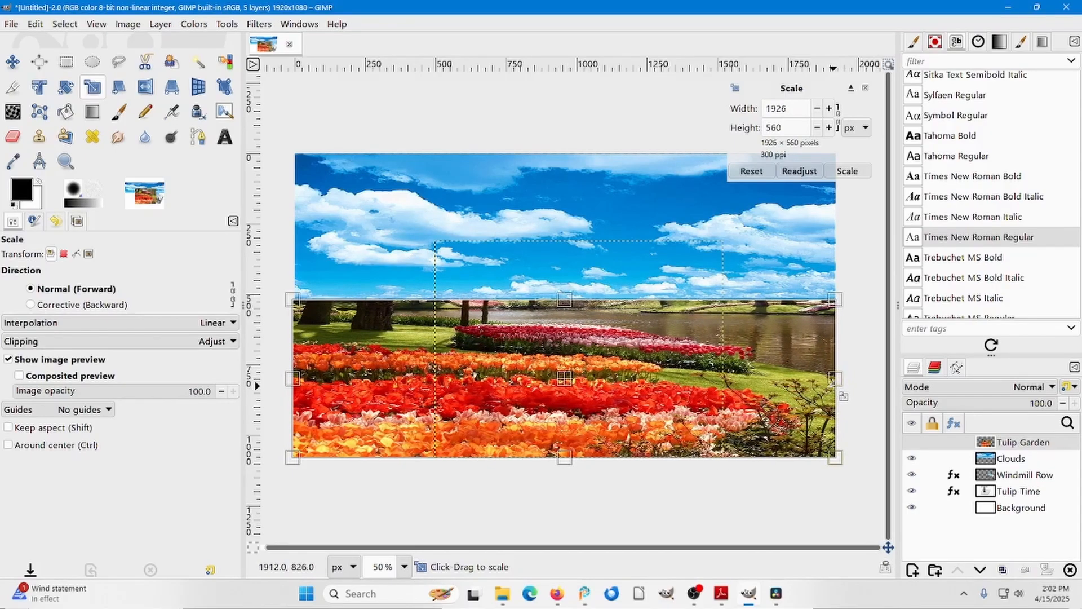
click(855, 172)
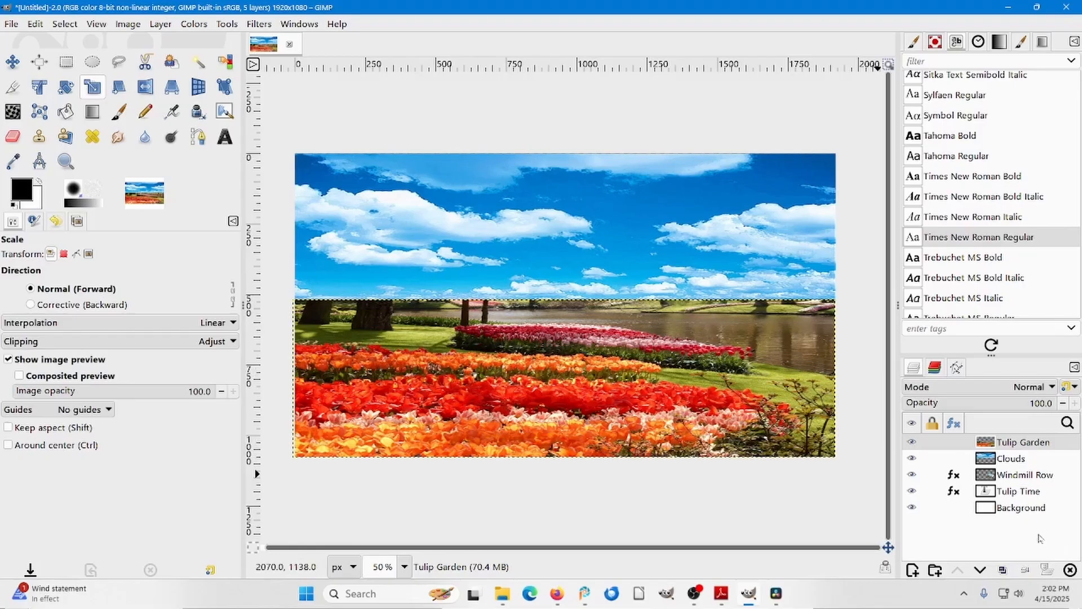
Raise the Tulip Time text layer to the top of the layer stack, above Tulip Garden.
click(1027, 492)
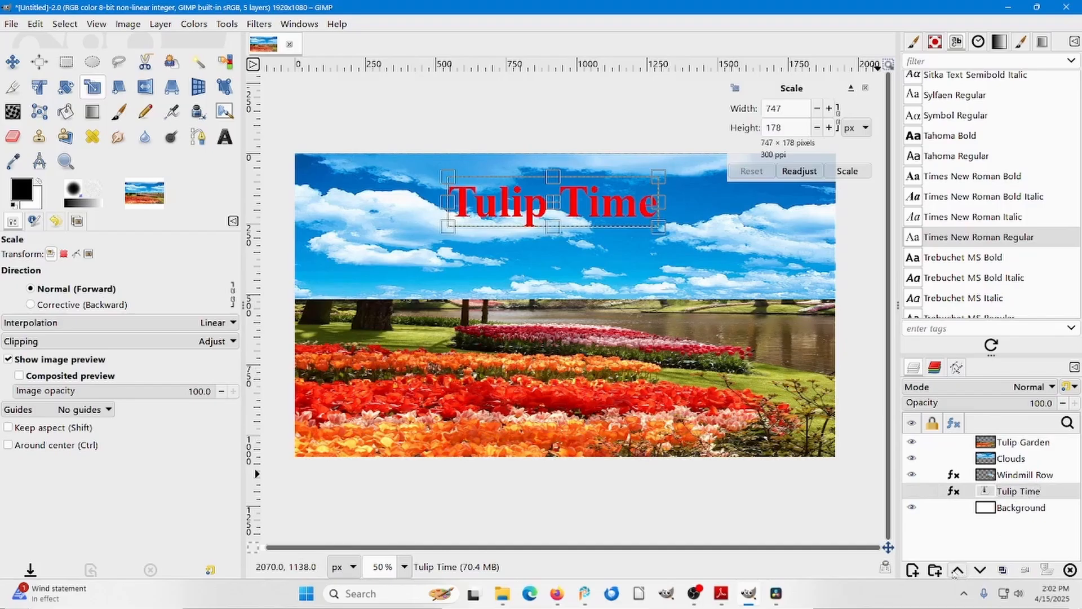
click(956, 571)
click(955, 571)
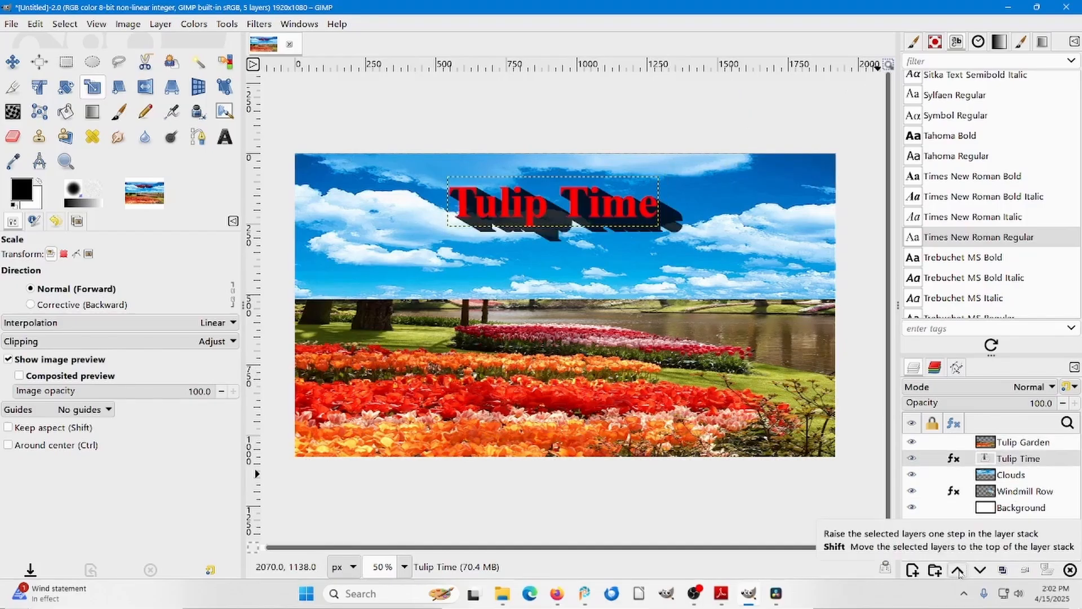
click(958, 571)
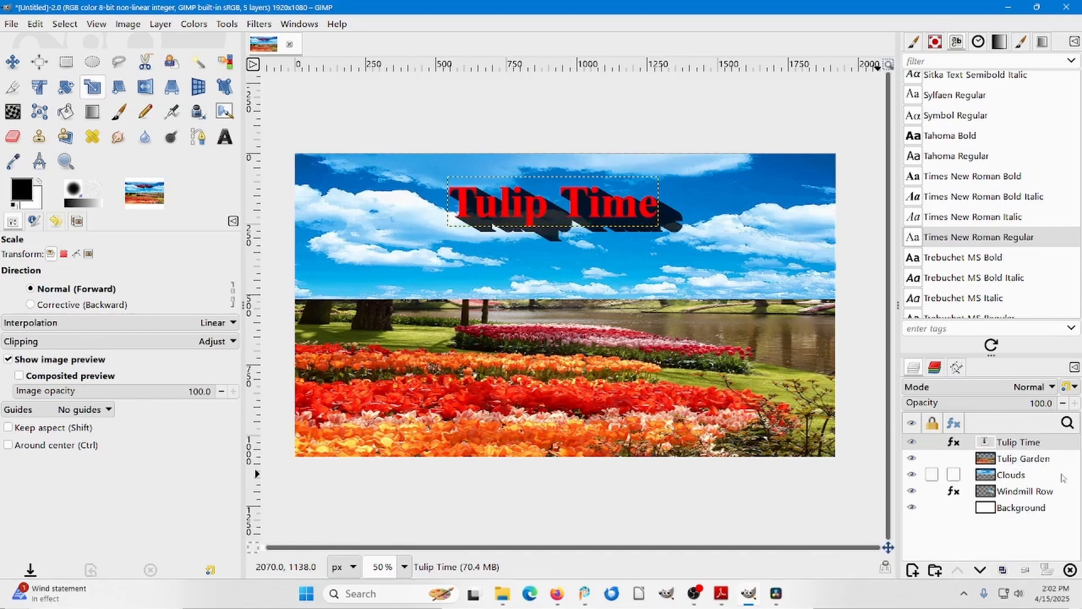
Raise the Windmill Row layer two levels in the layer stack, placing it above Tulip Garden and below Tulip Time.
click(991, 494)
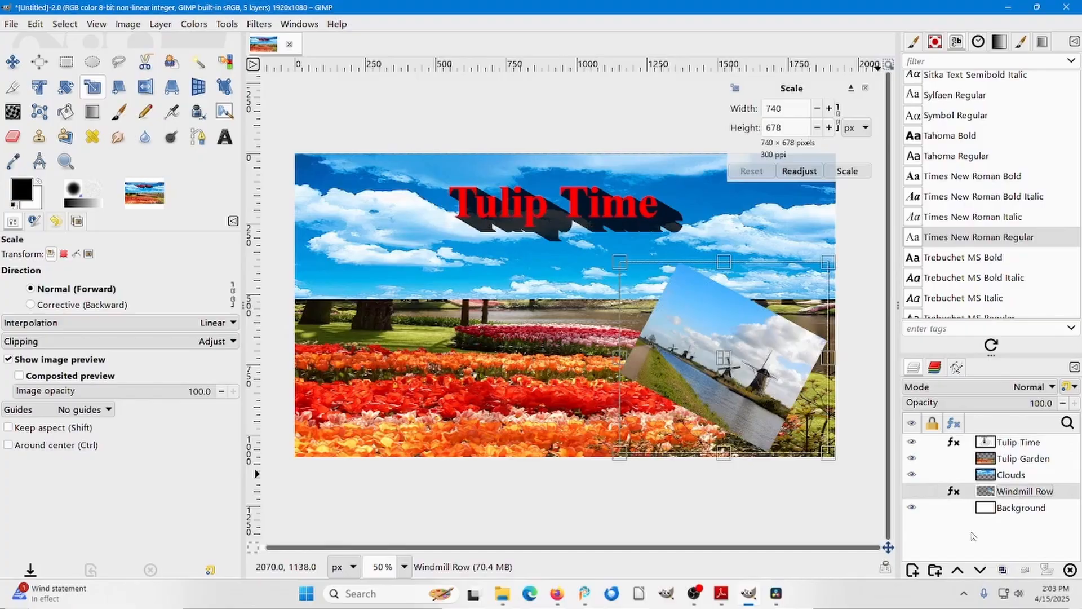
click(959, 571)
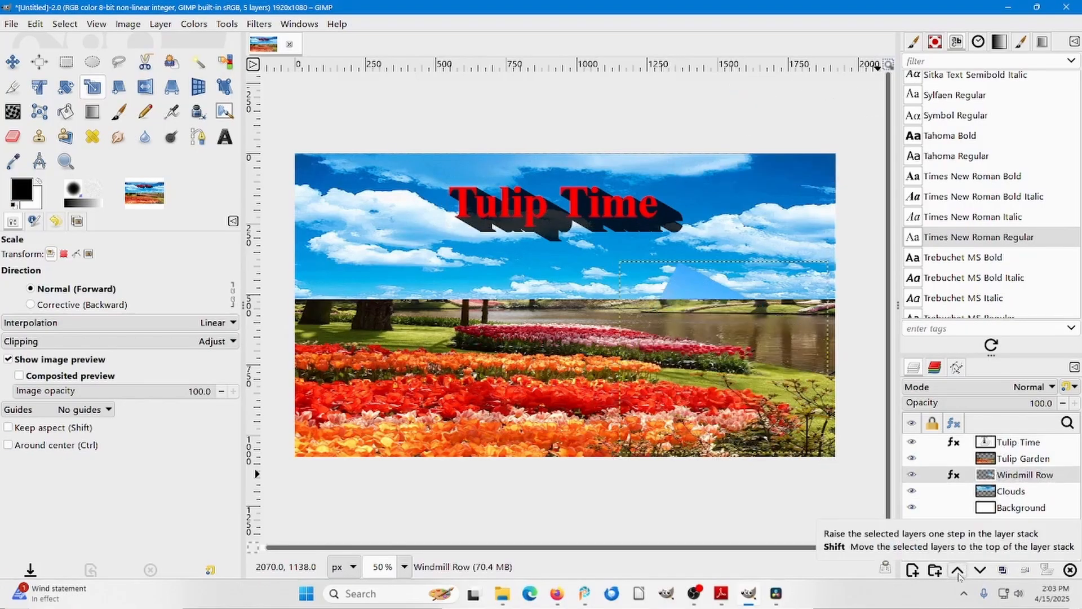
click(958, 571)
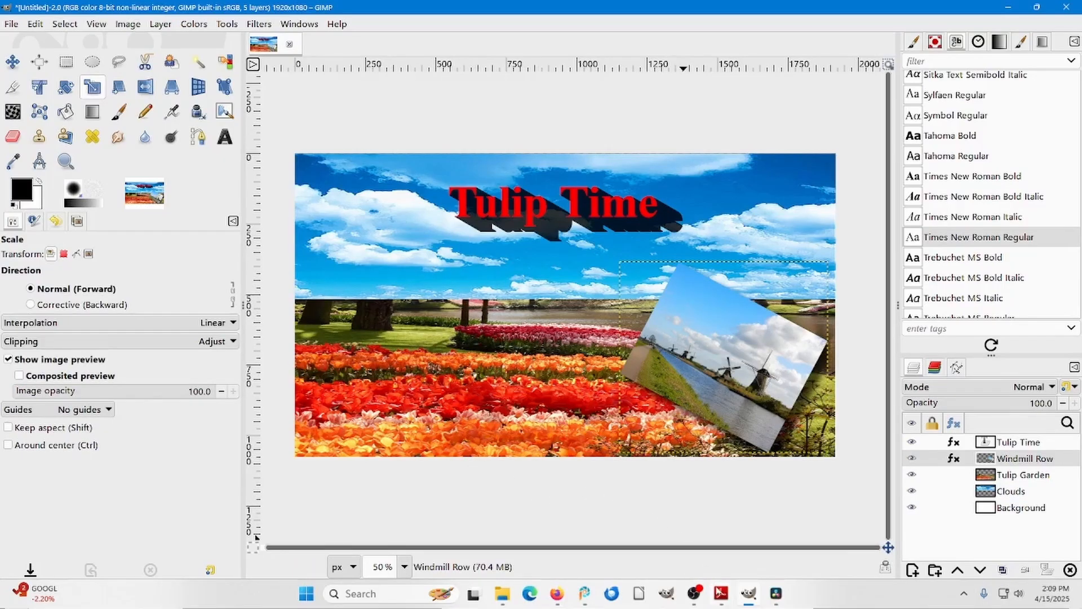
Switch to the Sample Book PDF in Adobe Reader and copy the Figure 23, Tulip 1 picture.
mouse_move(722, 592)
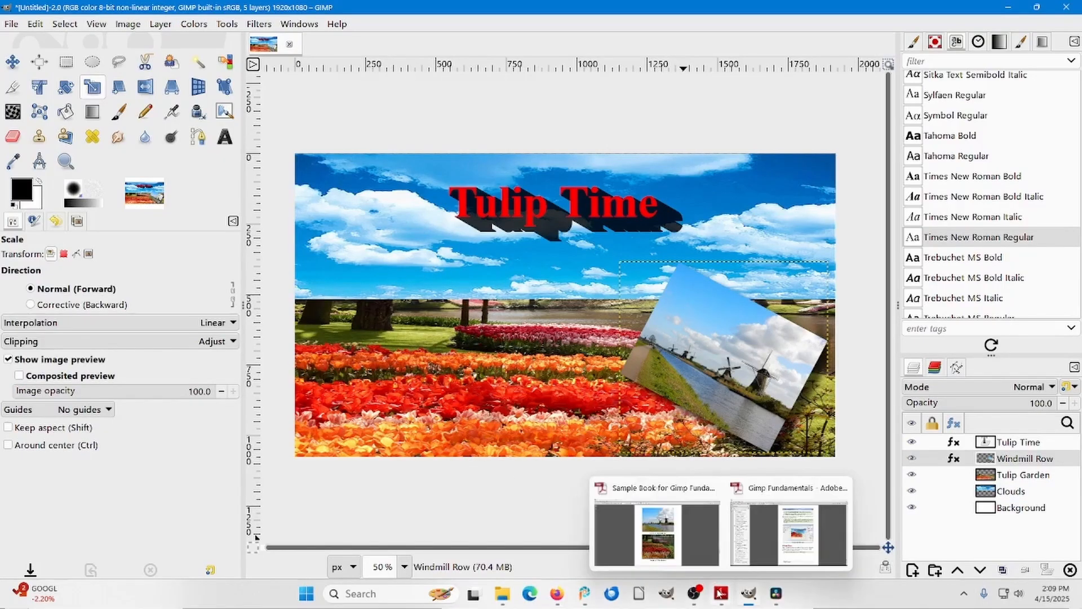
click(705, 553)
scroll(704, 552, down, 3)
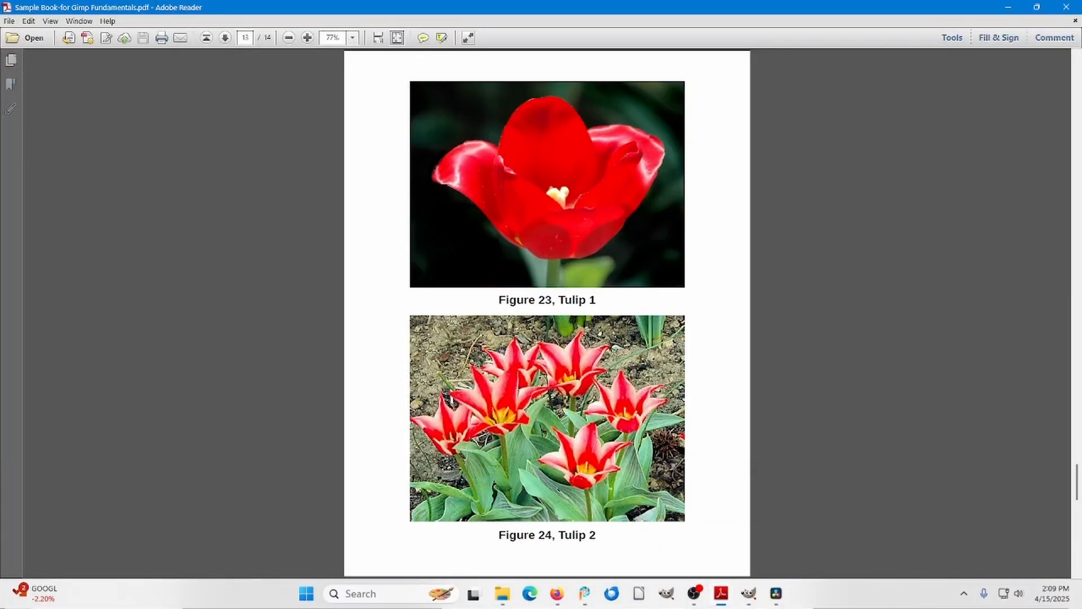
click(540, 219)
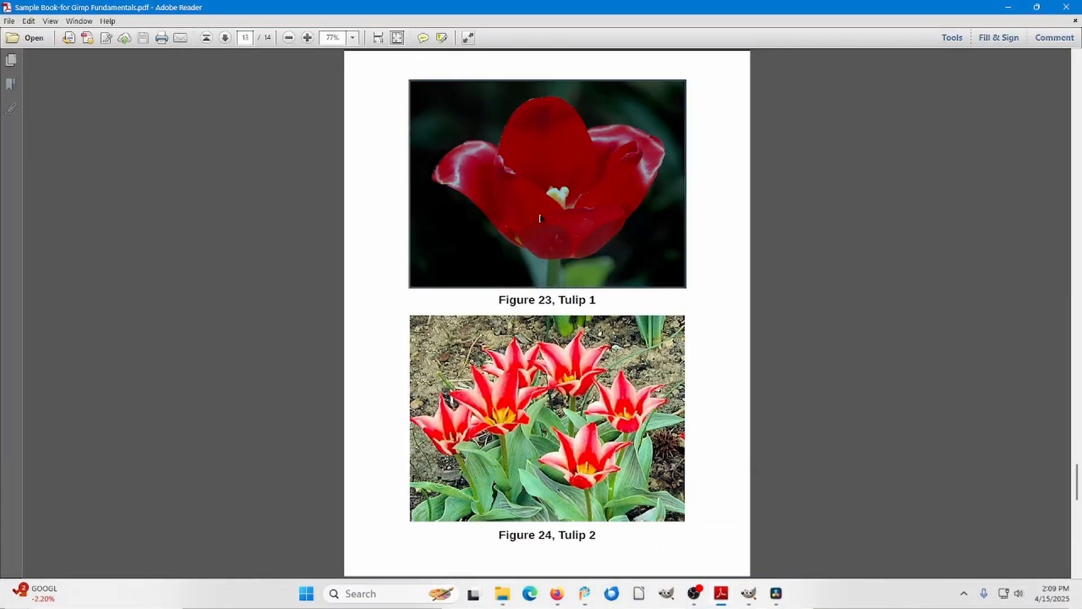
right_click(540, 218)
click(565, 225)
Return to GIMP, paste the copied tulip as a new image and fuzzy-select the dark background around the flower.
click(749, 593)
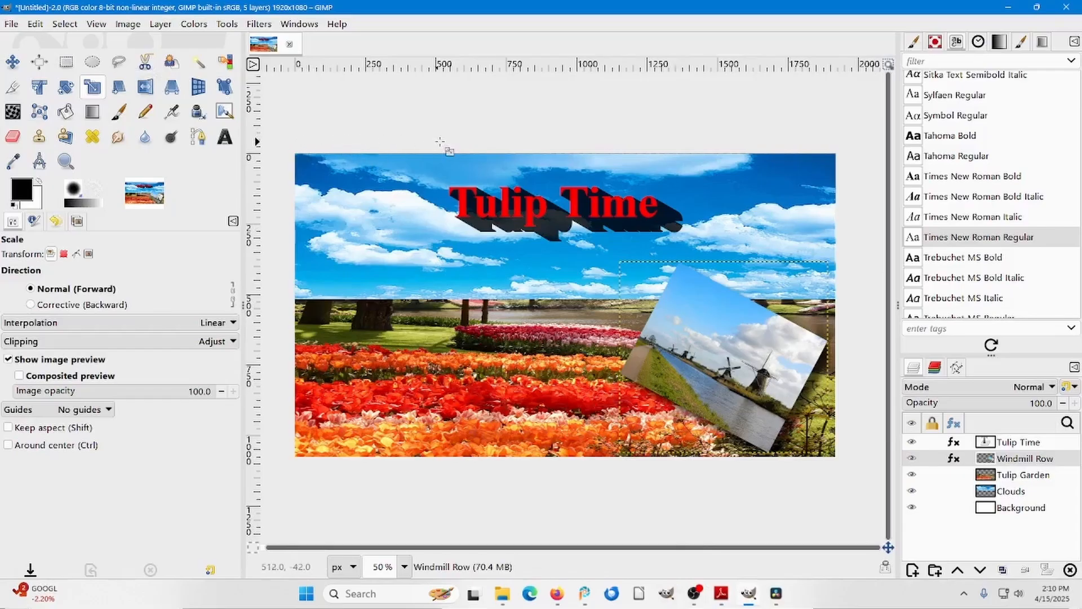
key(ctrl)
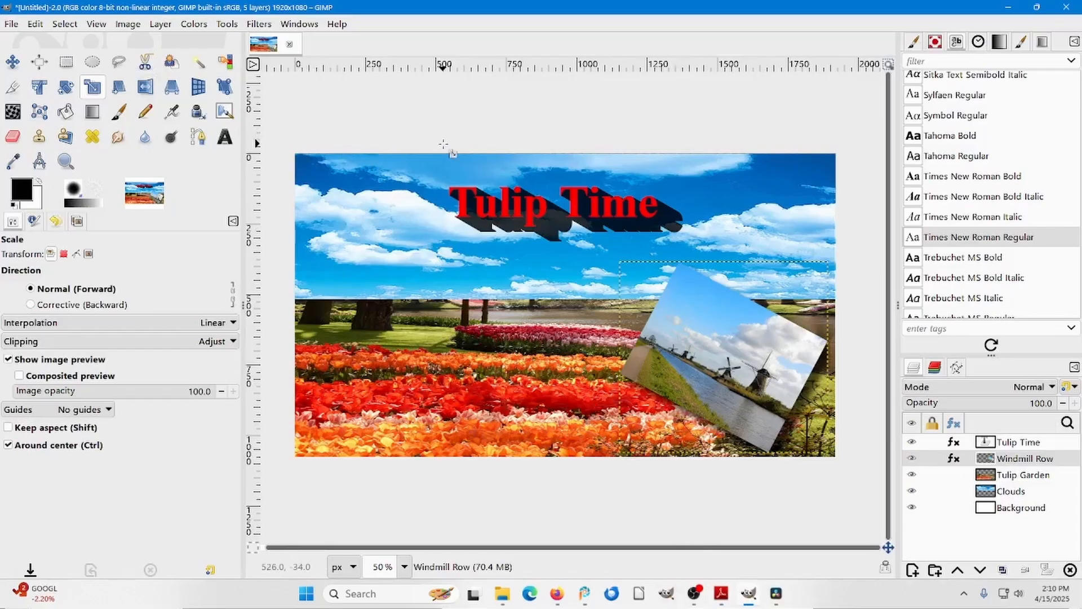
key(ctrl+shift+v)
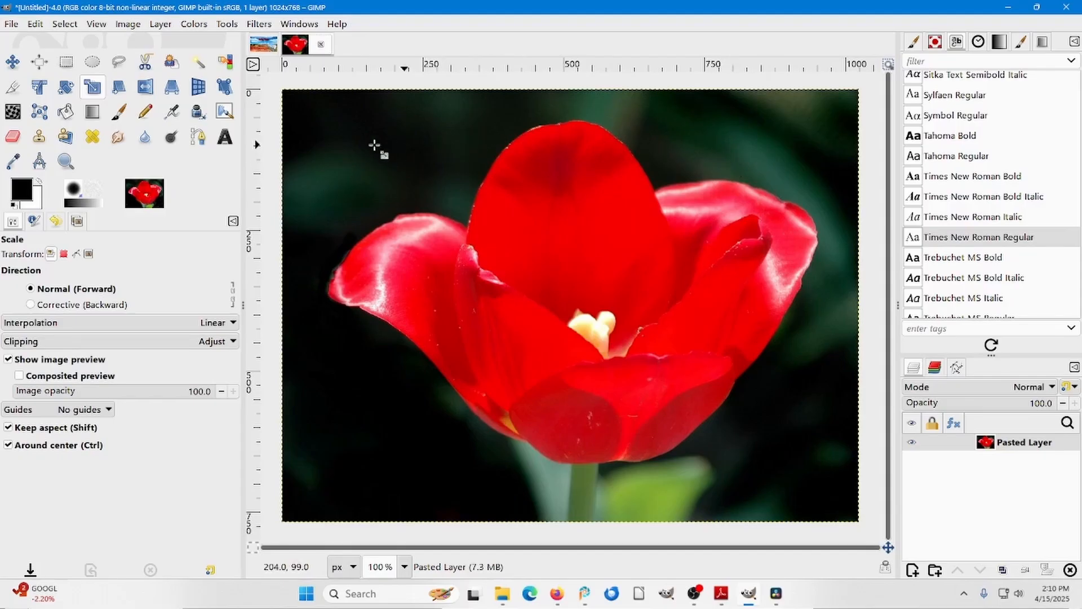
click(198, 63)
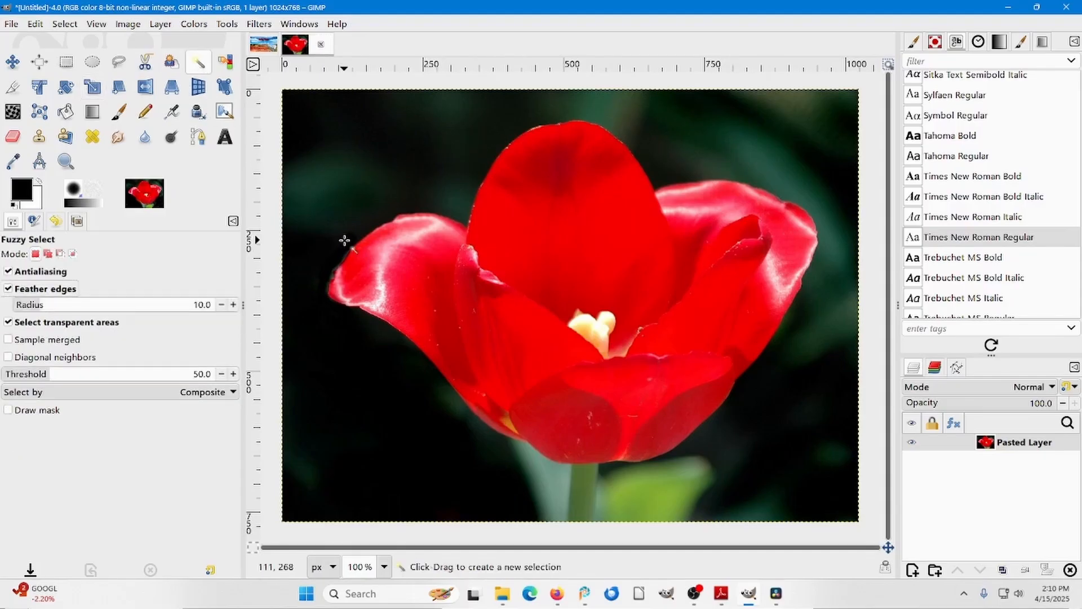
click(372, 173)
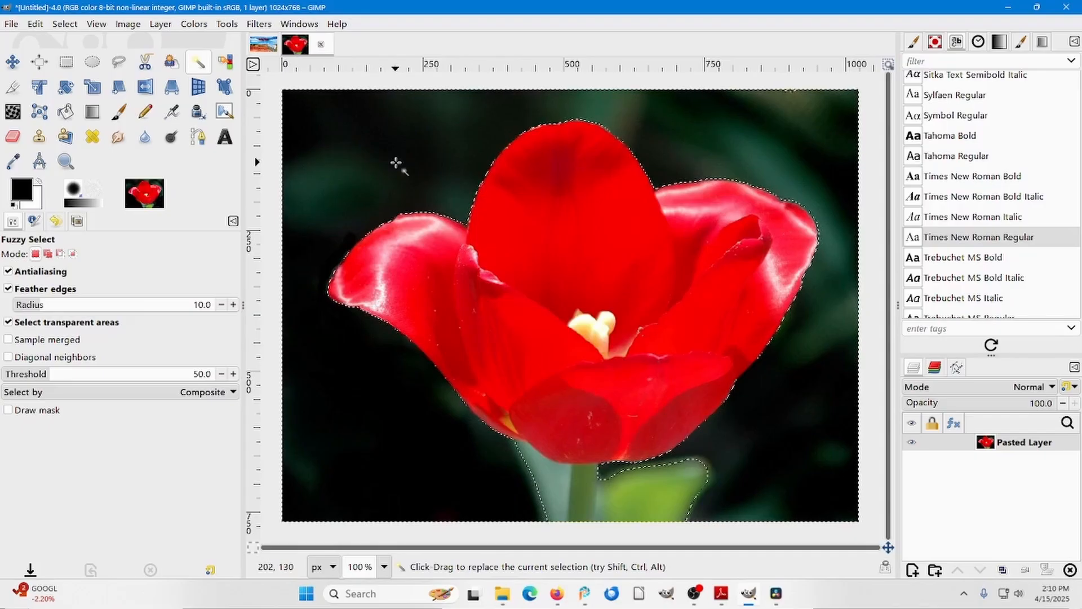
Try to copy the selected area of the tulip picture and paste it as a single layer into the Tulip Time image.
key(ctrl)
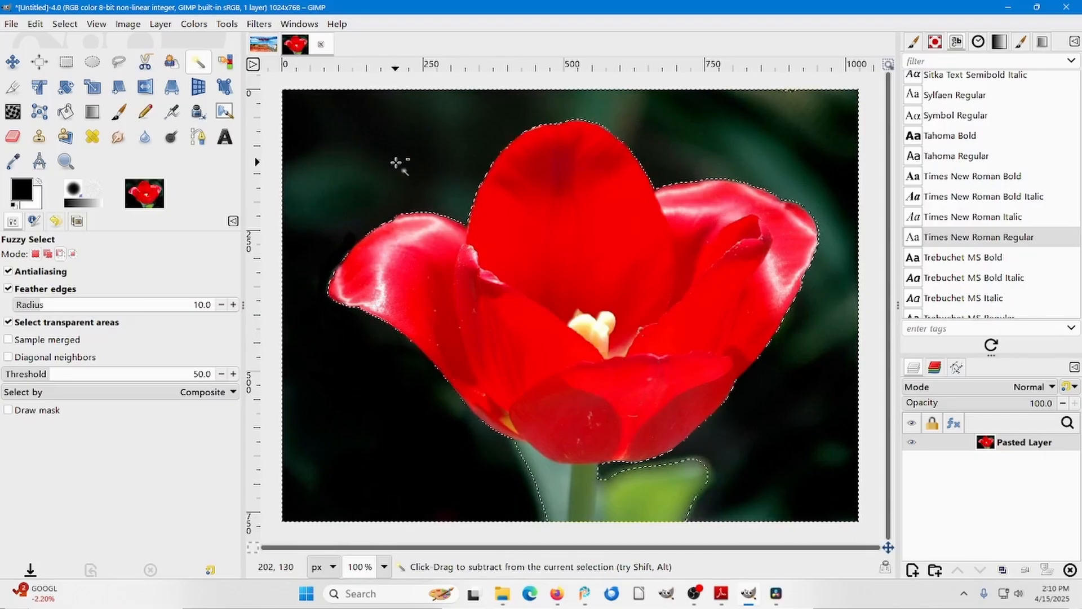
key(ctrl+c)
click(258, 44)
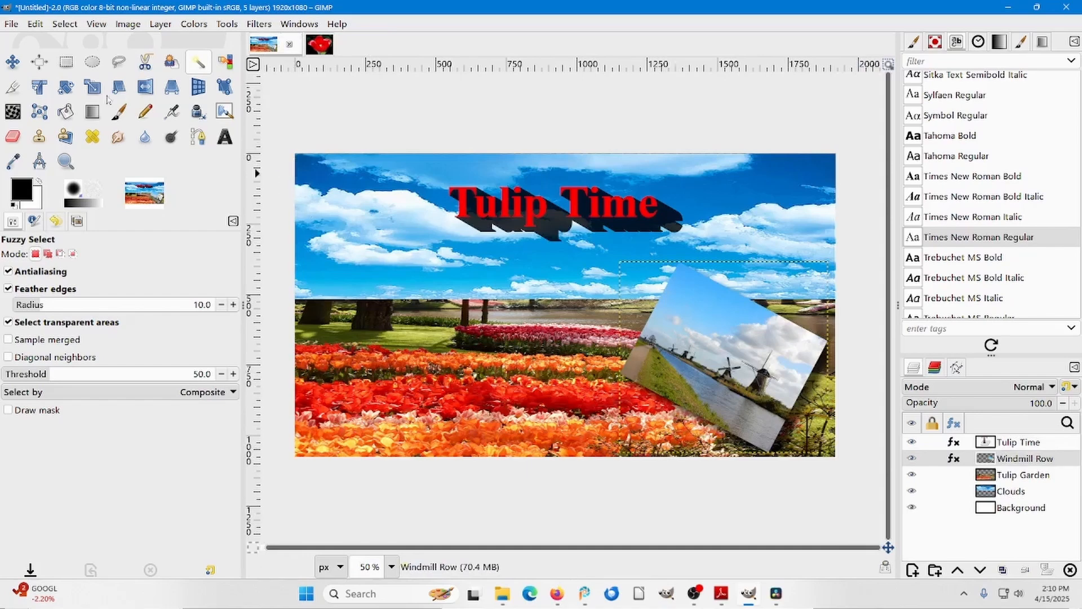
click(33, 24)
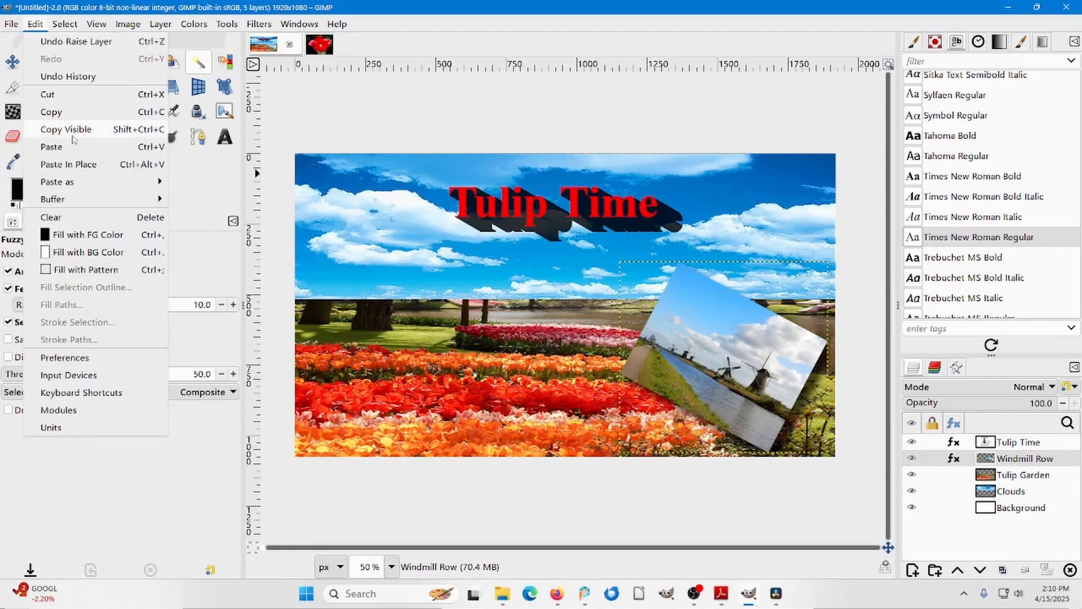
mouse_move(84, 182)
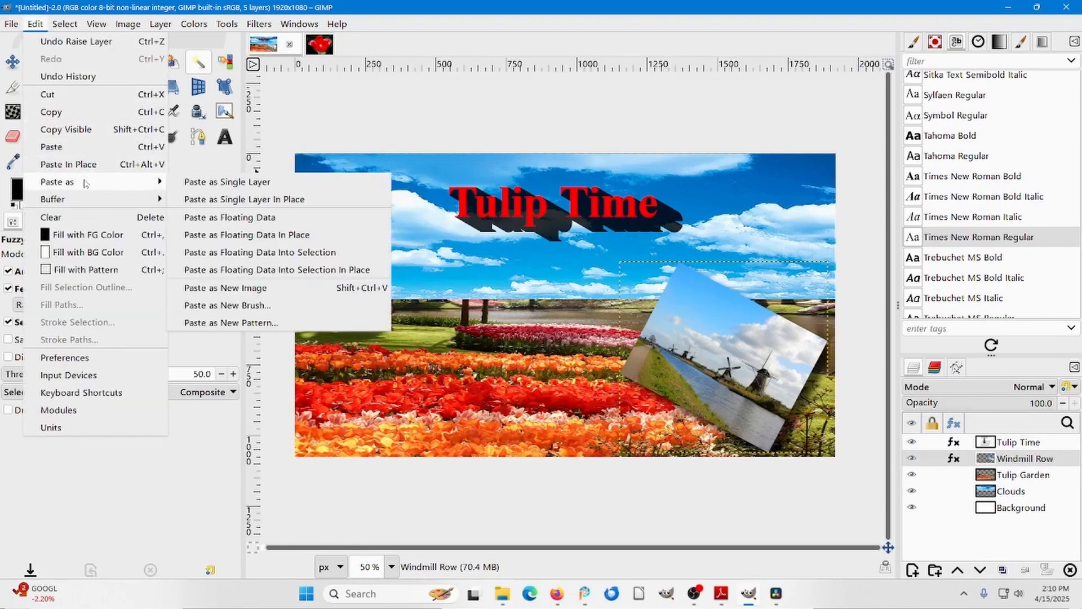
click(220, 181)
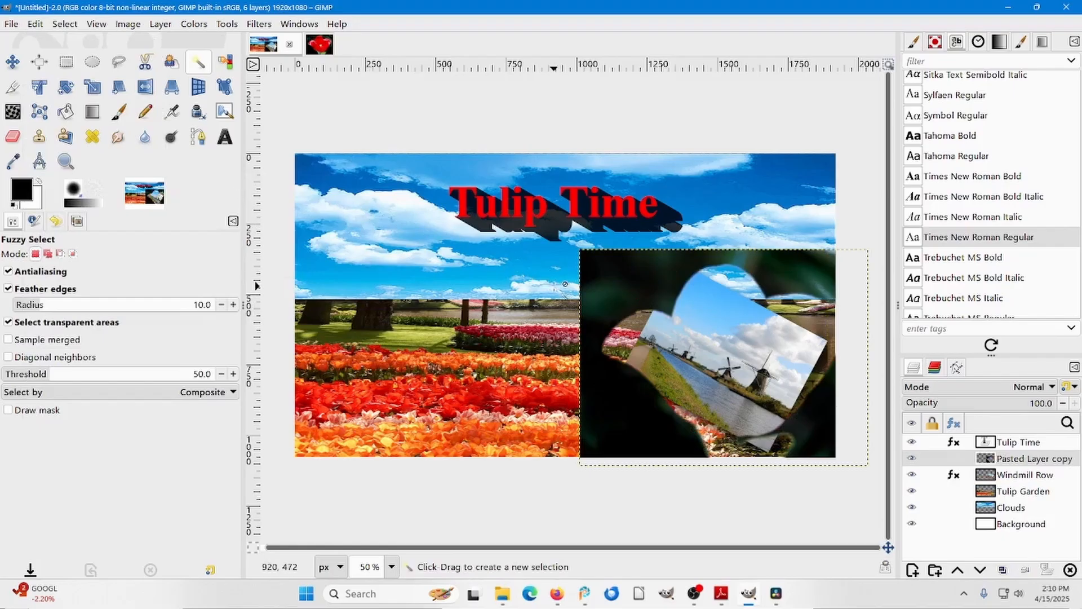
In the tulip picture, invert the selection so it covers the flower, and copy the selected flower.
key(ctrl+Page_Down)
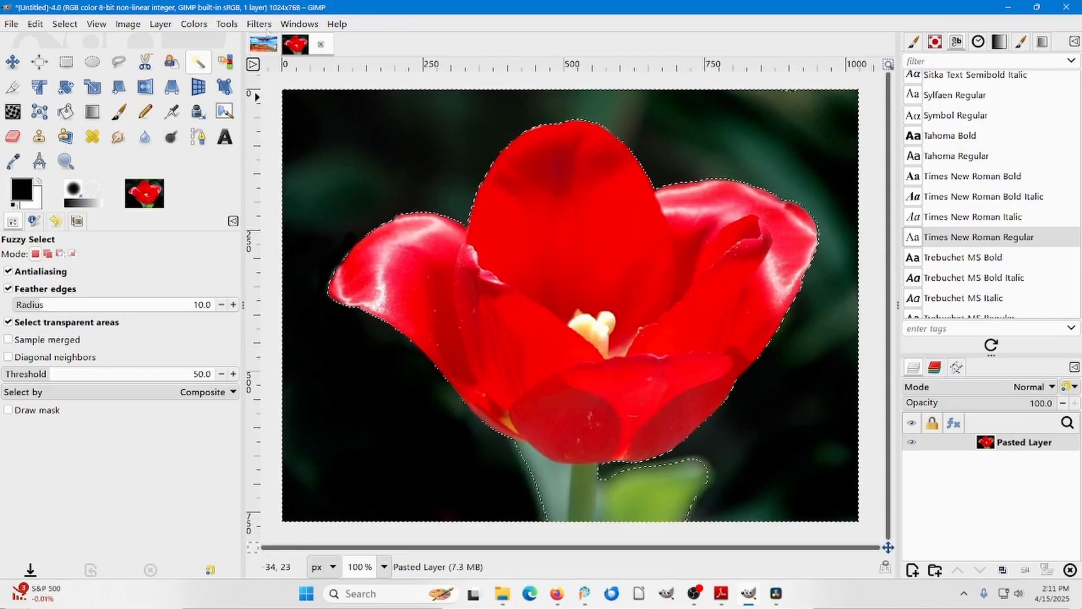
click(65, 24)
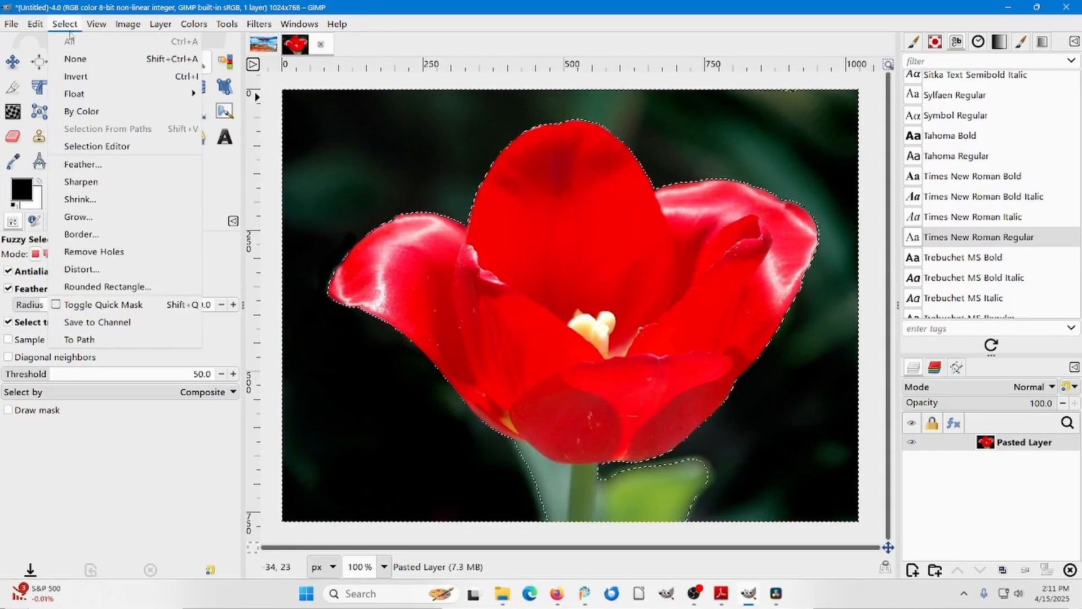
click(88, 82)
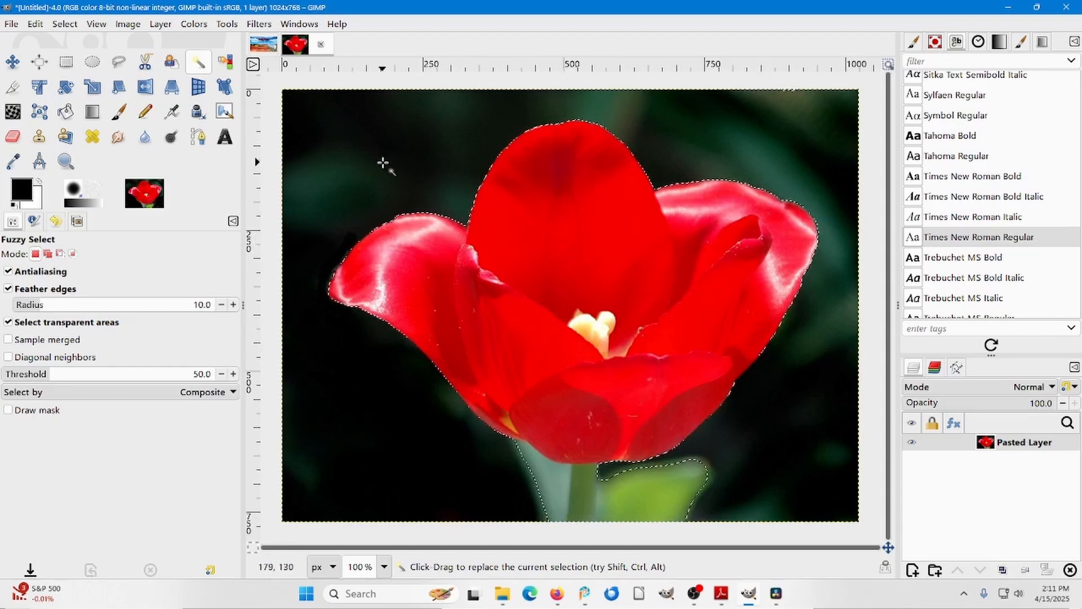
key(ctrl)
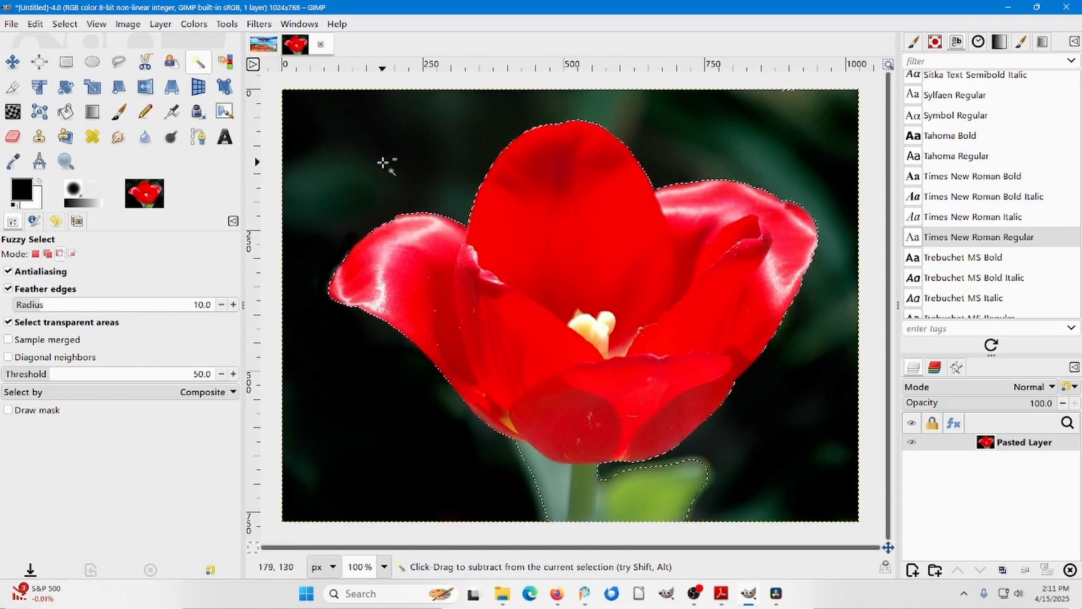
key(ctrl+c)
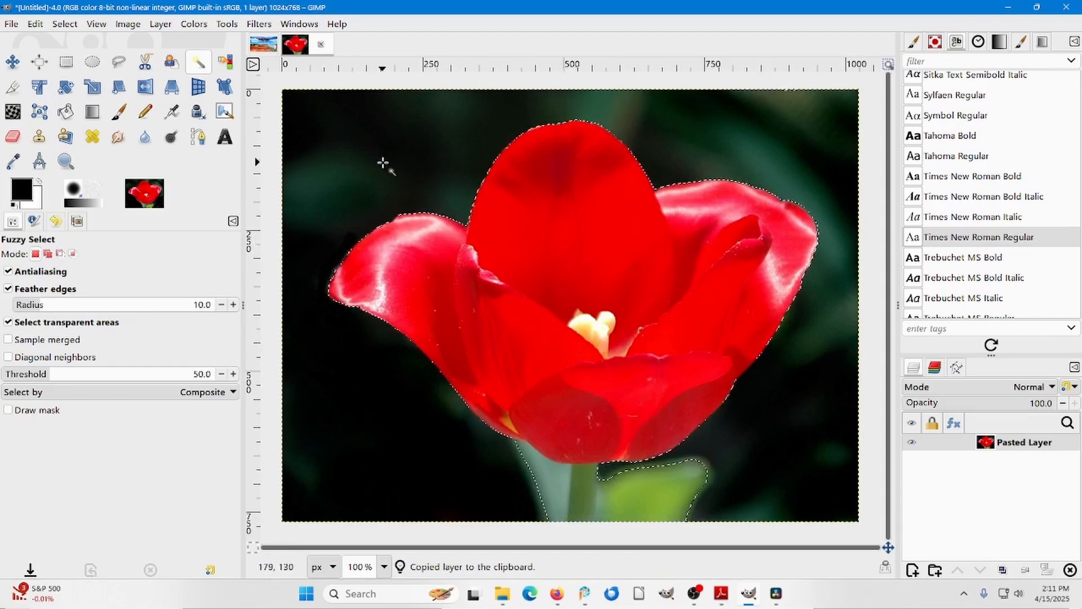
Paste the copied flower as a single layer in the Tulip Time image and move it to the canvas's left half.
click(265, 44)
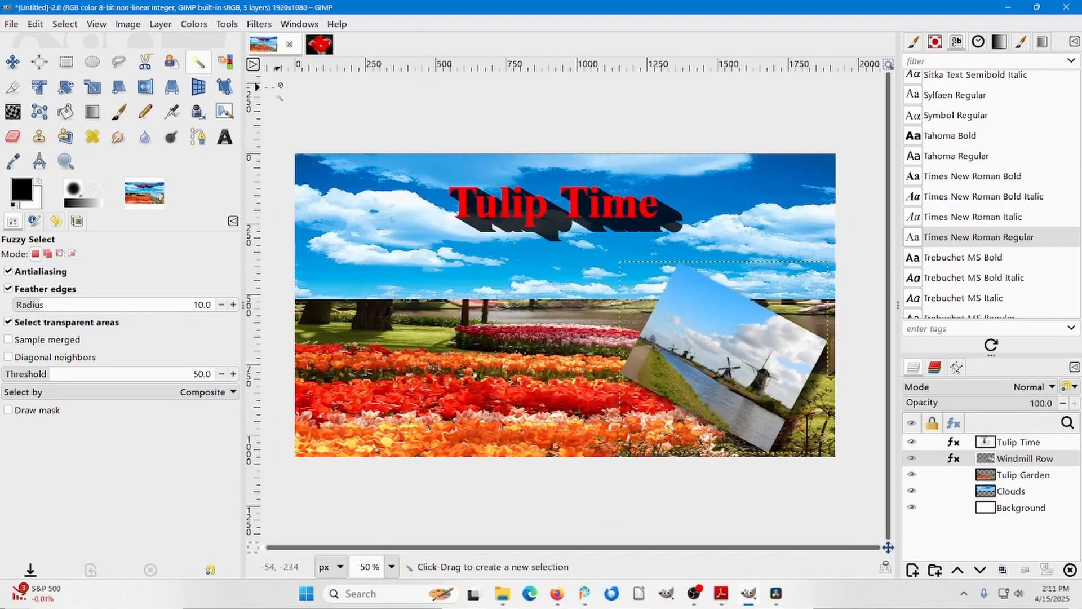
click(37, 25)
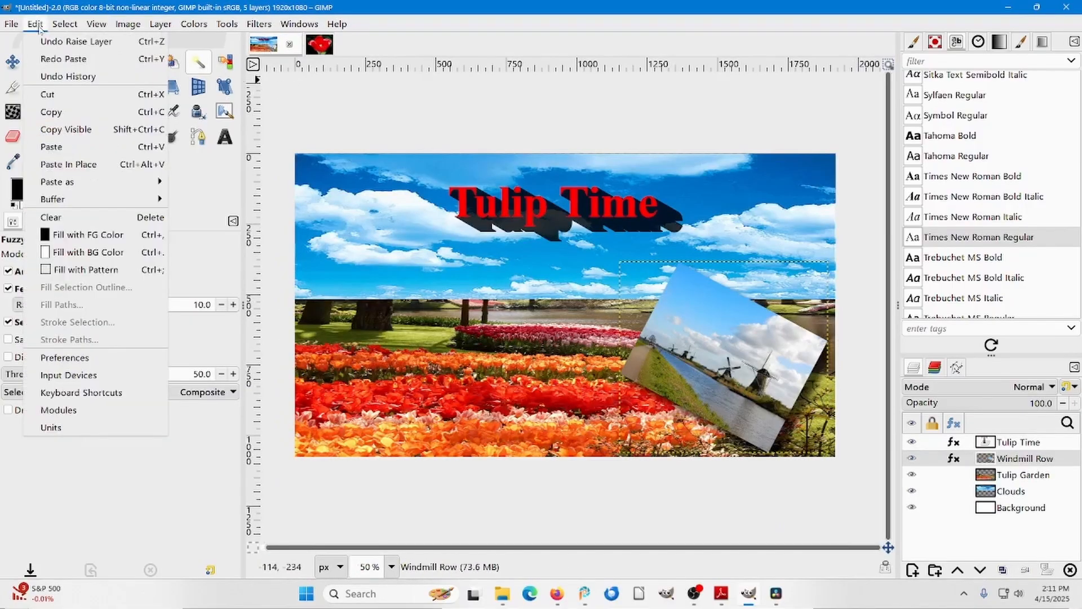
mouse_move(65, 181)
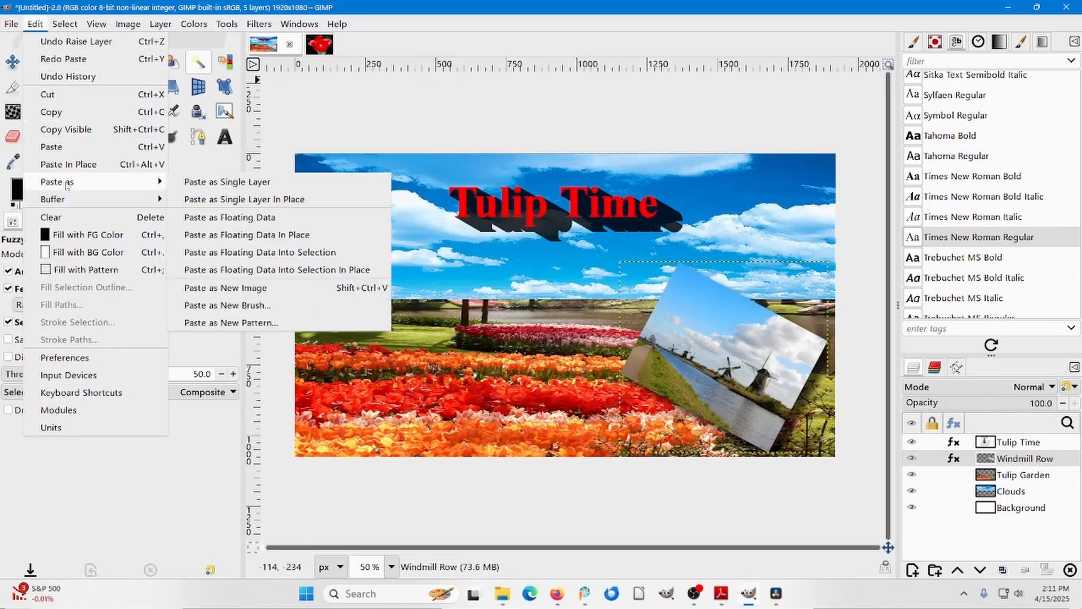
click(192, 183)
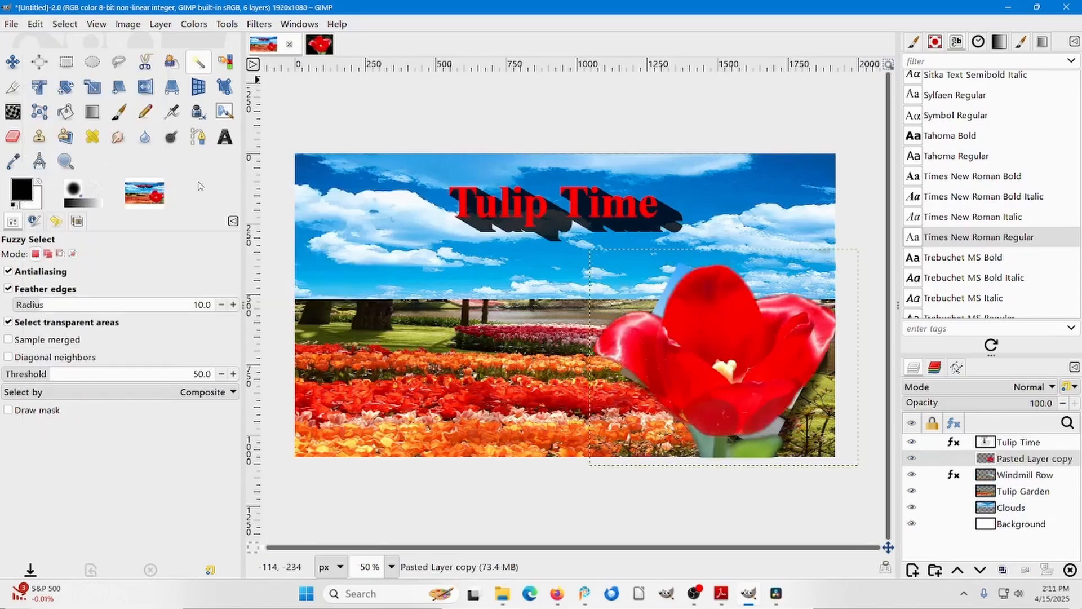
click(13, 62)
drag(676, 340, 401, 298)
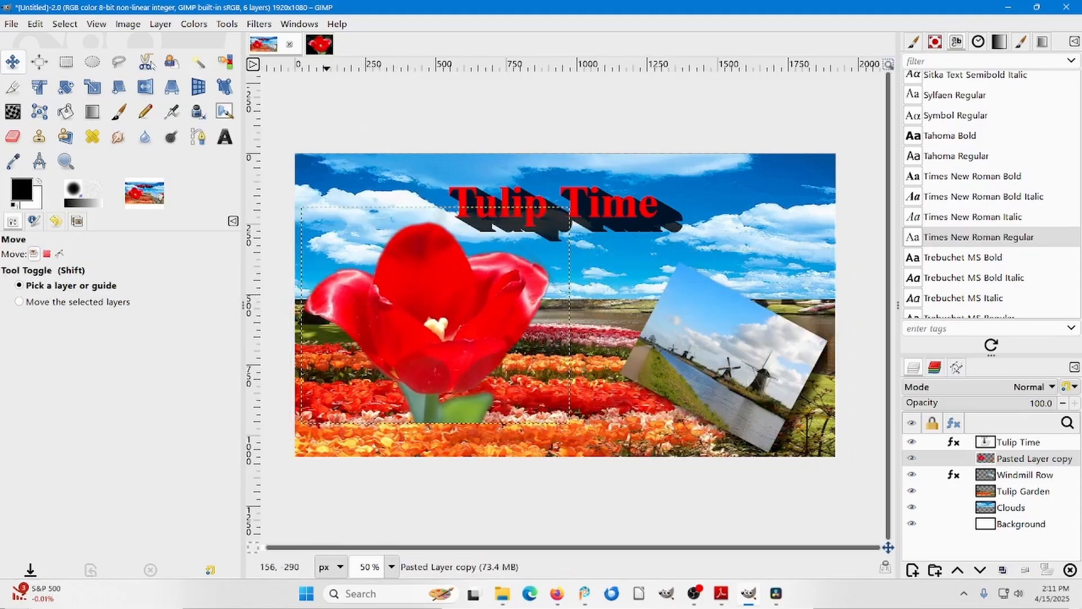
Scale the pasted flower layer down to slightly over half its size with the aspect kept, and move it over the upper-left tulip beds.
click(92, 86)
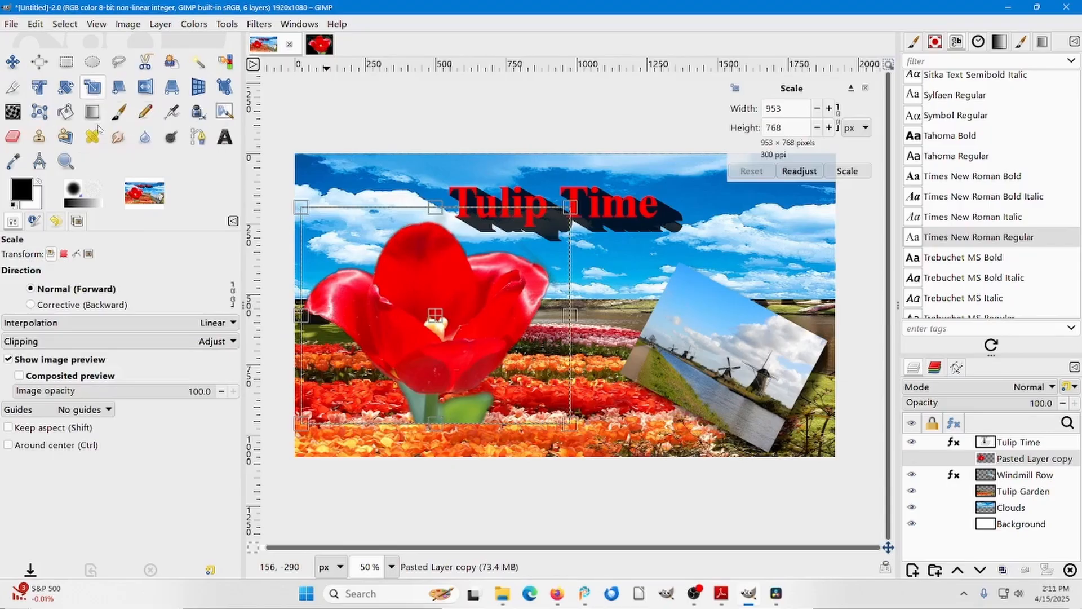
click(9, 427)
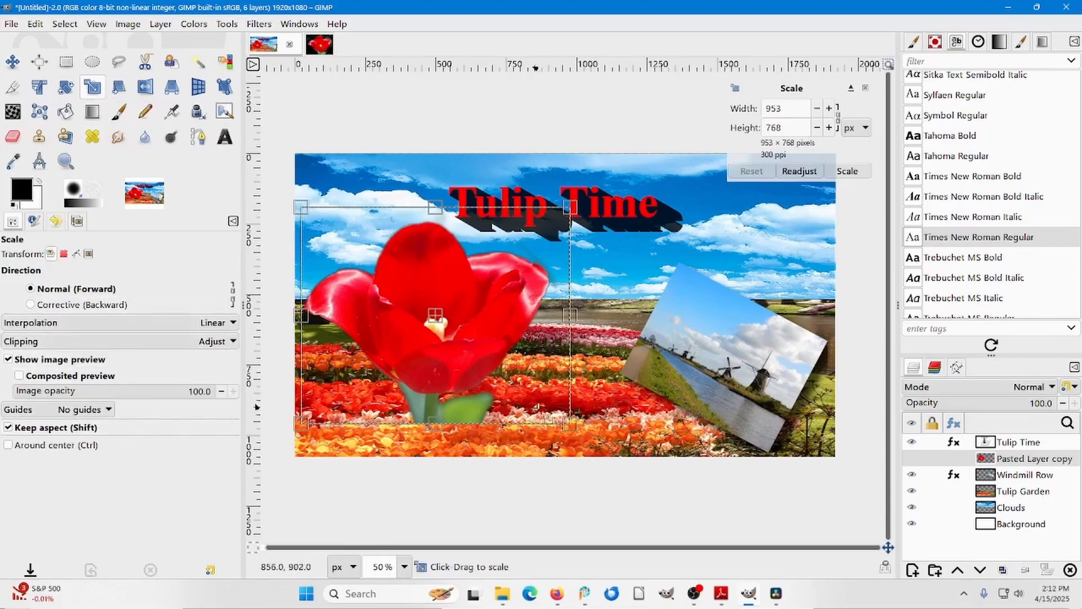
drag(579, 435, 456, 331)
key(Return)
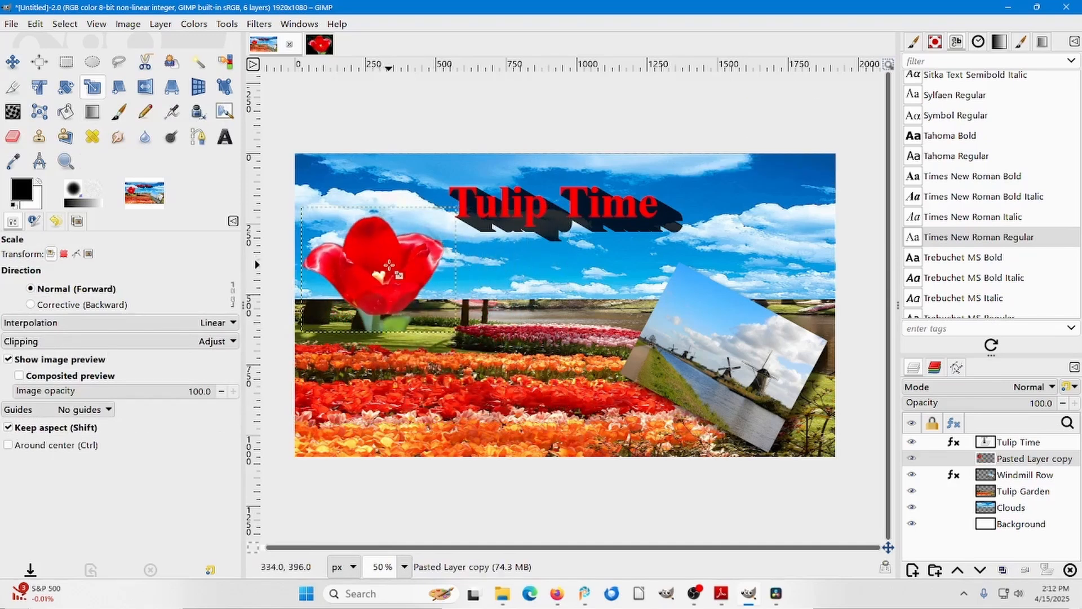
click(12, 61)
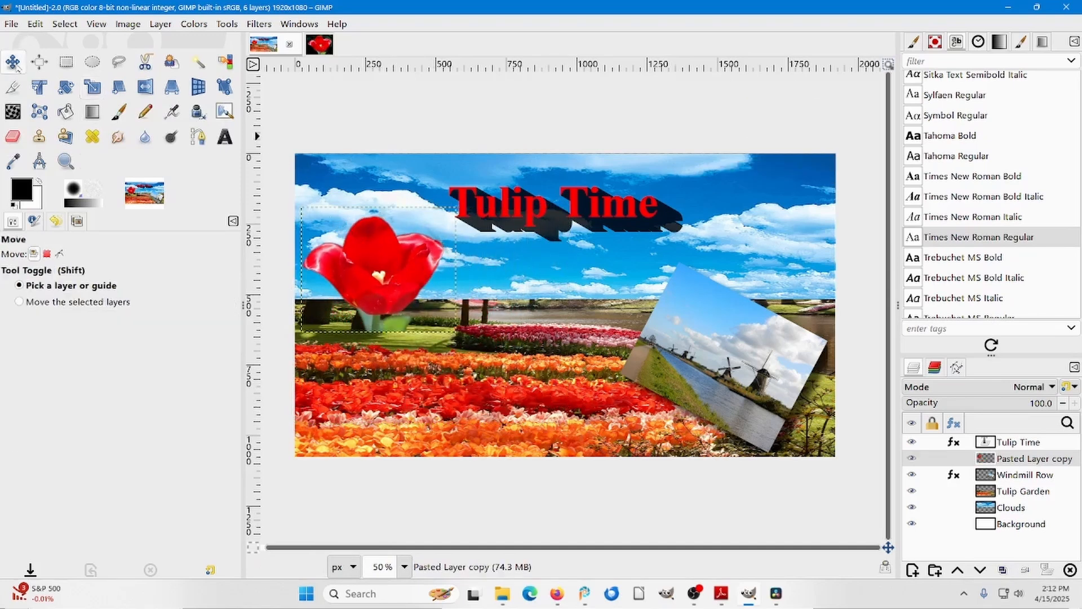
drag(390, 273, 415, 298)
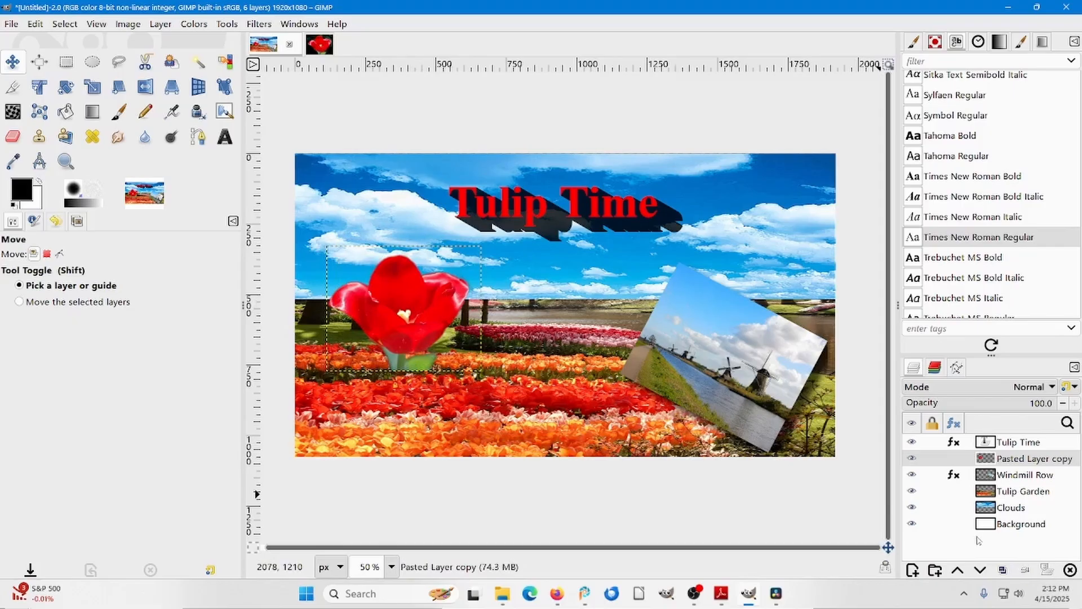
Rename the pasted flower layer Big Tulip.
double_click(1024, 460)
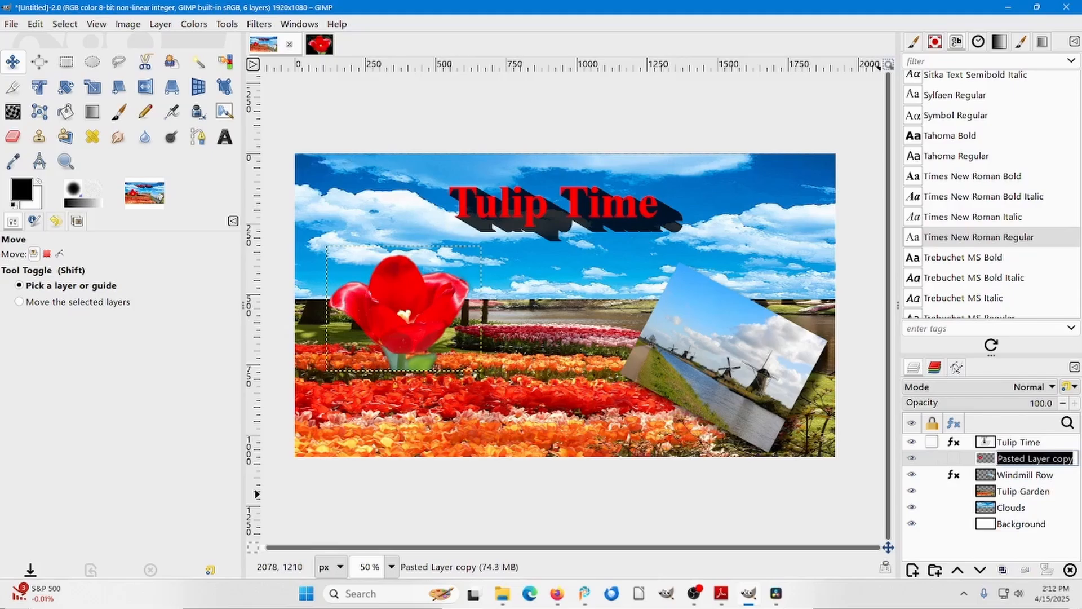
text(Big Tulip)
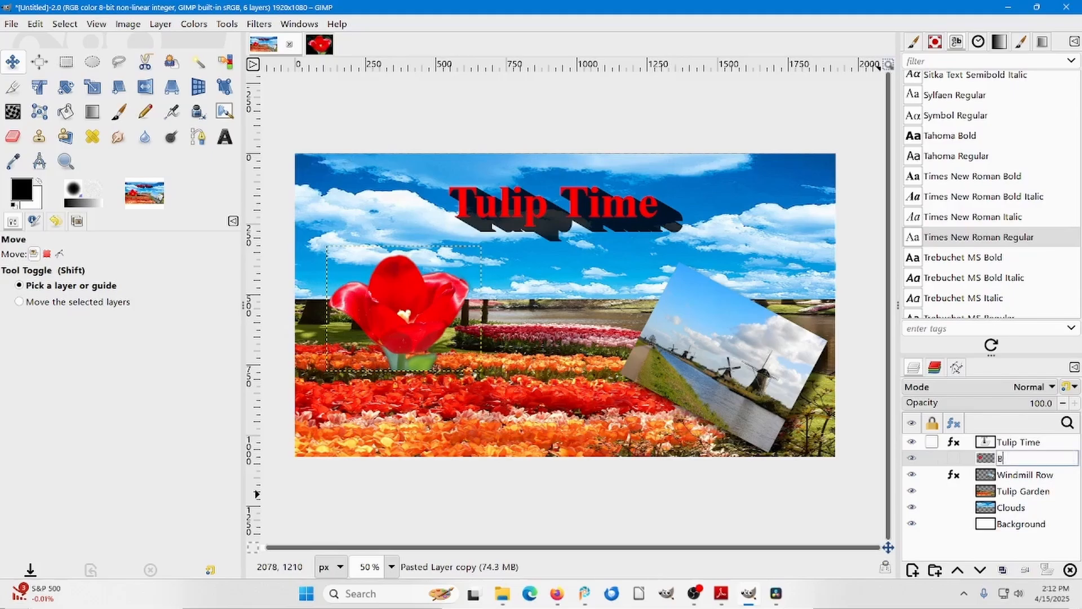
key(Return)
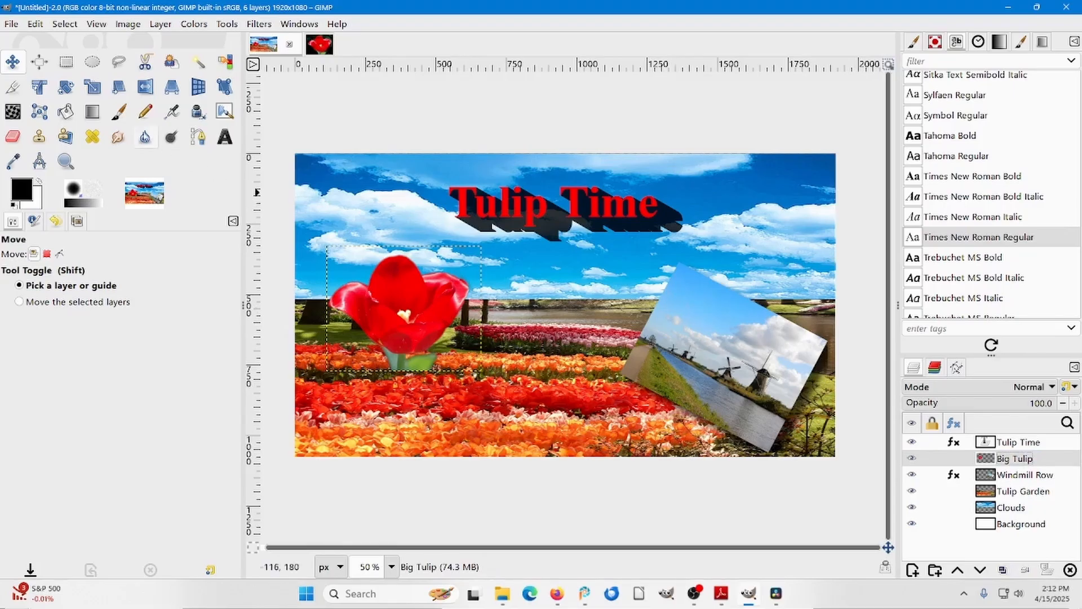
Rotate the Big Tulip layer by about -14.23 degrees around its centre.
click(65, 87)
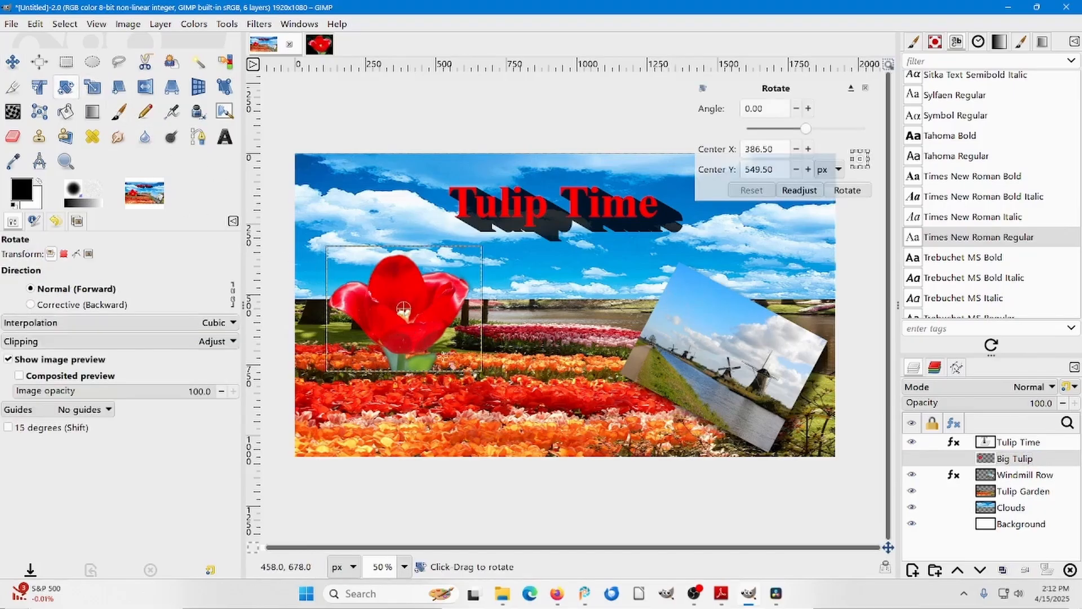
drag(465, 357, 467, 337)
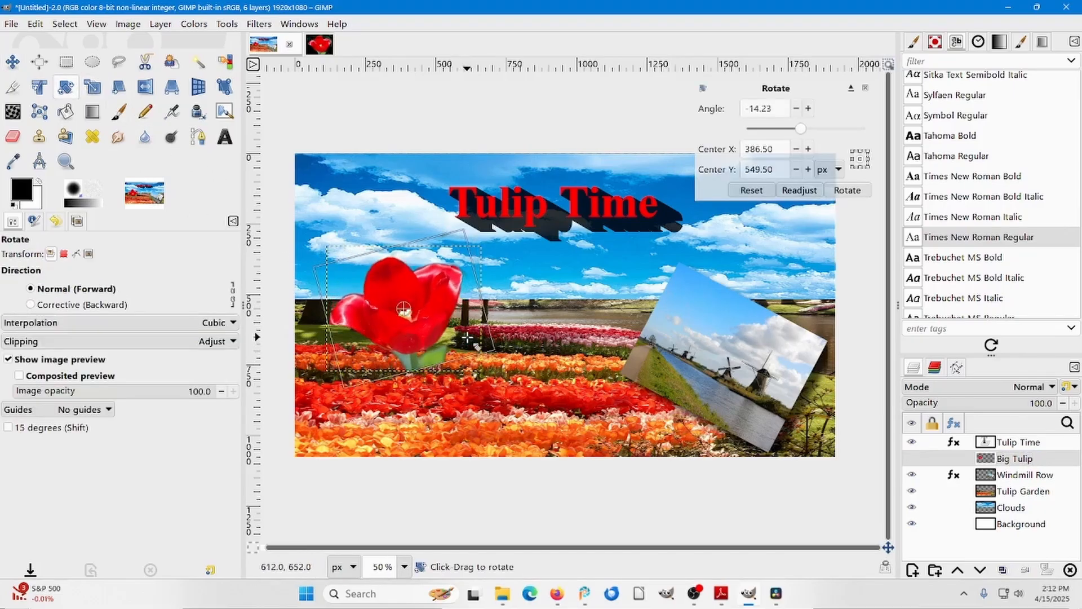
click(840, 192)
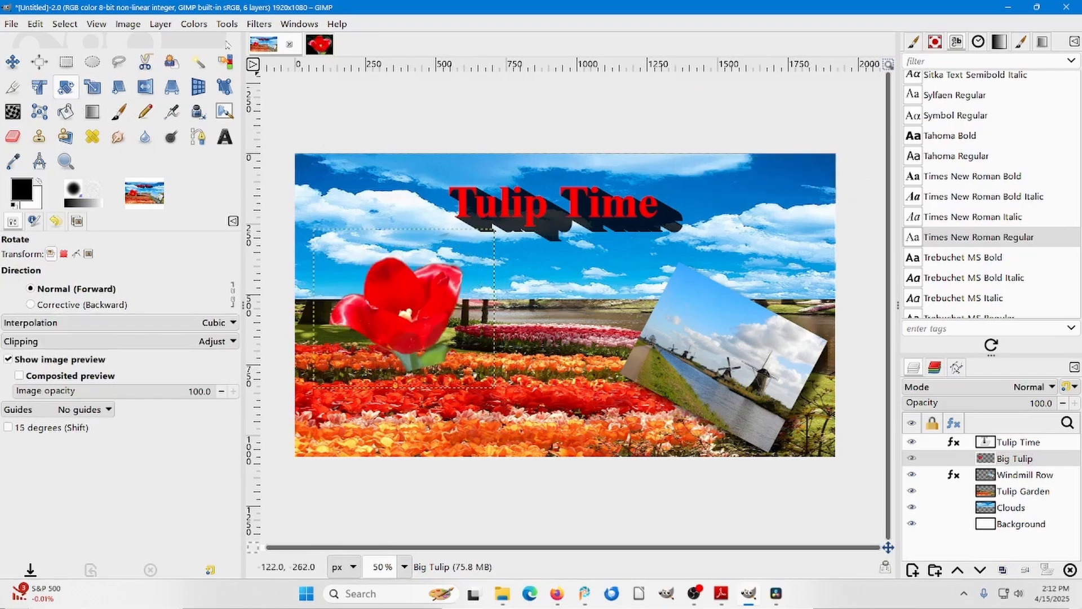
Add a drop shadow to the Big Tulip layer with X and Y offsets of 32 and a shadow opacity of about 0.897.
click(254, 24)
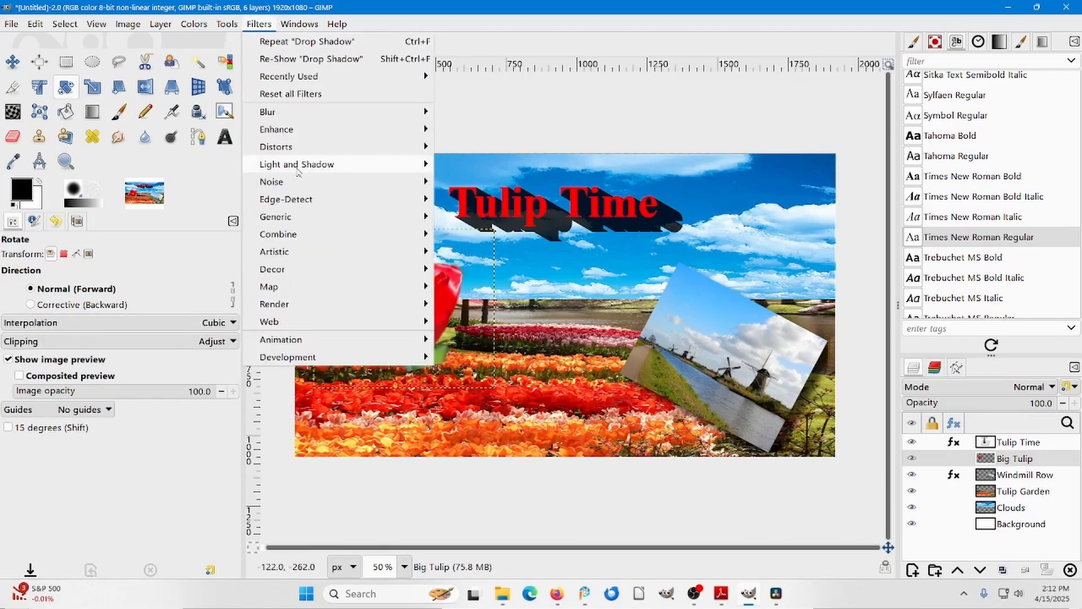
mouse_move(304, 167)
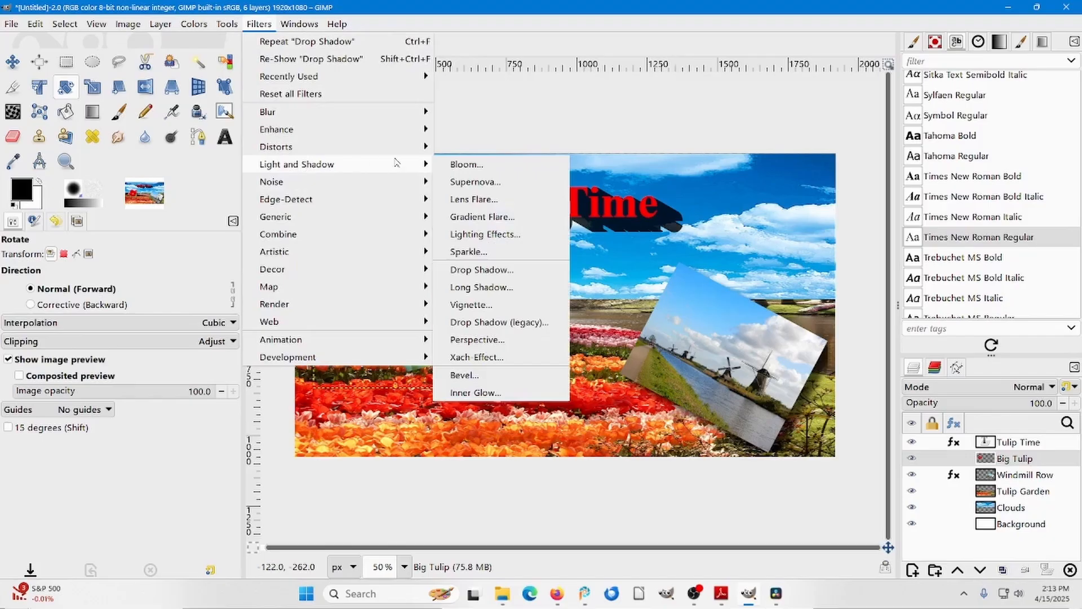
click(481, 269)
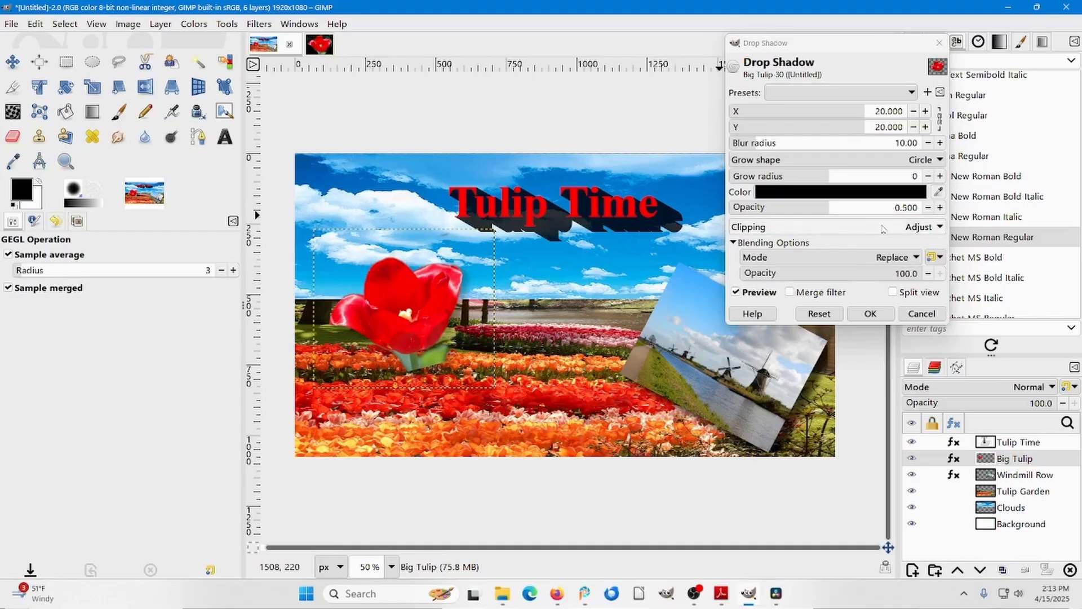
drag(831, 210, 900, 204)
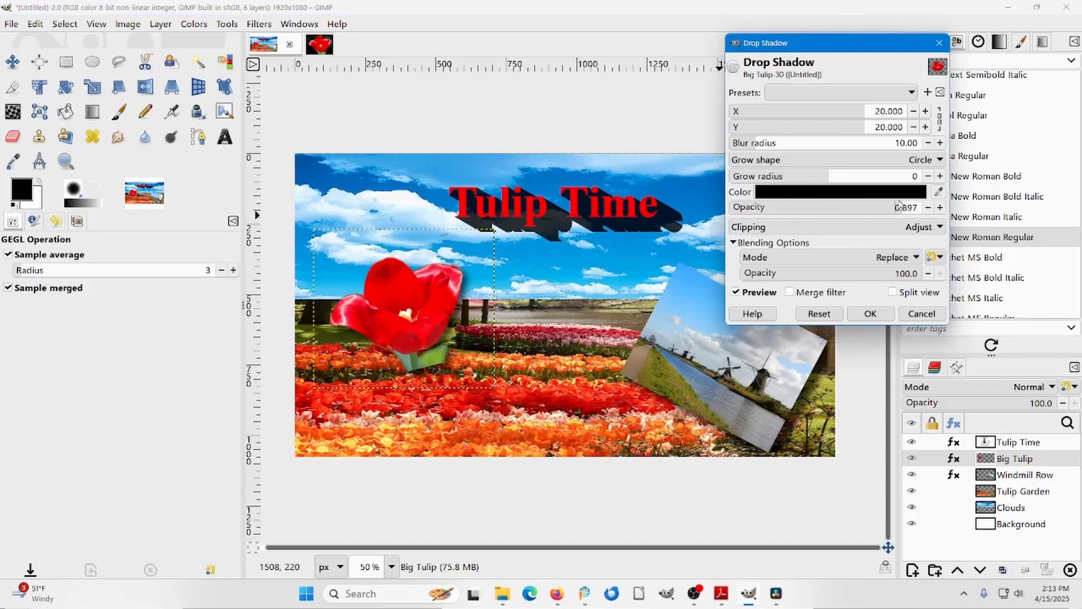
click(926, 111)
click(926, 111)
drag(926, 111, 926, 111)
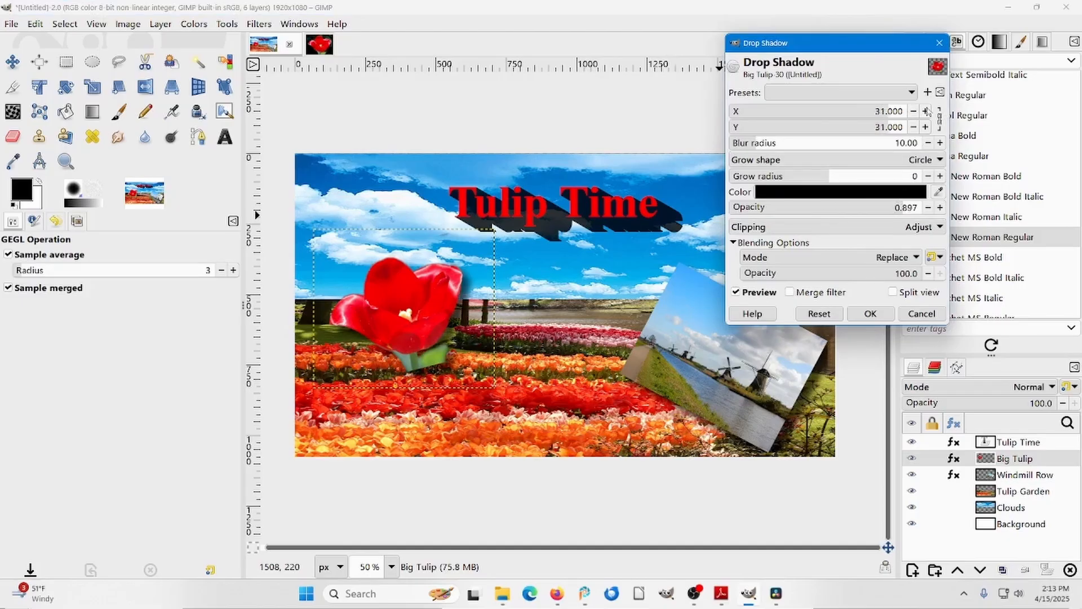
click(873, 314)
Move the Big Tulip layer slightly down over the tulip beds.
key(ctrl+shift+f)
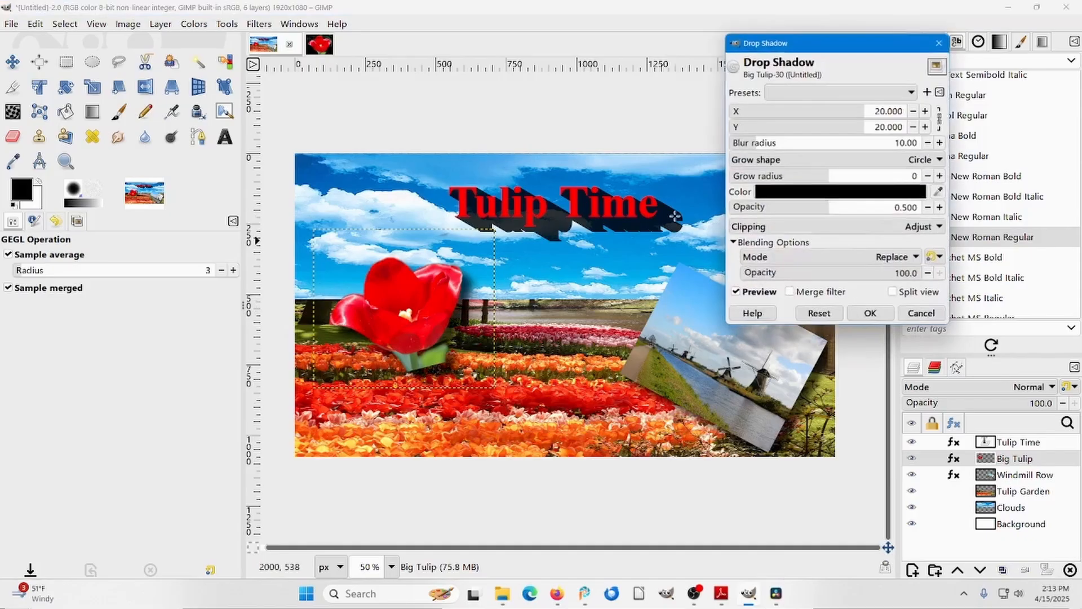
click(12, 61)
drag(394, 296, 393, 296)
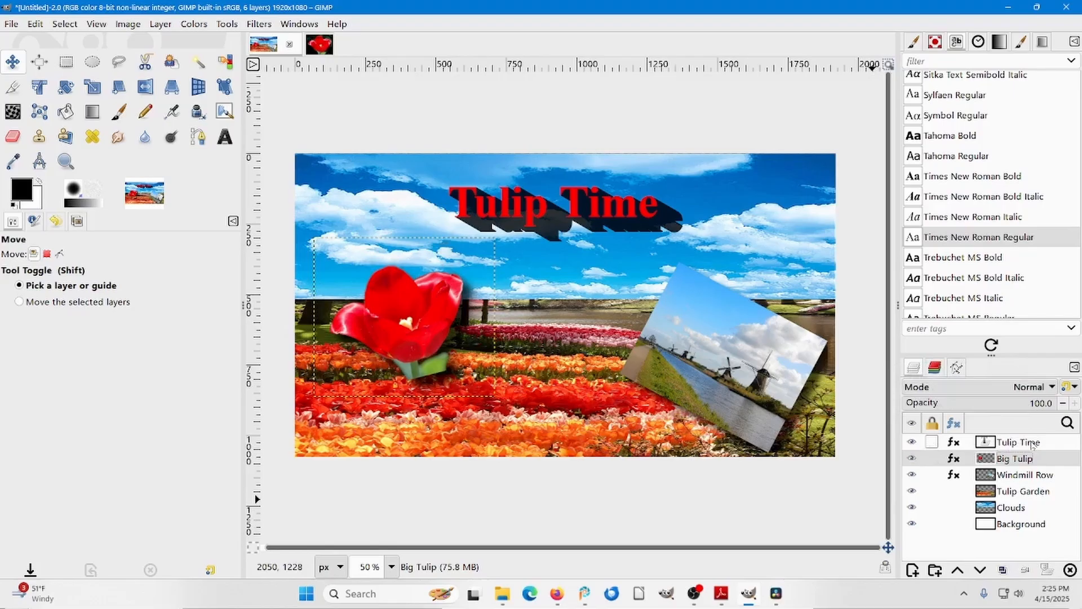
Edit the Tulip Time text layer's Long Shadow effect, setting the angle to about -115.96 and the length to about 57.8.
click(952, 442)
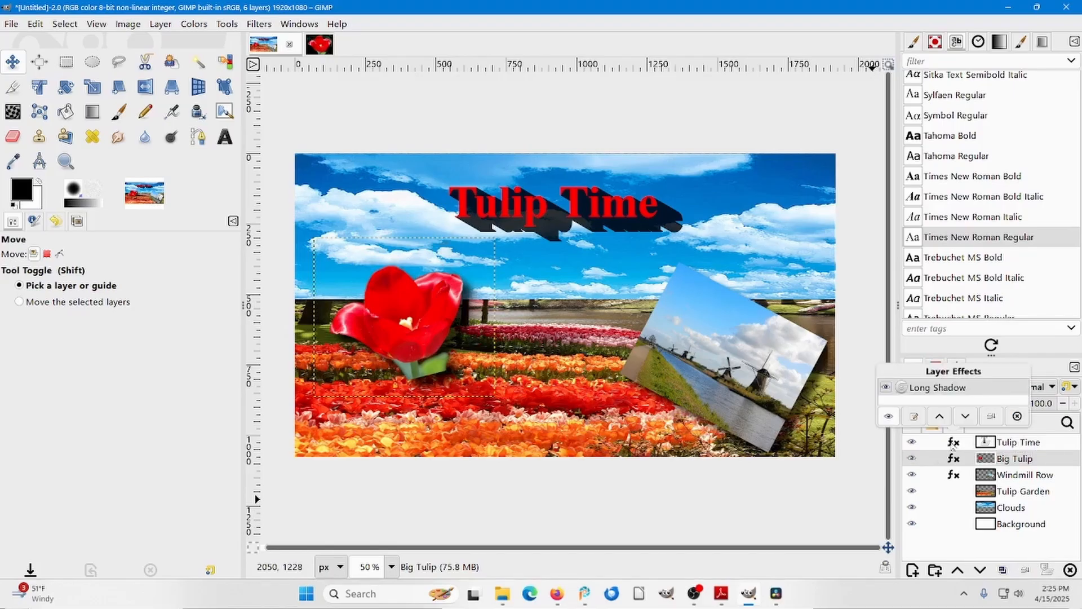
double_click(945, 388)
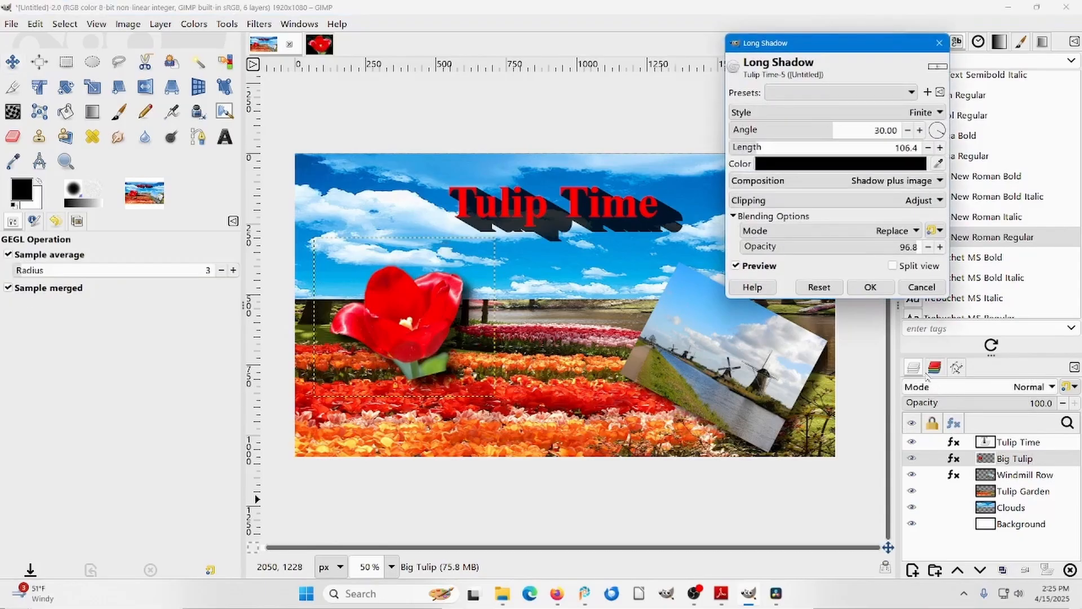
drag(824, 48, 847, 31)
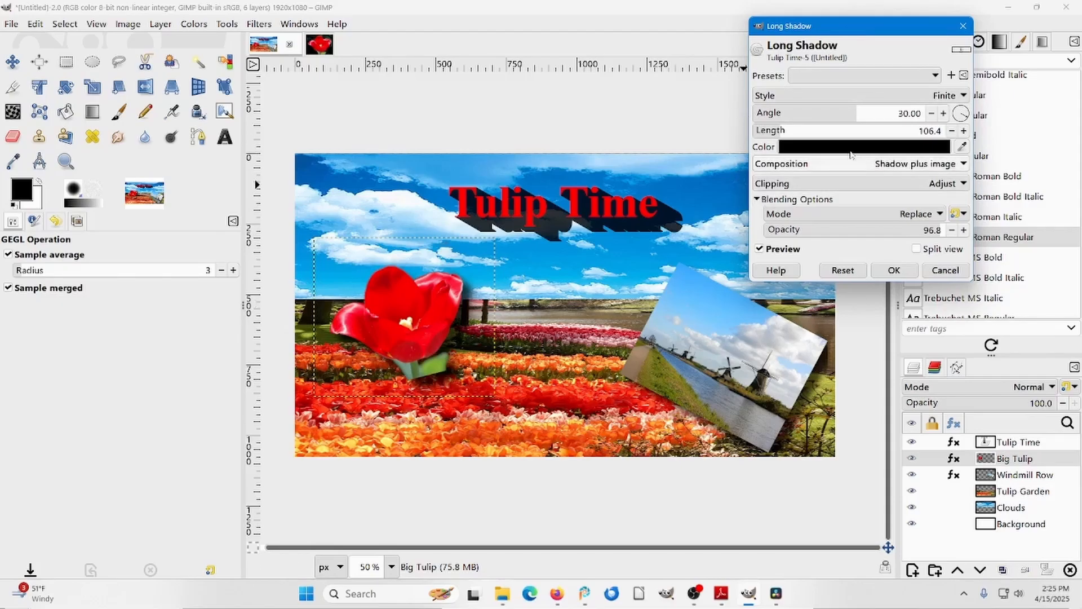
click(970, 114)
drag(971, 114, 916, 155)
click(916, 163)
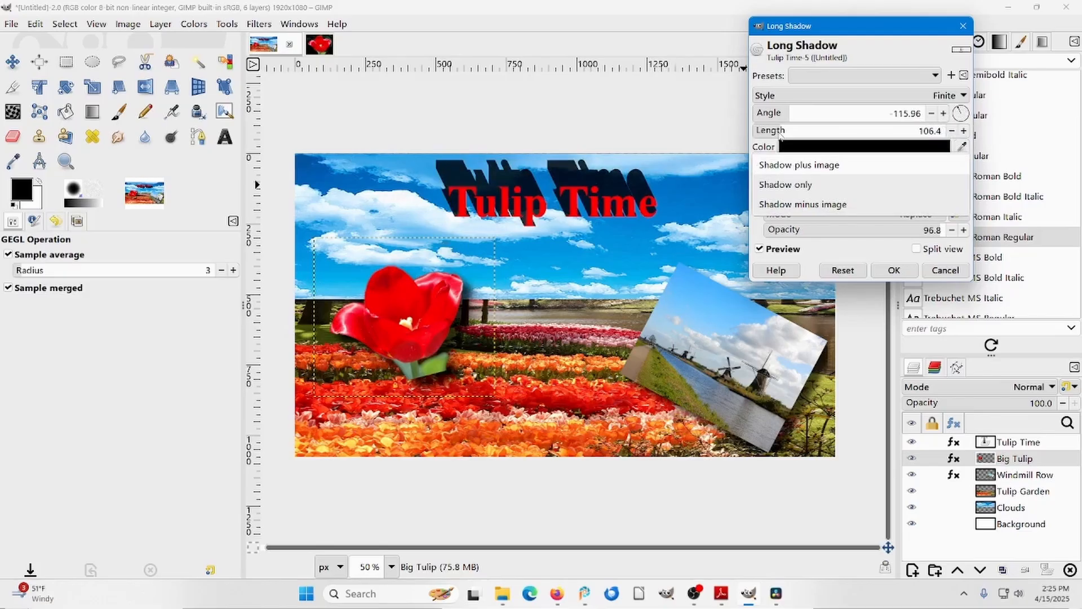
click(776, 135)
drag(776, 136, 768, 138)
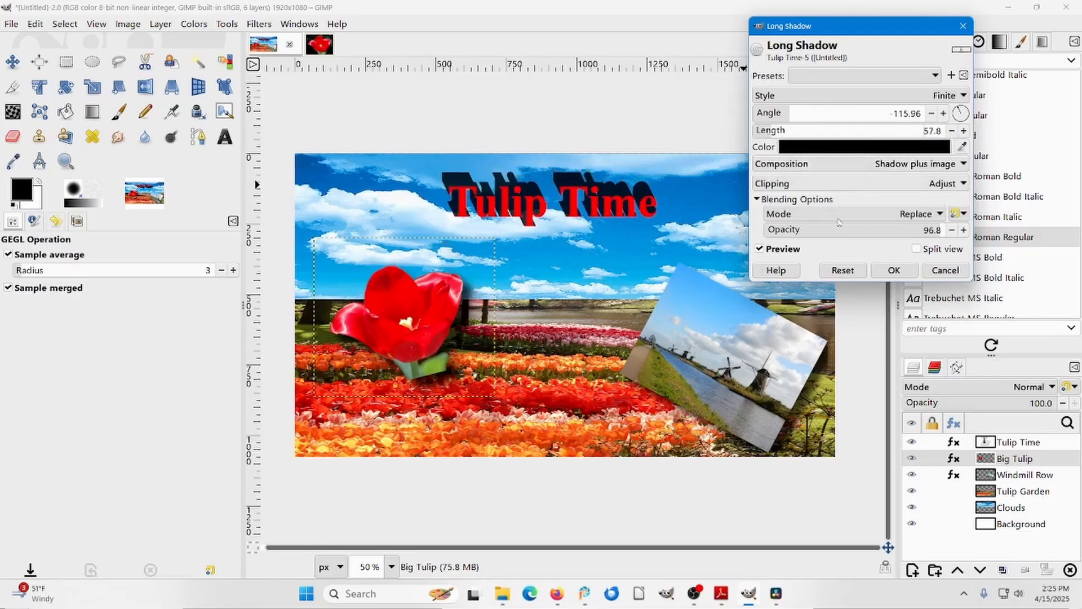
click(896, 271)
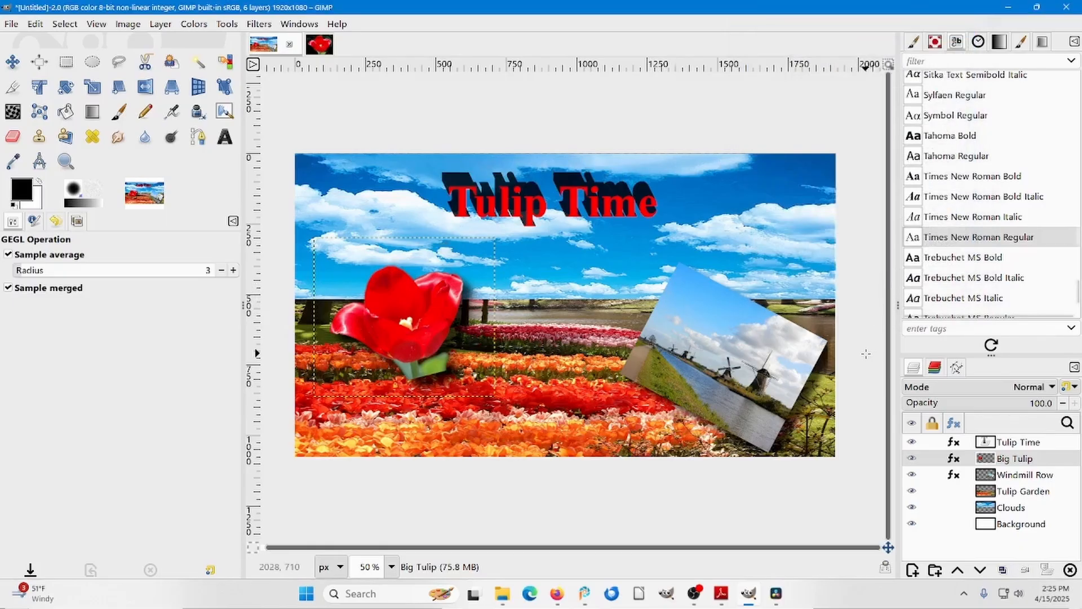